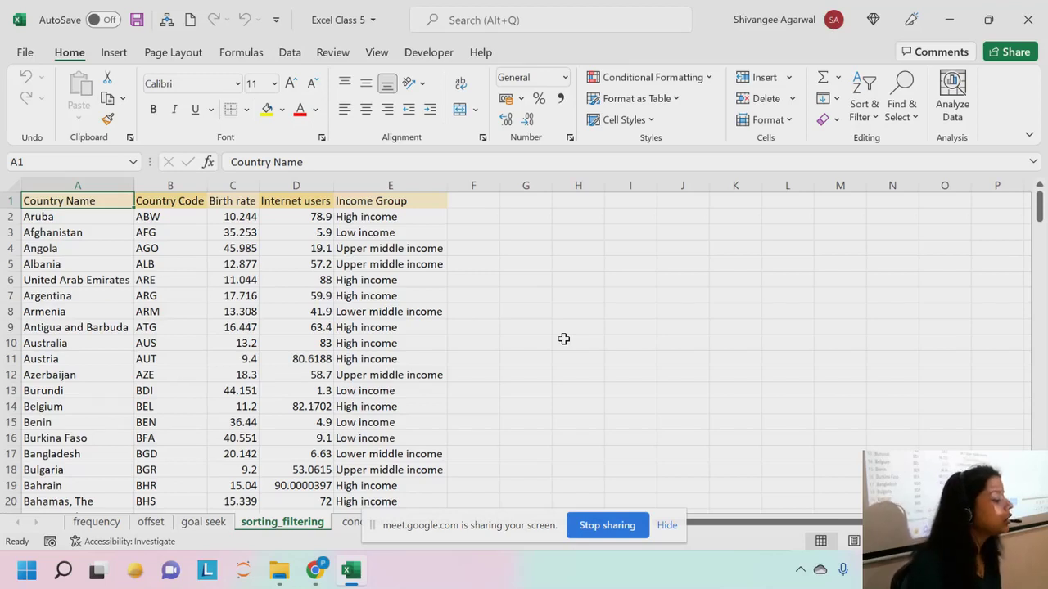
Step: Select cells in the country table, ending on the Country Name header cell A1
click(663, 531)
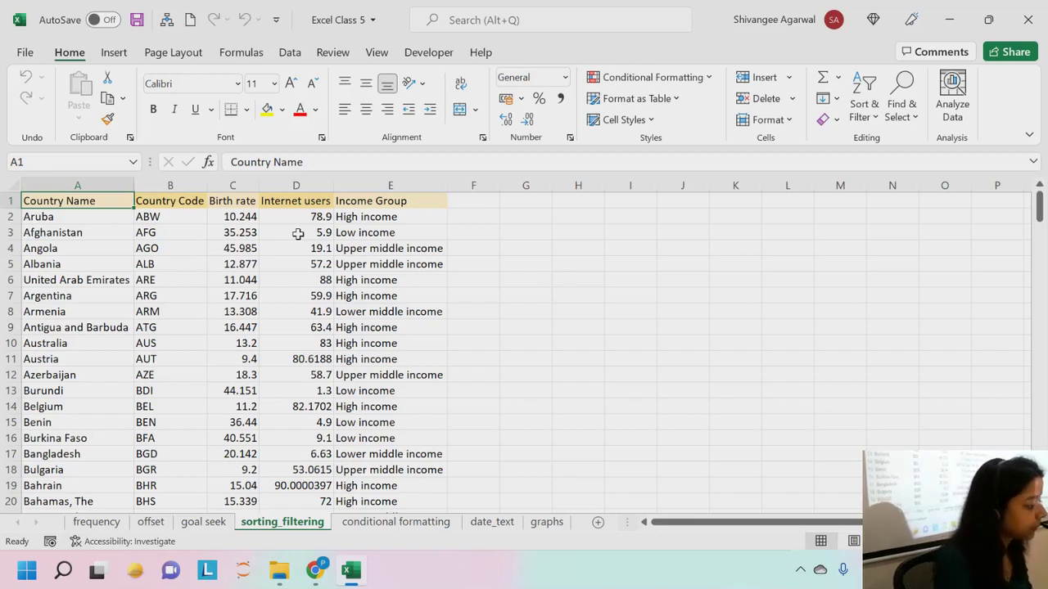
click(185, 231)
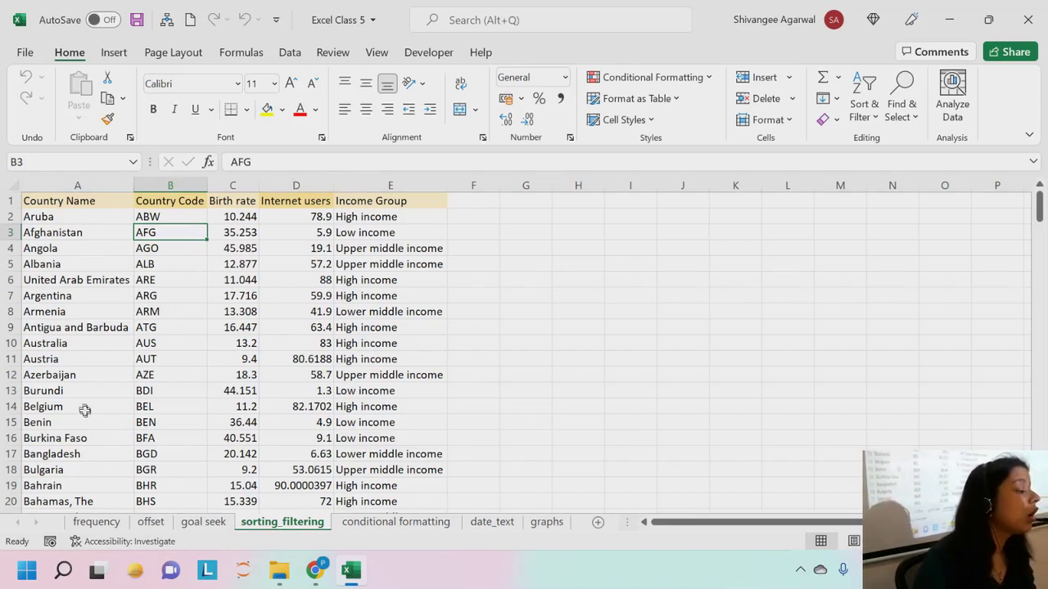
click(62, 177)
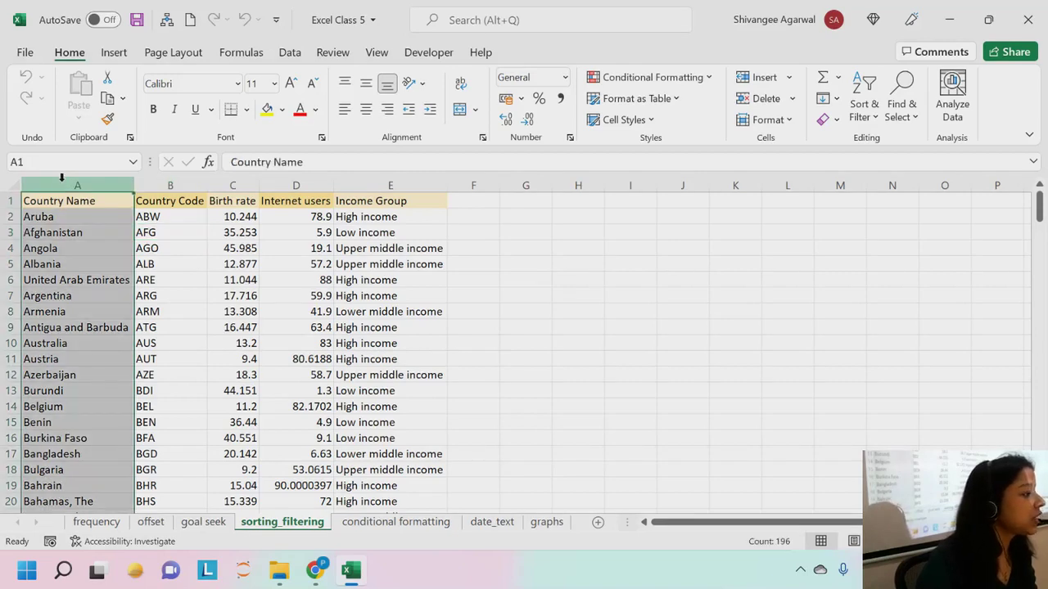
click(61, 216)
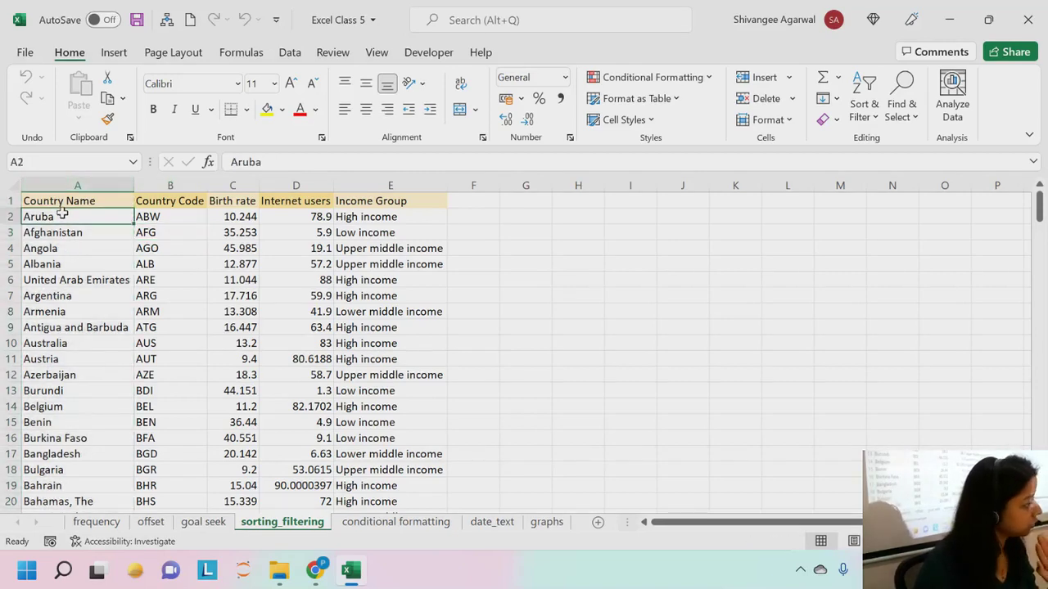
click(62, 201)
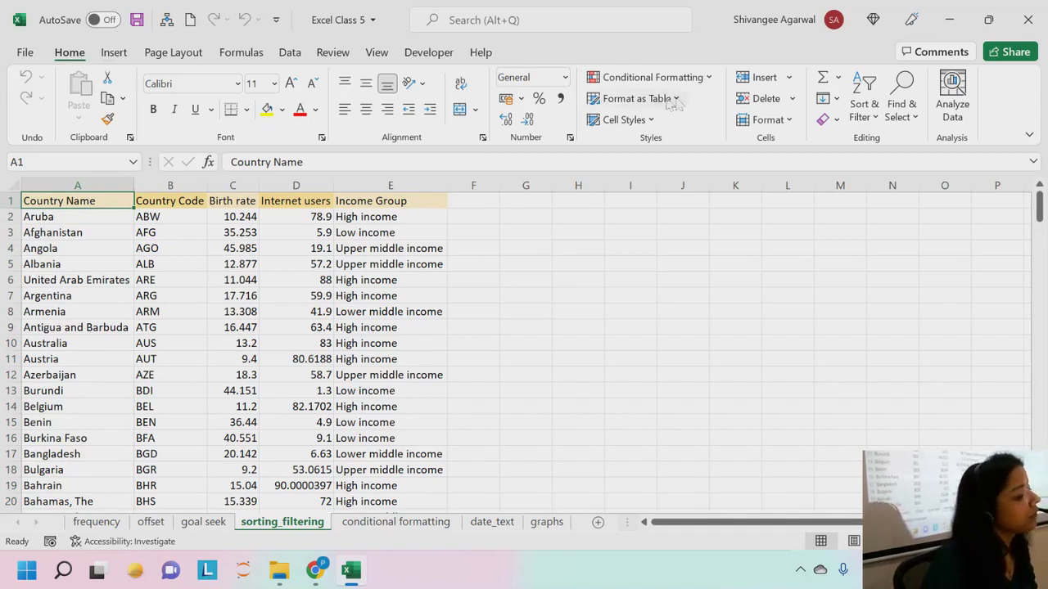
Step: Apply Sort A to Z from the Sort & Filter menu on Country Name
click(862, 100)
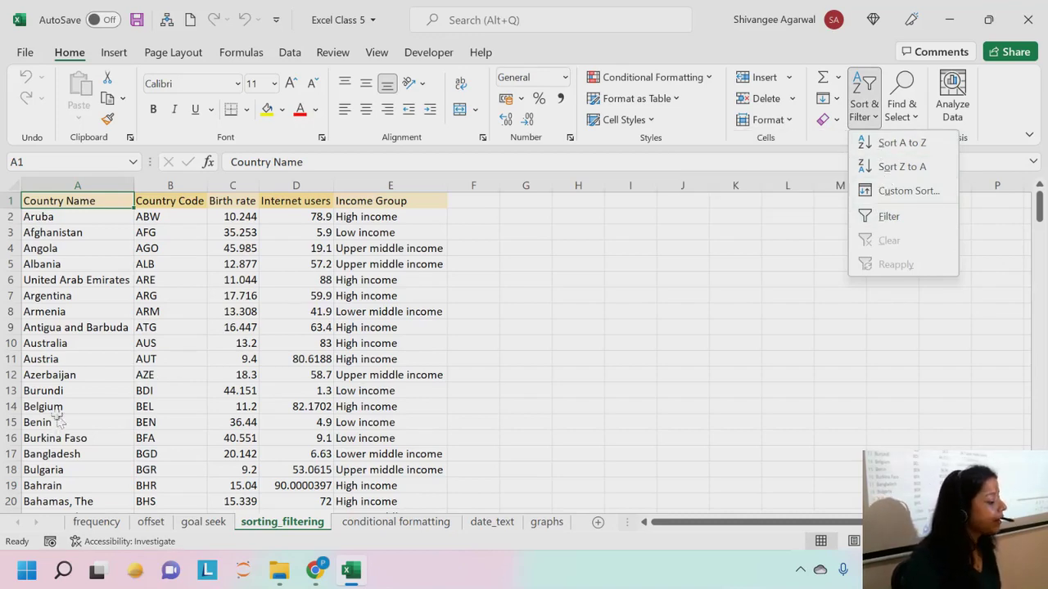
scroll(52, 395, down, 6)
scroll(54, 390, up, 6)
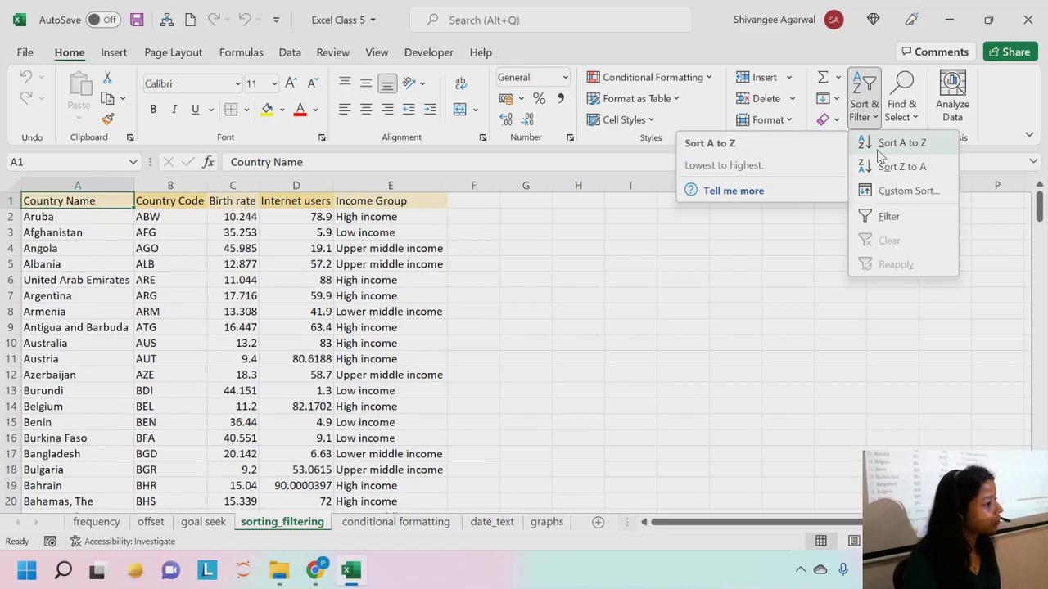
click(90, 199)
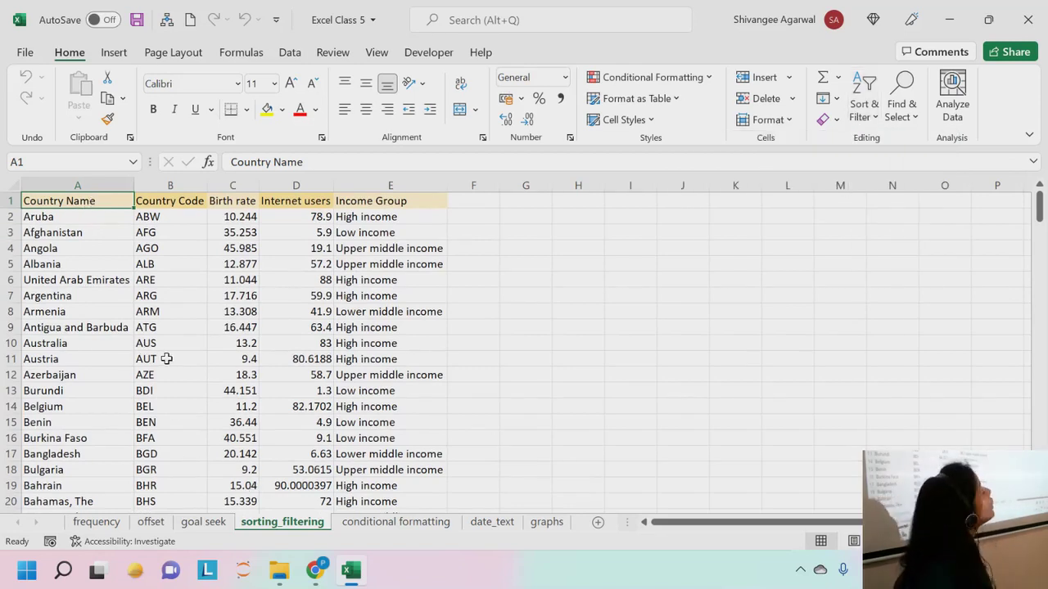
click(901, 107)
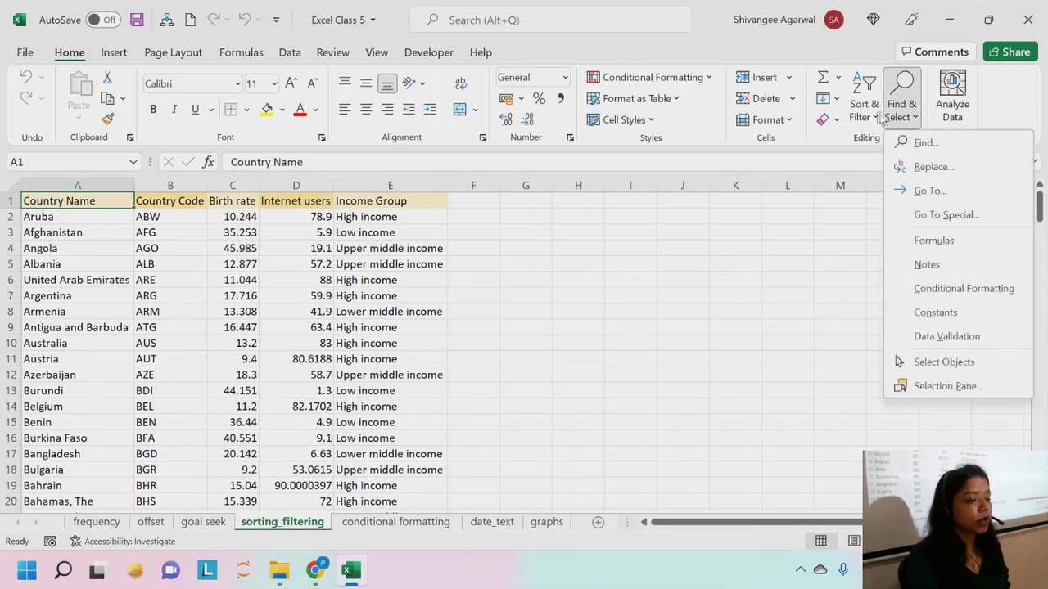
click(863, 106)
click(898, 144)
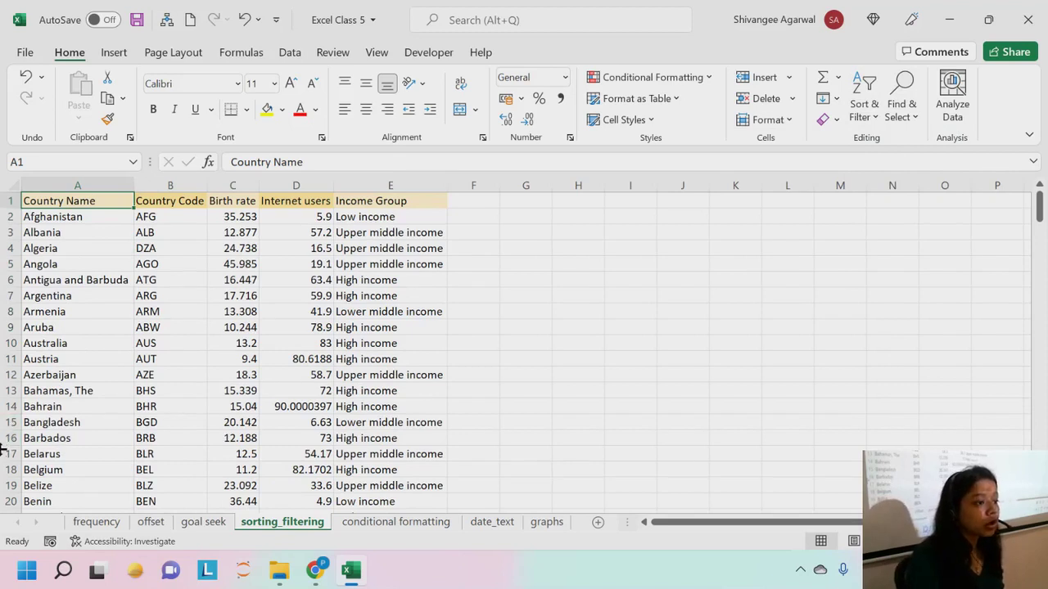
click(94, 179)
click(102, 217)
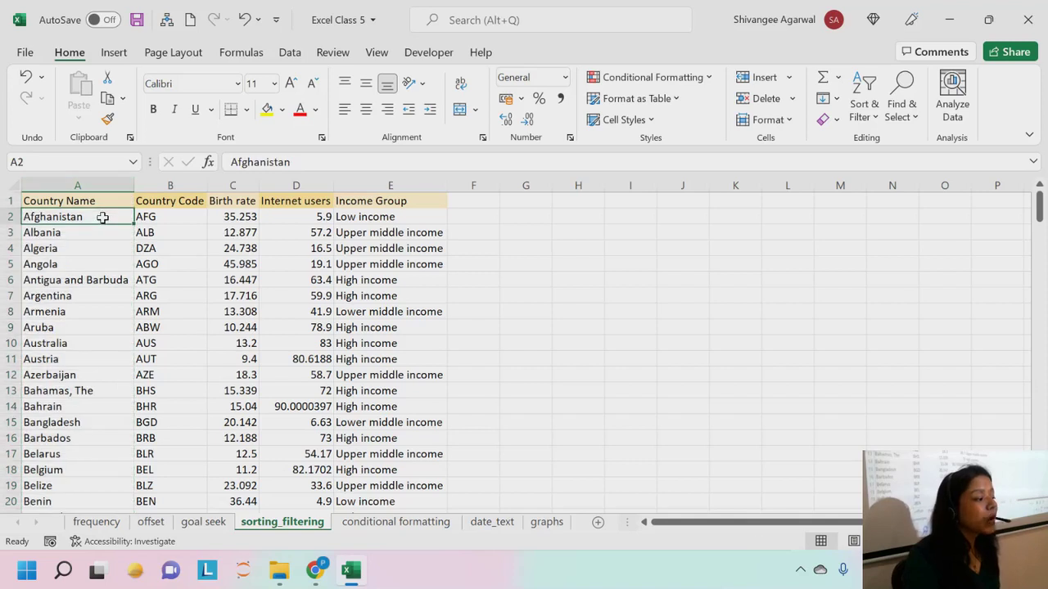
drag(102, 217, 416, 231)
click(288, 292)
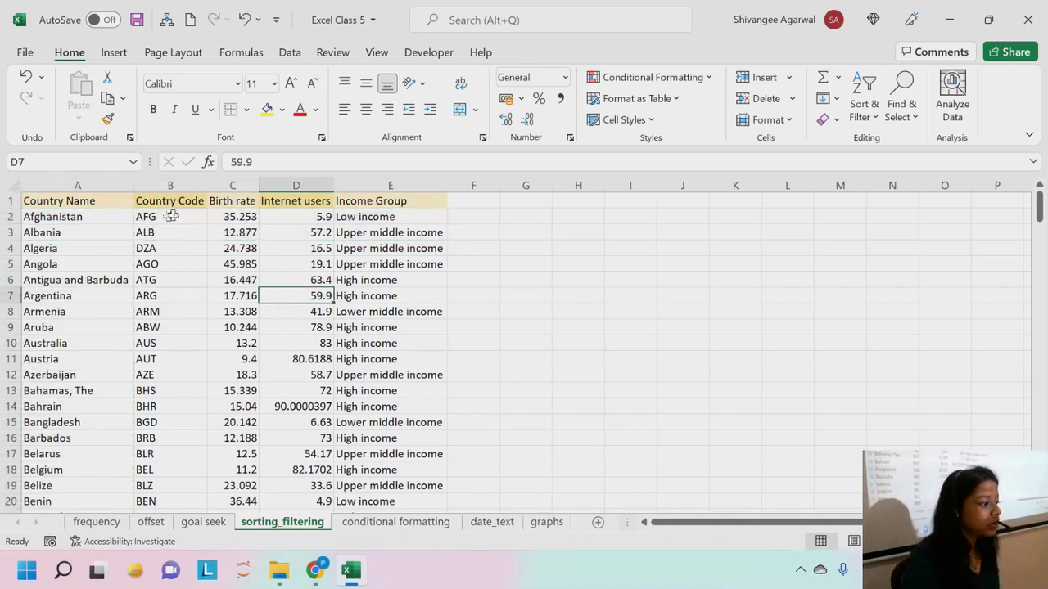
drag(96, 219, 391, 252)
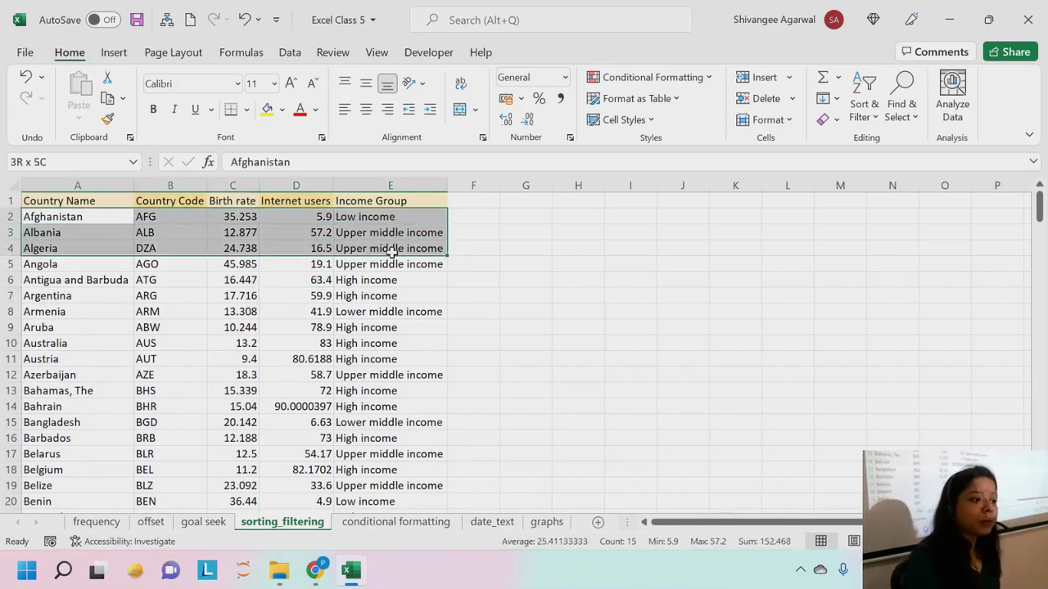
drag(392, 252, 391, 252)
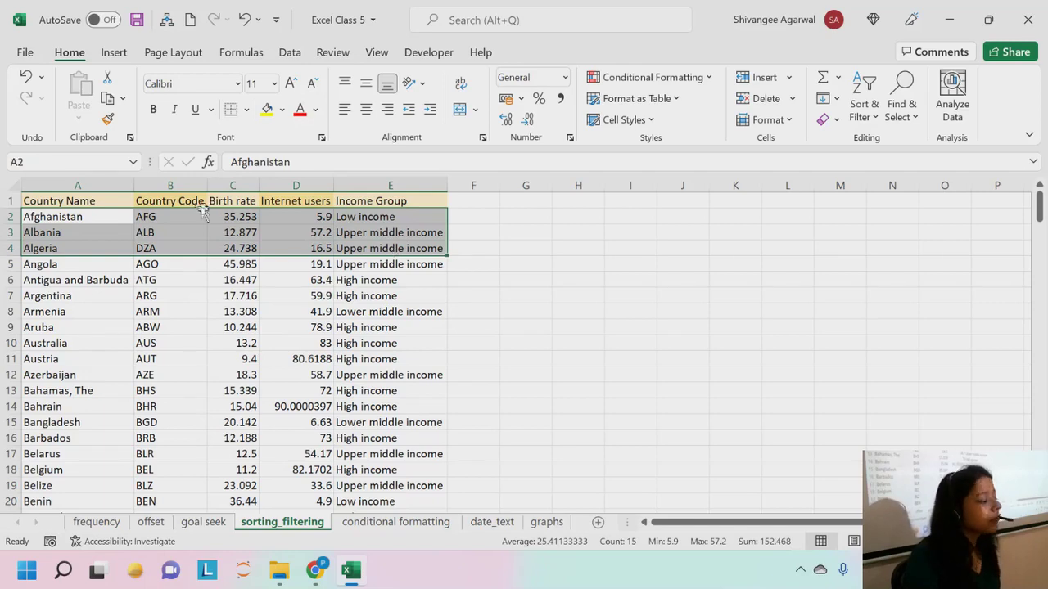
click(78, 185)
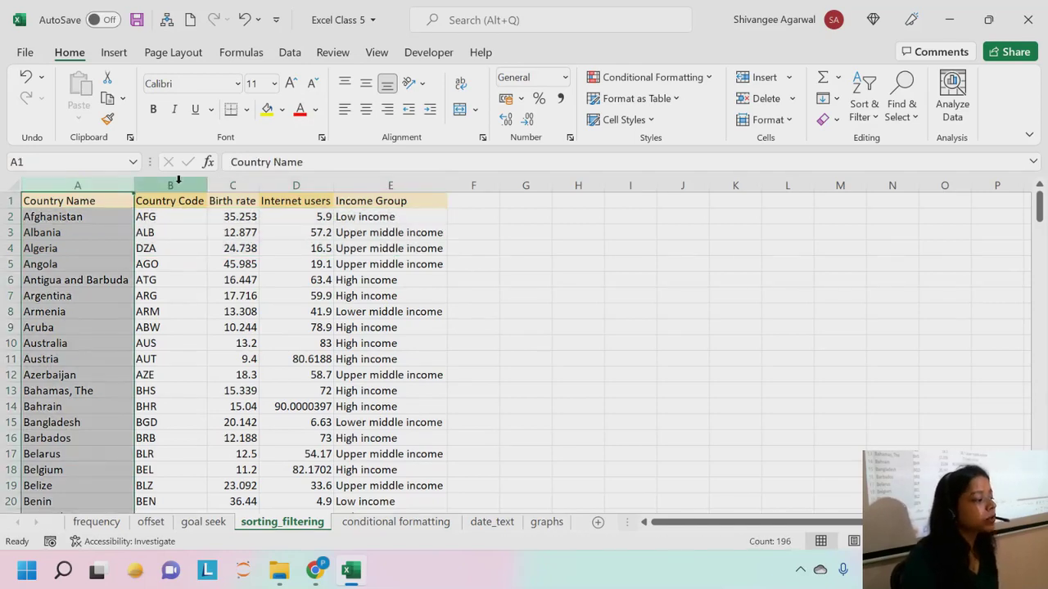
drag(173, 185, 444, 175)
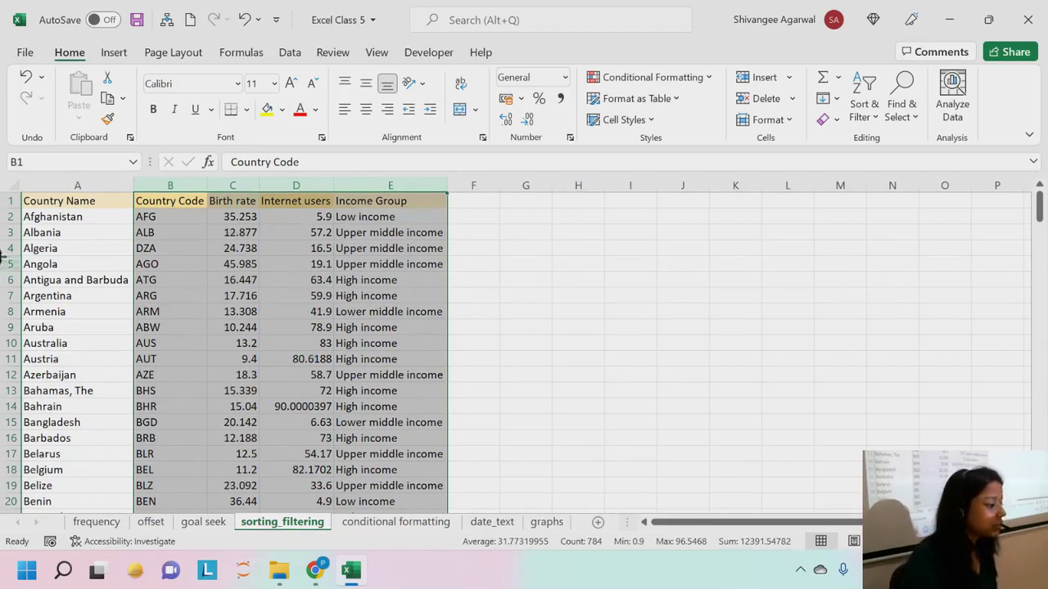
click(59, 196)
drag(60, 187, 399, 201)
click(61, 215)
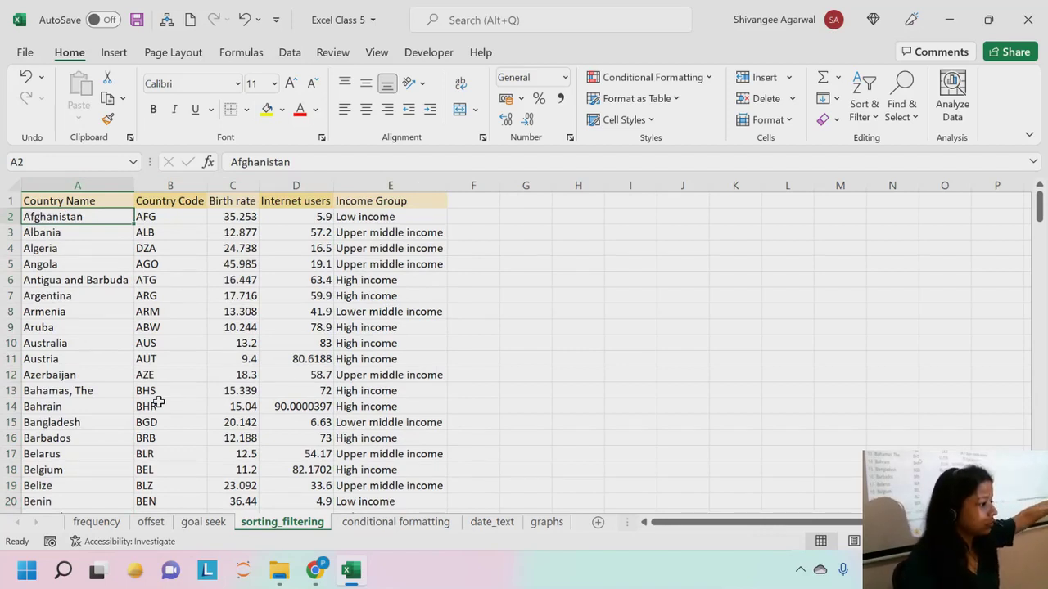
Step: Select the Birth rate column C and the Country Name column A
click(866, 110)
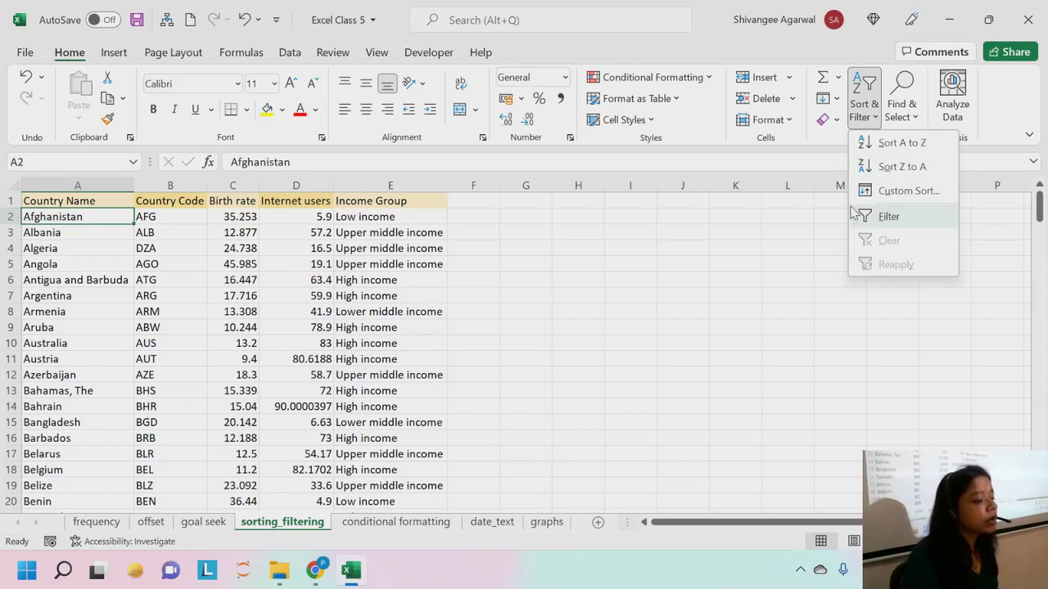
click(90, 203)
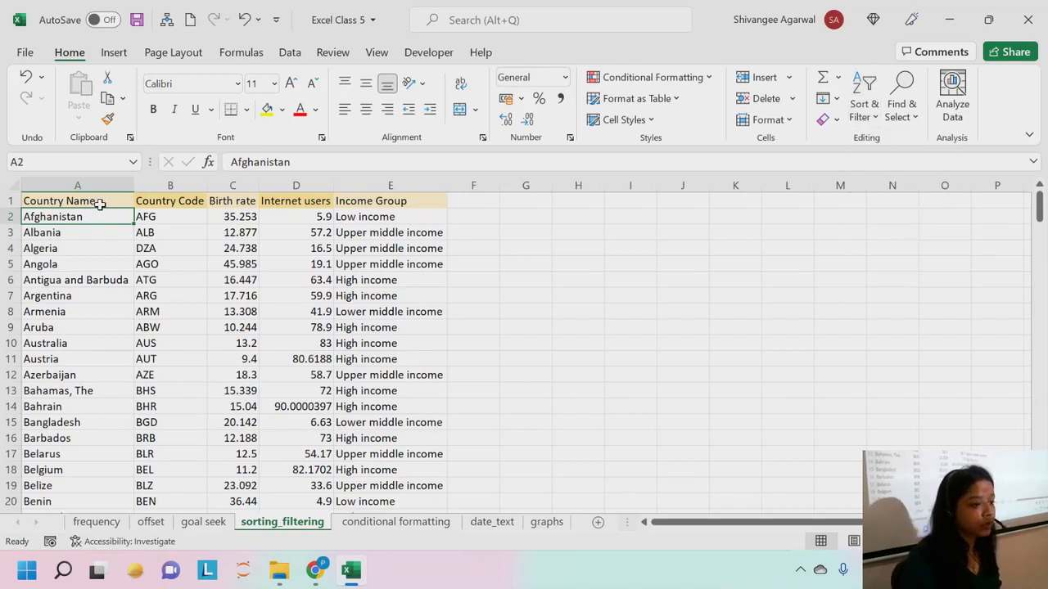
click(95, 202)
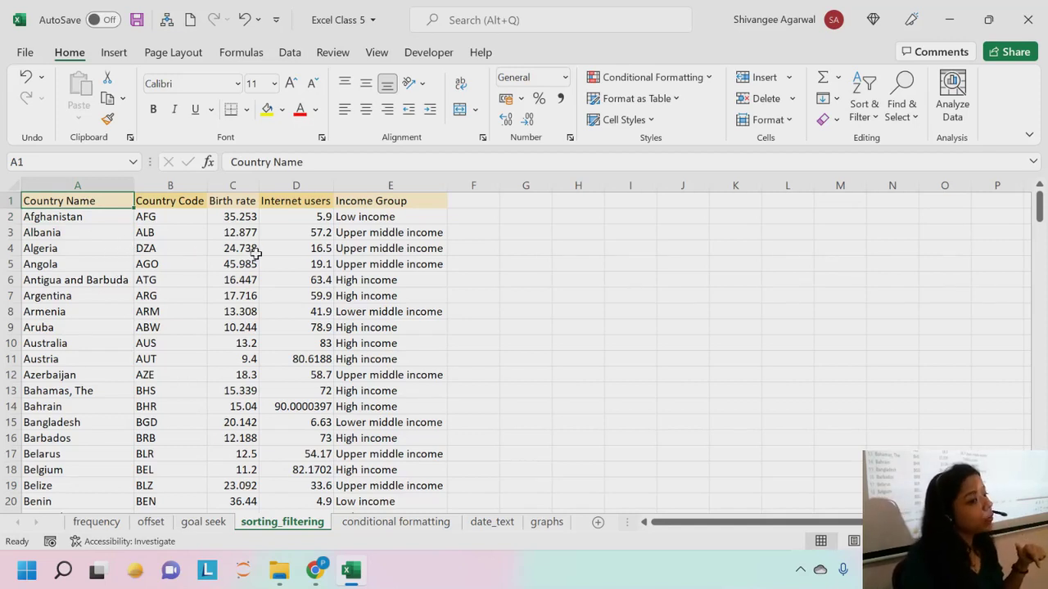
click(241, 188)
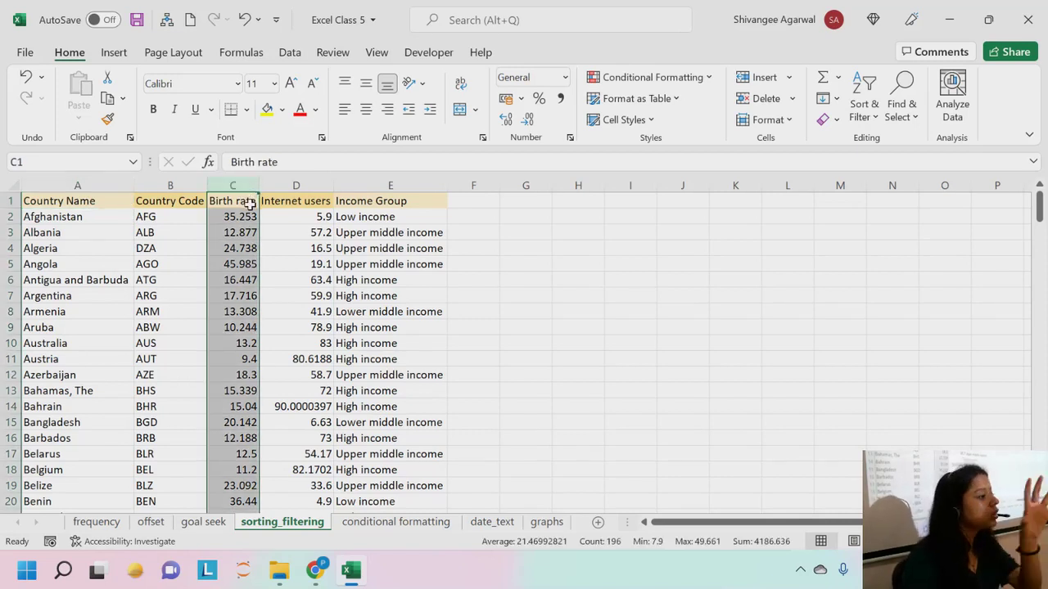
drag(247, 208, 95, 180)
click(95, 178)
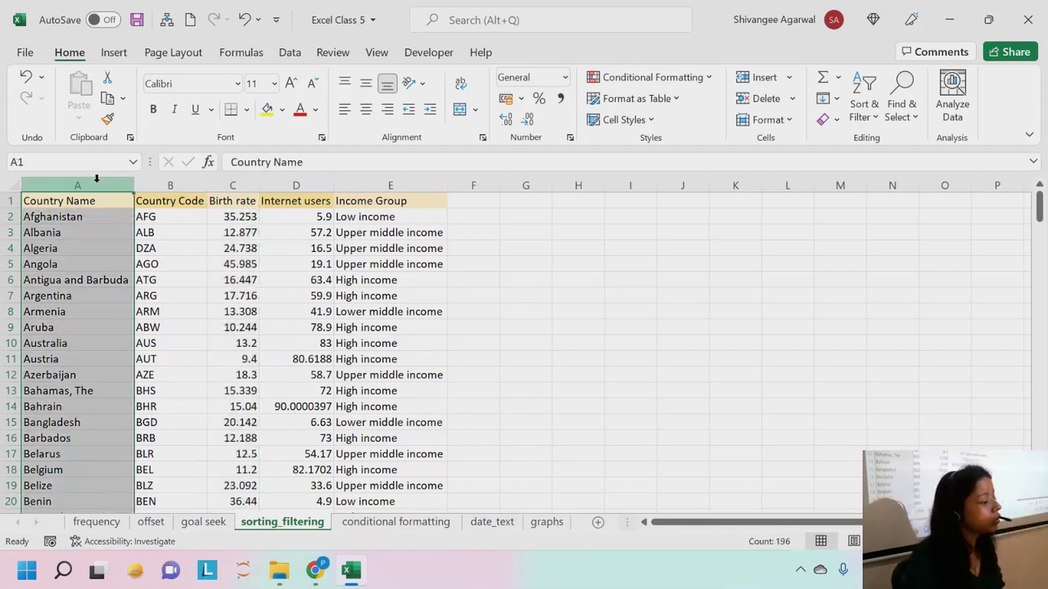
Step: With header cell A1 active, show the Home Sort & Filter dropdown
click(82, 217)
click(82, 201)
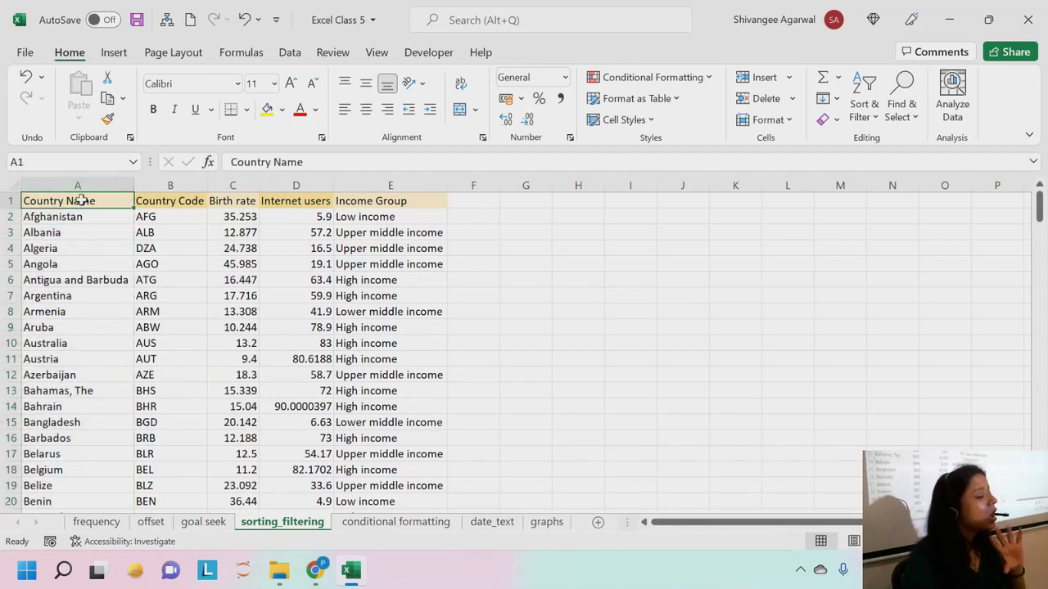
click(144, 278)
click(225, 295)
click(86, 217)
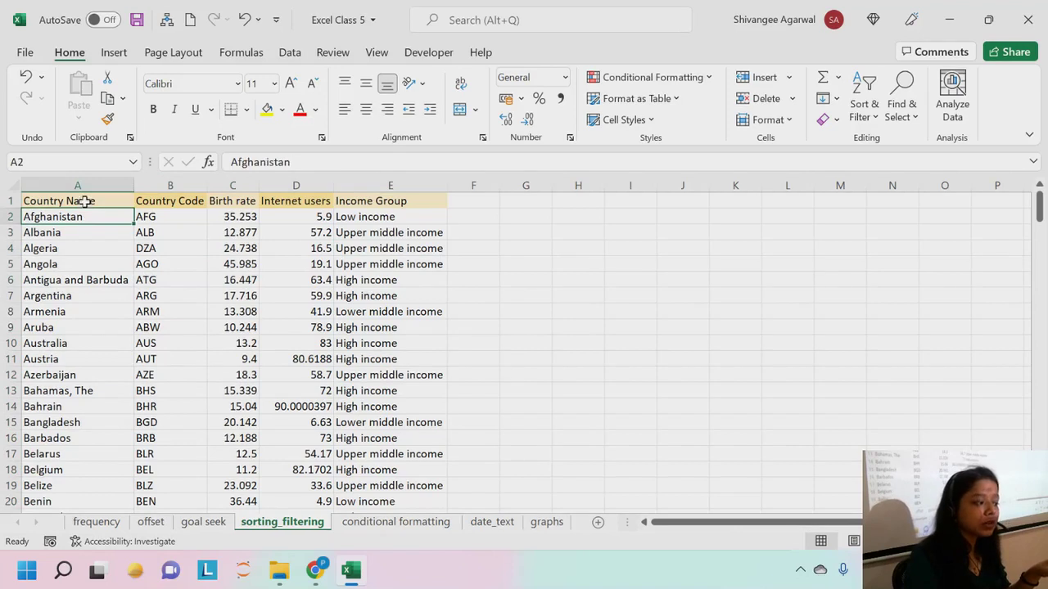
click(84, 202)
click(869, 120)
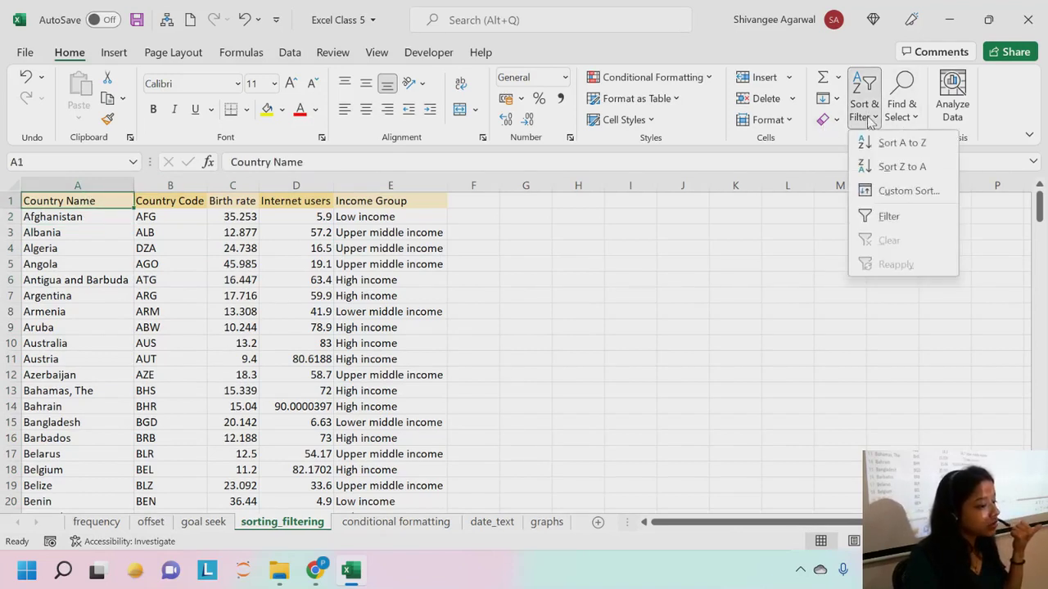
Step: Open Custom Sort, keeping the Country Name level sorted on Cell Values
click(884, 197)
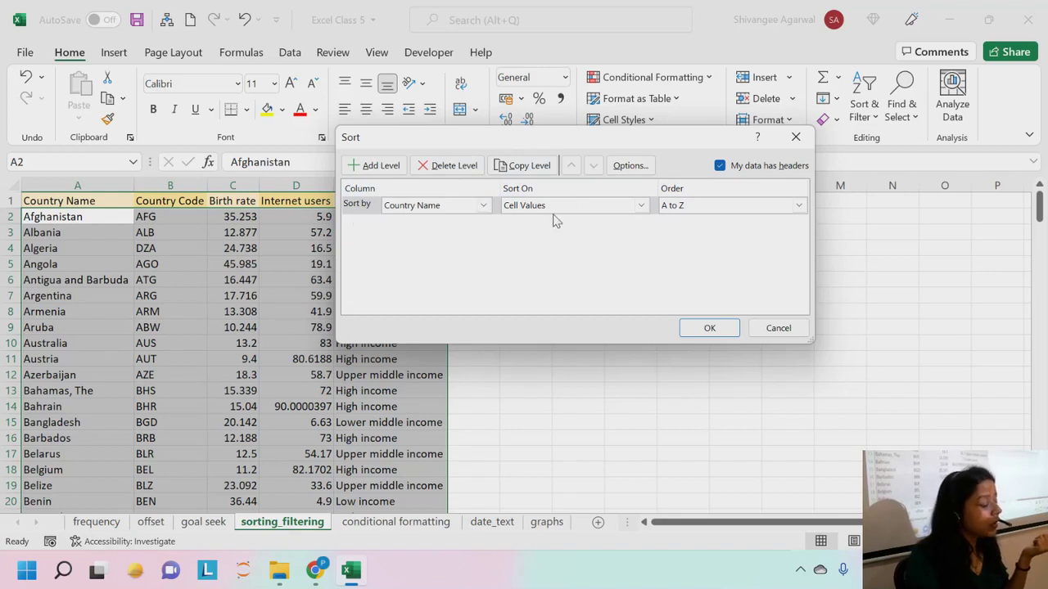
click(643, 206)
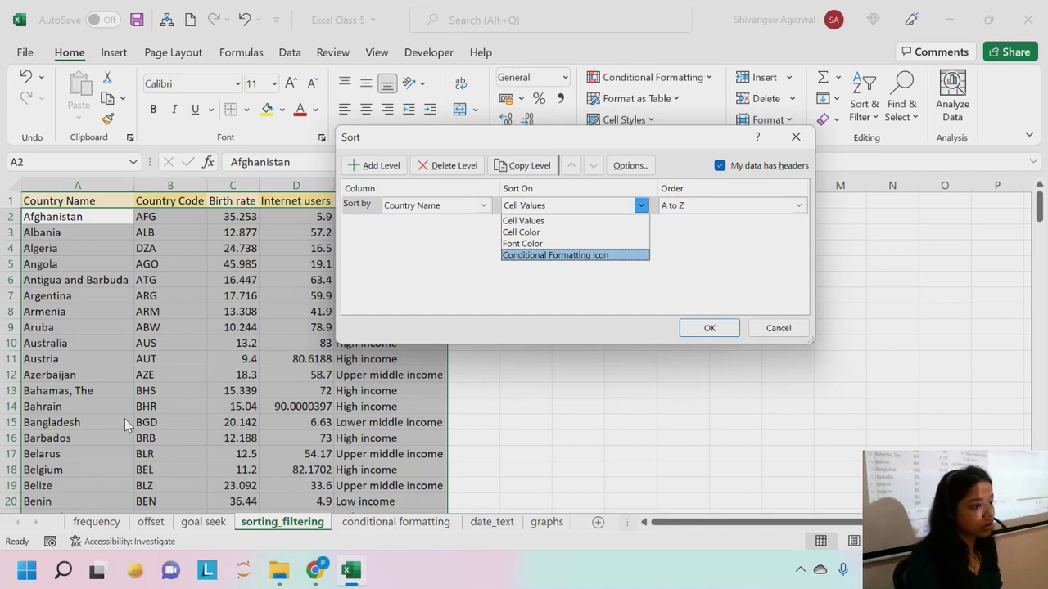
click(534, 223)
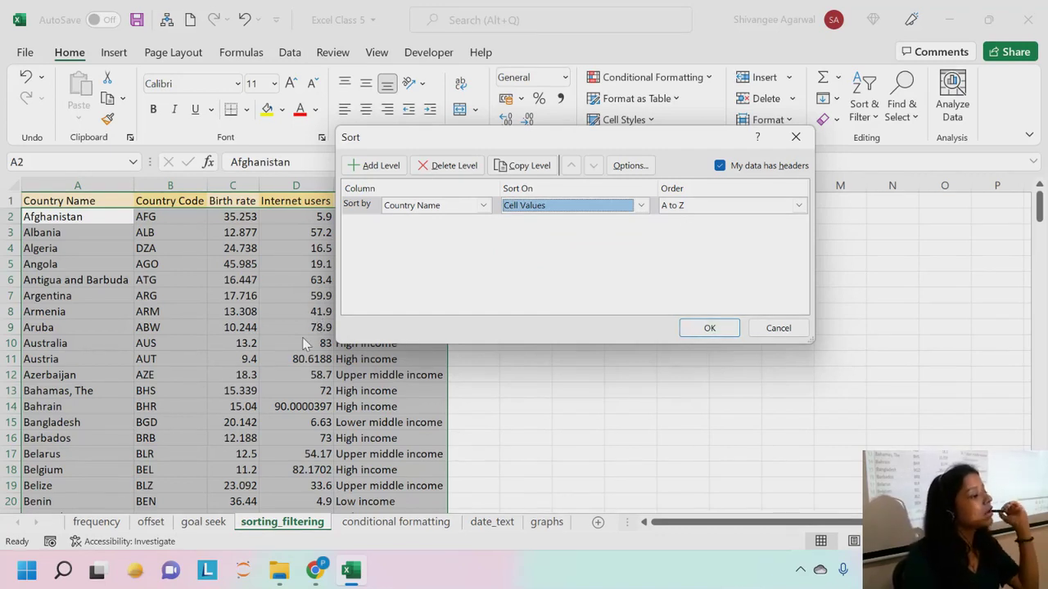
Step: Add a Birth rate level on Cell Values, Smallest to Largest, and apply the sort
click(383, 166)
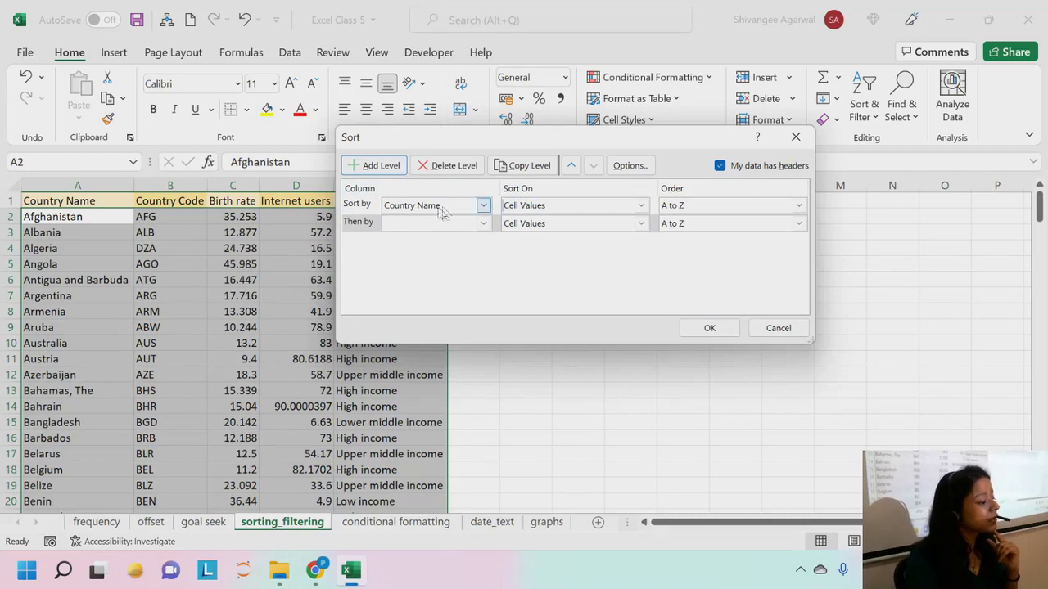
drag(507, 138, 641, 144)
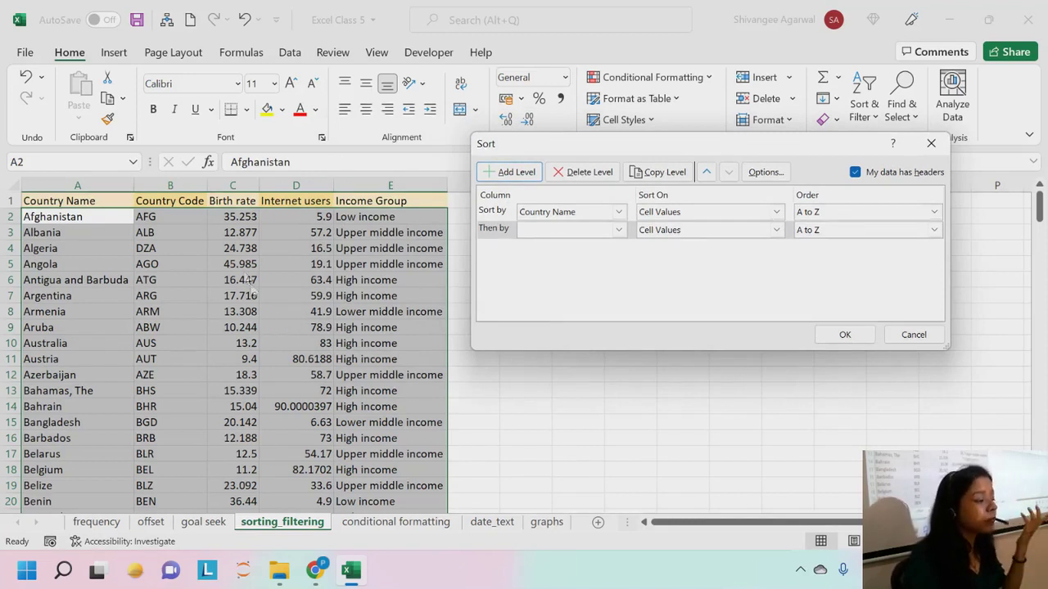
click(620, 232)
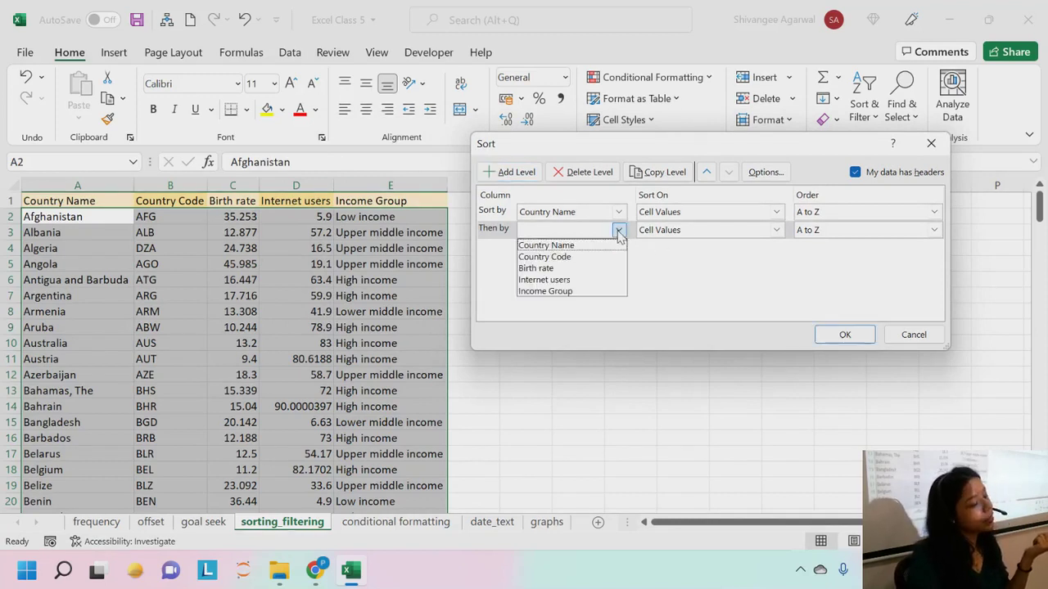
click(547, 269)
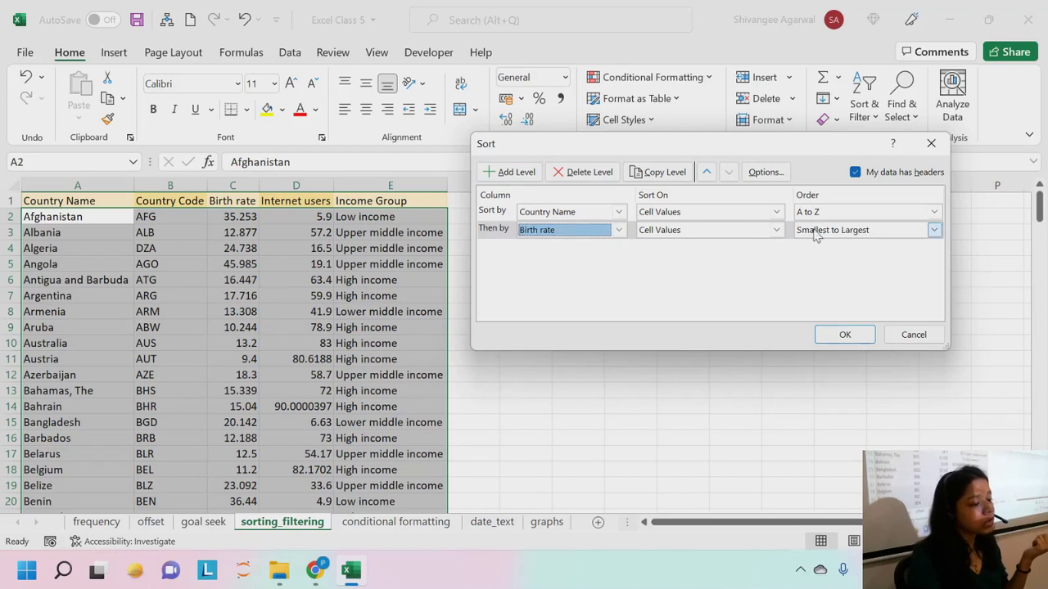
click(775, 230)
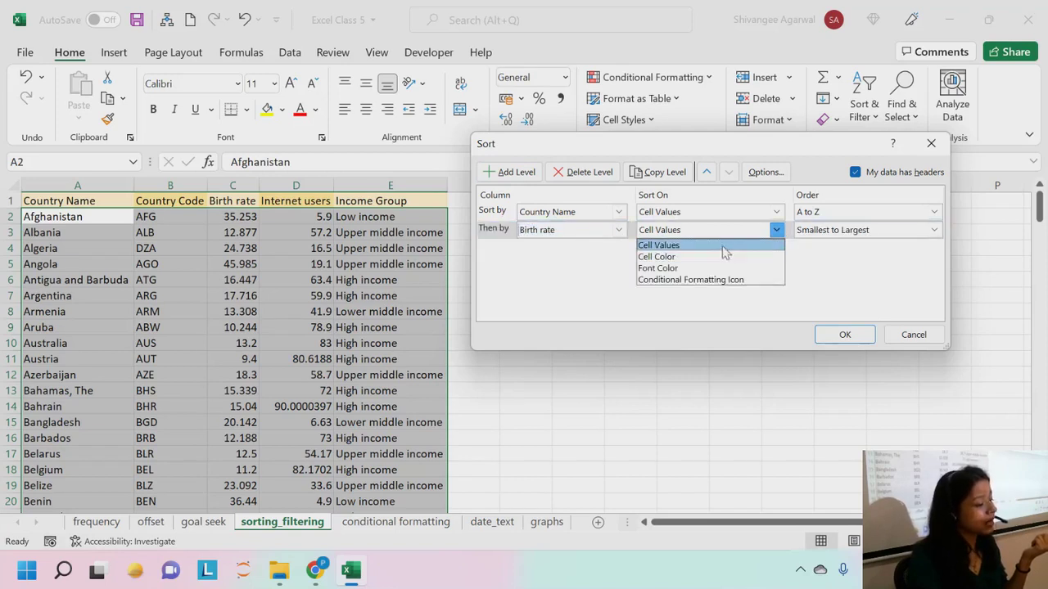
click(721, 248)
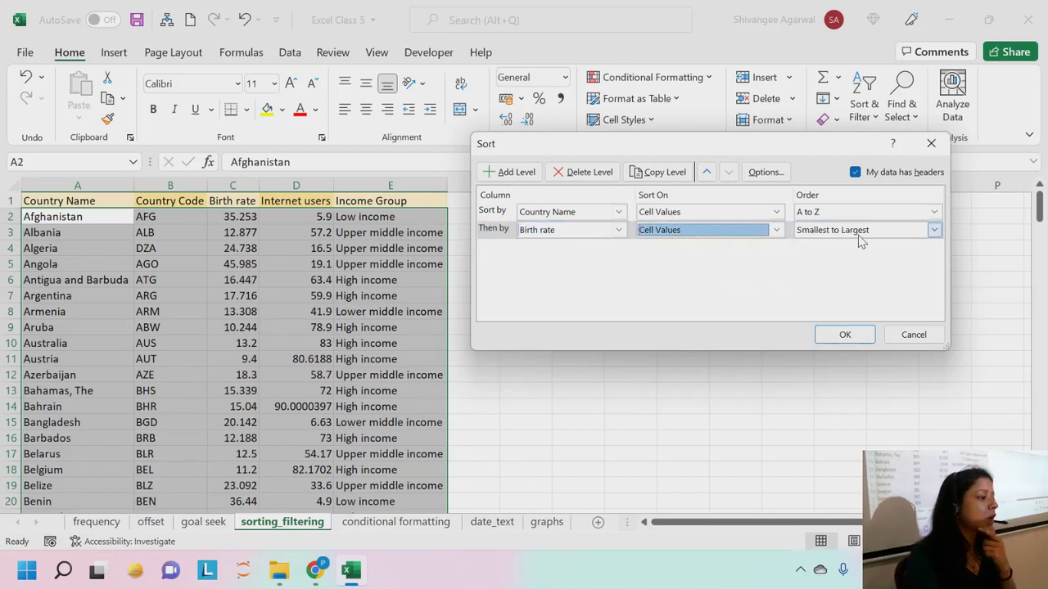
click(933, 230)
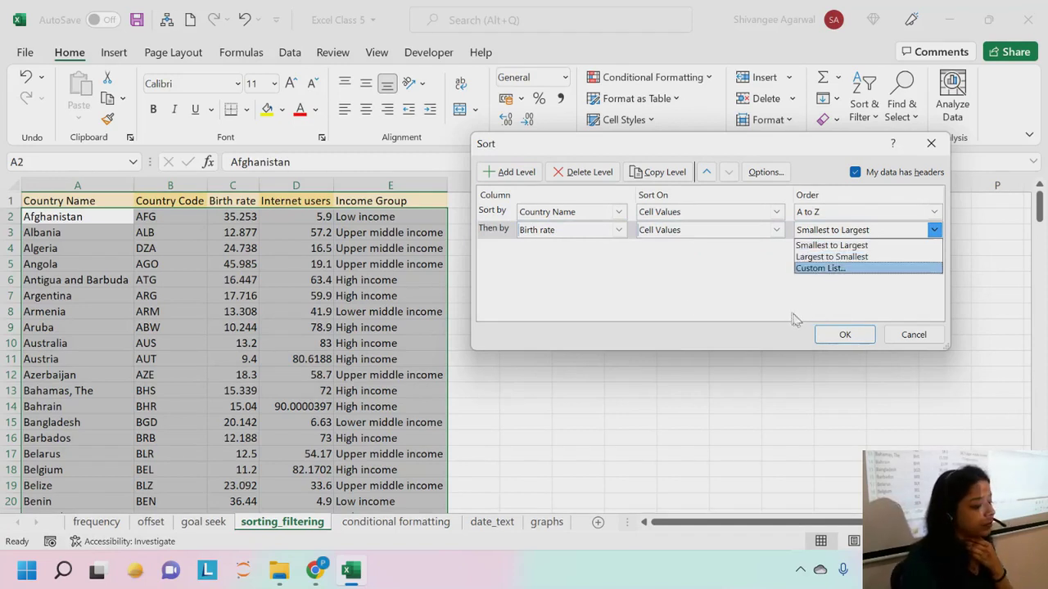
click(637, 300)
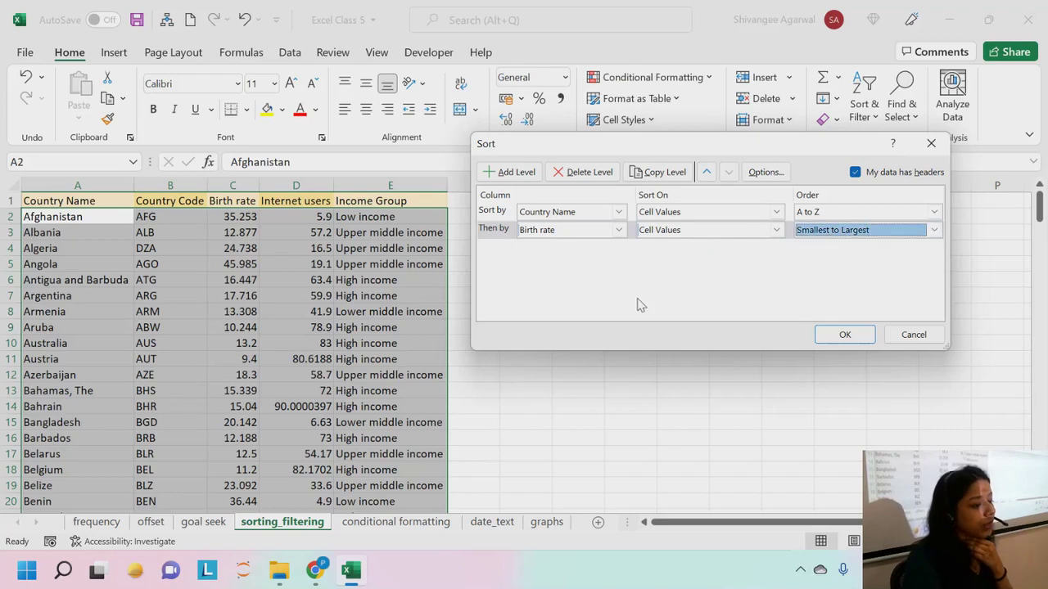
click(844, 335)
click(329, 281)
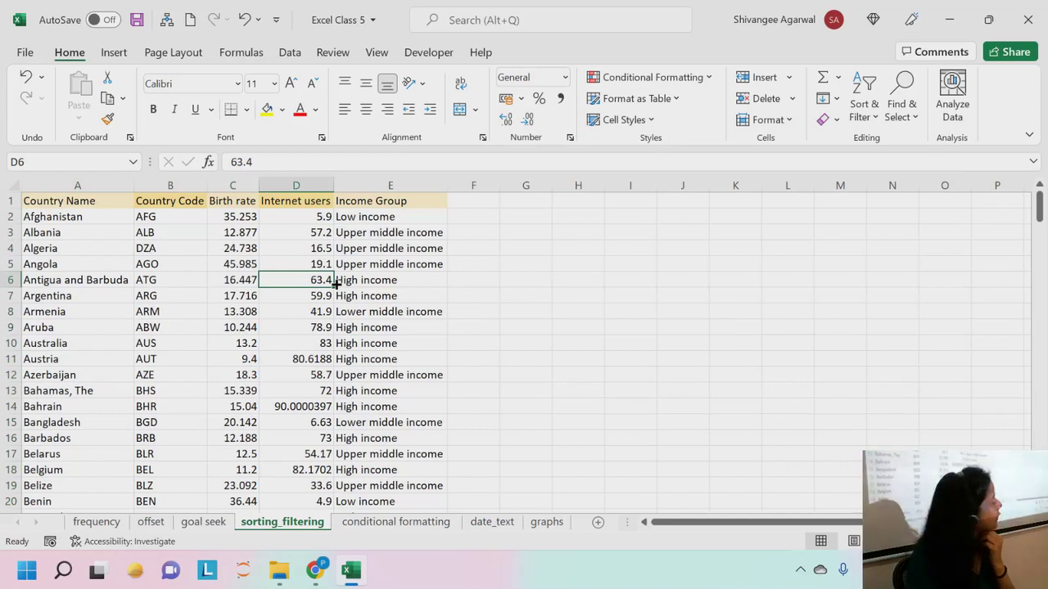
click(271, 217)
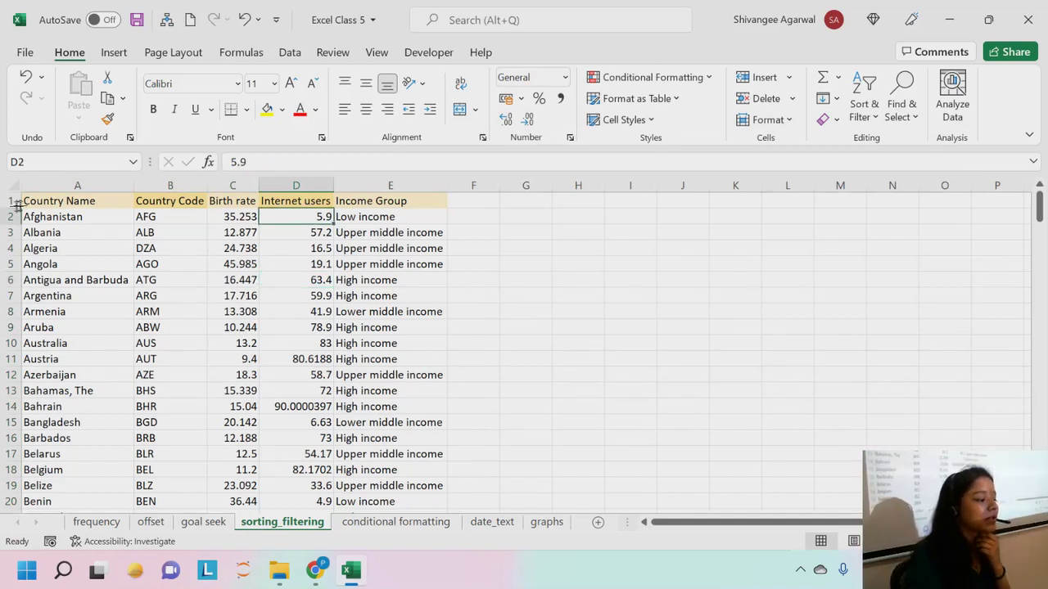
click(247, 218)
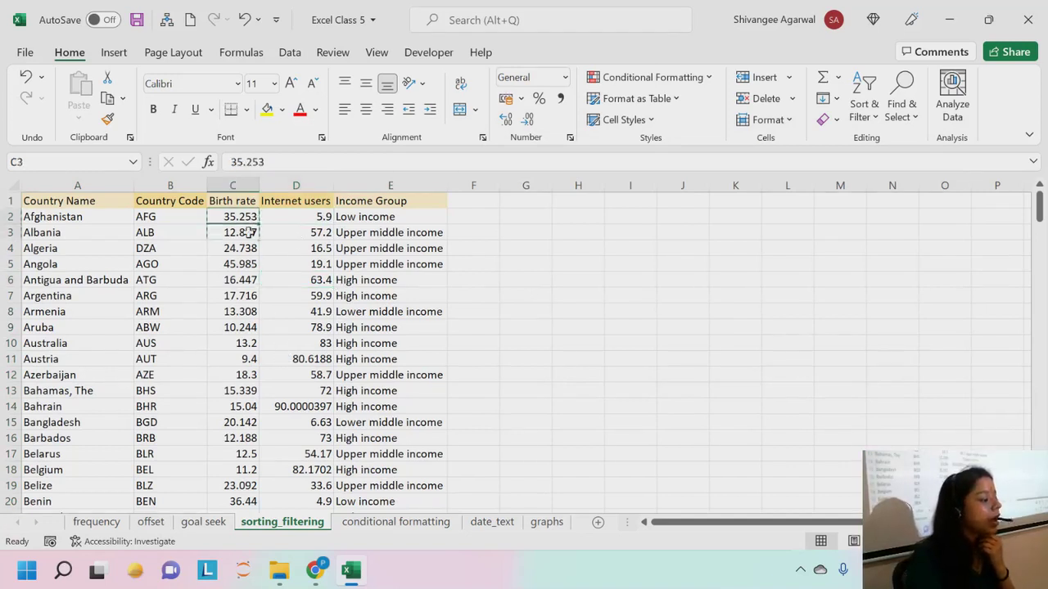
click(244, 233)
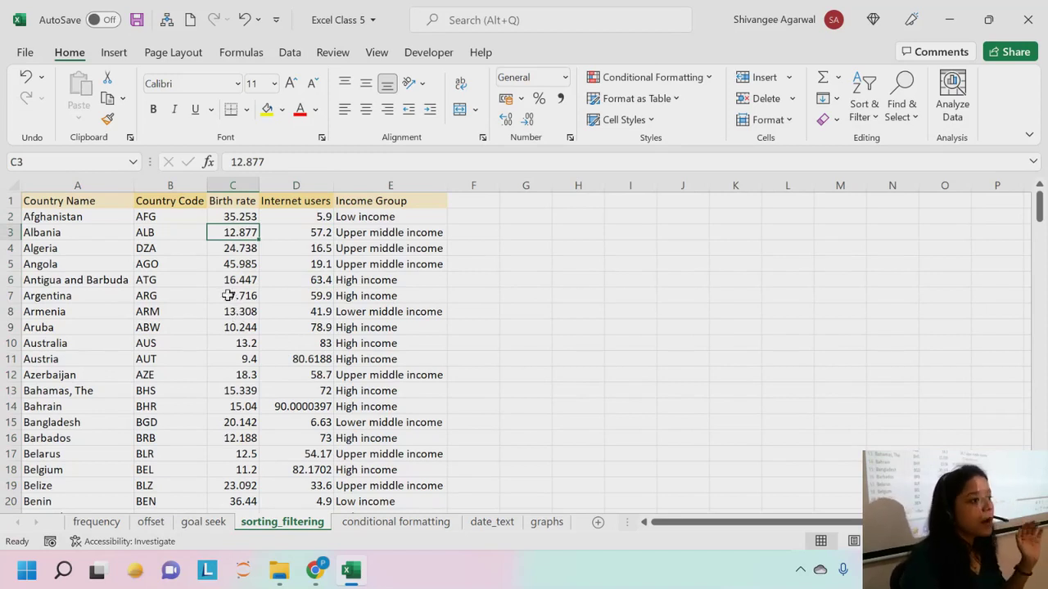
drag(86, 217, 84, 385)
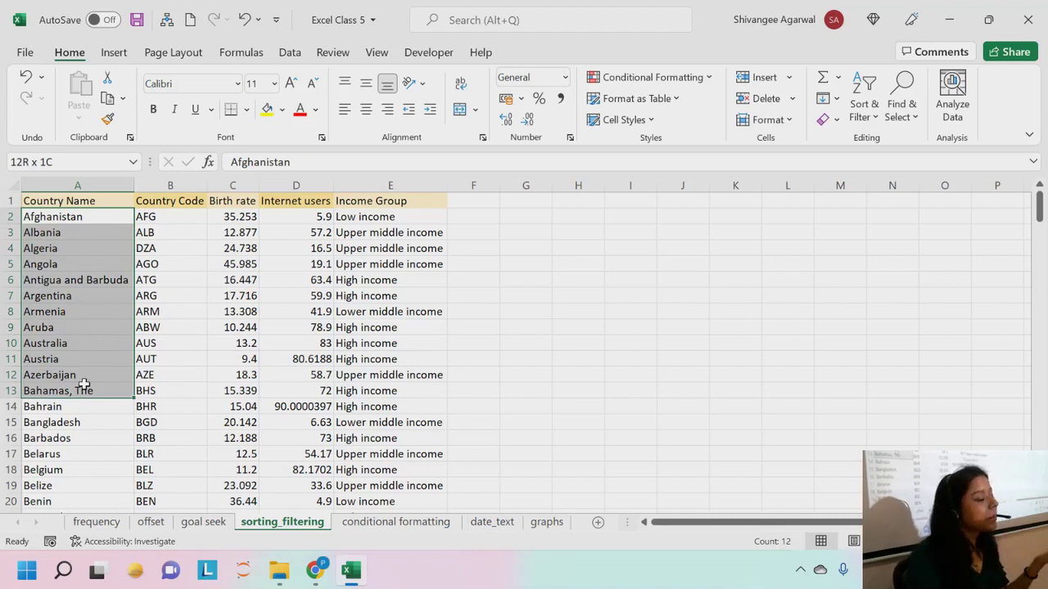
click(77, 261)
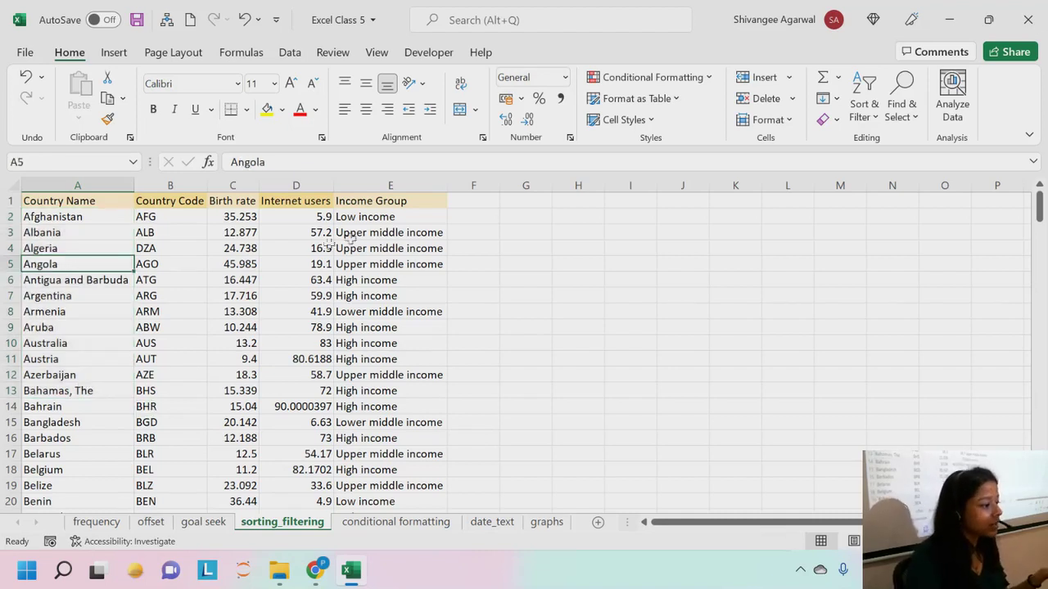
click(373, 199)
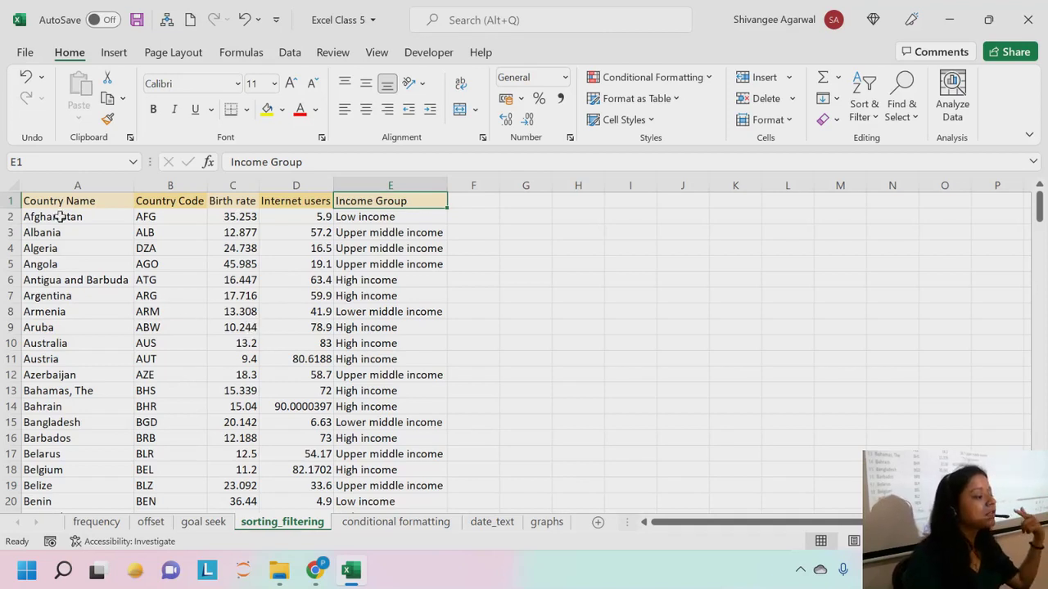
drag(52, 216, 63, 467)
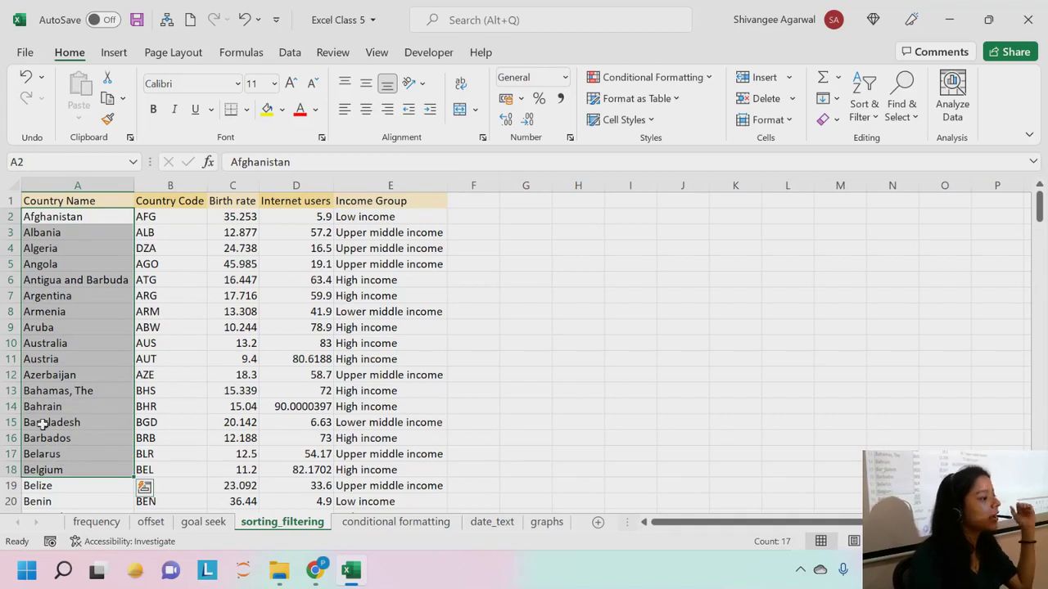
click(401, 263)
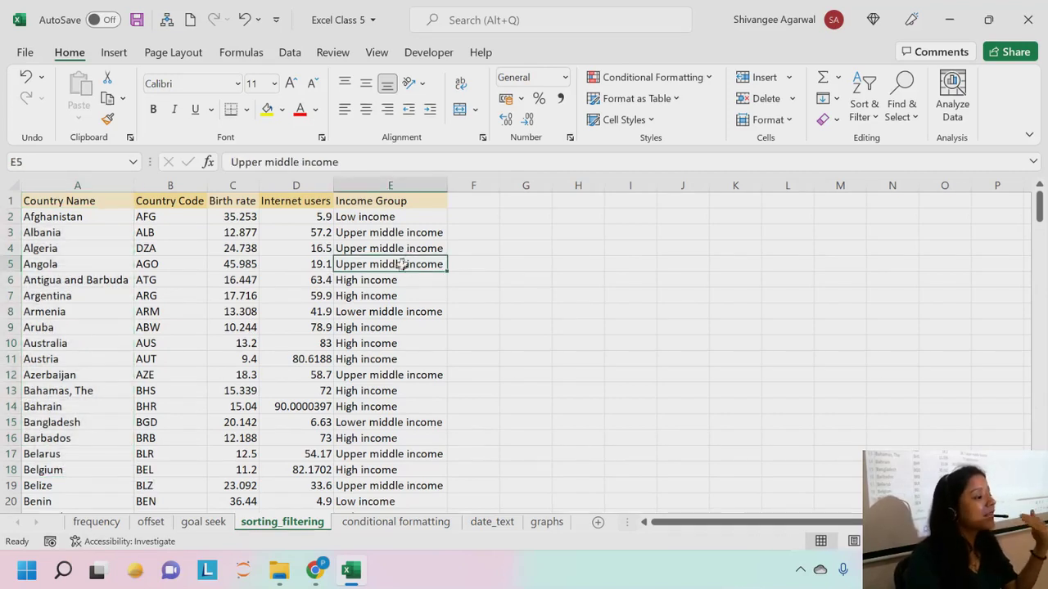
click(381, 201)
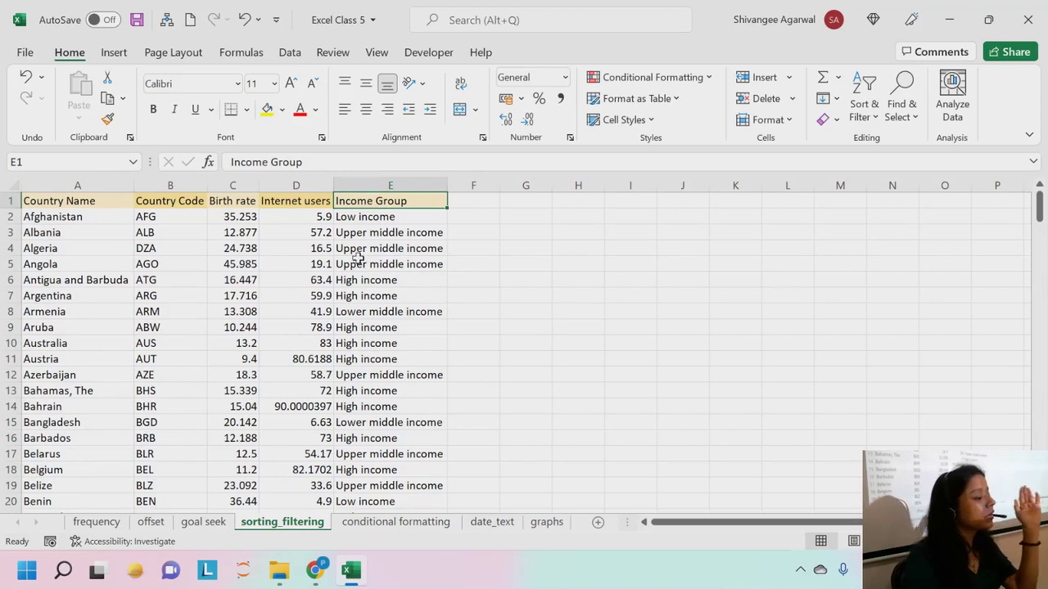
click(373, 218)
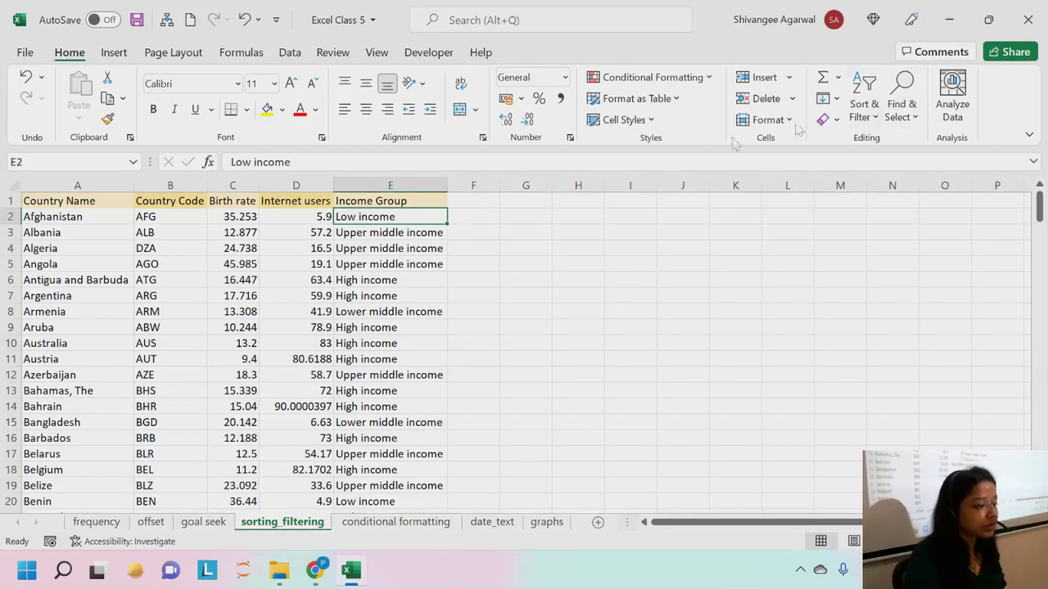
Step: Delete the Country Name and Birth rate sort levels and add one Income Group level
click(865, 108)
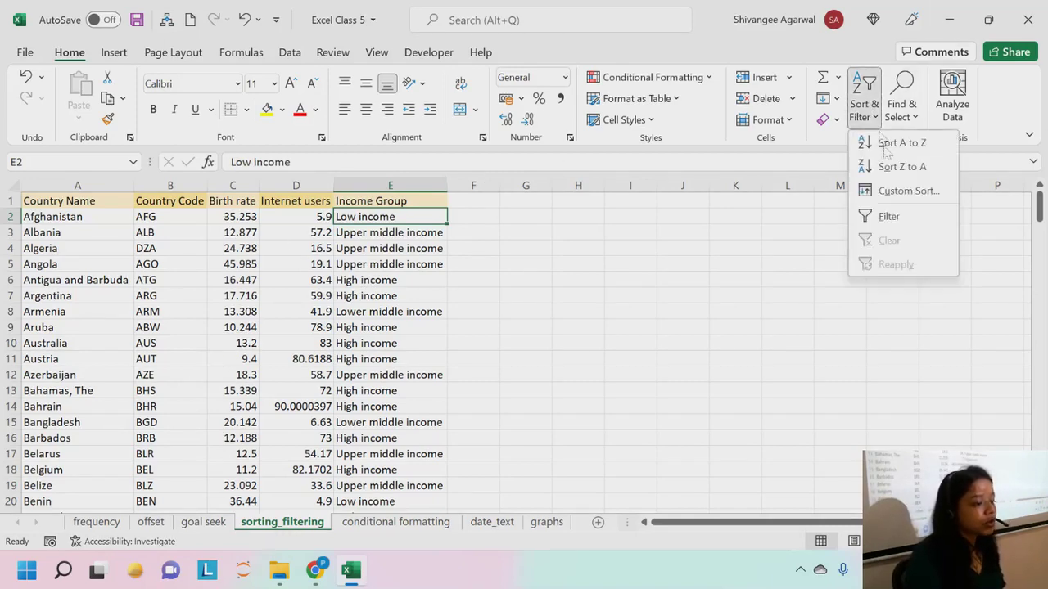
click(909, 191)
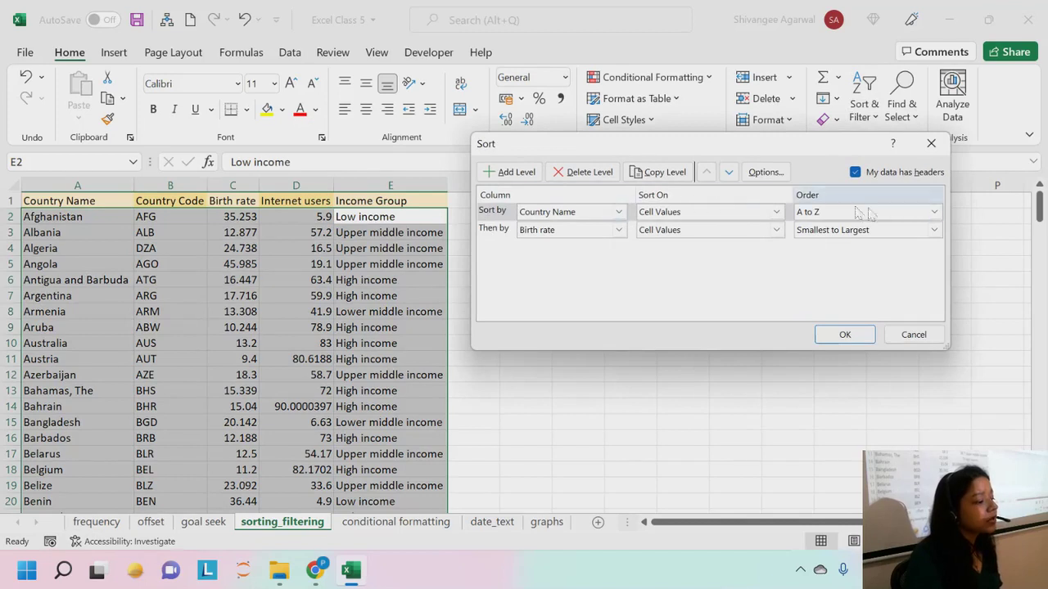
click(496, 213)
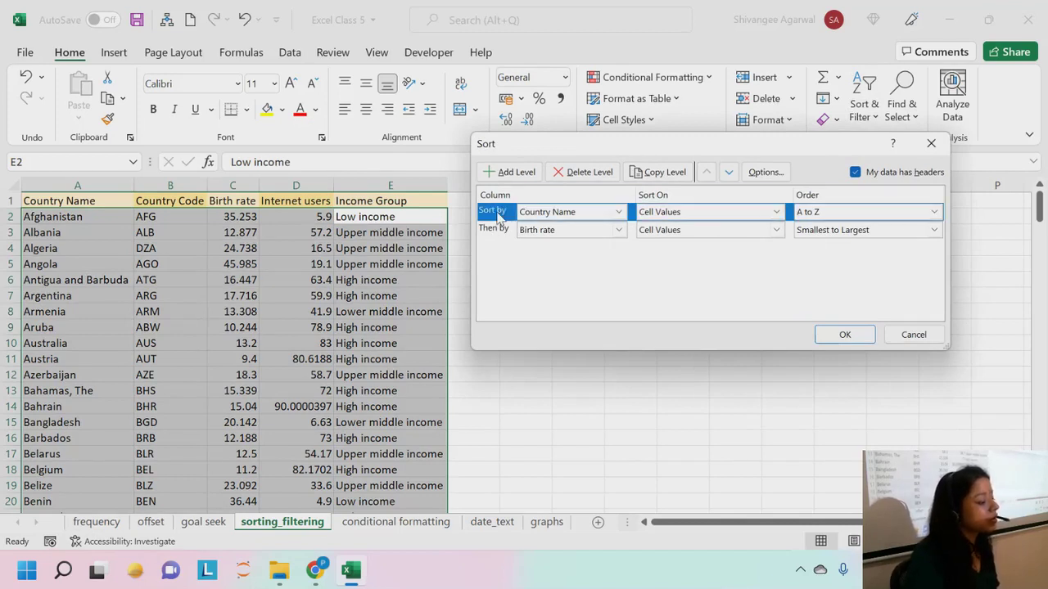
click(591, 172)
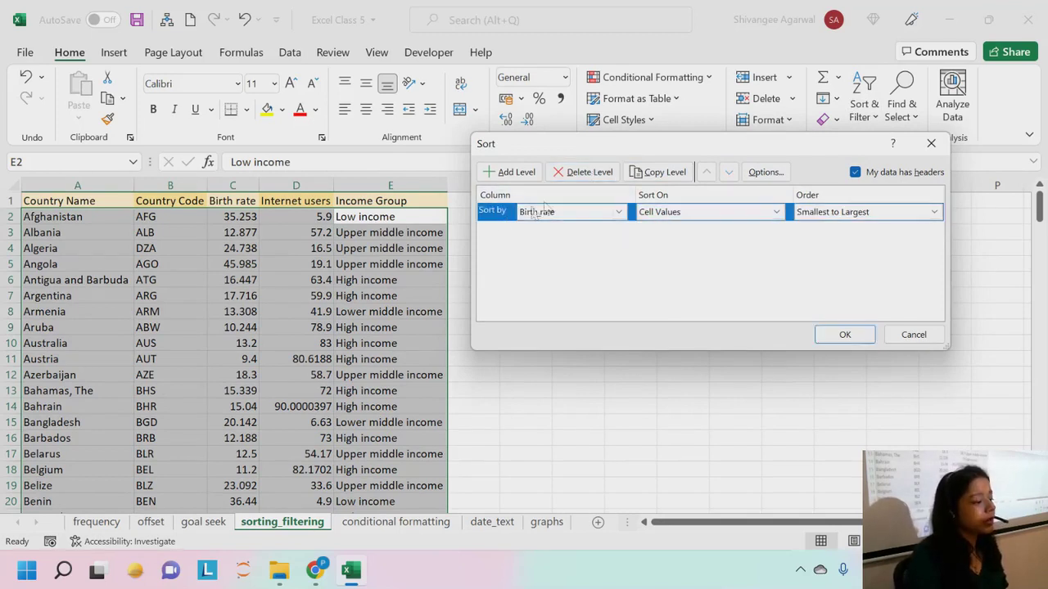
click(590, 172)
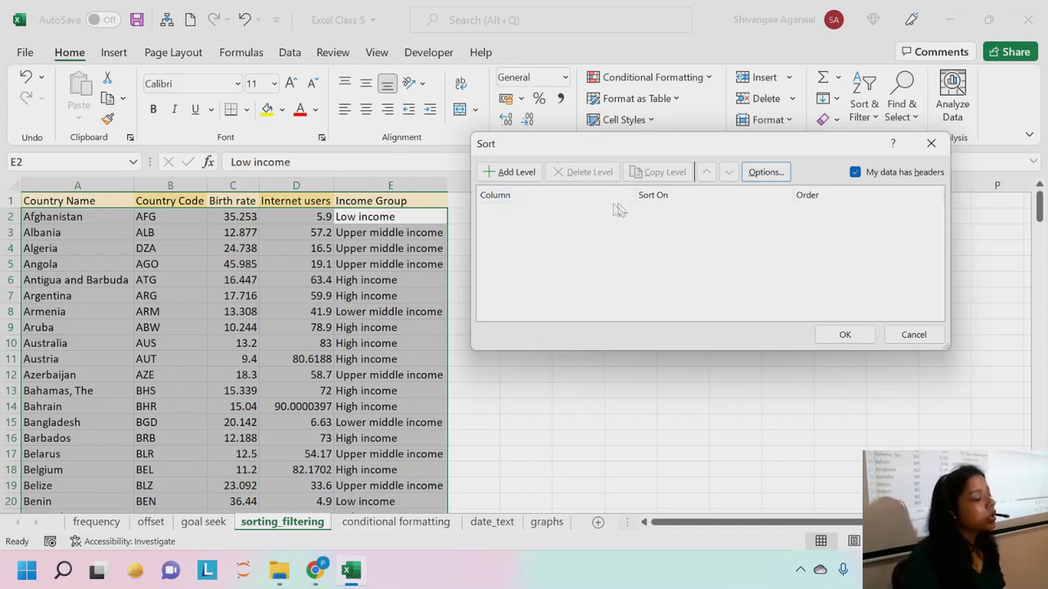
click(529, 176)
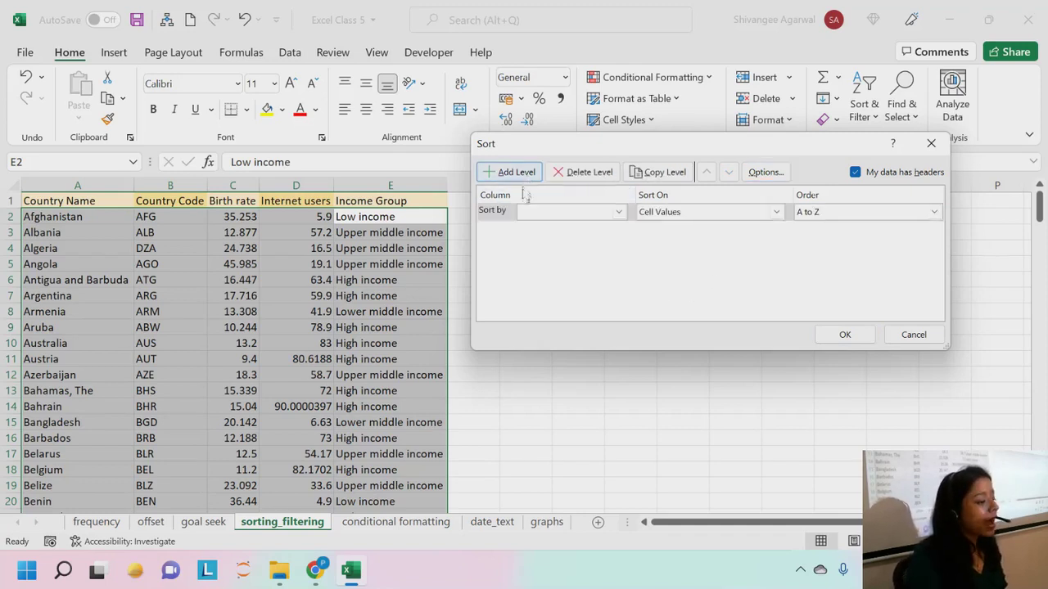
click(619, 212)
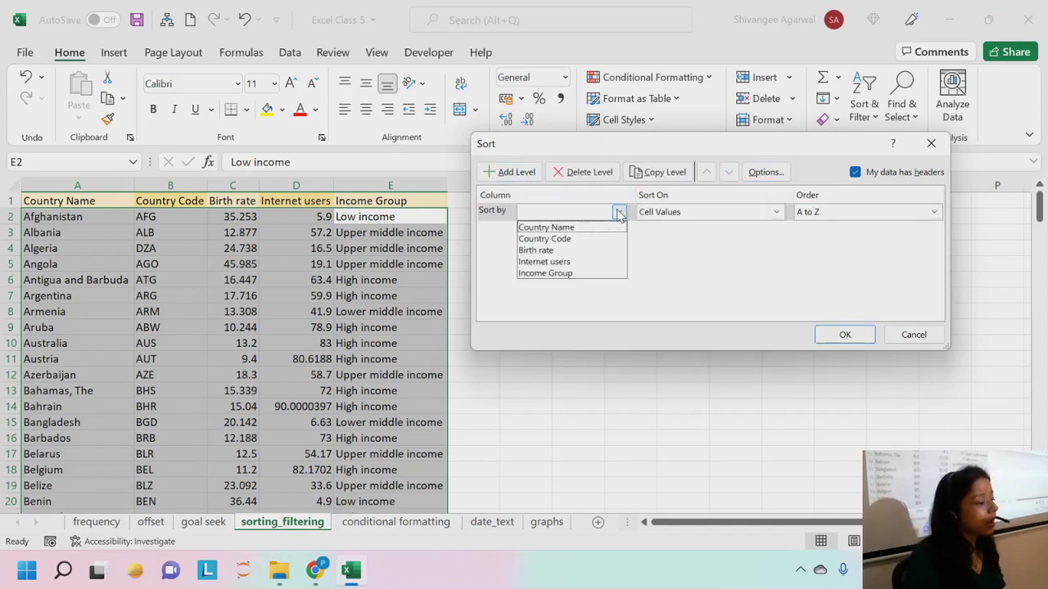
click(575, 274)
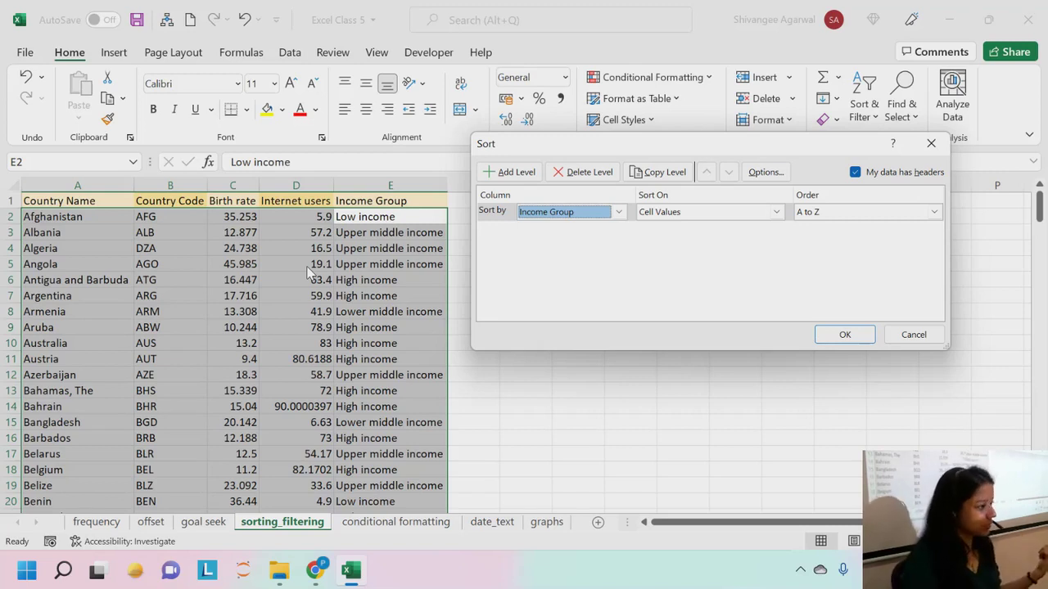
Step: Choose Custom List as the Income Group order and start a NEW LIST
click(934, 213)
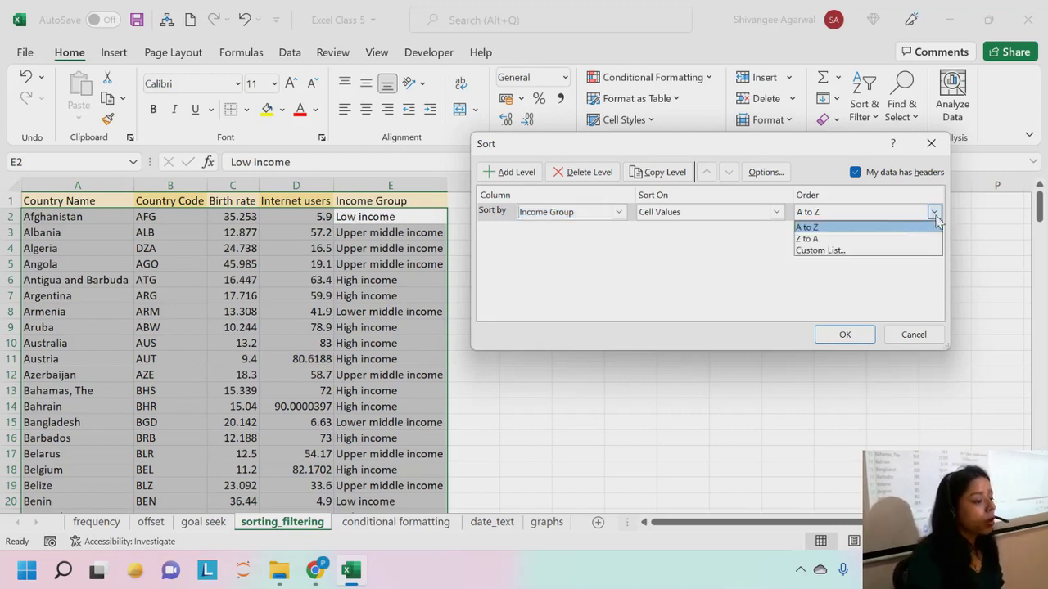
click(832, 252)
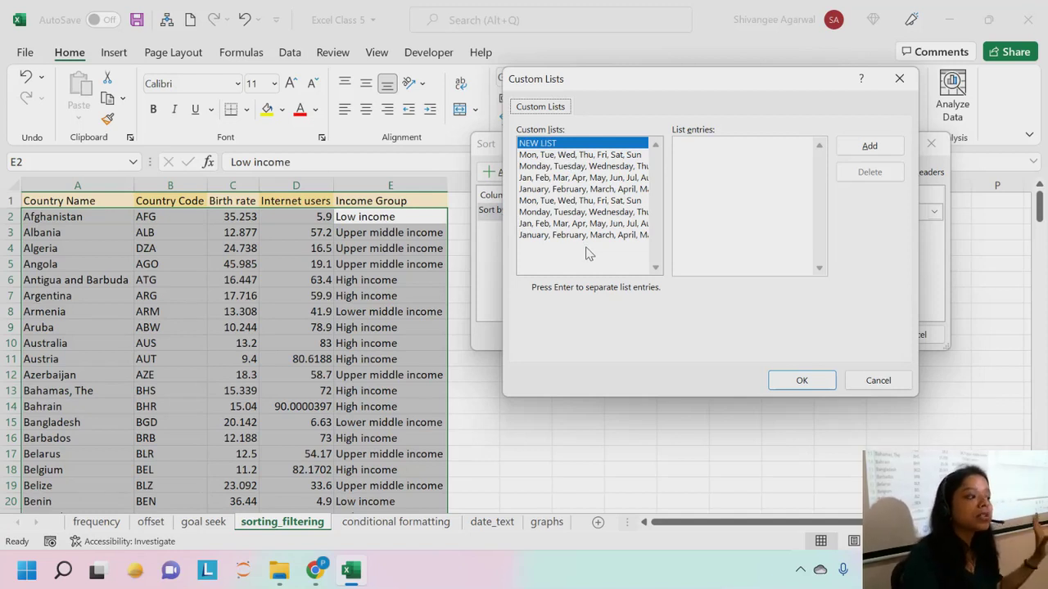
click(534, 143)
click(692, 143)
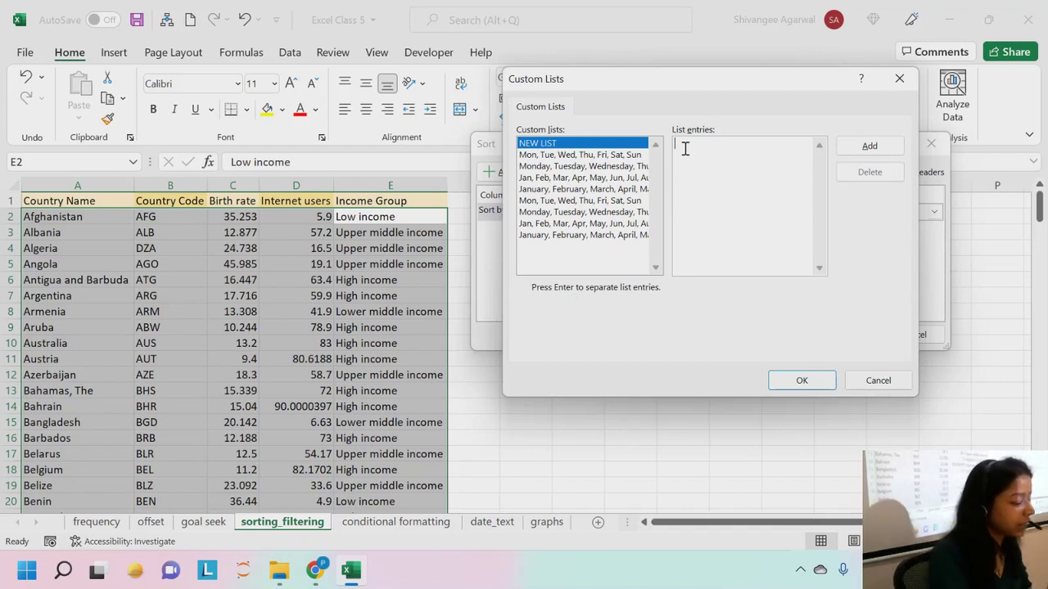
Step: Enter Low income, Lower middle income, Upper middle income, High income as separate list entries
text(Low)
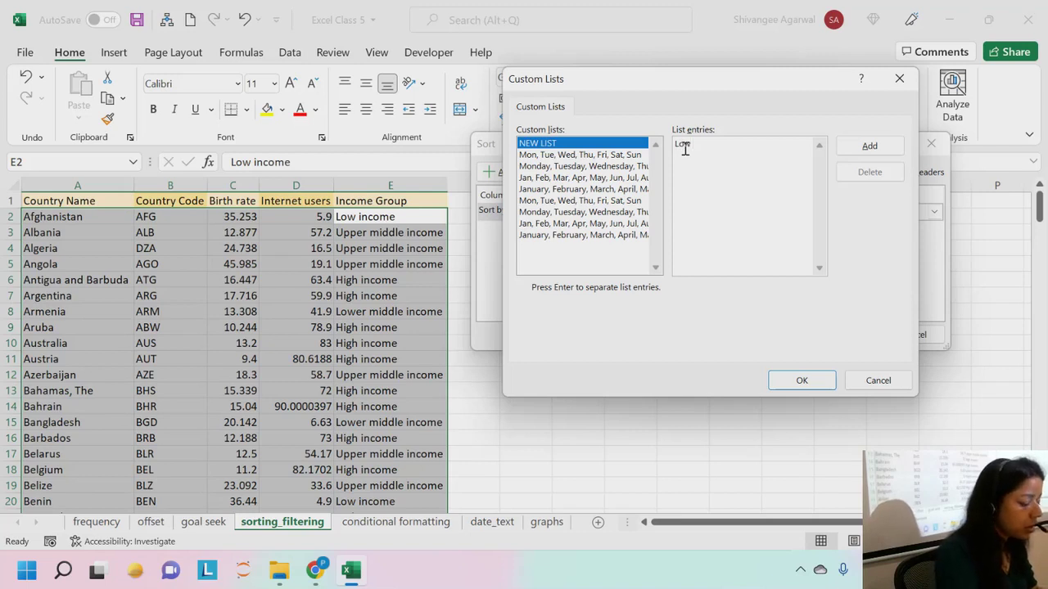
text( income)
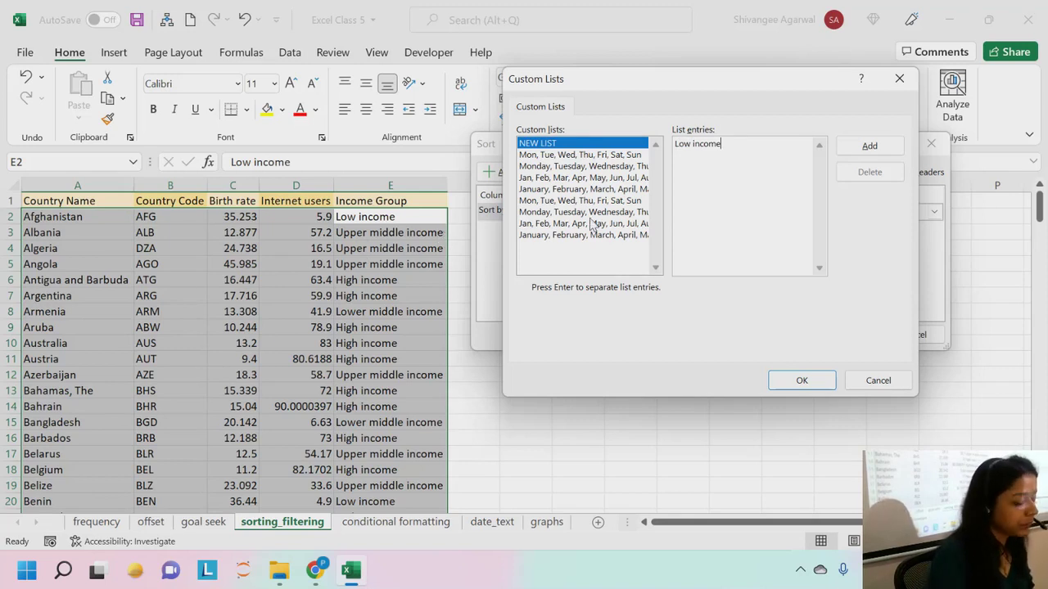
key(Return)
text(Lo)
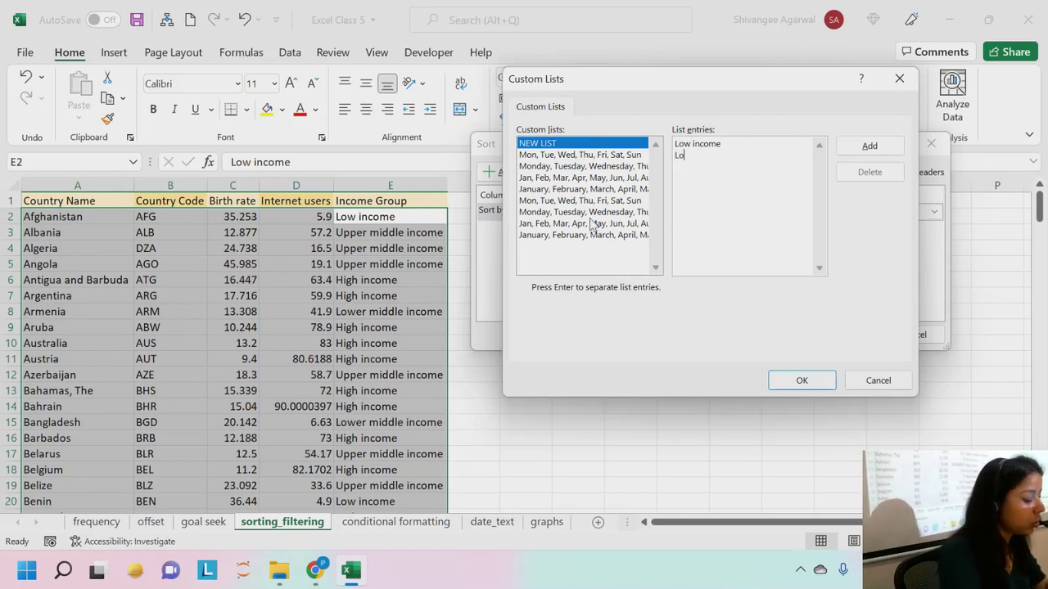
text(wer mi)
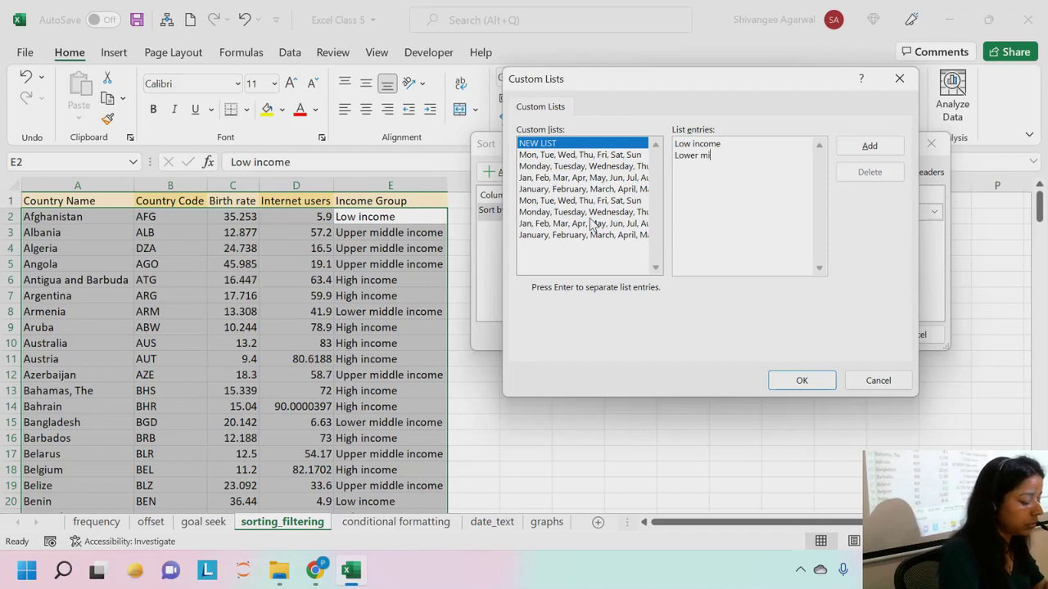
text(ddle income)
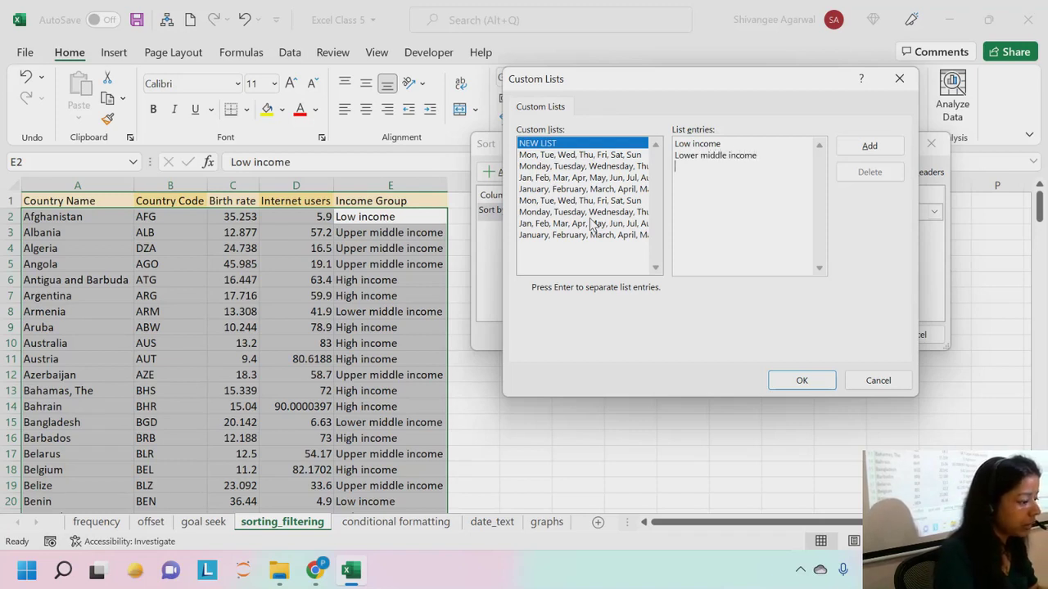
key(Return)
text(High)
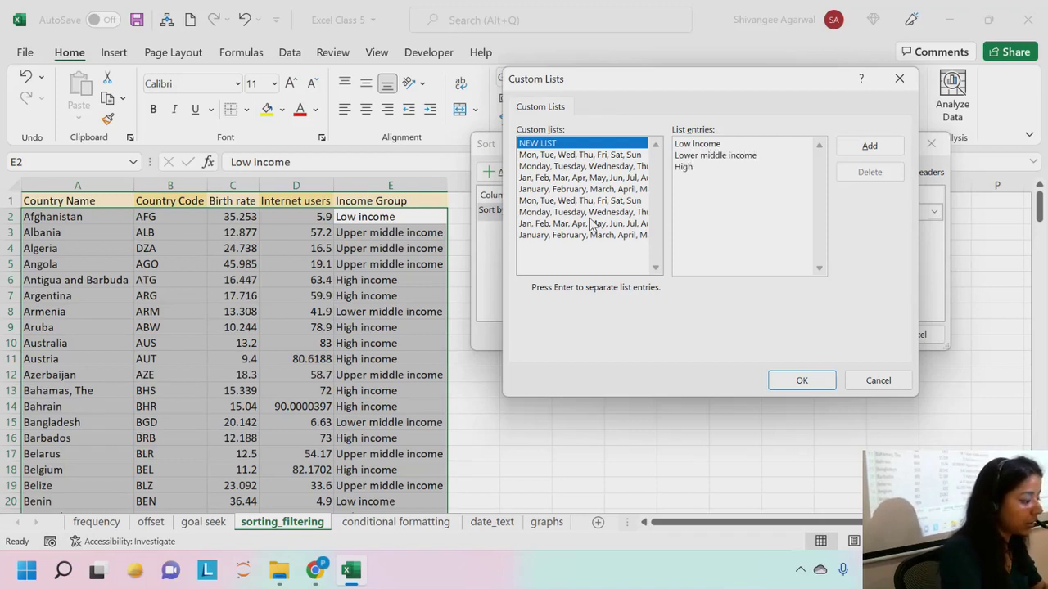
key(BackSpace)
key(BackSpace)
key(BackSpace)
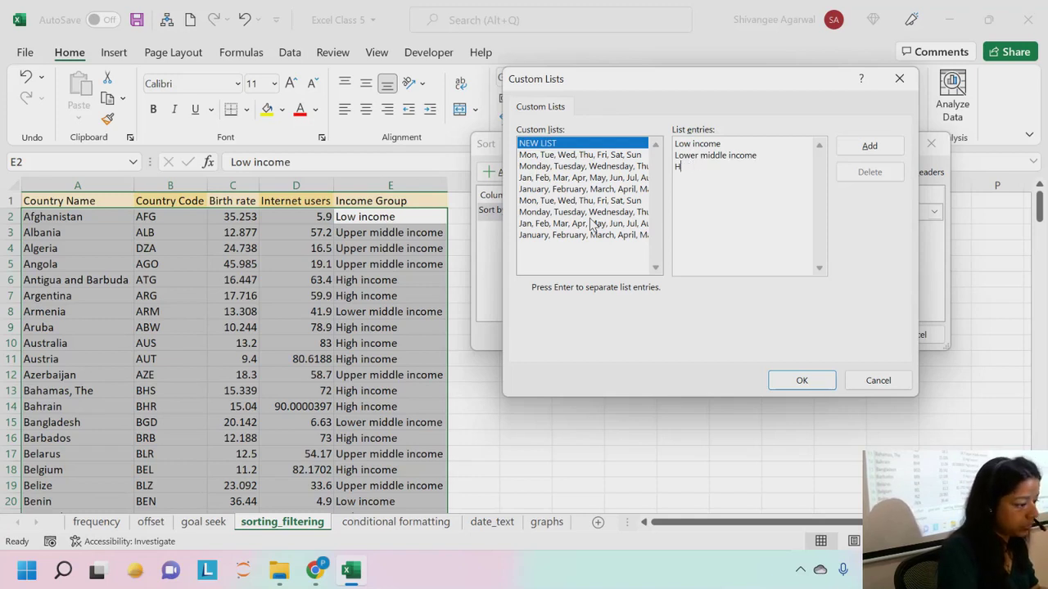
text(Upper )
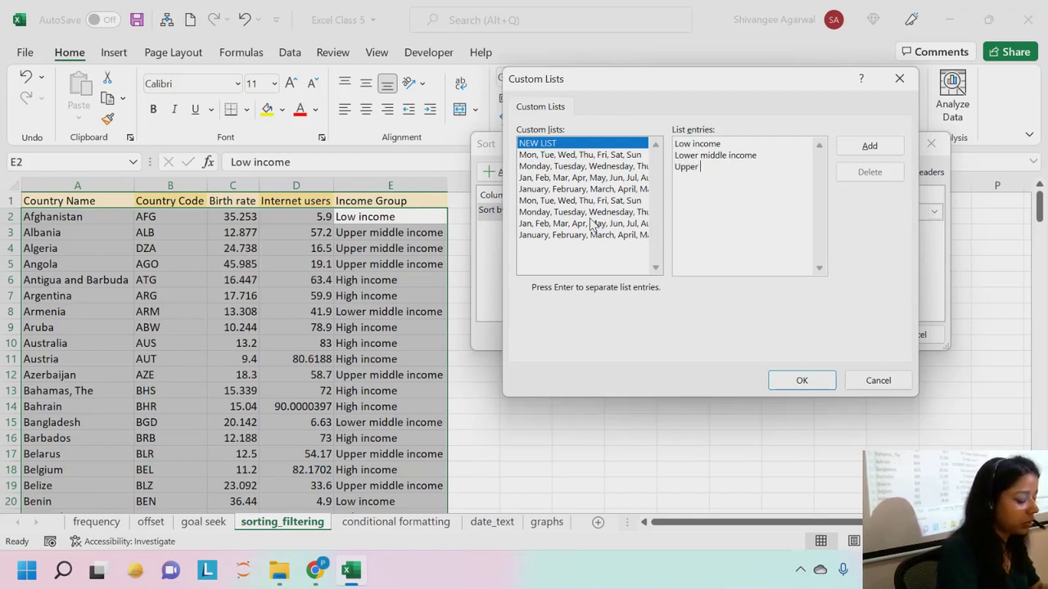
text(middle income)
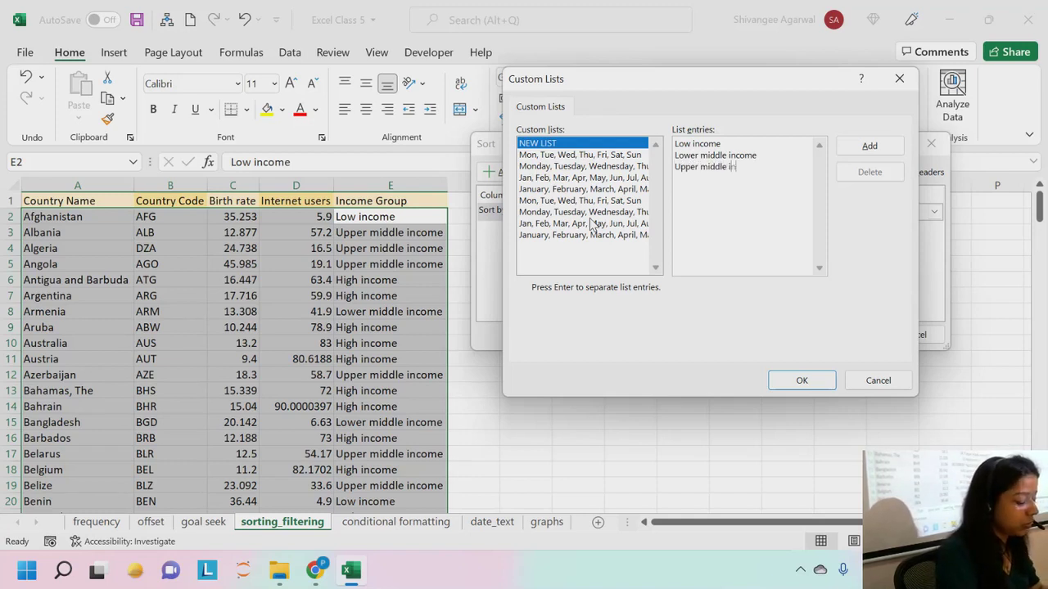
key(Return)
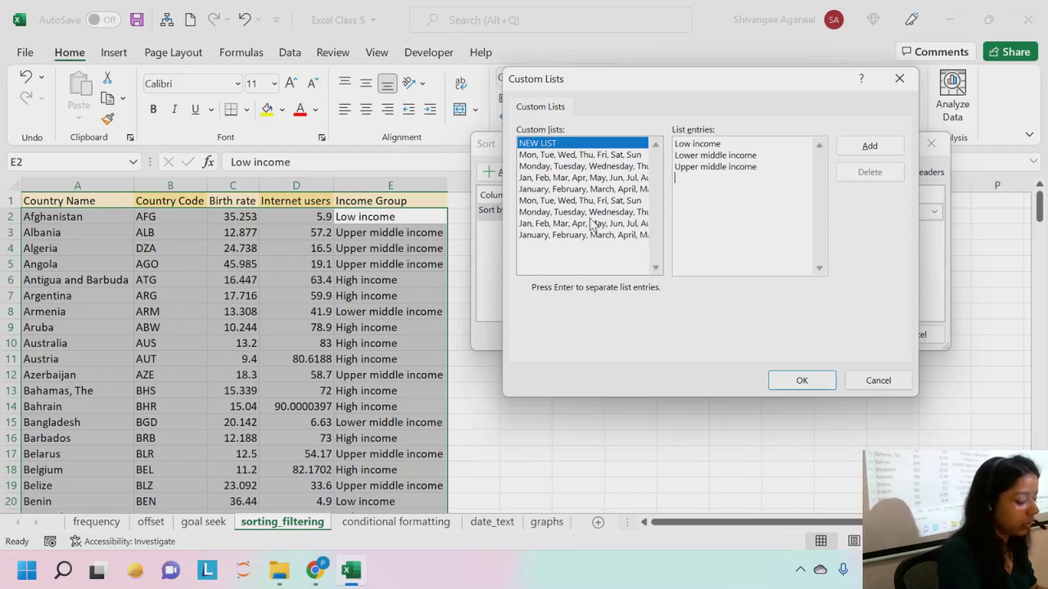
text(High income)
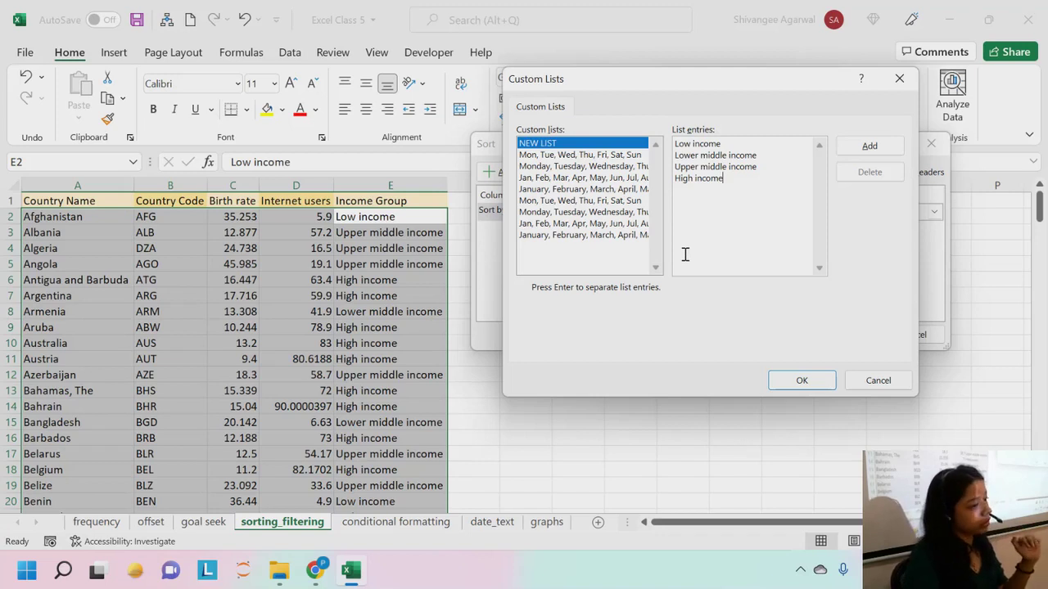
Step: Add the income list and confirm it as the Income Group sort order
click(893, 147)
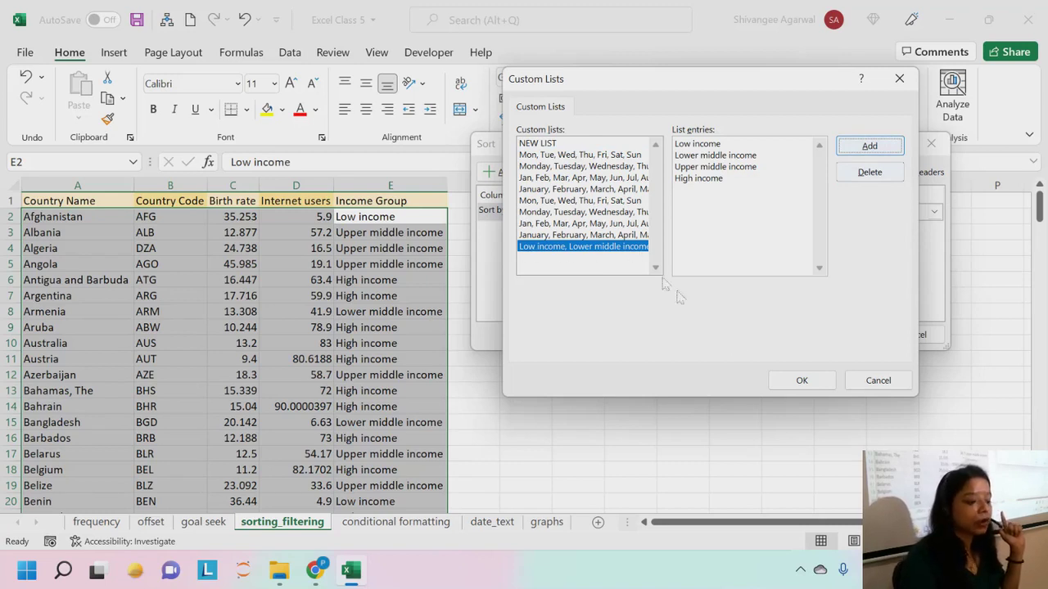
click(544, 252)
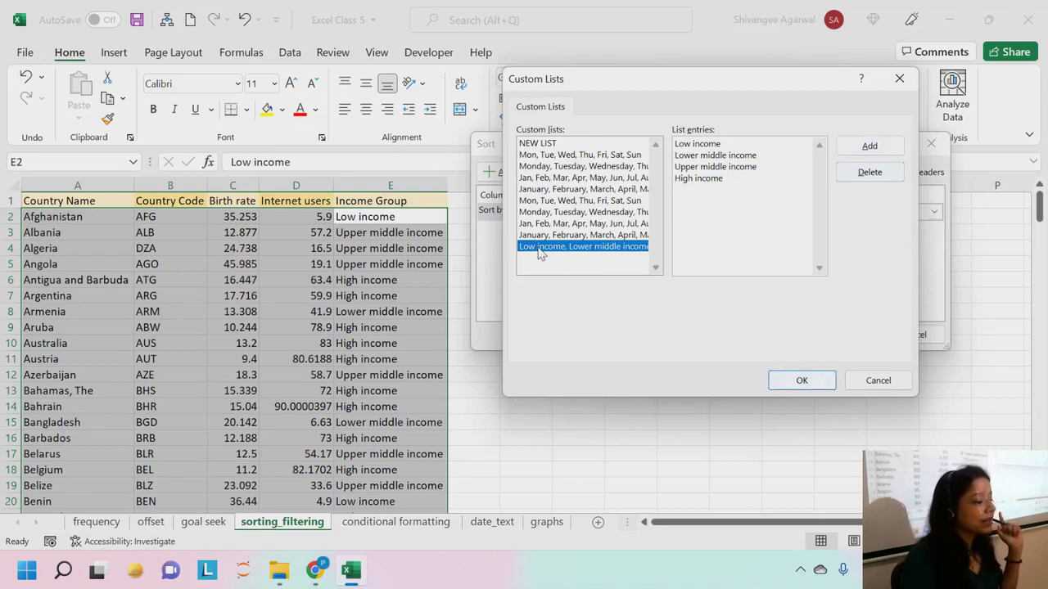
click(798, 381)
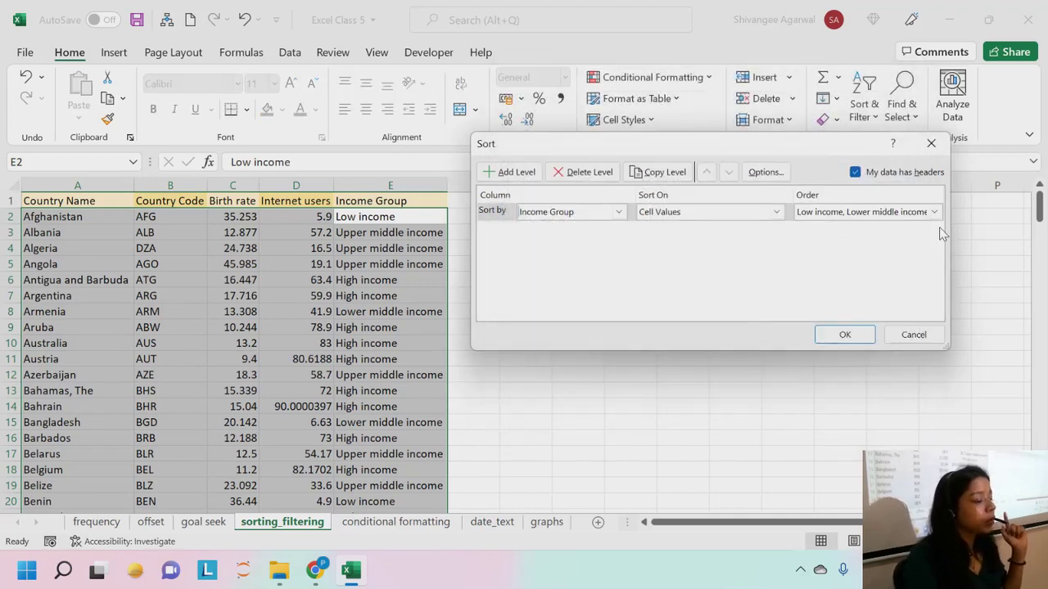
Step: Apply the custom Income Group sort, review the rows, and jump back to the table top
drag(657, 155, 714, 150)
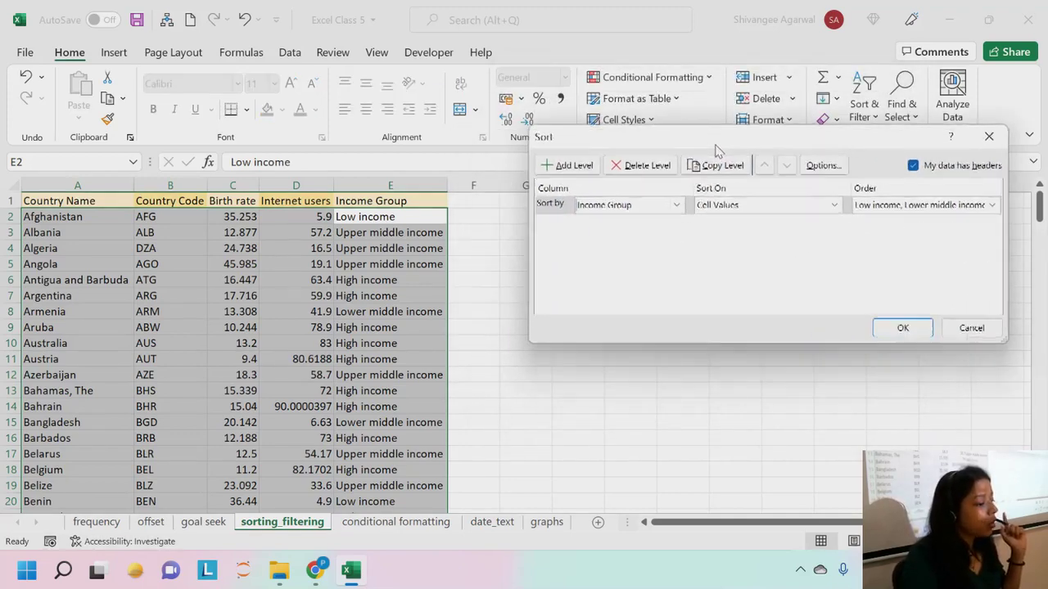
click(902, 327)
click(392, 265)
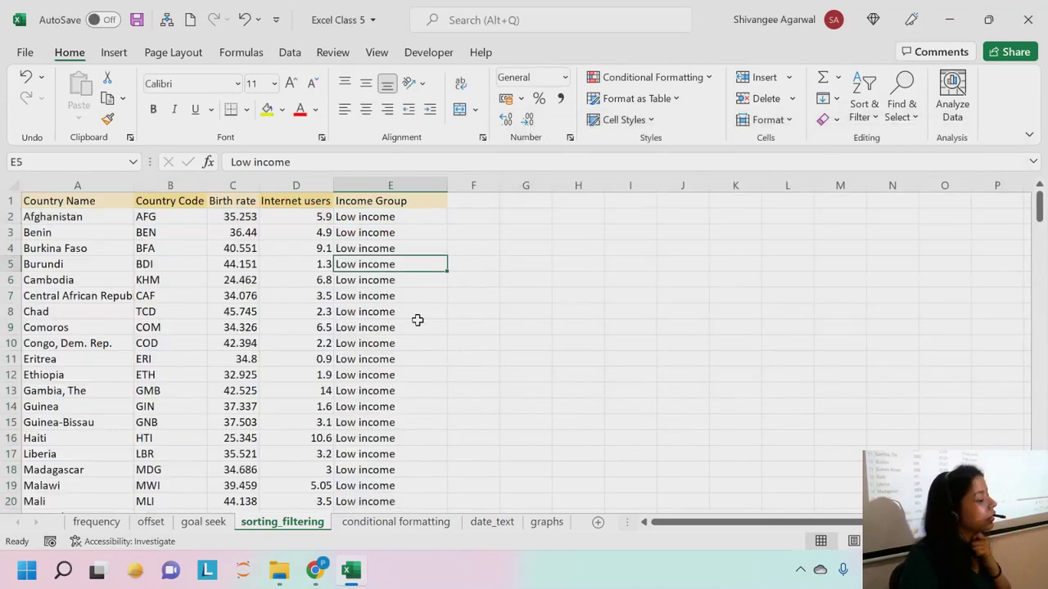
scroll(406, 328, down, 20)
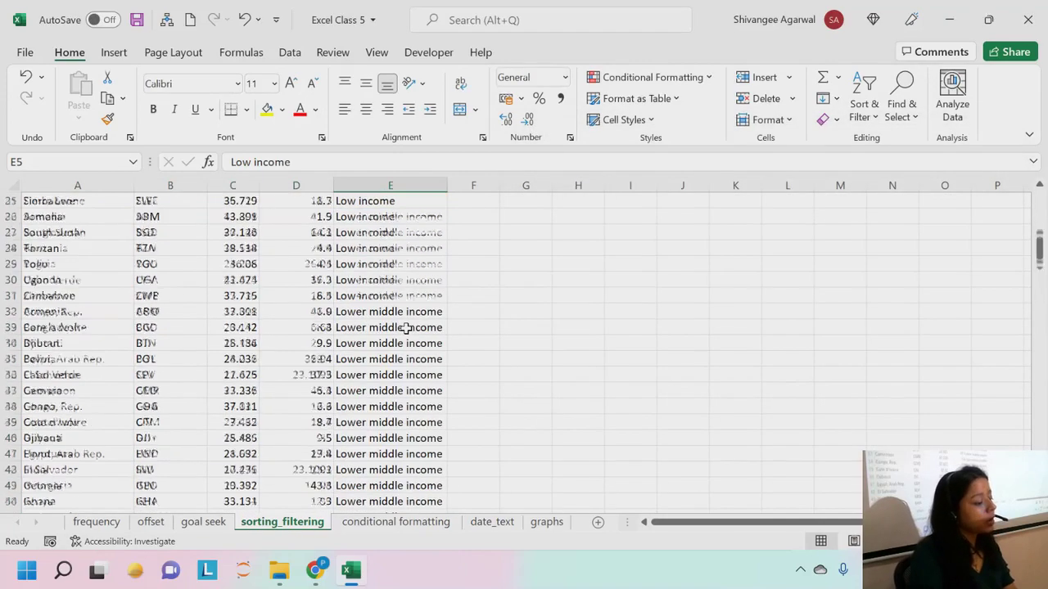
scroll(406, 328, down, 9)
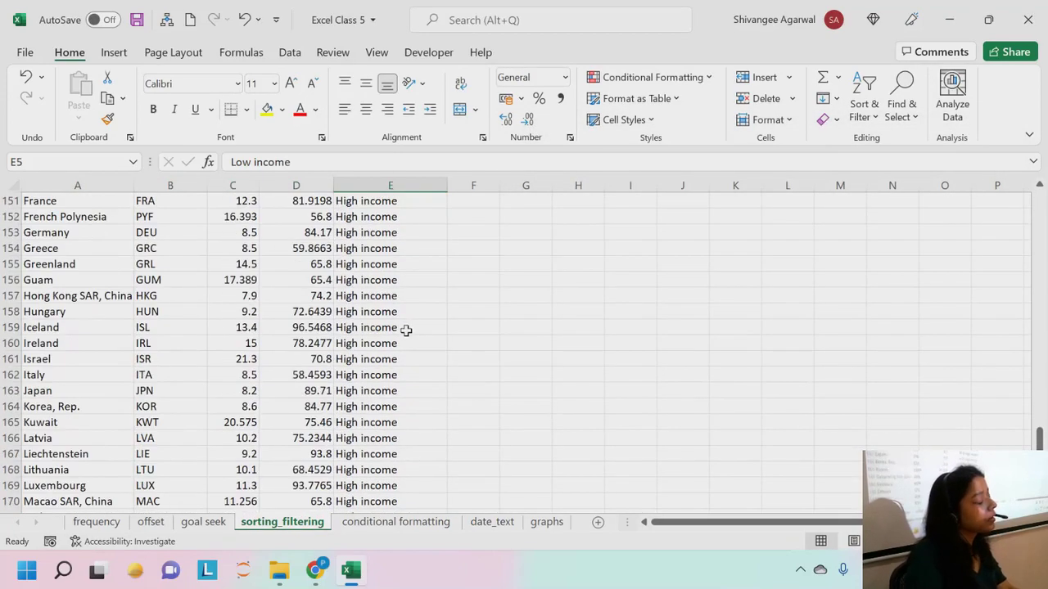
click(414, 326)
key(ctrl+Up)
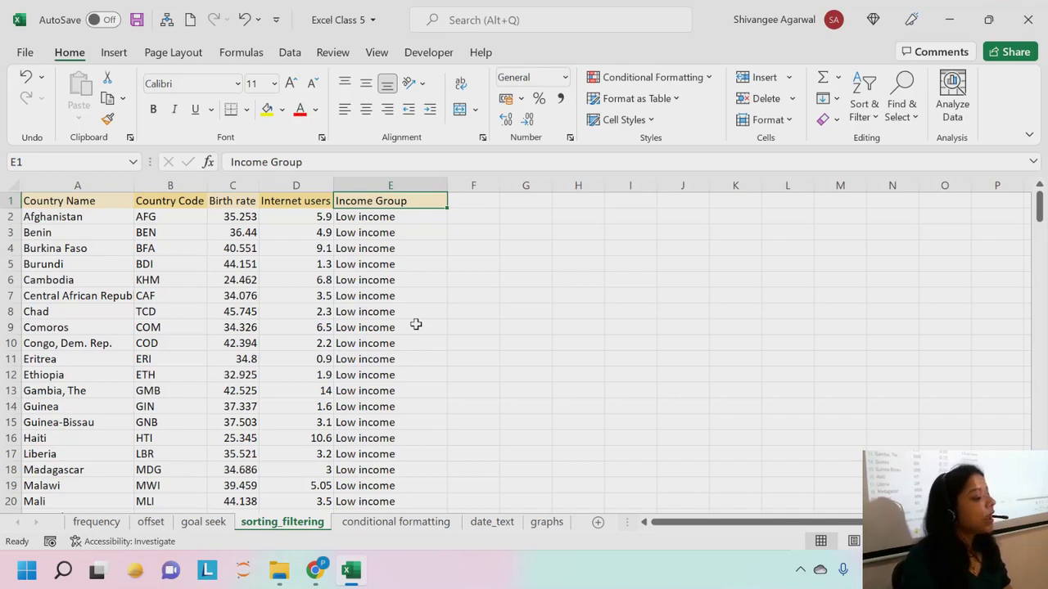
Step: Add a Birth rate level beneath Income Group in Custom Sort and apply it
click(873, 114)
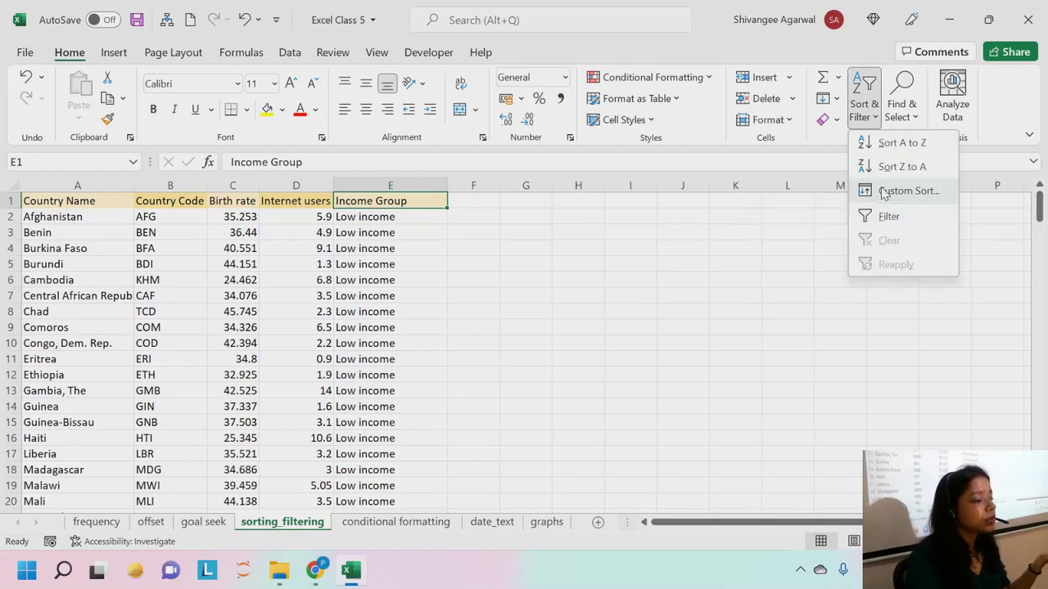
click(884, 192)
click(563, 163)
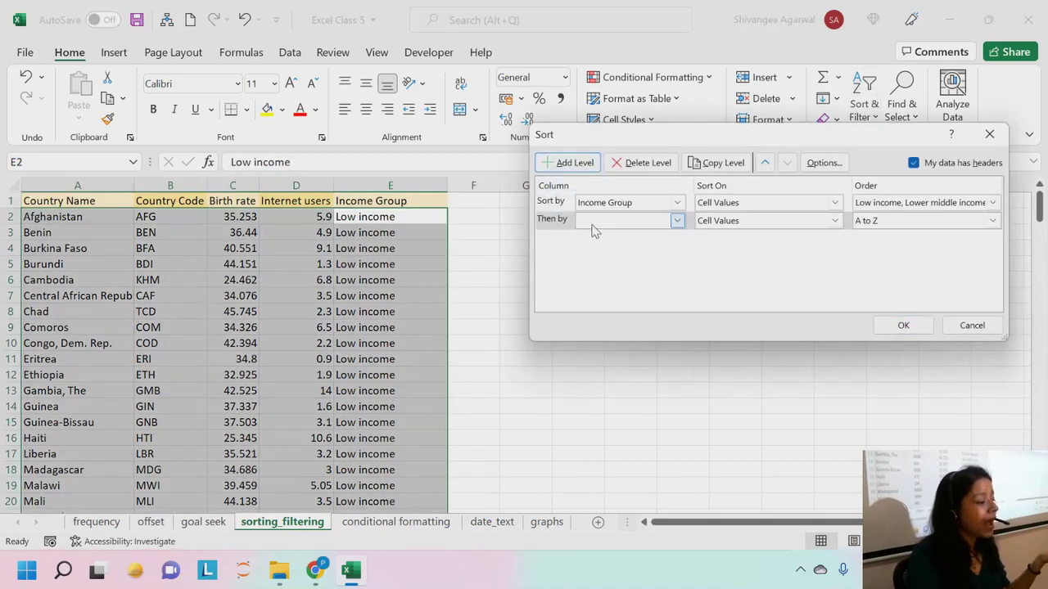
click(677, 222)
click(648, 255)
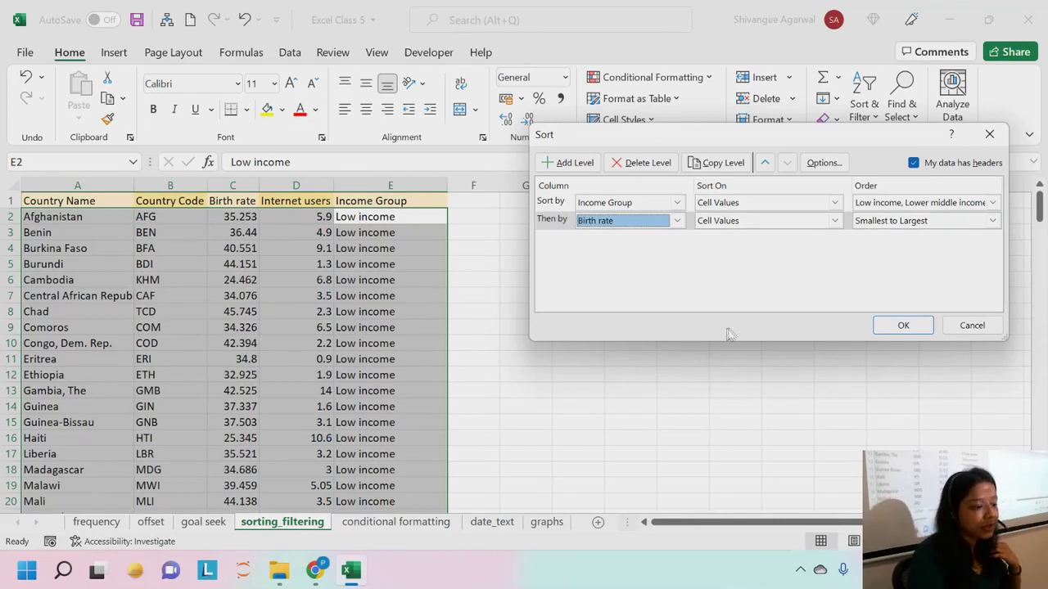
click(901, 325)
click(244, 216)
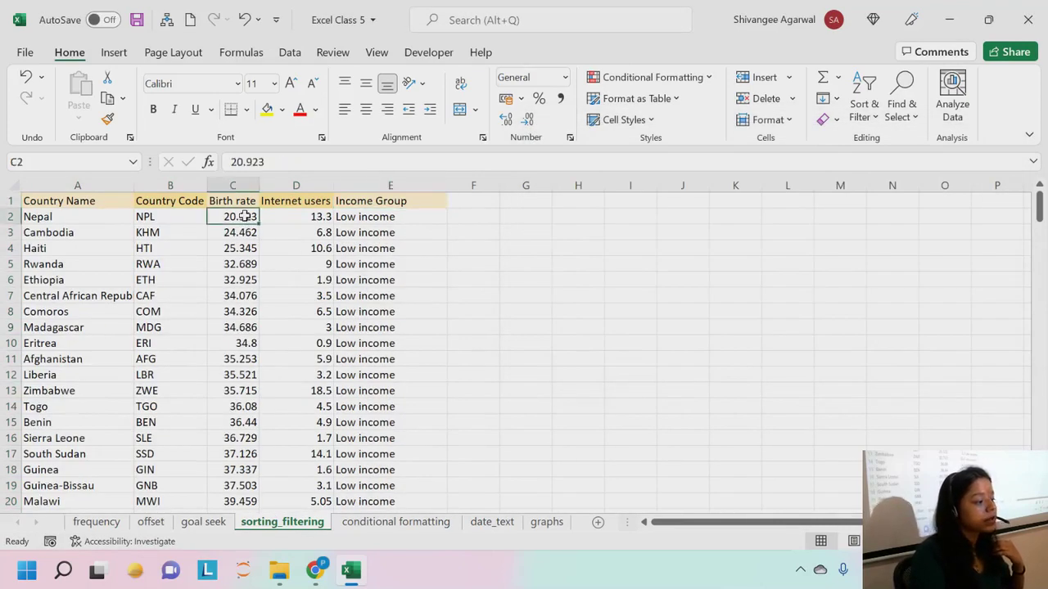
drag(244, 216, 236, 452)
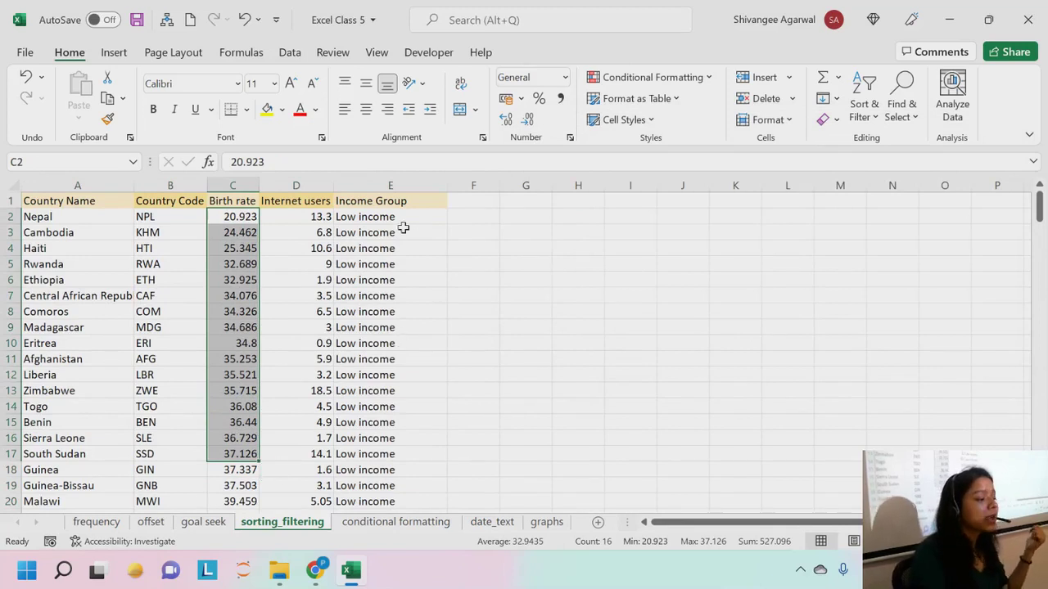
drag(398, 216, 389, 505)
scroll(379, 442, down, 7)
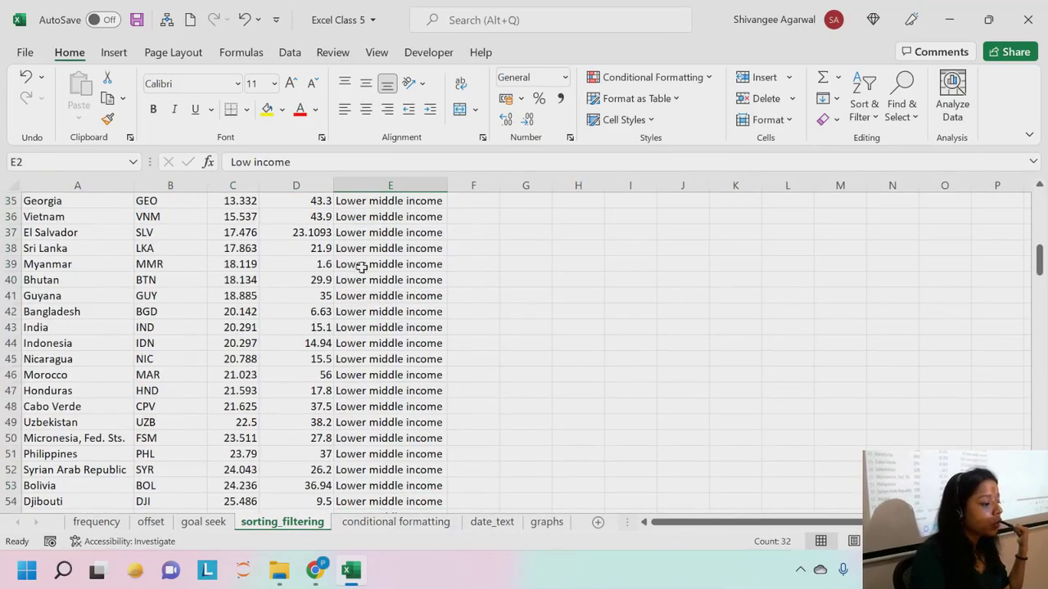
drag(374, 237, 373, 368)
scroll(373, 360, down, 6)
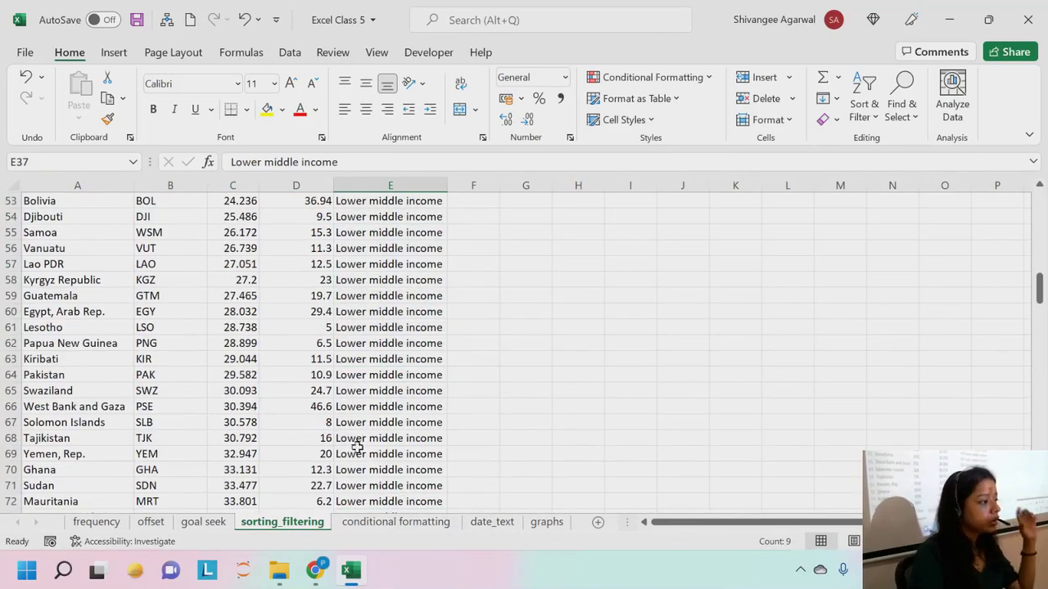
scroll(338, 423, up, 7)
scroll(337, 423, up, 10)
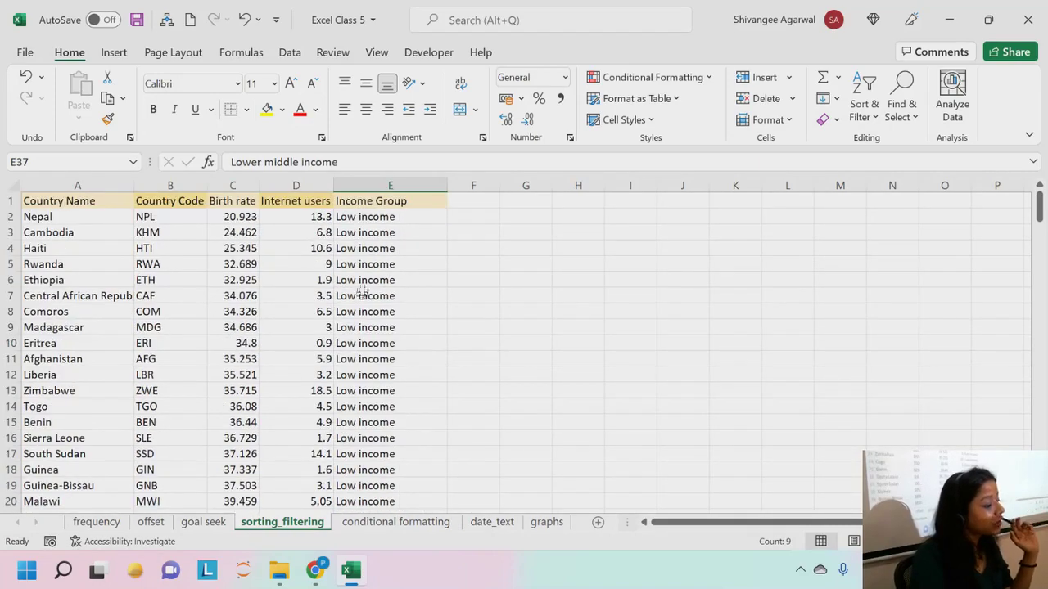
drag(369, 217, 359, 490)
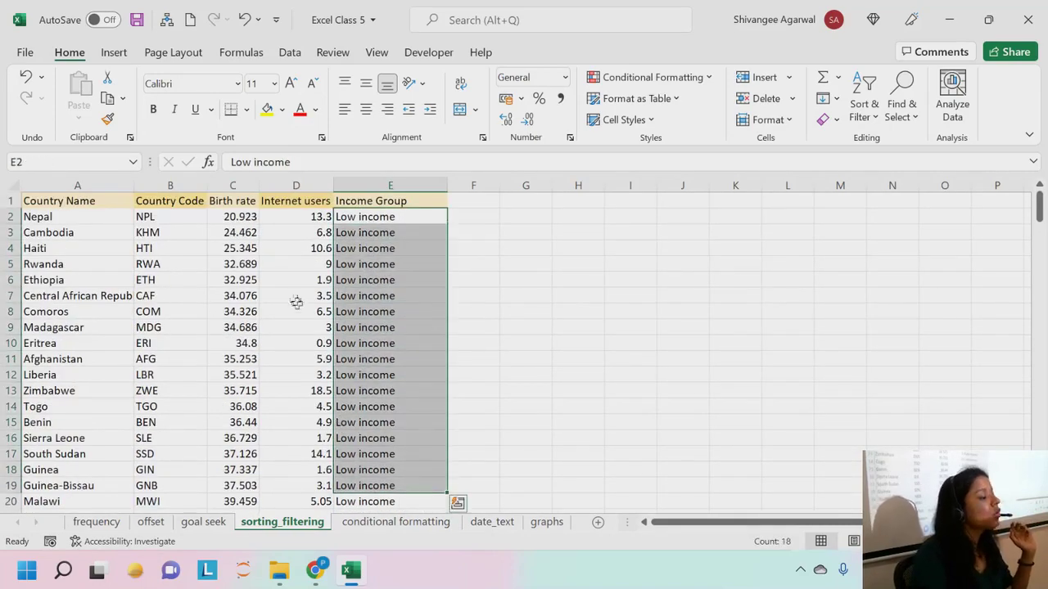
drag(246, 217, 262, 386)
scroll(262, 385, up, 7)
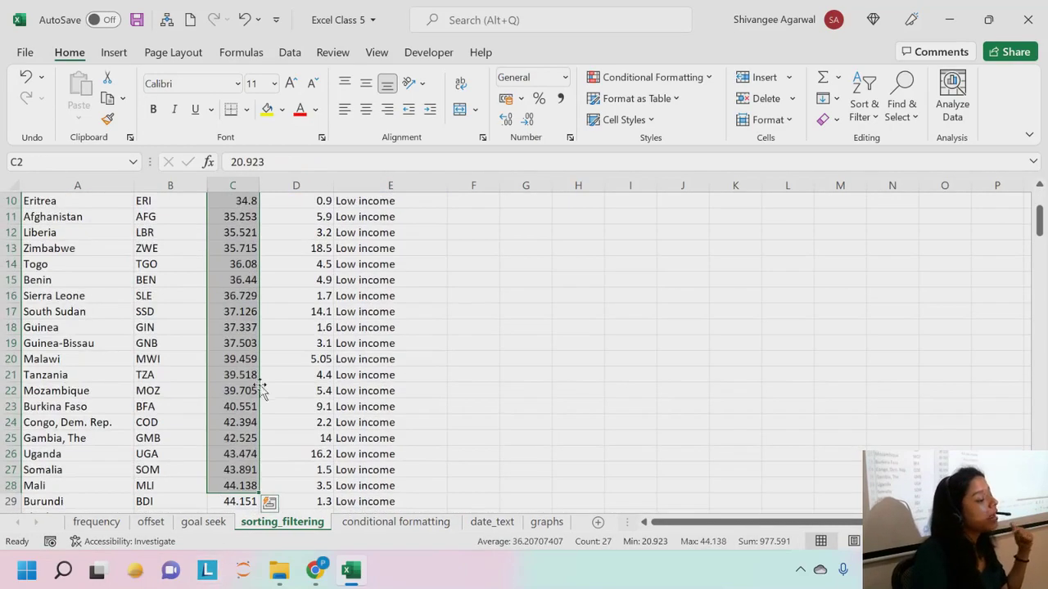
drag(294, 217, 292, 451)
scroll(290, 409, up, 4)
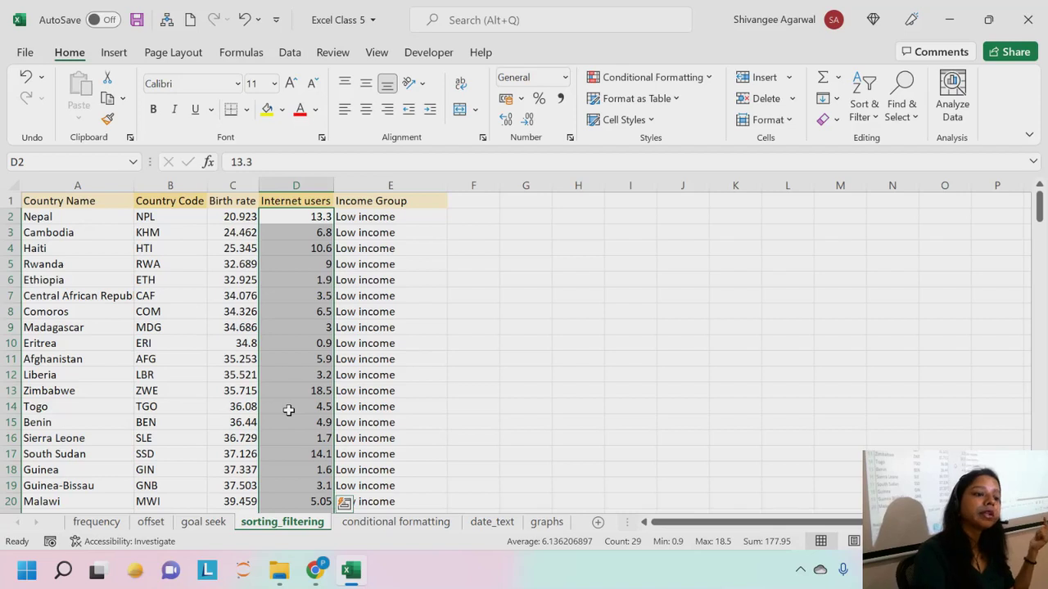
click(297, 278)
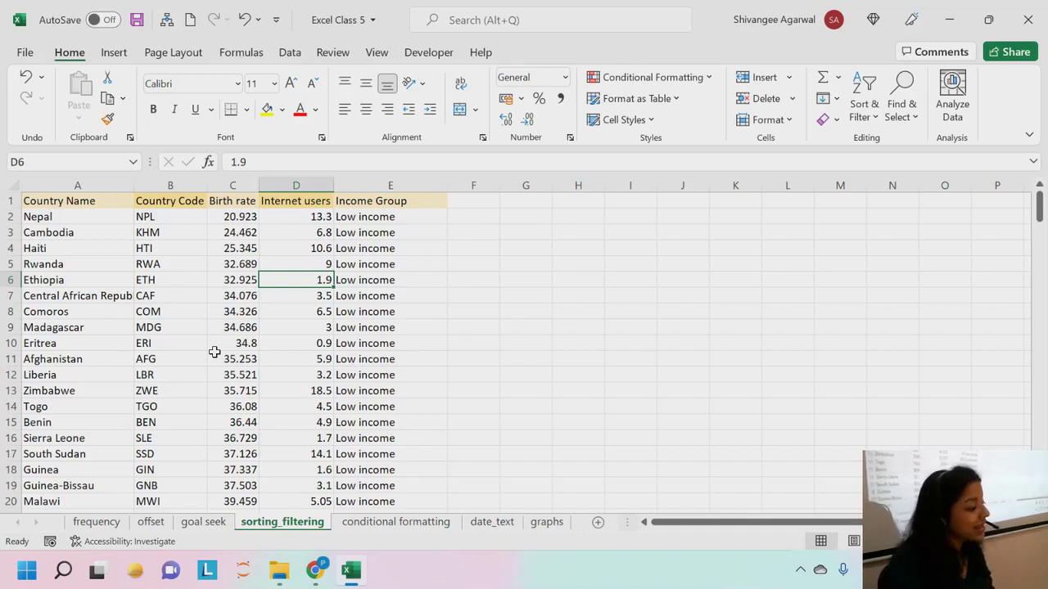
click(288, 244)
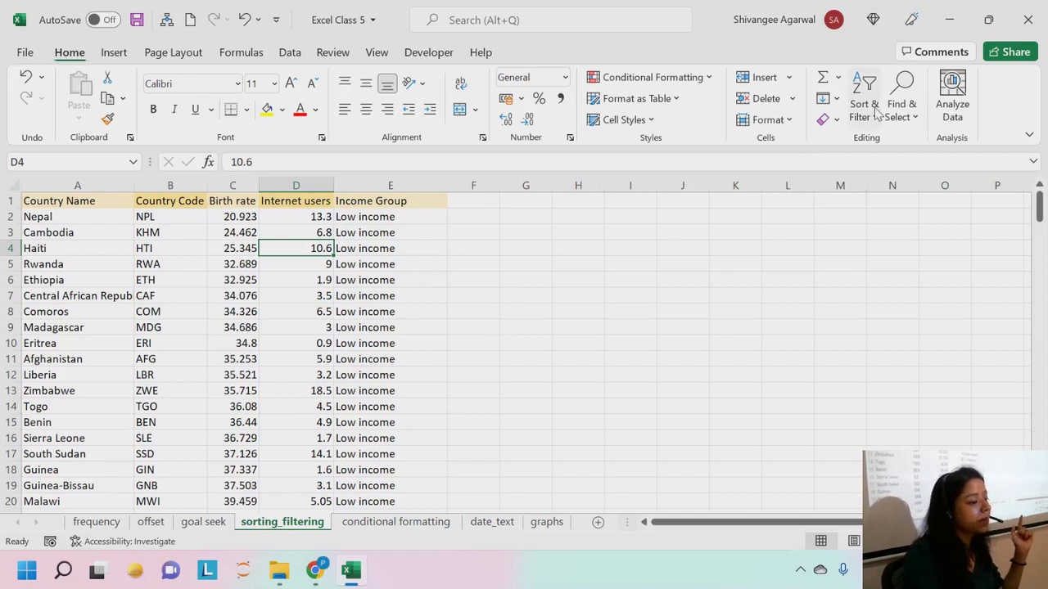
Step: Turn on Filter from the Data tab to add dropdown arrows to every header
click(290, 54)
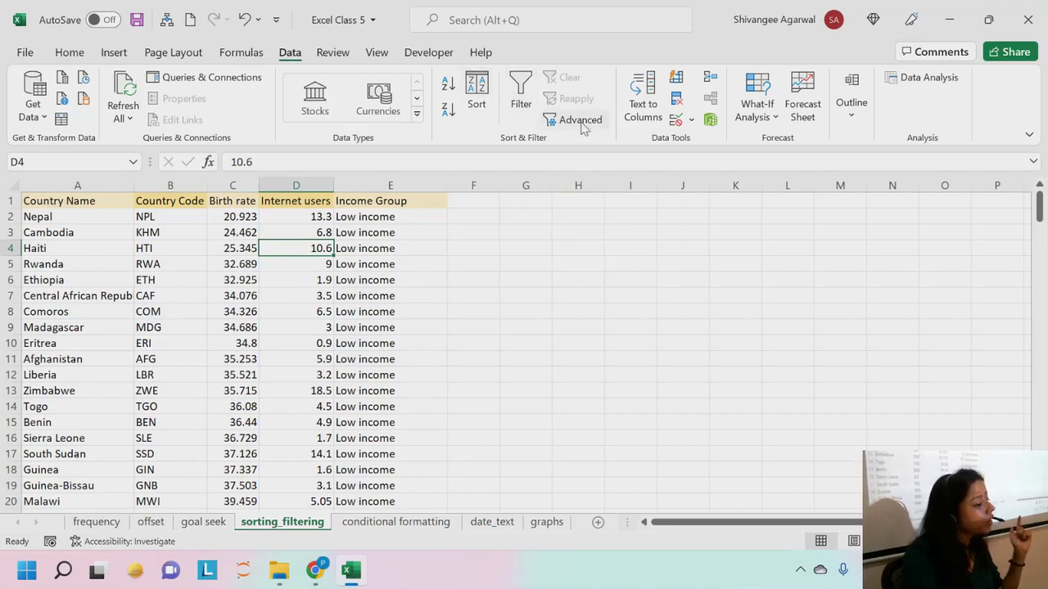
click(524, 99)
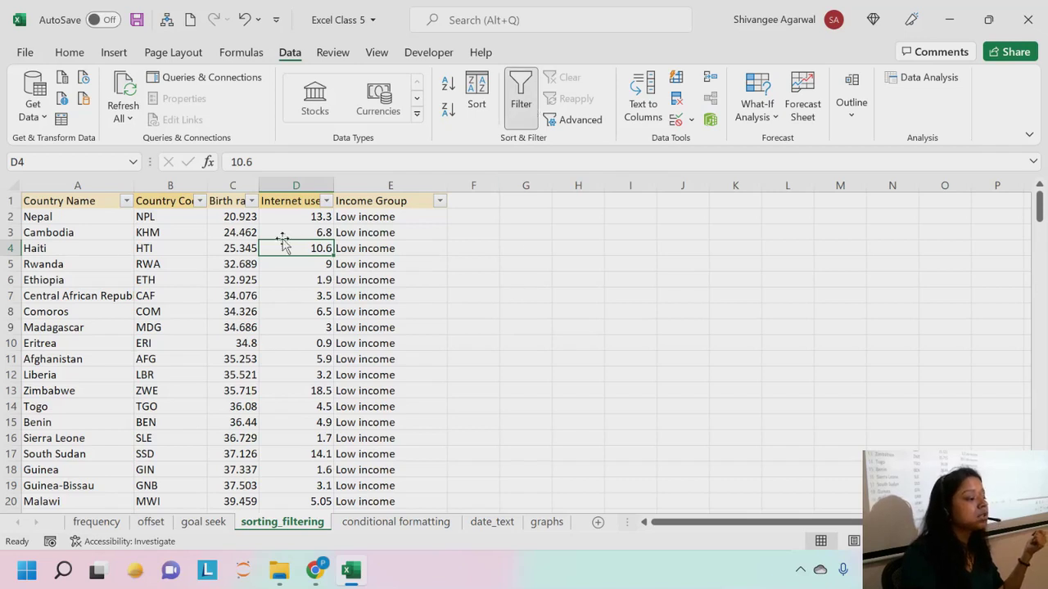
click(147, 282)
click(374, 251)
click(187, 278)
click(232, 327)
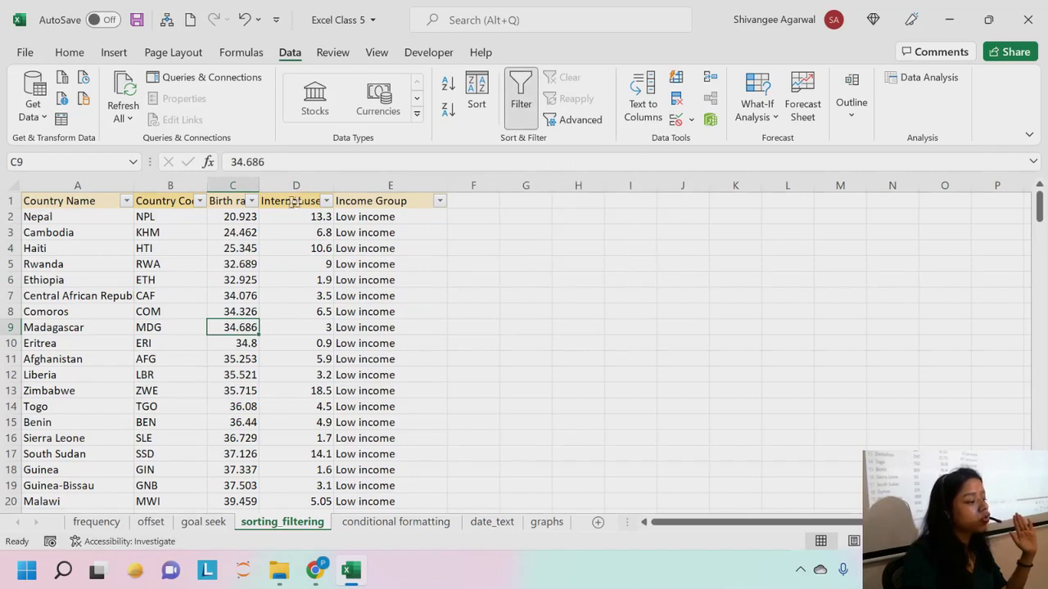
Step: Filter the Income Group column to show only High income countries
click(440, 201)
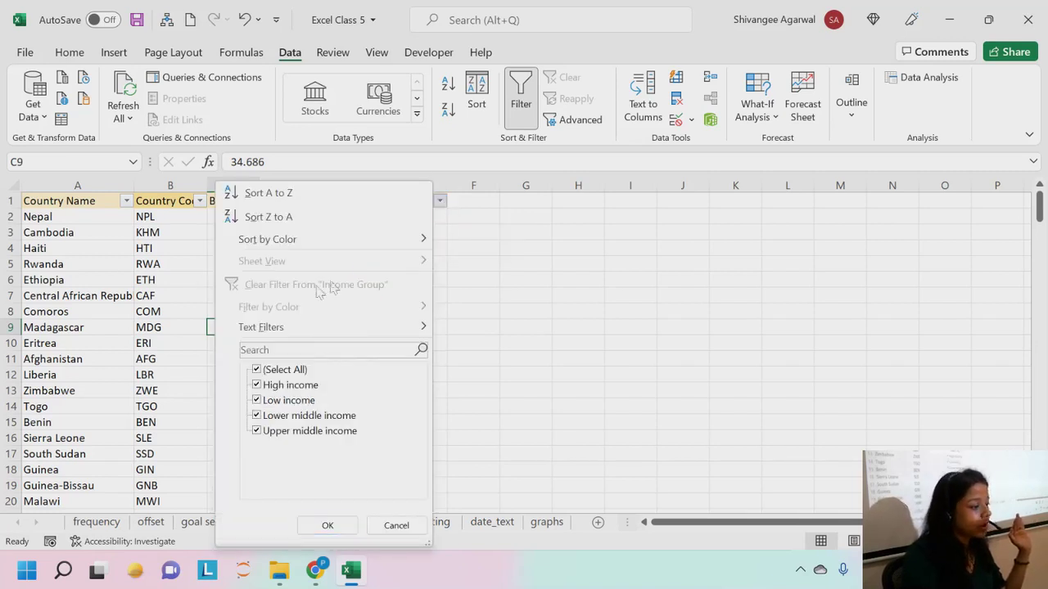
click(283, 370)
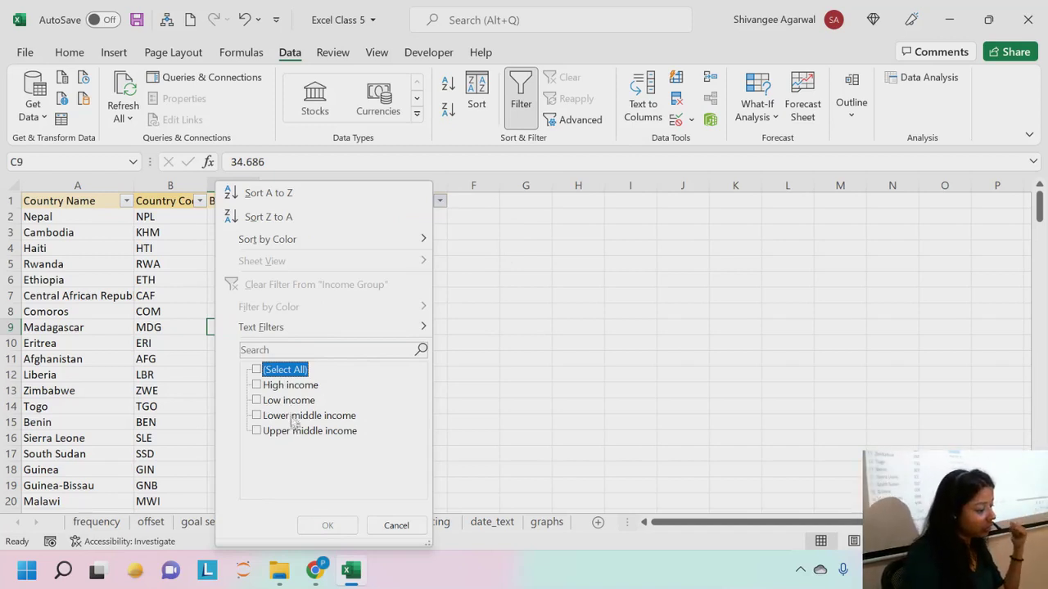
click(292, 385)
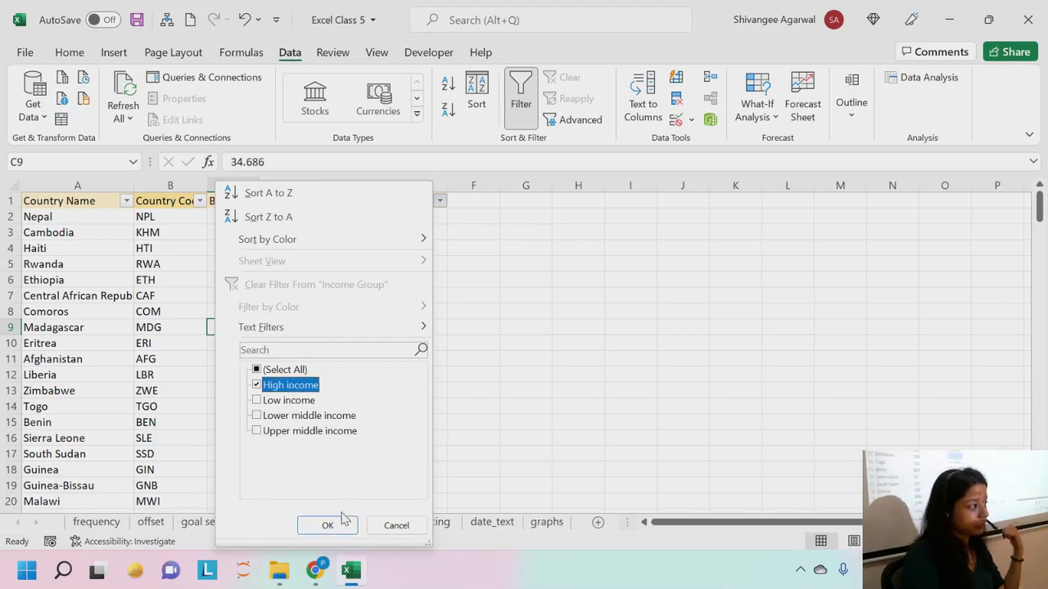
click(342, 526)
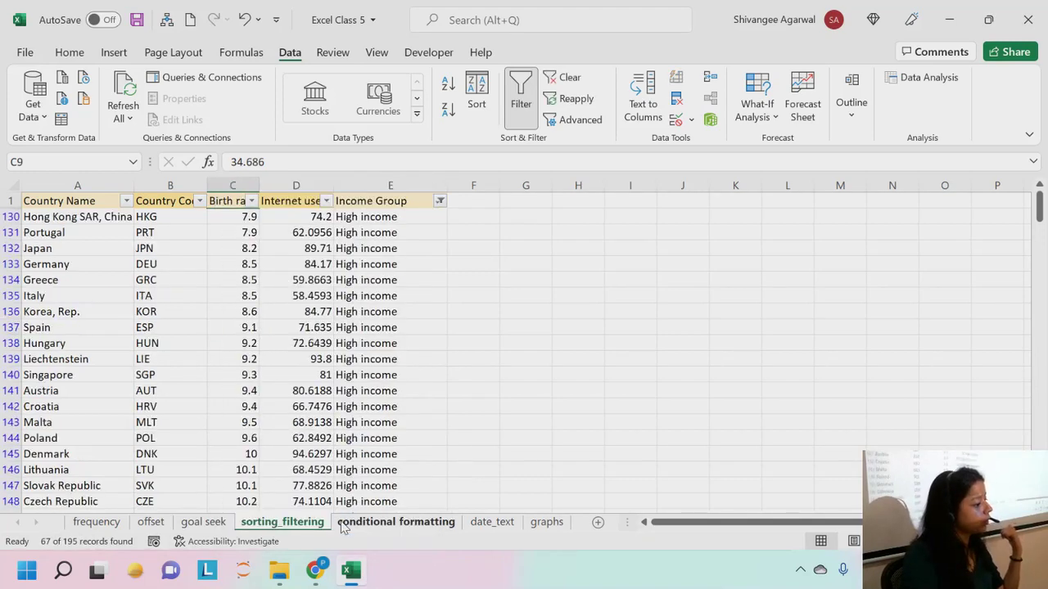
scroll(368, 325, down, 6)
scroll(376, 284, up, 6)
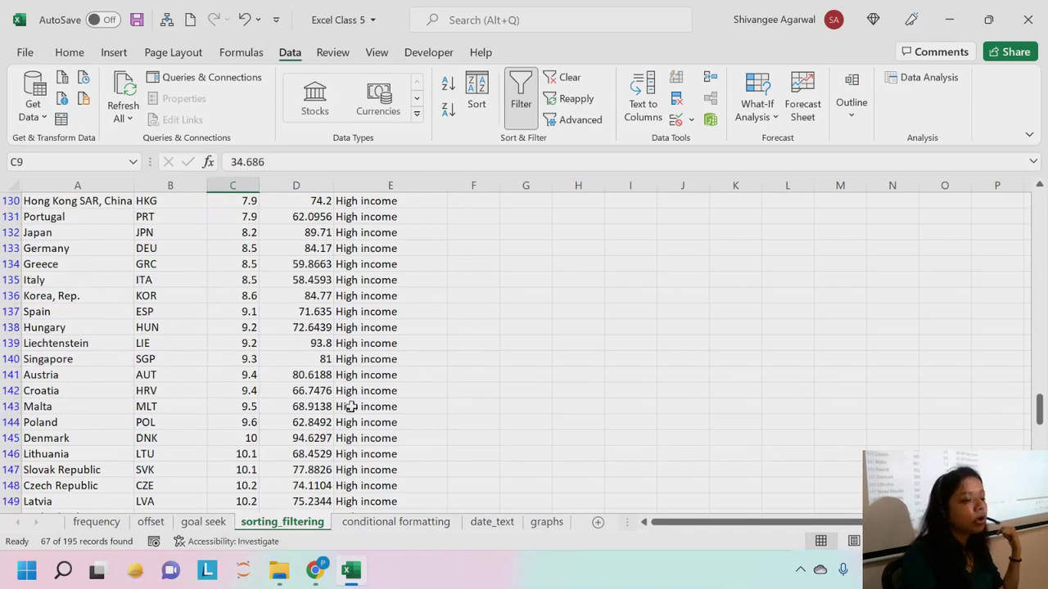
scroll(350, 406, up, 1)
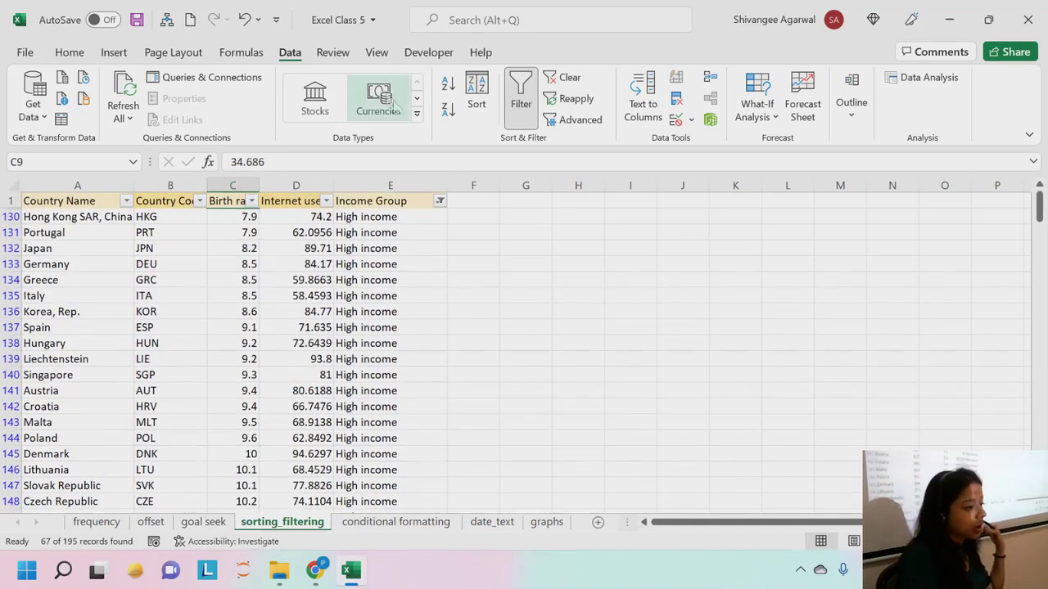
Step: Change the Income Group filter so only Upper middle income is ticked
click(440, 200)
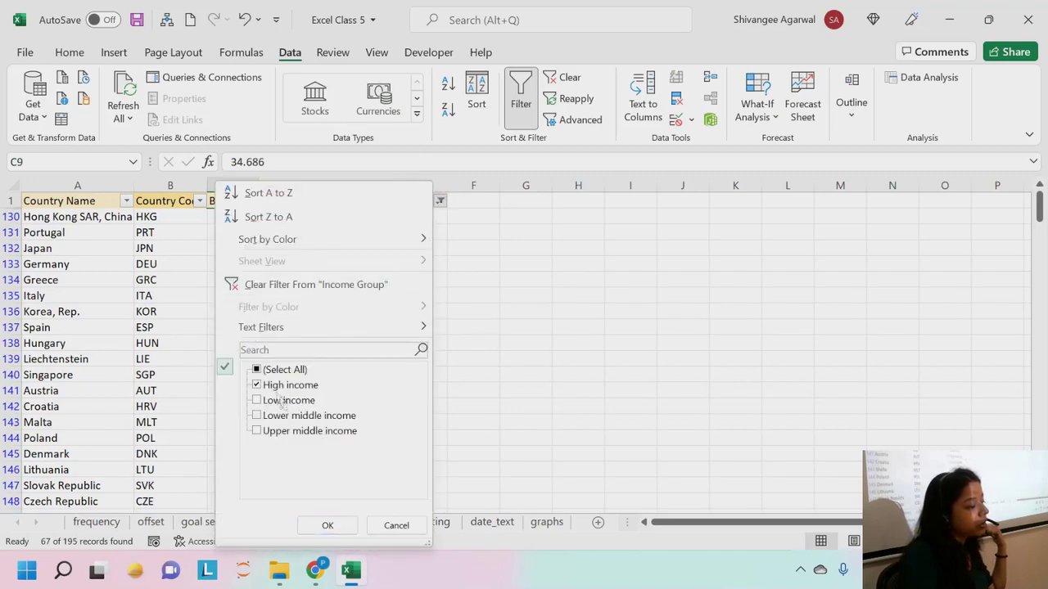
click(256, 385)
click(256, 369)
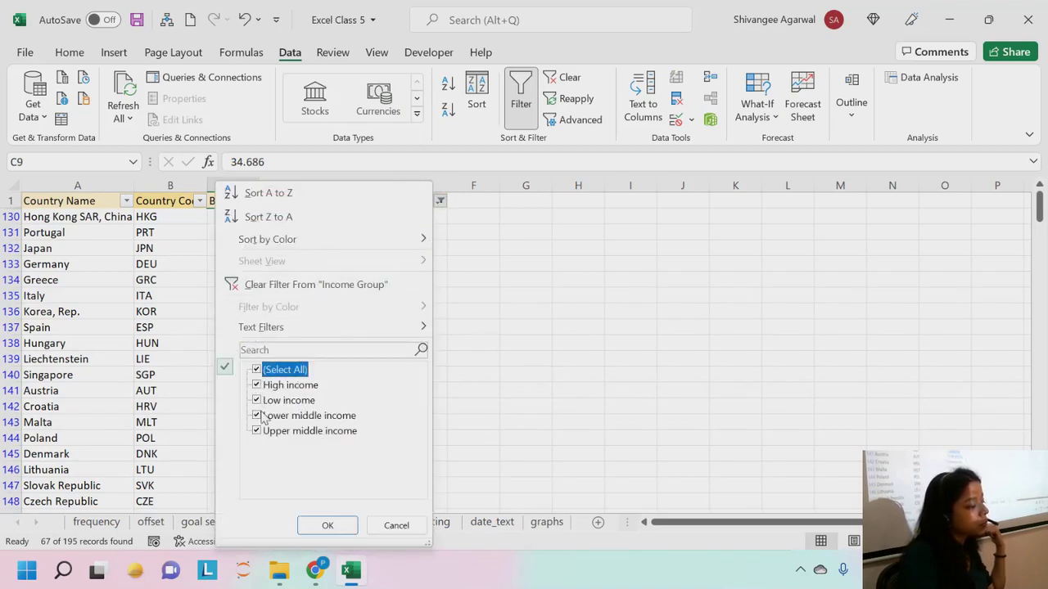
click(256, 385)
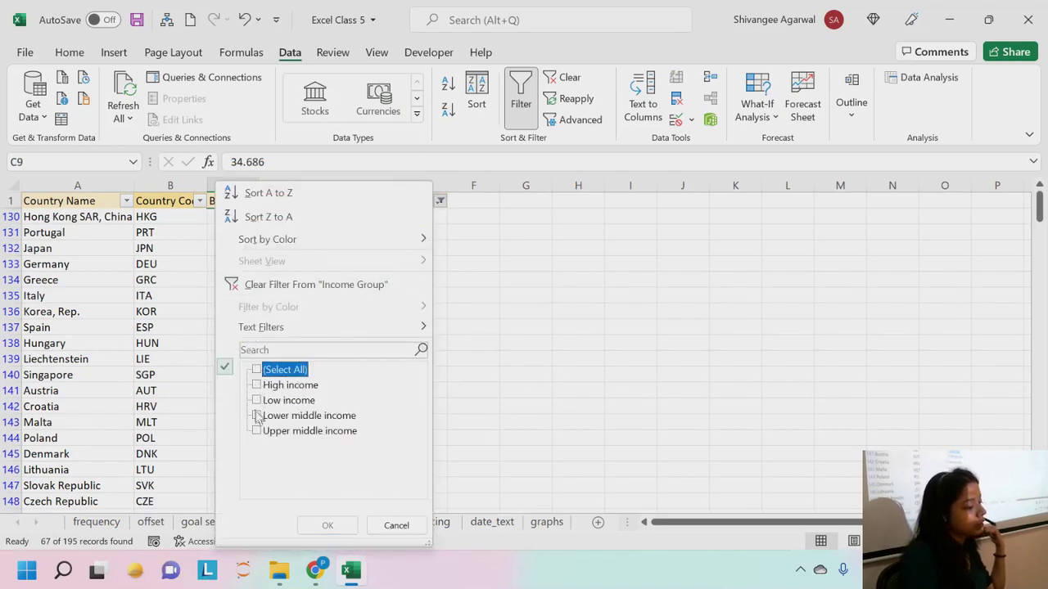
click(256, 400)
click(257, 416)
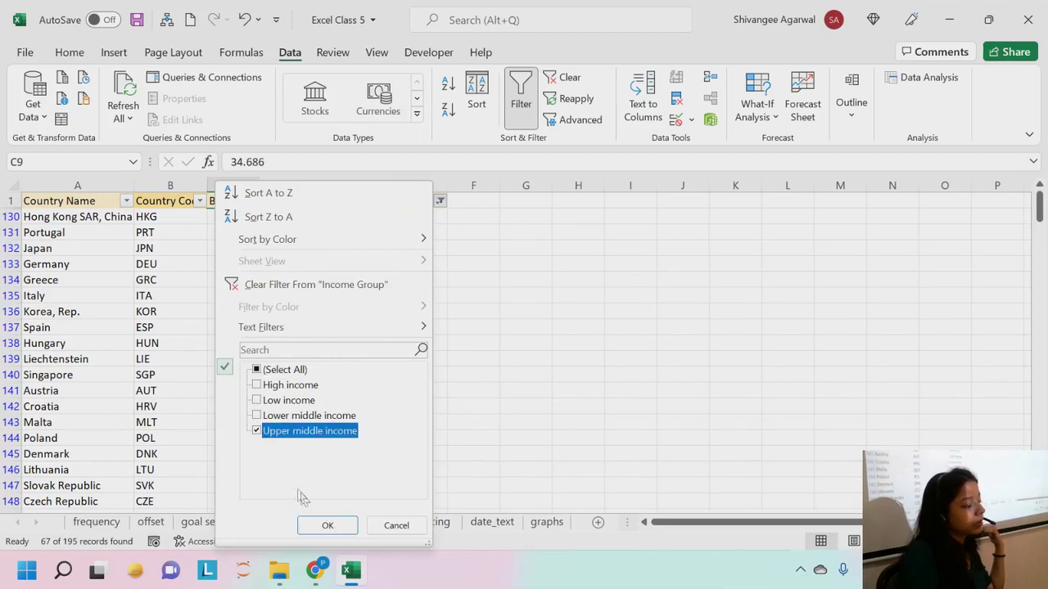
click(327, 525)
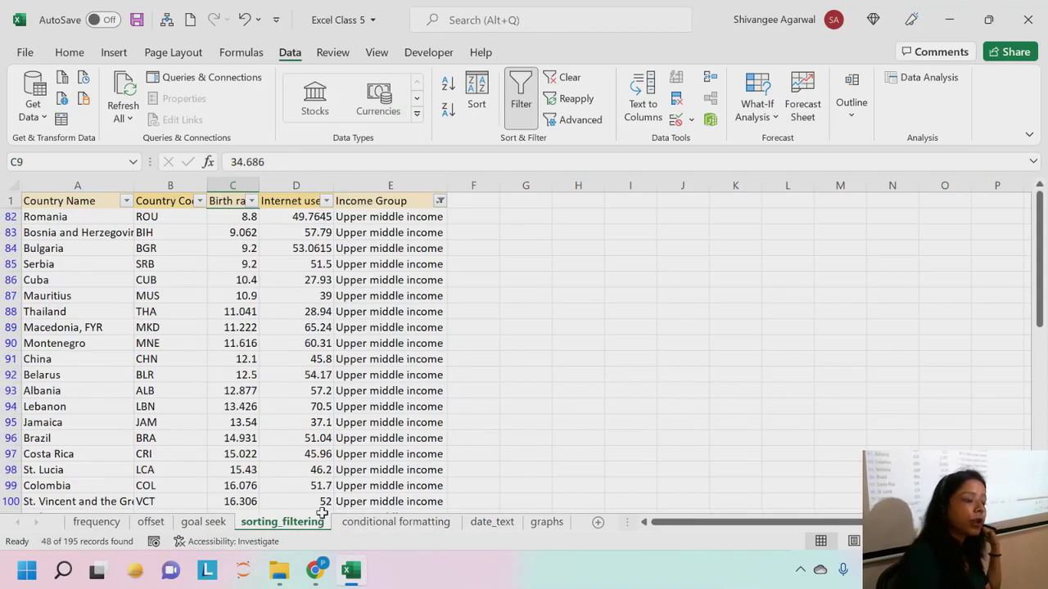
Step: Check the Romania, Bosnia and Herzegovina and Bulgaria rows, then switch AutoFilter off to show all rows
scroll(311, 434, down, 13)
scroll(313, 434, up, 13)
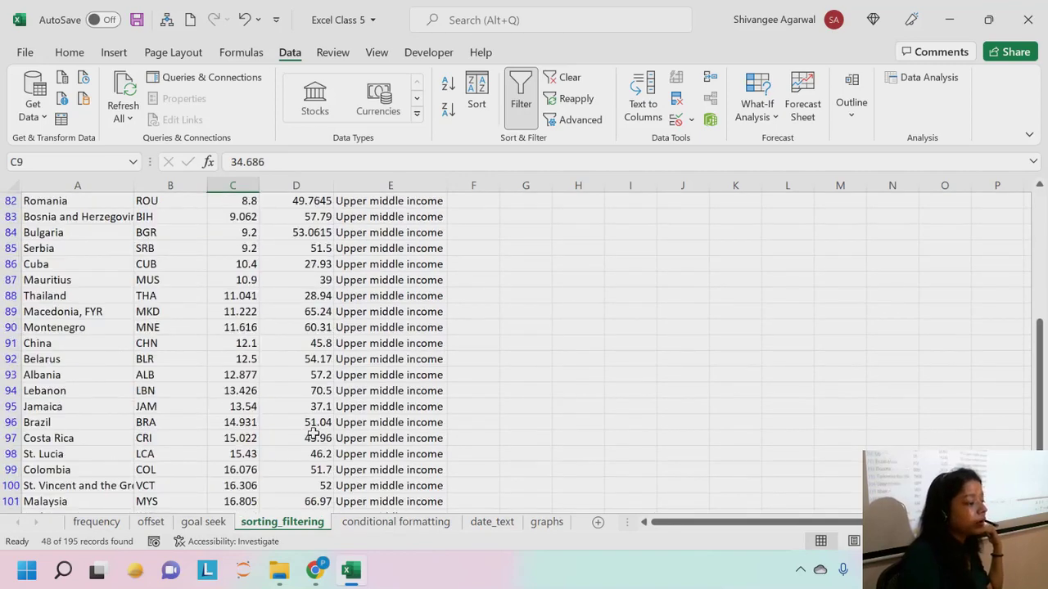
scroll(314, 434, up, 1)
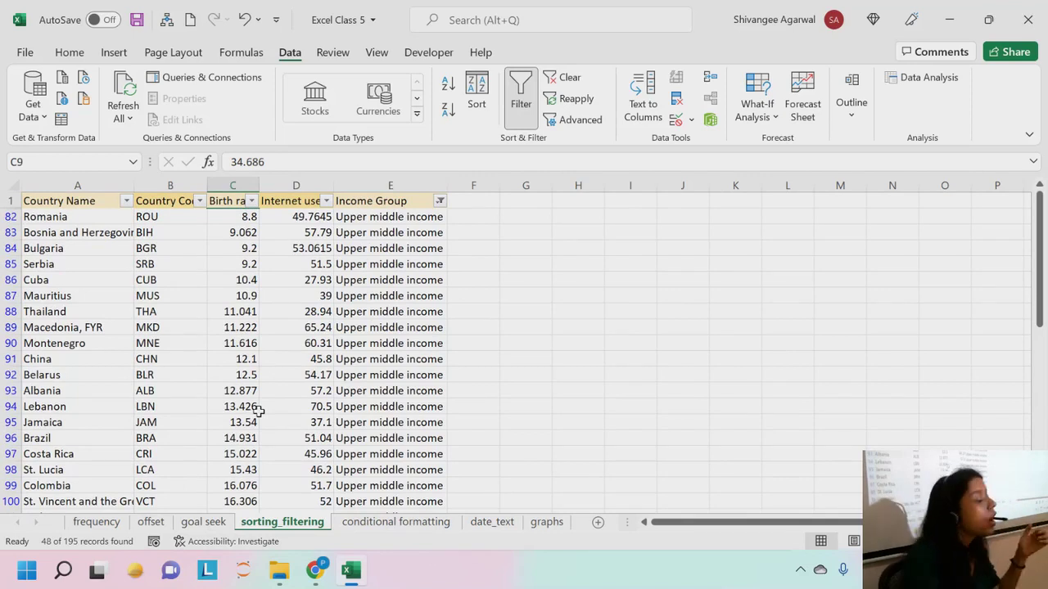
click(7, 216)
click(9, 233)
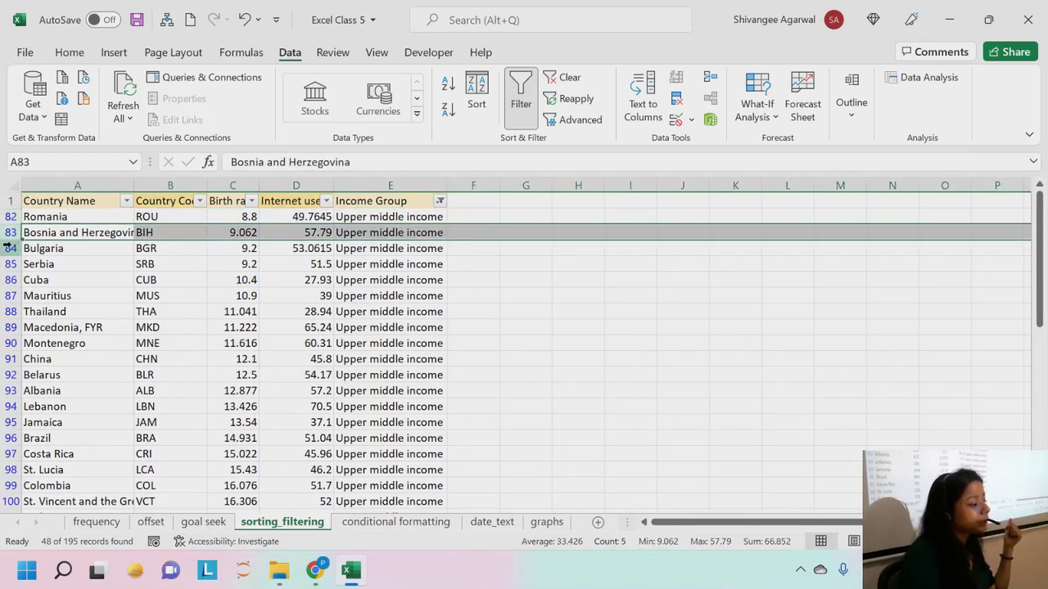
click(7, 248)
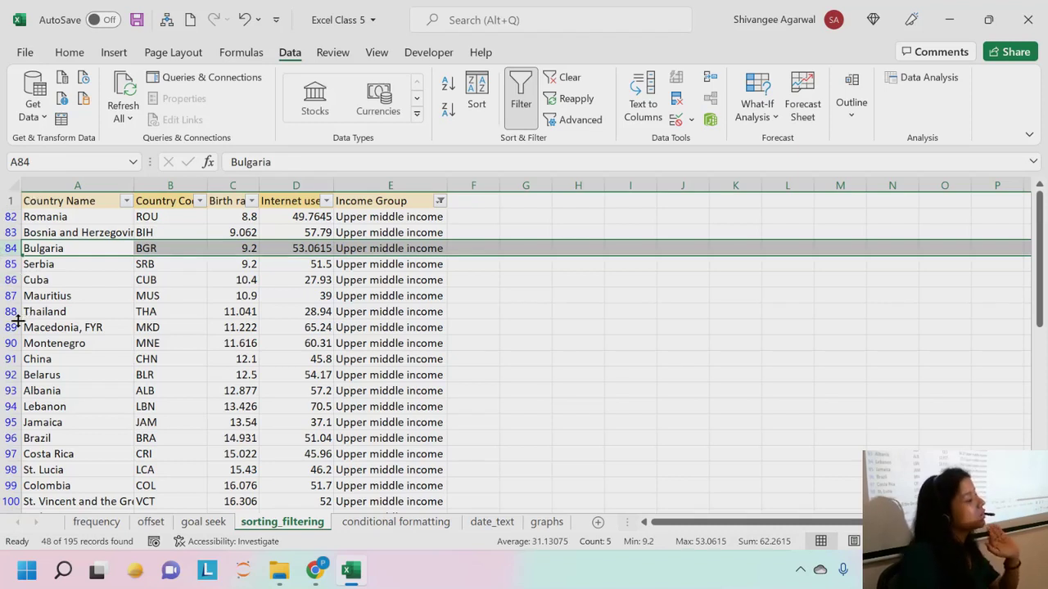
click(248, 249)
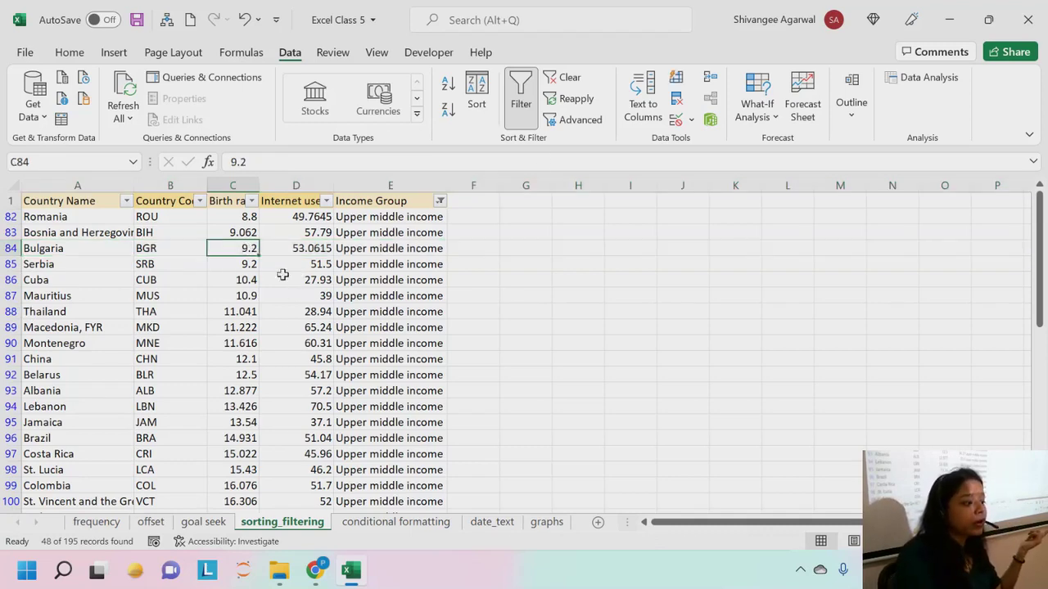
click(523, 104)
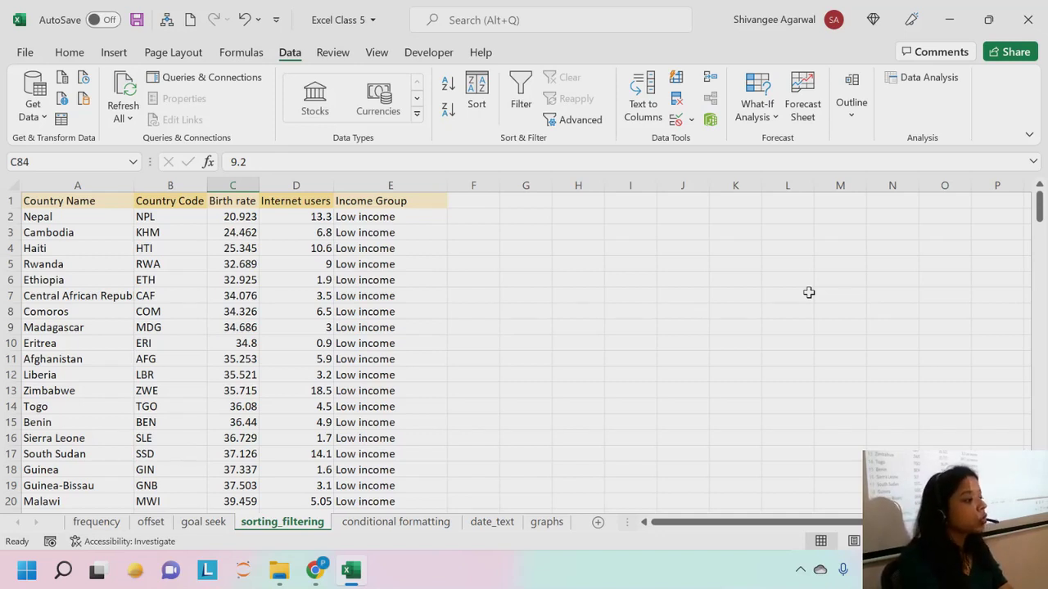
Step: Re-enable the header filters with Ctrl+Shift+L and switch to the conditional formatting sheet
key(ctrl+shift+l)
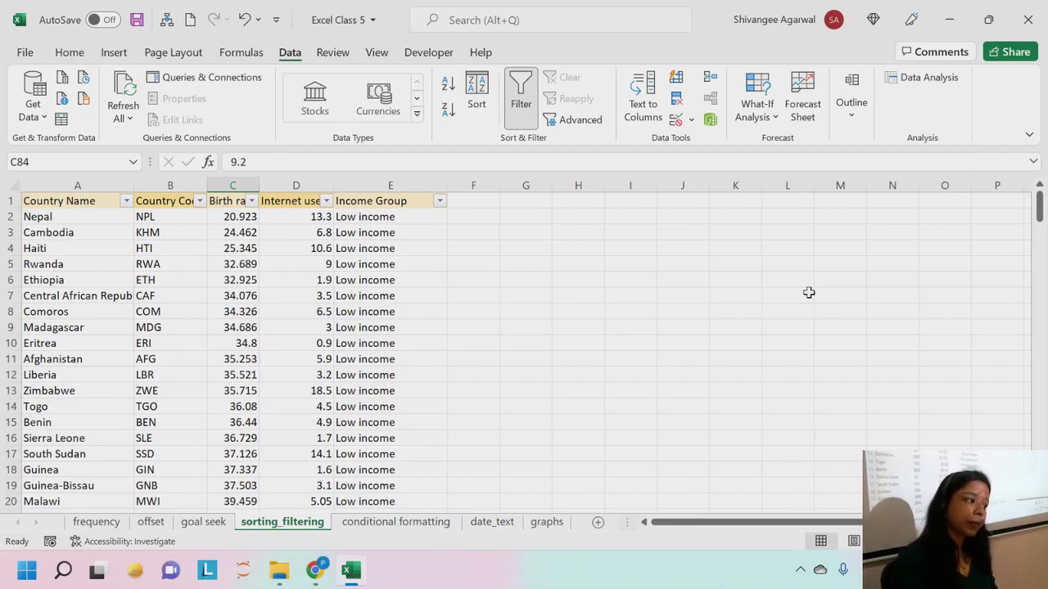
key(Down)
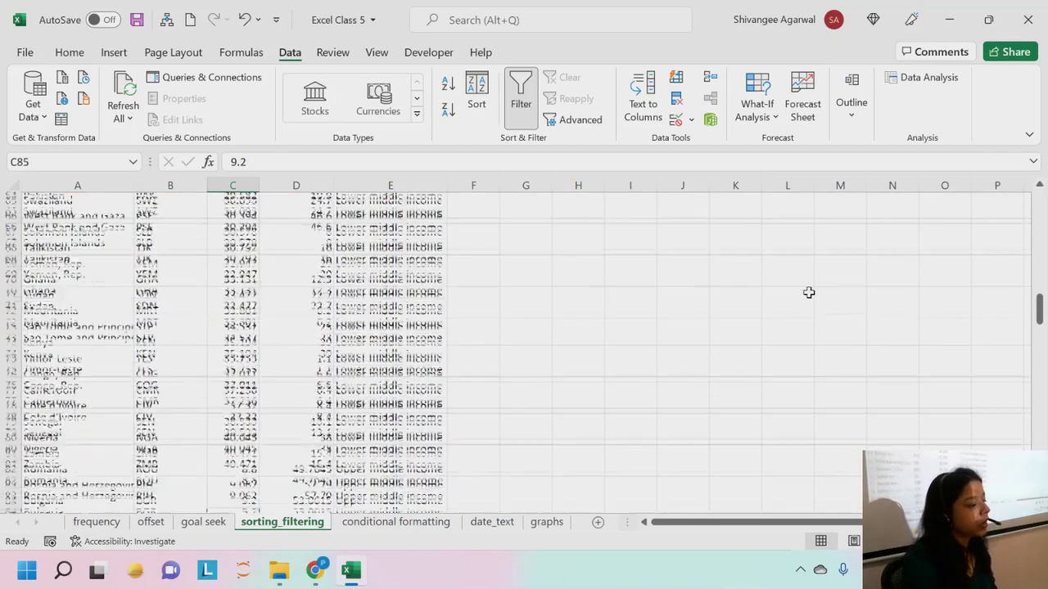
key(ctrl+Up)
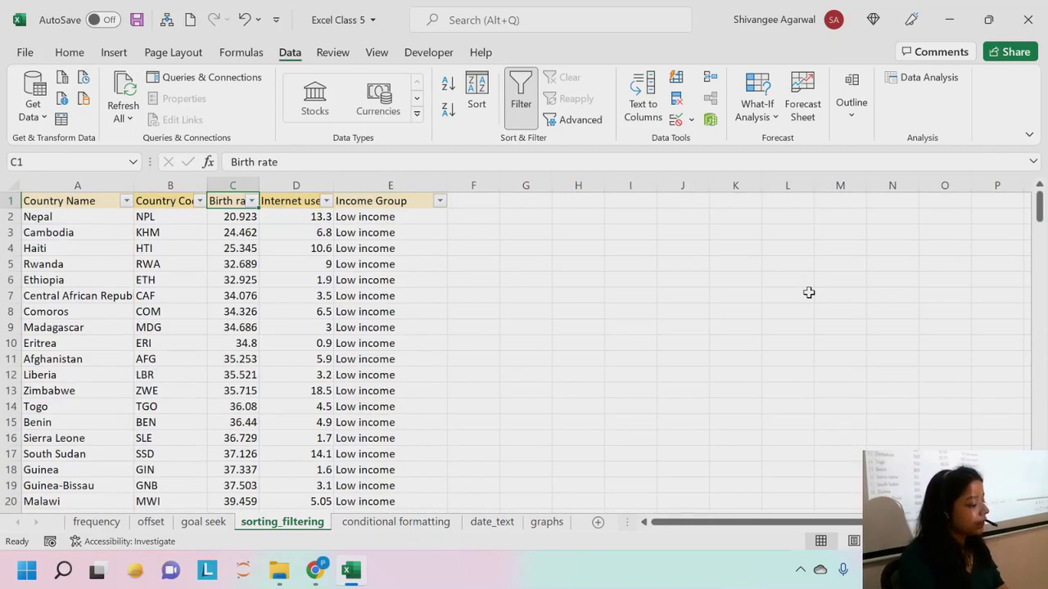
click(393, 522)
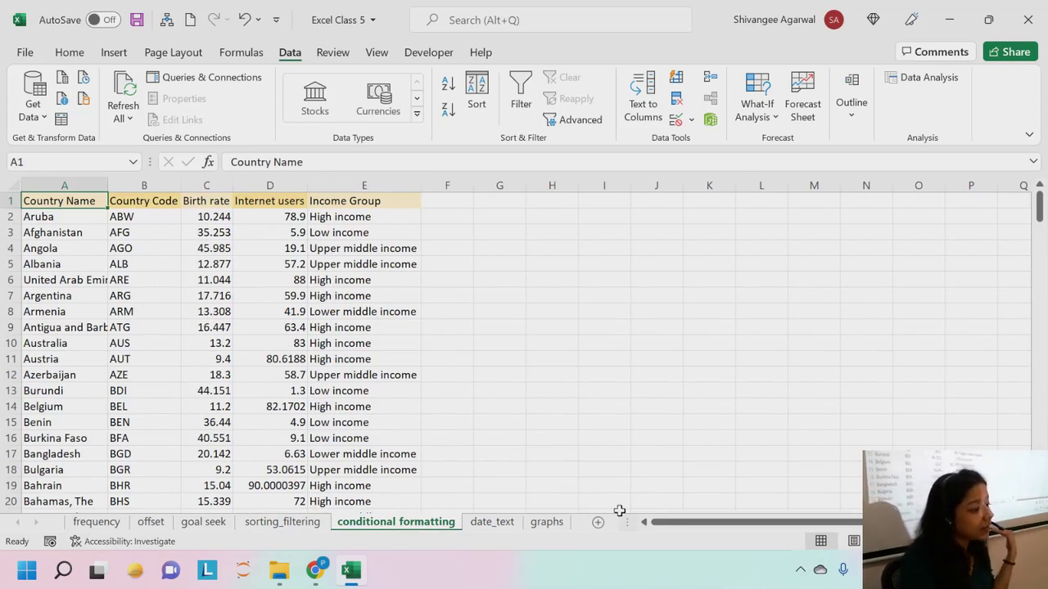
Step: Select cell D6 in the Internet users column and show the Home tab commands
click(273, 279)
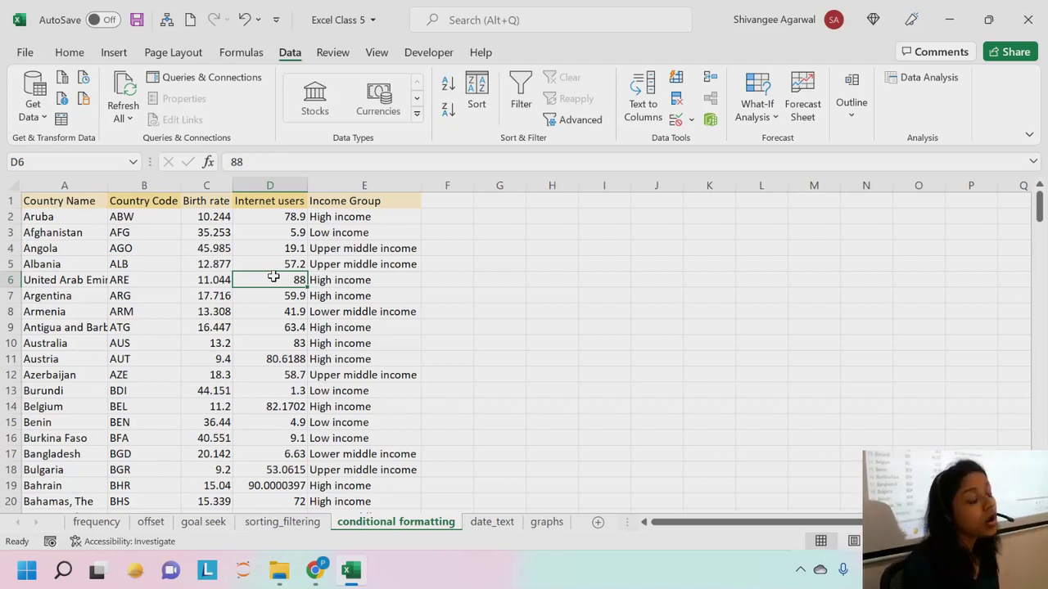
click(69, 51)
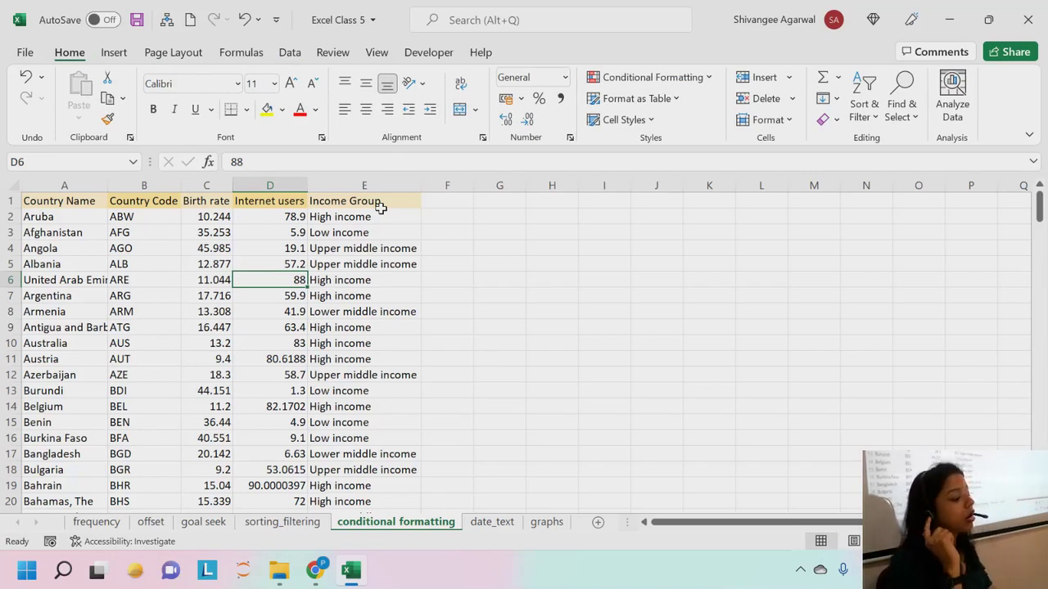
Step: Select the entire Internet users column D
click(287, 182)
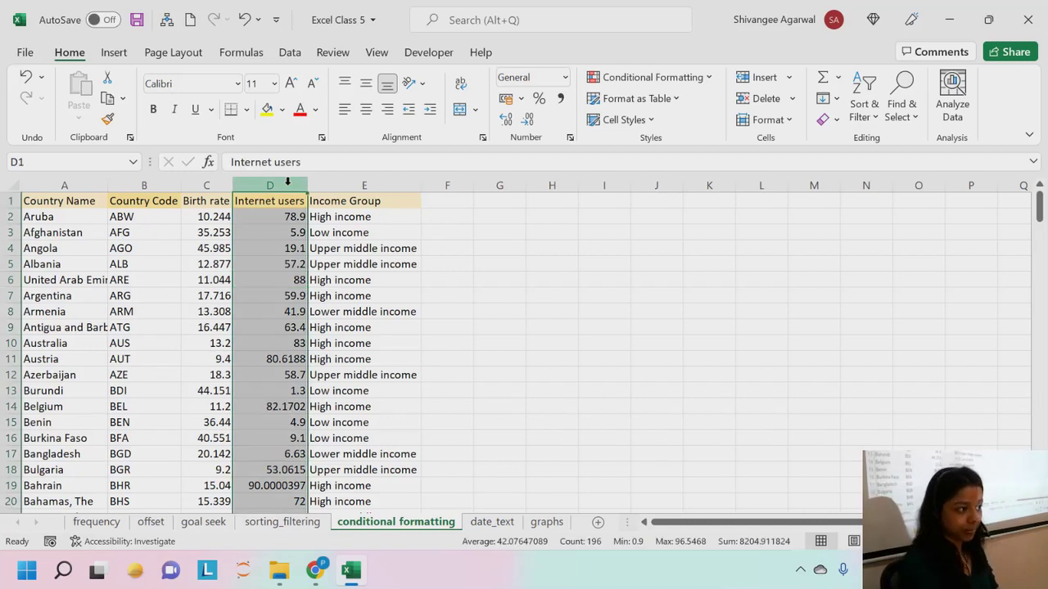
key(Up)
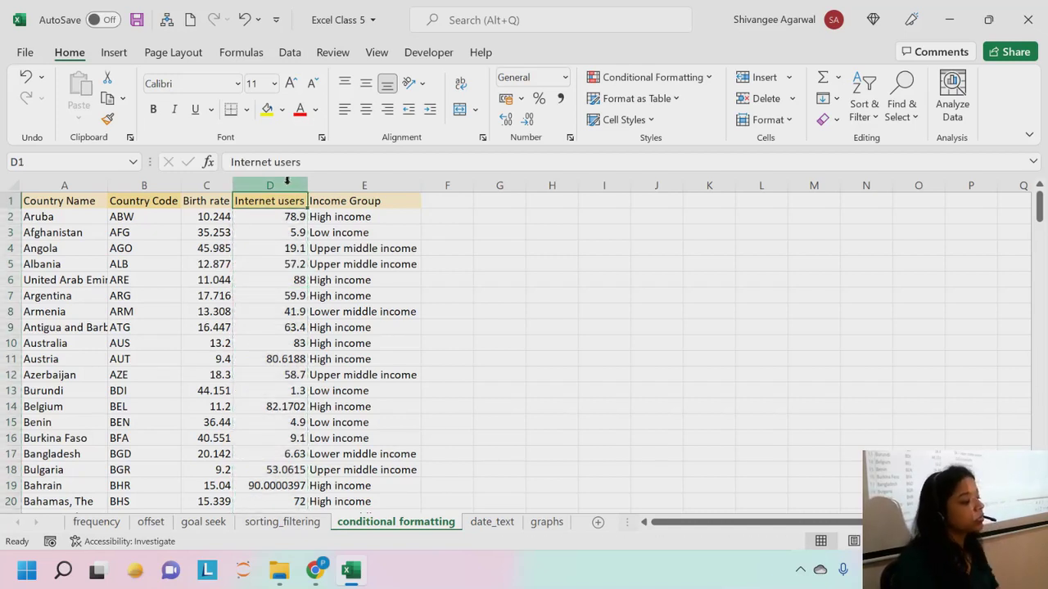
click(268, 184)
scroll(361, 263, down, 20)
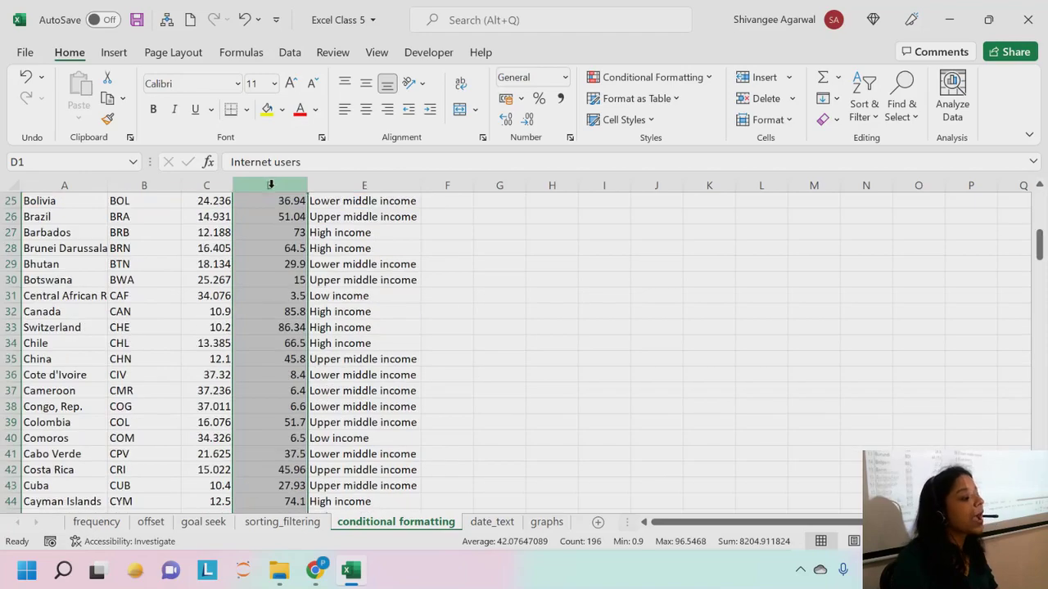
scroll(361, 263, down, 7)
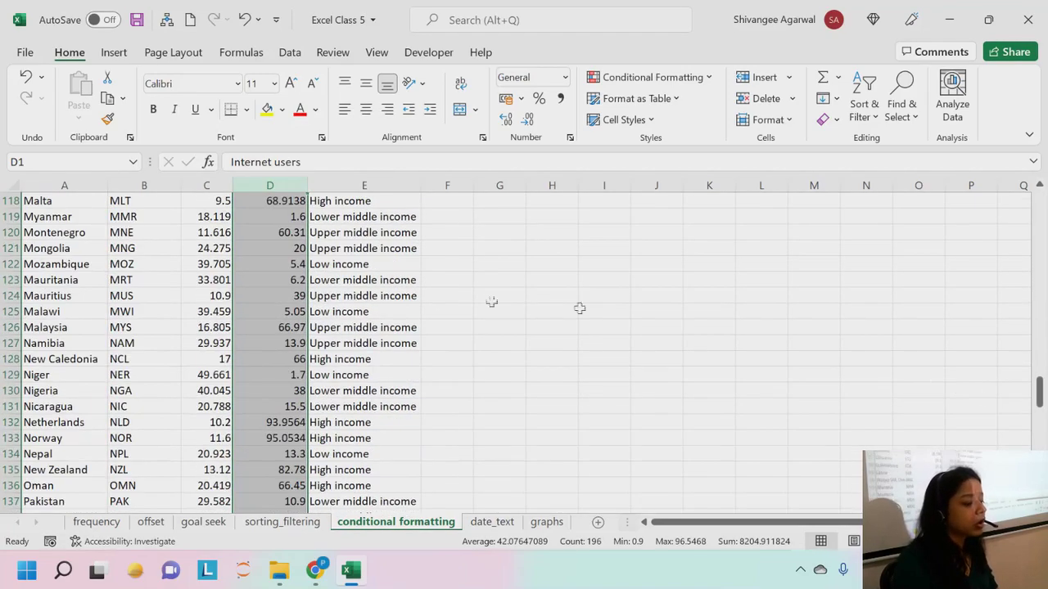
drag(1033, 401, 1037, 211)
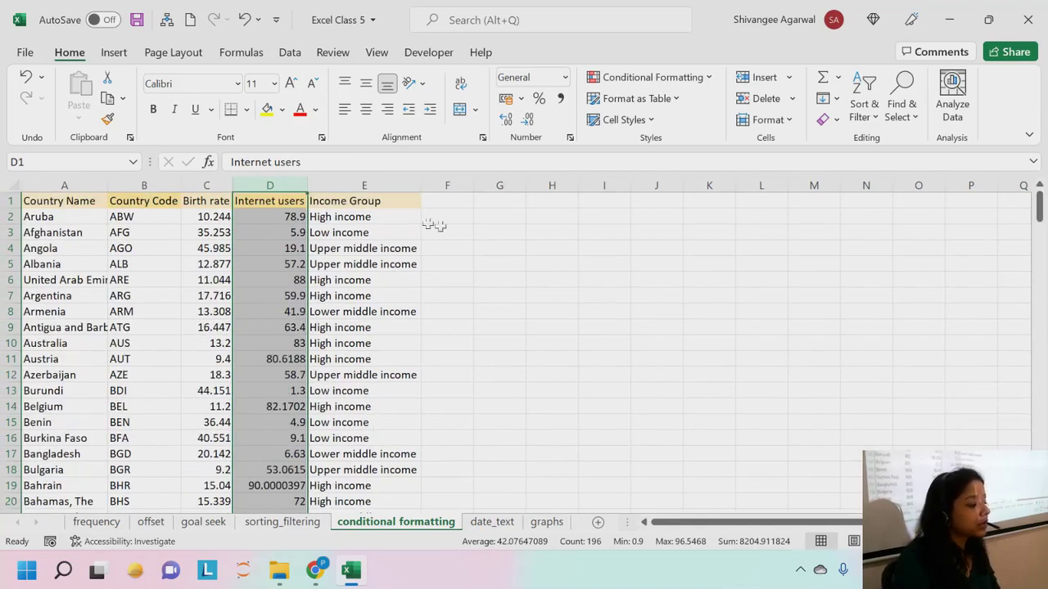
click(280, 200)
key(ctrl+shift+Down)
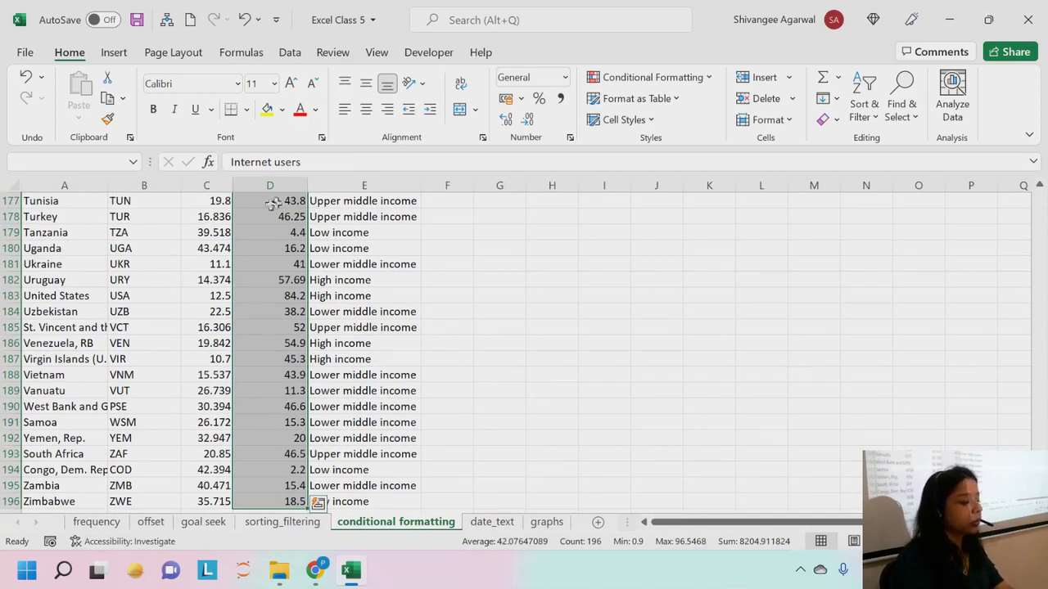
scroll(368, 311, down, 6)
scroll(318, 248, up, 1)
scroll(318, 248, up, 20)
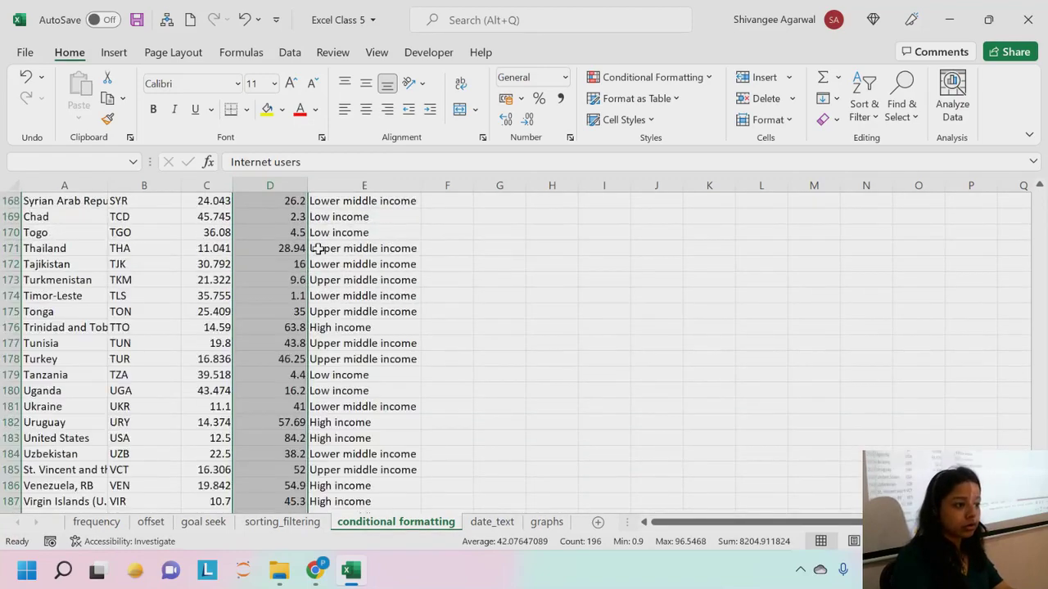
scroll(318, 248, up, 6)
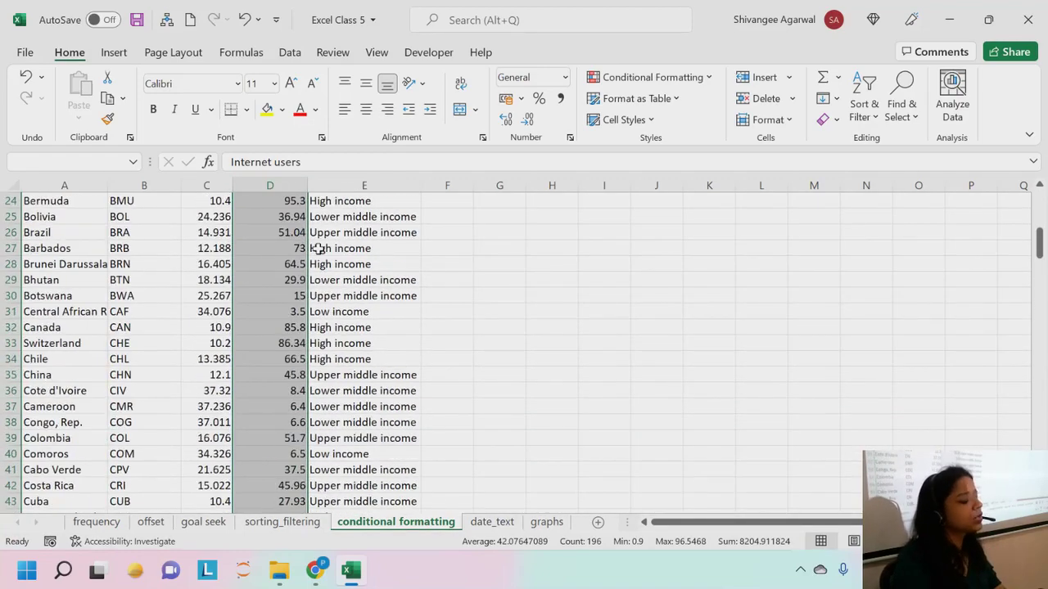
key(ctrl+Up)
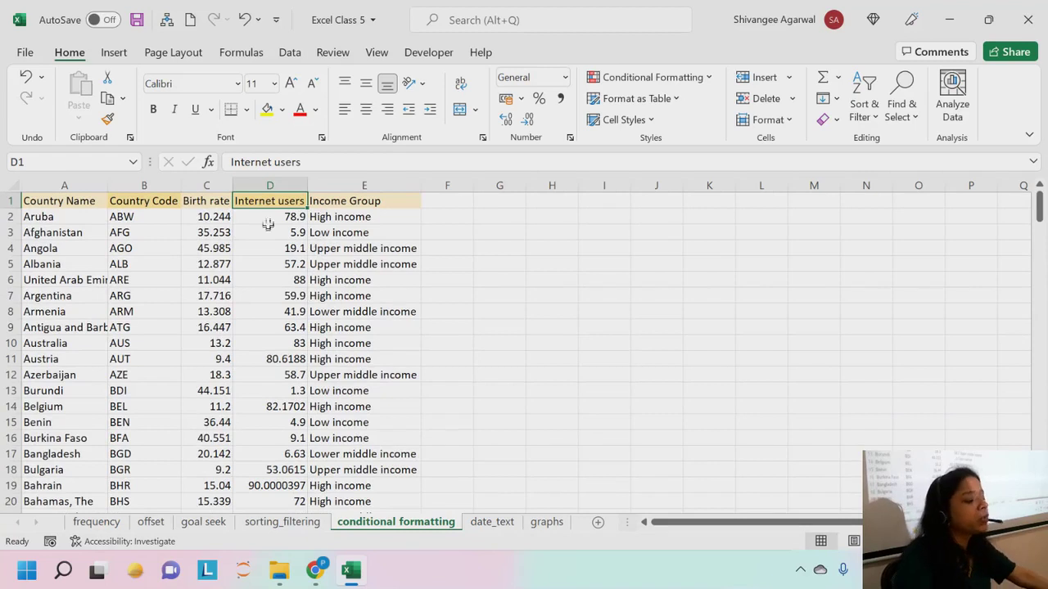
click(285, 180)
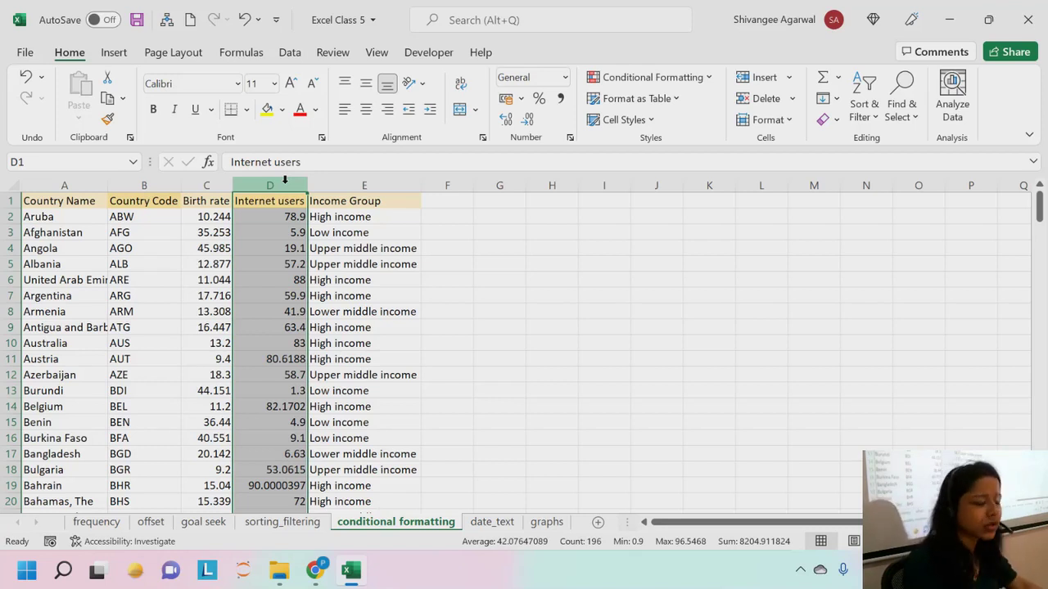
Step: Show the Top/Bottom Rules options under Conditional Formatting for column D
click(659, 79)
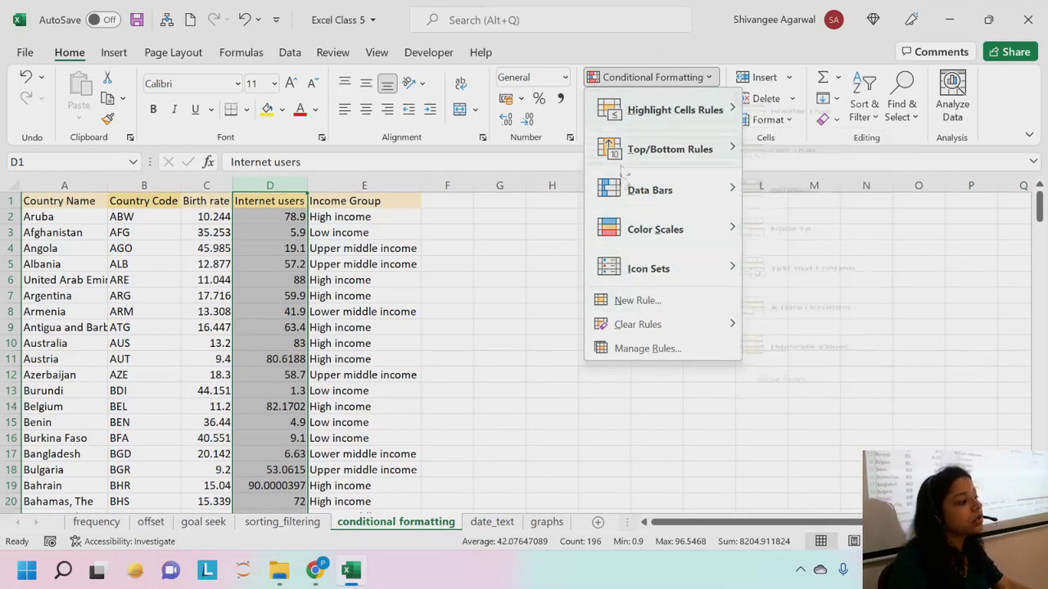
mouse_move(657, 113)
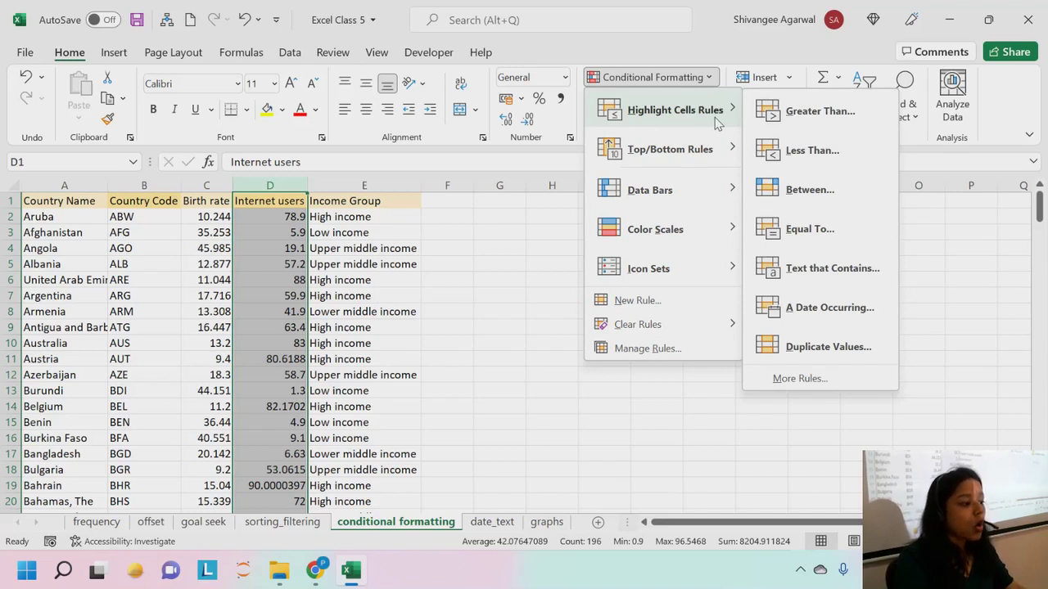
mouse_move(708, 161)
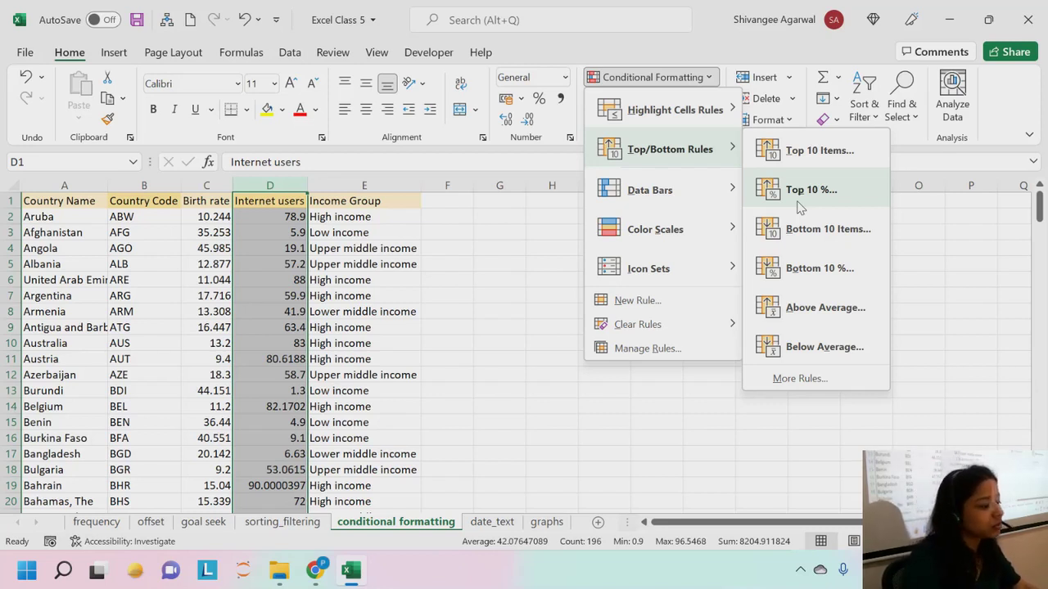
Step: Calculate 5% of 195 in G6 with =5%*195, giving 9.75
click(486, 282)
click(486, 283)
text(=)
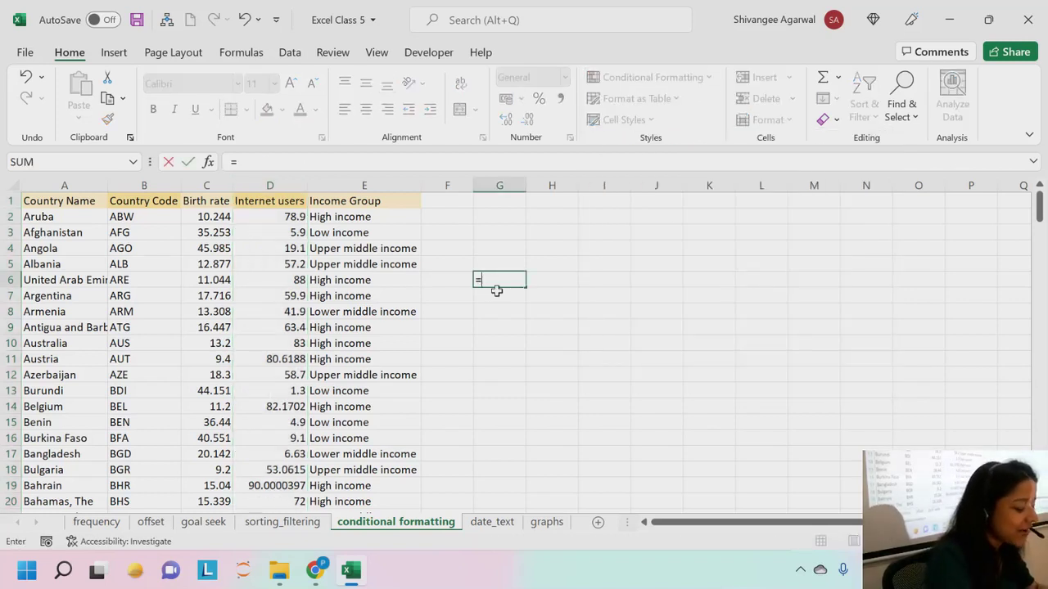
text(5%)
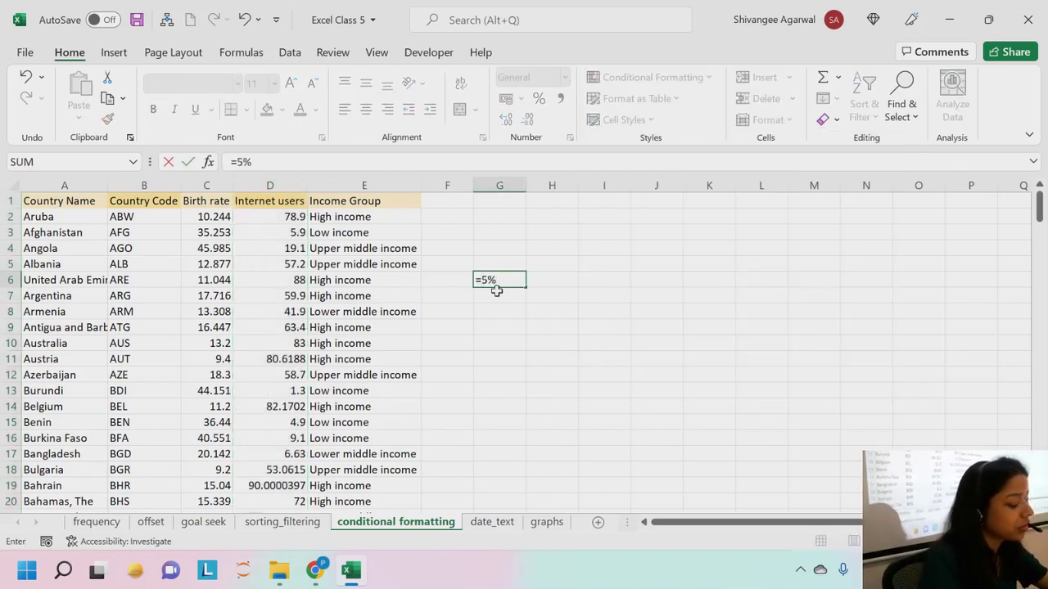
text(*19)
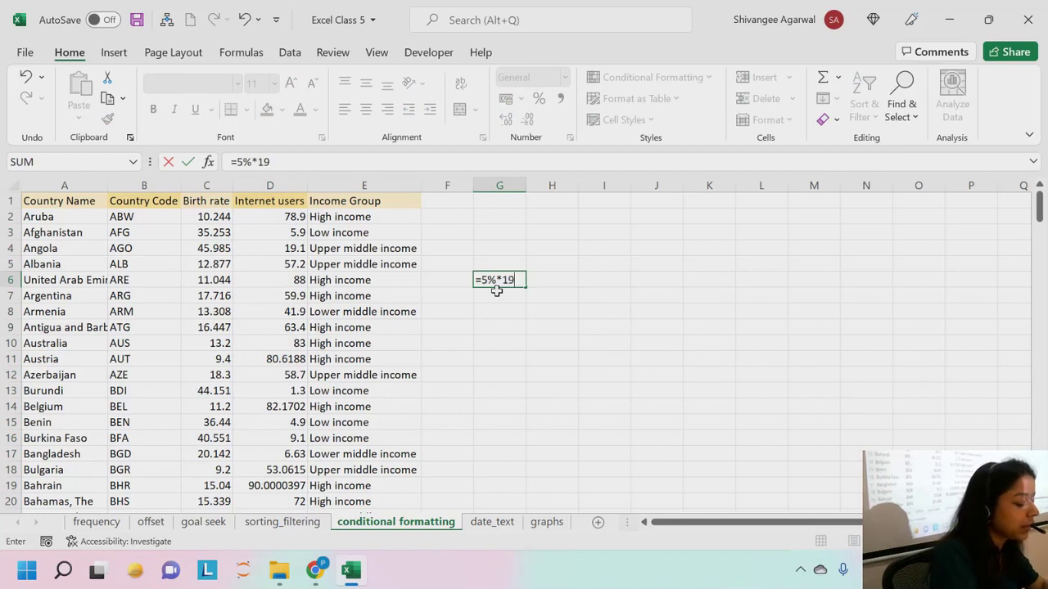
text(5)
key(Return)
click(515, 276)
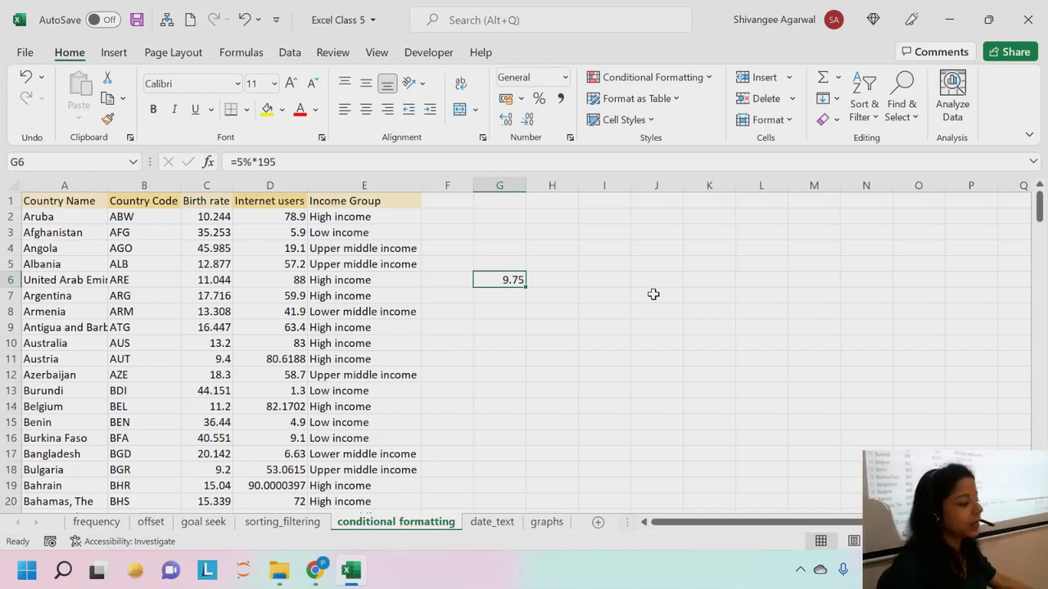
click(277, 186)
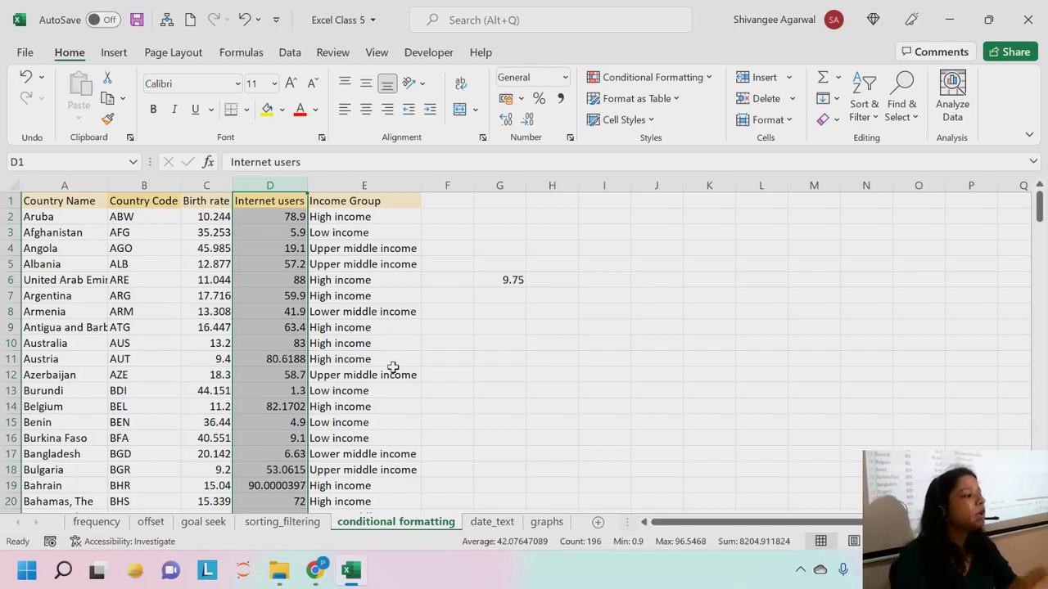
Step: Start a Top 10 Items rule on Internet users with the ranked count lowered to 1
click(630, 76)
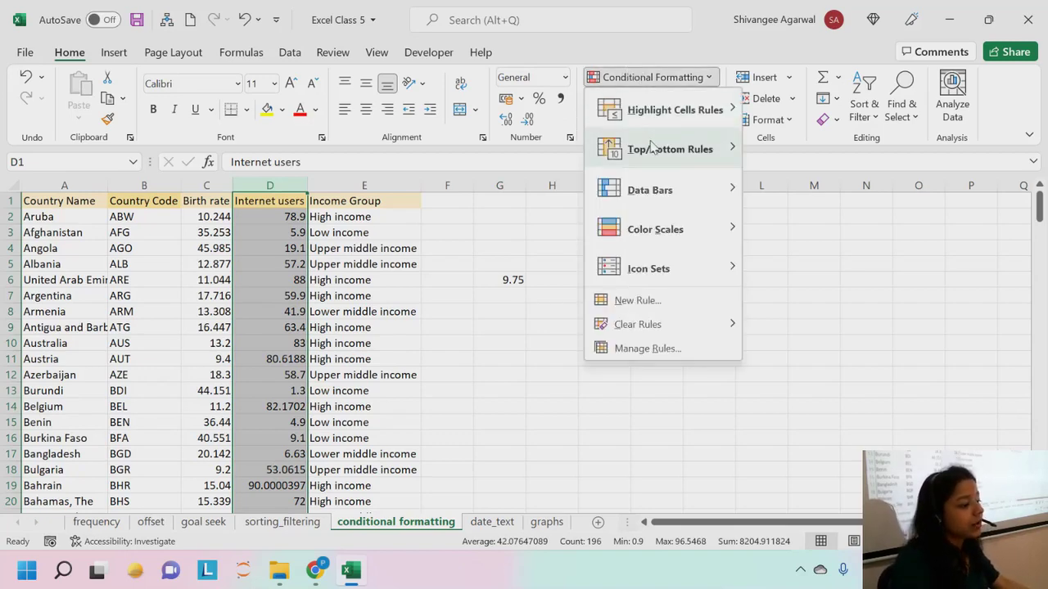
mouse_move(652, 146)
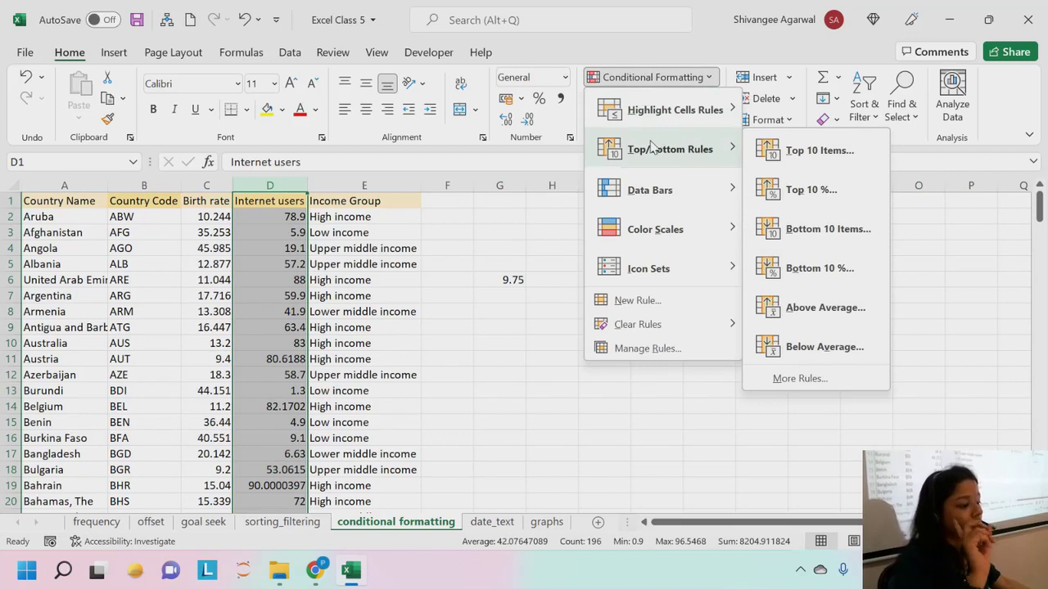
click(802, 152)
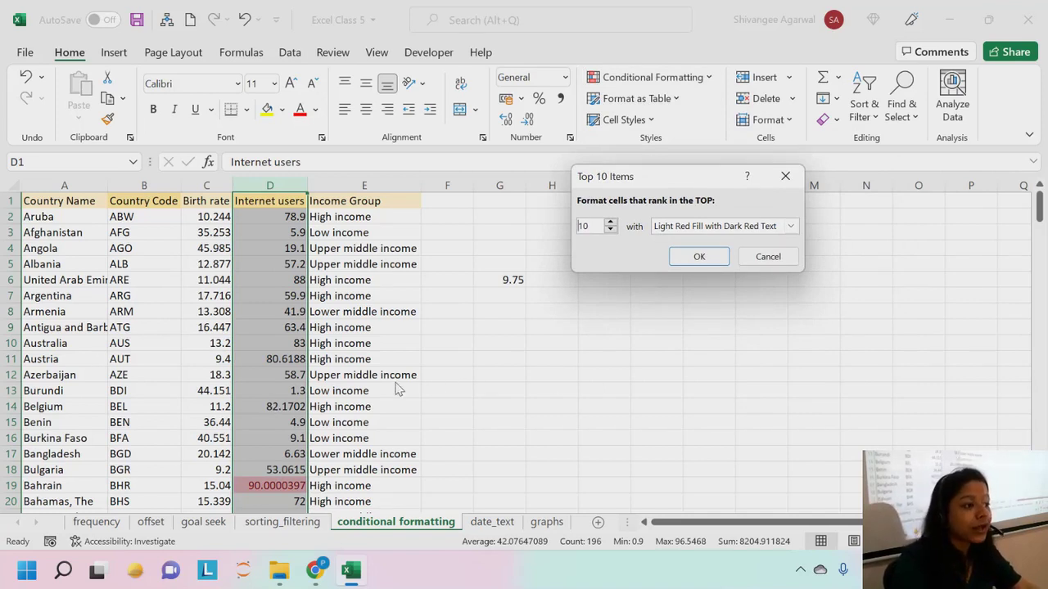
click(610, 229)
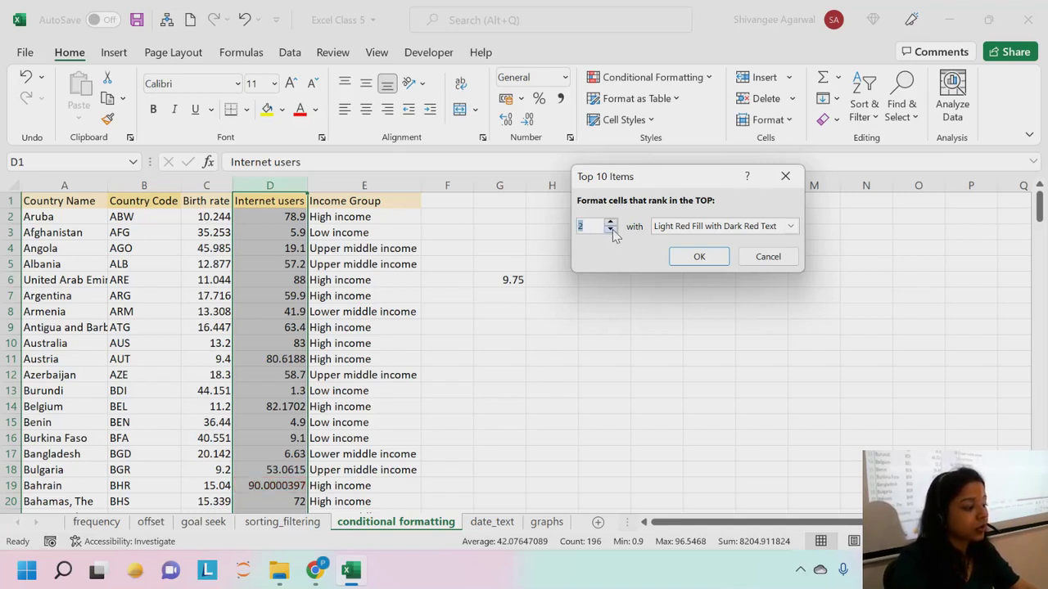
click(610, 230)
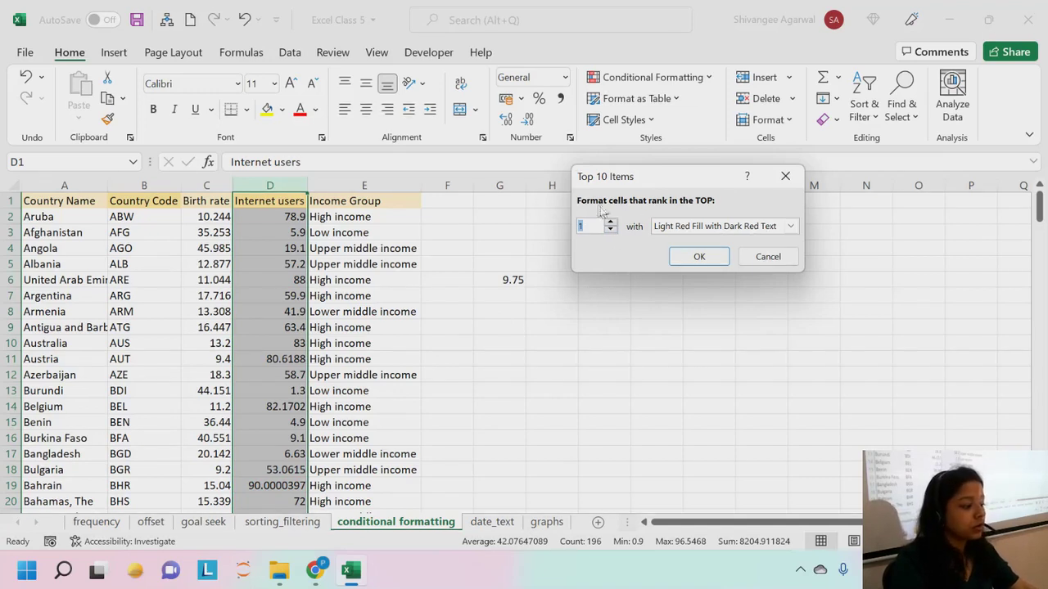
click(792, 227)
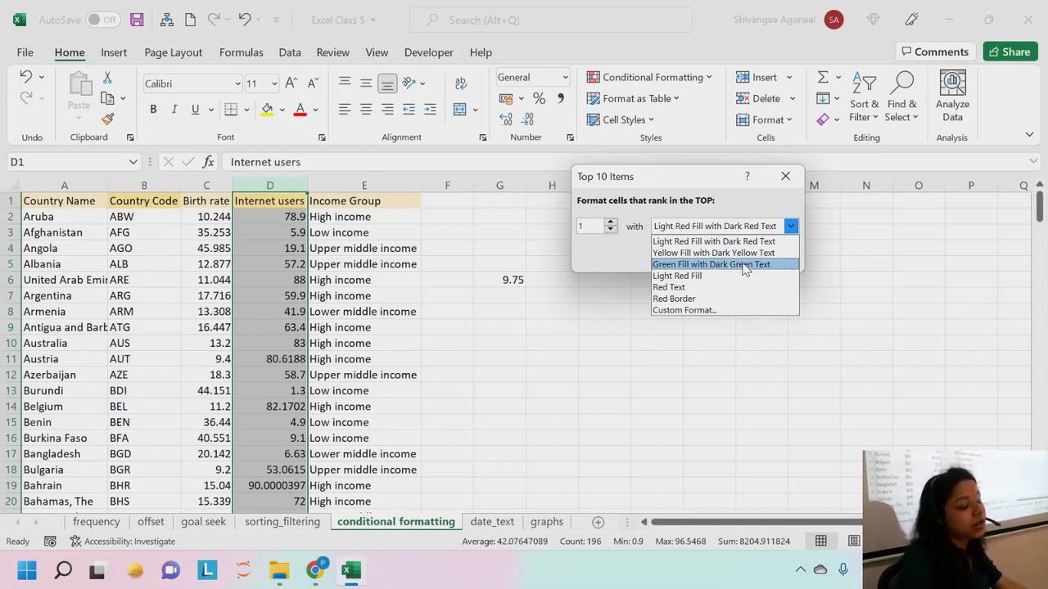
Step: Define a custom format with a light green fill and dark green pattern colour
click(699, 313)
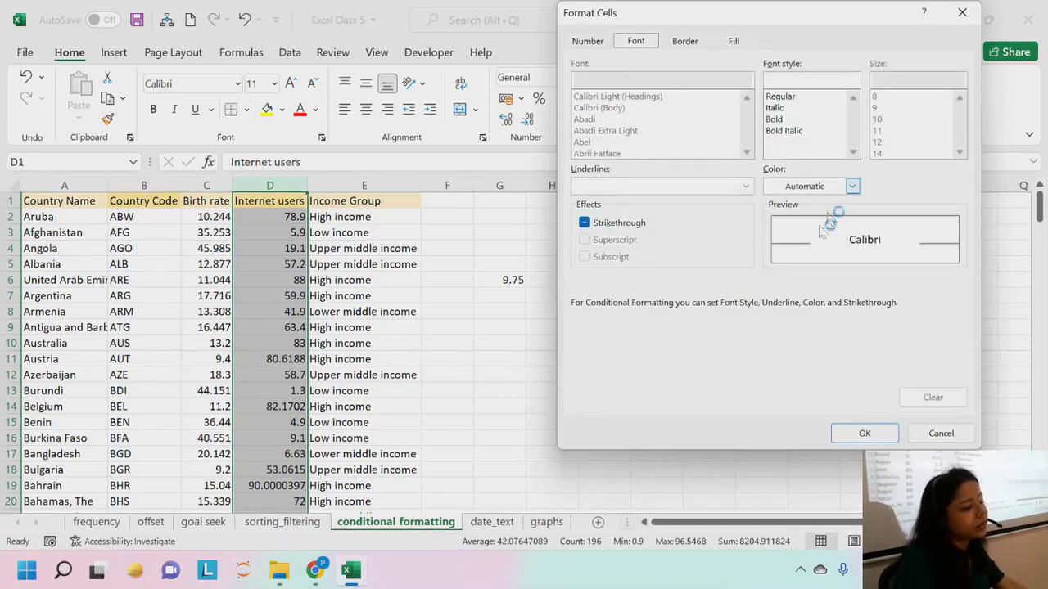
click(733, 41)
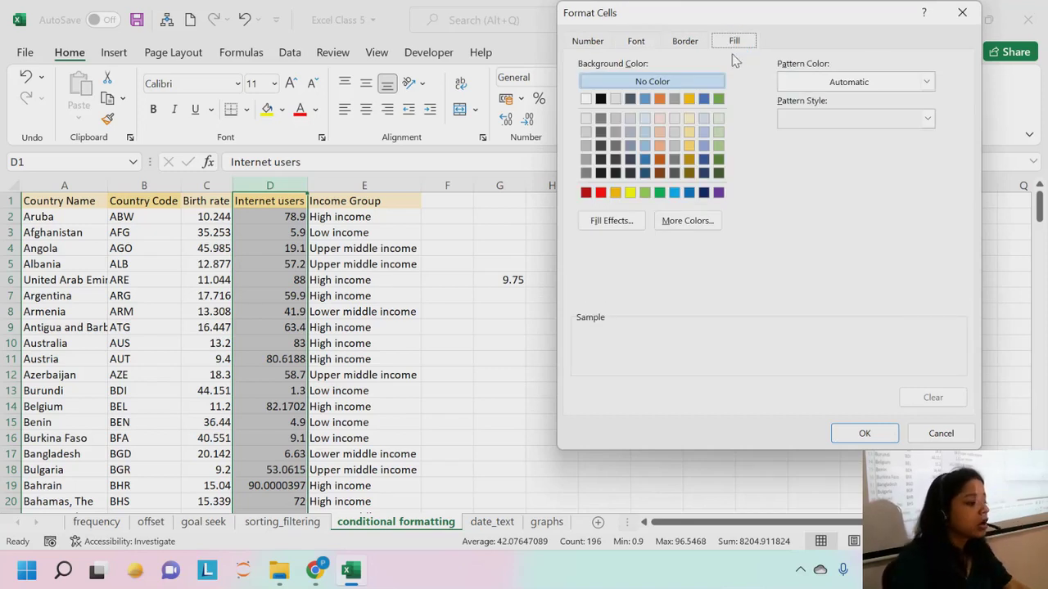
click(645, 191)
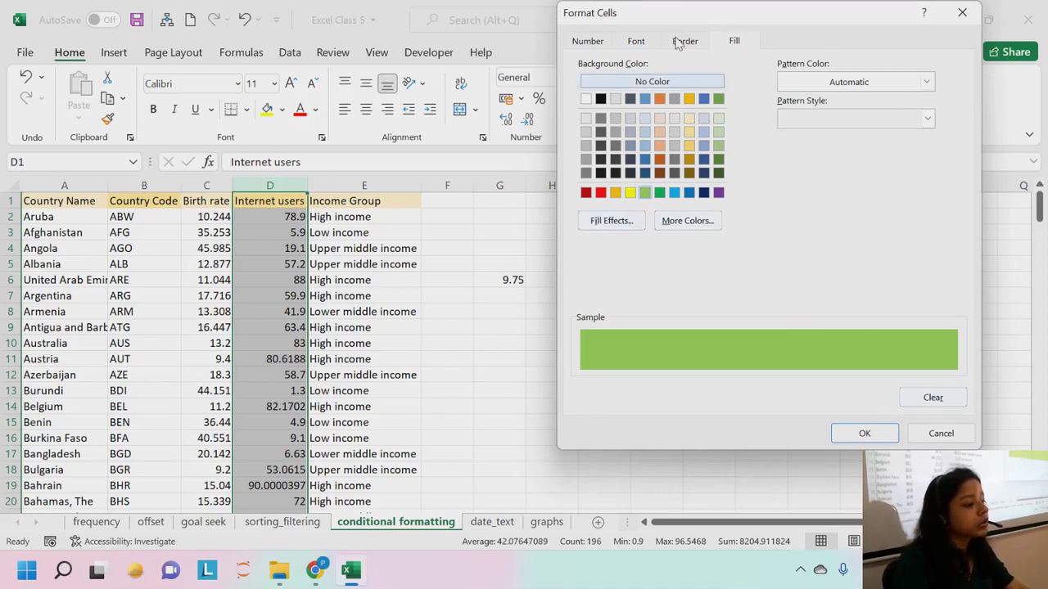
click(635, 47)
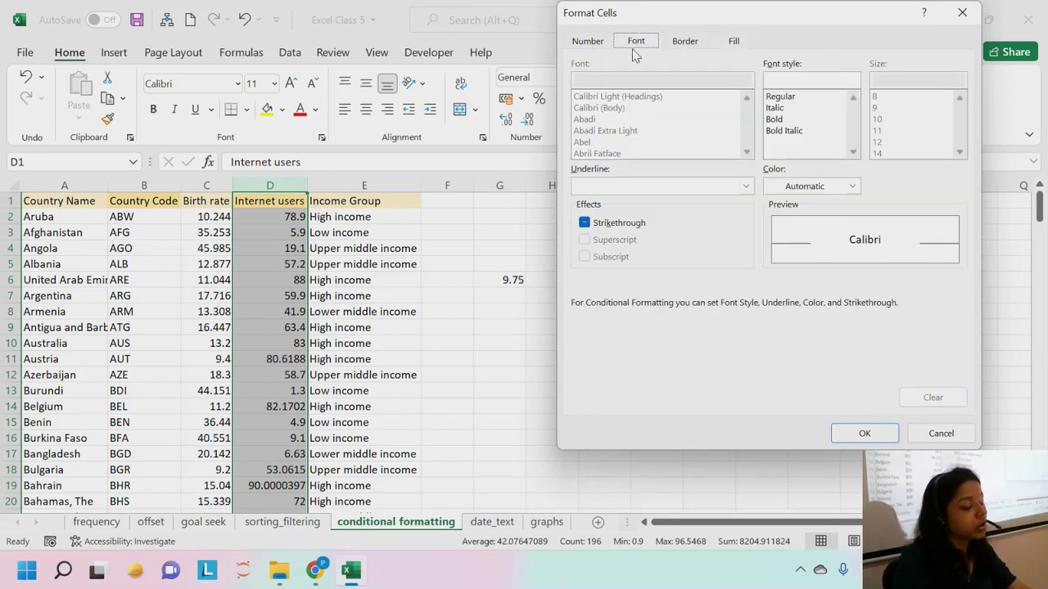
click(733, 43)
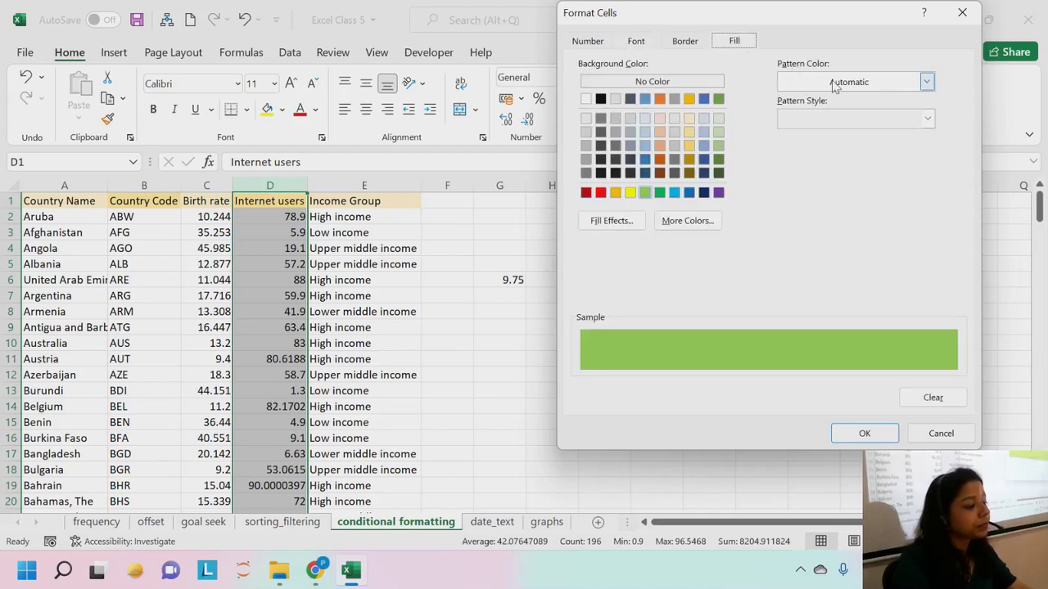
click(927, 83)
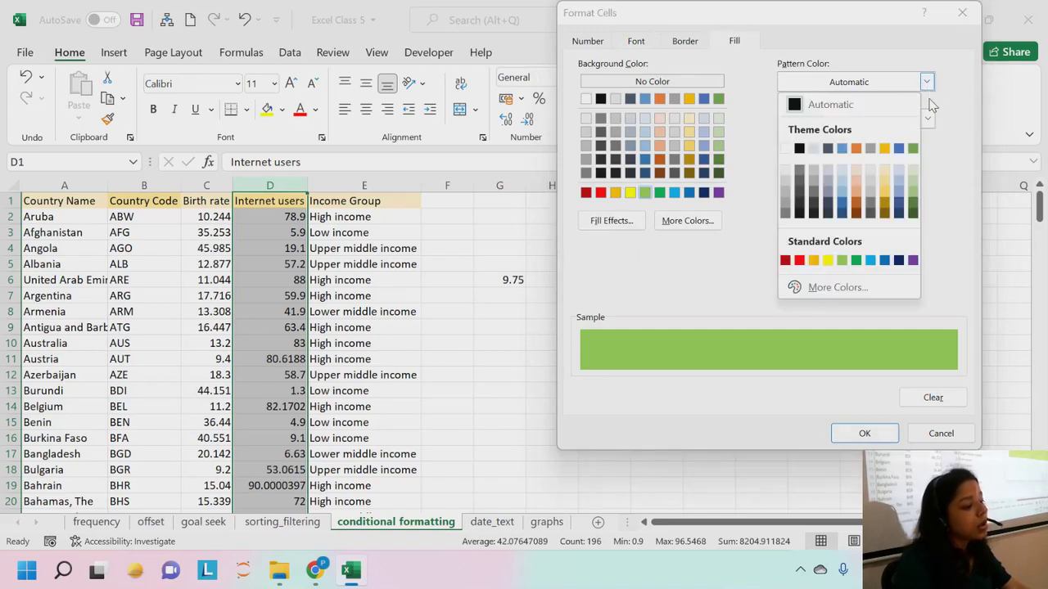
click(918, 215)
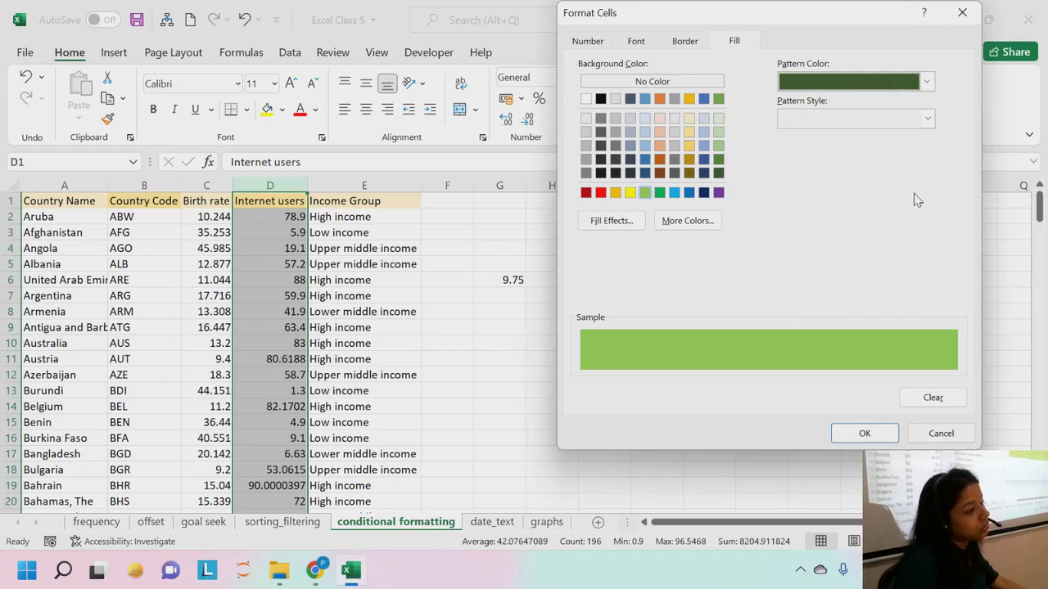
Step: Set the custom format's font colour to dark green and confirm it
click(652, 47)
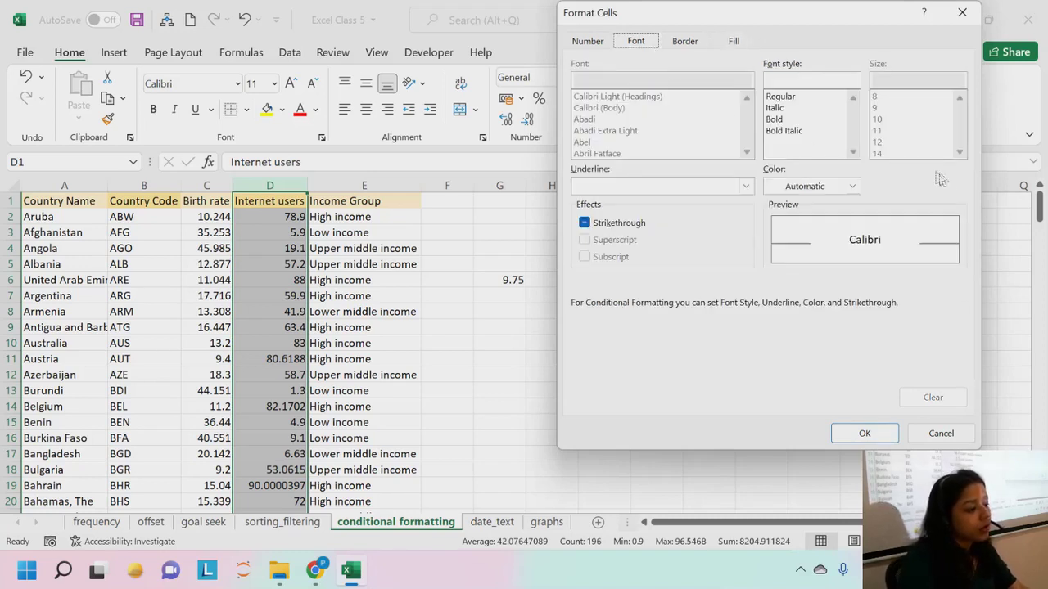
click(854, 186)
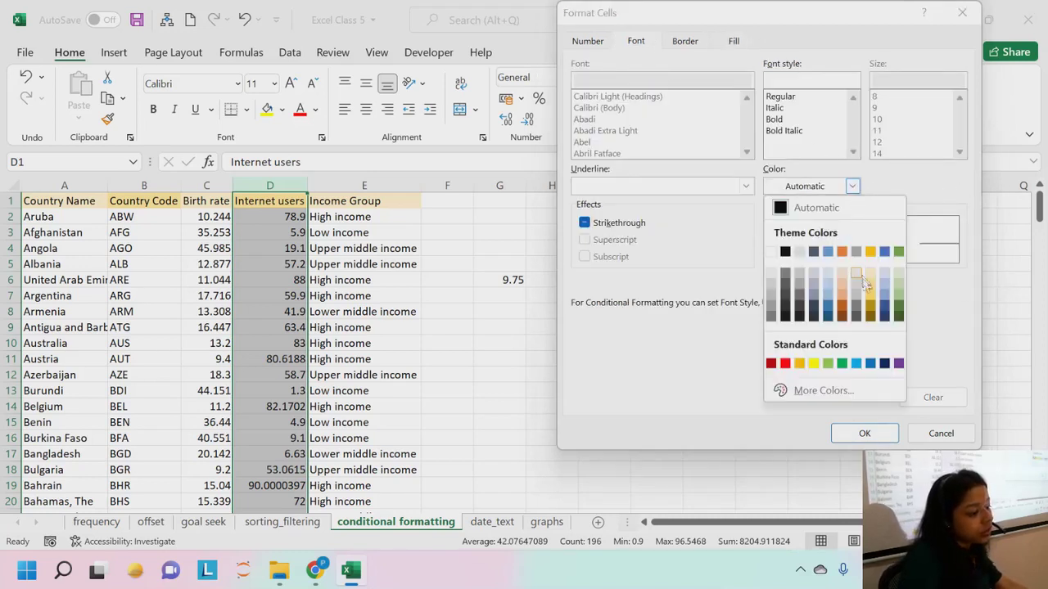
click(899, 318)
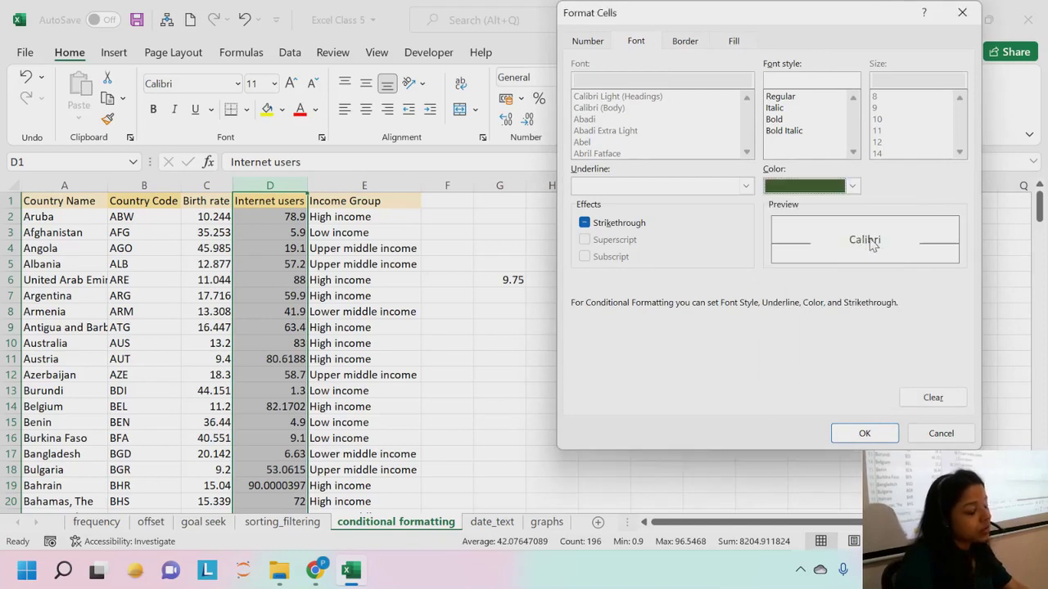
click(728, 45)
click(635, 43)
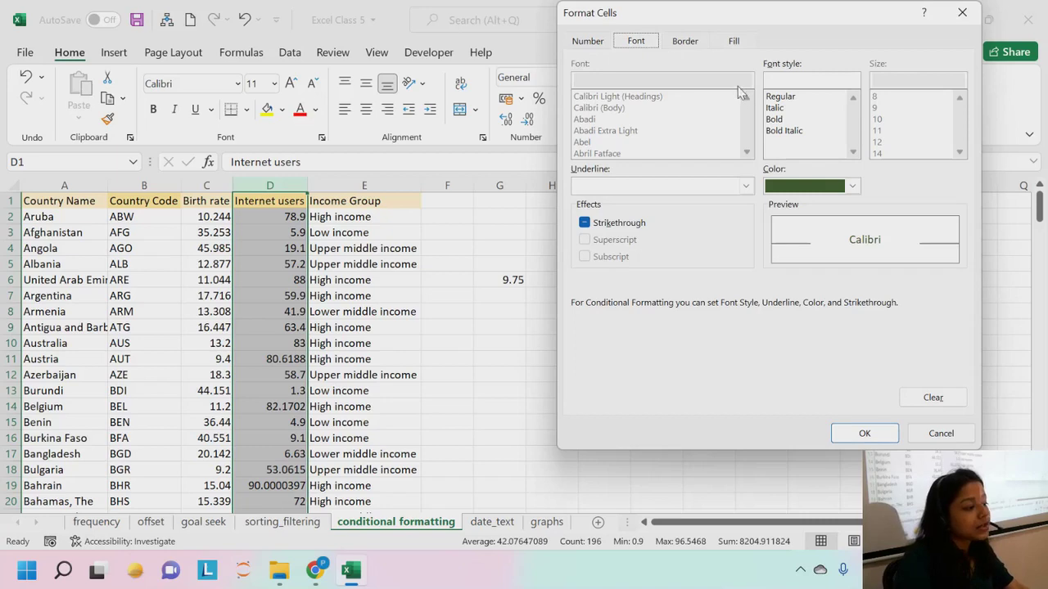
click(733, 41)
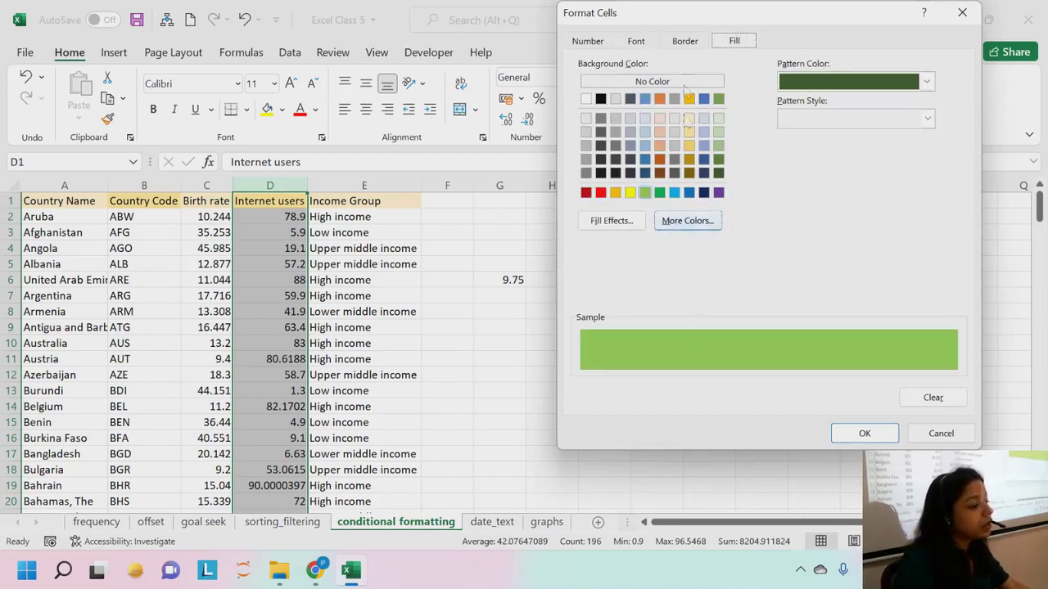
click(637, 41)
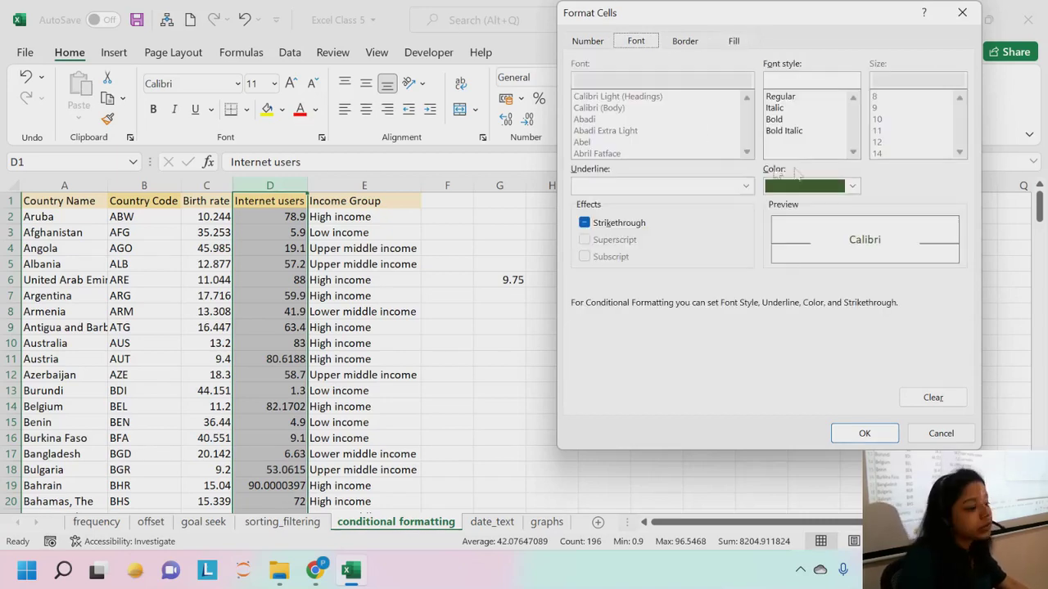
click(861, 434)
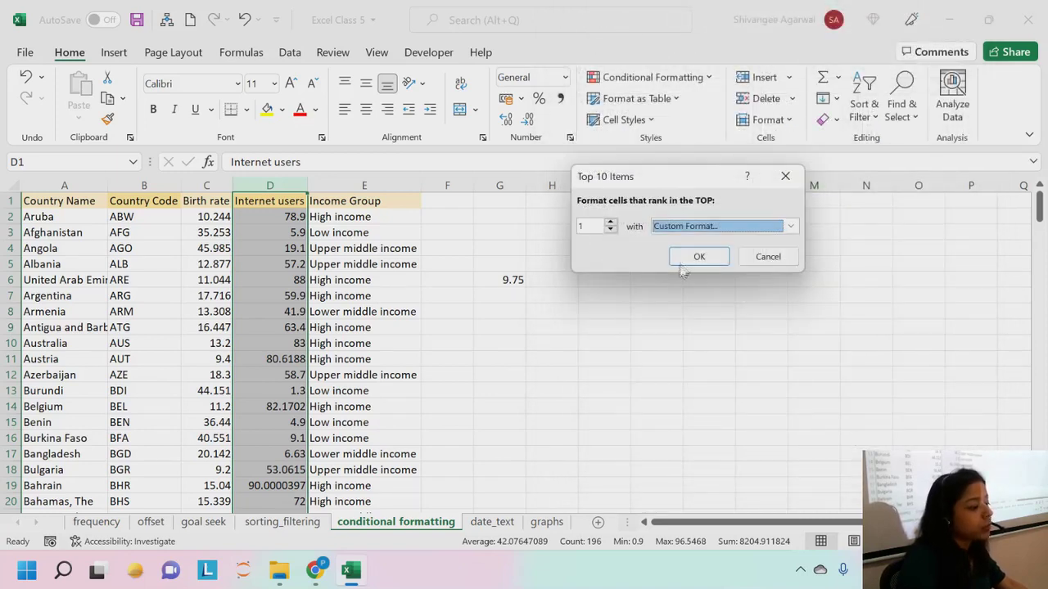
Step: Apply the top-1 rule, check Iceland's 96.5468 in D86 is green, and add header filters
click(683, 259)
scroll(334, 304, down, 20)
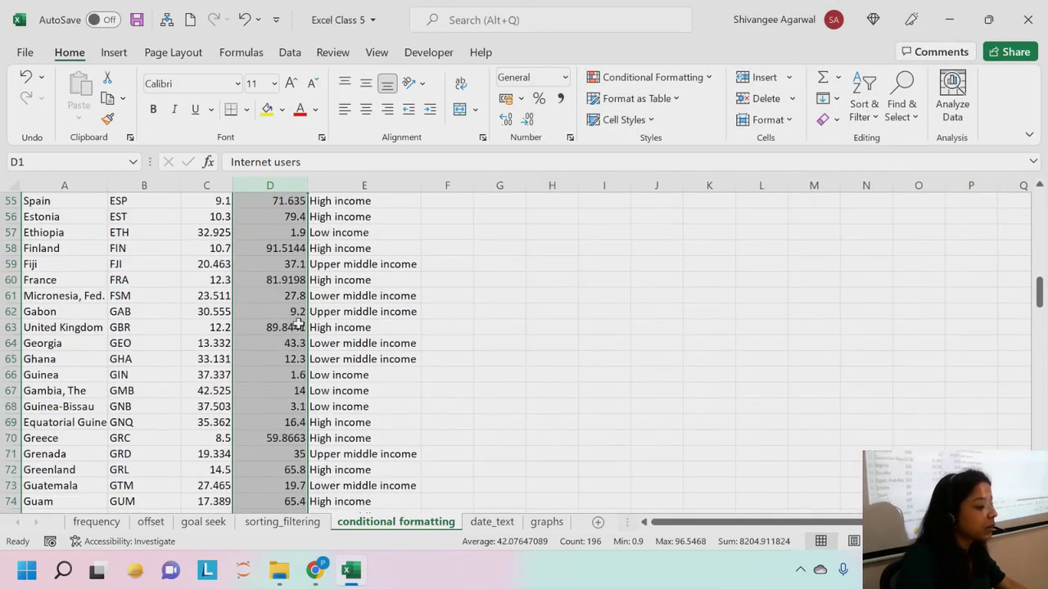
click(285, 282)
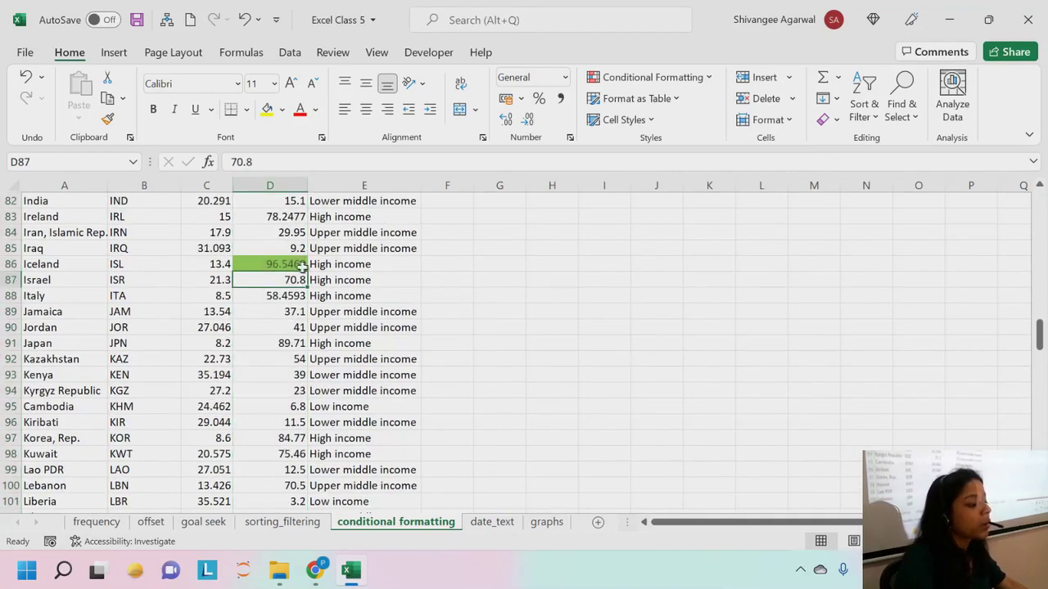
click(300, 265)
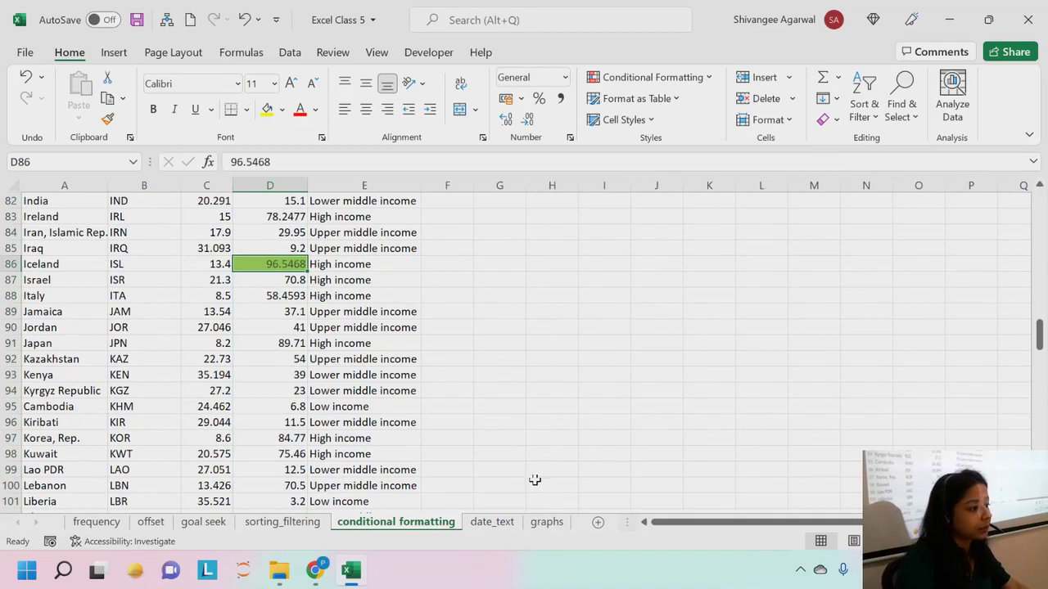
key(ctrl+Up)
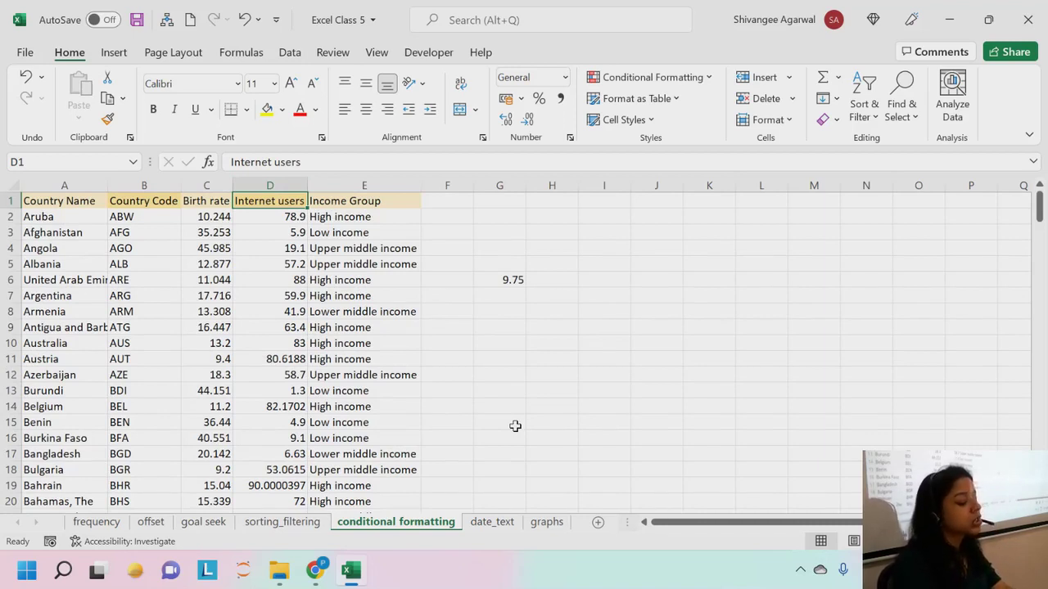
key(ctrl+shift+l)
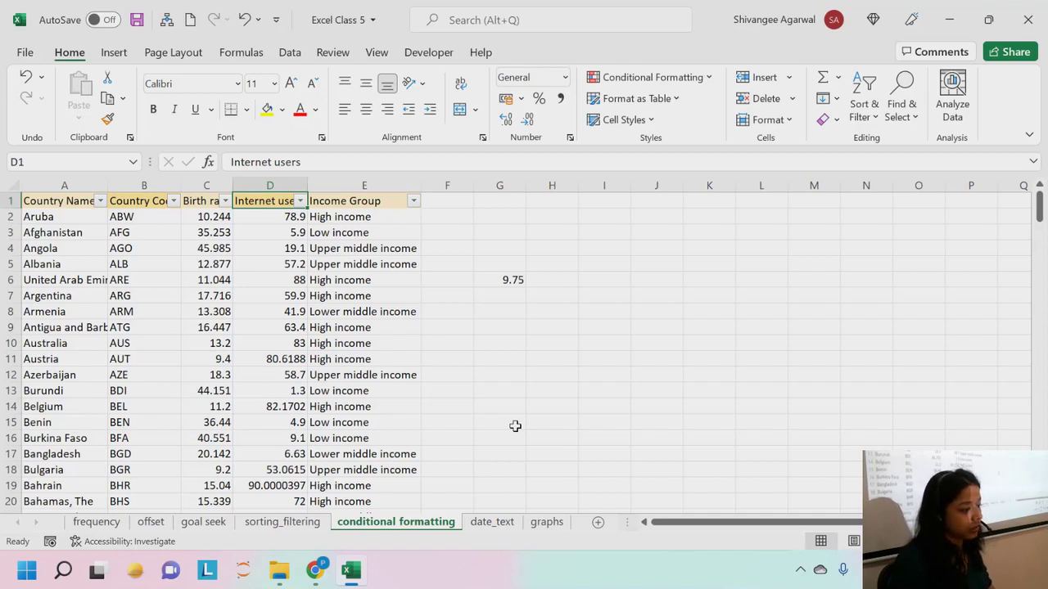
Step: Filter Internet users by the green cell colour so only Iceland's row remains, then select it
click(274, 176)
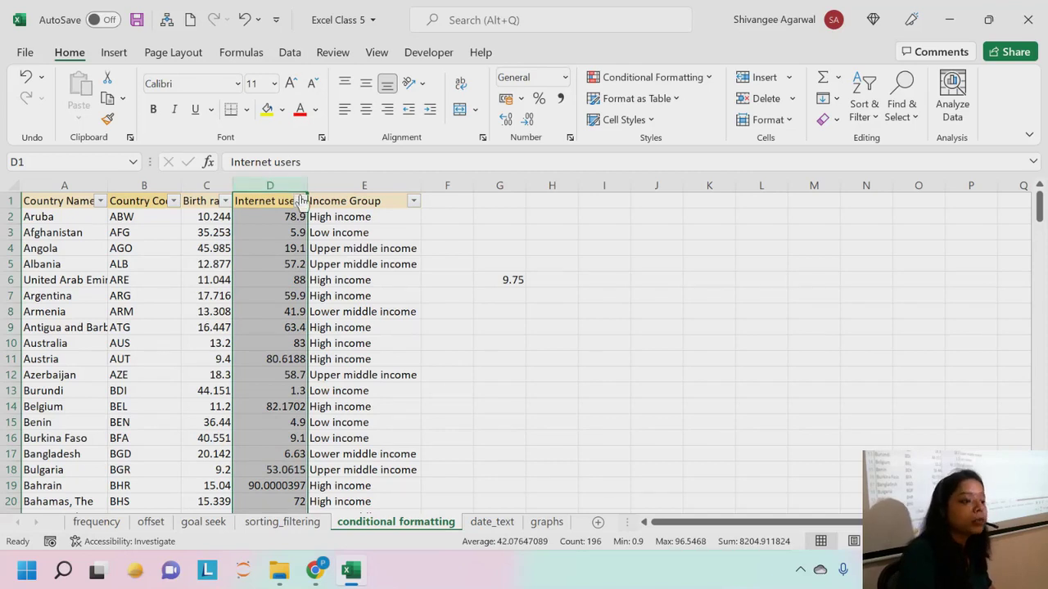
click(288, 251)
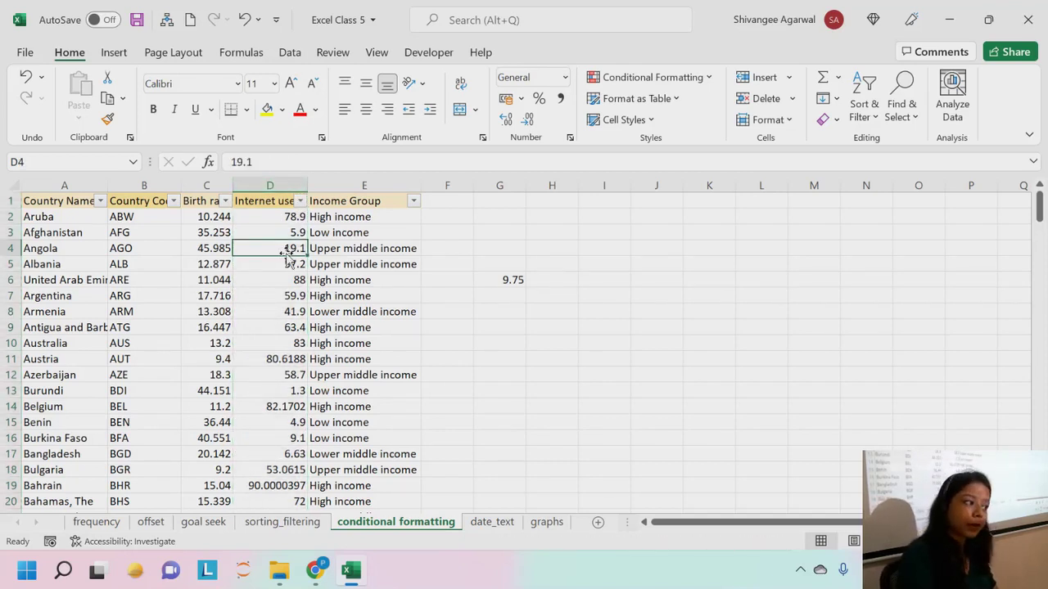
click(299, 201)
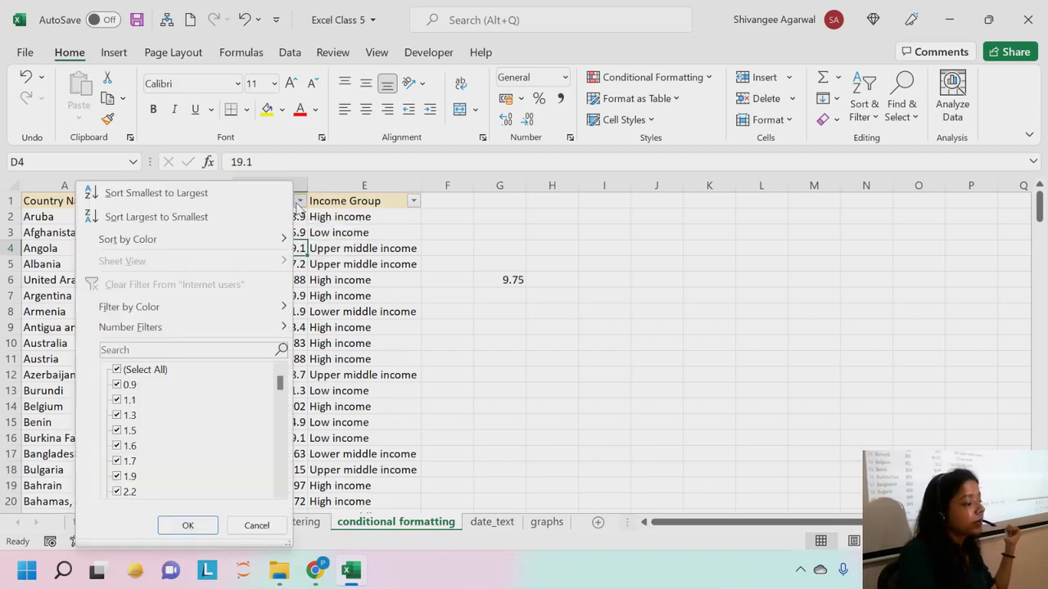
mouse_move(114, 307)
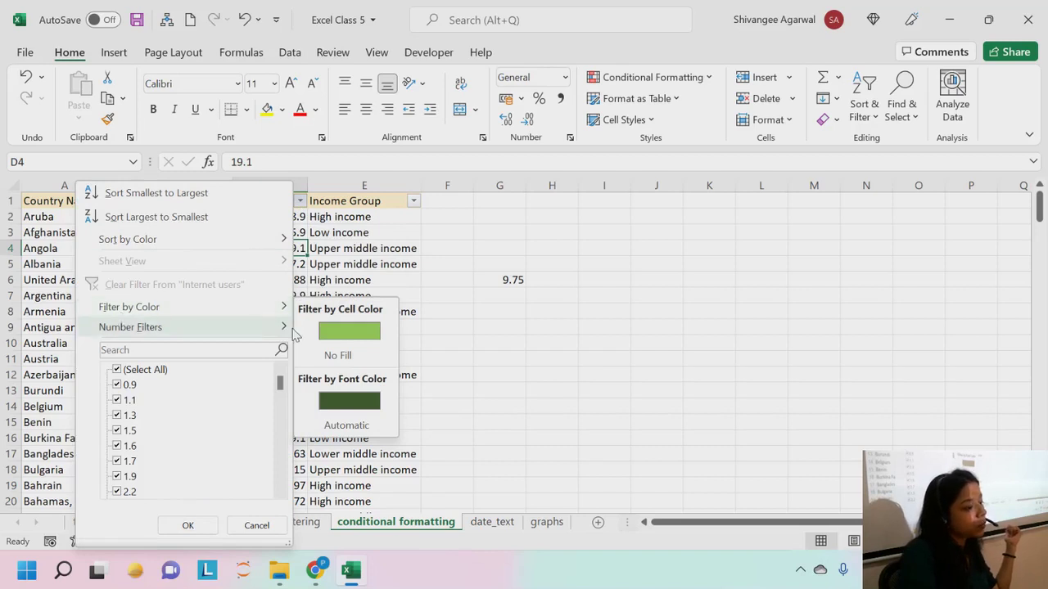
click(337, 334)
drag(11, 216, 304, 225)
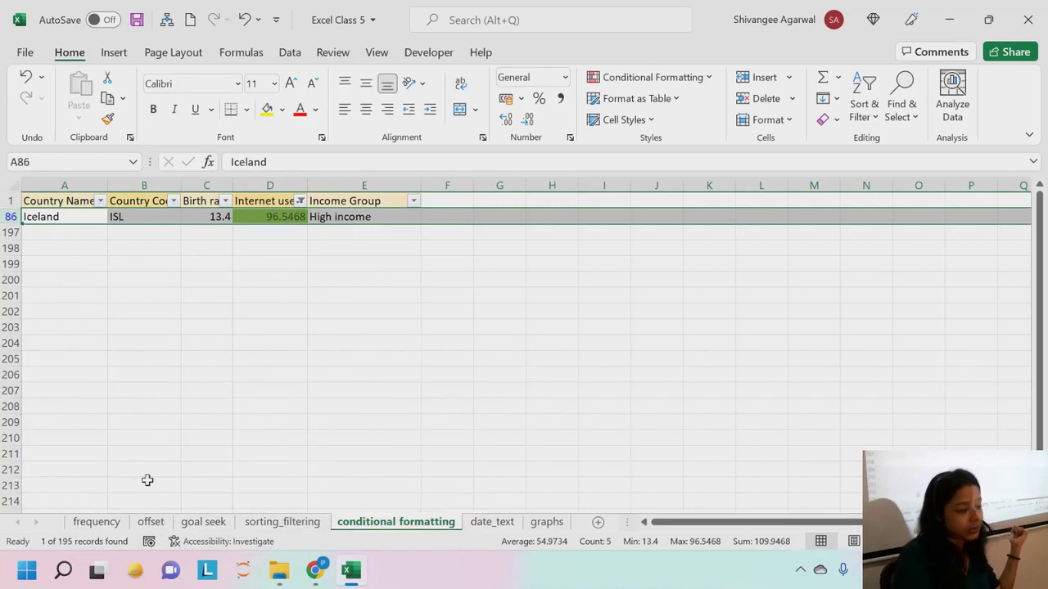
Step: Tick (Select All) in the Internet users filter so all 195 countries reappear
click(296, 218)
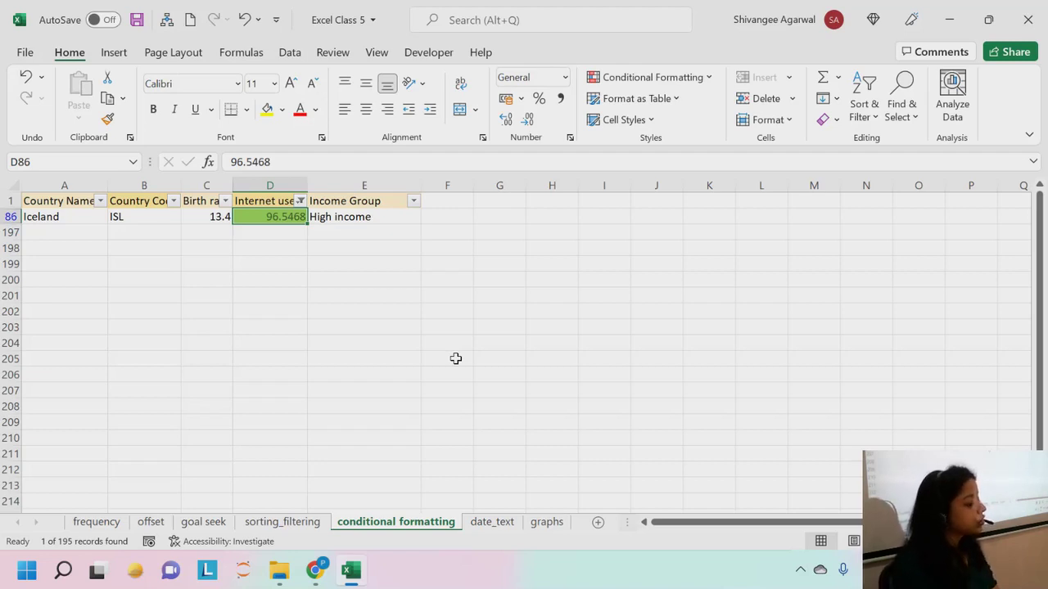
click(300, 201)
click(120, 370)
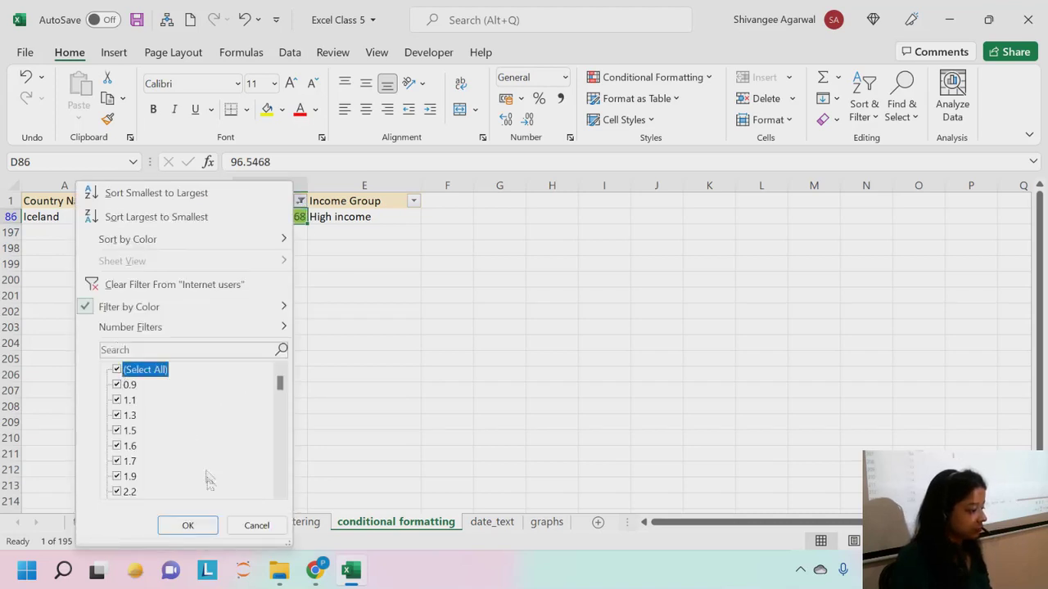
click(190, 524)
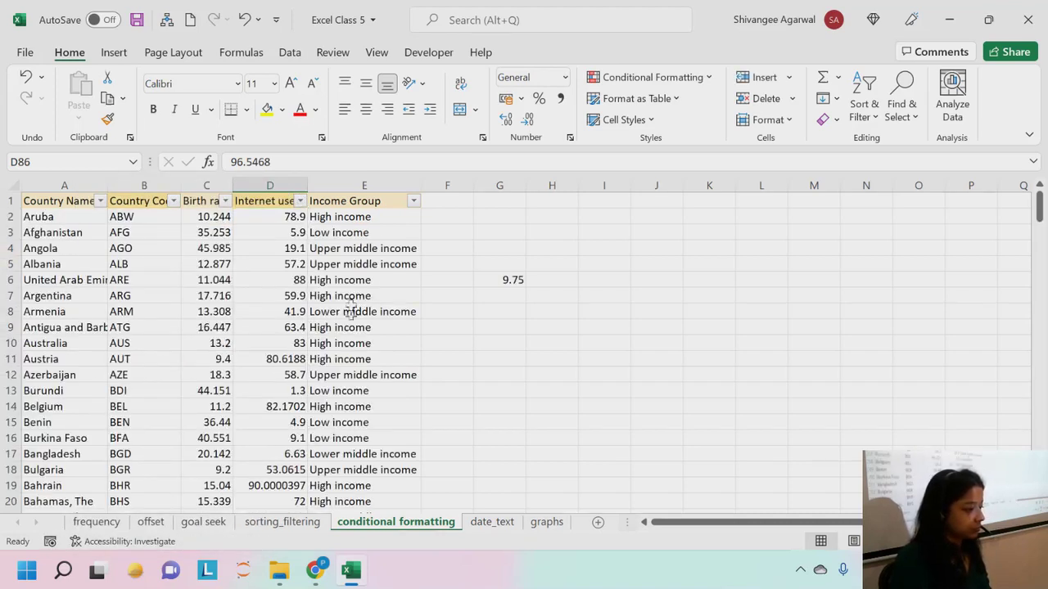
click(269, 185)
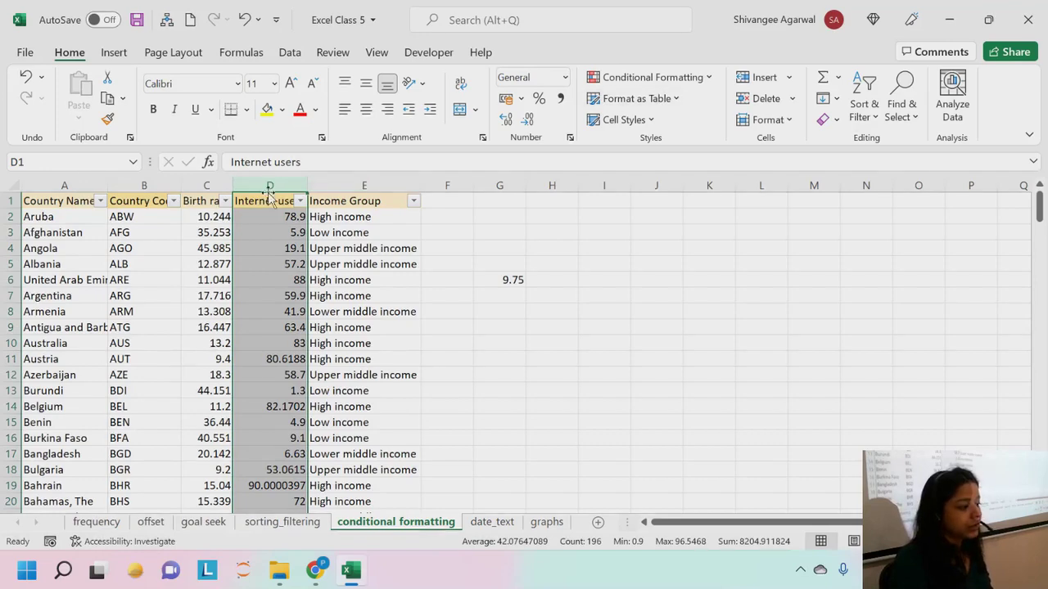
Step: Add a Bottom 1 Items rule marking the lowest Internet users value in light red fill with dark red text
click(638, 81)
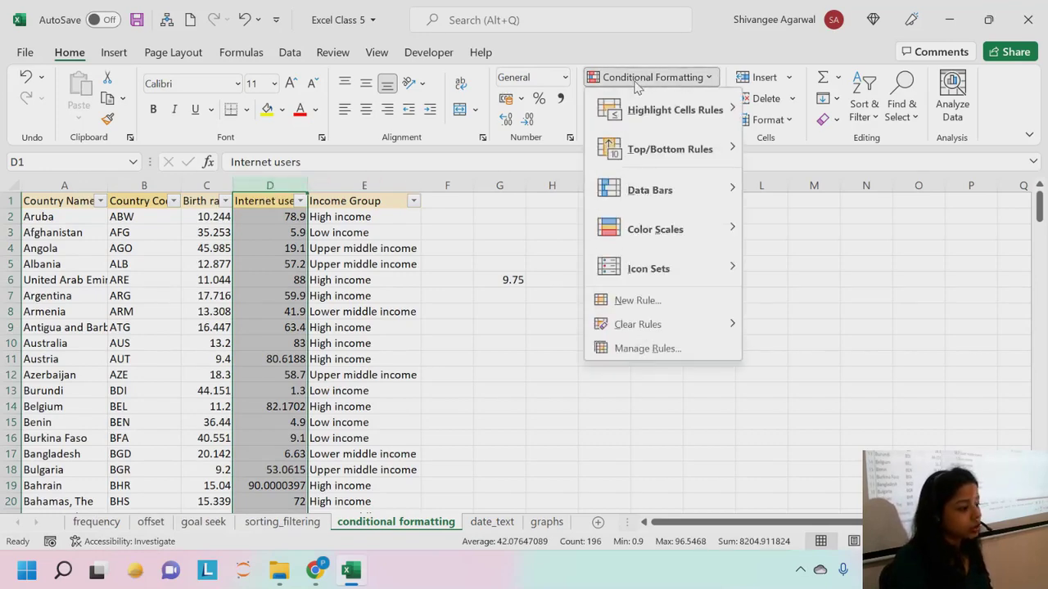
mouse_move(638, 148)
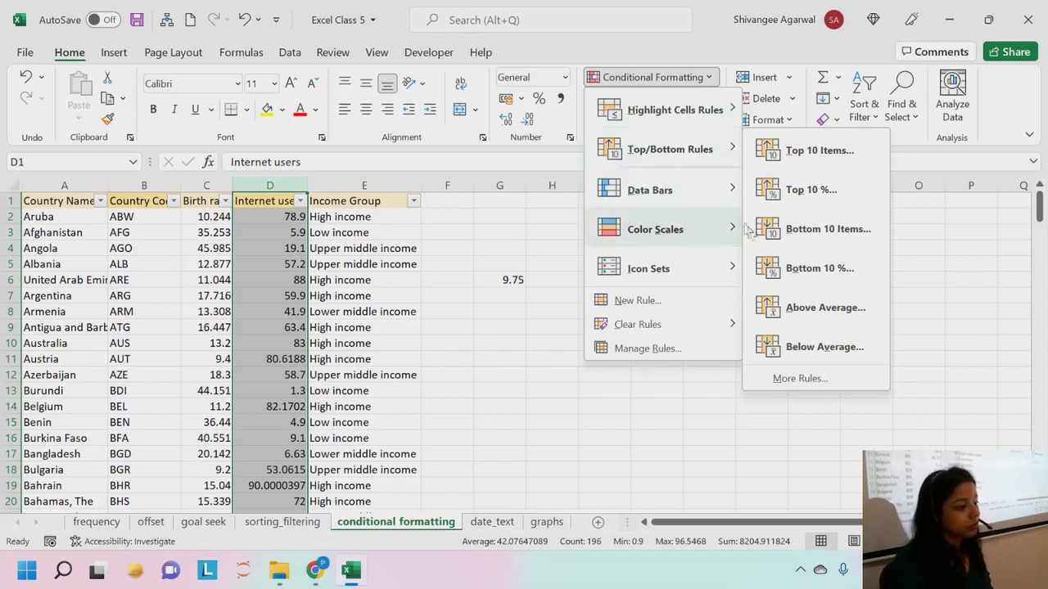
click(795, 233)
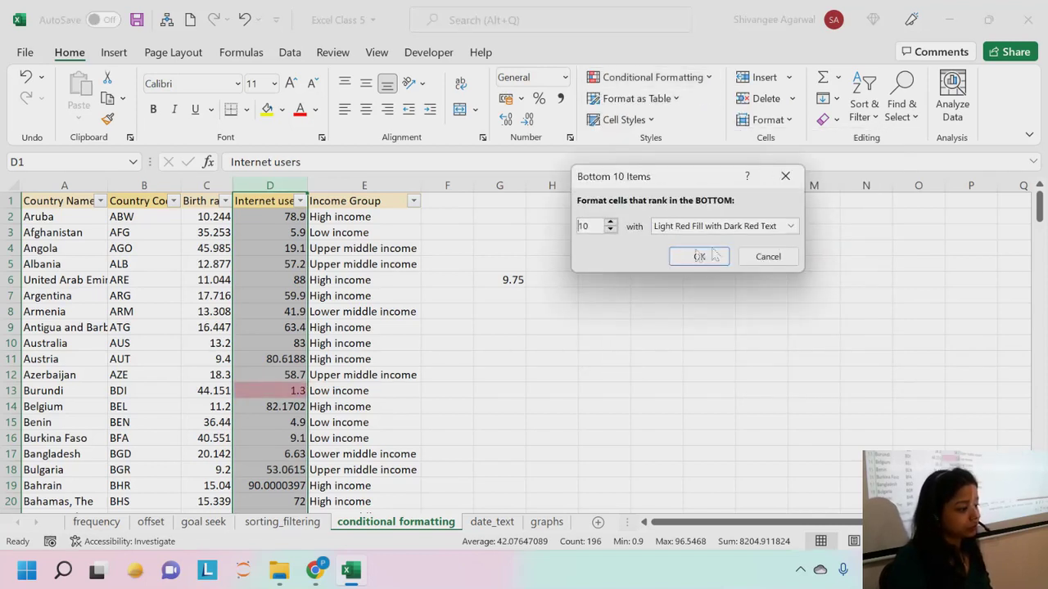
click(610, 230)
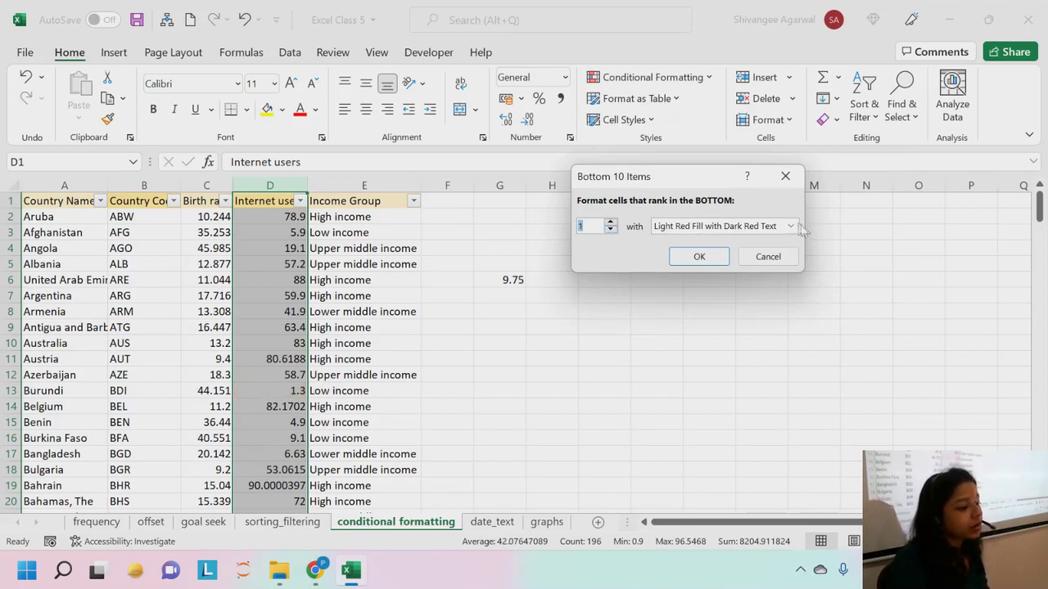
click(699, 256)
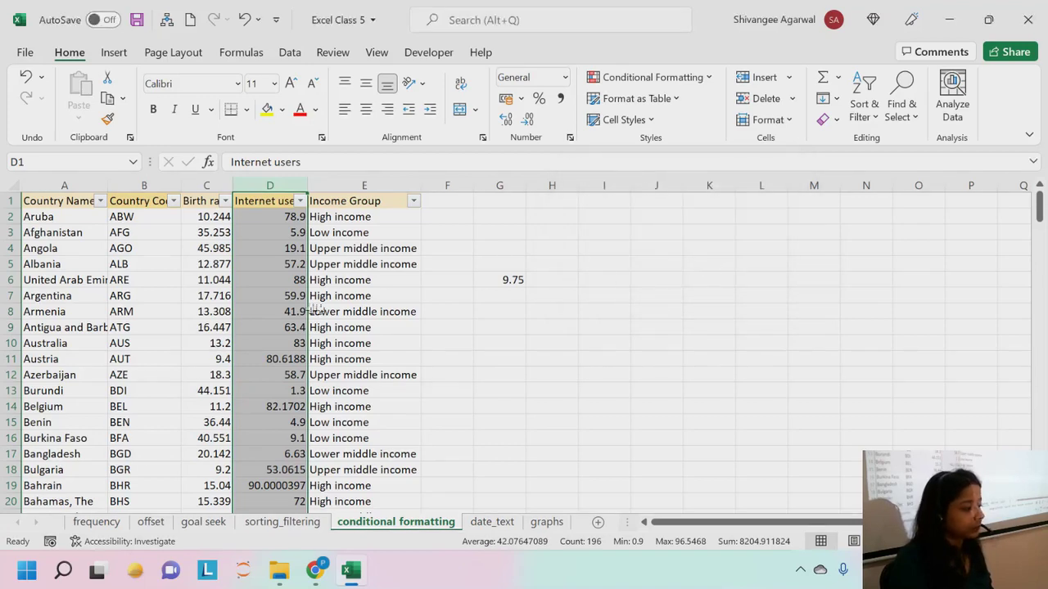
click(287, 309)
Step: Locate Eritrea's row and select its highlighted internet users value
scroll(289, 291, down, 1)
scroll(288, 291, down, 20)
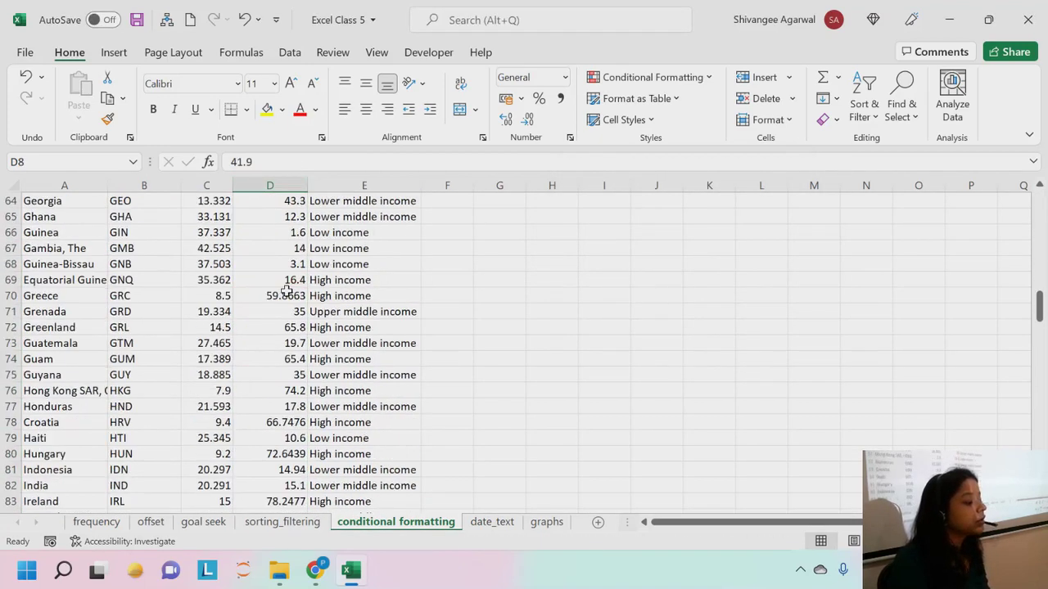
scroll(257, 327, up, 6)
drag(257, 326, 51, 330)
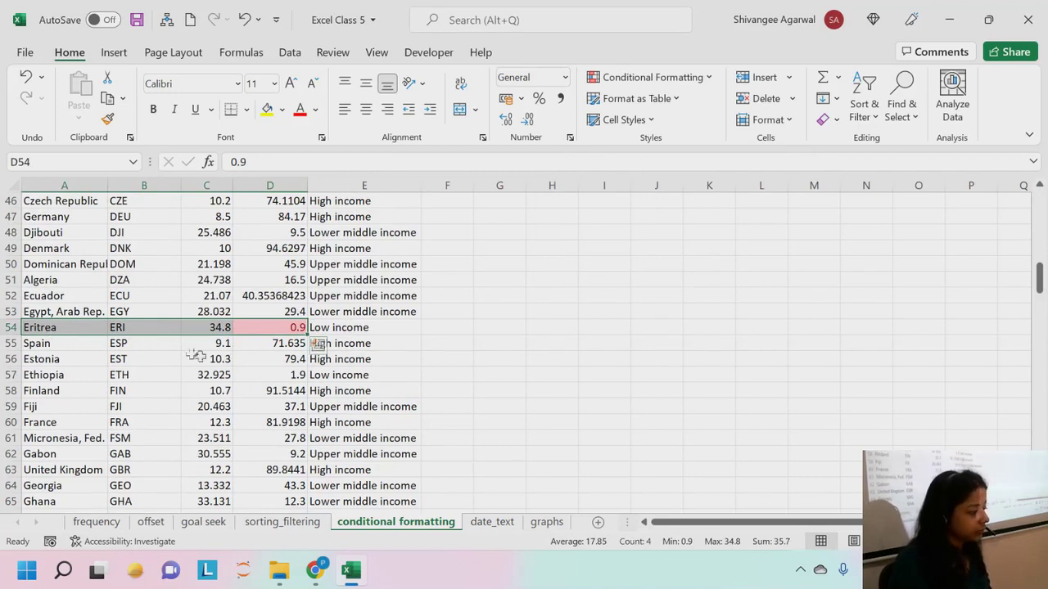
click(270, 329)
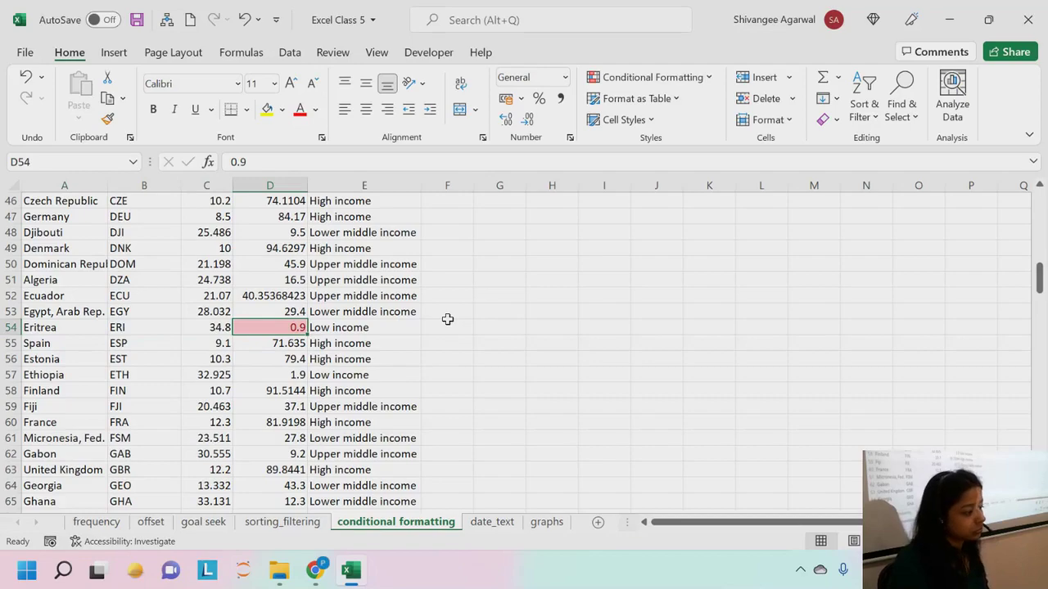
Step: Delete the 9.75 helper calculation from G6 and recheck Eritrea's highlighted 0.9
scroll(447, 319, up, 15)
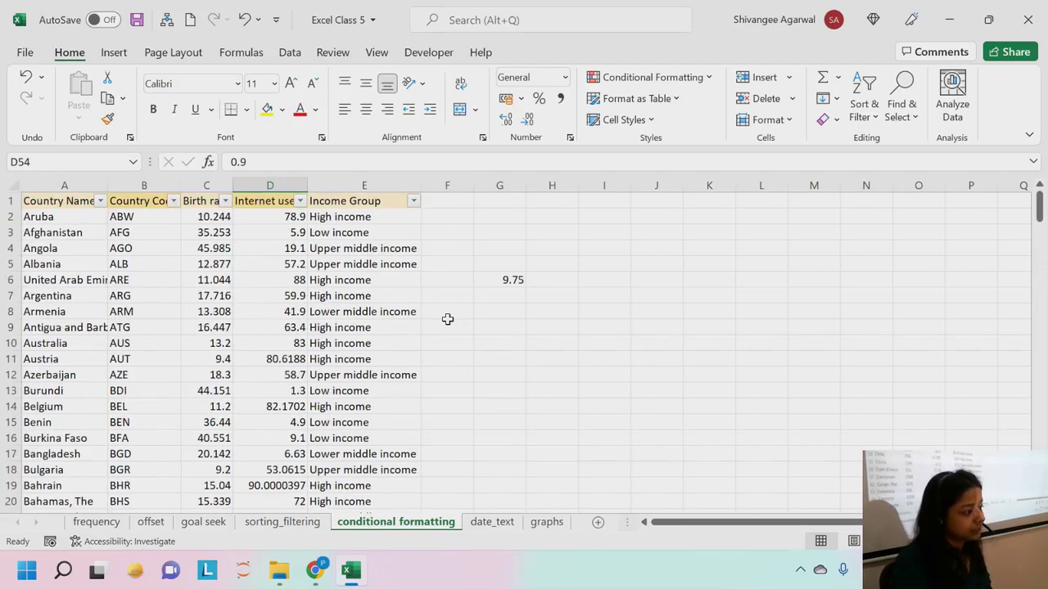
scroll(447, 319, down, 1)
scroll(447, 319, up, 1)
click(496, 281)
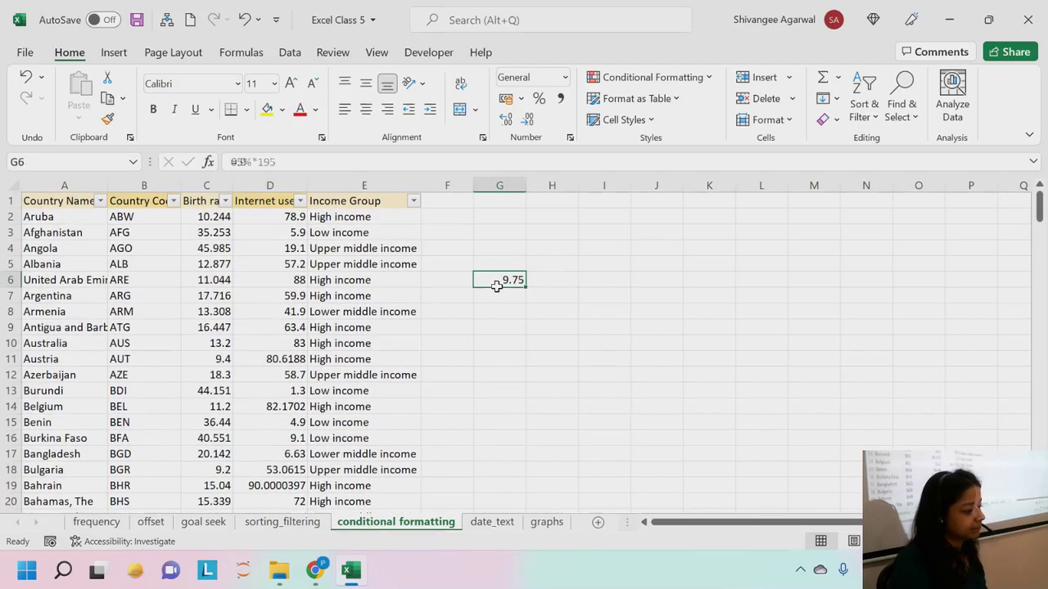
key(Delete)
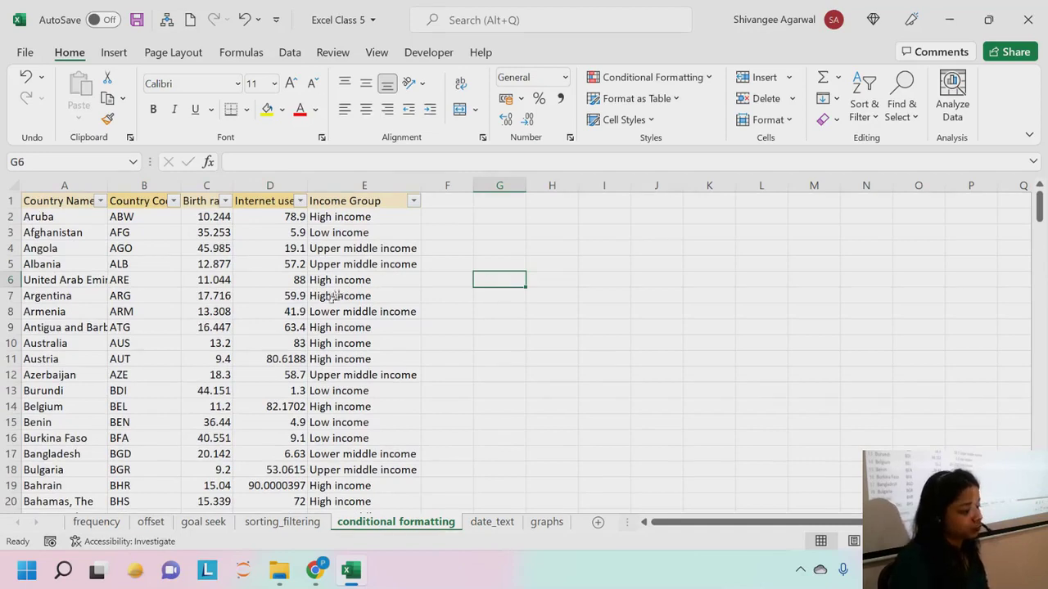
scroll(301, 311, down, 17)
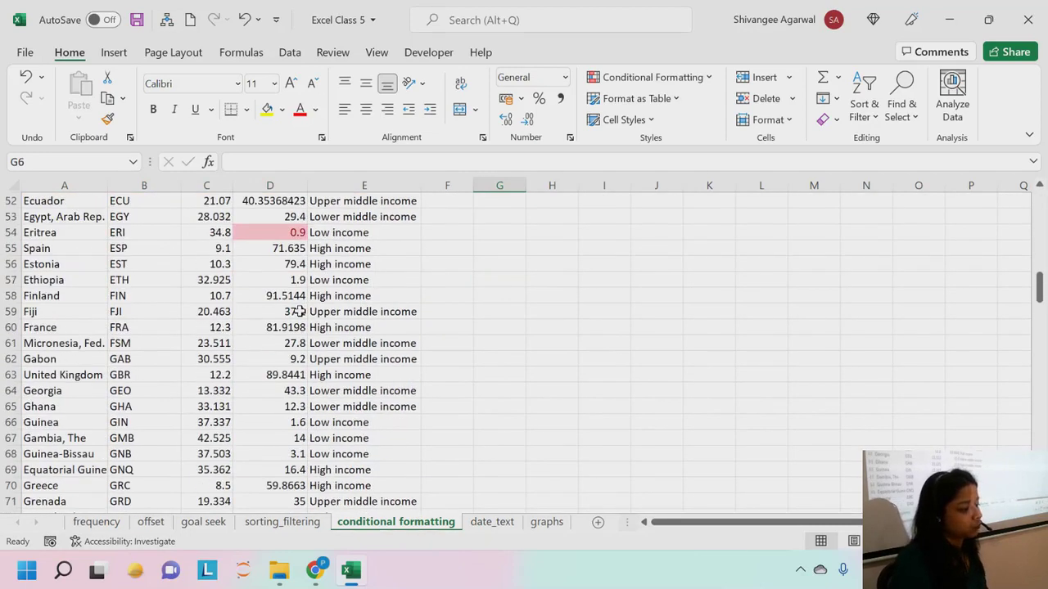
click(275, 232)
scroll(307, 250, up, 15)
scroll(315, 256, up, 2)
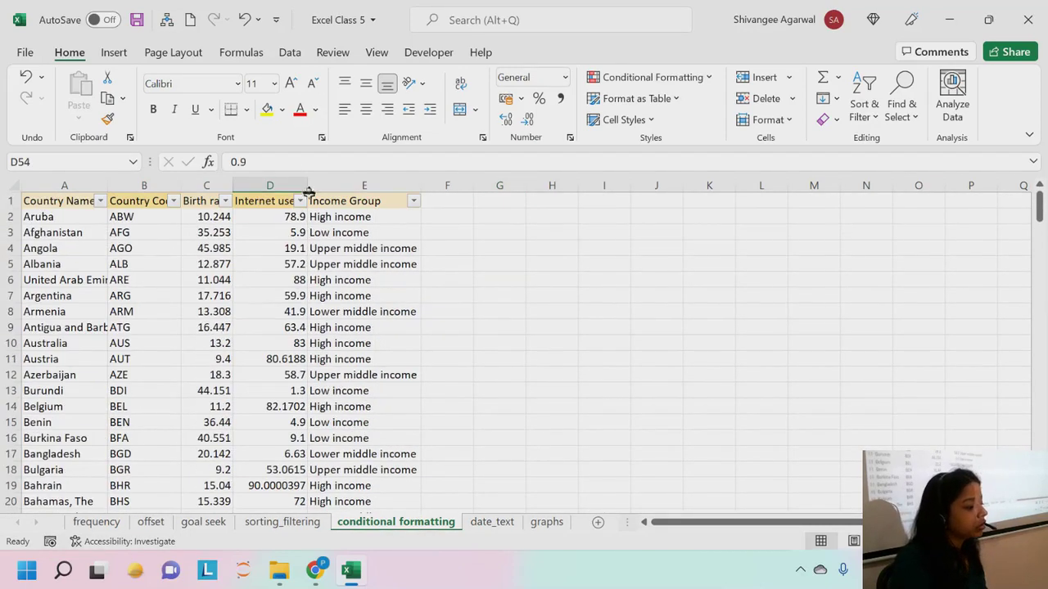
click(300, 201)
mouse_move(163, 307)
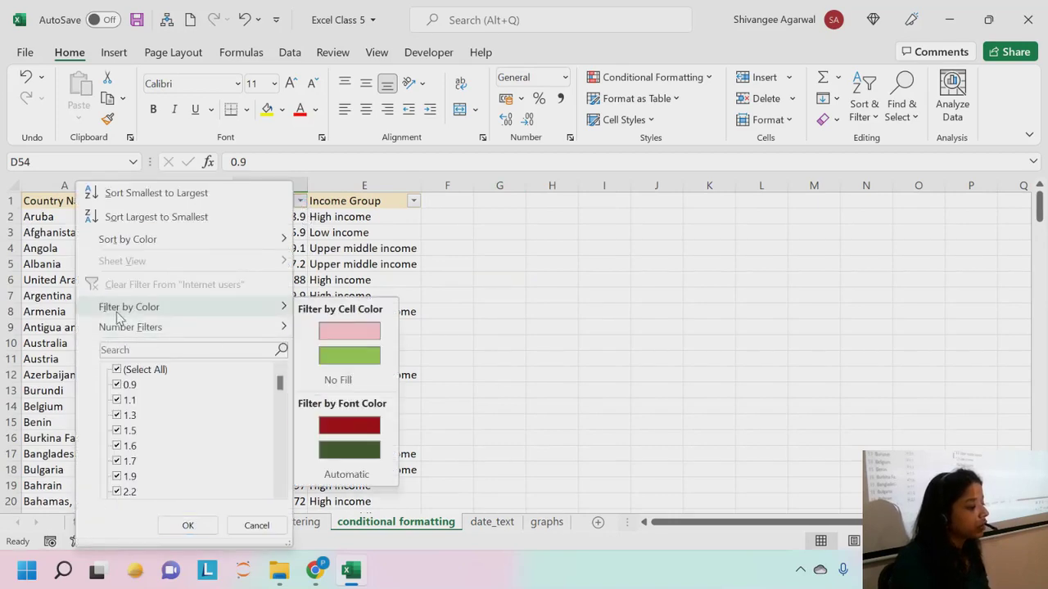
click(320, 335)
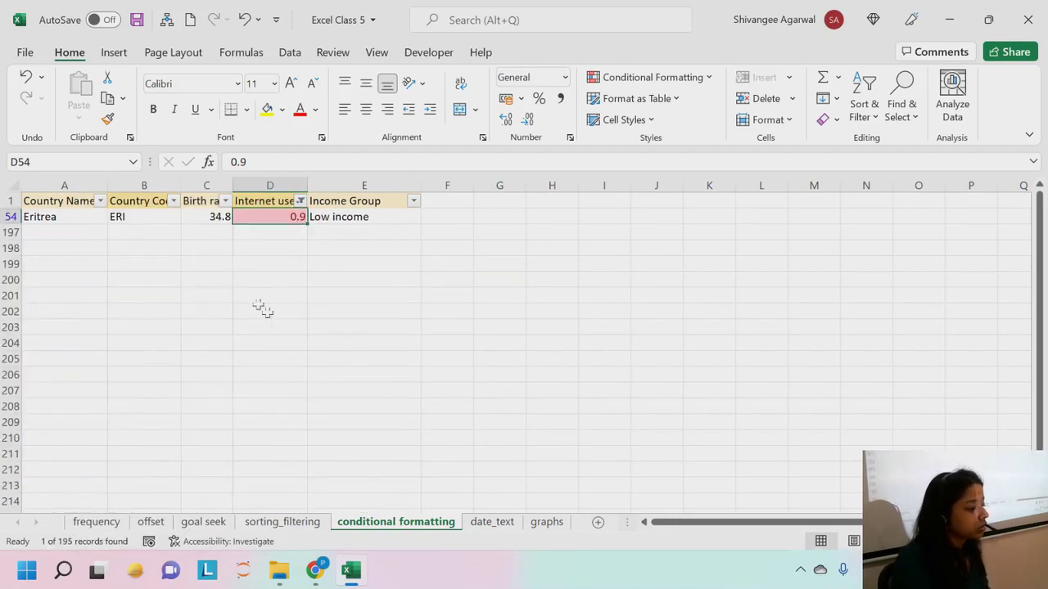
click(300, 201)
mouse_move(188, 306)
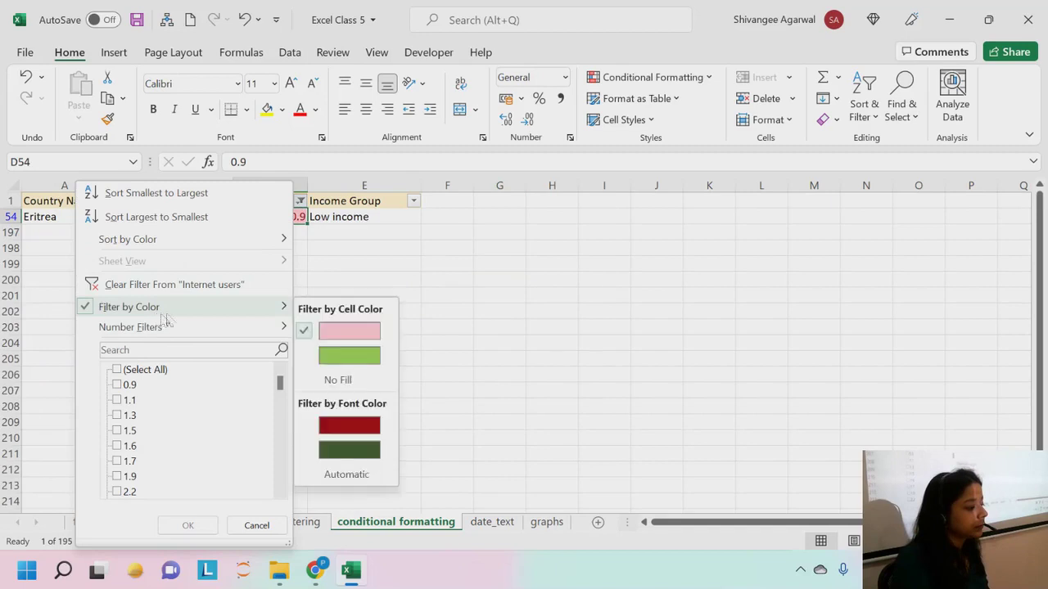
click(300, 355)
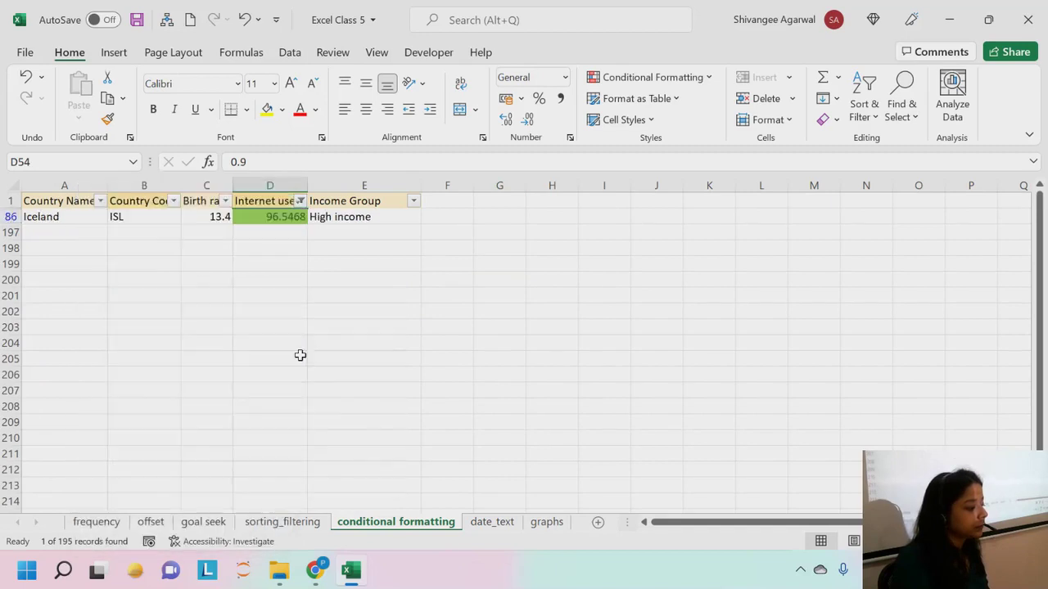
click(301, 201)
mouse_move(123, 307)
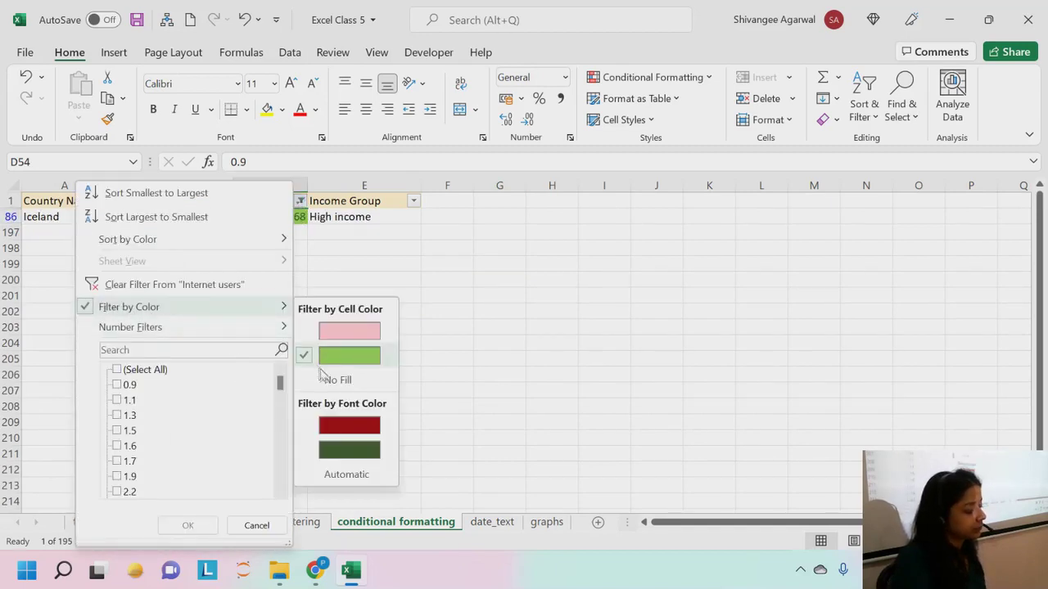
click(327, 378)
click(301, 202)
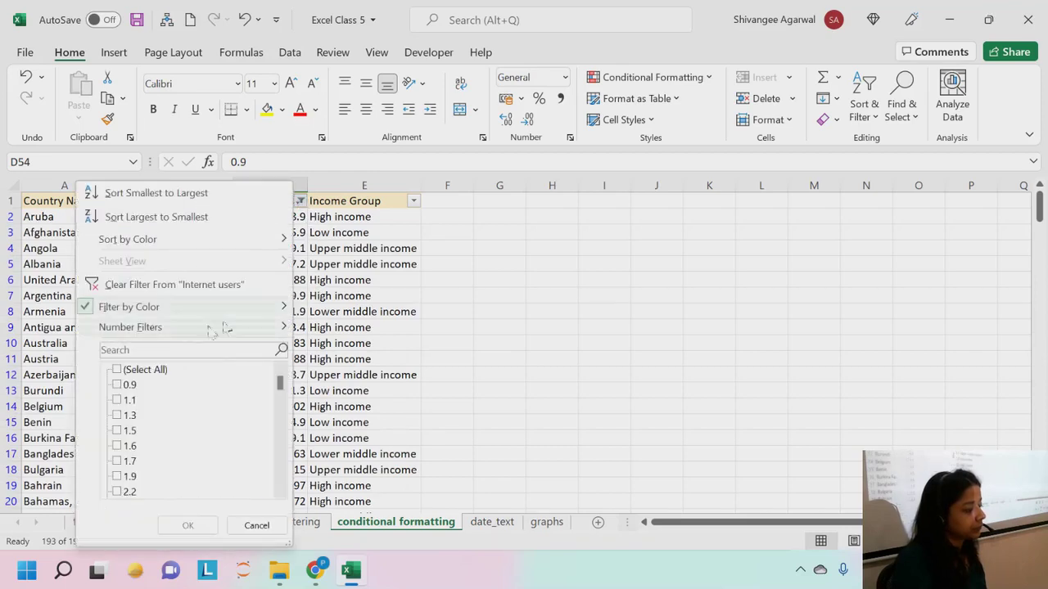
click(118, 369)
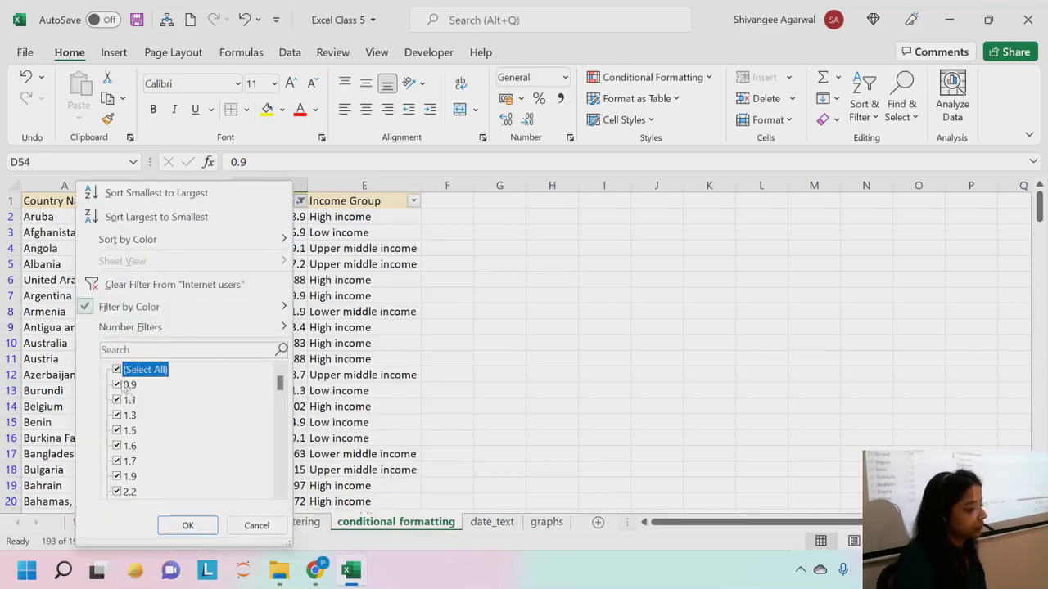
click(188, 526)
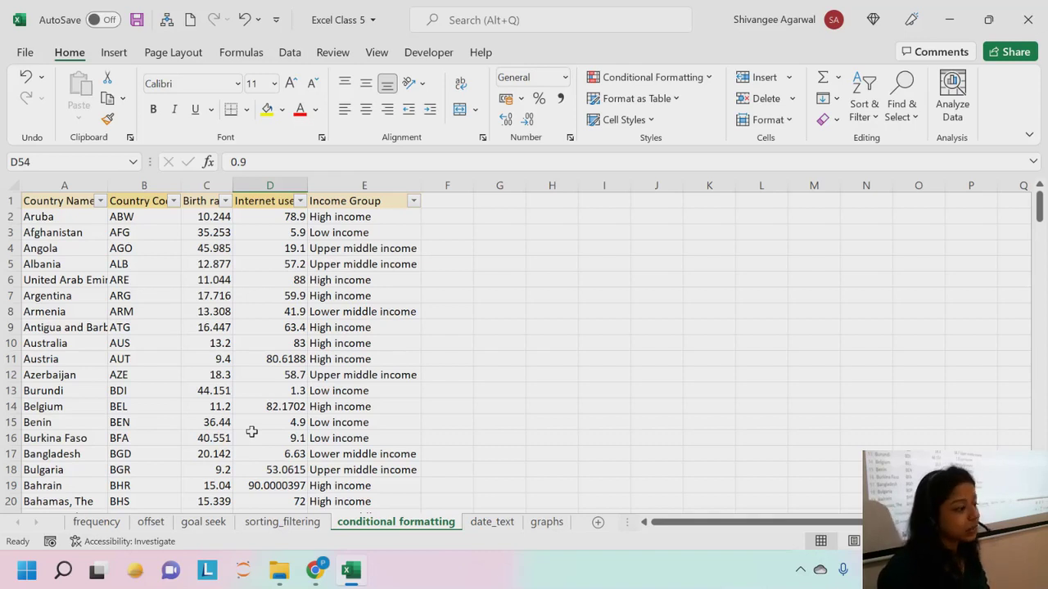
Step: Select the Birth rate column and start a new 'Cell Value greater than' formatting rule
click(209, 201)
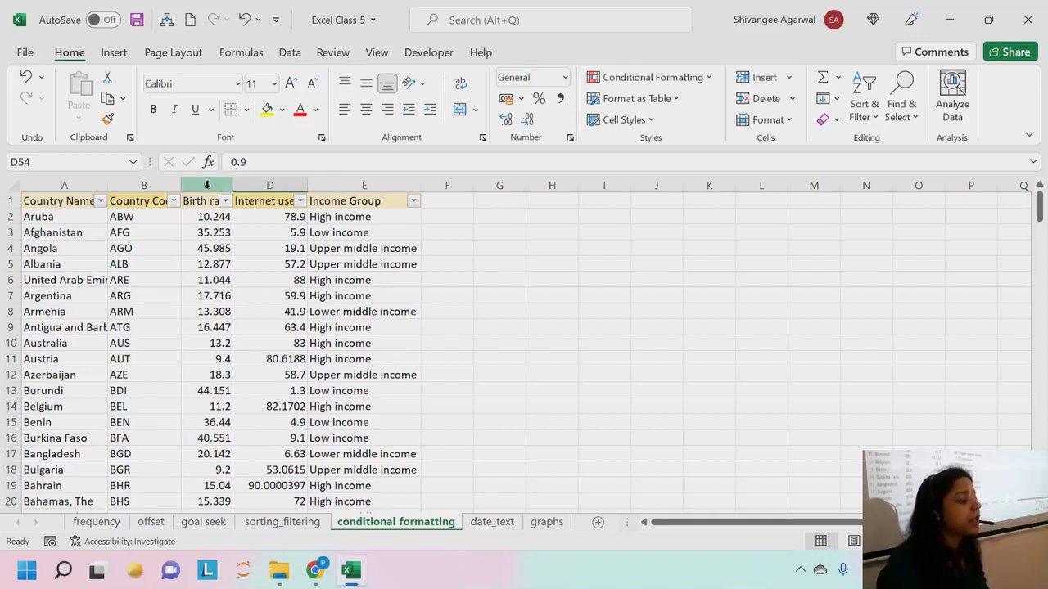
key(ctrl+shift+Down)
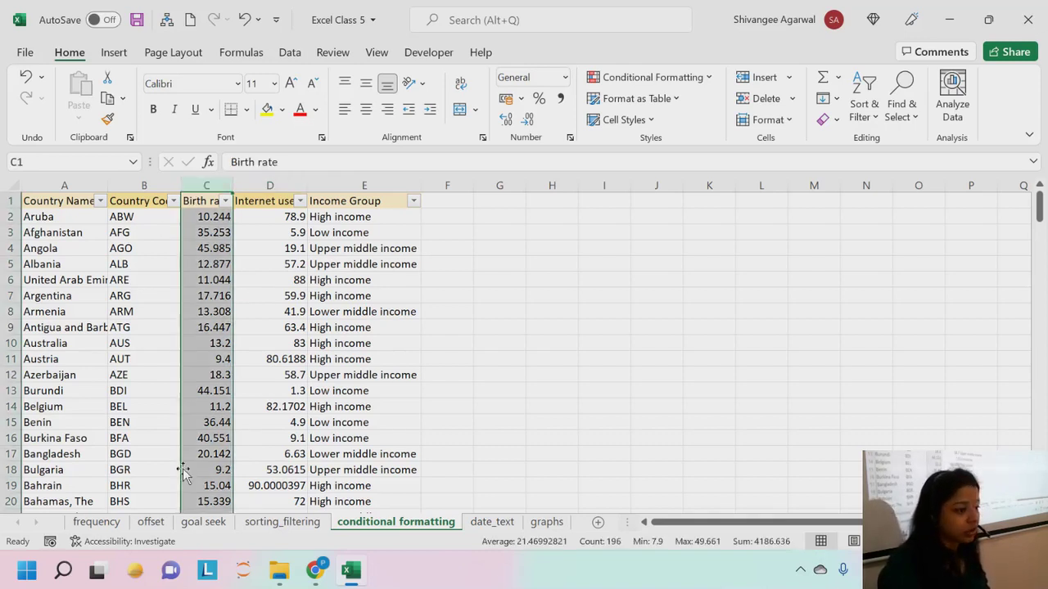
click(657, 85)
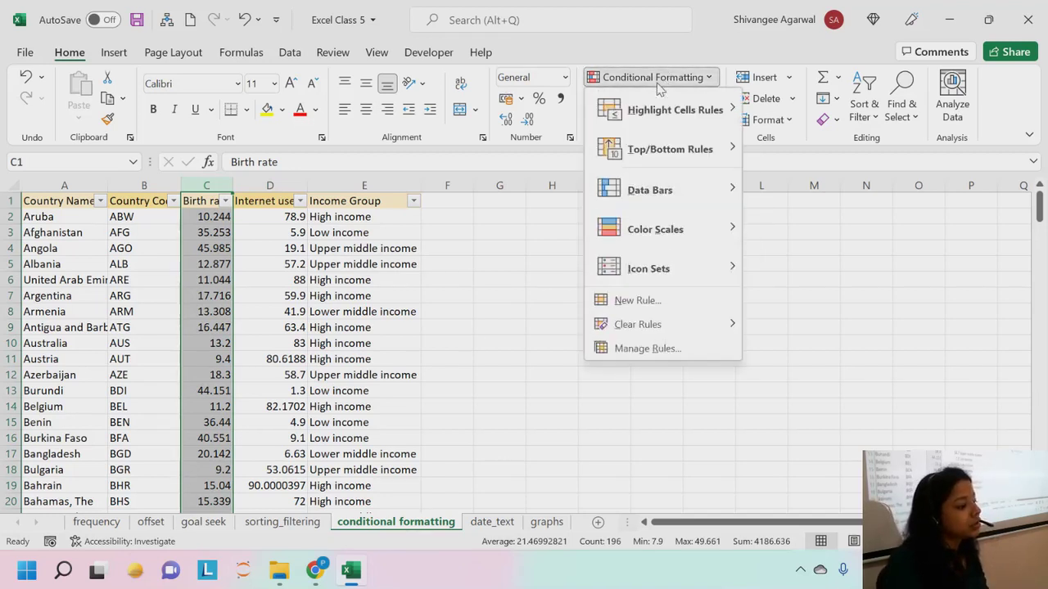
click(634, 301)
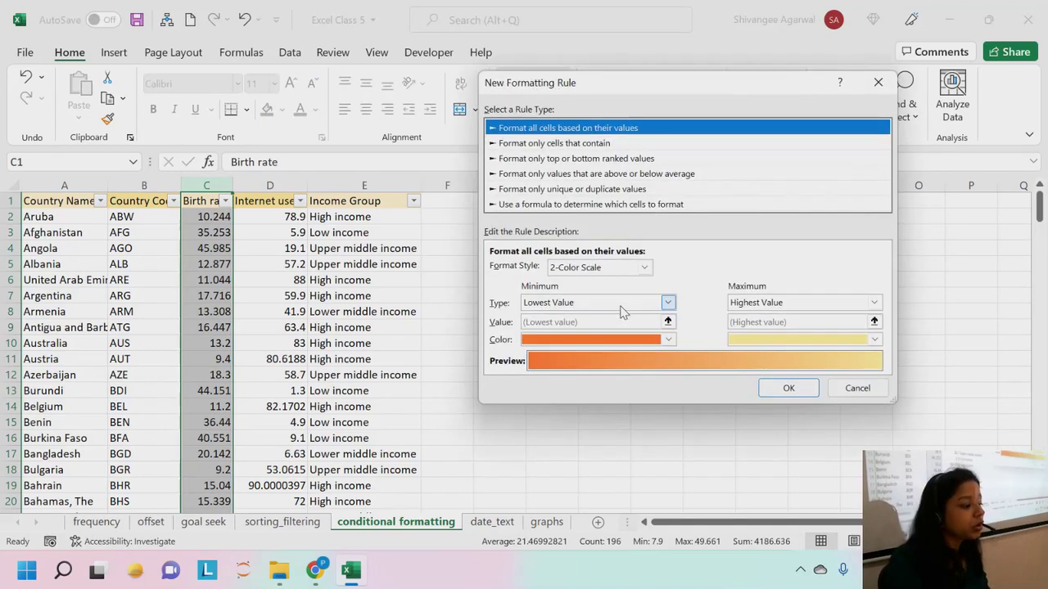
click(544, 145)
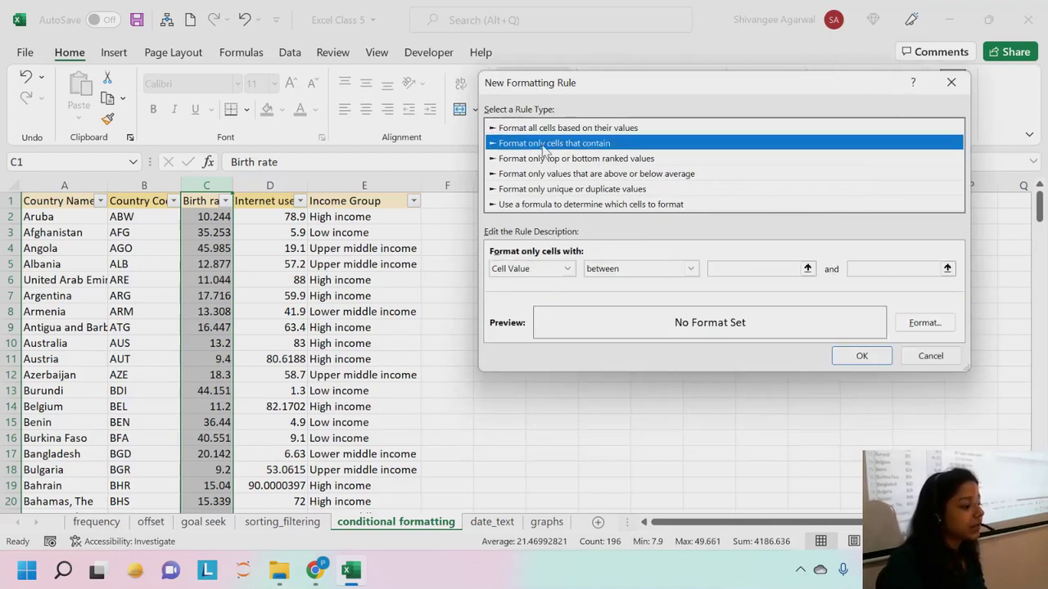
click(690, 268)
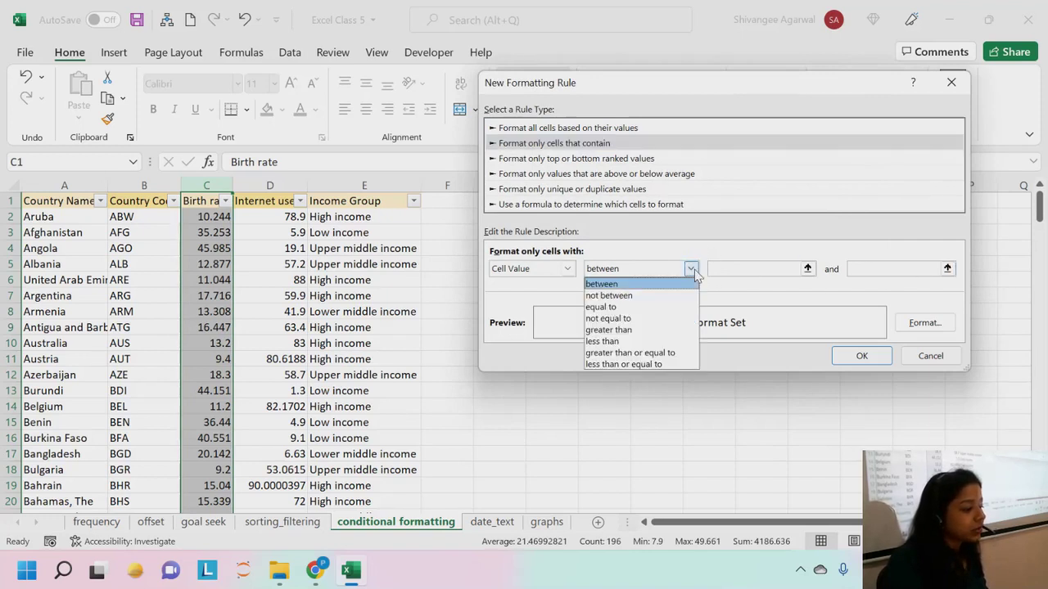
click(608, 330)
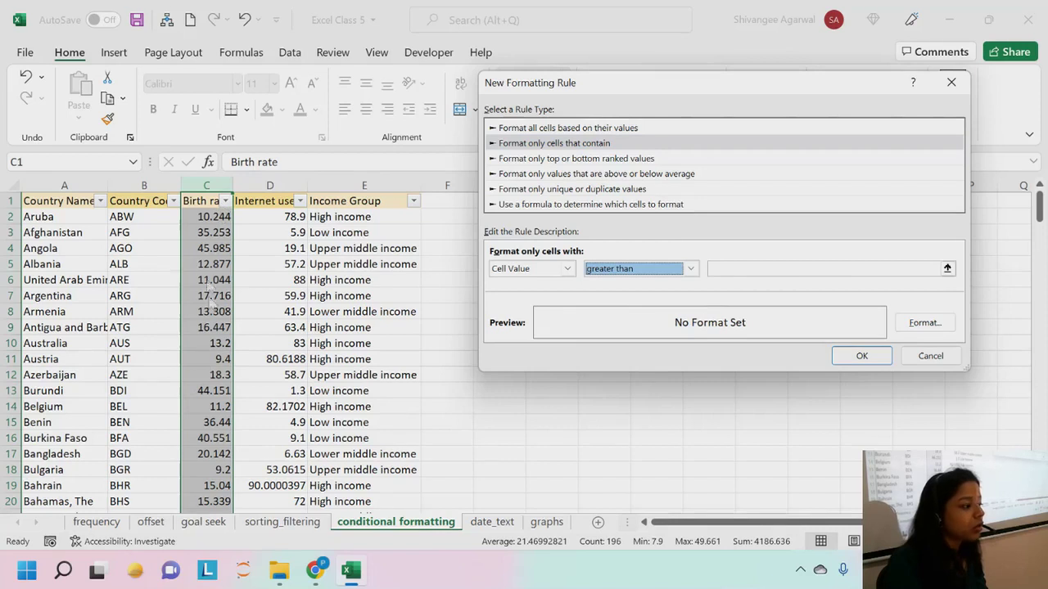
Step: Set the rule's threshold to 50 with a gold fill and save it
click(753, 268)
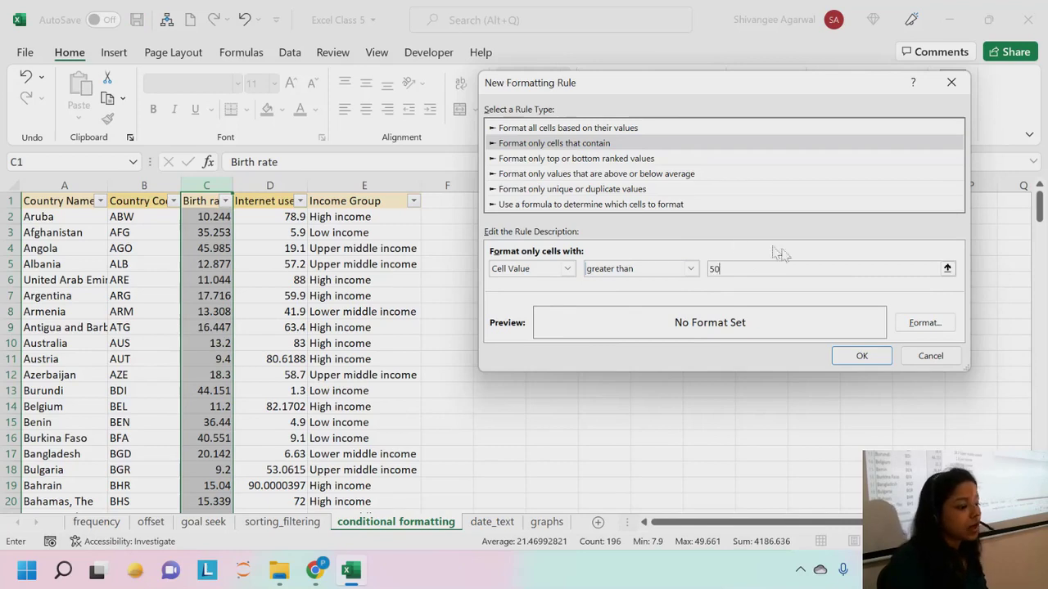
click(925, 323)
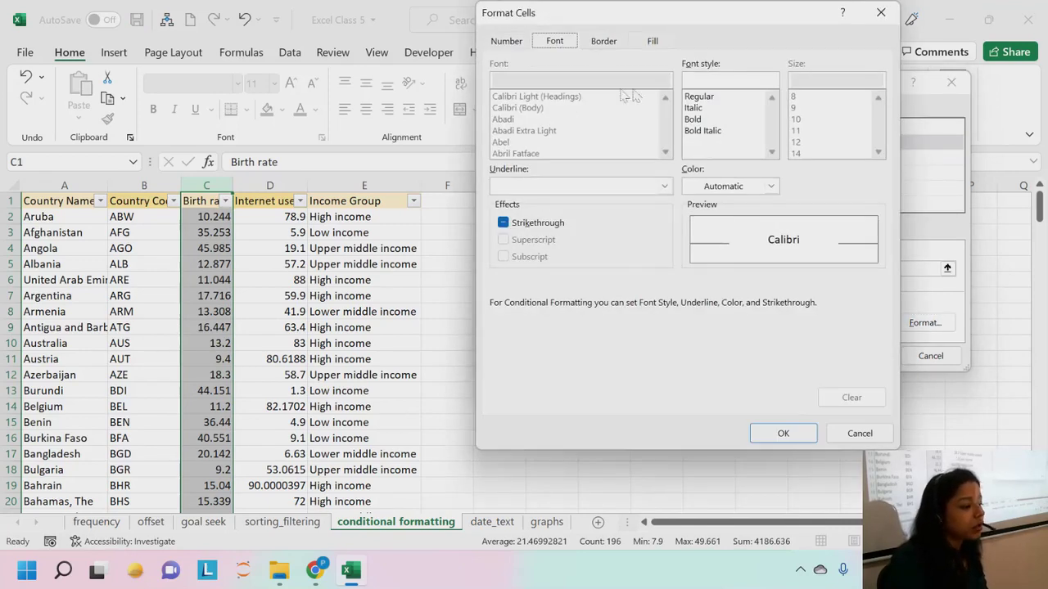
click(652, 41)
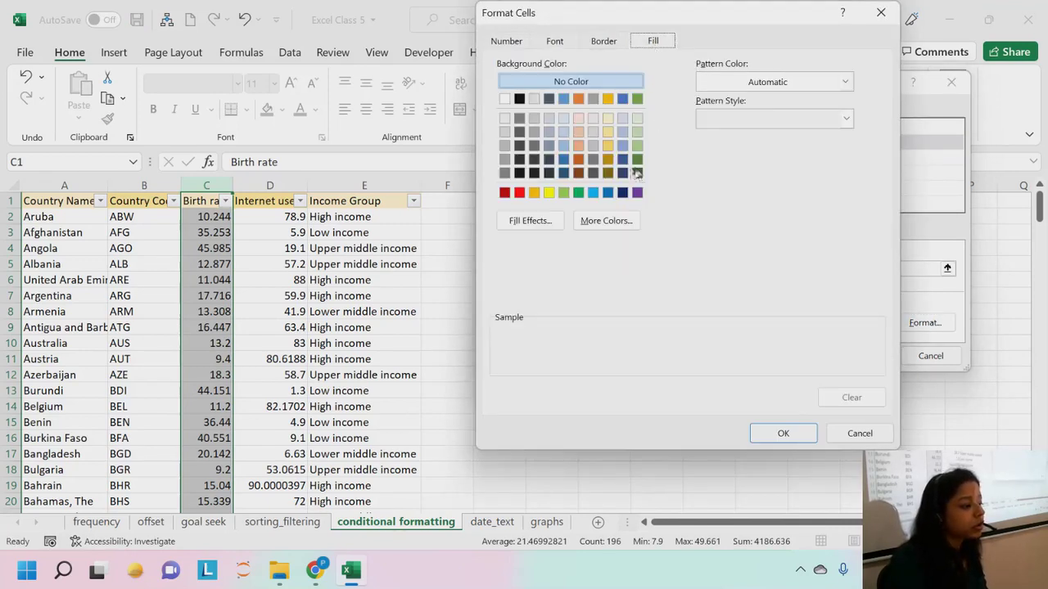
click(533, 193)
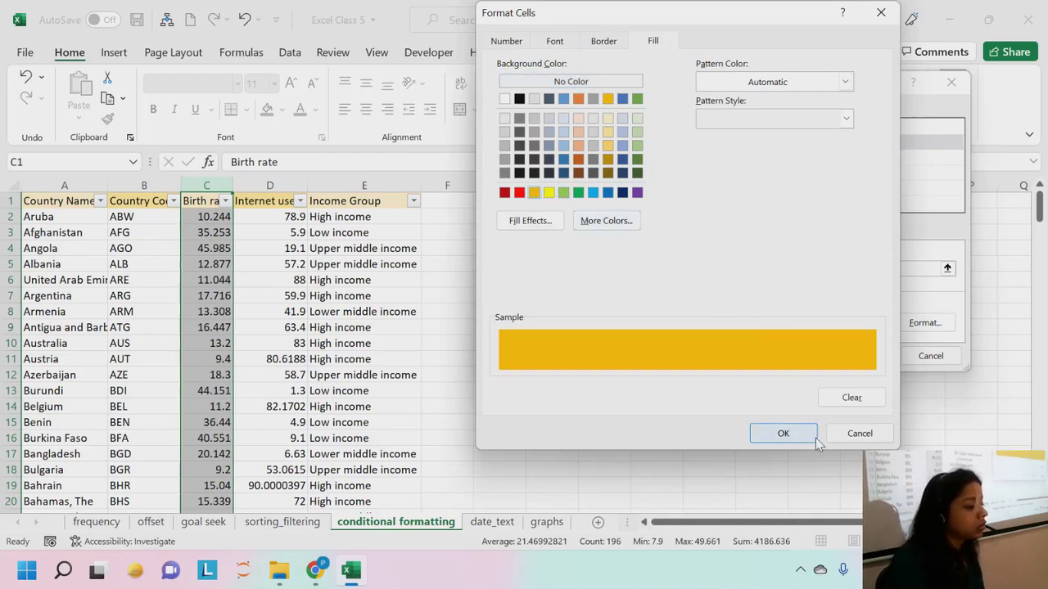
click(781, 434)
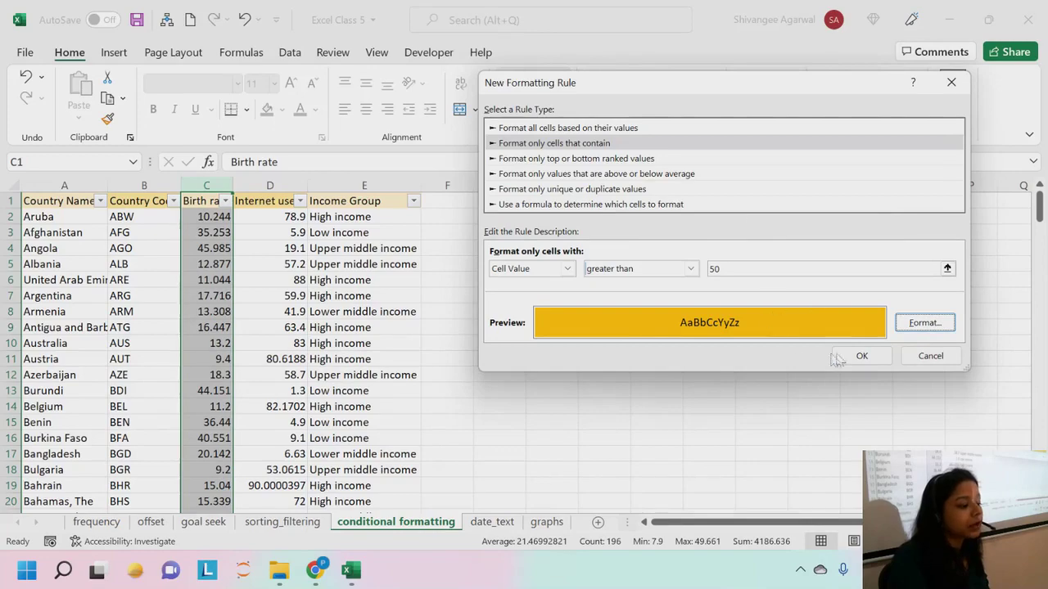
click(861, 355)
Step: Open the Cell Value > 50 rule in the Rules Manager, then close it unchanged
scroll(196, 276, down, 4)
scroll(197, 276, up, 4)
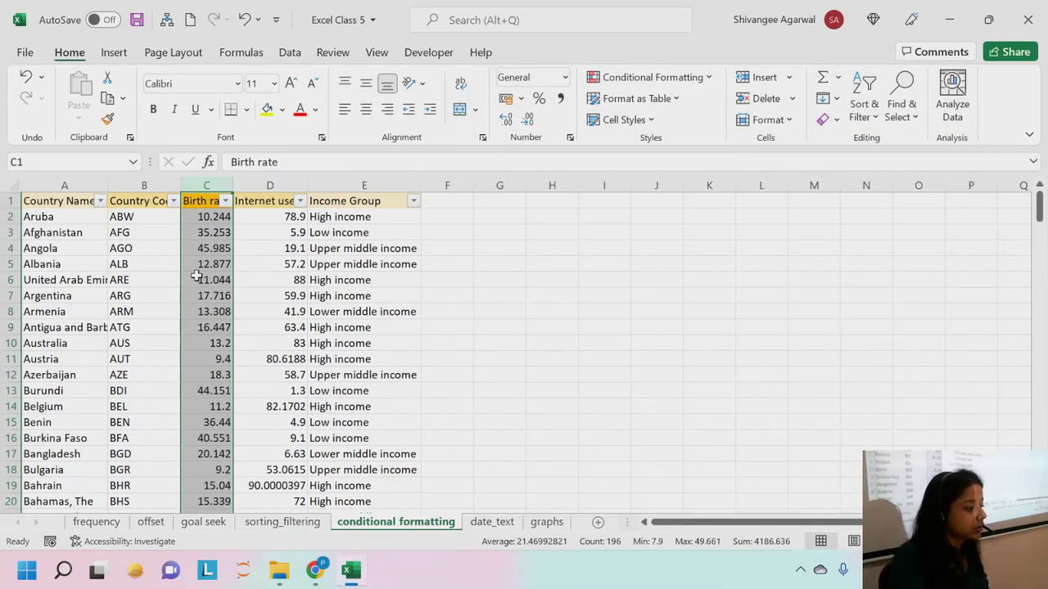
scroll(196, 276, down, 20)
scroll(196, 277, down, 20)
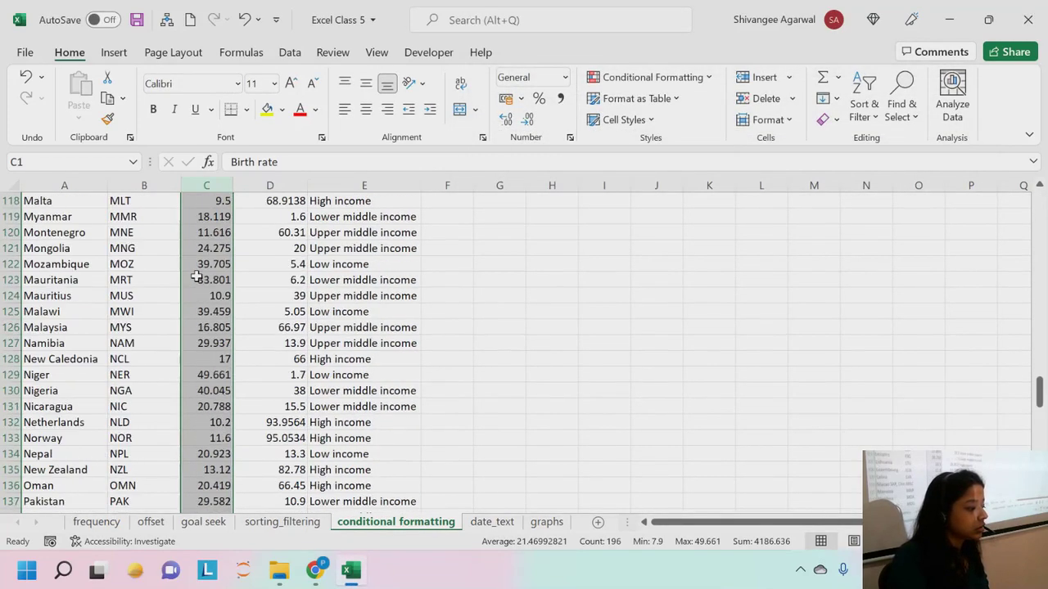
scroll(196, 280, up, 20)
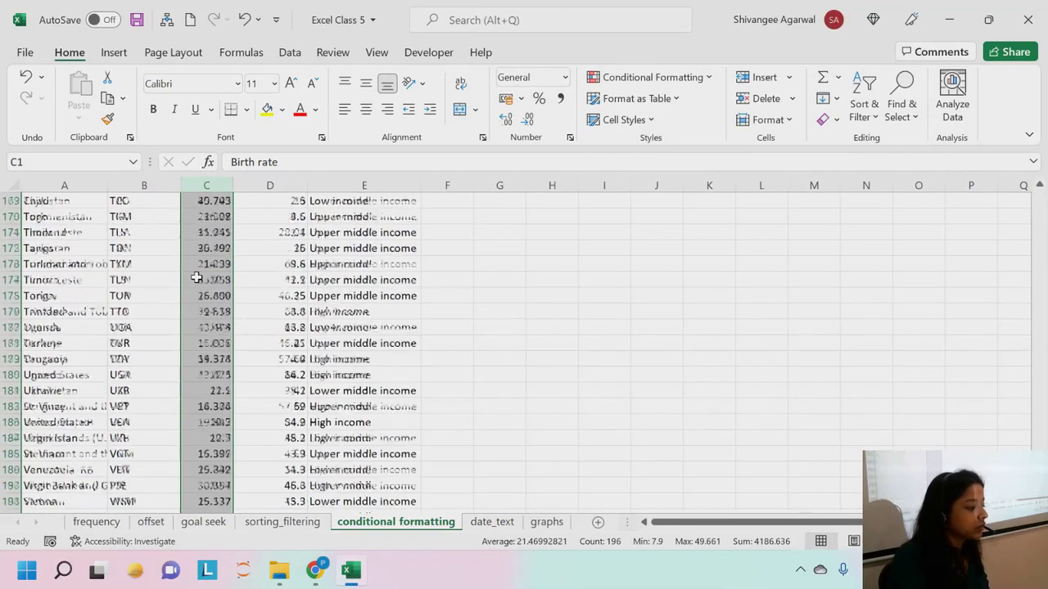
scroll(197, 279, up, 20)
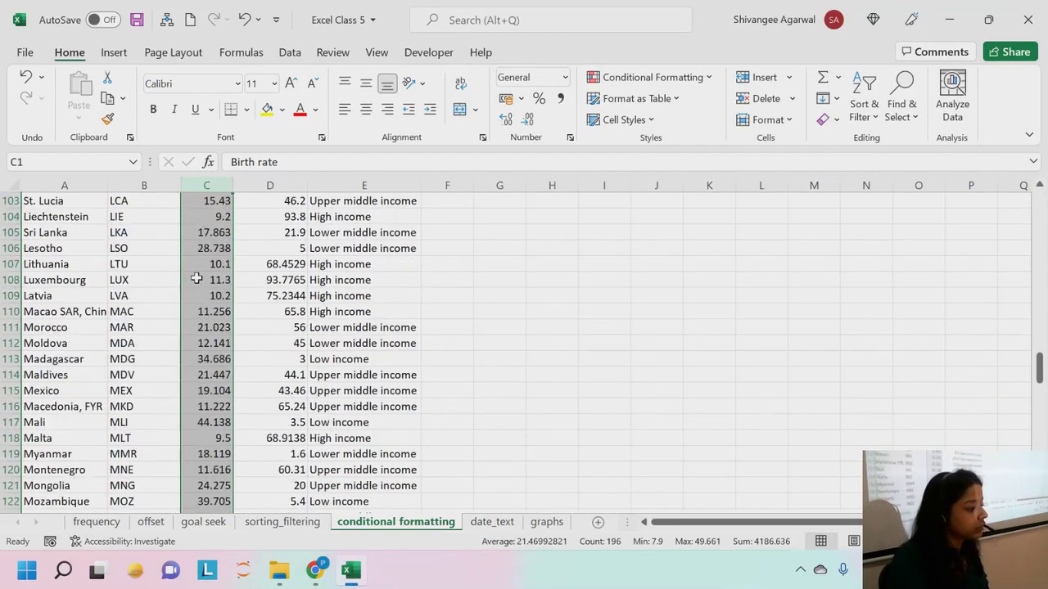
scroll(197, 279, up, 2)
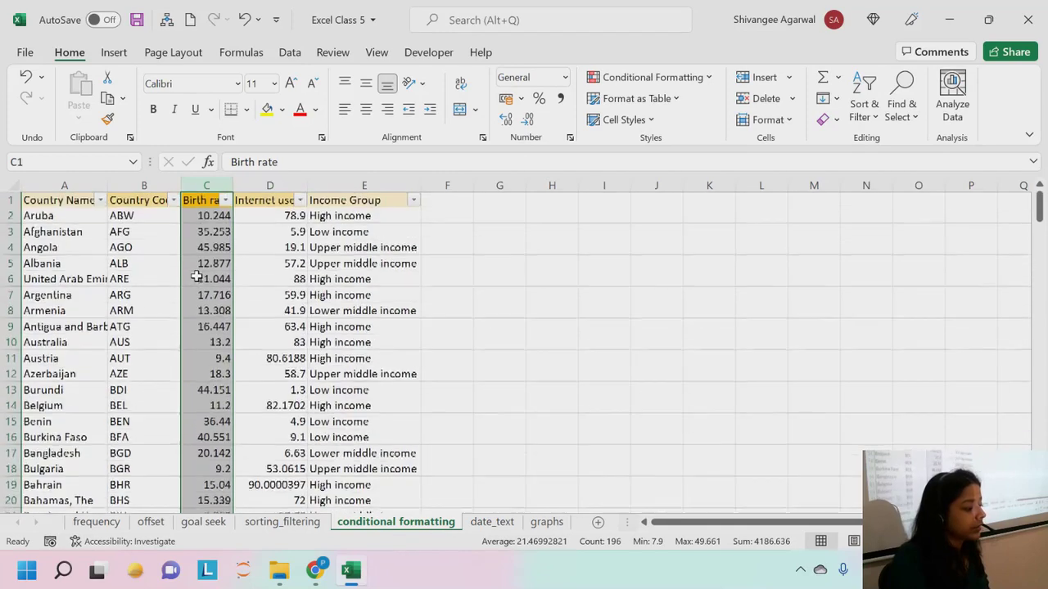
click(637, 85)
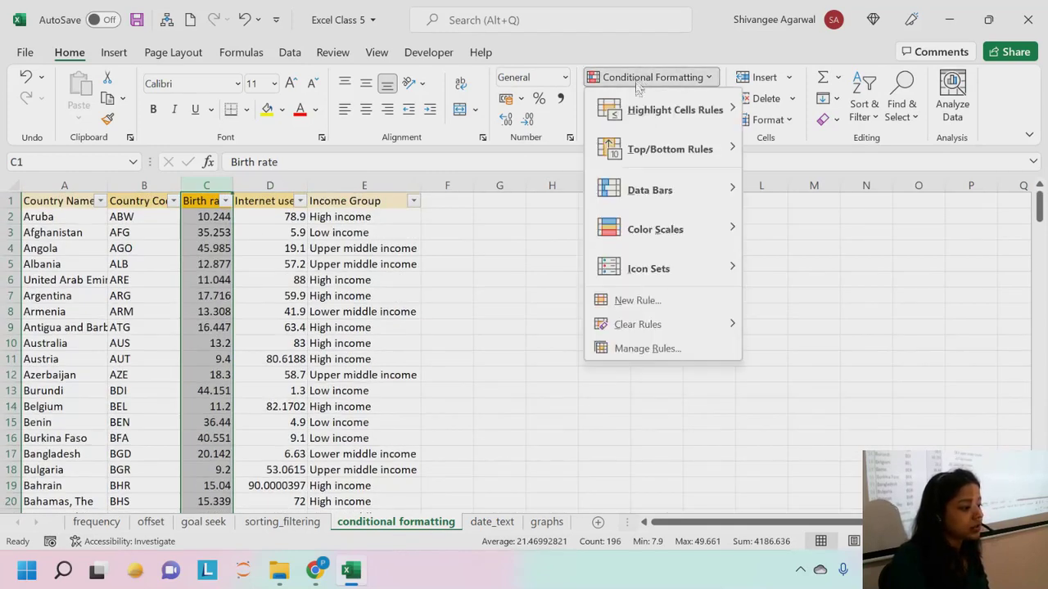
click(655, 349)
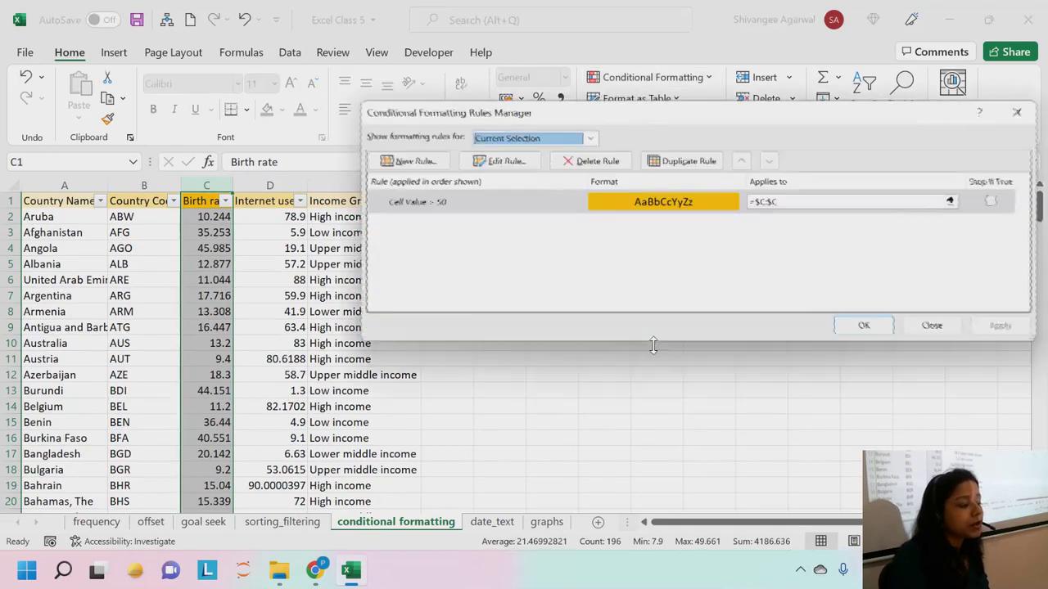
click(469, 205)
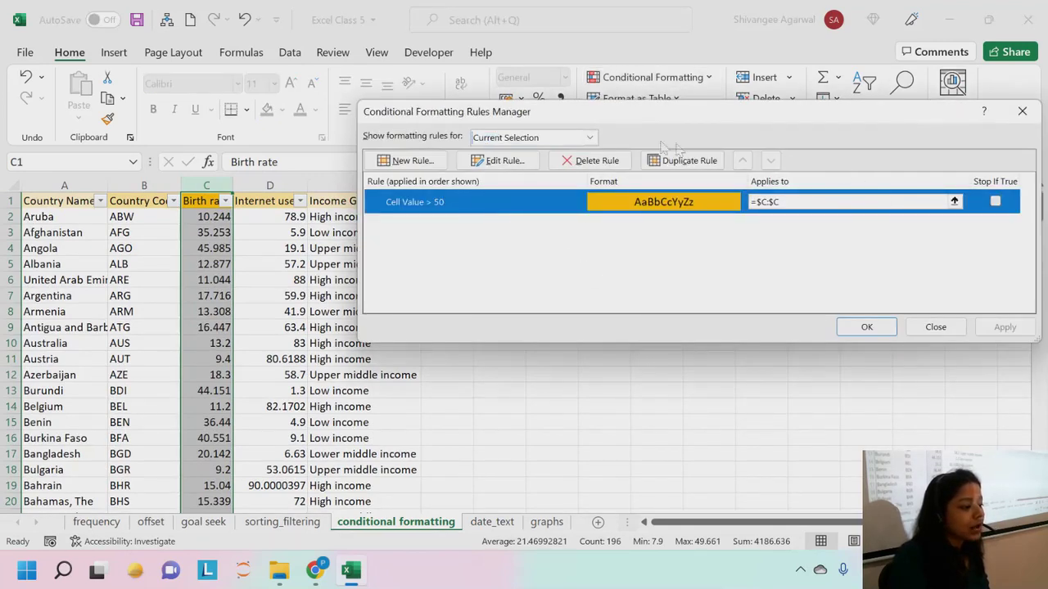
click(500, 160)
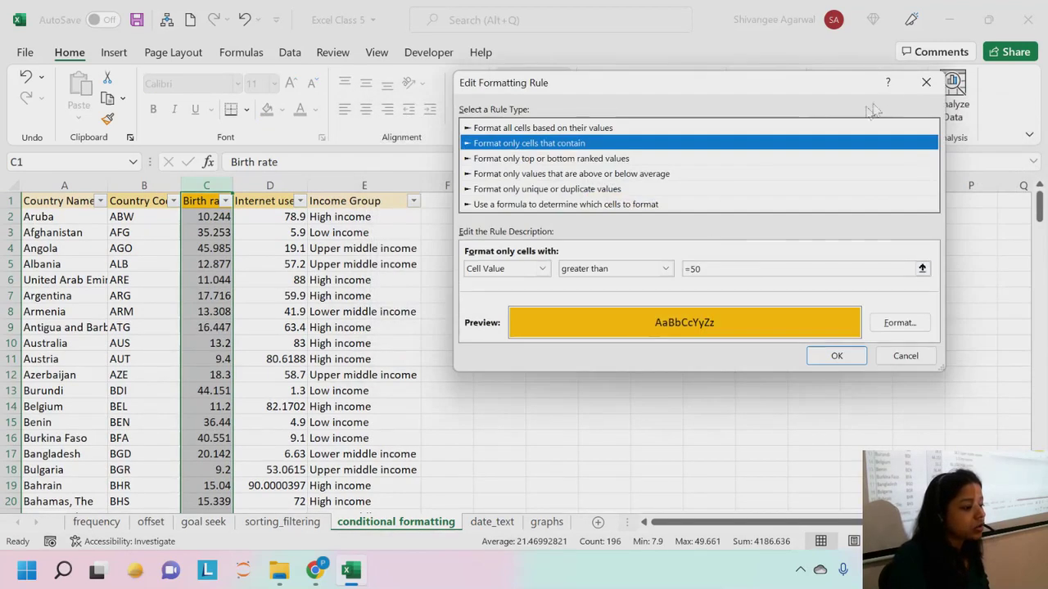
click(926, 81)
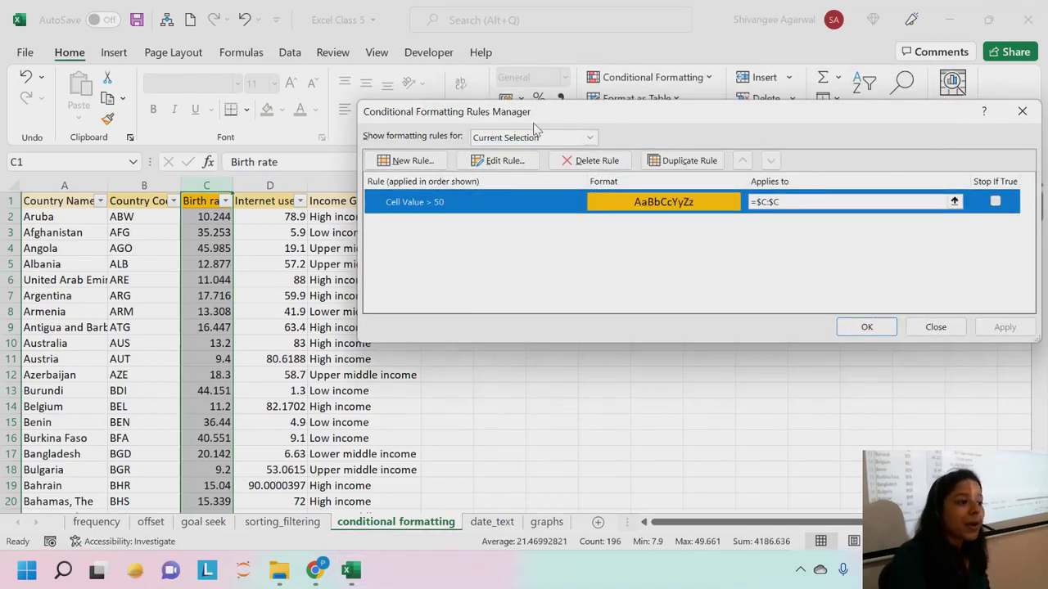
click(1021, 110)
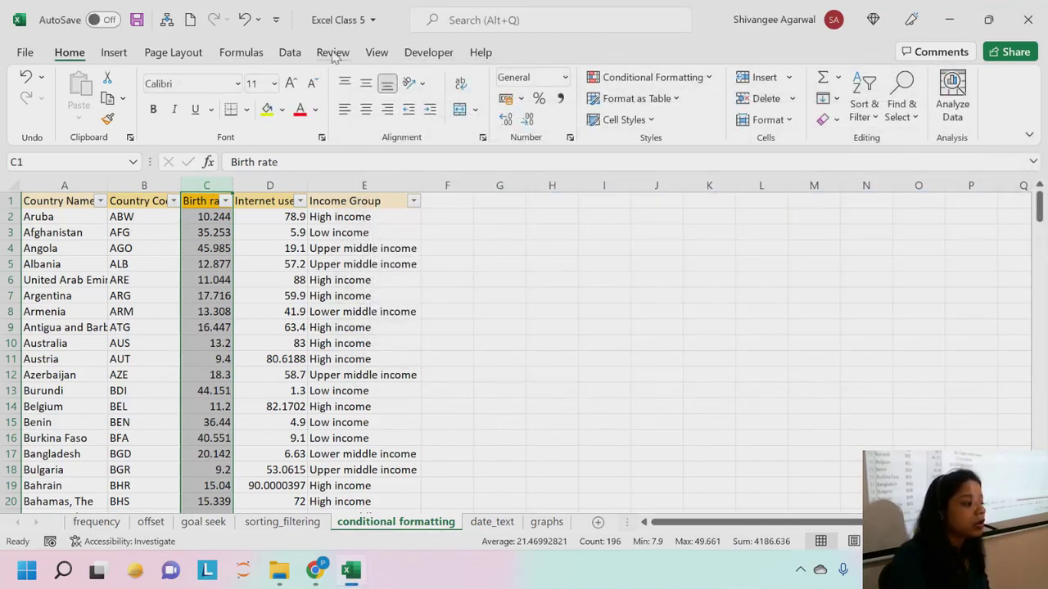
Step: Edit the Birth rate rule's threshold from 50 to 40 and apply it
click(664, 77)
click(635, 348)
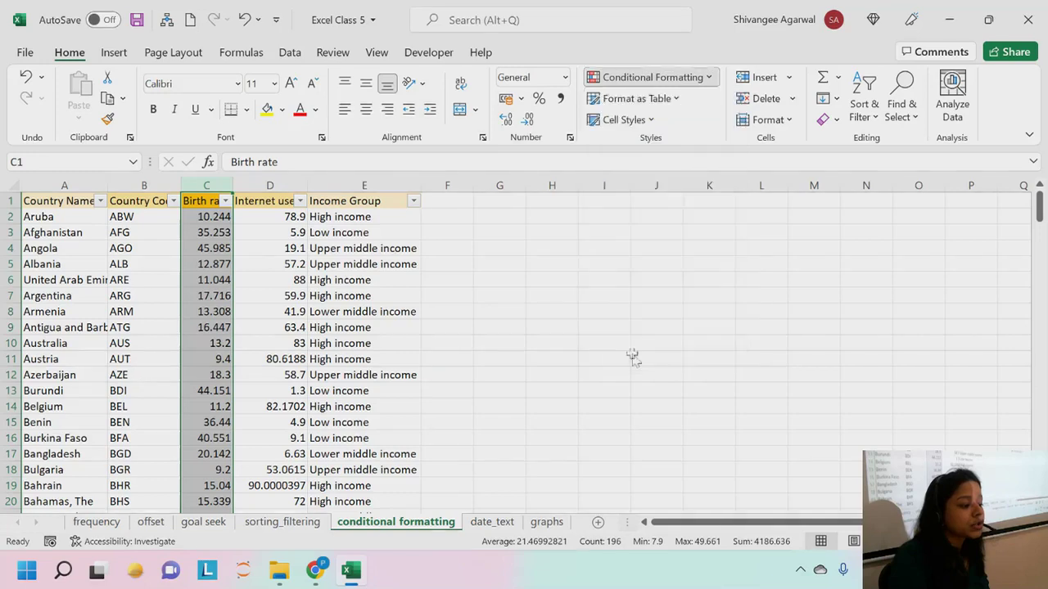
click(468, 204)
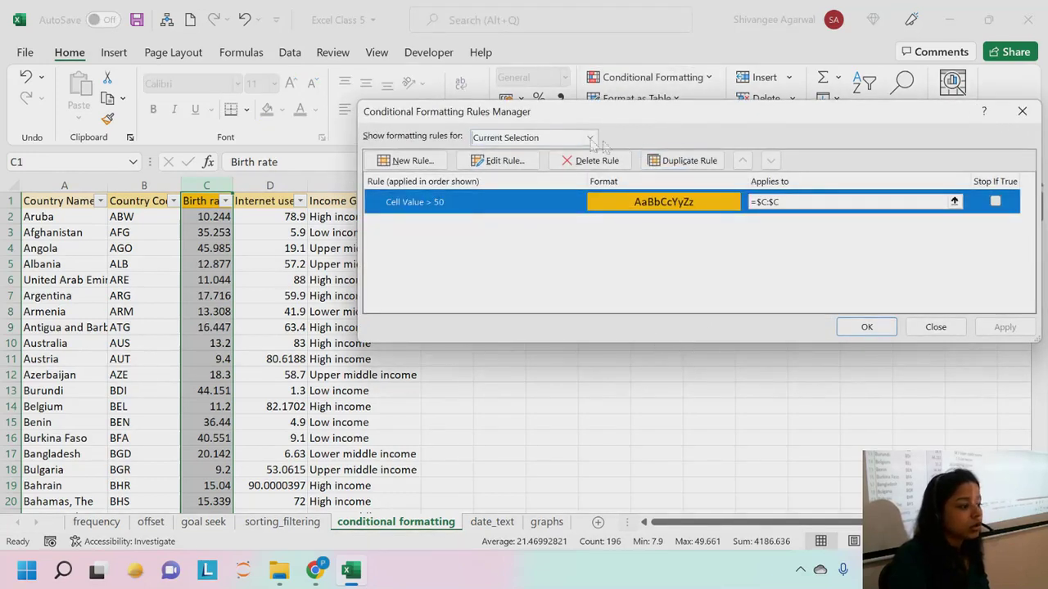
click(498, 160)
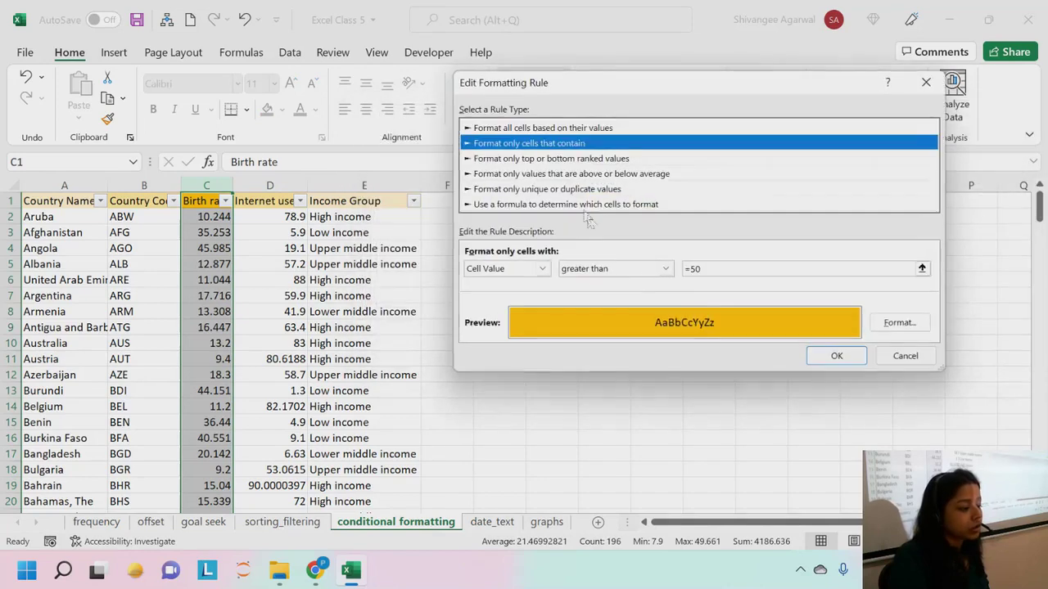
double_click(725, 265)
key(BackSpace)
key(BackSpace)
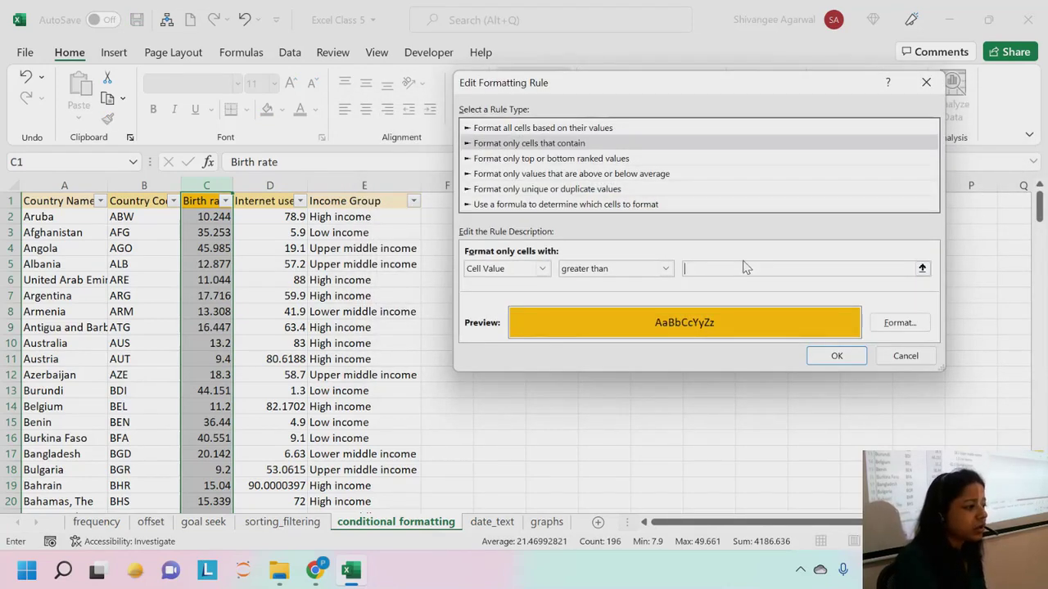
text(40)
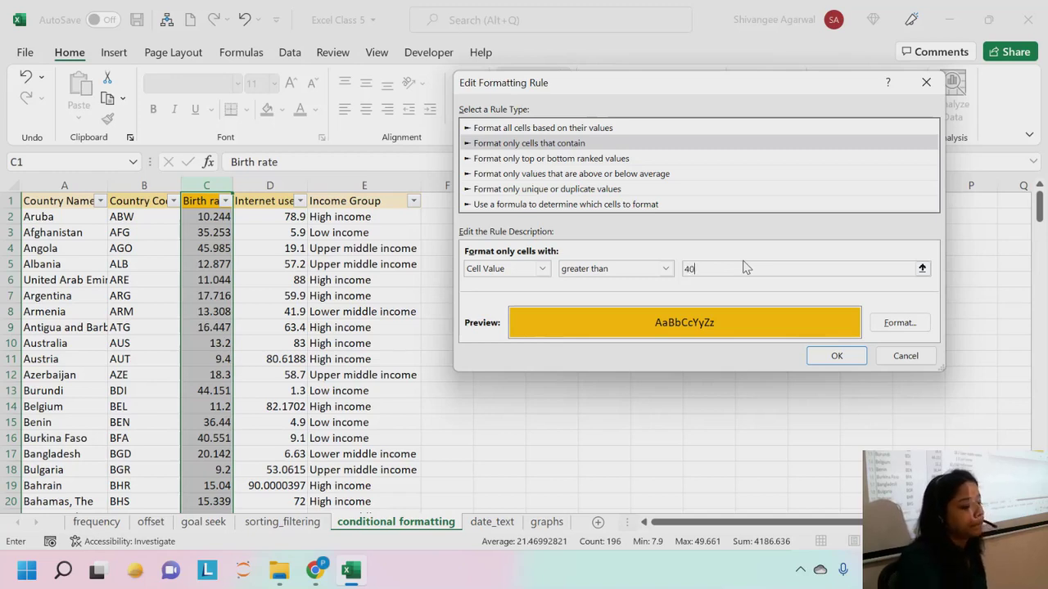
click(821, 365)
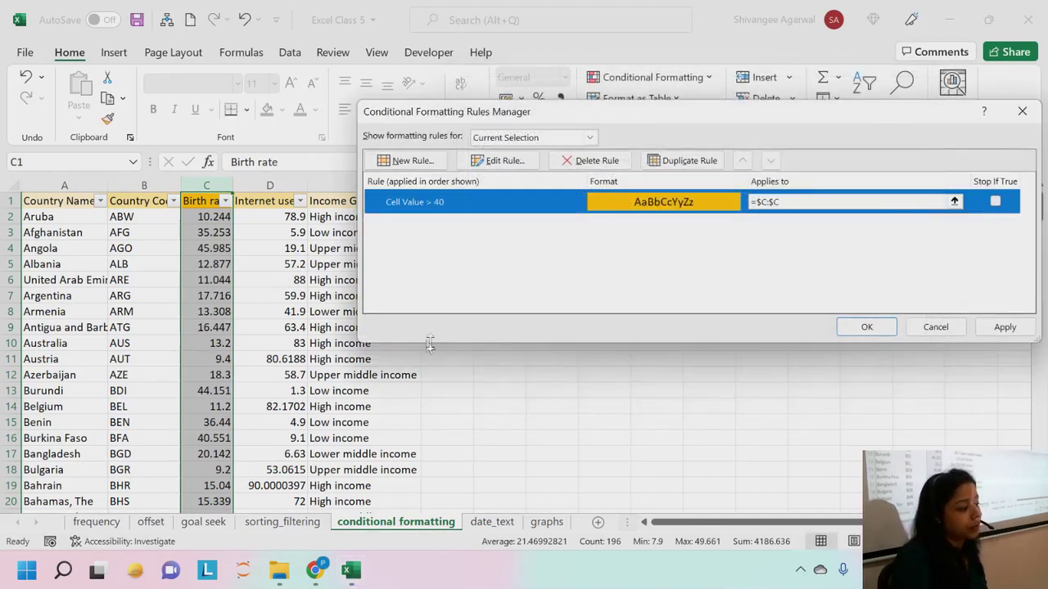
click(980, 329)
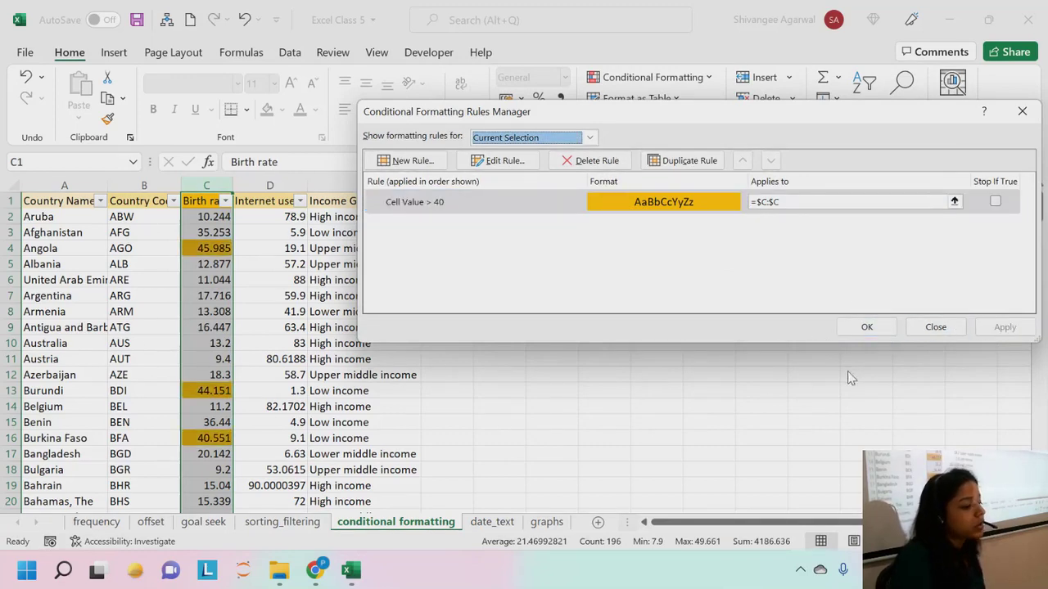
click(866, 327)
scroll(211, 326, down, 20)
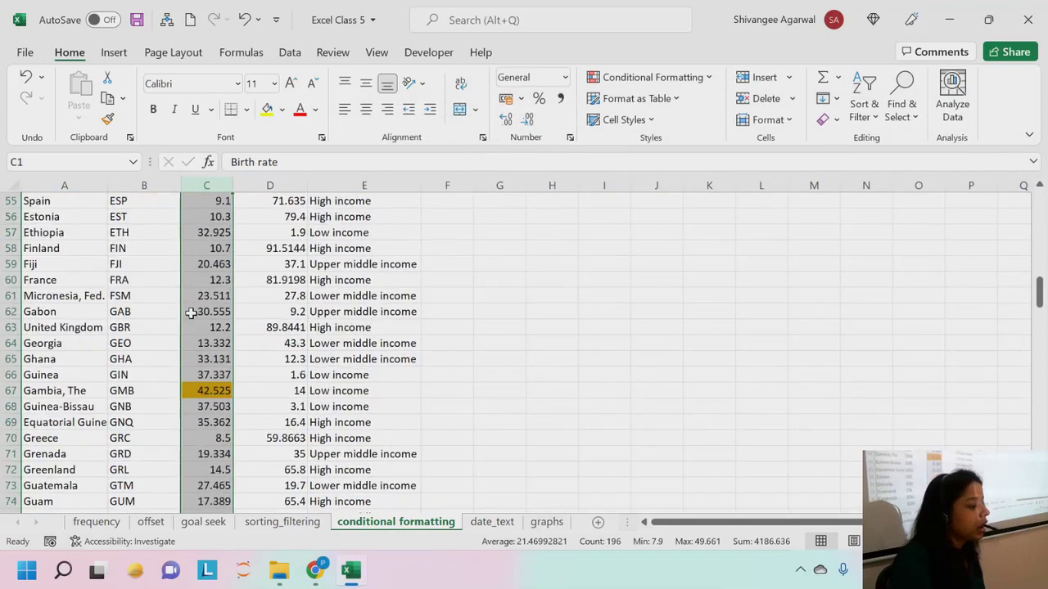
scroll(191, 313, down, 9)
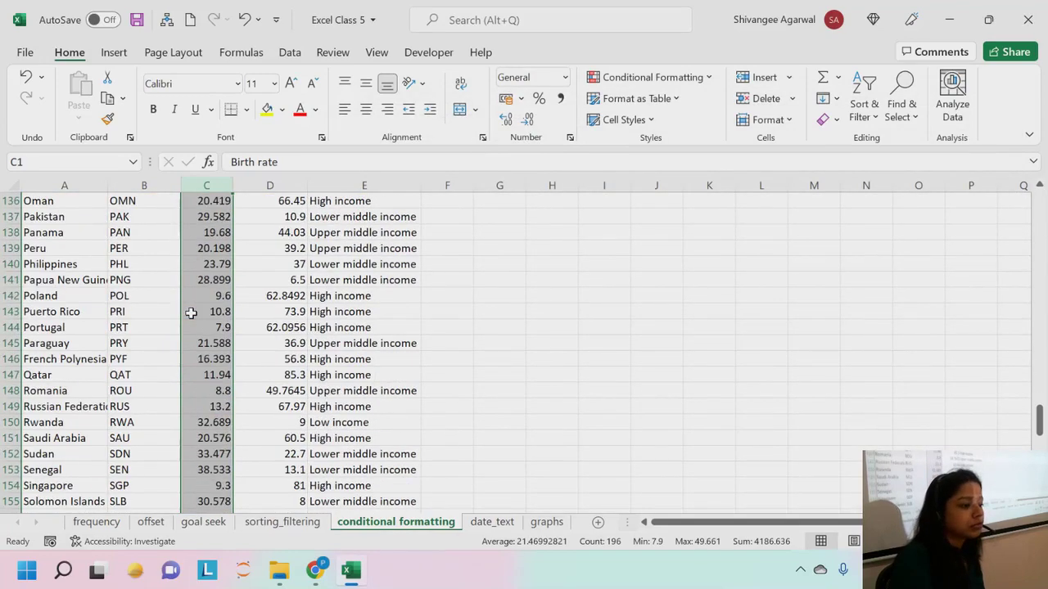
scroll(191, 313, down, 8)
click(203, 298)
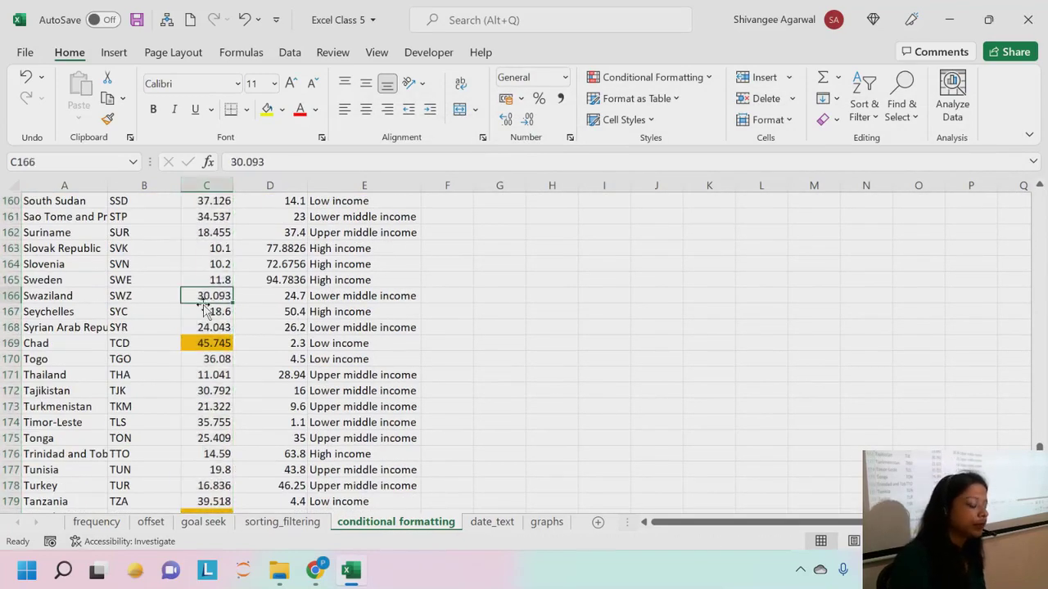
key(ctrl+Up)
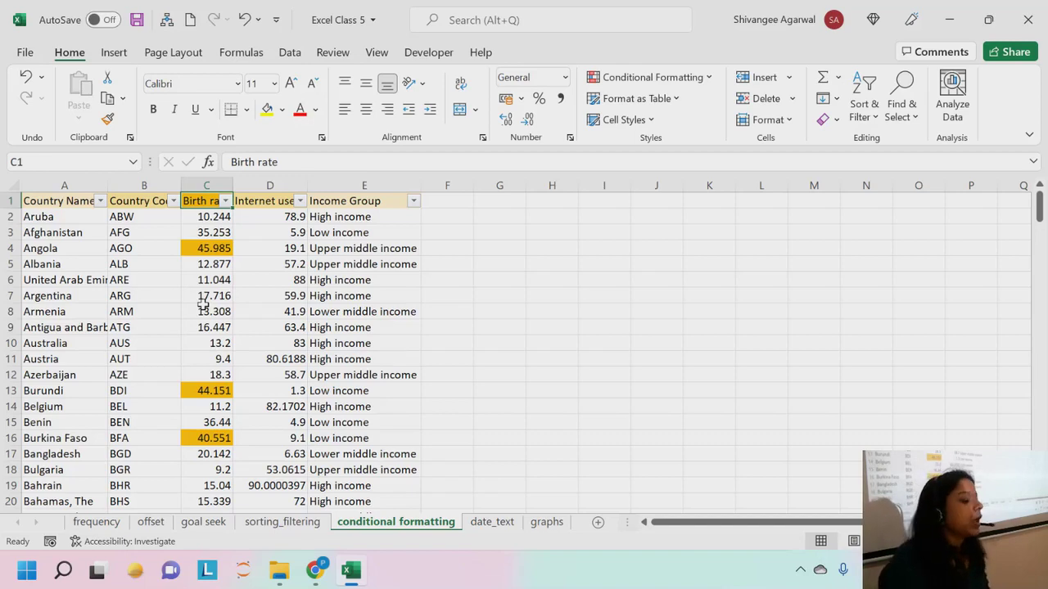
click(495, 523)
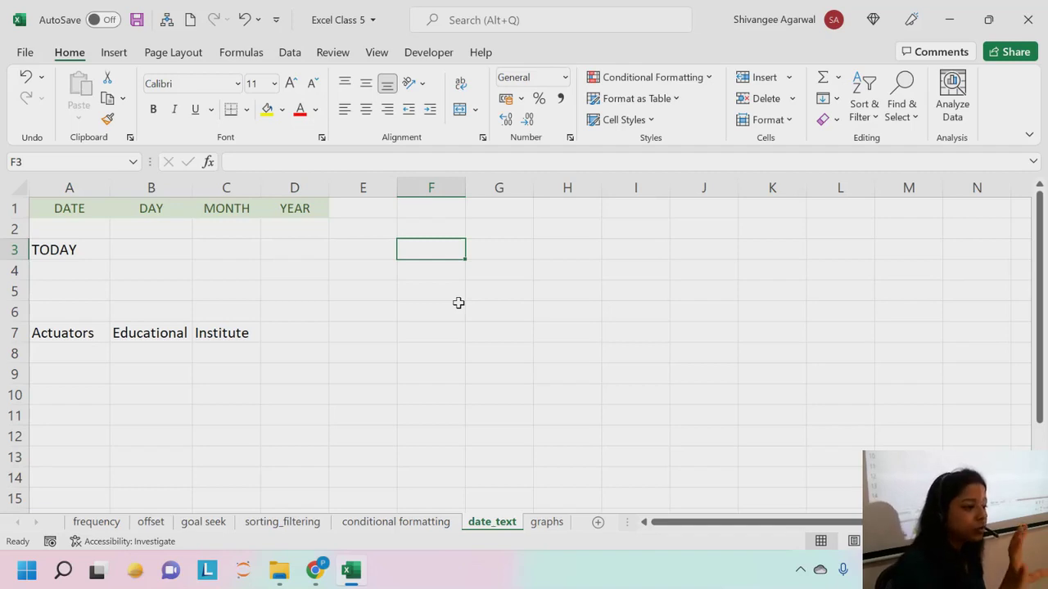
click(73, 226)
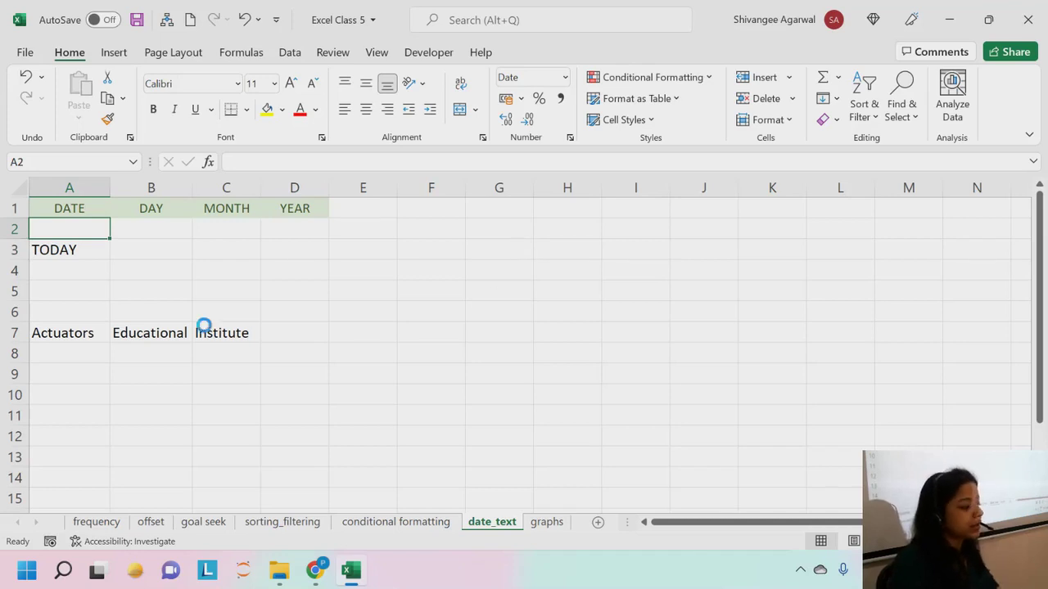
Step: Enter =TODAY() in cell A2 of the date_text sheet and reselect A2
scroll(436, 297, up, 1)
scroll(462, 298, up, 1)
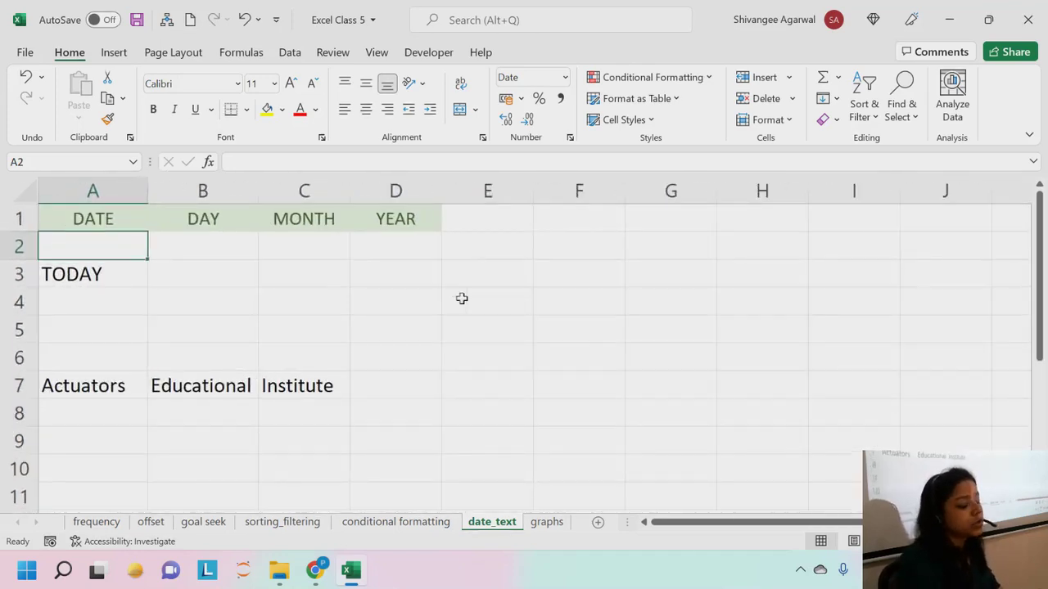
text(=TO)
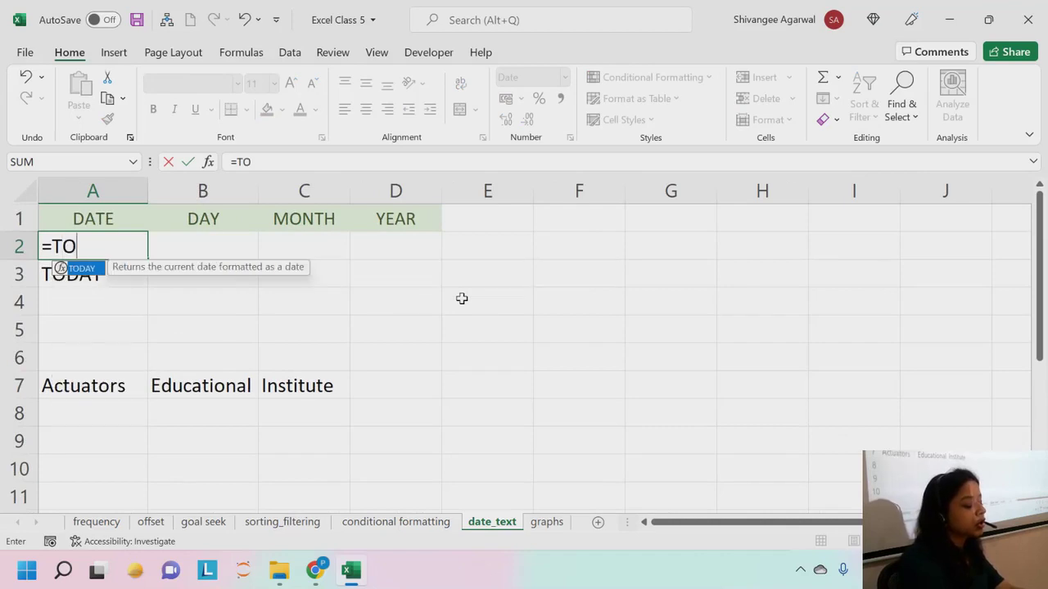
text(DAY)
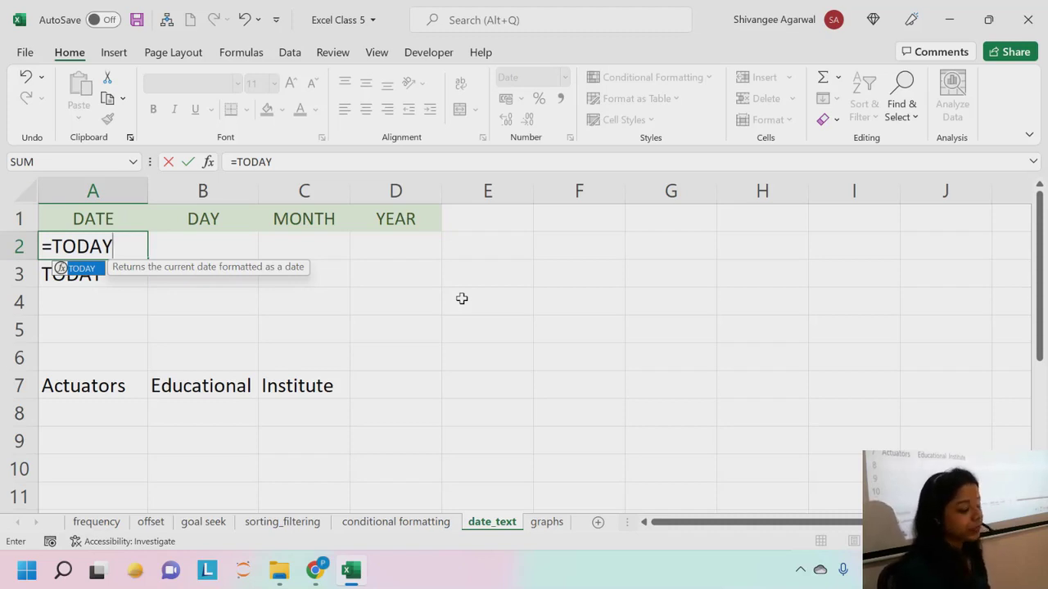
text(())
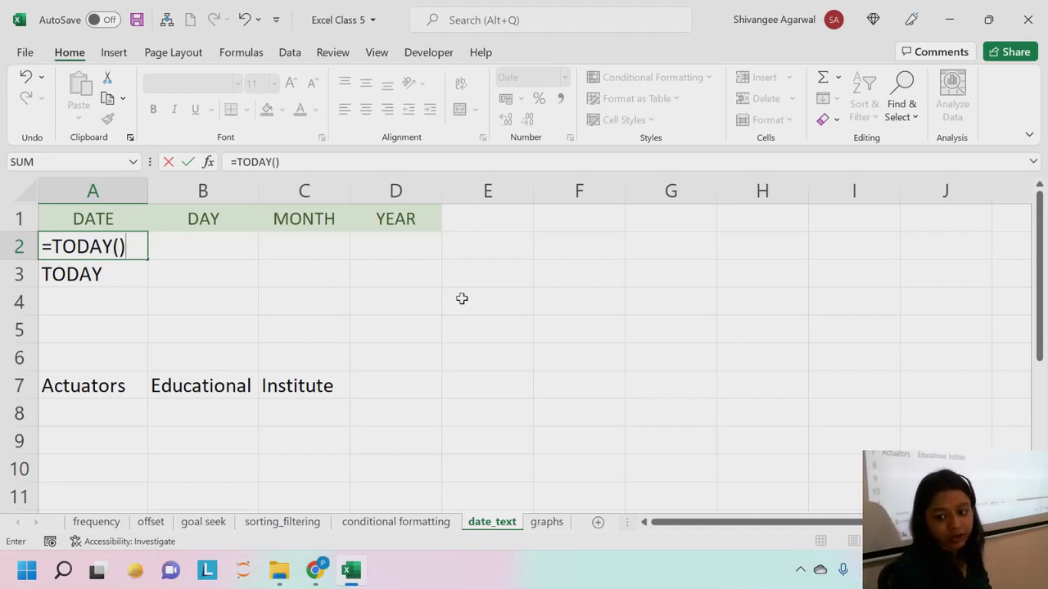
key(Return)
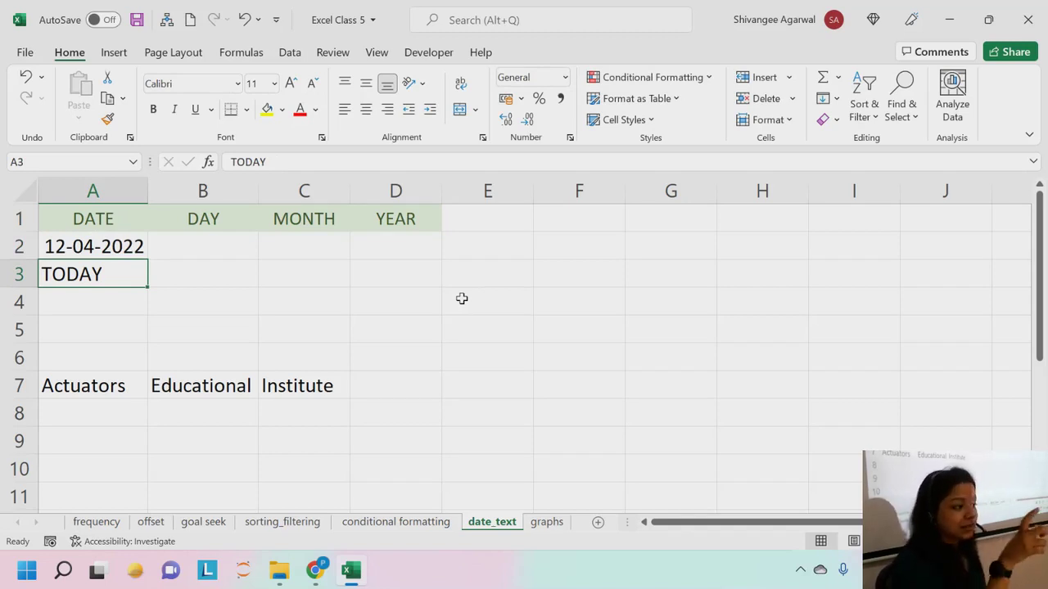
key(Up)
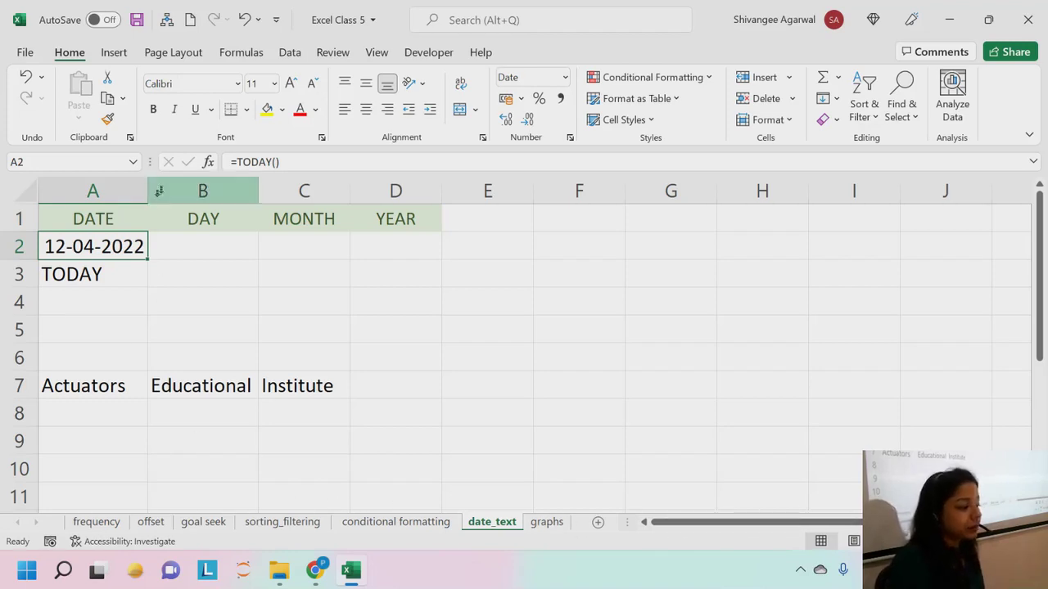
Step: Open Format Cells for cell A2 and move the dialog aside to see the sheet
right_click(125, 256)
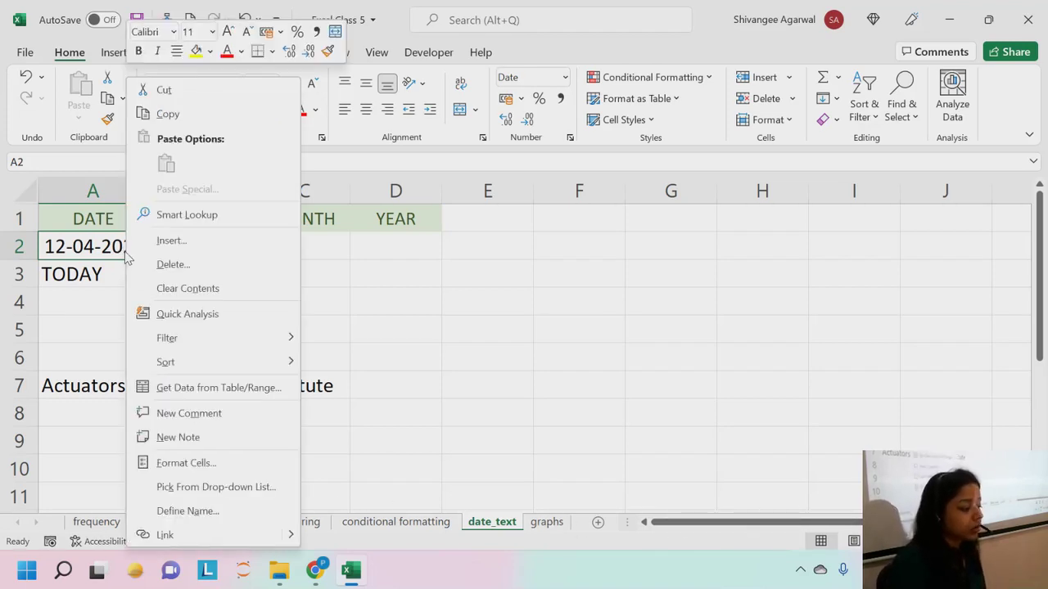
click(209, 471)
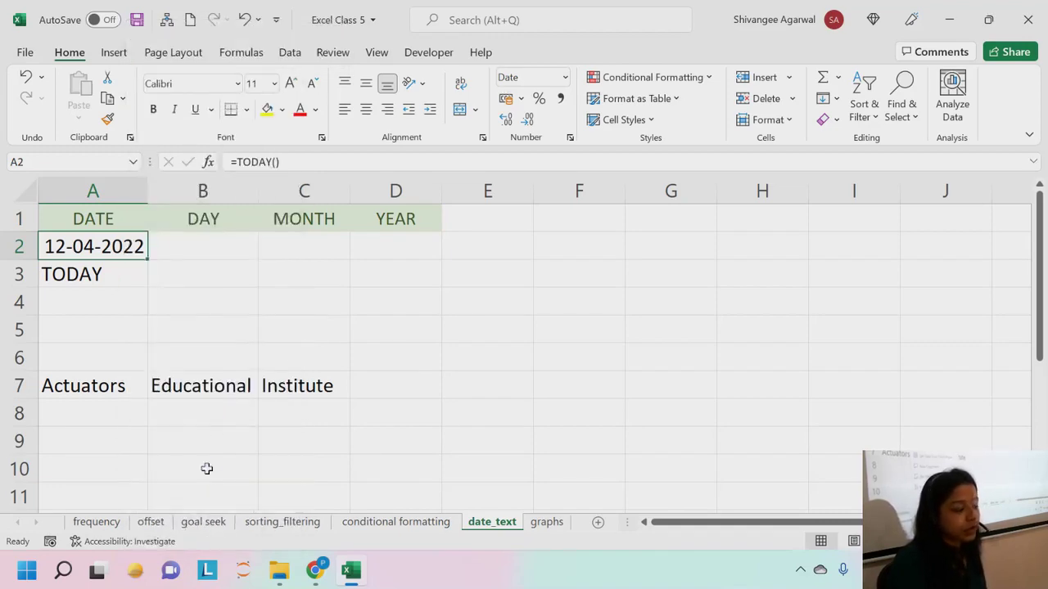
drag(198, 145, 523, 43)
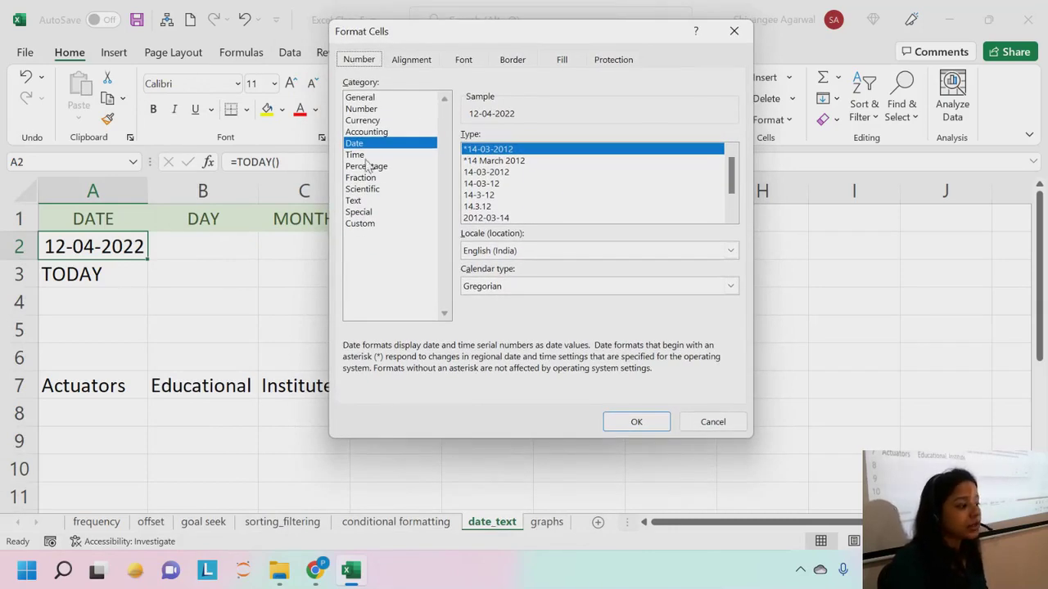
scroll(495, 199, down, 1)
scroll(495, 199, up, 1)
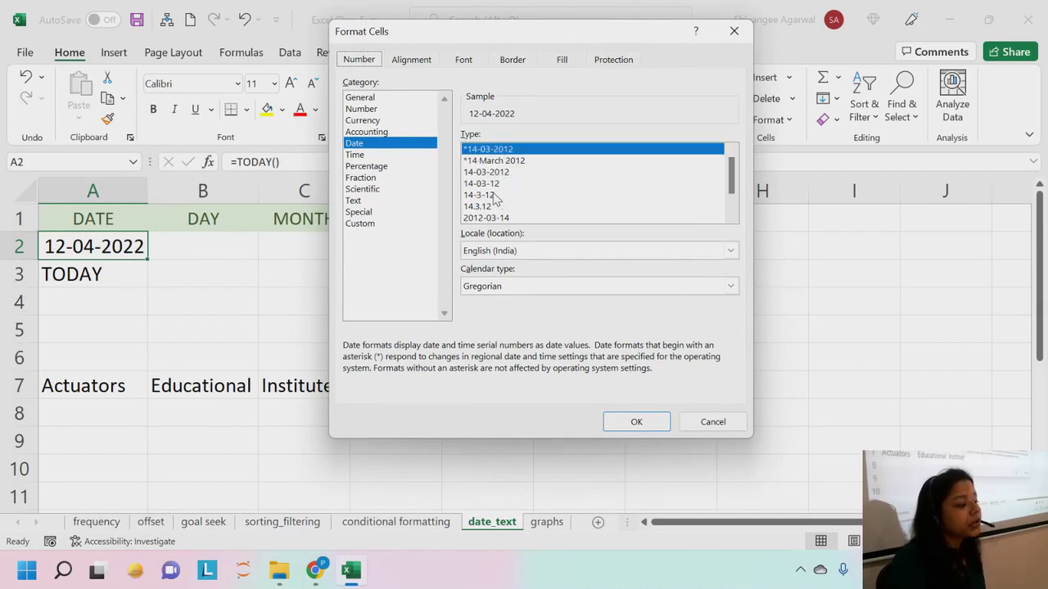
scroll(493, 197, down, 1)
scroll(496, 196, up, 1)
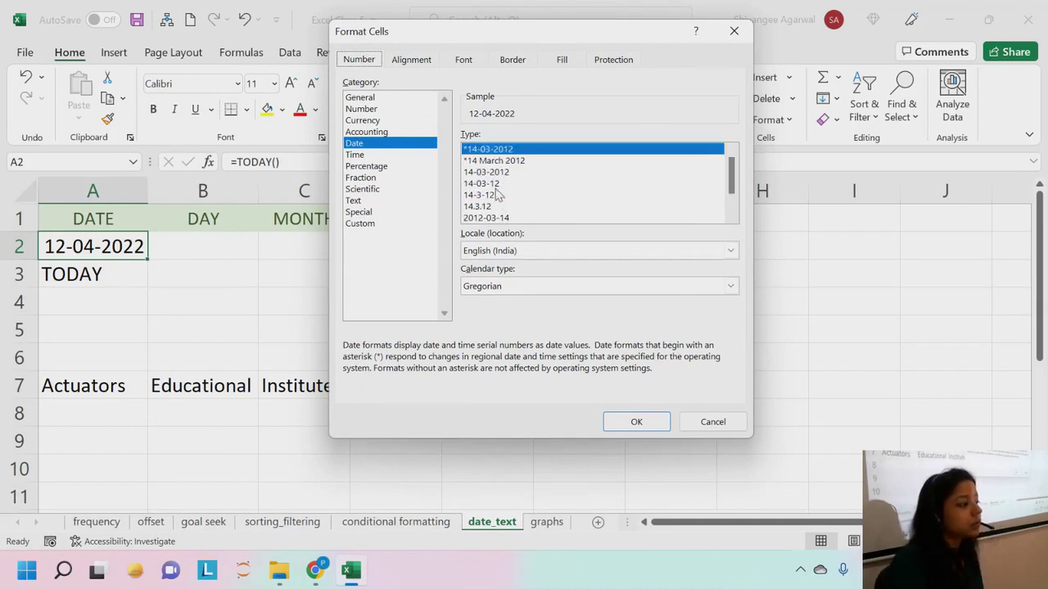
scroll(501, 192, down, 1)
scroll(501, 193, up, 1)
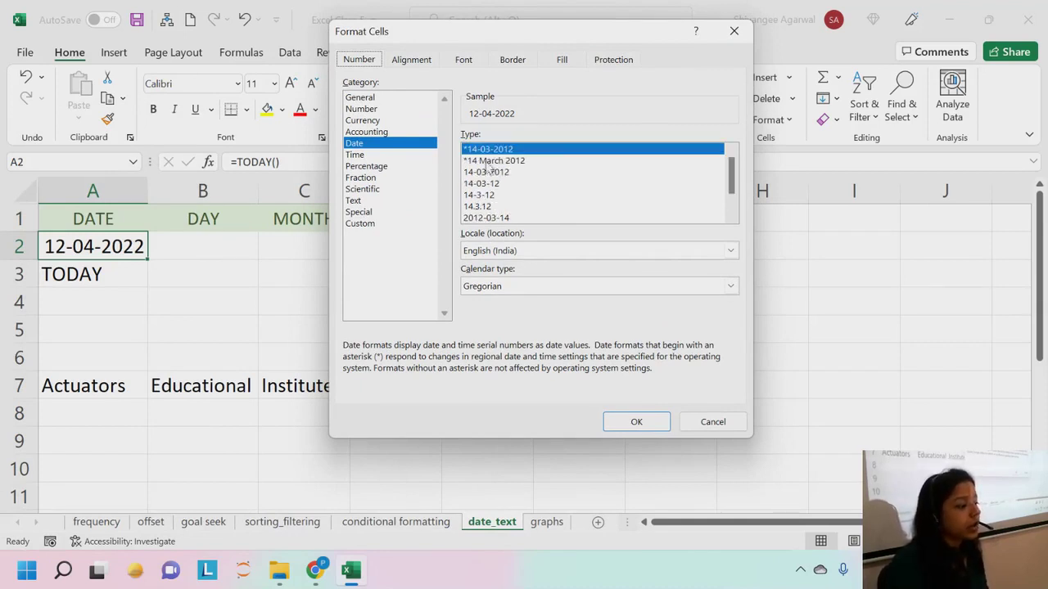
Step: Preview several Date types and choose the 14-3-12 short date style
click(484, 161)
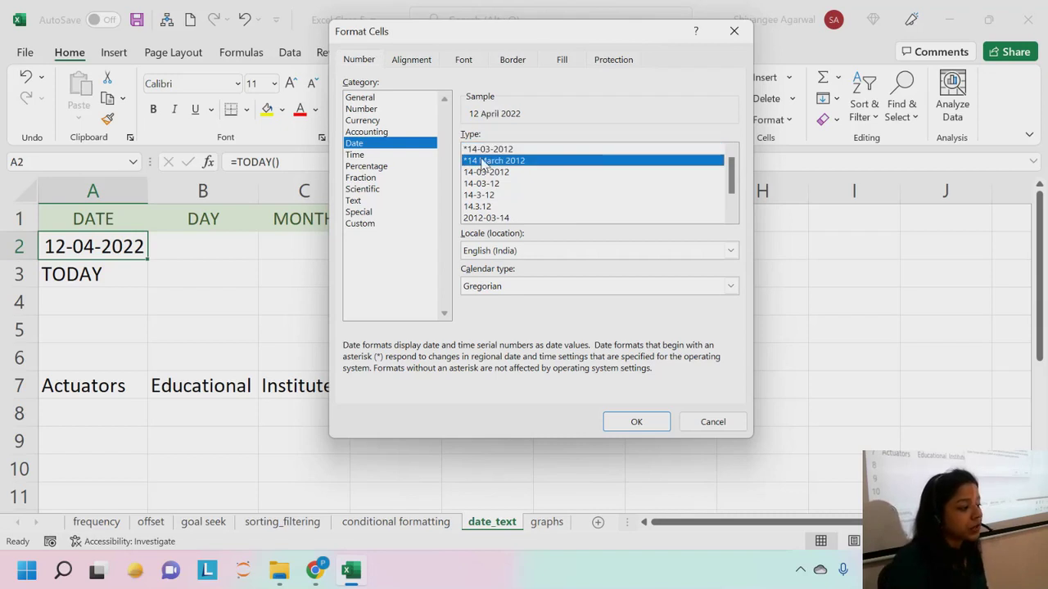
click(506, 173)
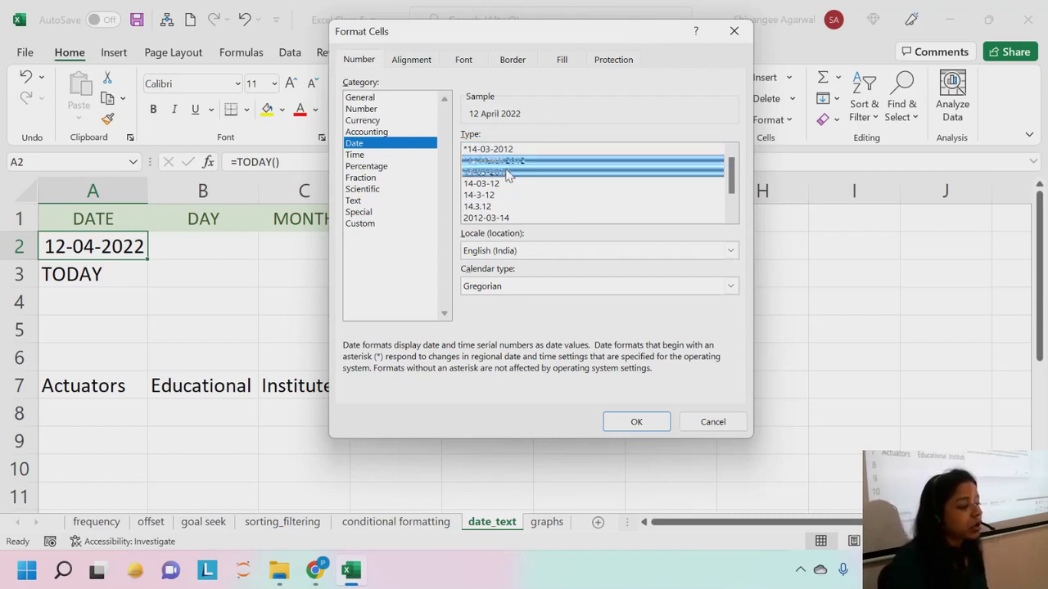
scroll(504, 199, down, 1)
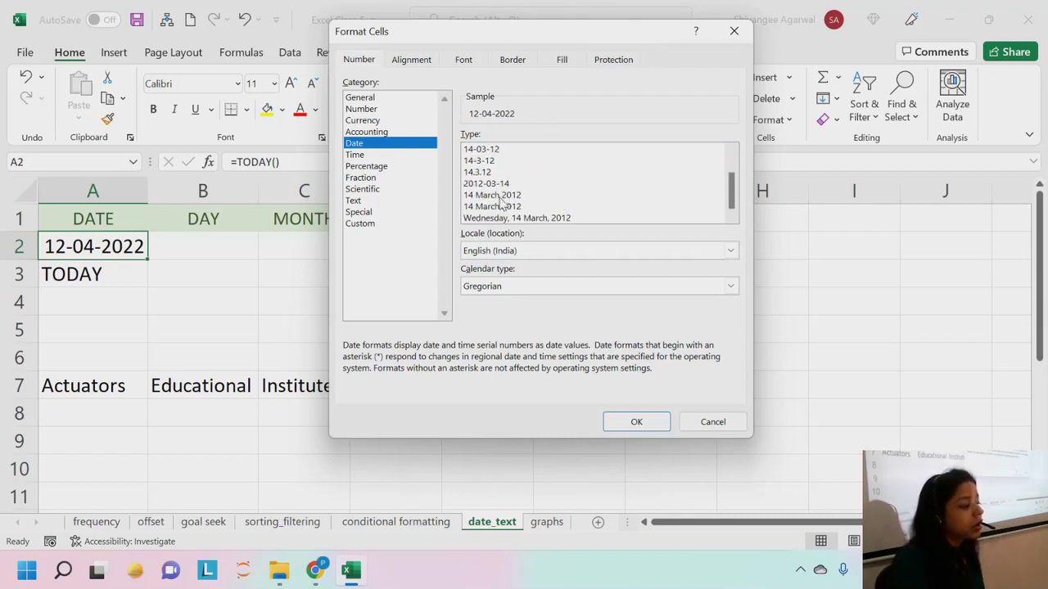
click(499, 196)
scroll(499, 208, up, 2)
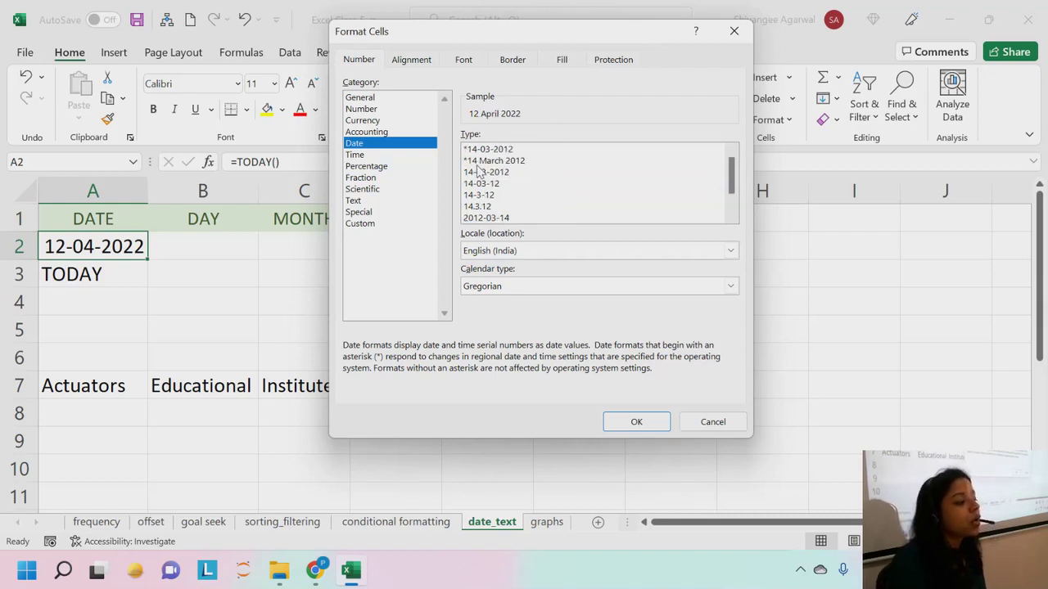
drag(480, 171, 483, 199)
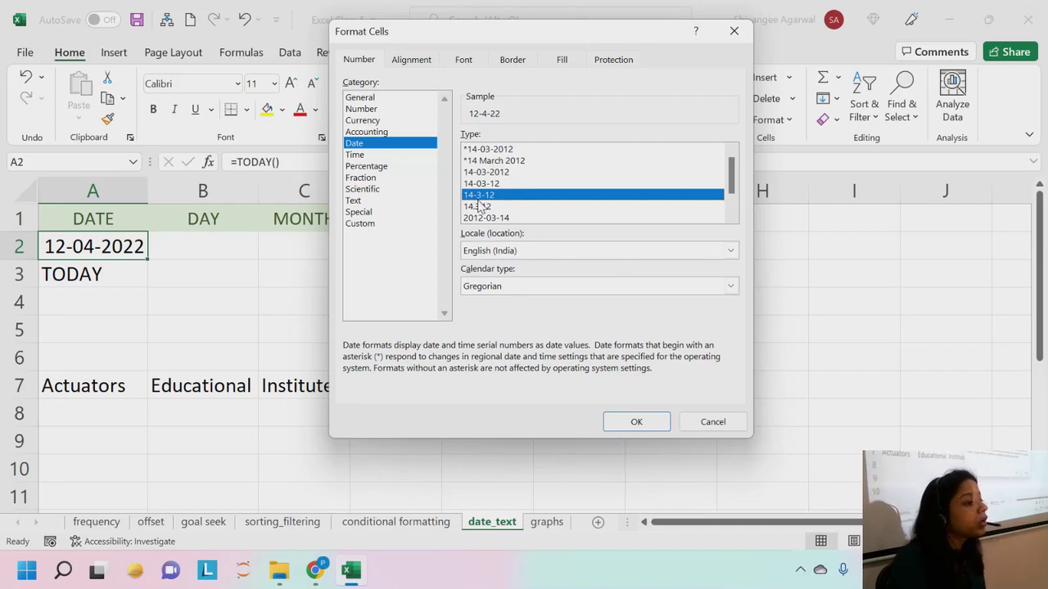
scroll(467, 204, down, 1)
scroll(471, 204, up, 1)
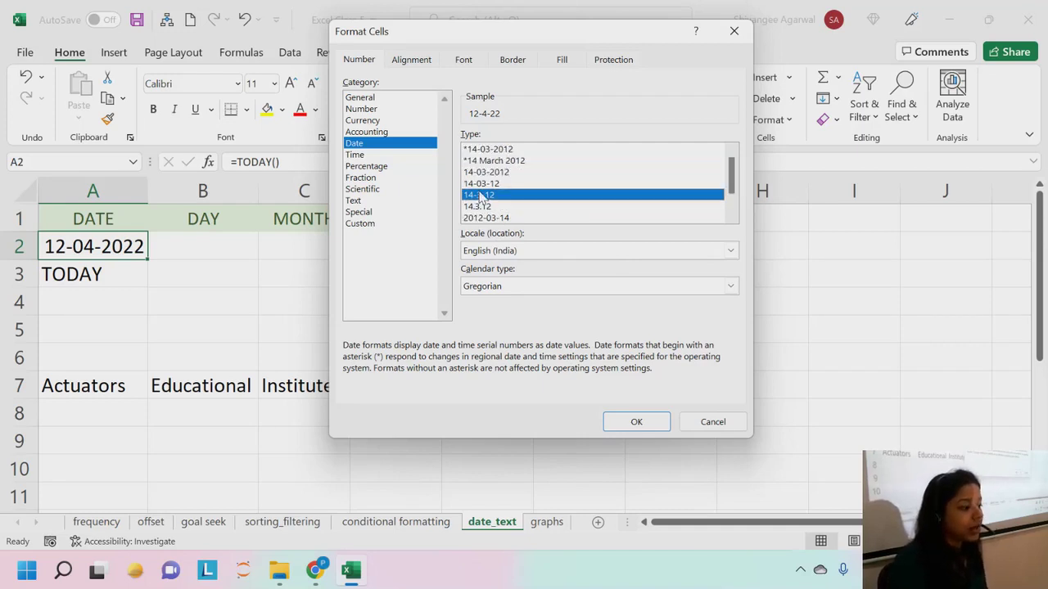
scroll(474, 203, down, 1)
scroll(479, 202, up, 1)
scroll(479, 201, down, 1)
scroll(479, 201, up, 1)
scroll(479, 201, down, 1)
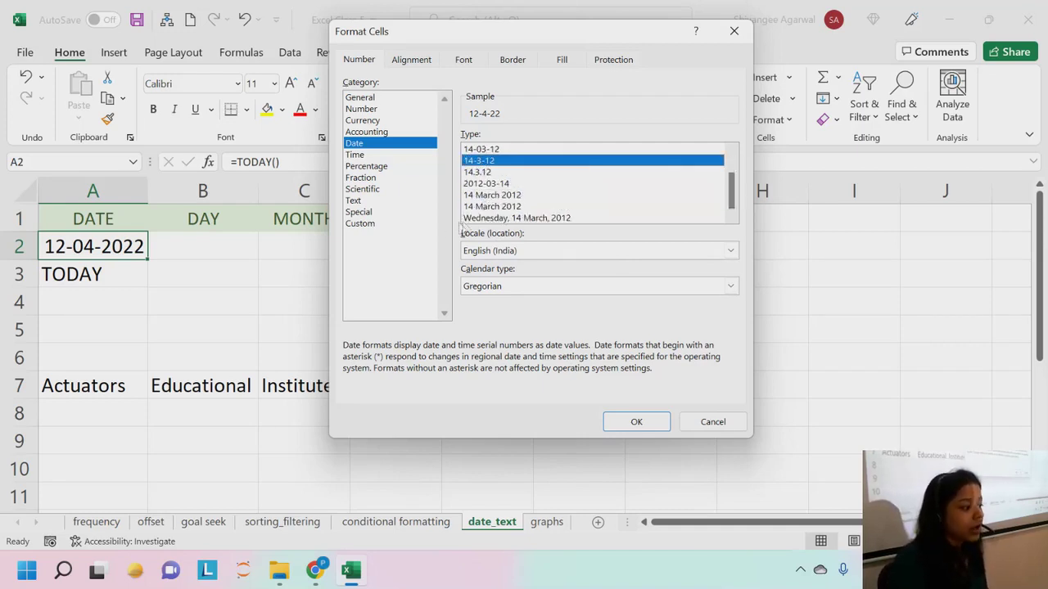
Step: In the Custom category, replace the existing format code with dd-mm-yy
click(372, 227)
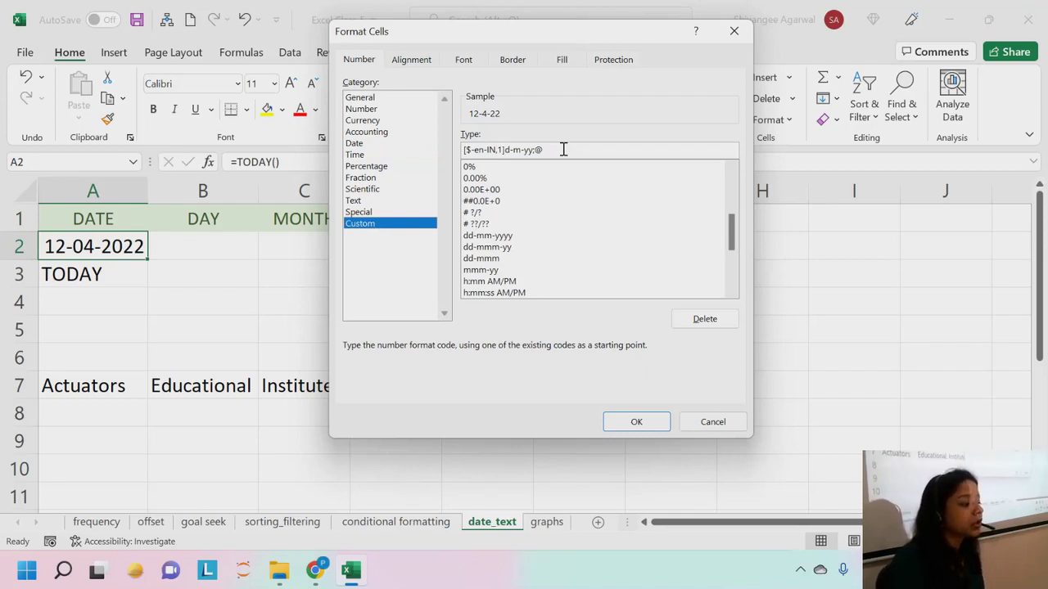
drag(563, 149, 468, 150)
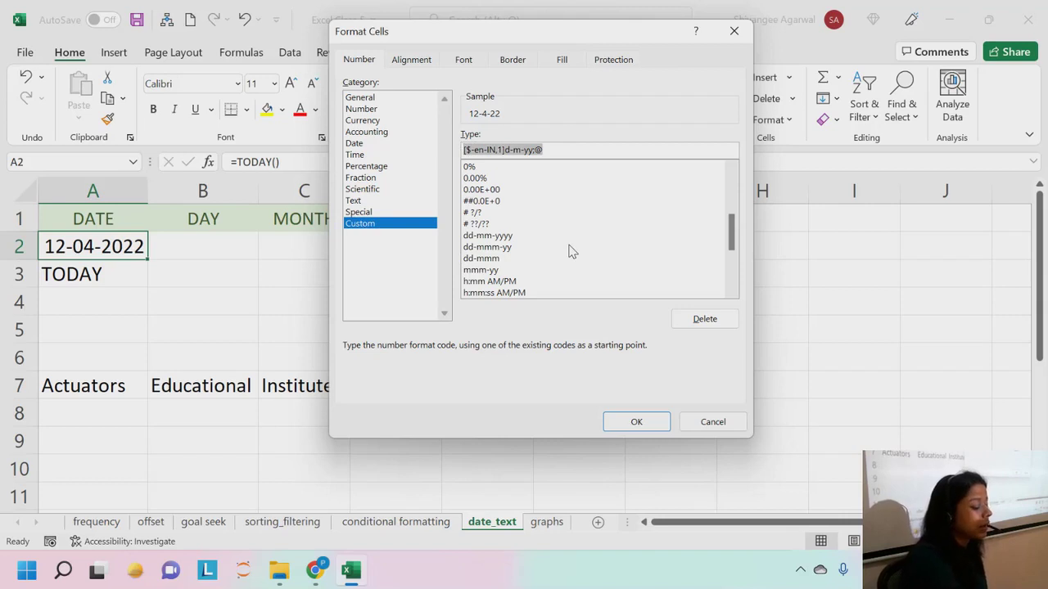
text(dd-)
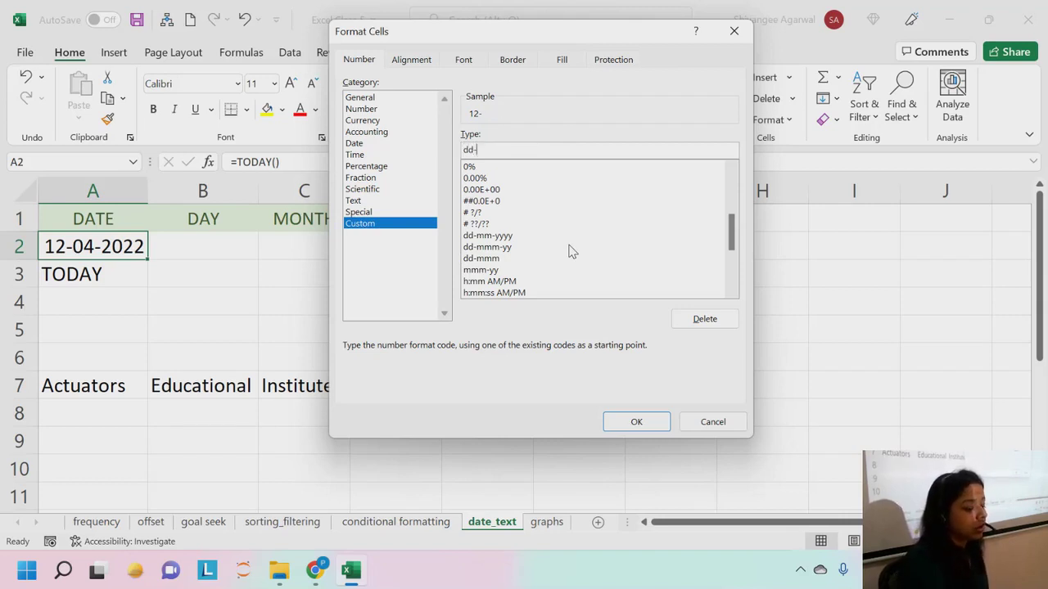
text(mm-)
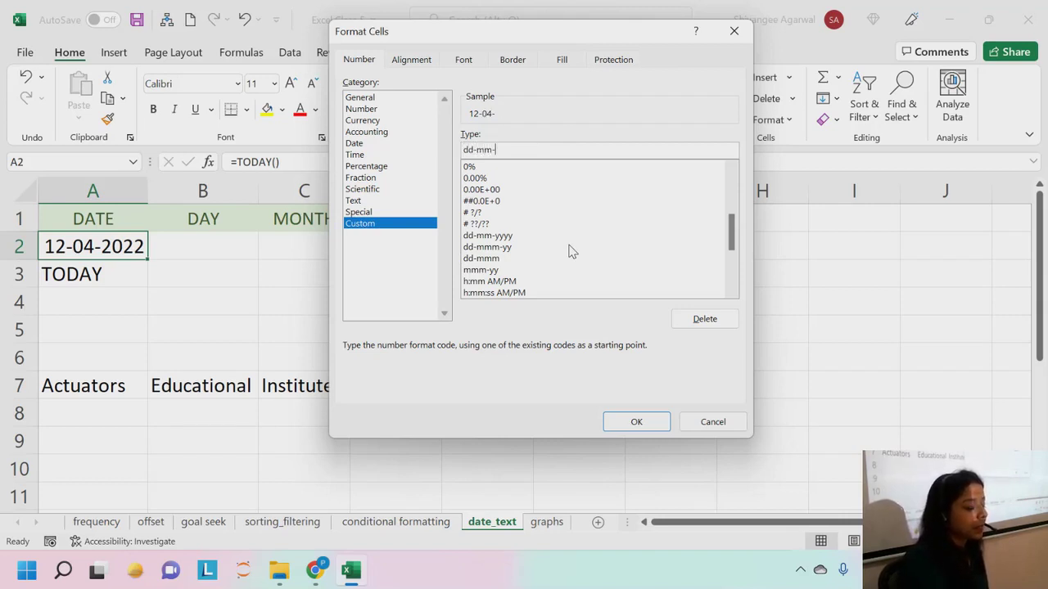
text(yy)
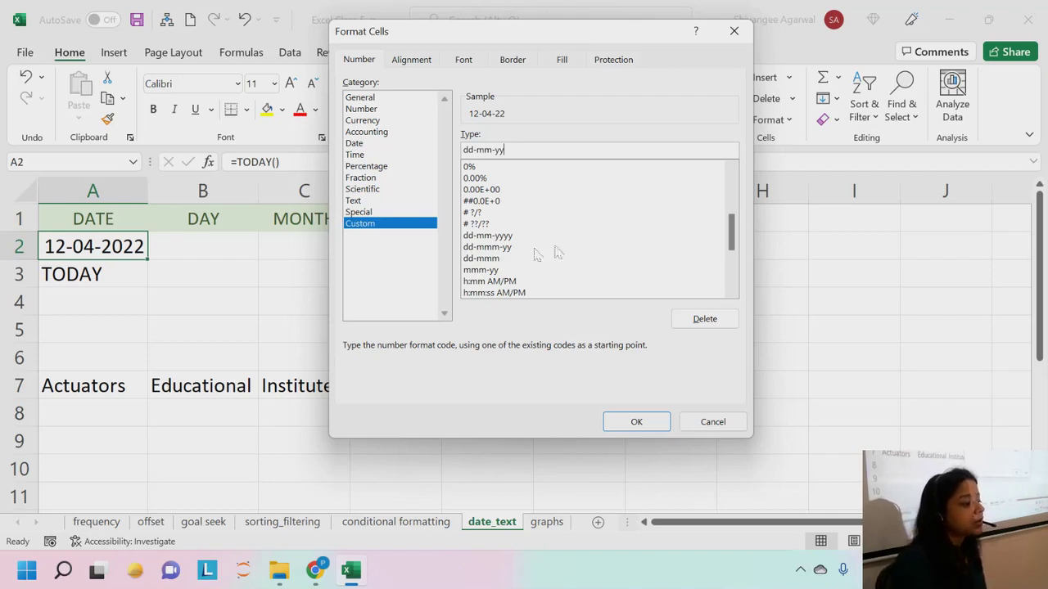
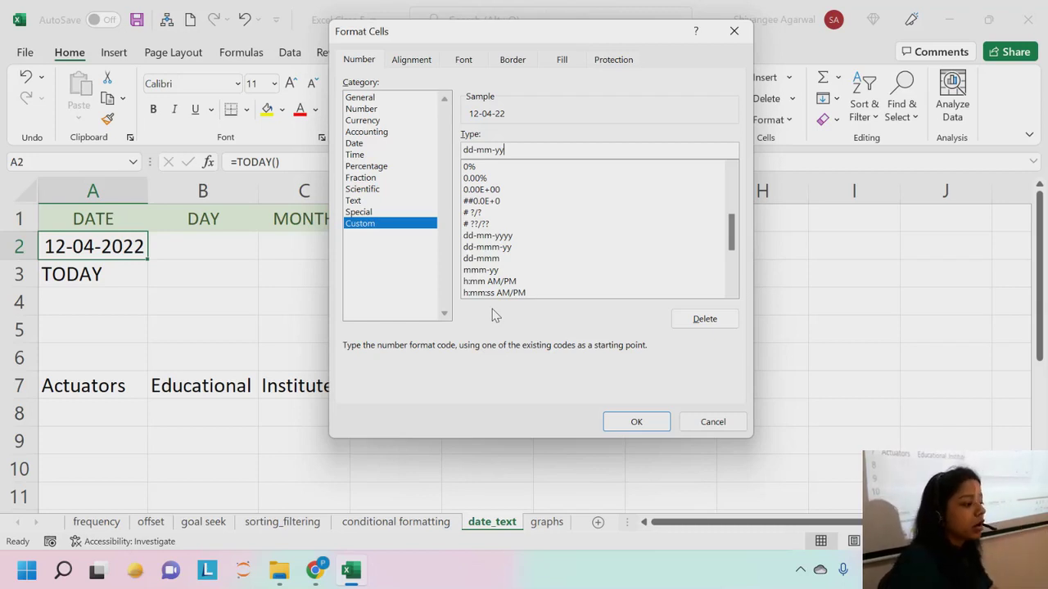
Step: Apply the *14-03-2012 date type to A2 so its TODAY result reads 12-04-2022
click(363, 145)
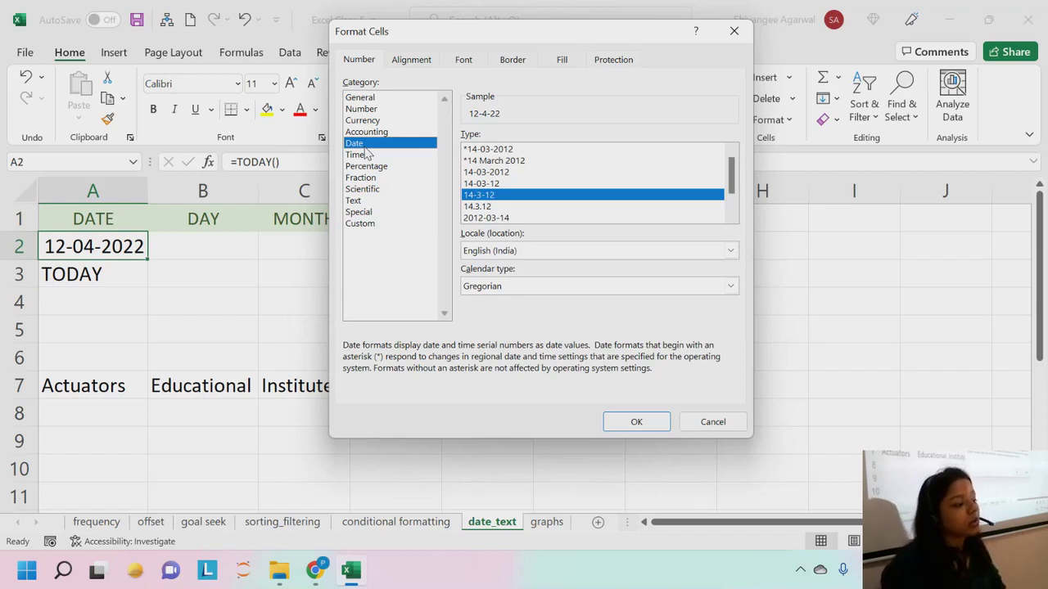
click(490, 150)
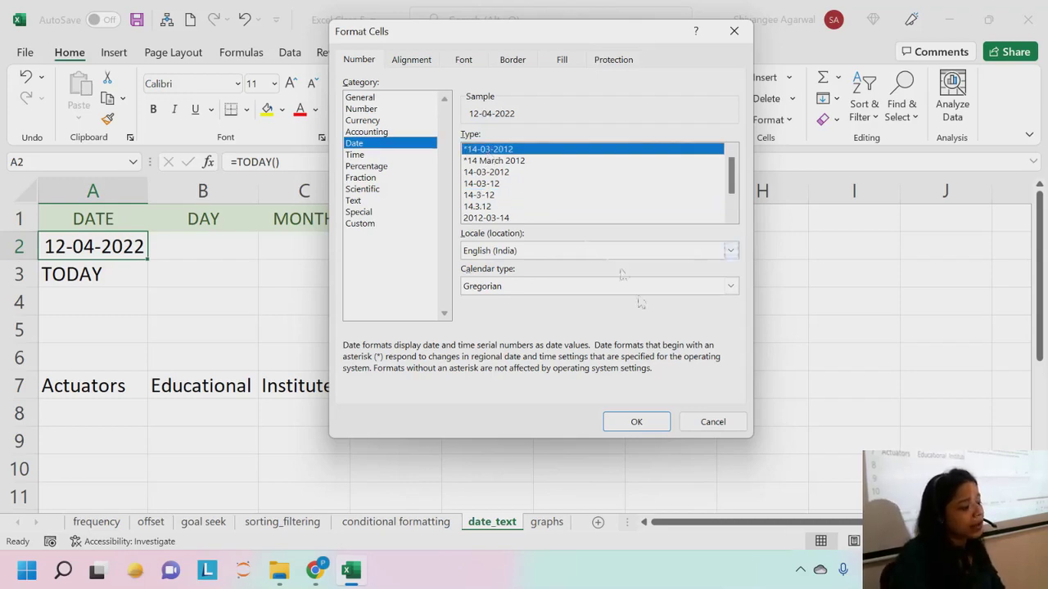
click(658, 427)
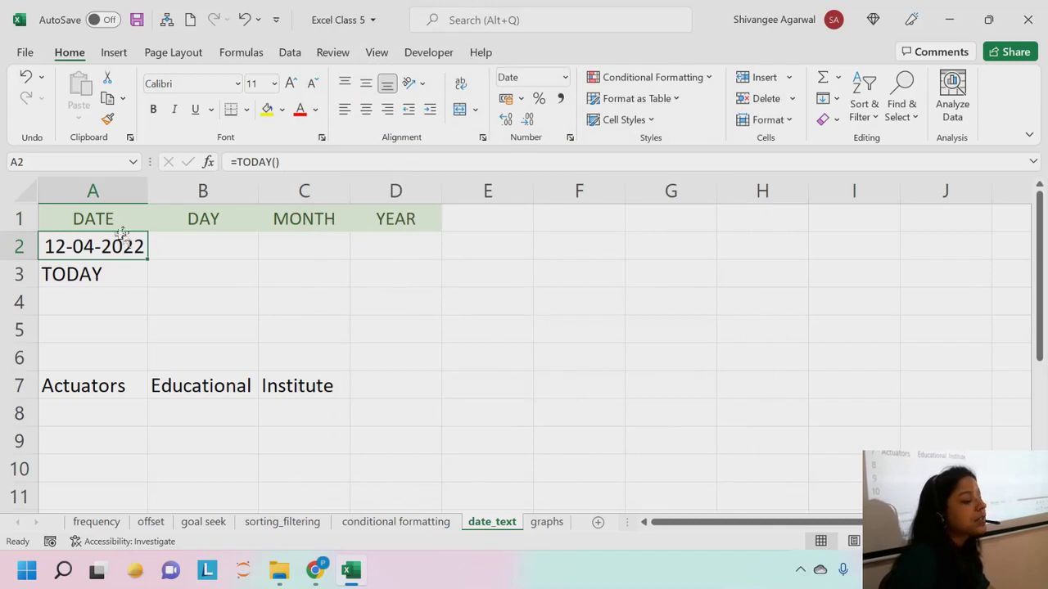
click(198, 248)
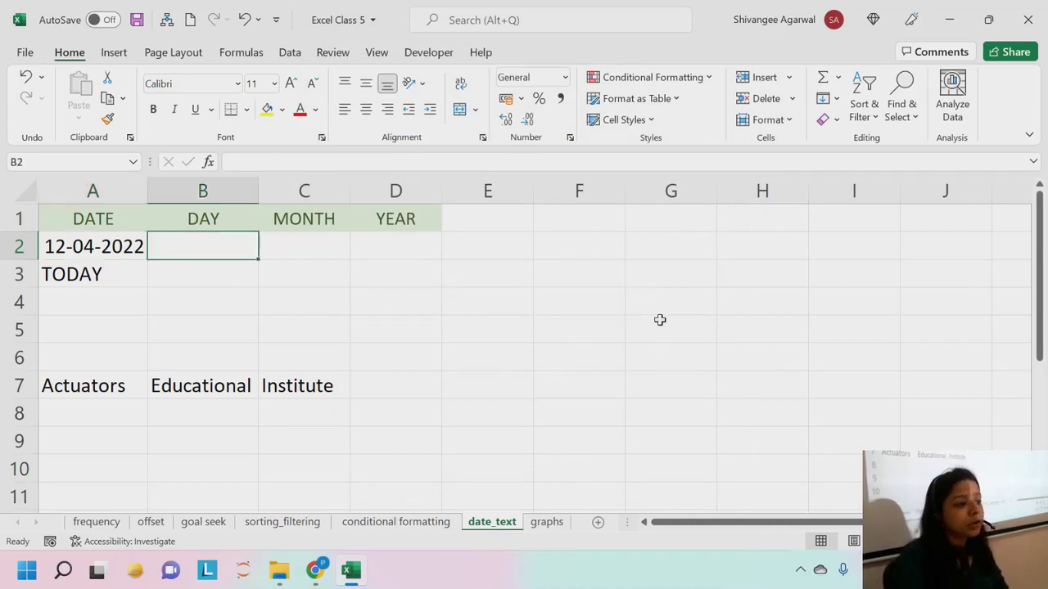
click(59, 253)
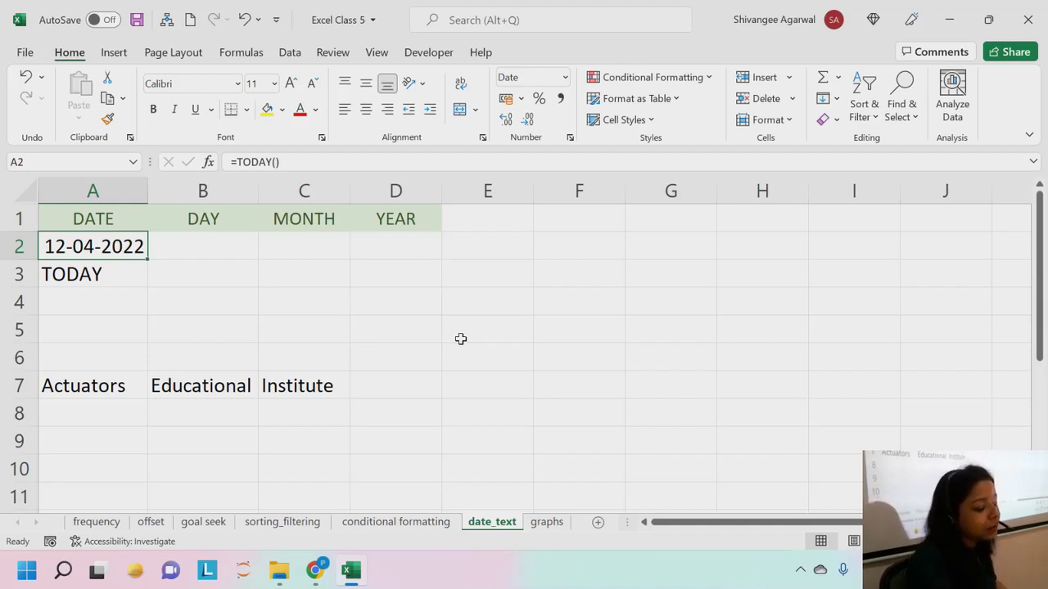
key(Right)
key(Right)
key(Right)
key(Right)
key(Right)
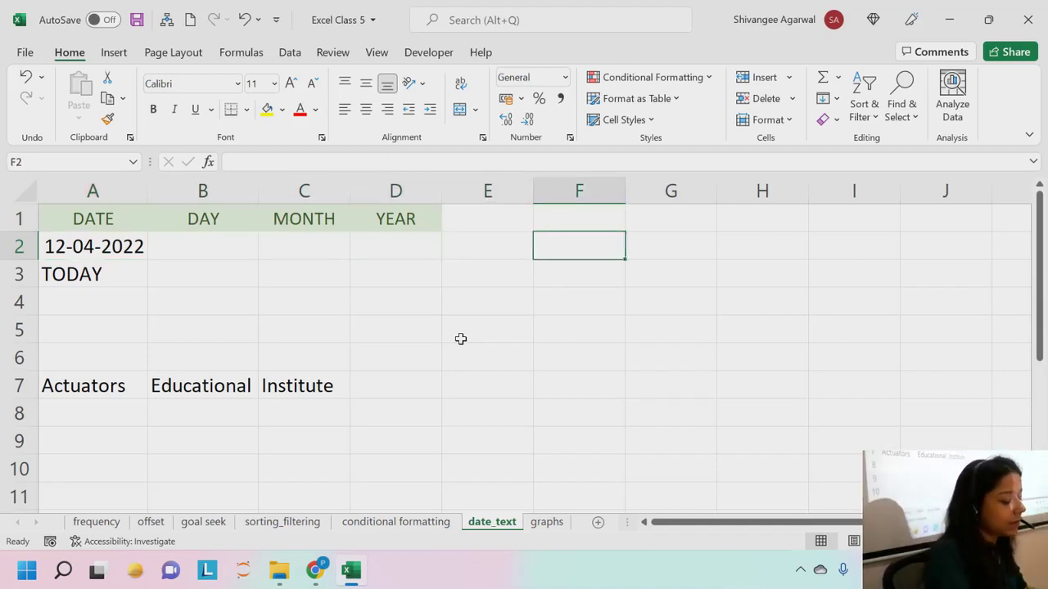
text(=if)
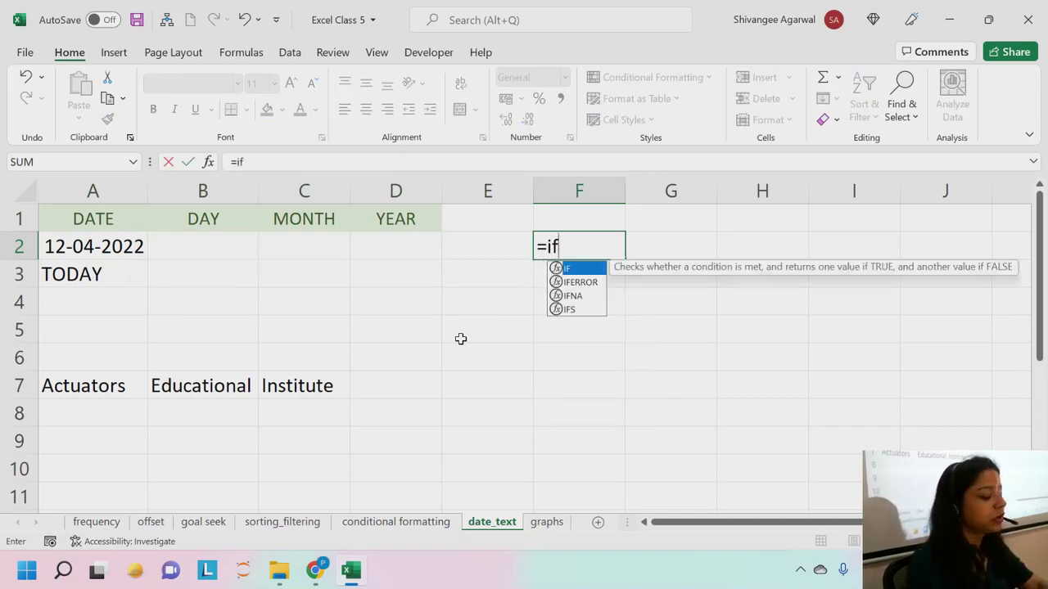
text(()
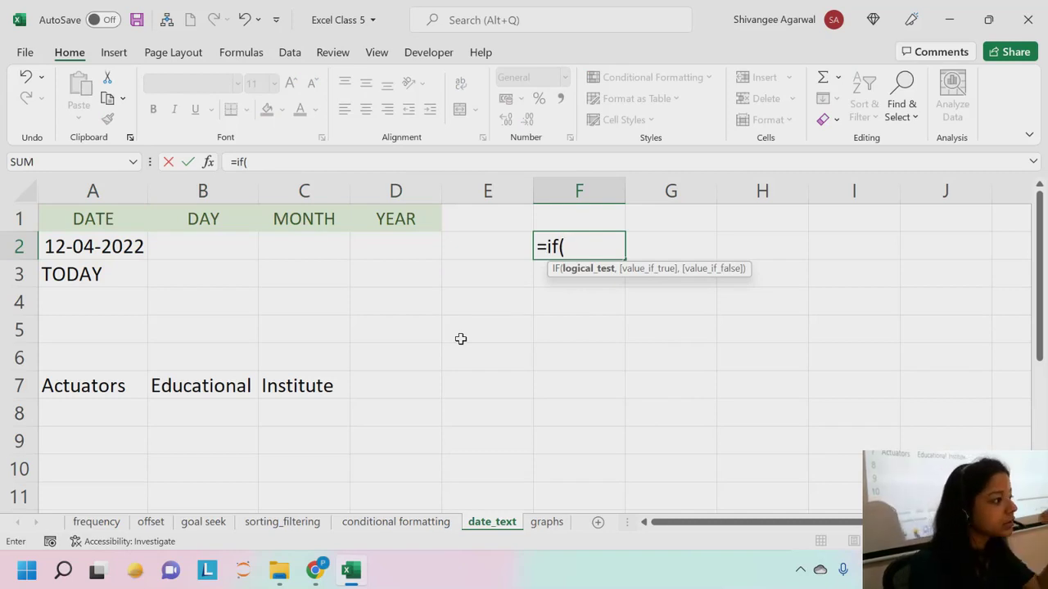
key(BackSpace)
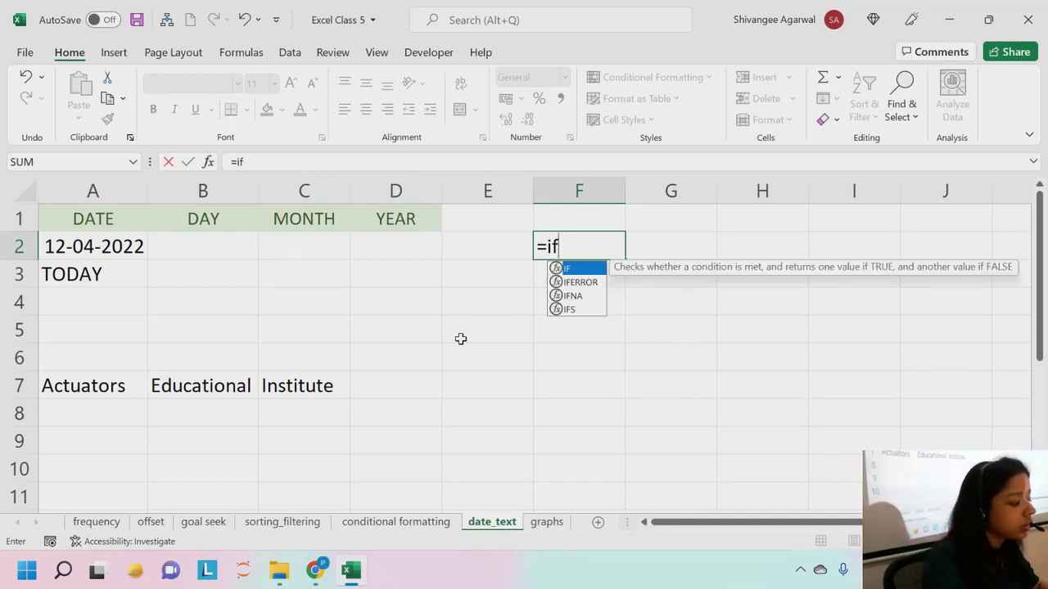
key(Escape)
key(Left)
key(Left)
key(Left)
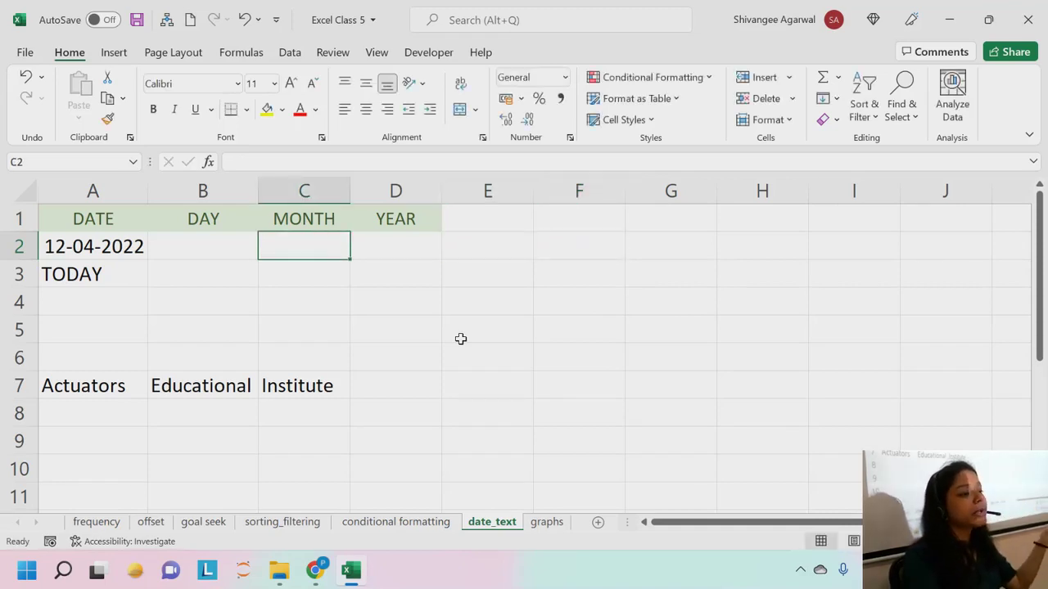
key(Left)
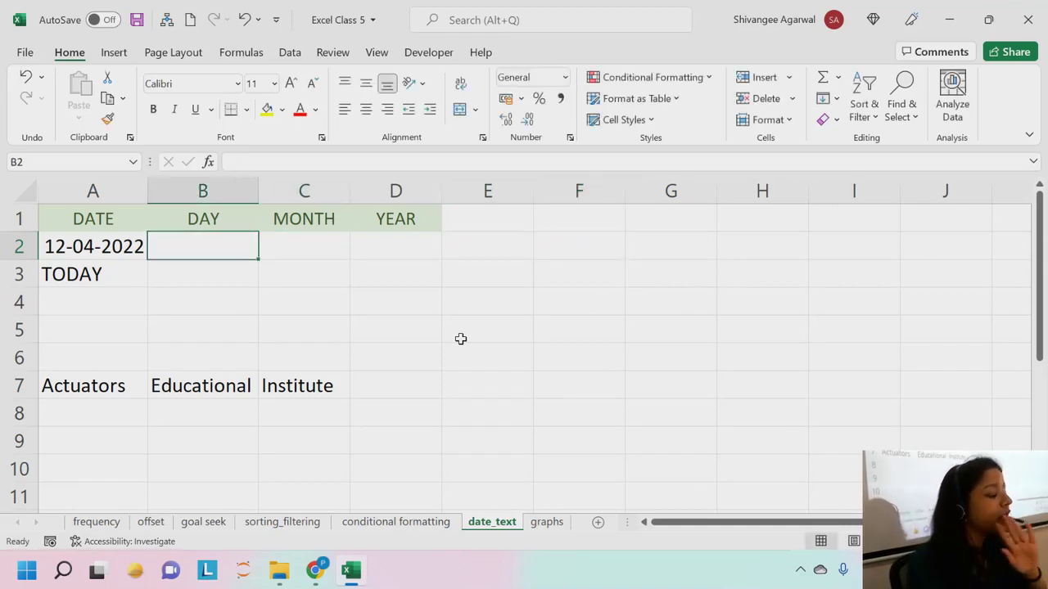
text(=DAY)
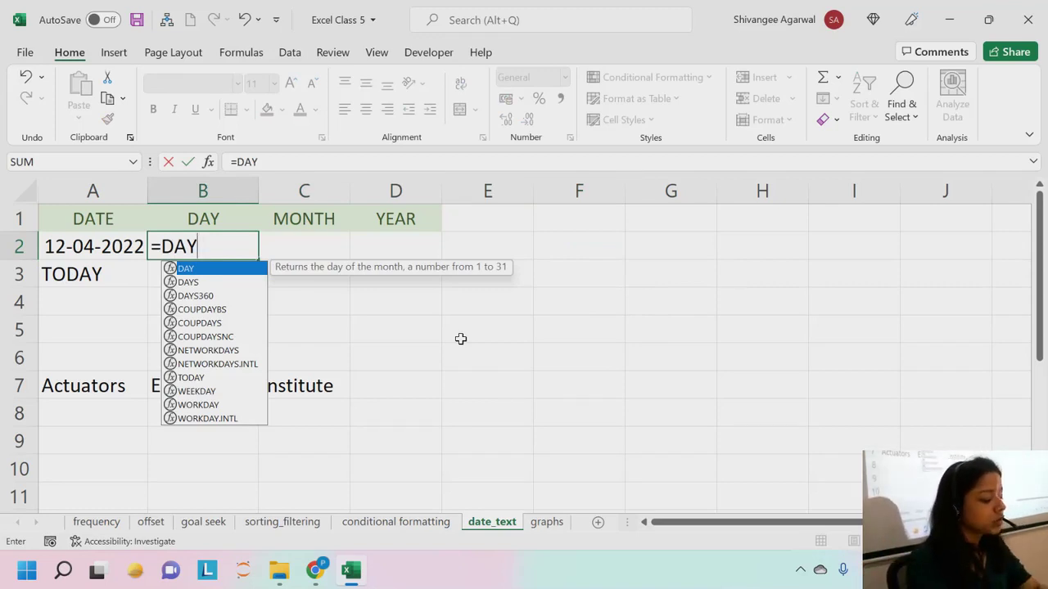
text(()
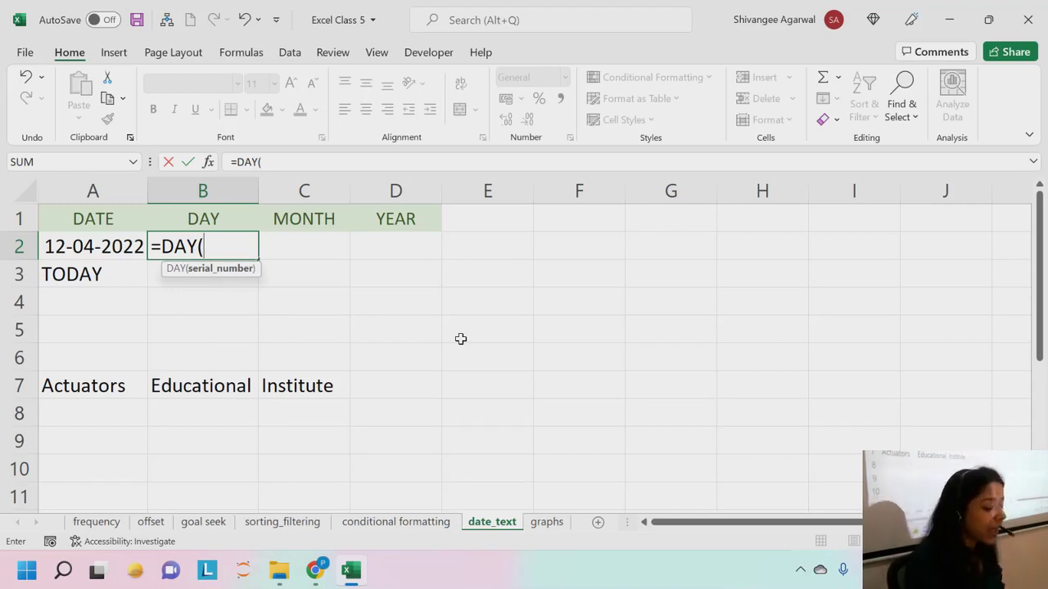
key(BackSpace)
key(BackSpace)
key(BackSpace)
key(BackSpace)
key(BackSpace)
key(Escape)
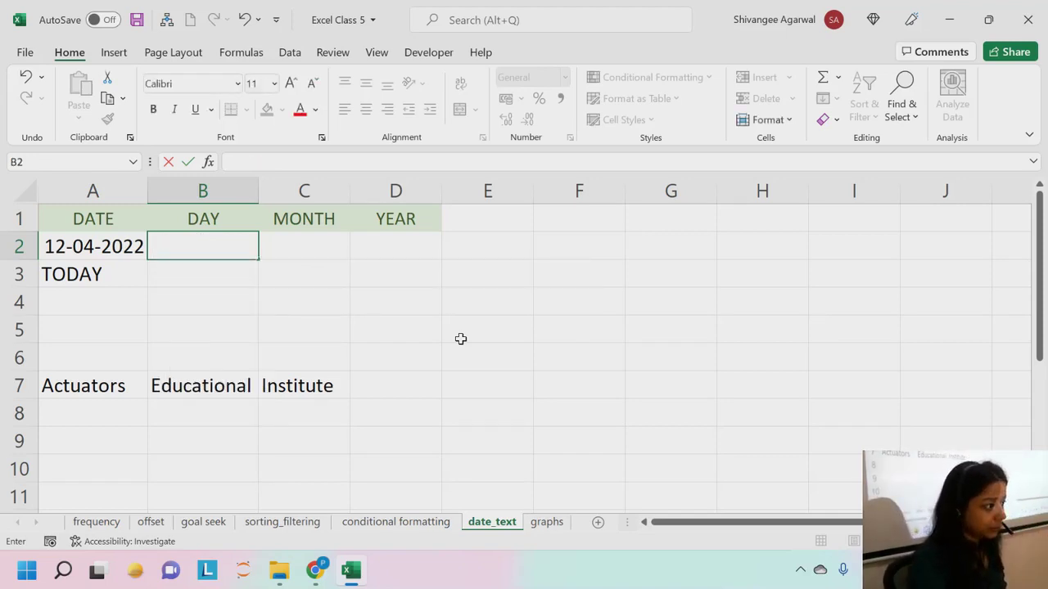
key(Right)
key(Right)
key(Right)
key(Right)
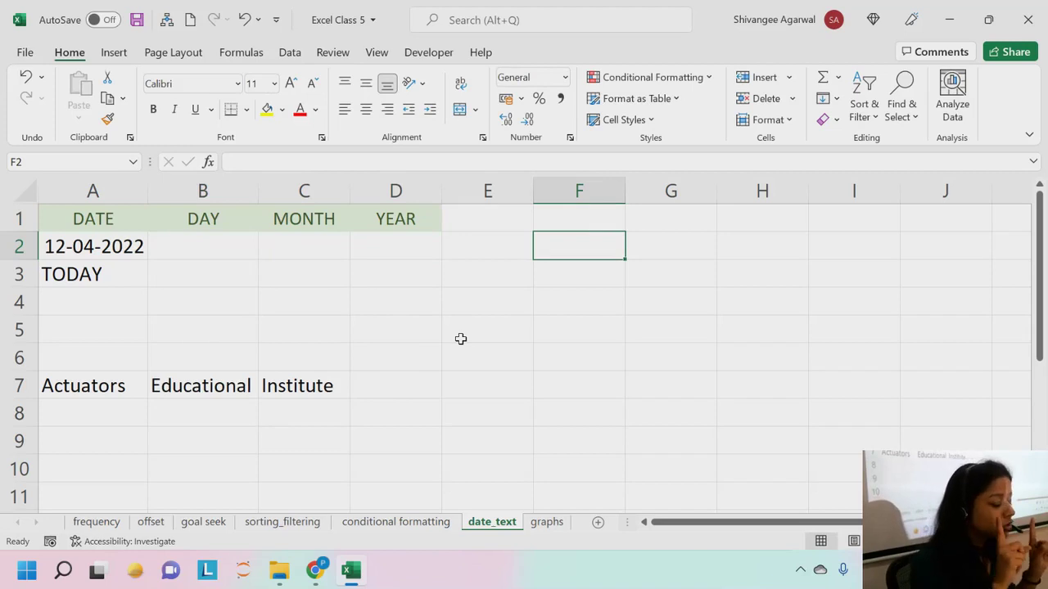
Step: Enter 1 in F2 and give it the Short Date format, showing 01-01-1900
text(1)
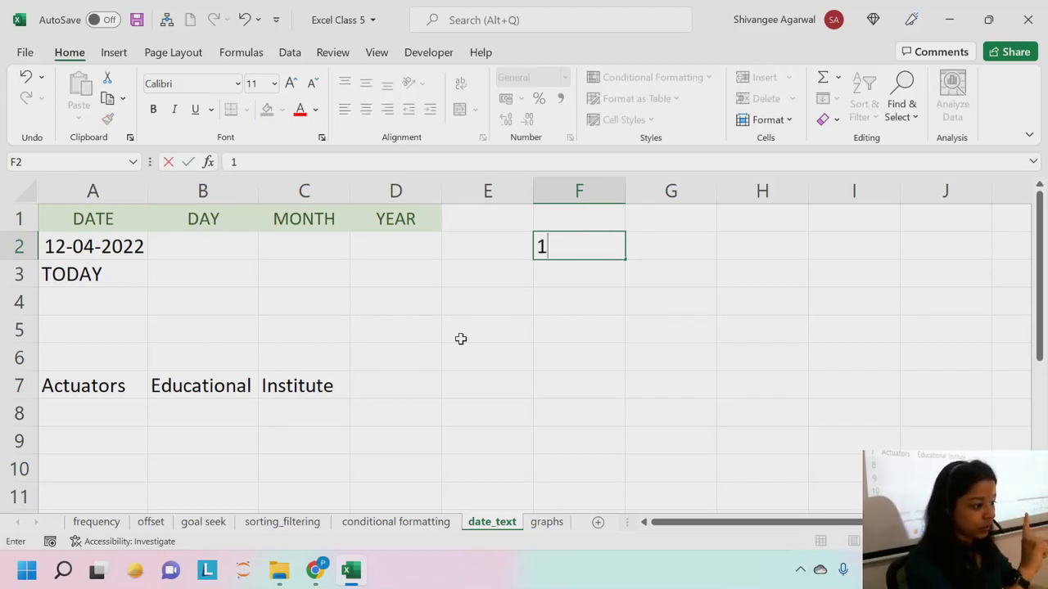
key(Return)
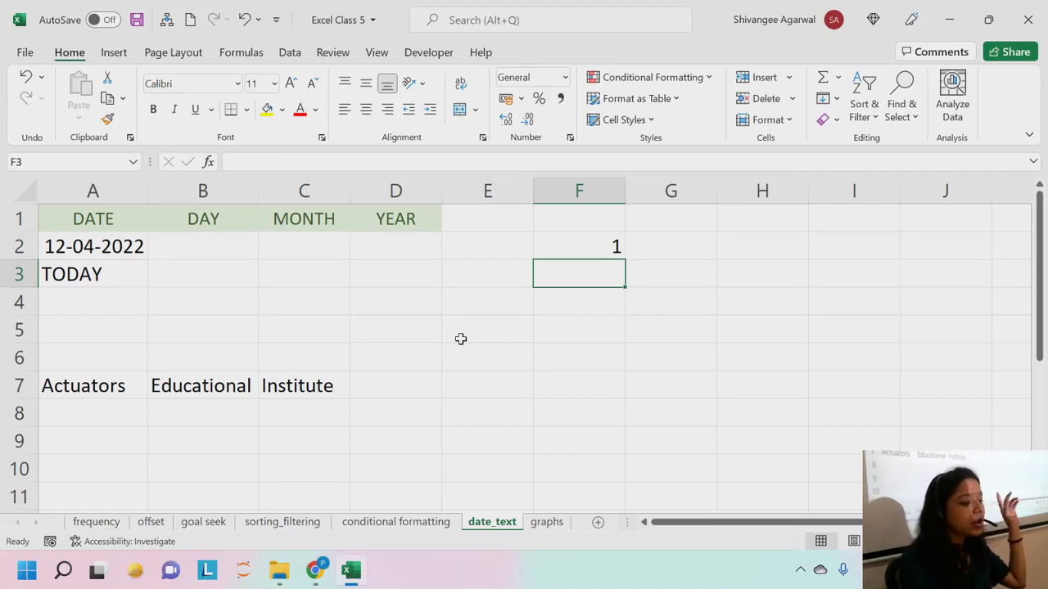
key(Up)
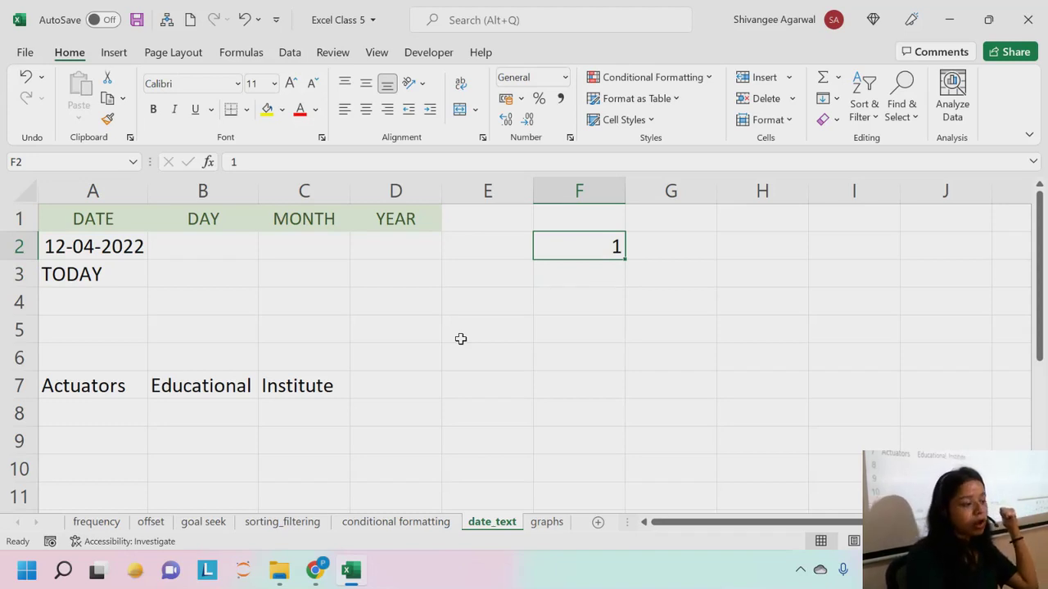
click(564, 78)
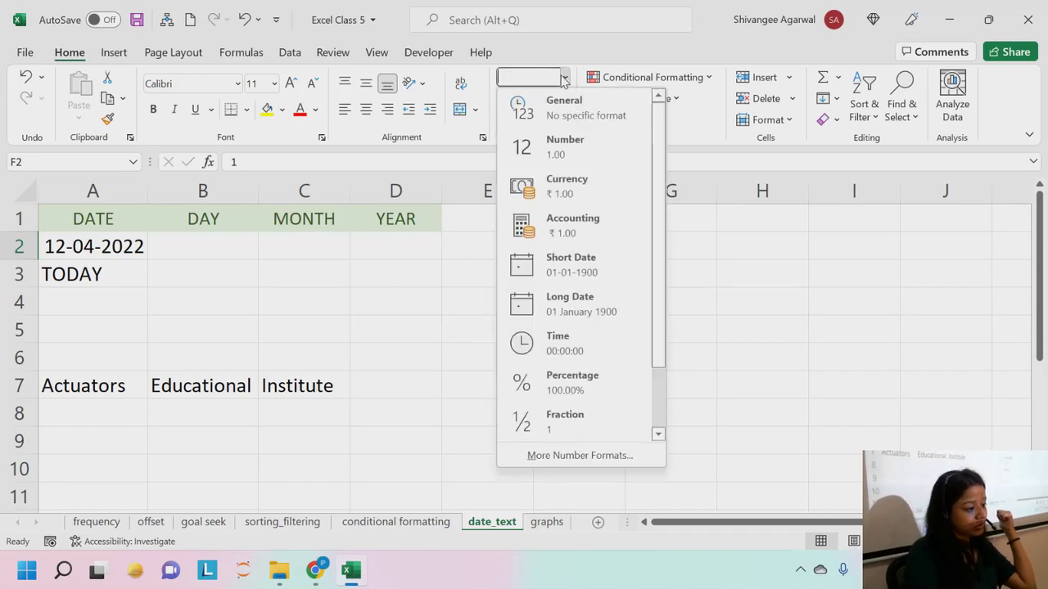
click(570, 265)
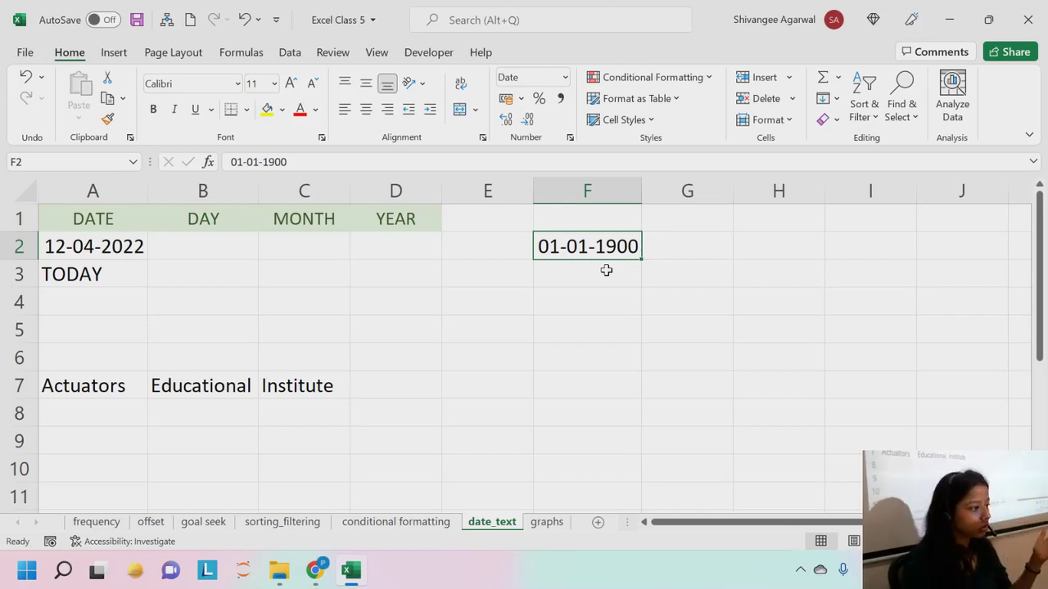
Step: Enter the date 12/04/2022 in cell F3
click(606, 271)
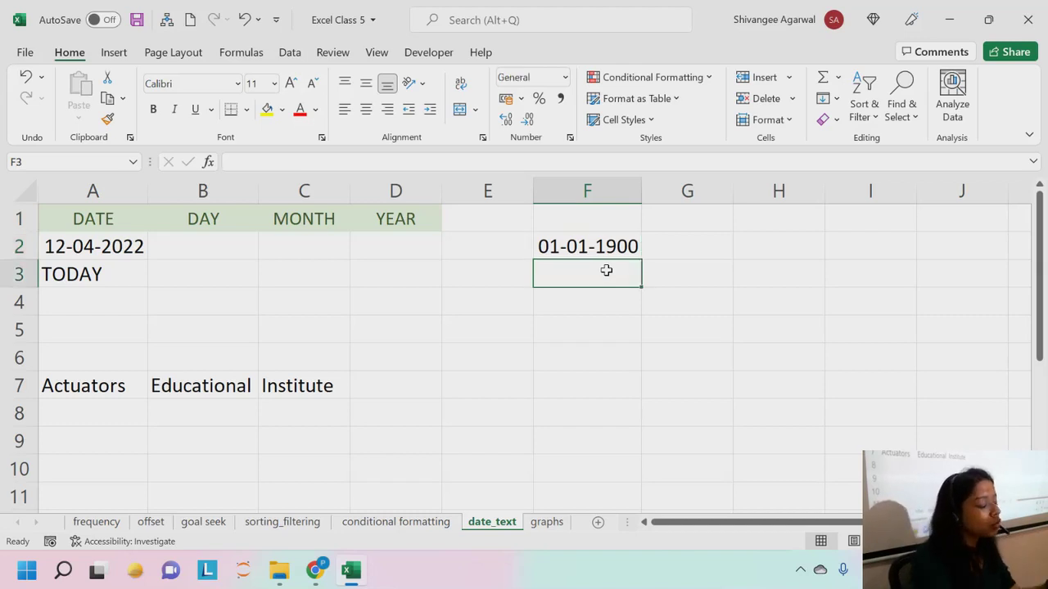
text(=TODAY)
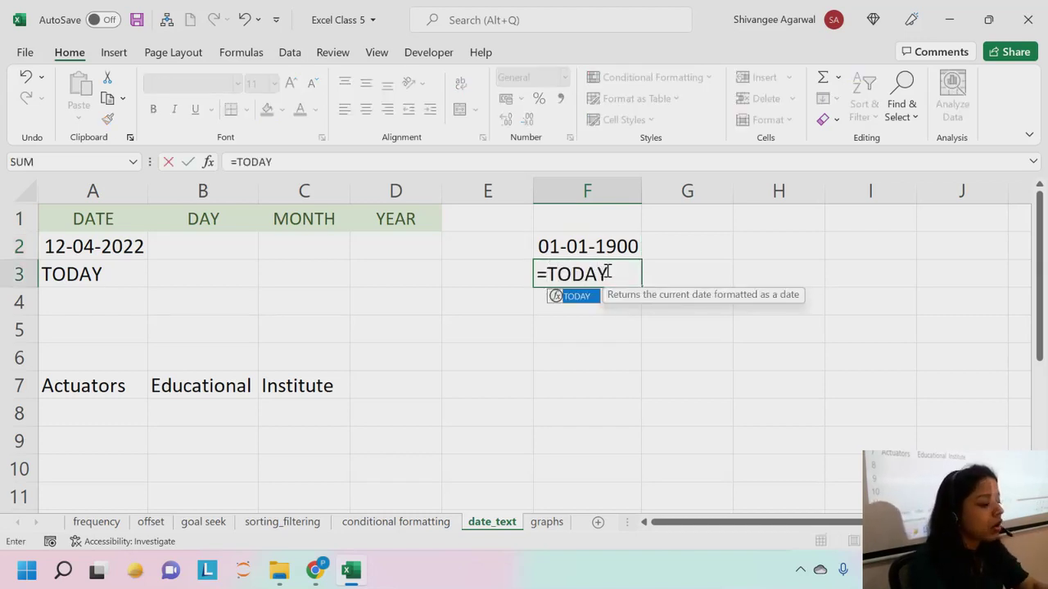
key(BackSpace)
key(BackSpace)
key(BackSpace)
key(BackSpace)
key(BackSpace)
key(BackSpace)
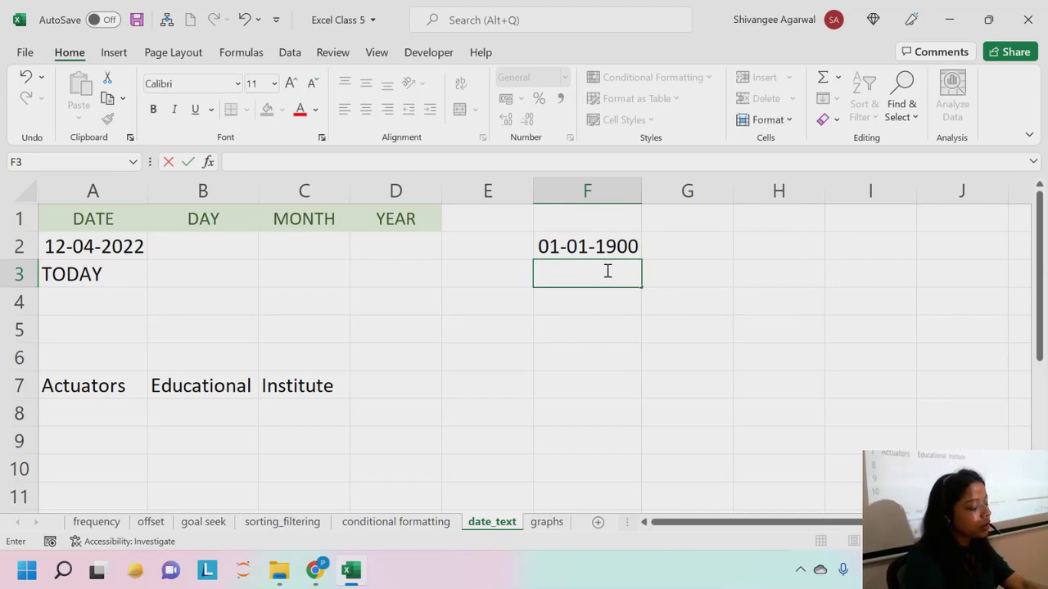
text(12/0)
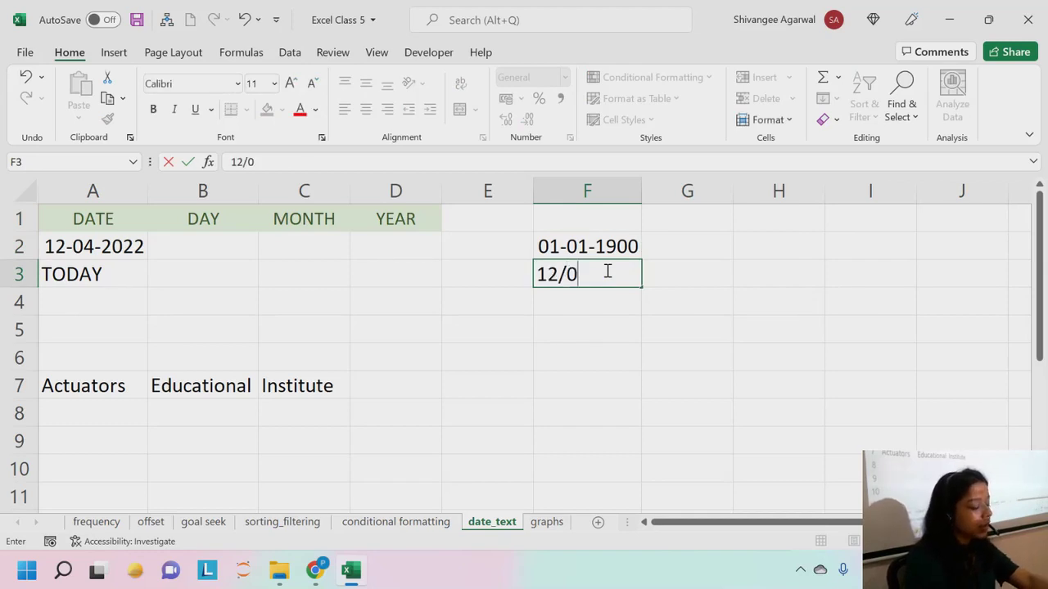
text(4/2022)
key(Return)
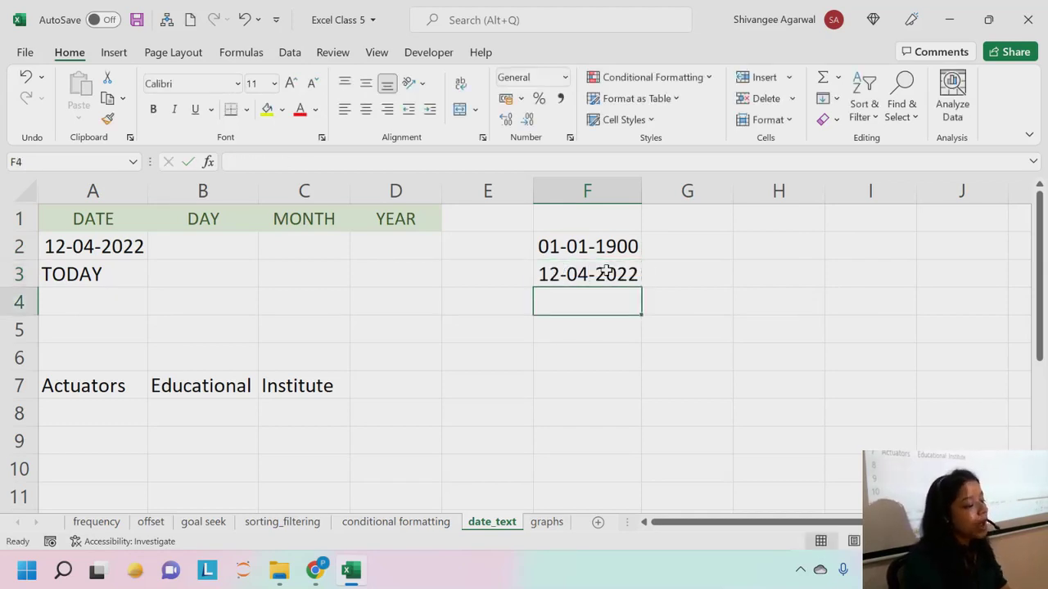
Step: Give F3 the Number format so it shows the serial value 44663.00
click(607, 272)
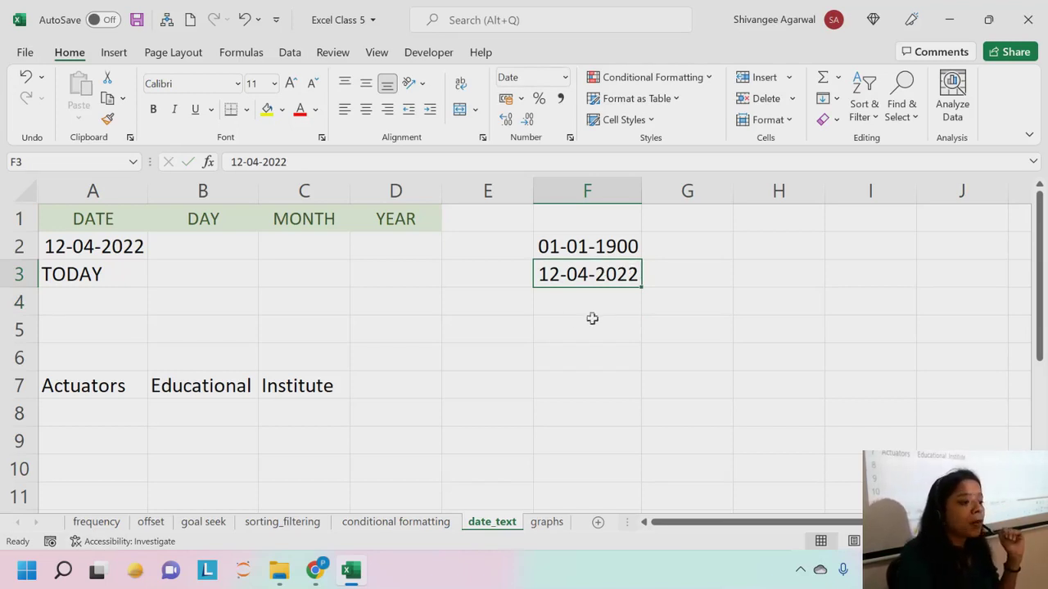
click(563, 77)
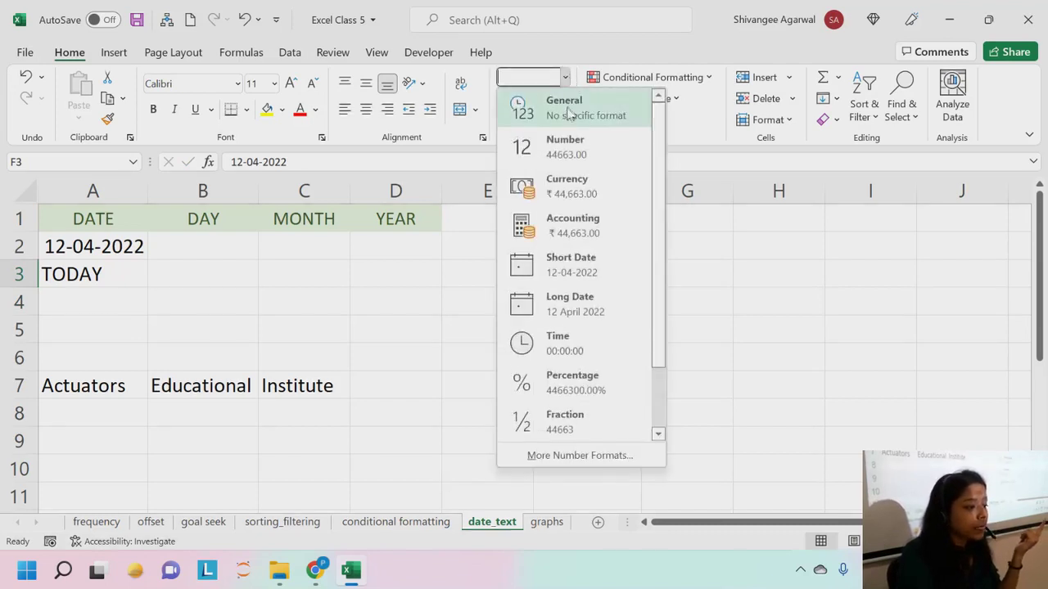
click(570, 149)
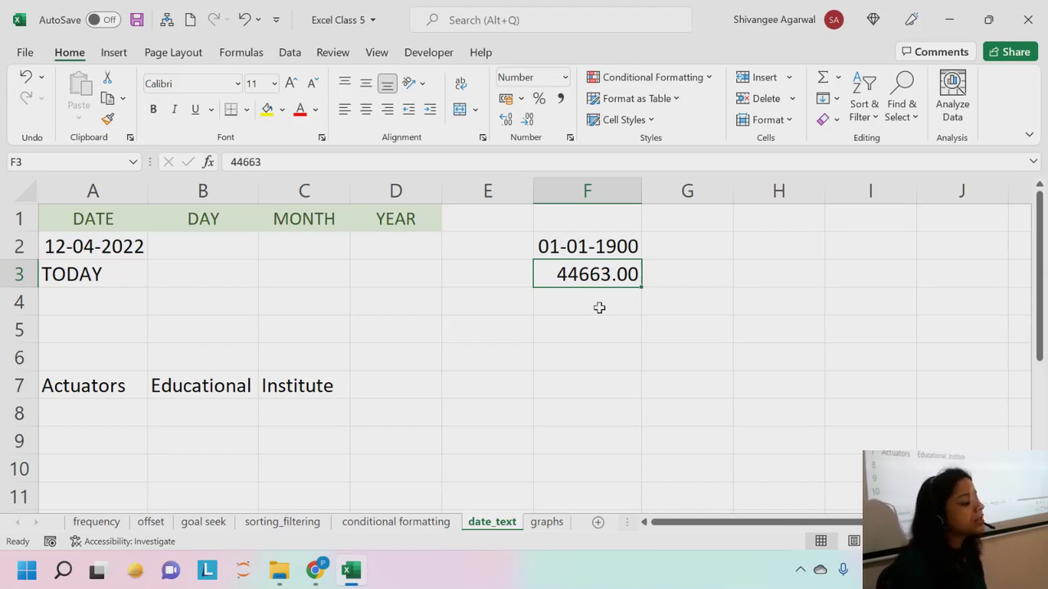
Step: Enter =DAY(F3) in B2 so it shows 12
click(210, 253)
text(=DA)
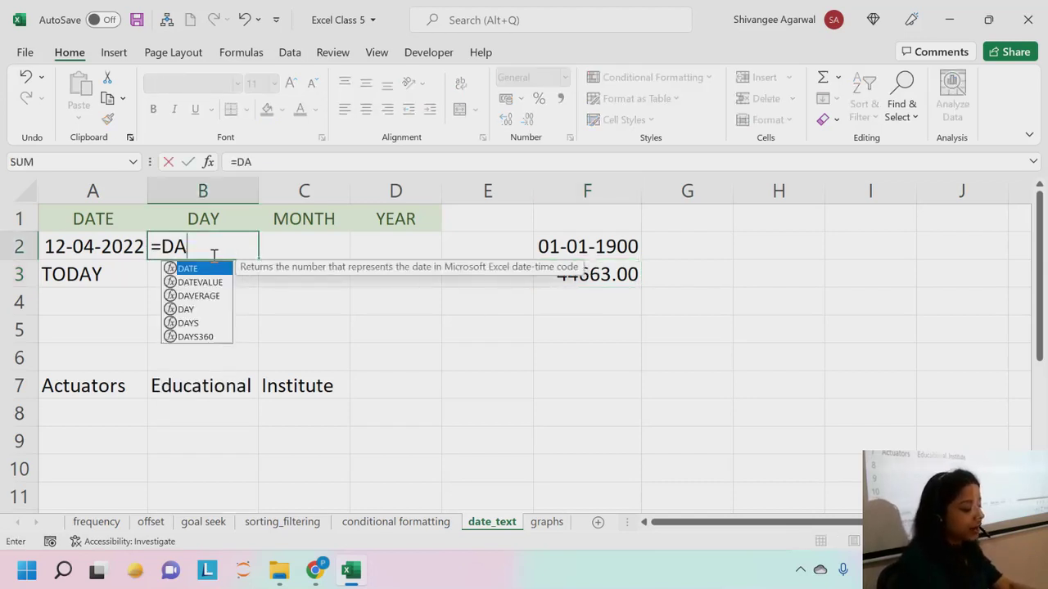
text(Y()
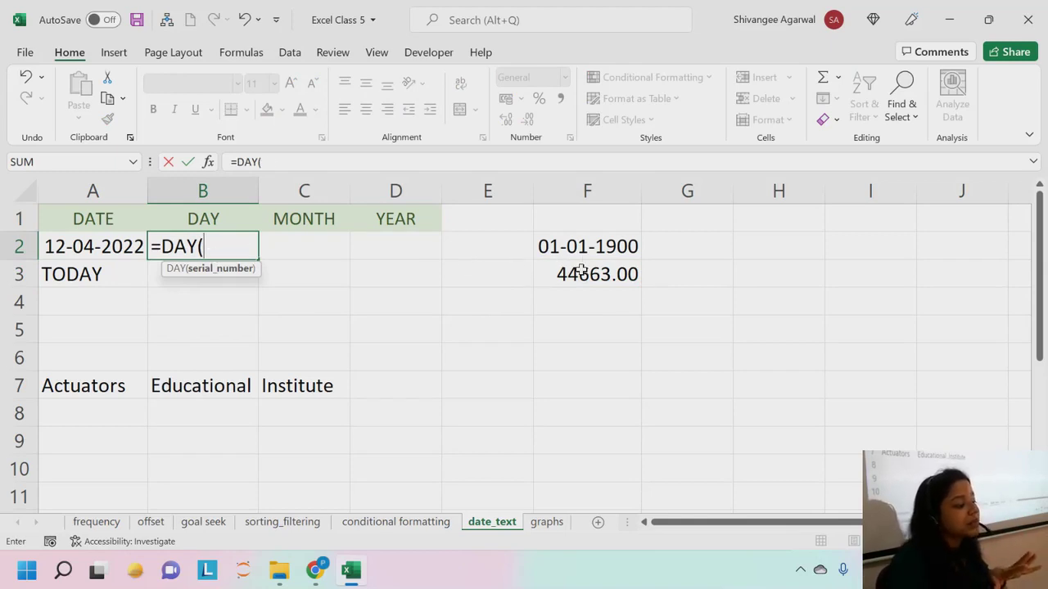
click(544, 268)
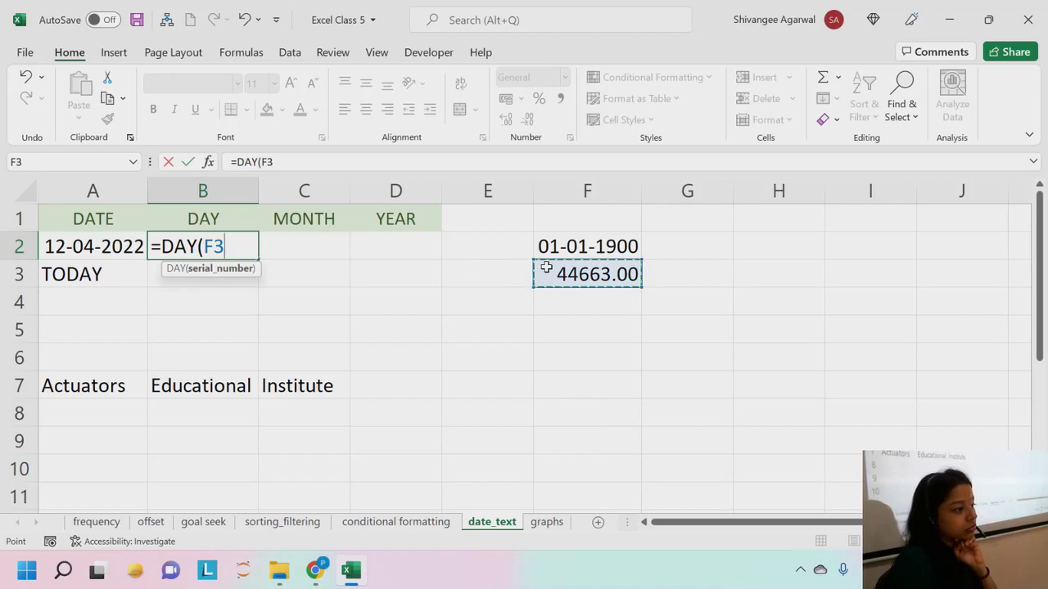
key(Return)
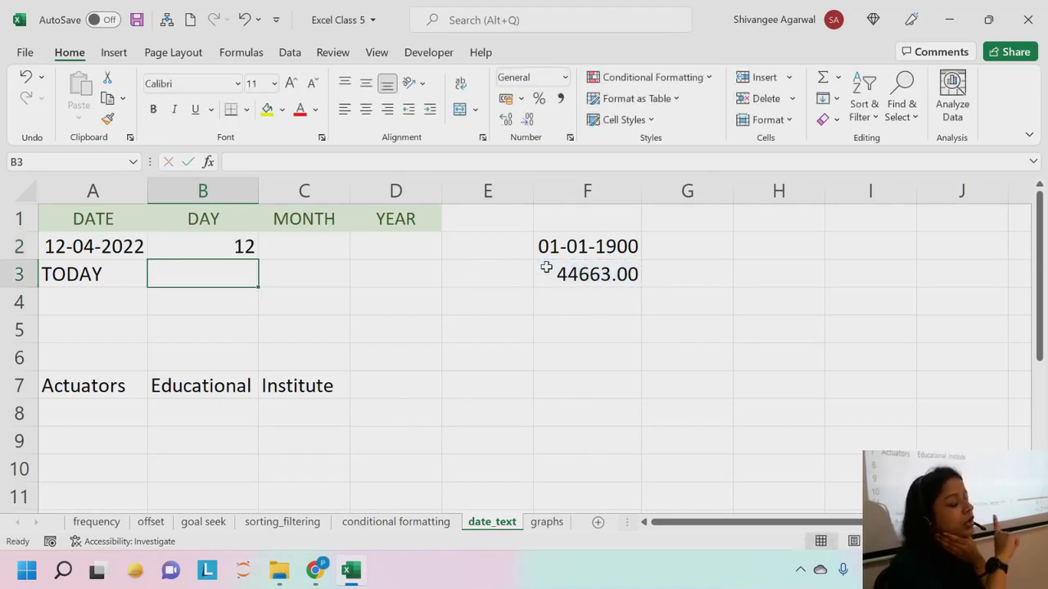
key(Up)
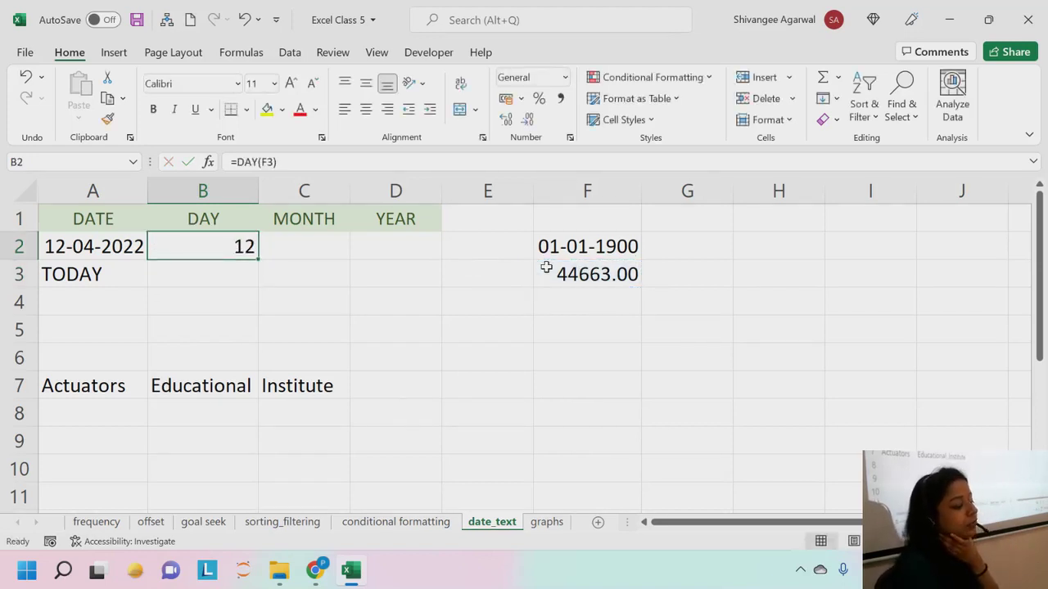
double_click(189, 253)
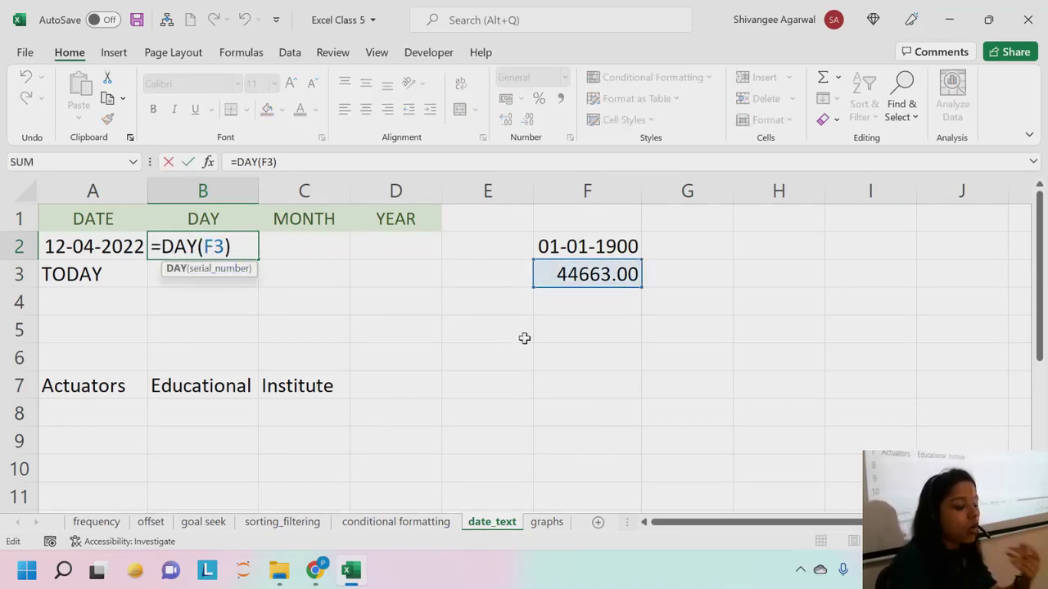
key(Return)
Step: Enter =DAY(A2) in B3 so it also shows 12
text(=DAY()
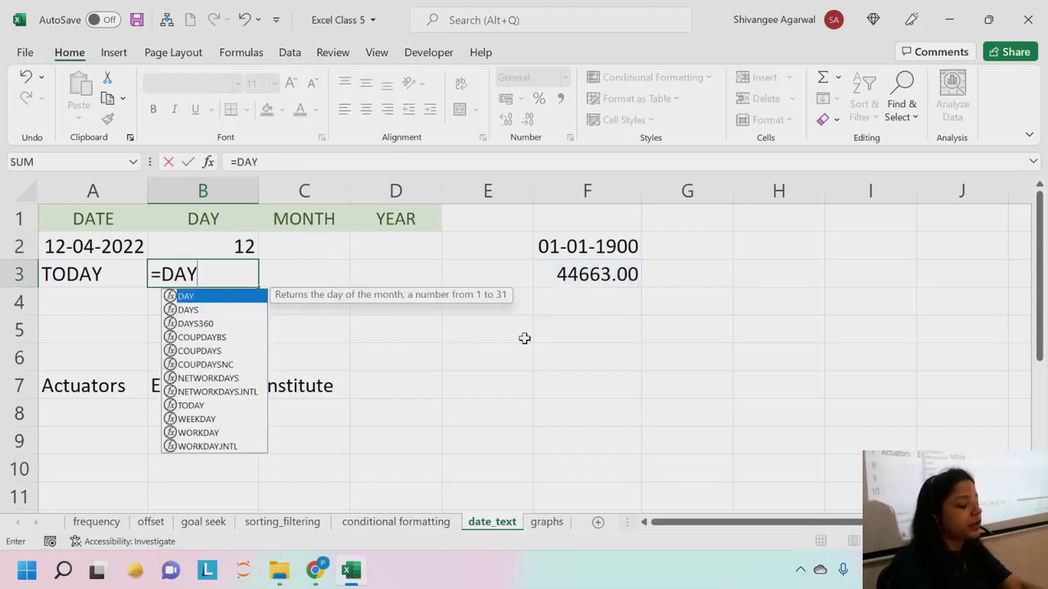
key(Left)
key(Up)
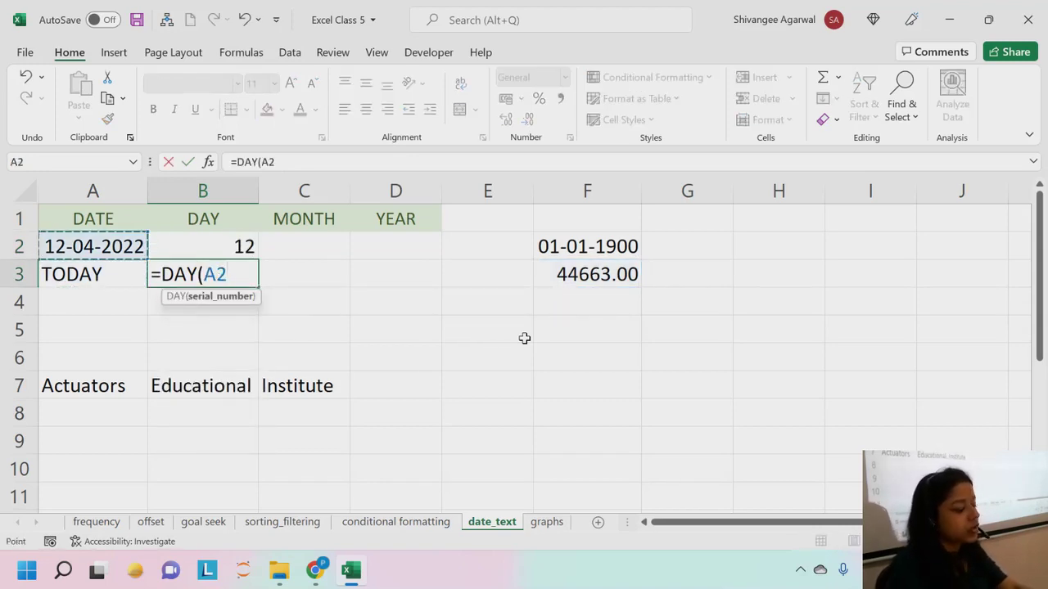
text())
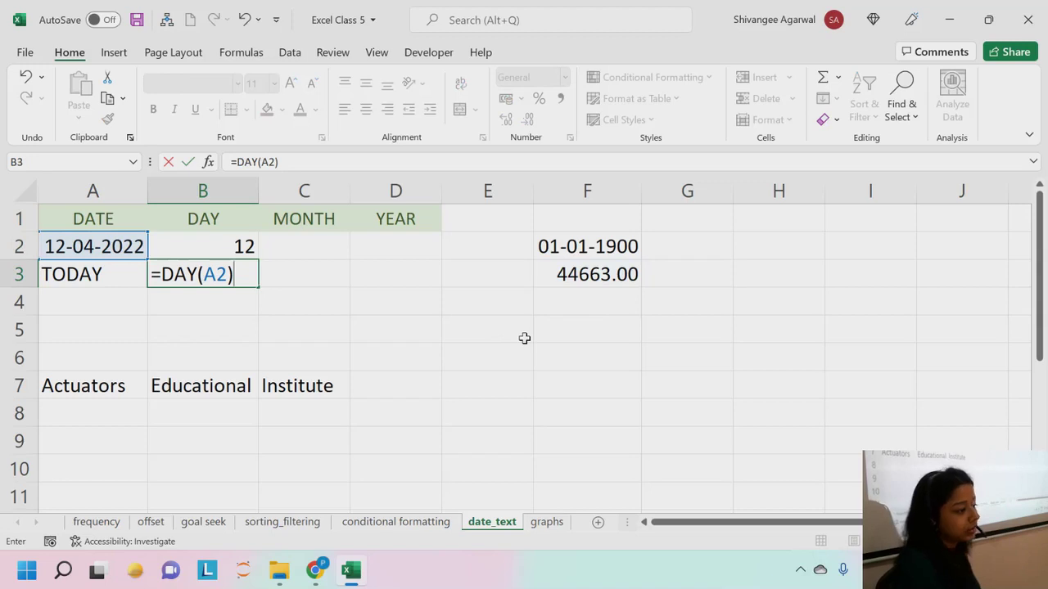
key(Return)
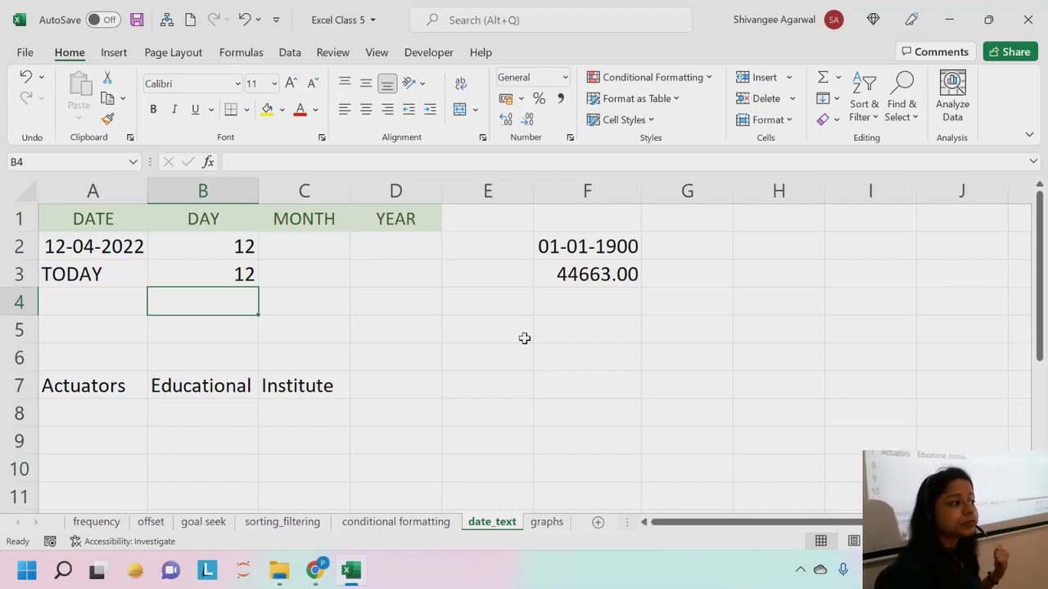
Step: Begin a =MONTH formula in cell C2
key(Right)
key(Up)
key(Up)
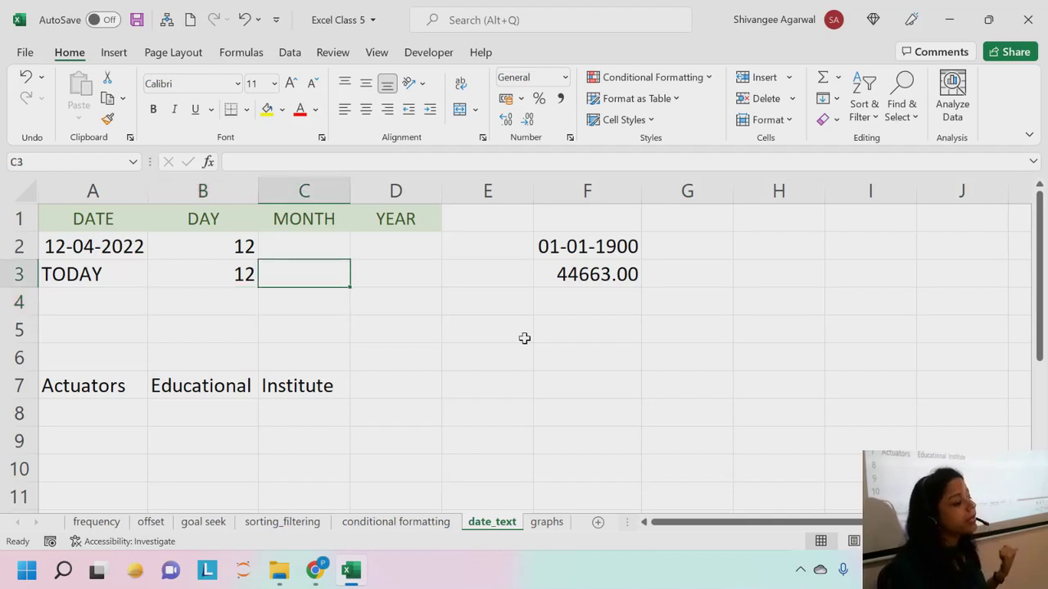
key(F2)
text(=MONTH)
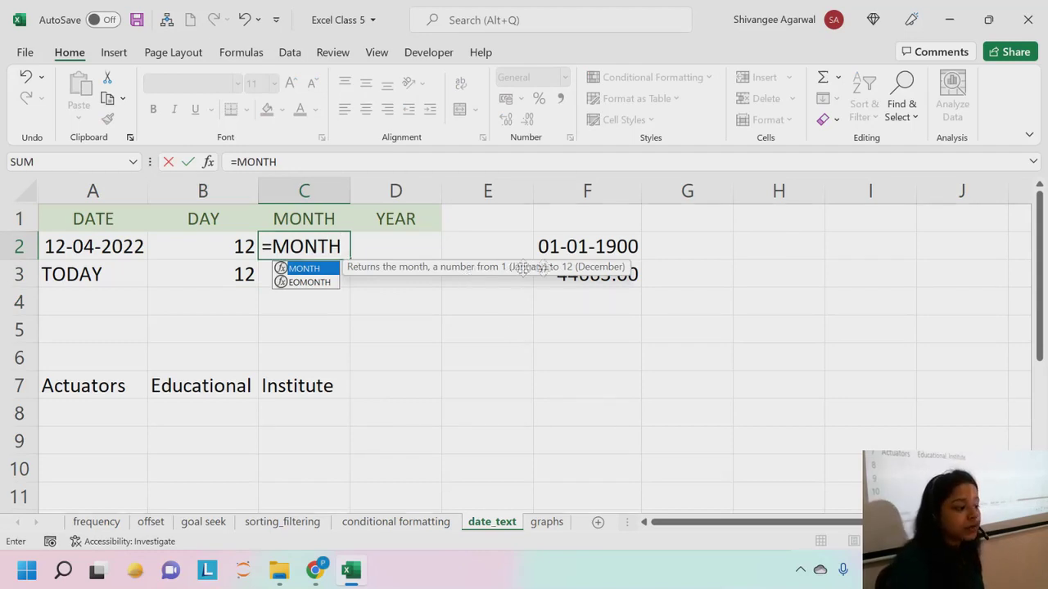
Step: Complete =MONTH(A2) in C2 so it shows 4
text(()
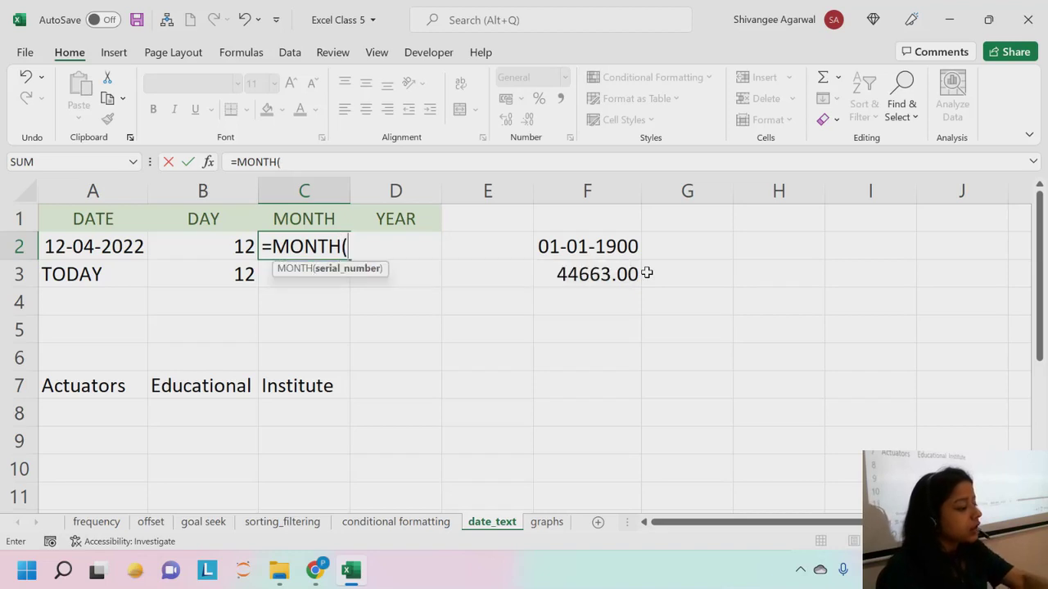
click(88, 248)
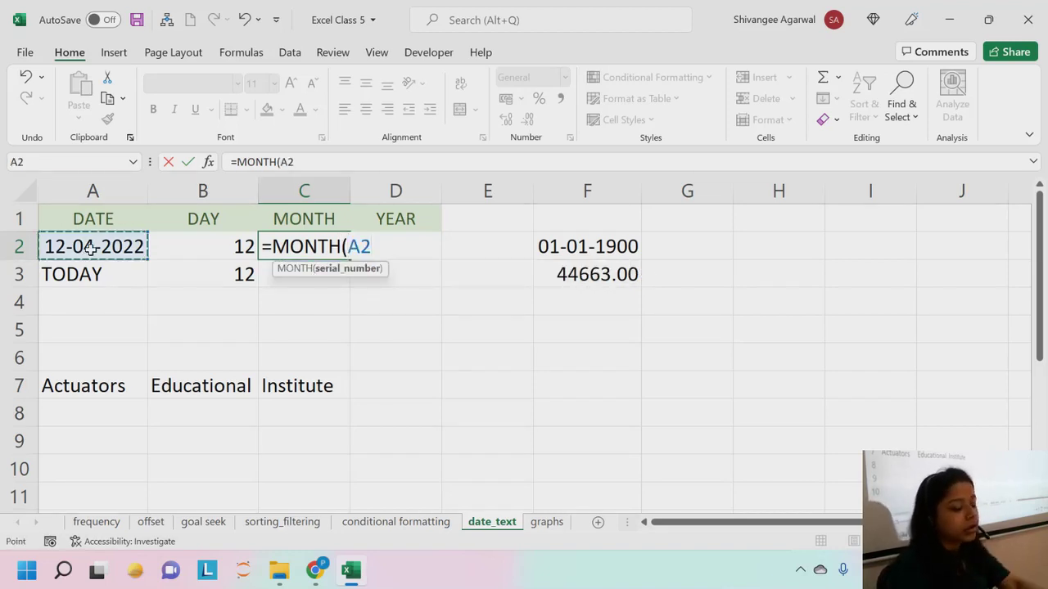
text())
key(Return)
Step: Enter =YEAR(A2) in D2 so it shows 2022, then move to A5
key(Up)
key(Right)
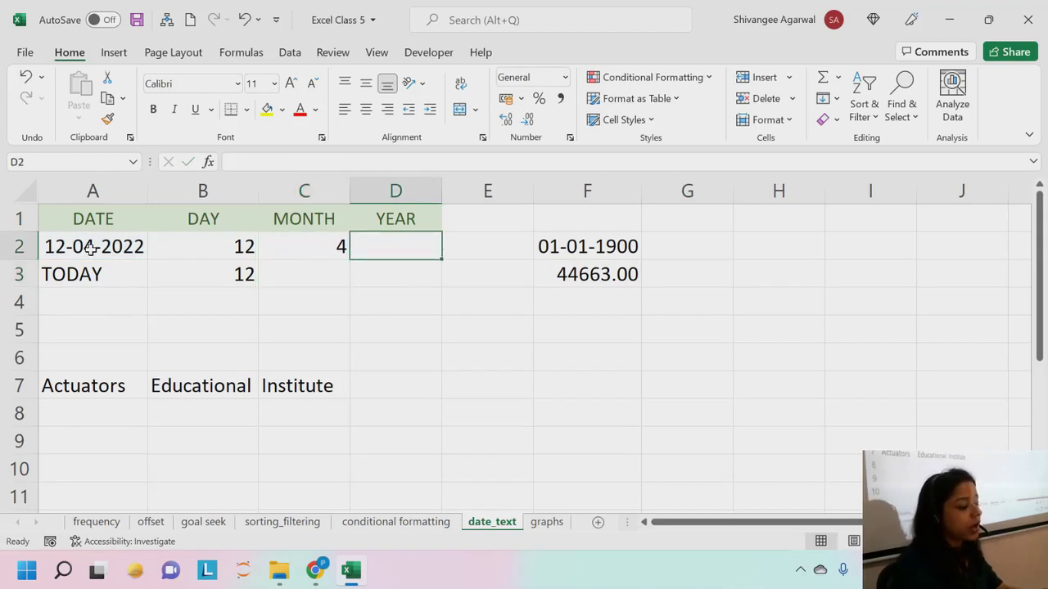
text(=YEAR)
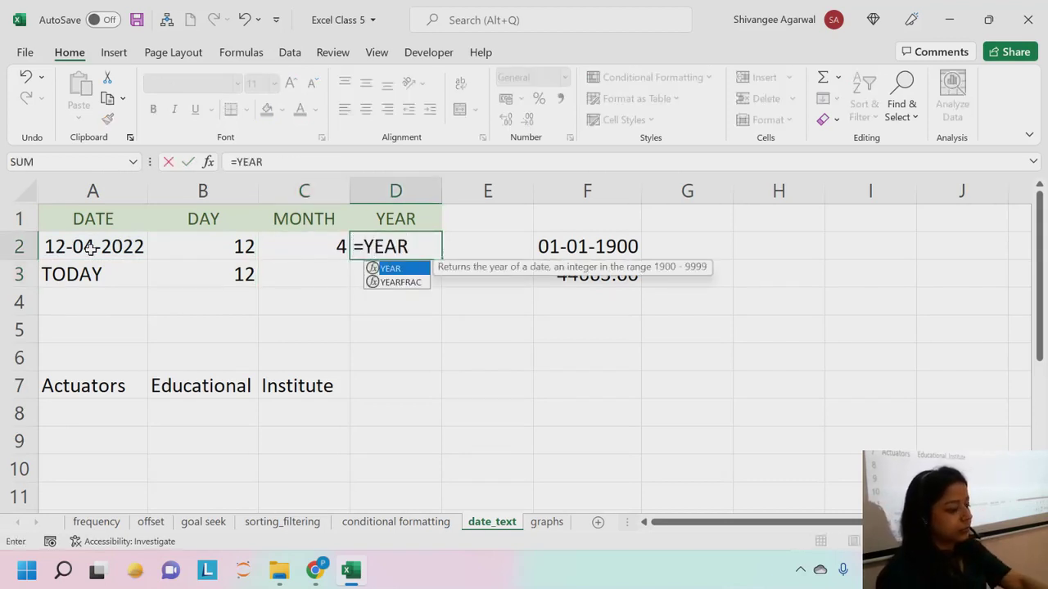
text(()
key(Left)
key(Left)
key(Left)
text())
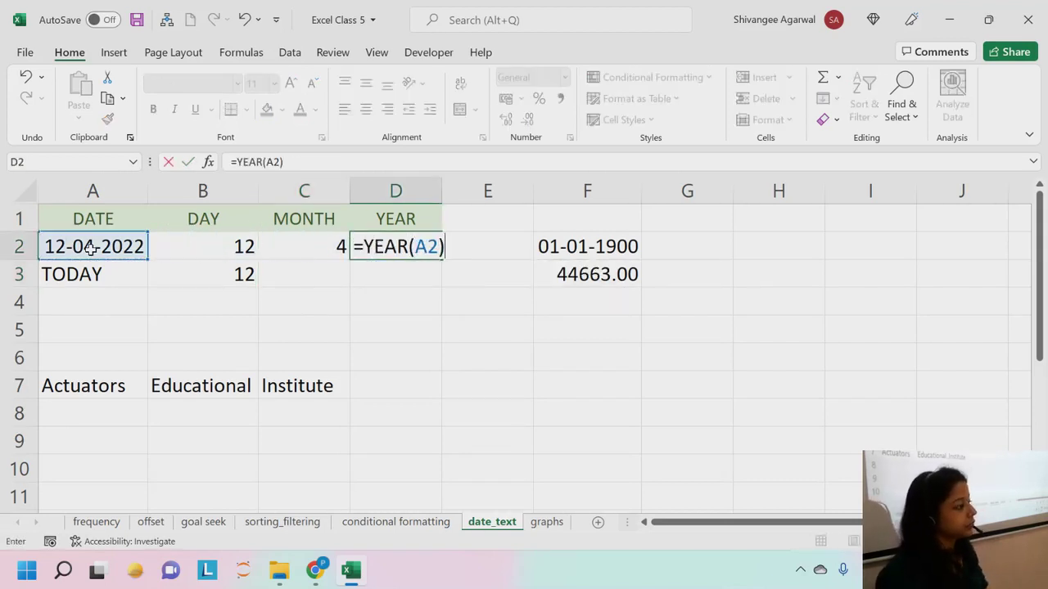
key(Return)
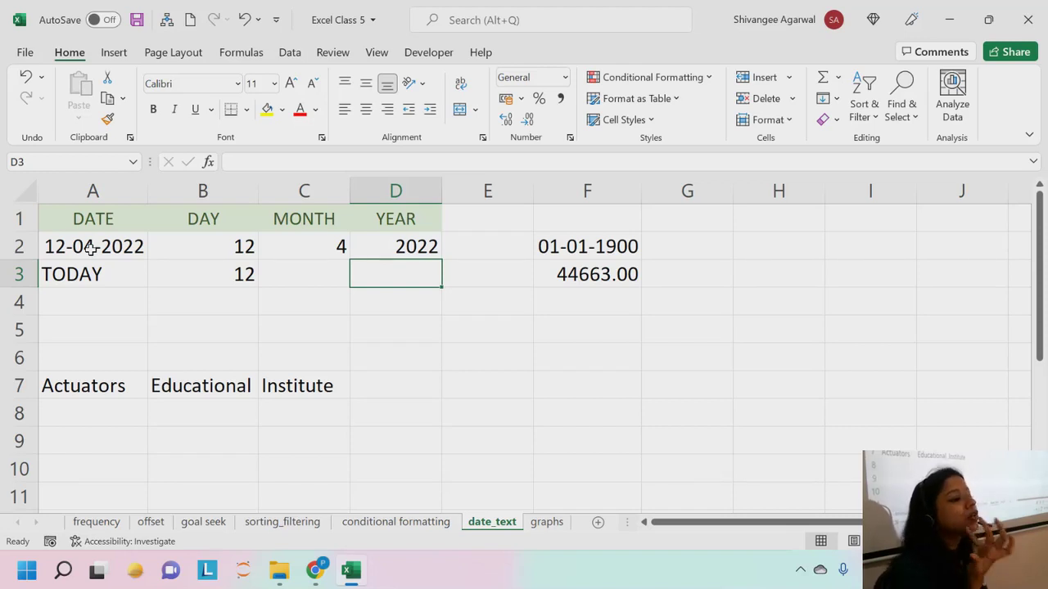
key(Down)
key(Down)
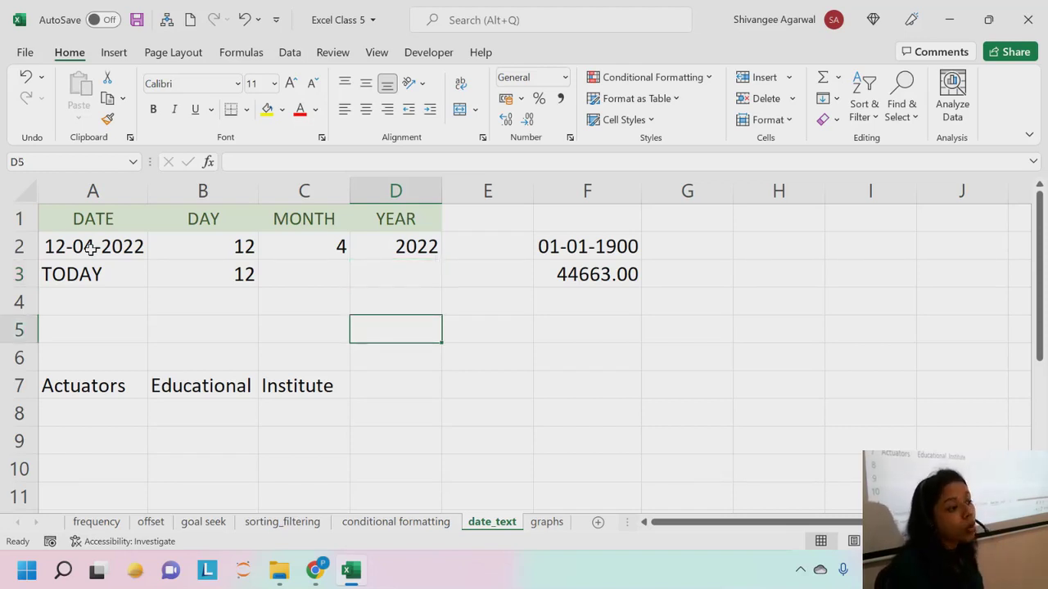
key(Left)
key(Left)
key(Left)
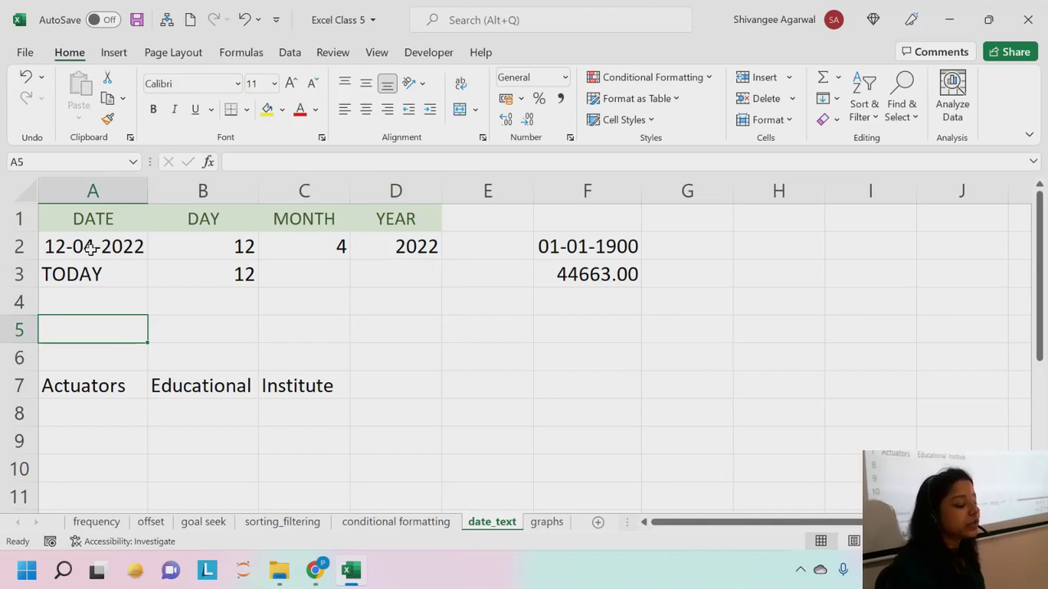
text(=)
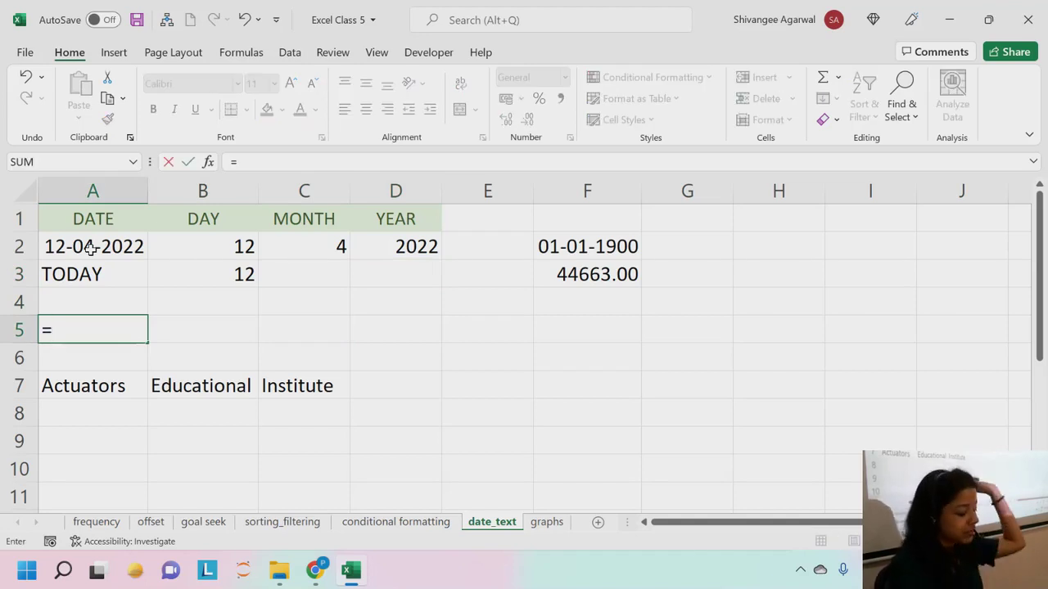
text(NO)
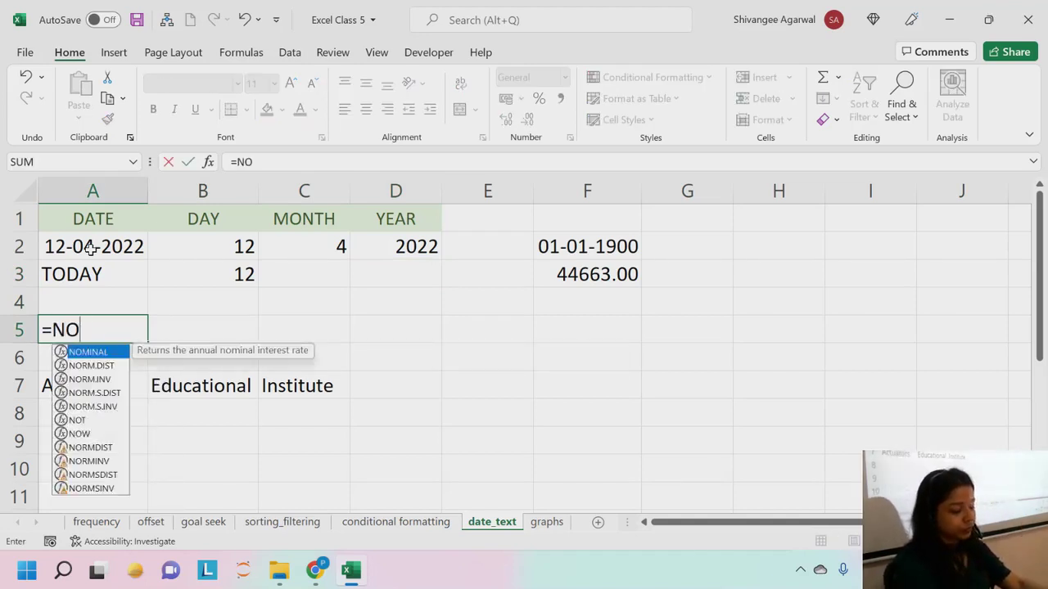
text(W())
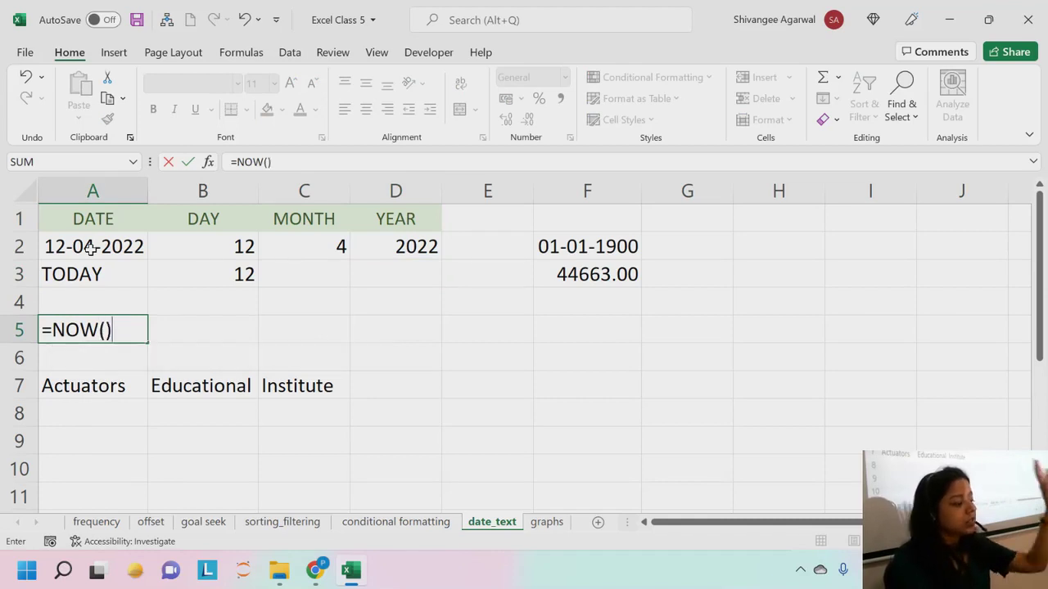
key(Return)
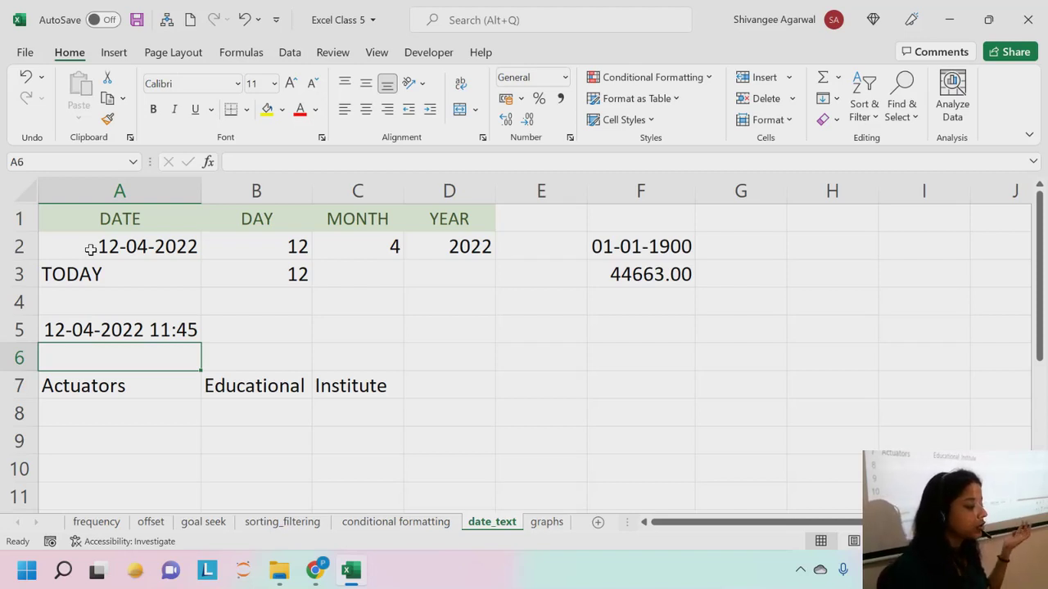
key(Up)
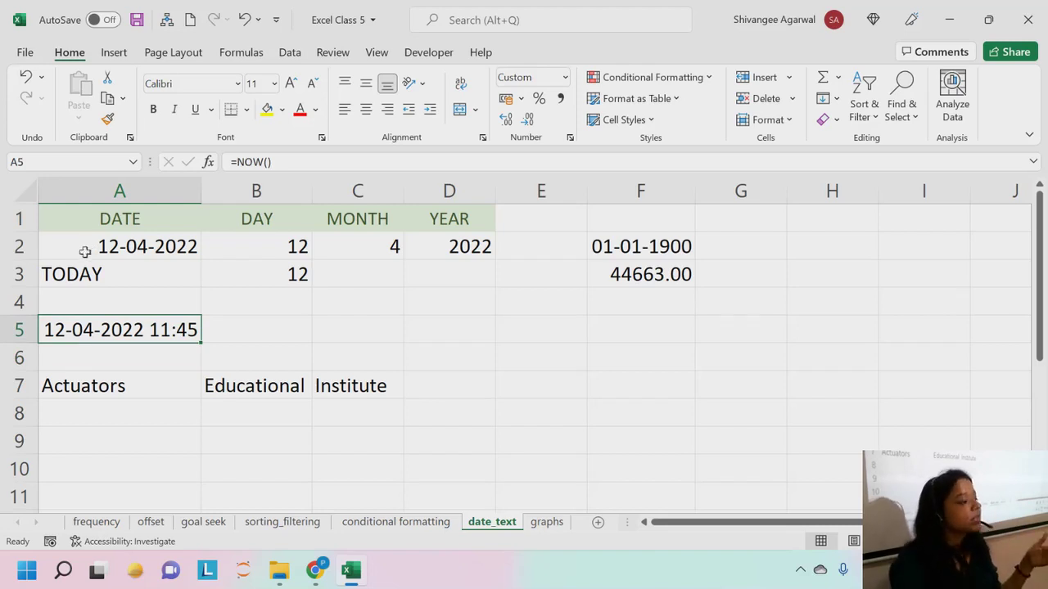
click(99, 244)
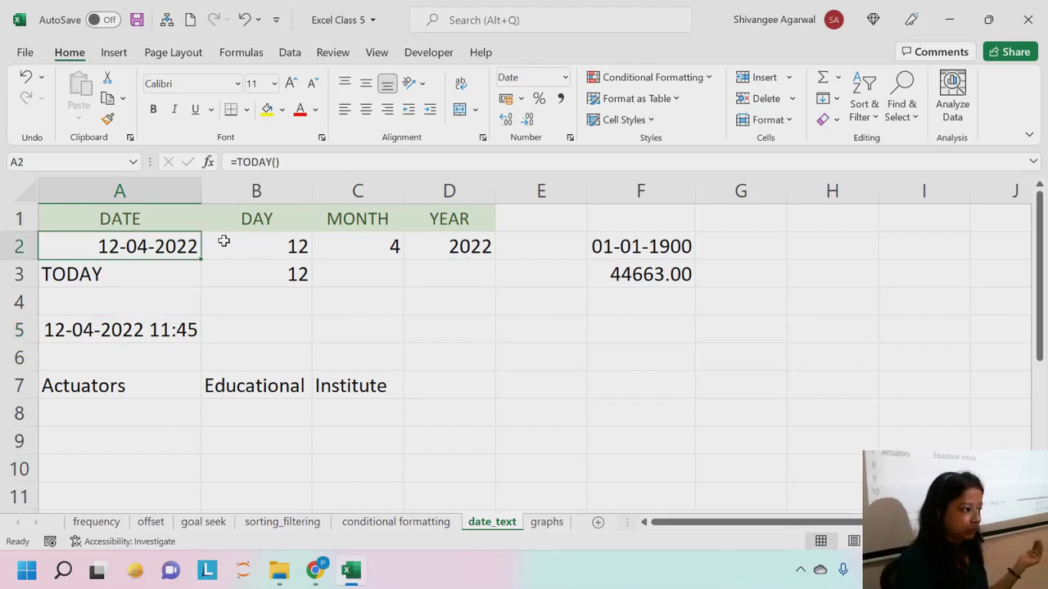
click(107, 340)
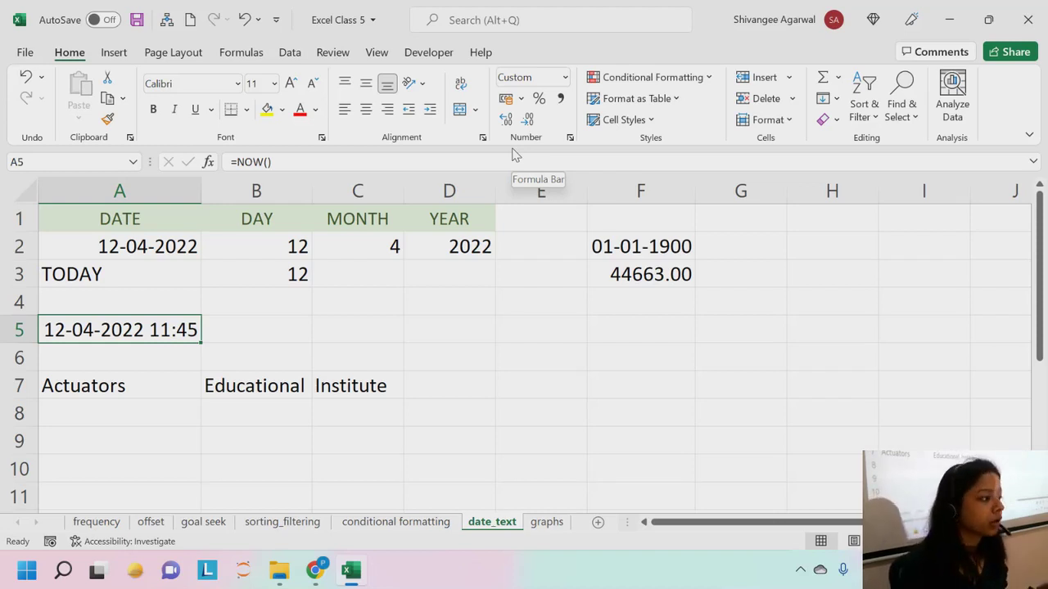
Step: Enter =D2+C2 in D4 to get 2026, then review the D4 and A5 formulas
click(461, 294)
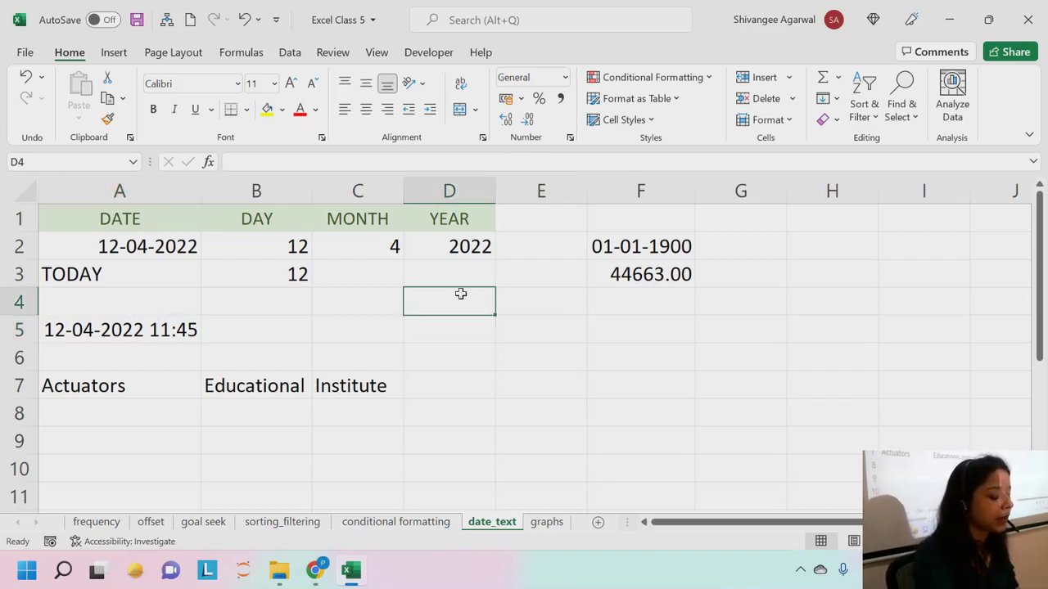
text(=D2+)
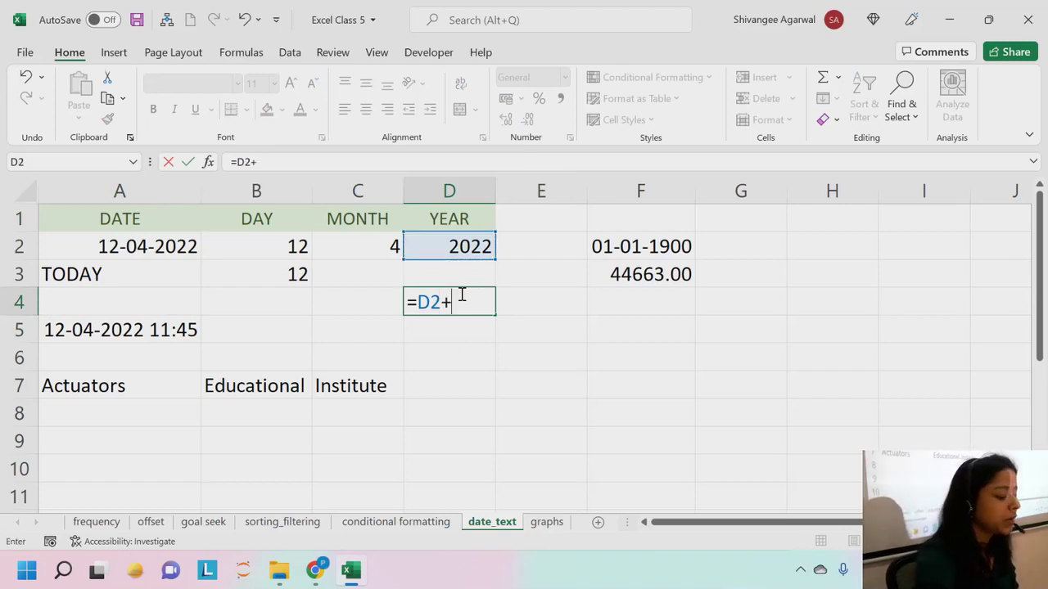
key(Left)
key(Up)
key(Up)
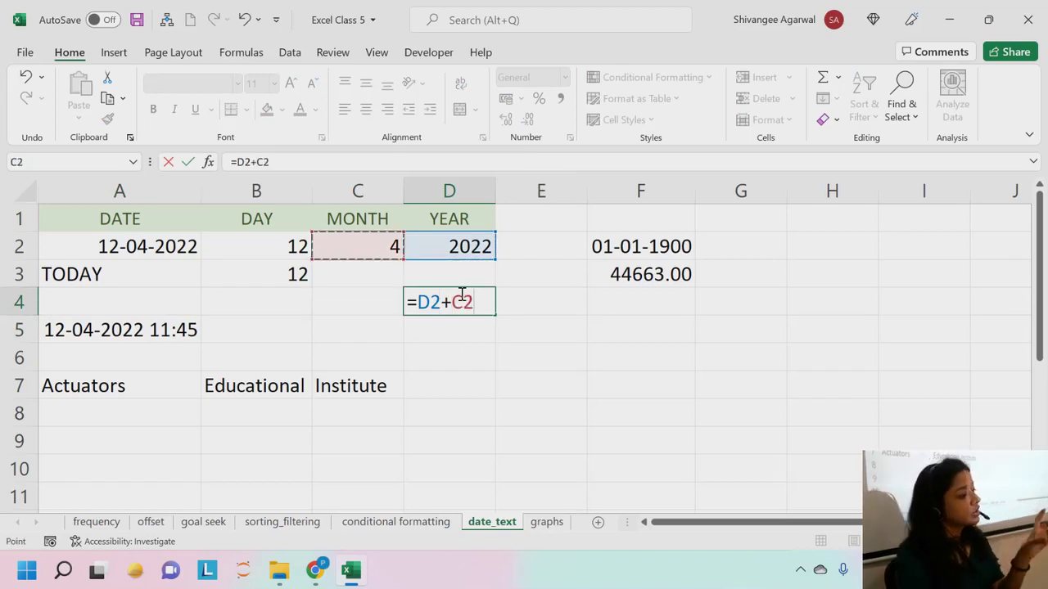
key(Return)
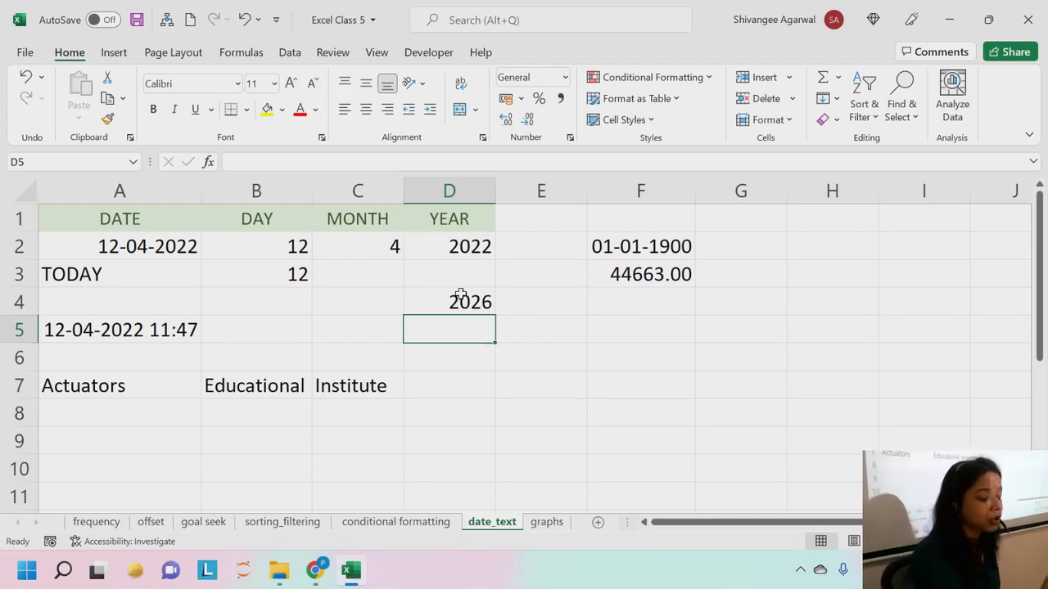
click(461, 296)
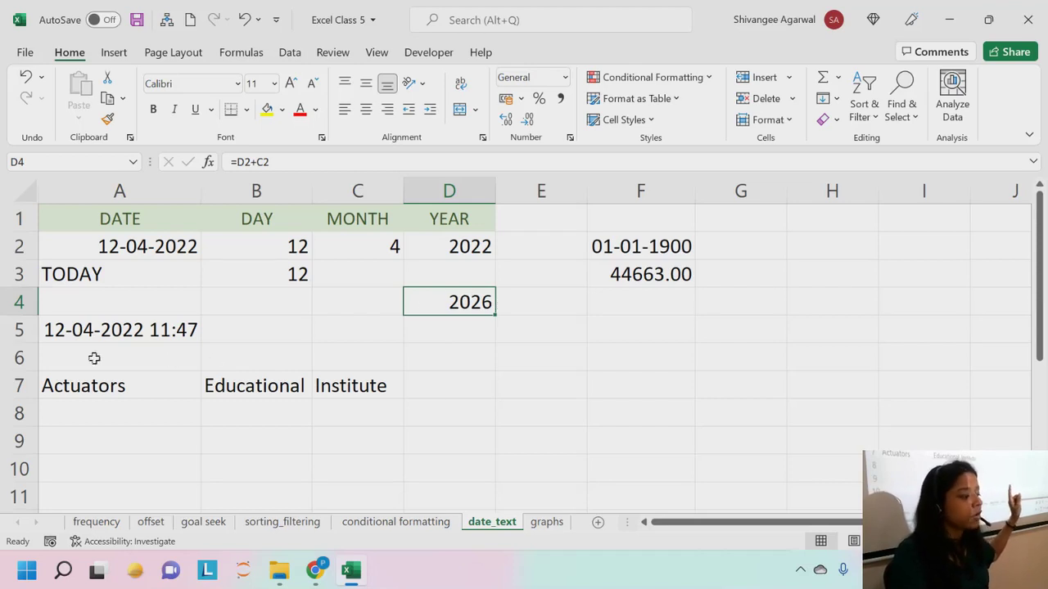
click(97, 333)
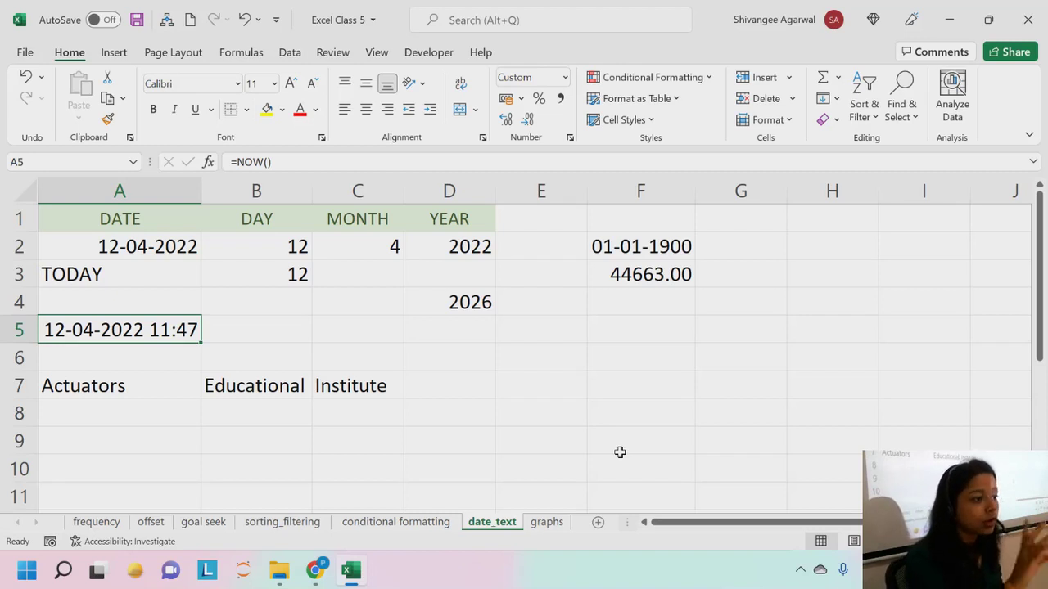
Step: Set Calculation Options on the Formulas tab to Manual and select cell F5
click(249, 62)
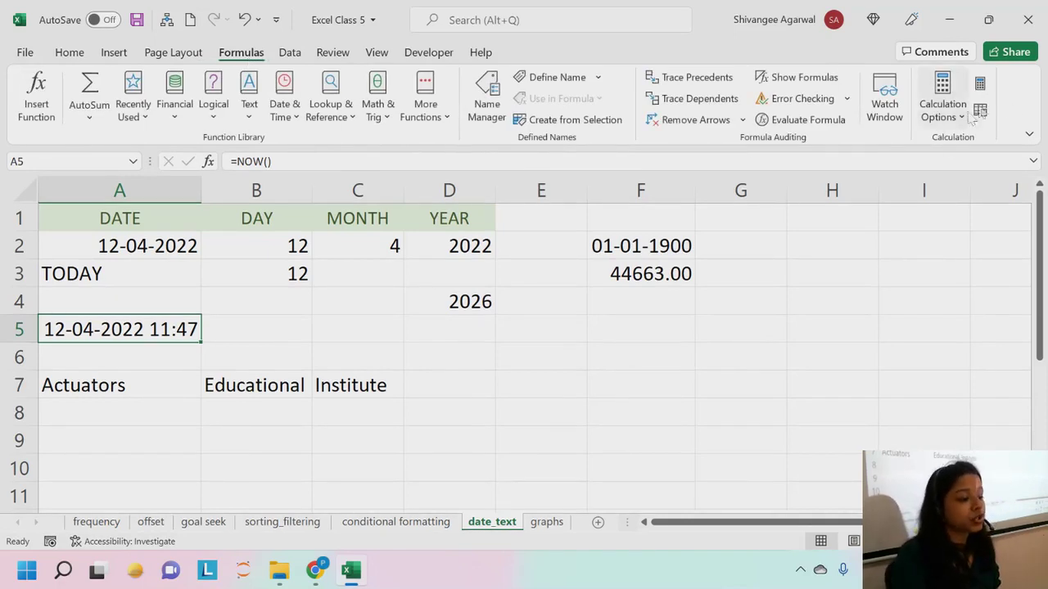
click(939, 123)
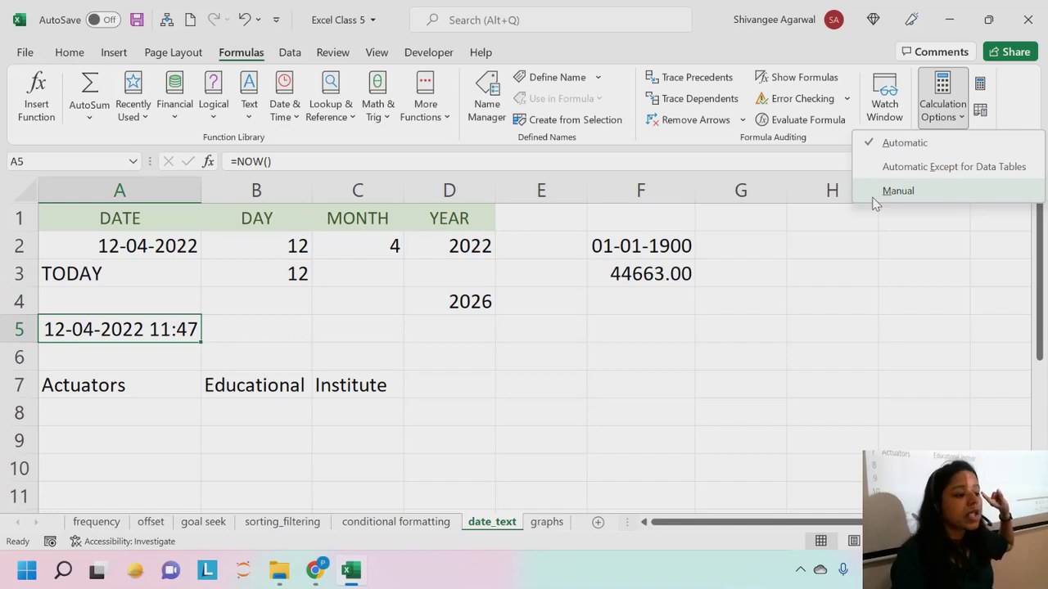
click(898, 191)
click(952, 127)
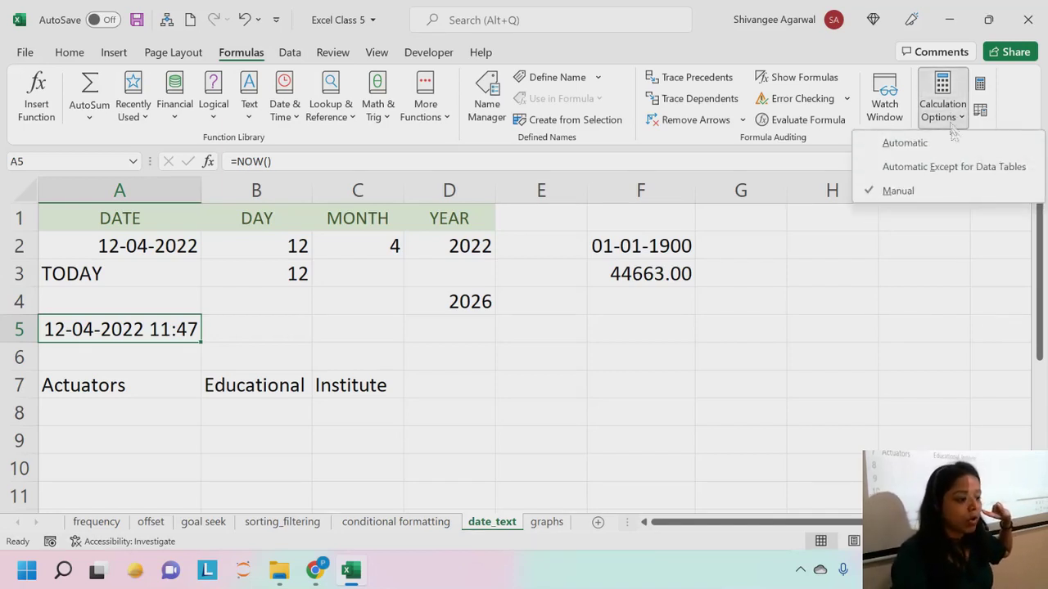
click(892, 190)
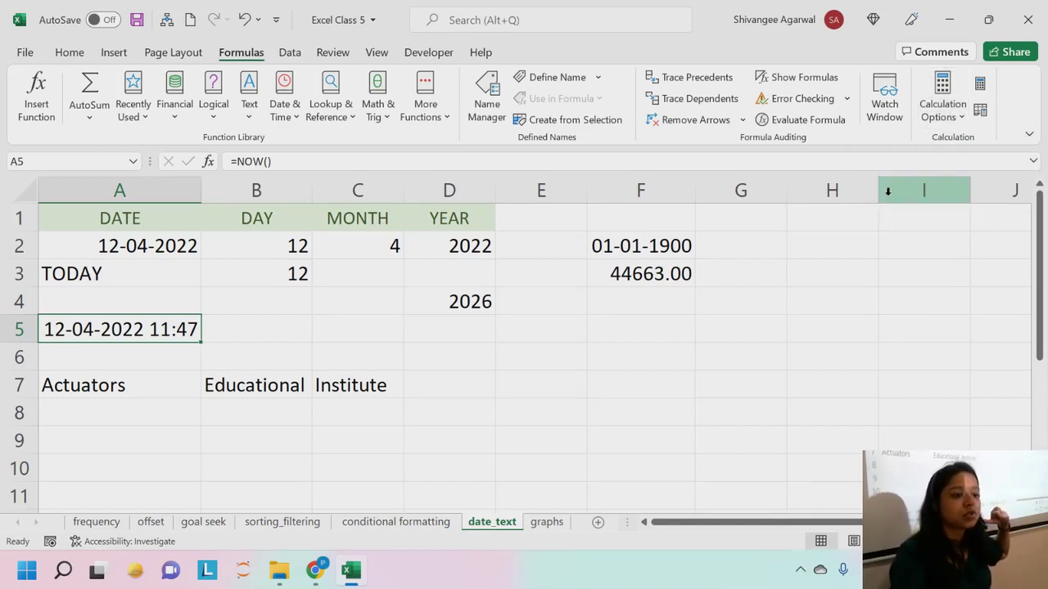
click(536, 310)
click(609, 321)
text(=)
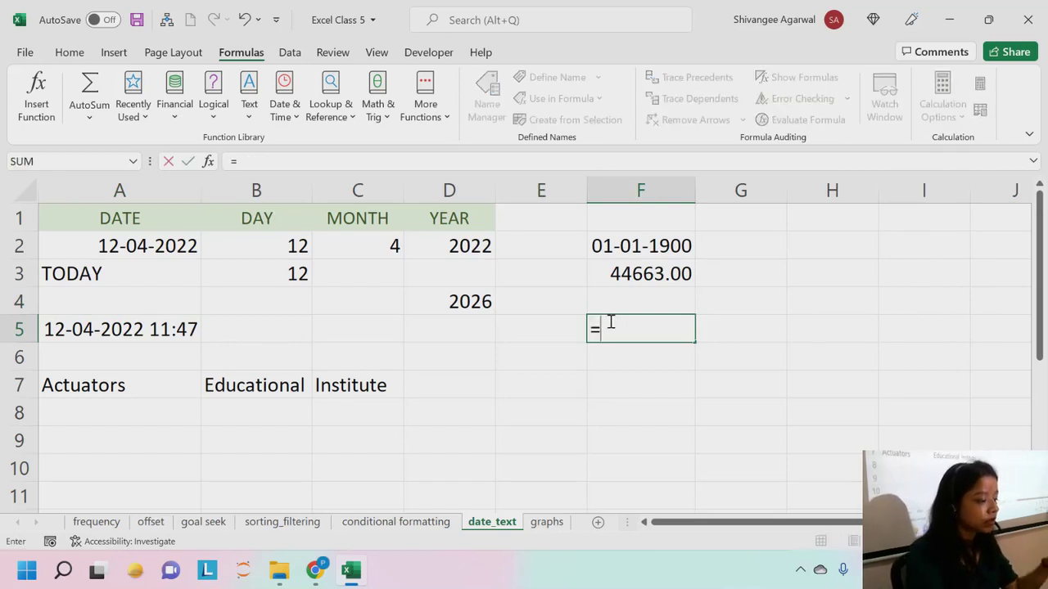
key(BackSpace)
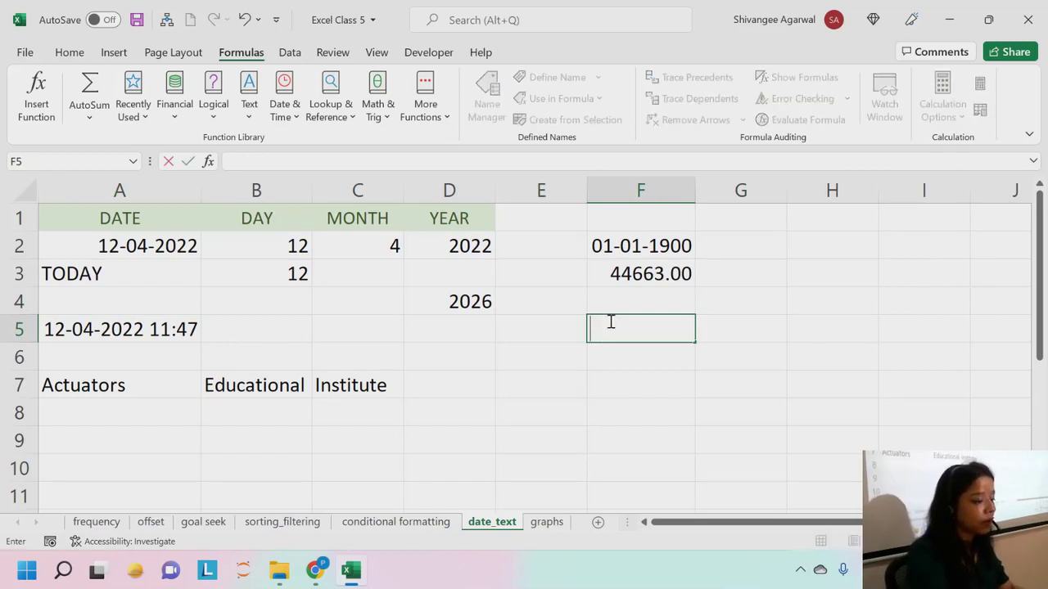
key(Up)
key(Left)
key(Left)
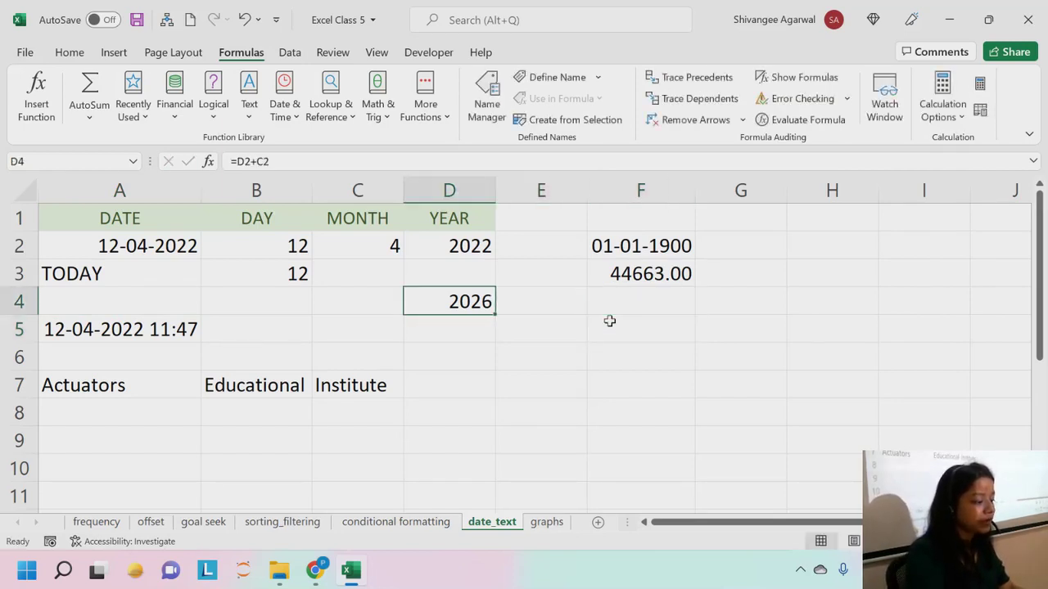
text(=)
click(475, 269)
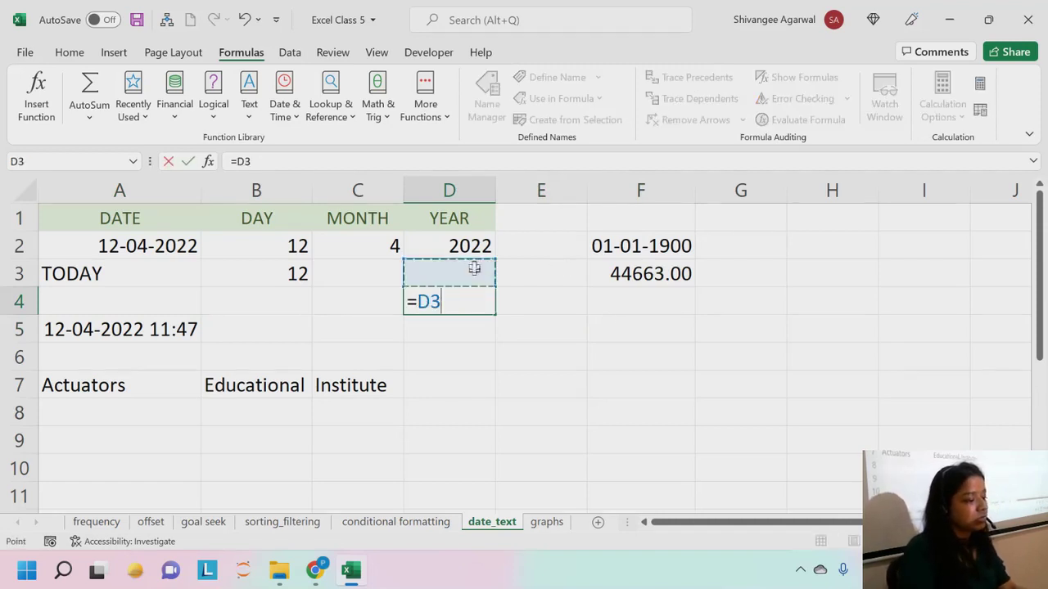
click(468, 247)
text(+)
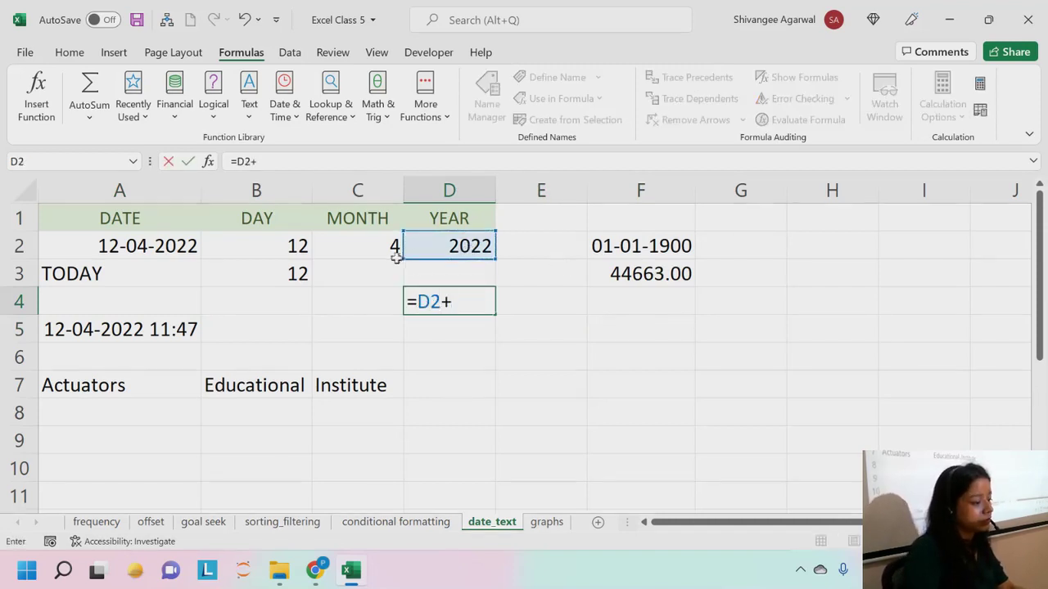
click(373, 246)
key(Return)
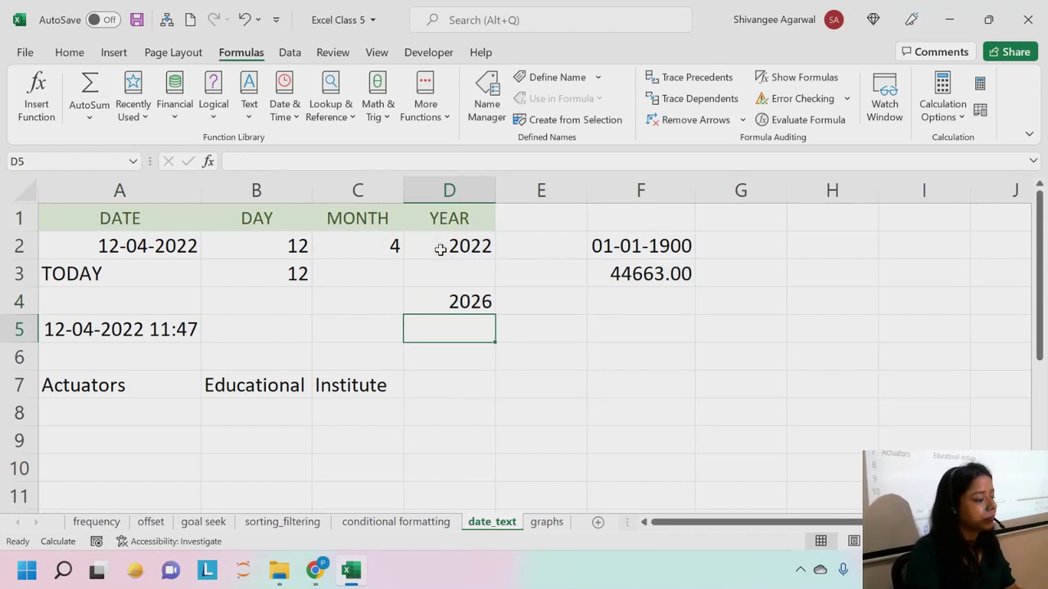
click(435, 301)
click(128, 350)
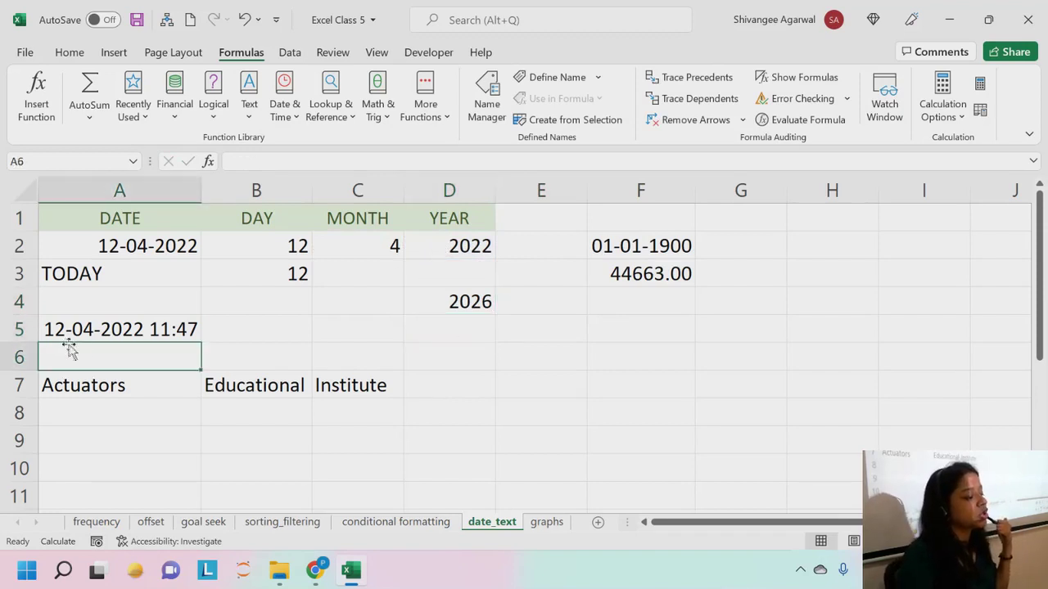
click(97, 327)
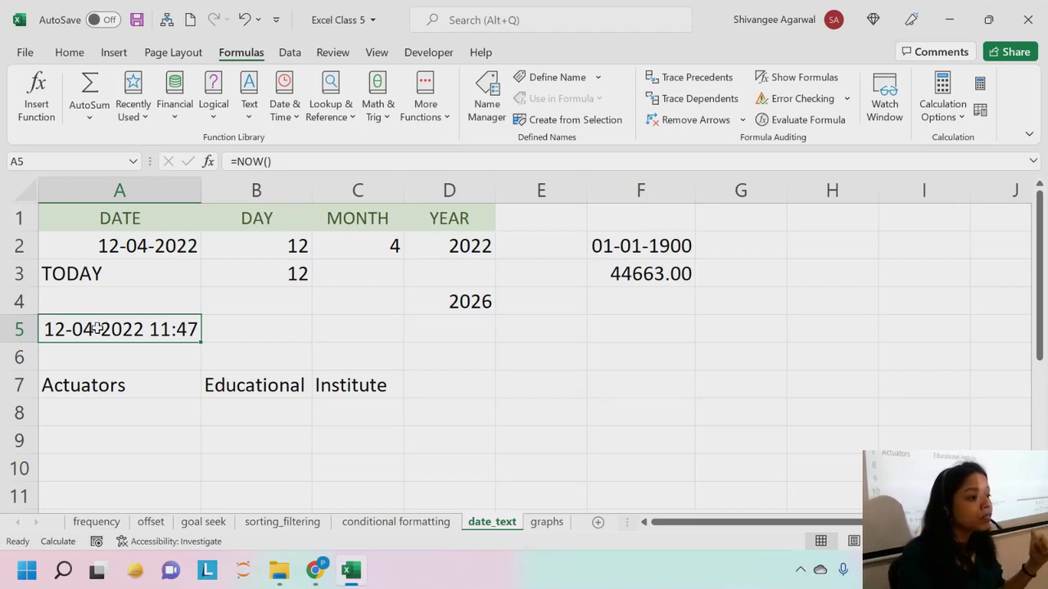
Step: Leave calculation on Manual and inspect cells B7, C7 and D4
click(942, 106)
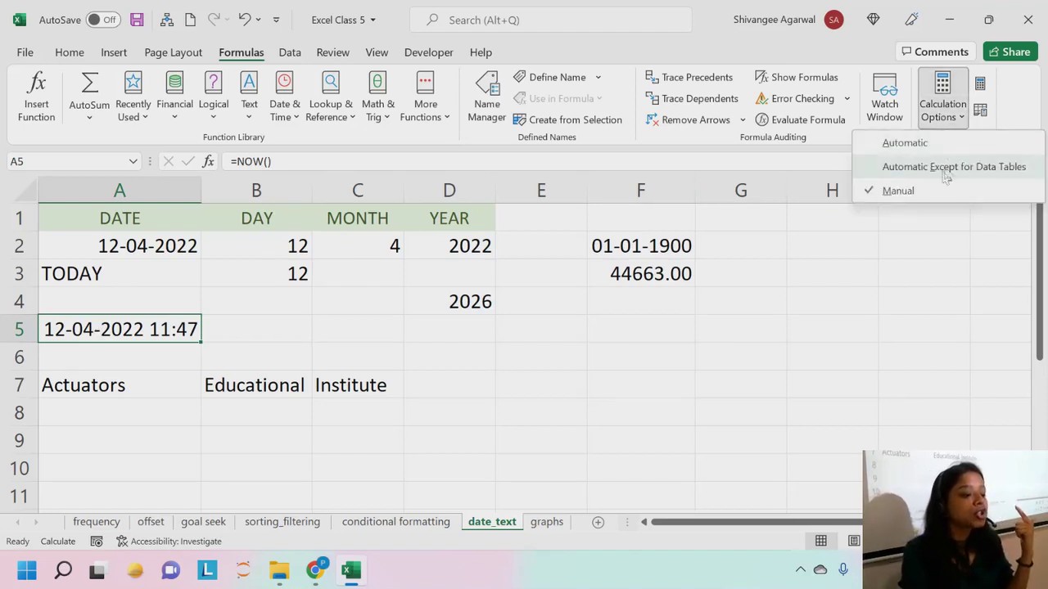
click(930, 196)
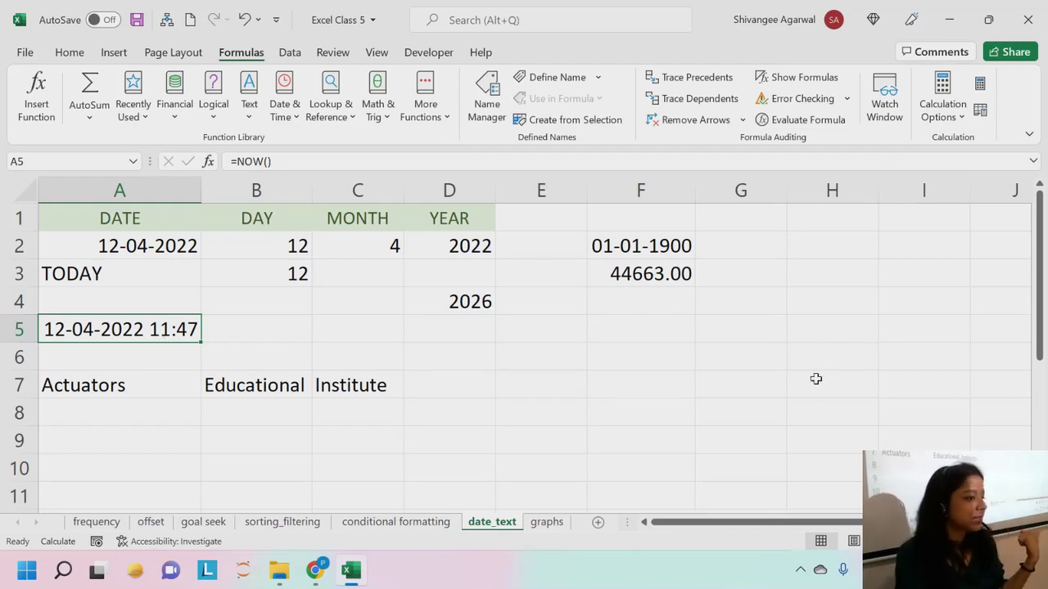
click(942, 99)
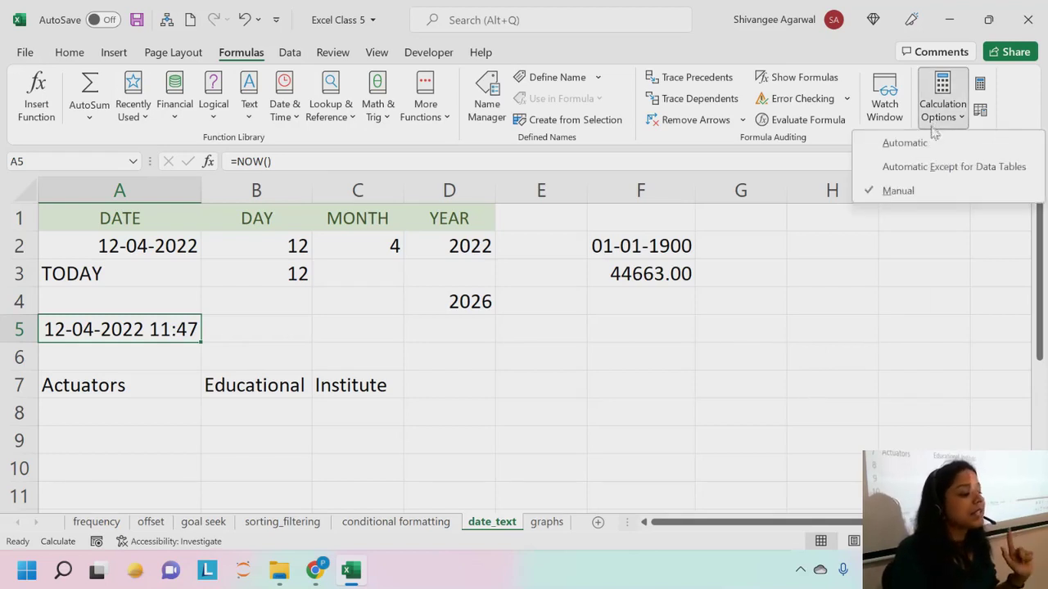
click(604, 289)
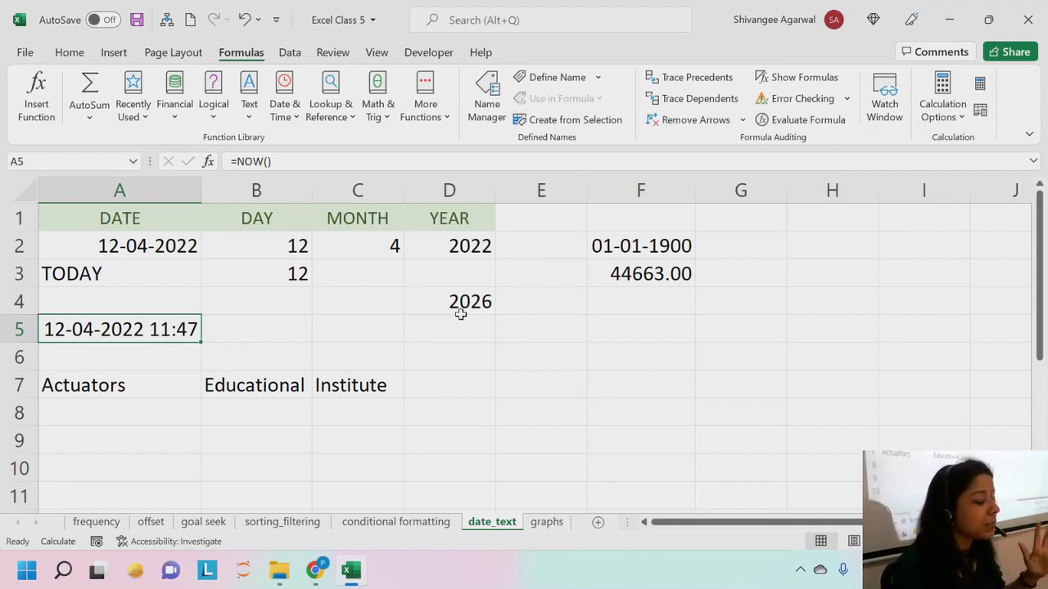
click(246, 385)
click(360, 385)
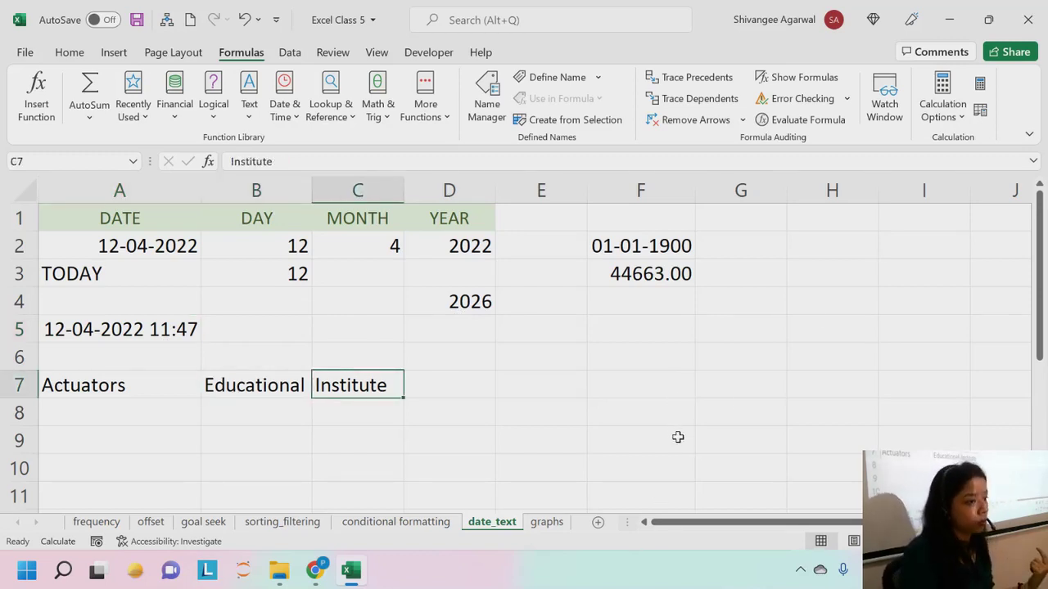
click(471, 296)
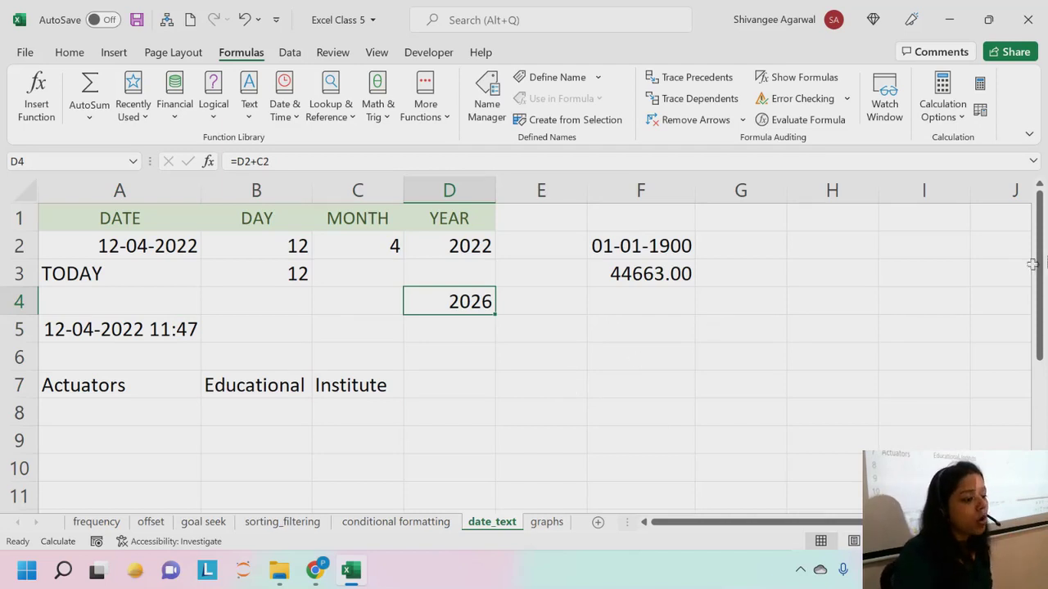
Step: Run Calculate Now so A5 reads 11:50, then set calculation back to Automatic
click(980, 88)
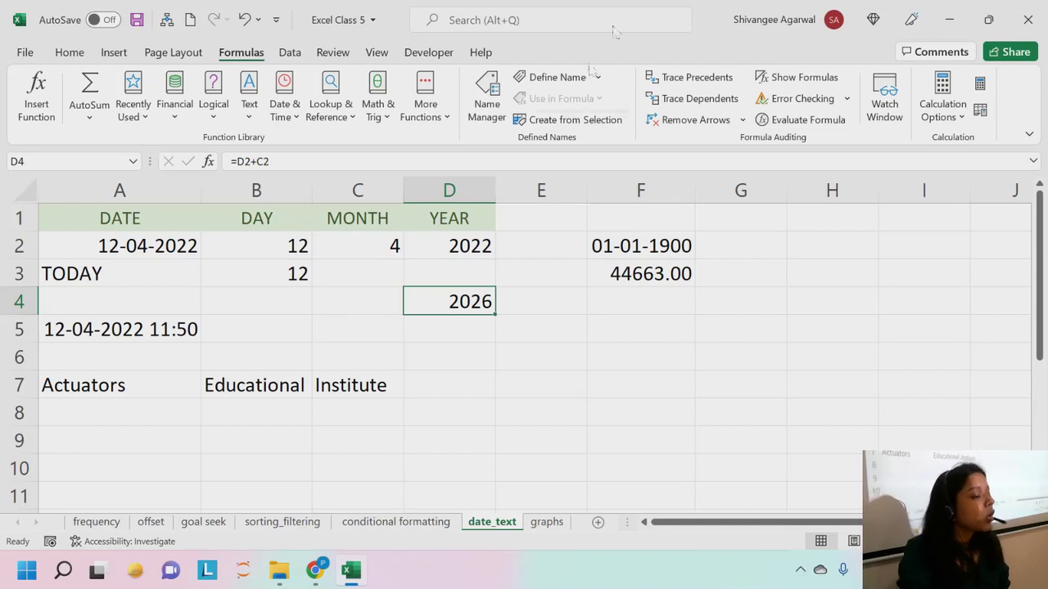
click(942, 105)
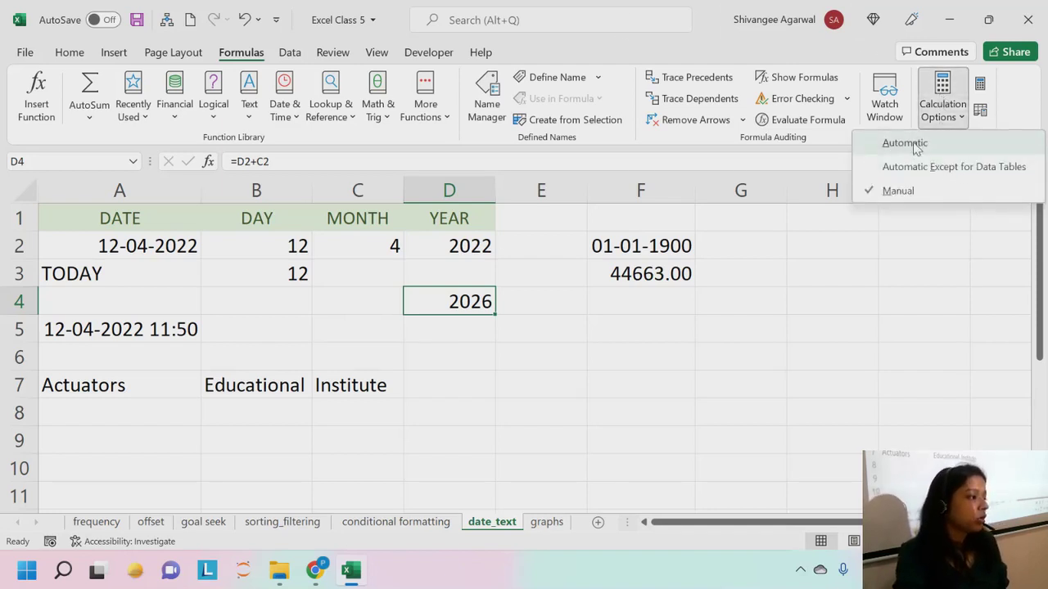
click(915, 148)
click(932, 110)
click(936, 149)
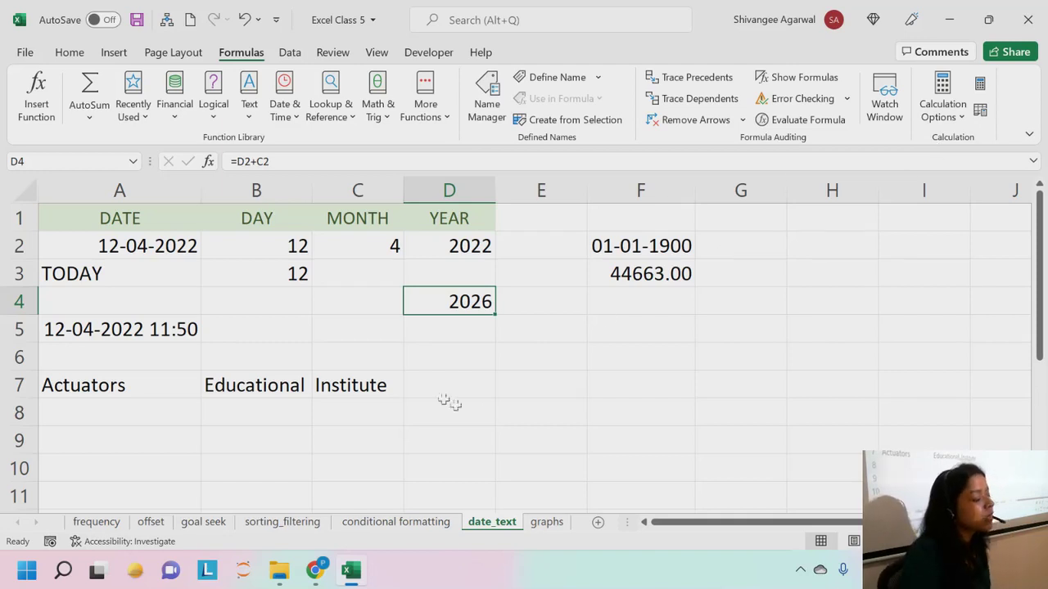
scroll(257, 341, down, 2)
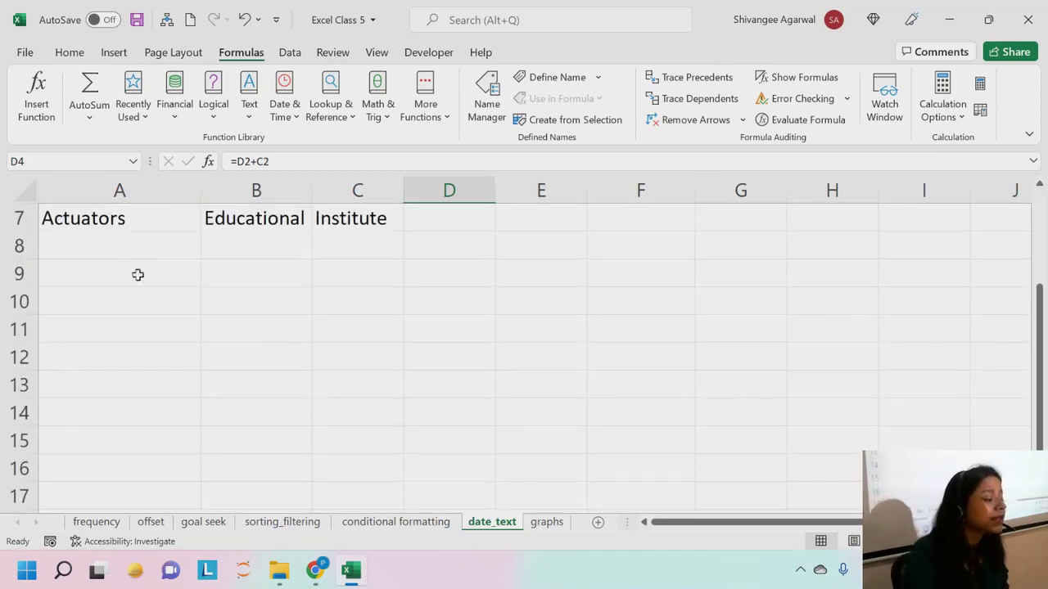
click(194, 189)
drag(195, 190, 138, 191)
click(306, 249)
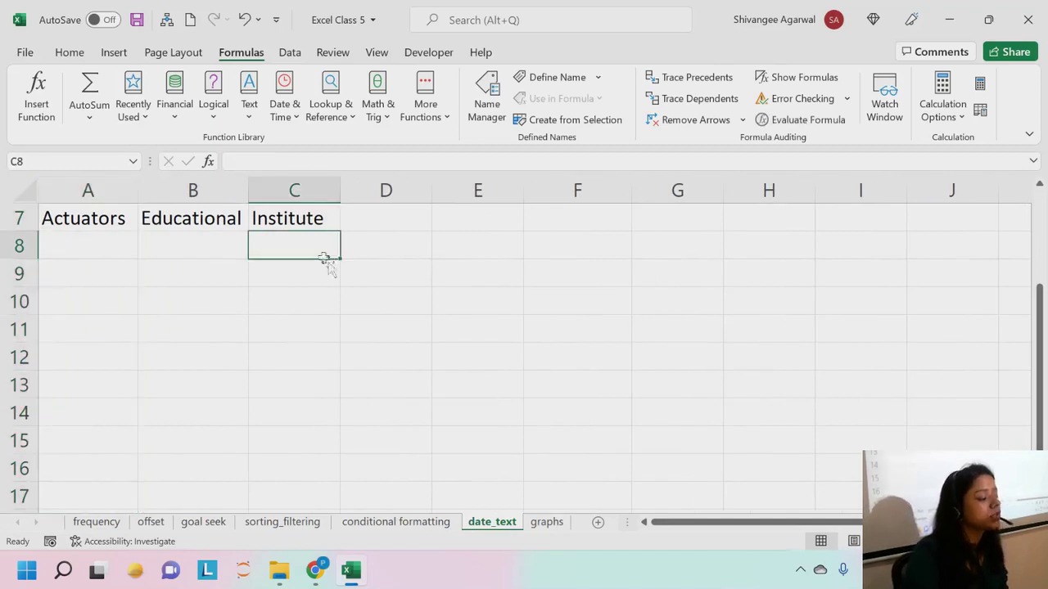
click(335, 275)
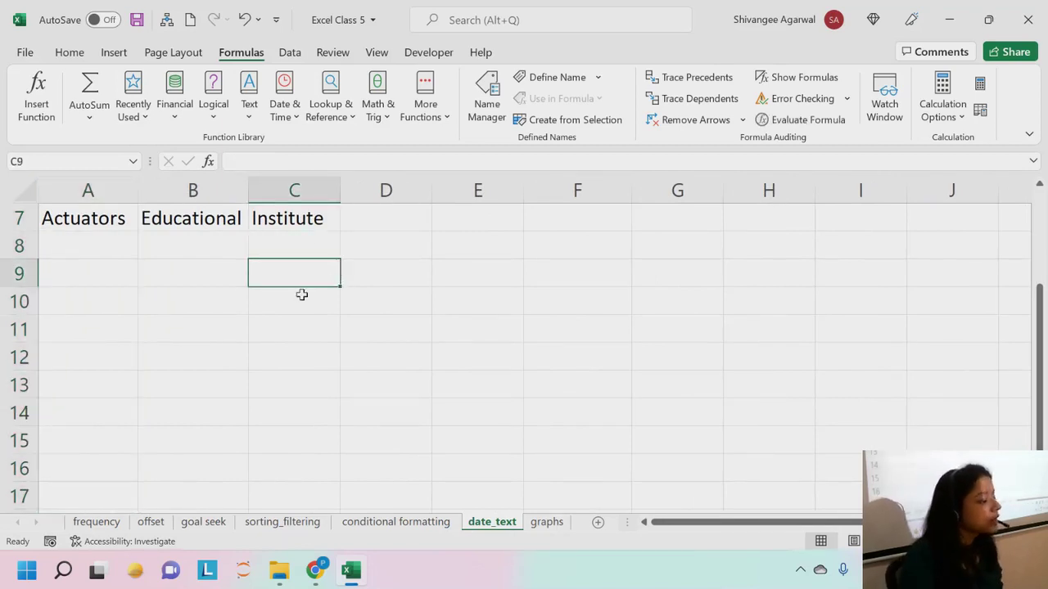
click(69, 227)
click(206, 224)
click(290, 216)
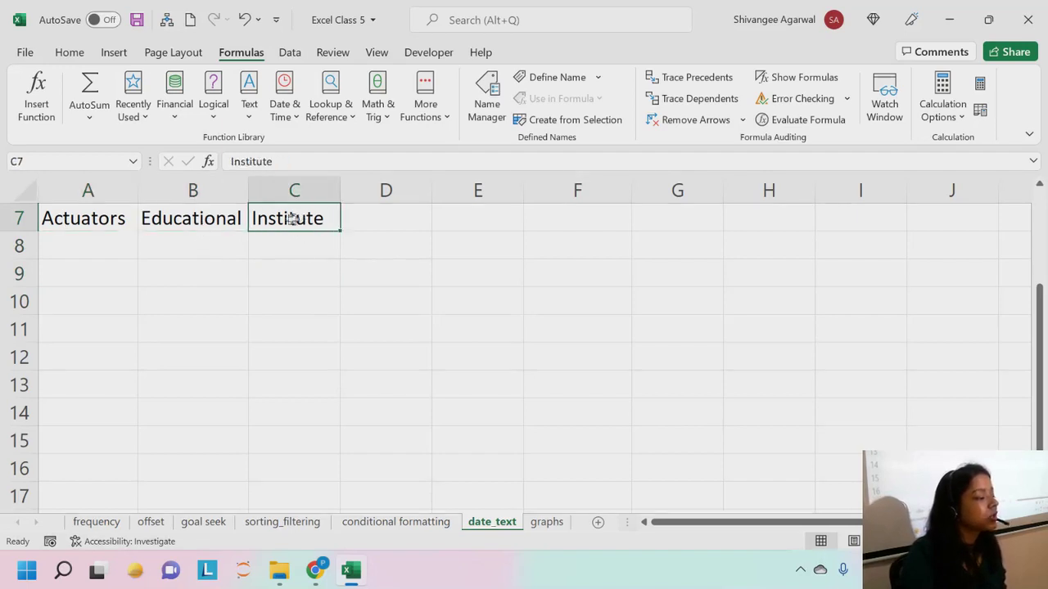
click(149, 219)
click(290, 223)
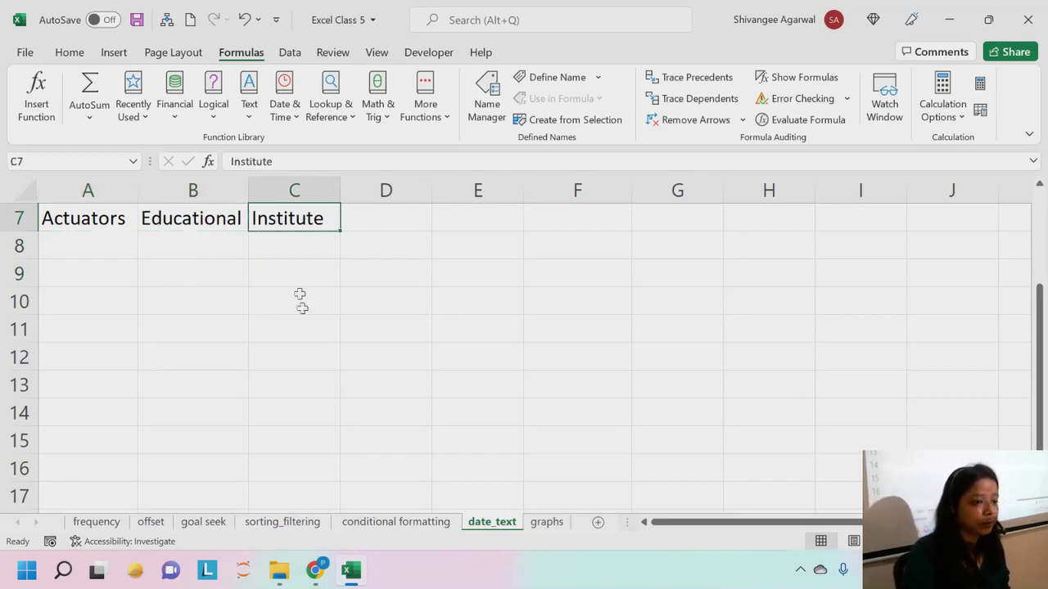
click(300, 272)
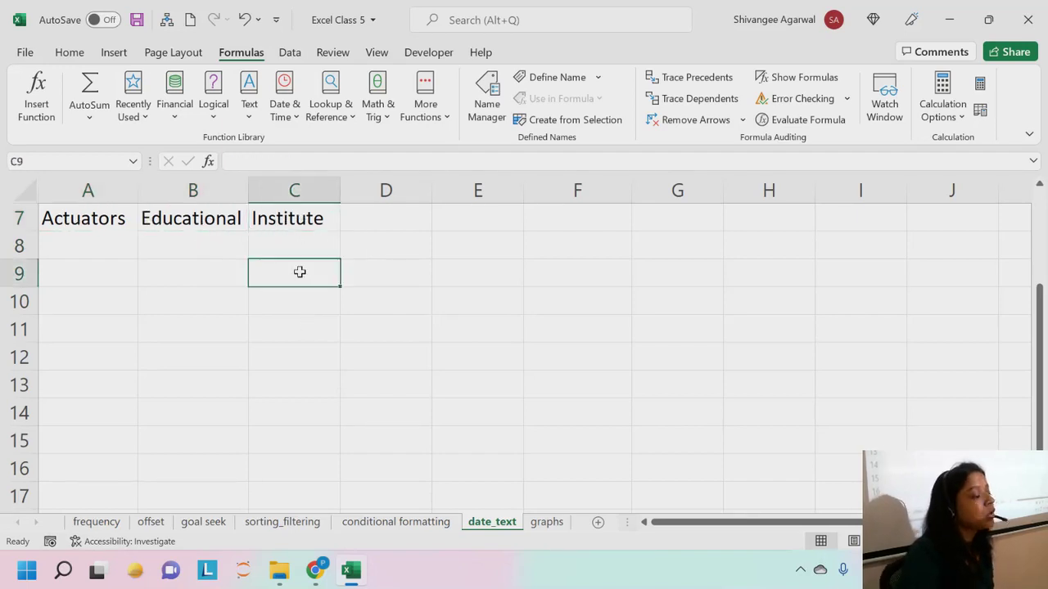
click(125, 275)
click(375, 221)
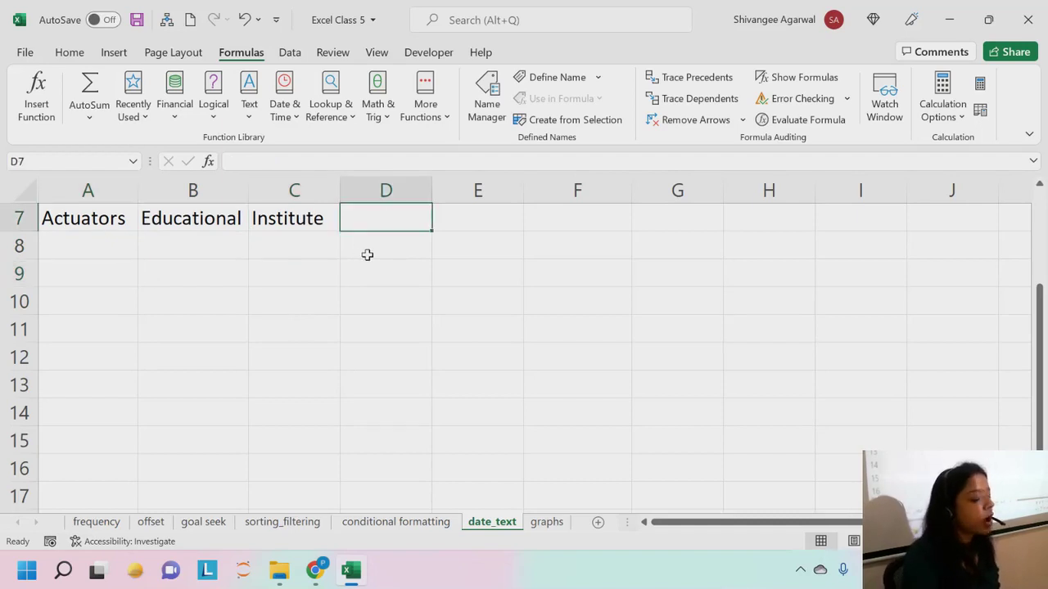
Step: Enter =A7&B7&C7 in D7 to produce ActuatorsEducationalInstitute
text(=)
key(Left)
key(Left)
key(Left)
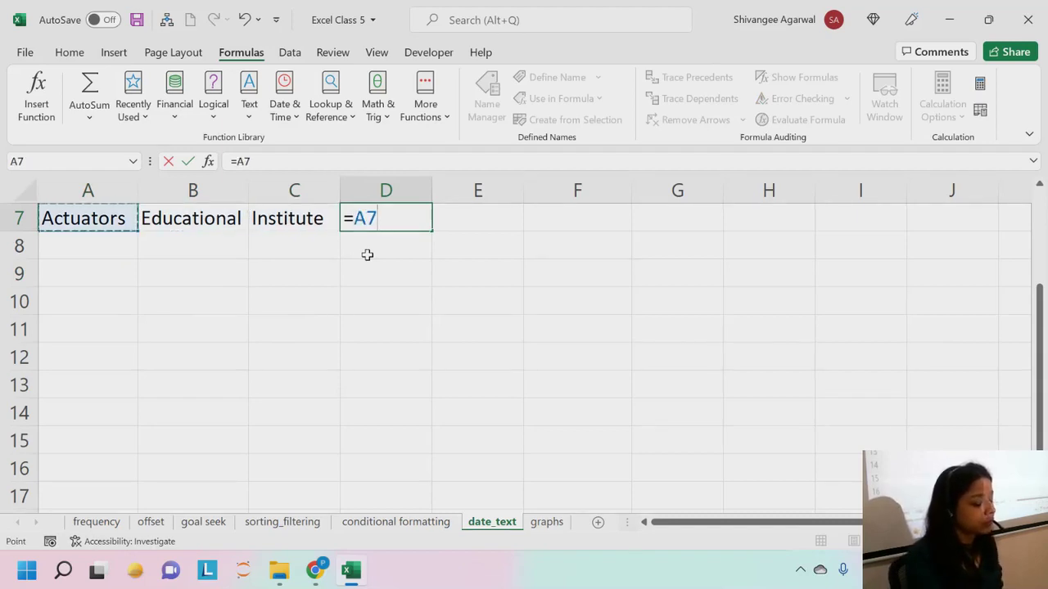
text(&)
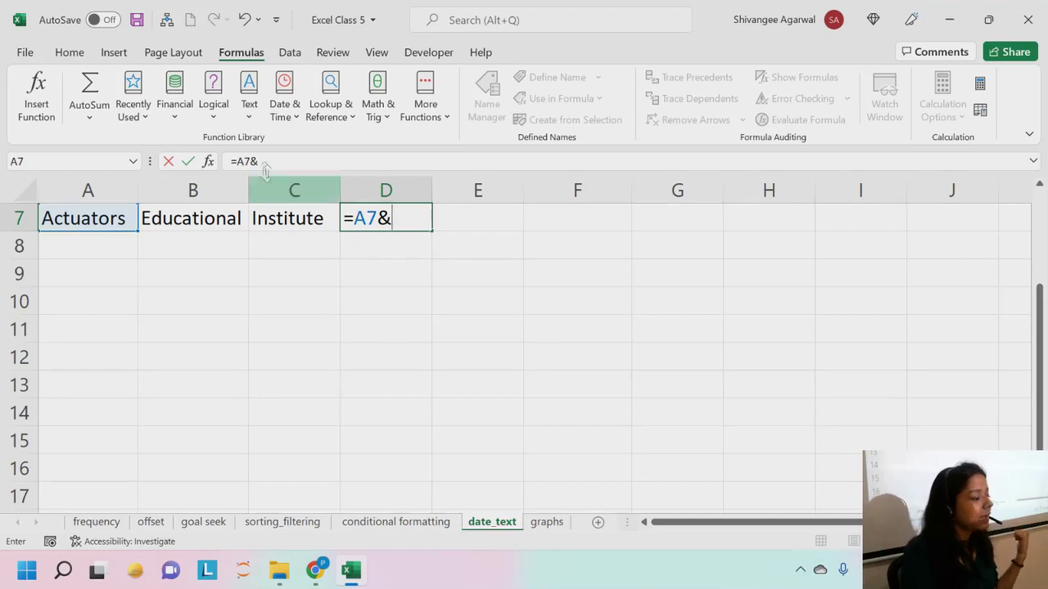
click(216, 221)
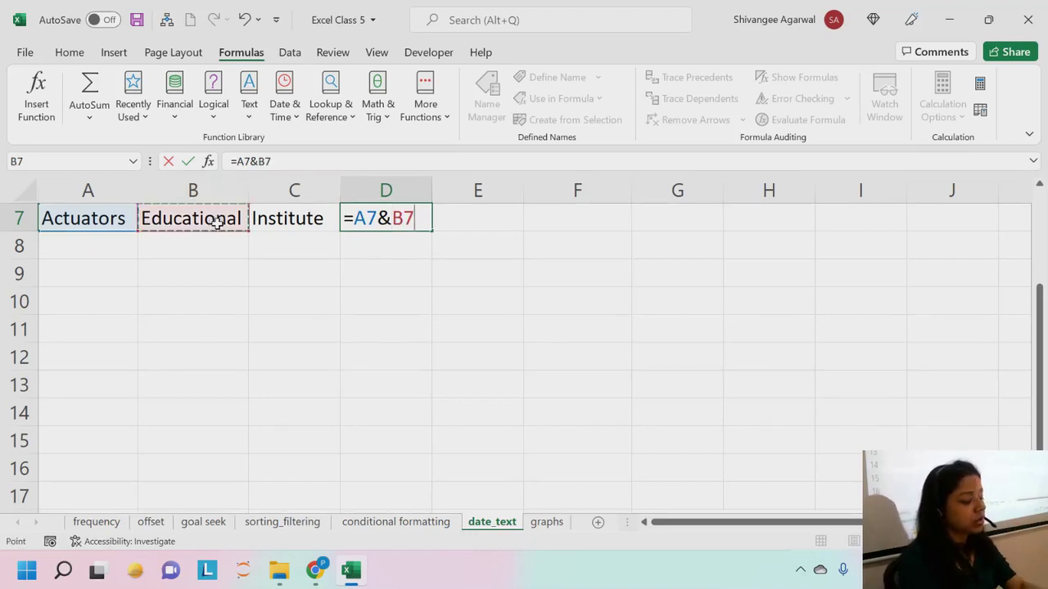
text(&)
click(273, 221)
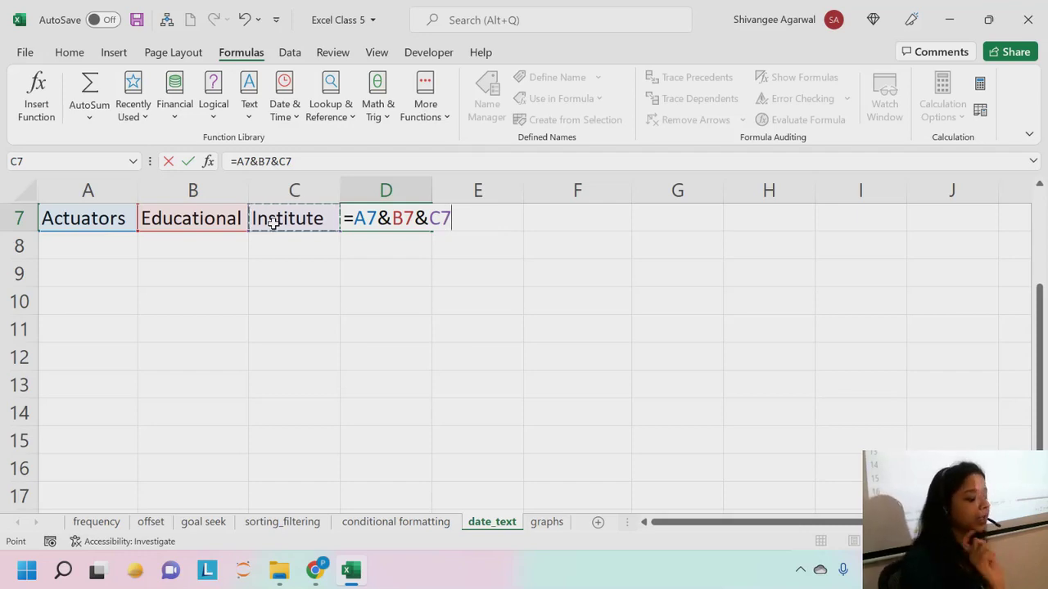
key(Return)
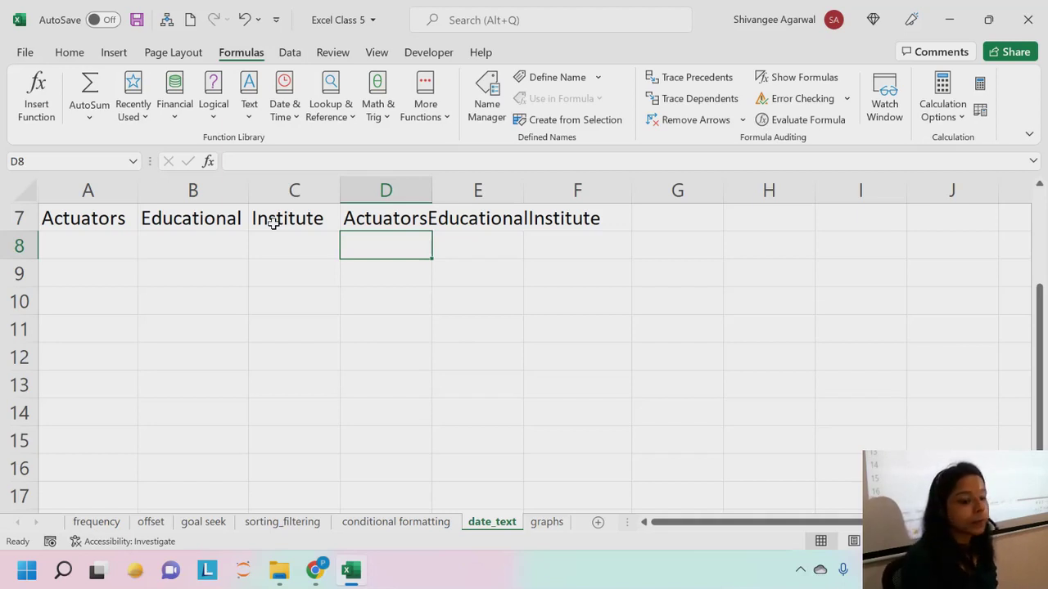
Step: In D8, start a formula joining A7 (Actuators) with a space: =A7&" "
key(Up)
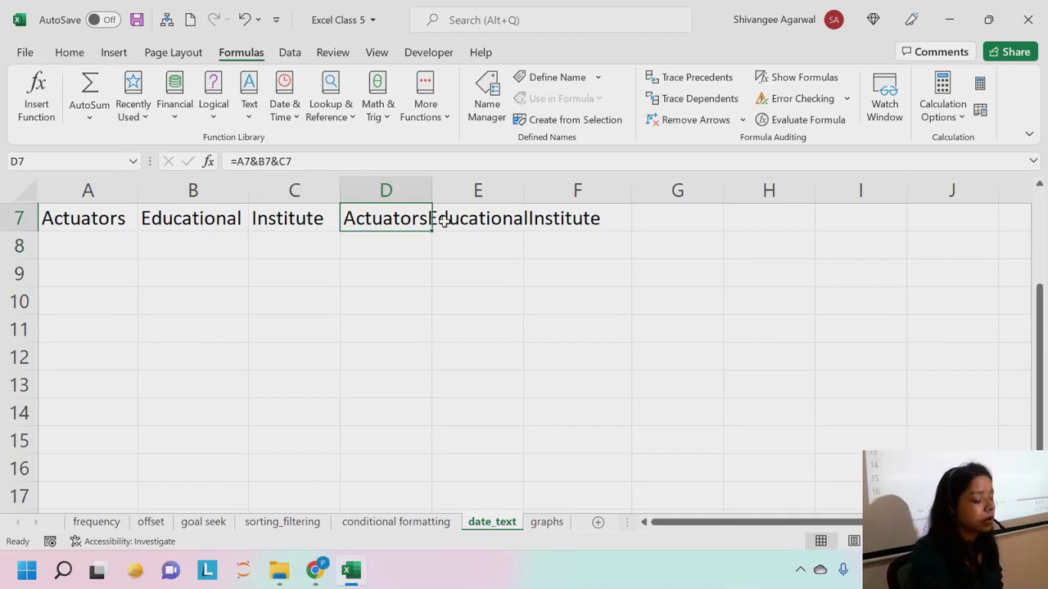
key(Down)
text(=)
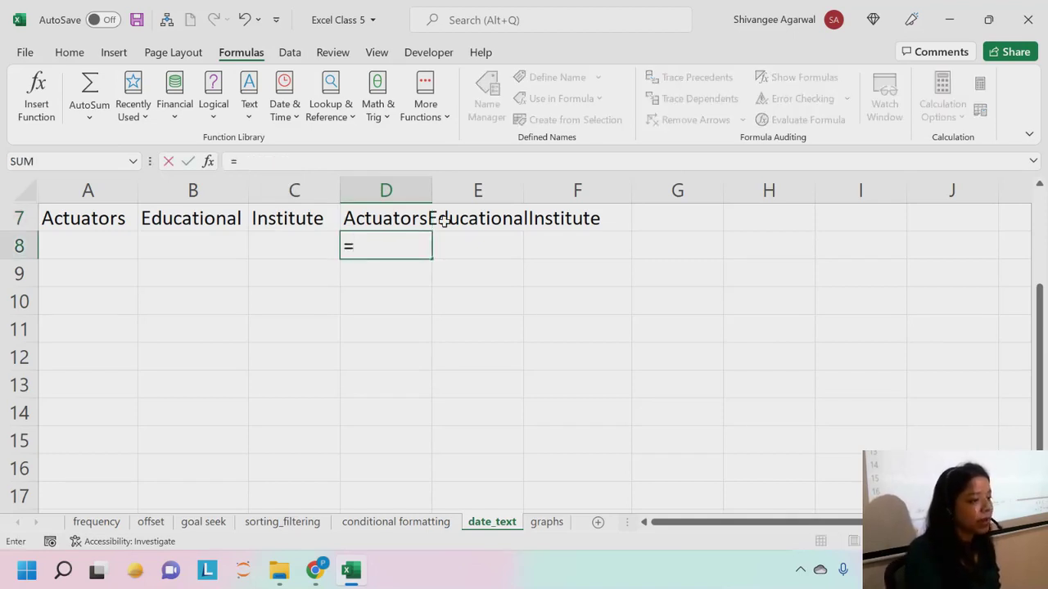
key(Left)
key(Left)
key(Left)
key(Up)
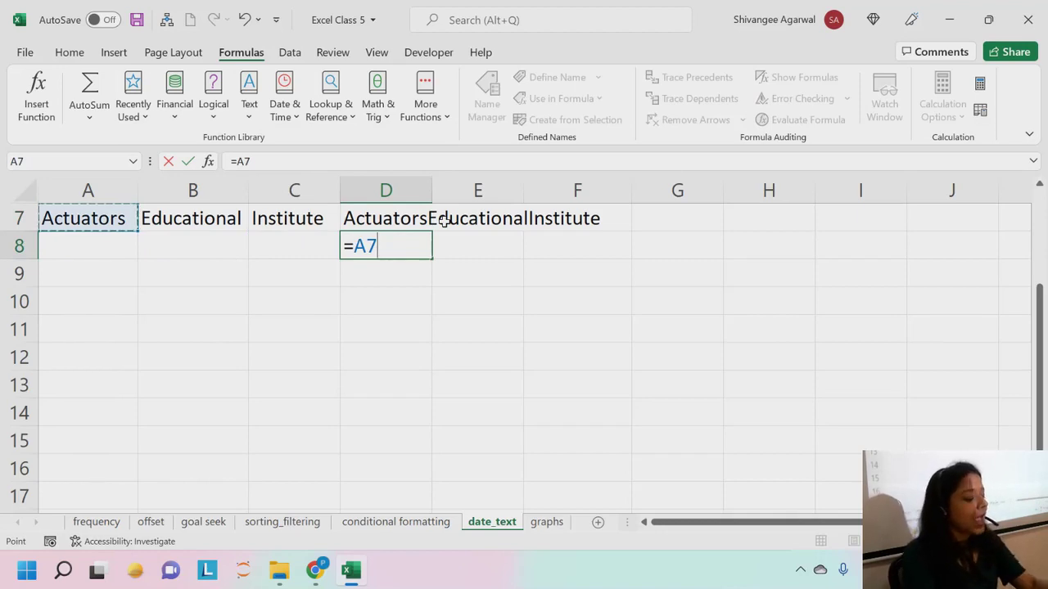
text(&)
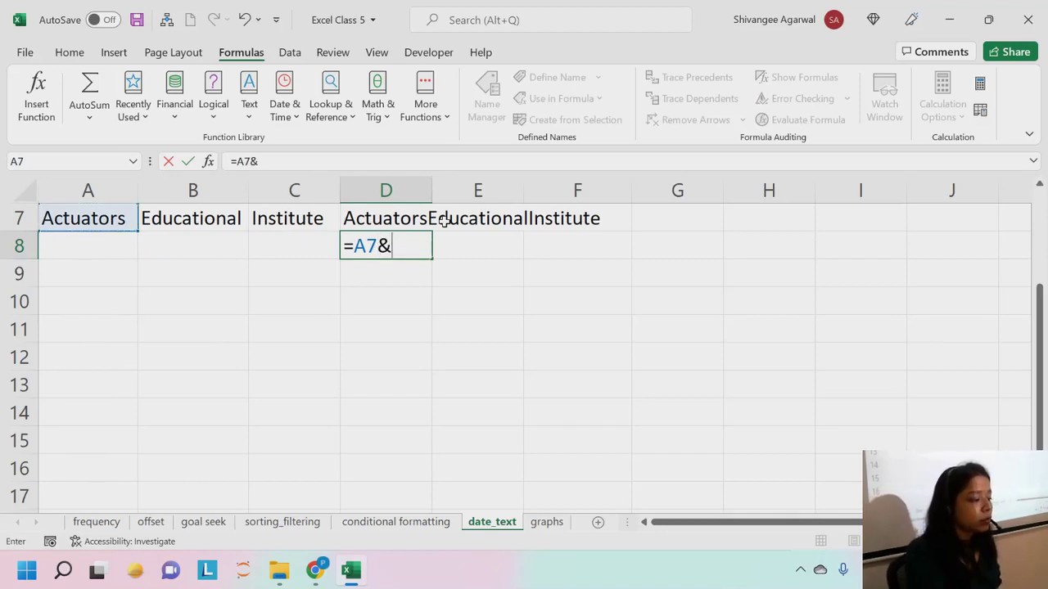
text(" ")
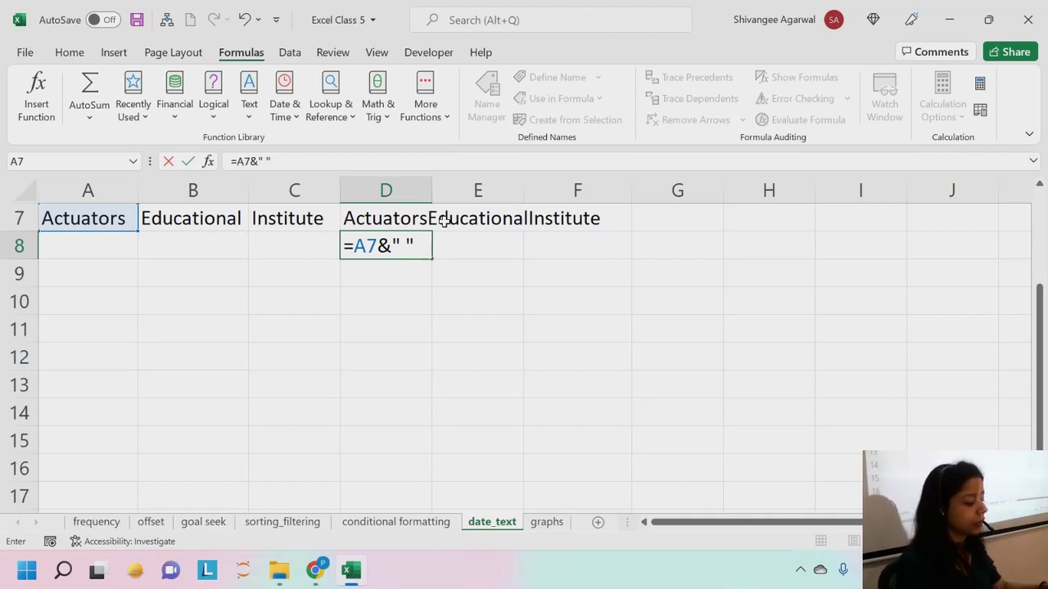
Step: Append B7 and C7 with spaces, entering =A7&" "&B7&" "&C7 in D8
text(&)
key(Left)
key(Left)
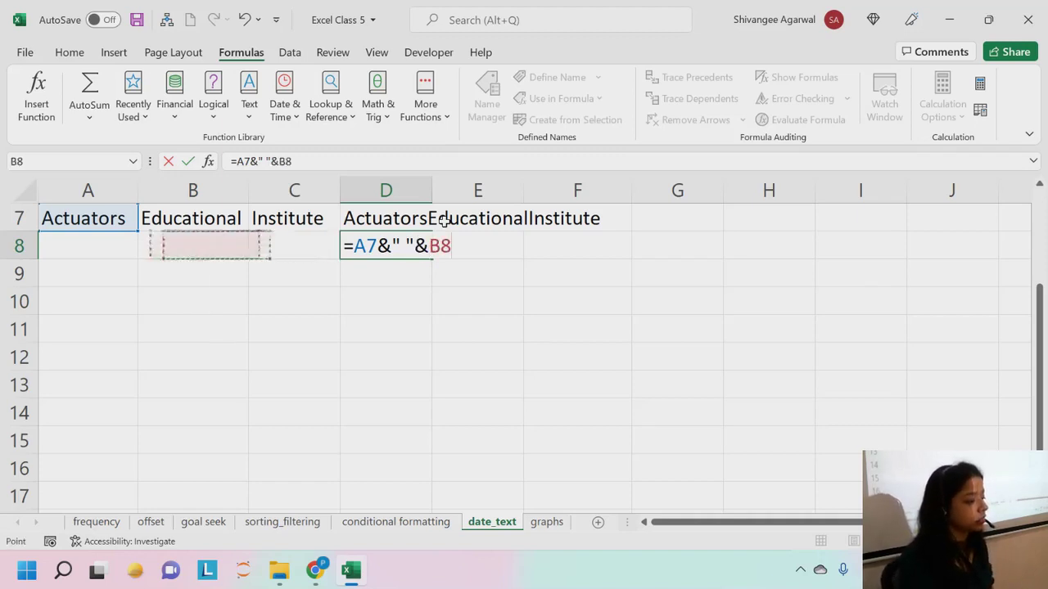
key(Up)
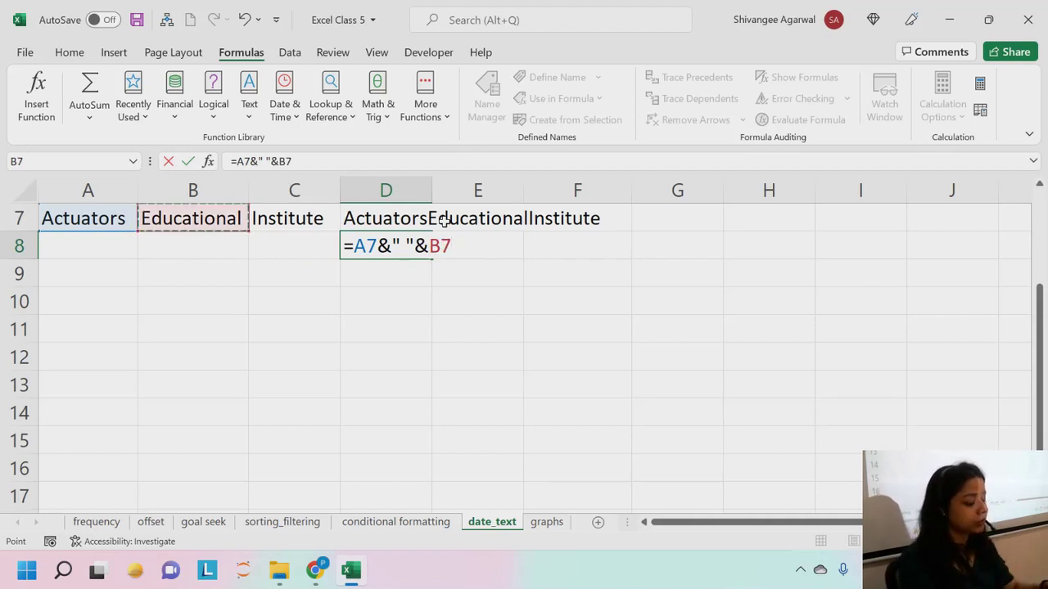
text(&)
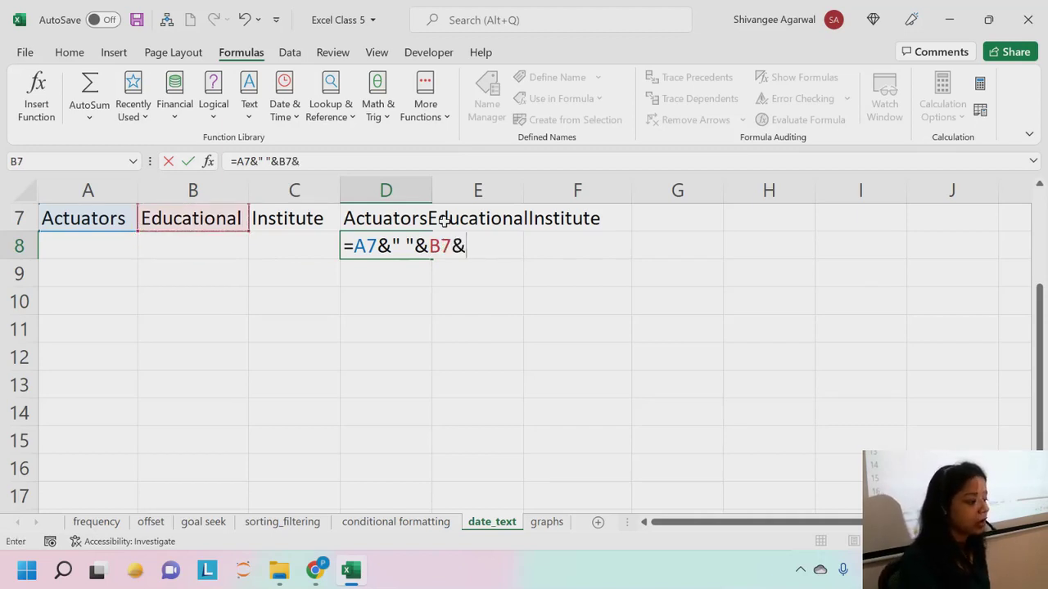
key(BackSpace)
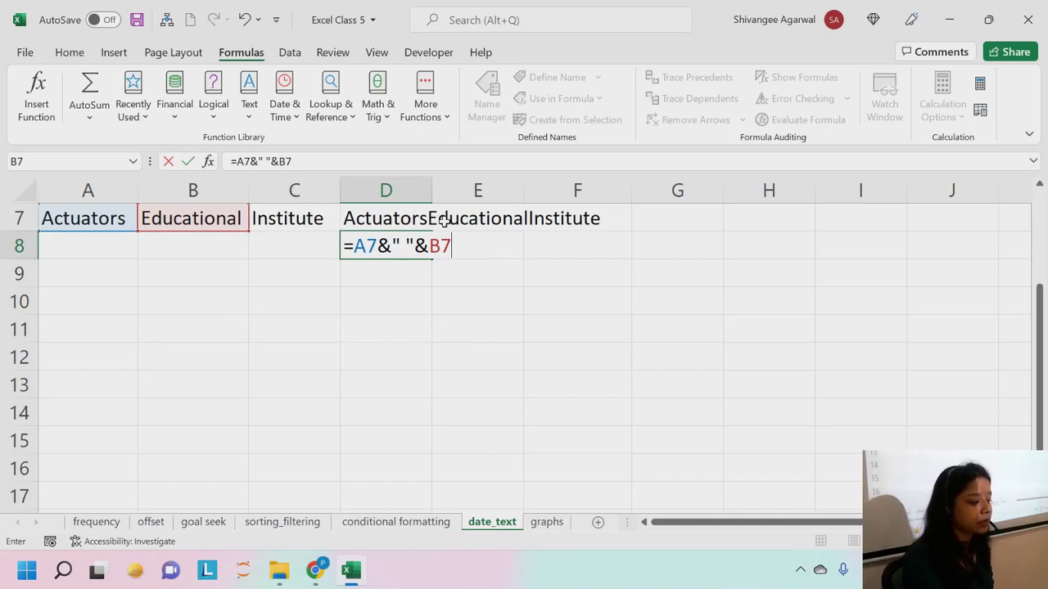
text(&")
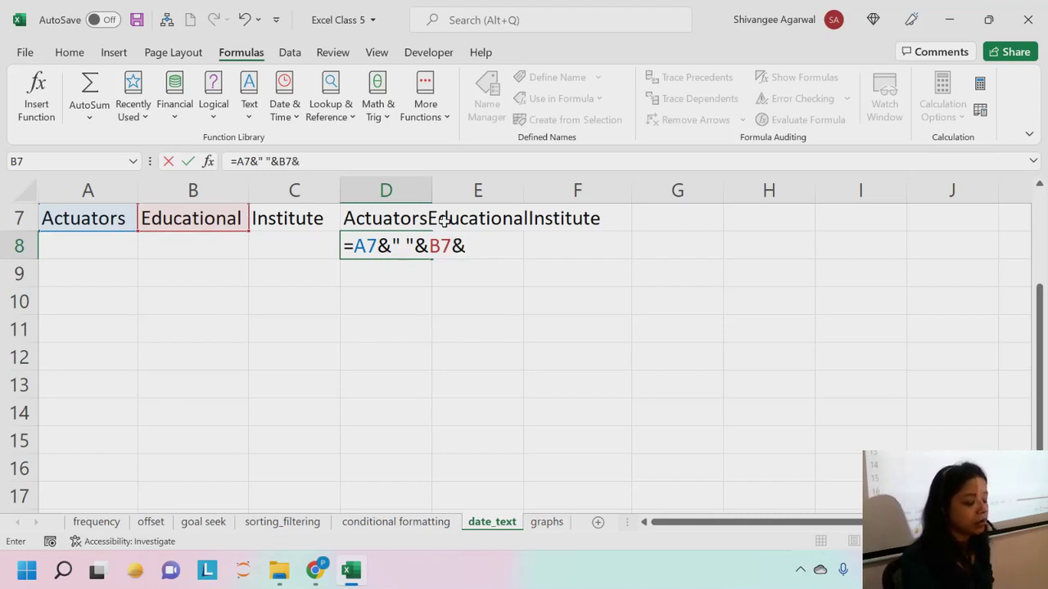
text( ")
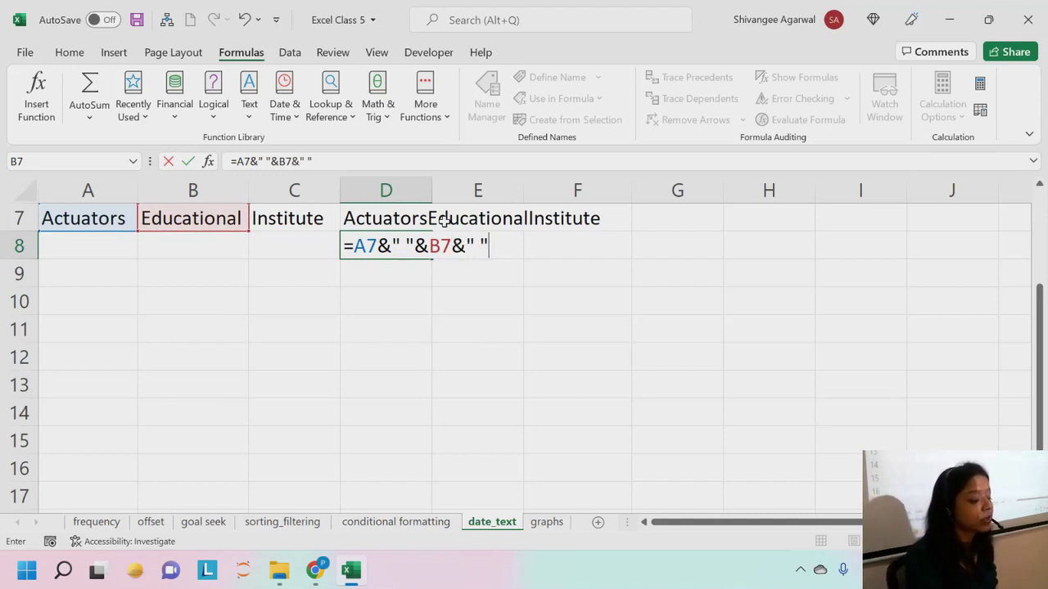
text(&)
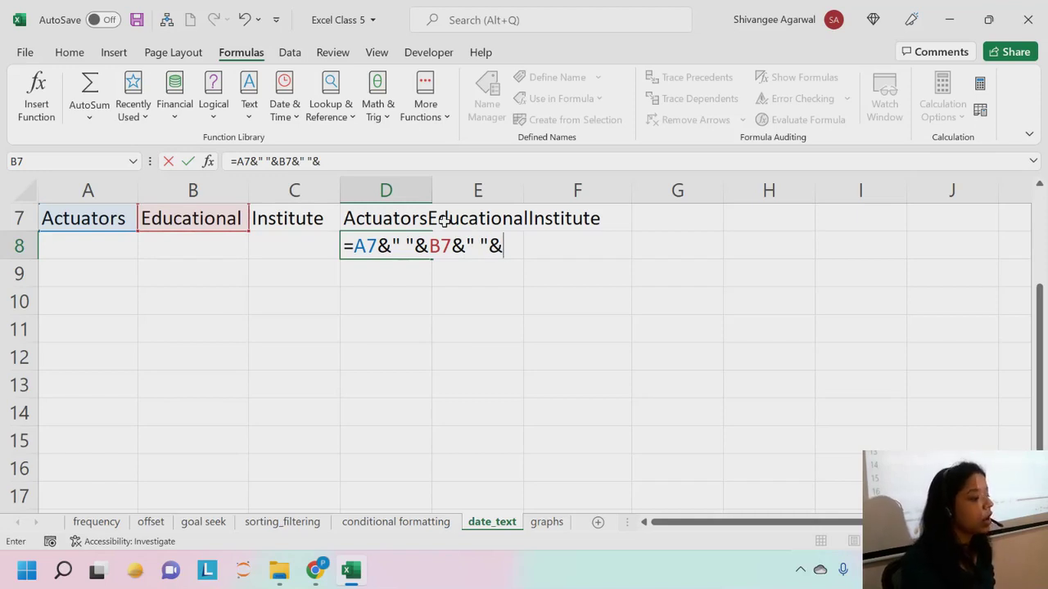
key(Left)
key(Up)
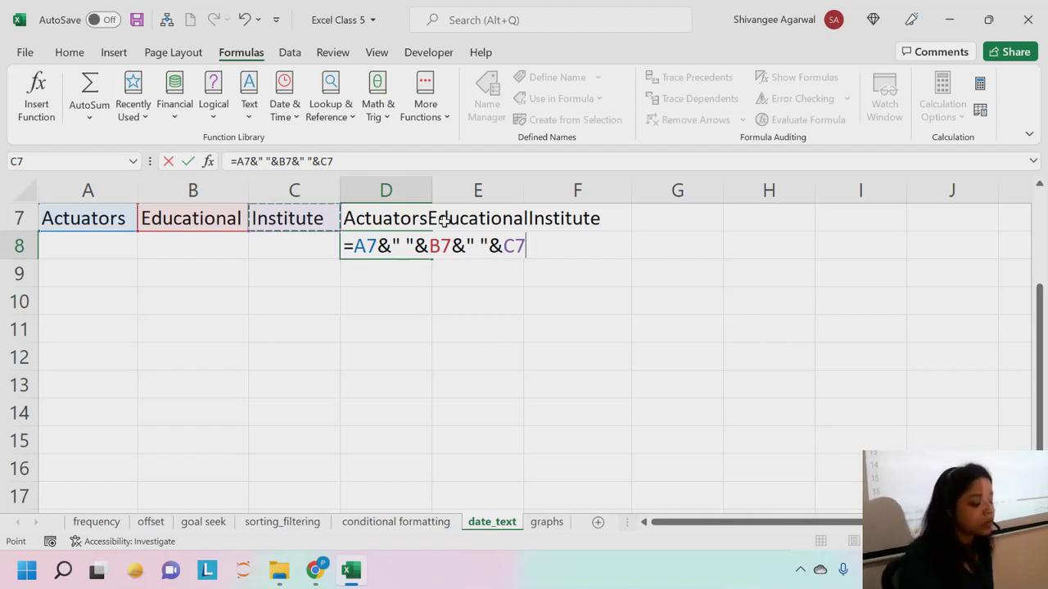
key(Return)
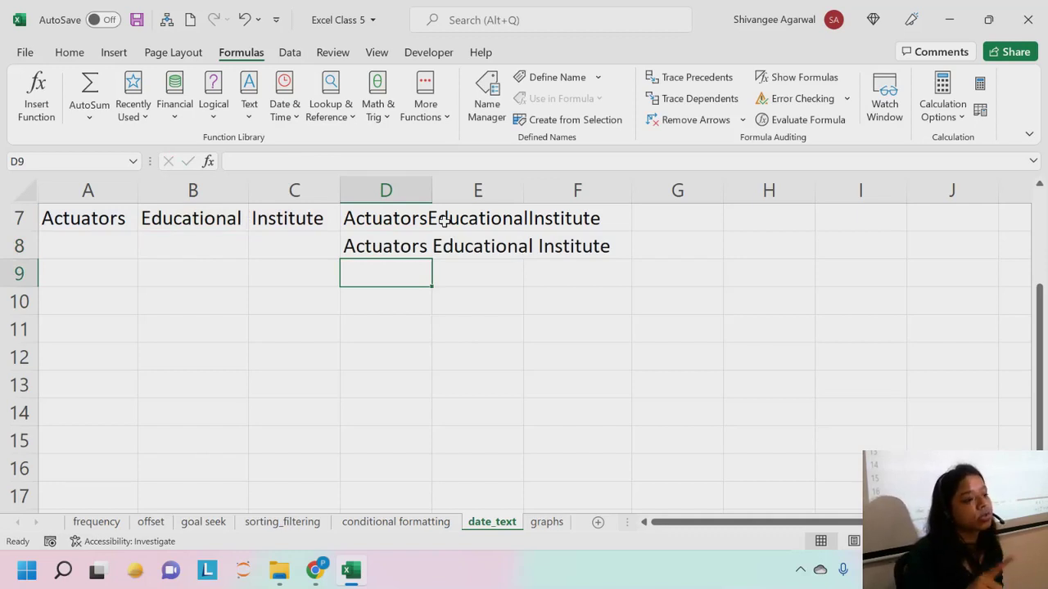
Step: Review D8's spaced result, dropping an early RIGHT attempt and highlighting D8 to G8
key(Up)
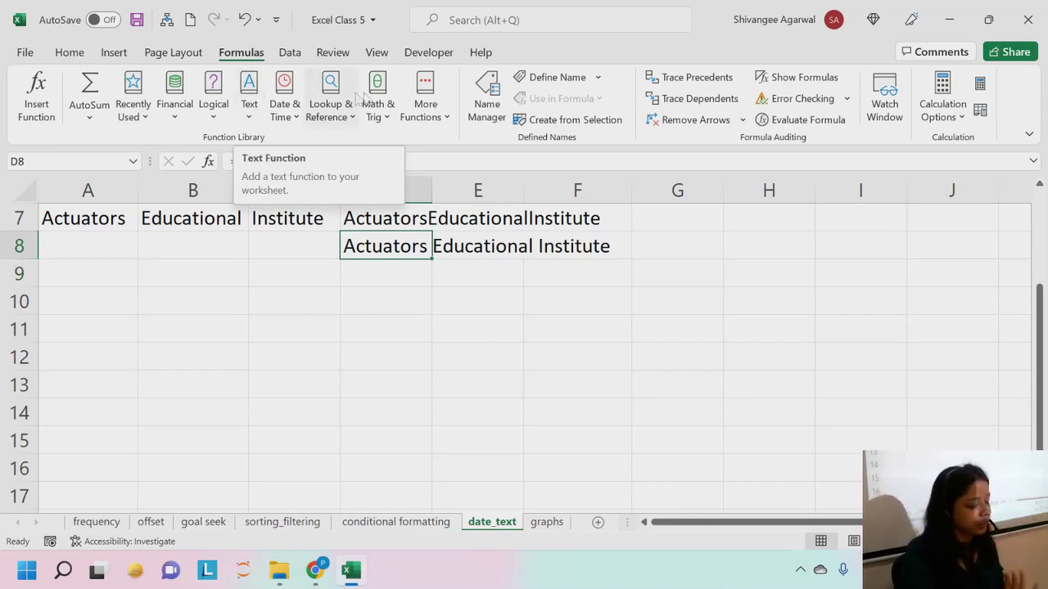
key(Down)
key(Down)
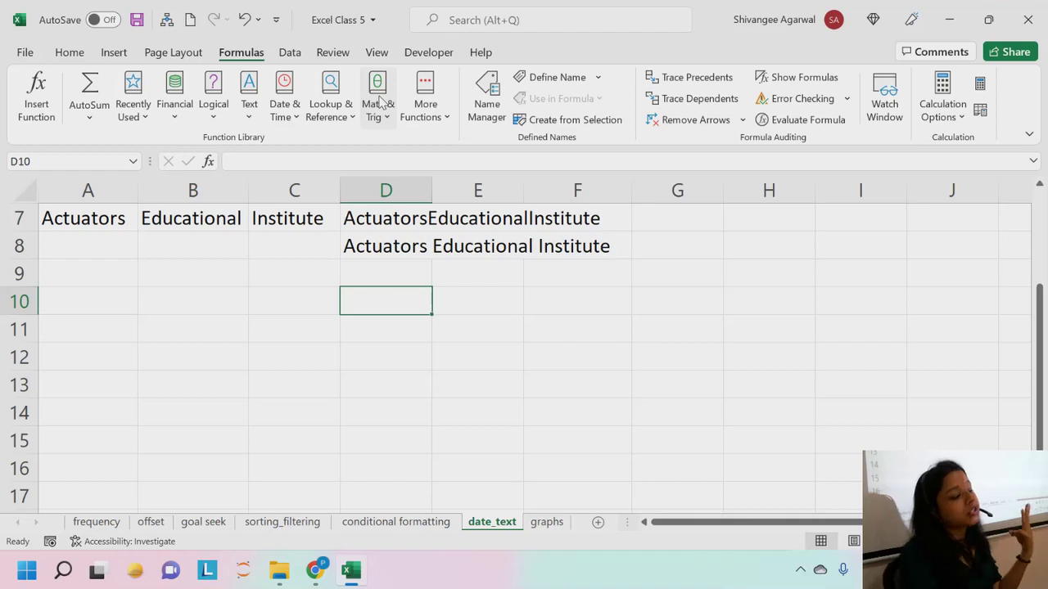
text(=)
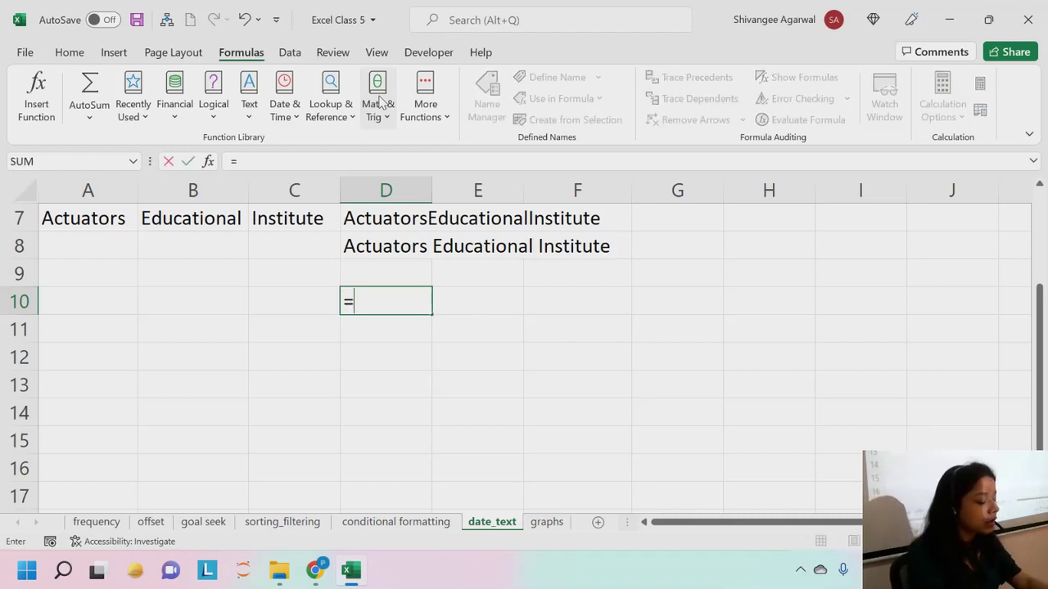
text(RIGHT)
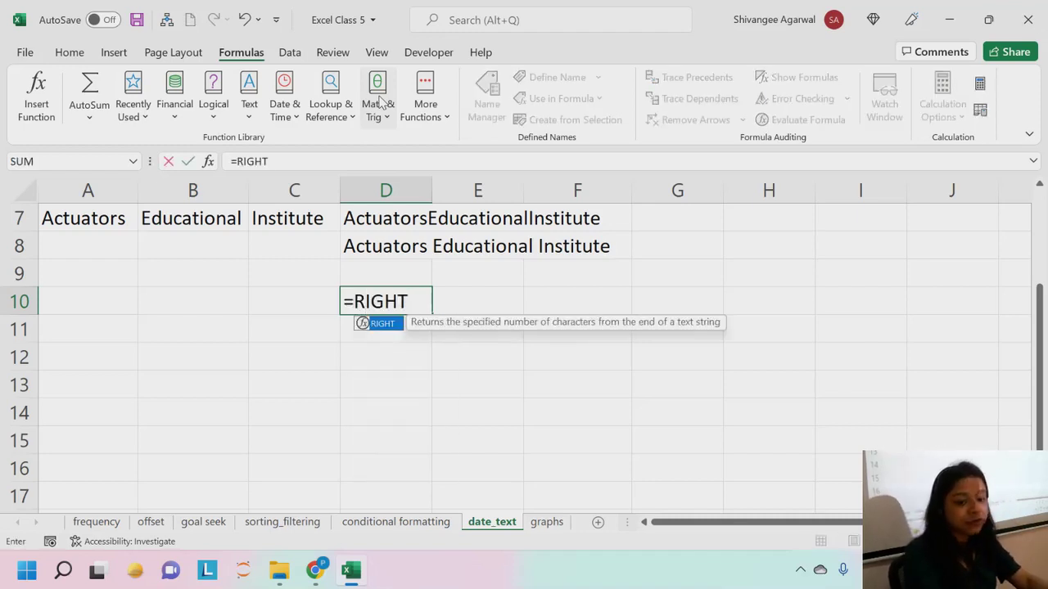
key(BackSpace)
key(BackSpace)
key(BackSpace)
key(BackSpace)
key(BackSpace)
key(BackSpace)
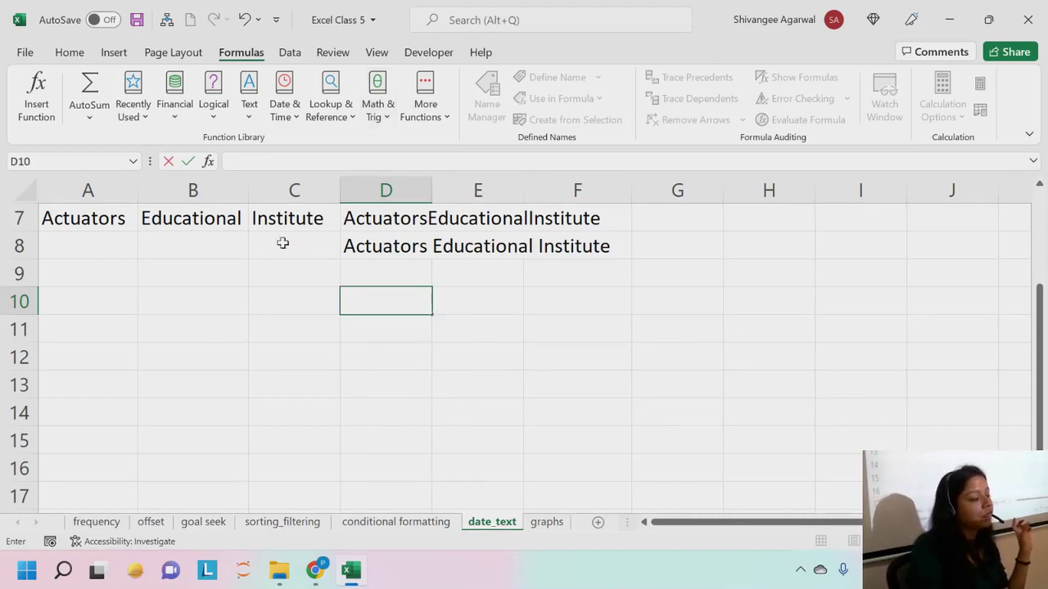
click(370, 244)
drag(370, 244, 655, 233)
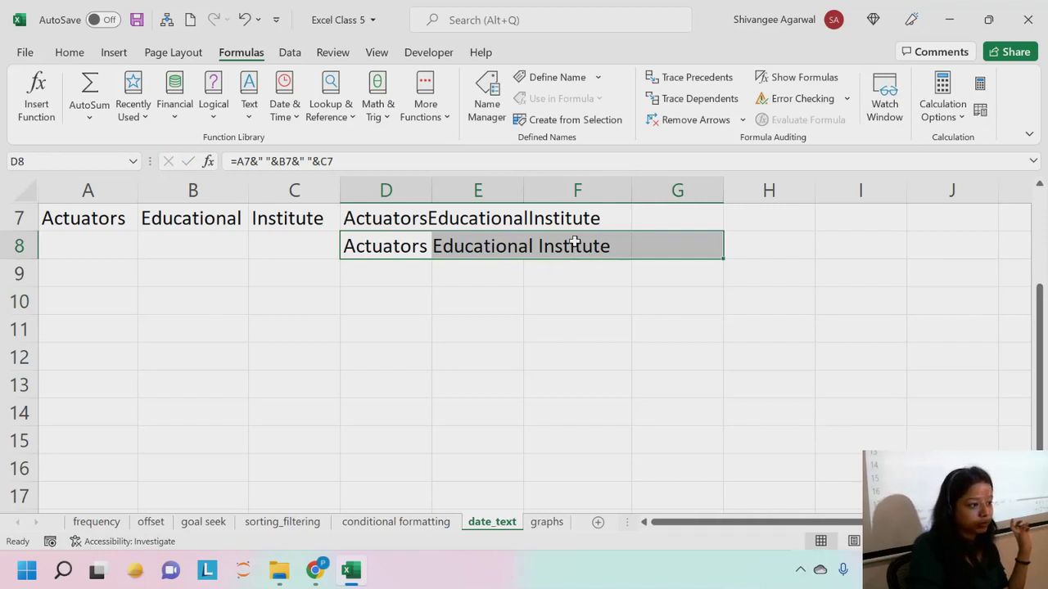
Step: Enter =RIGHT(D8,9) in D10 so it returns Institute
click(377, 294)
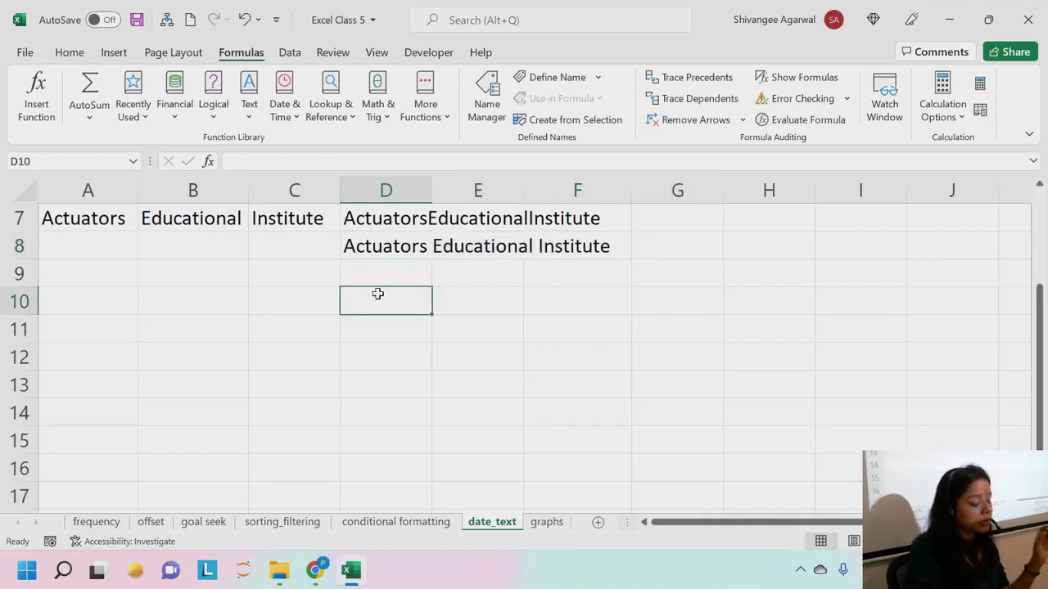
text(=RIGHT()
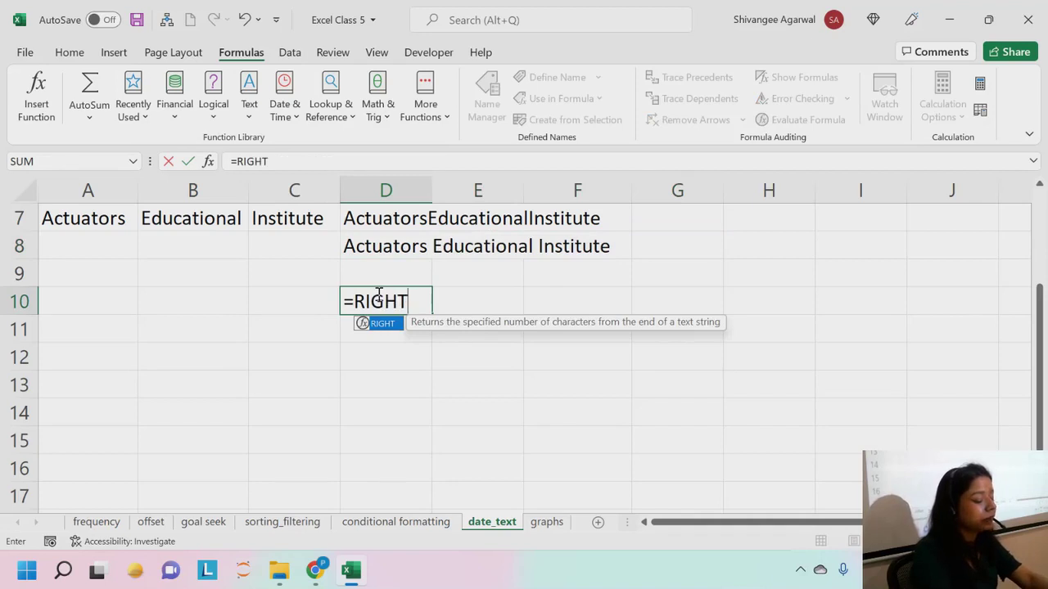
click(379, 247)
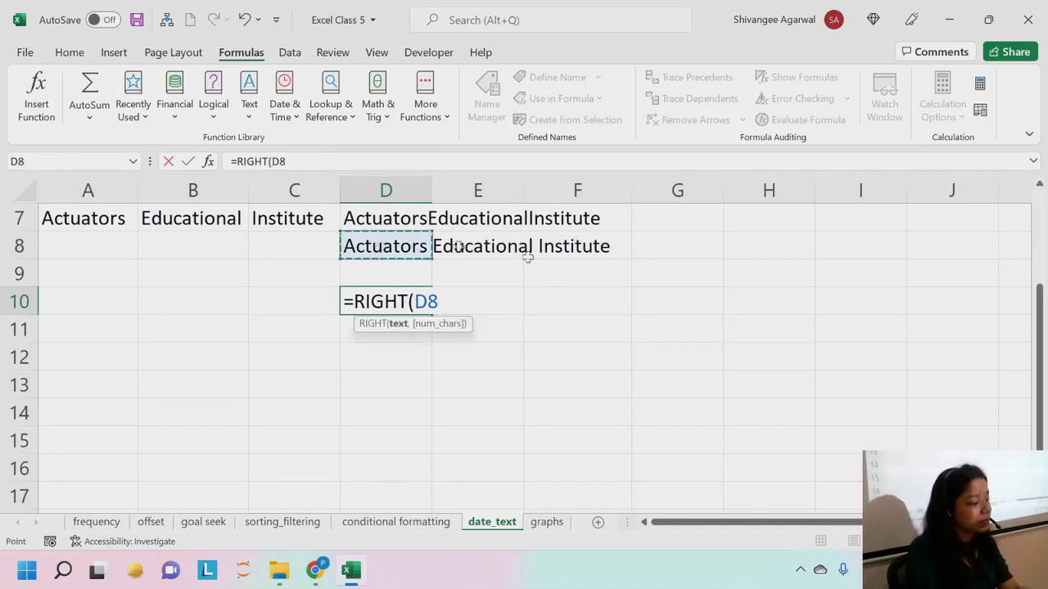
text(,)
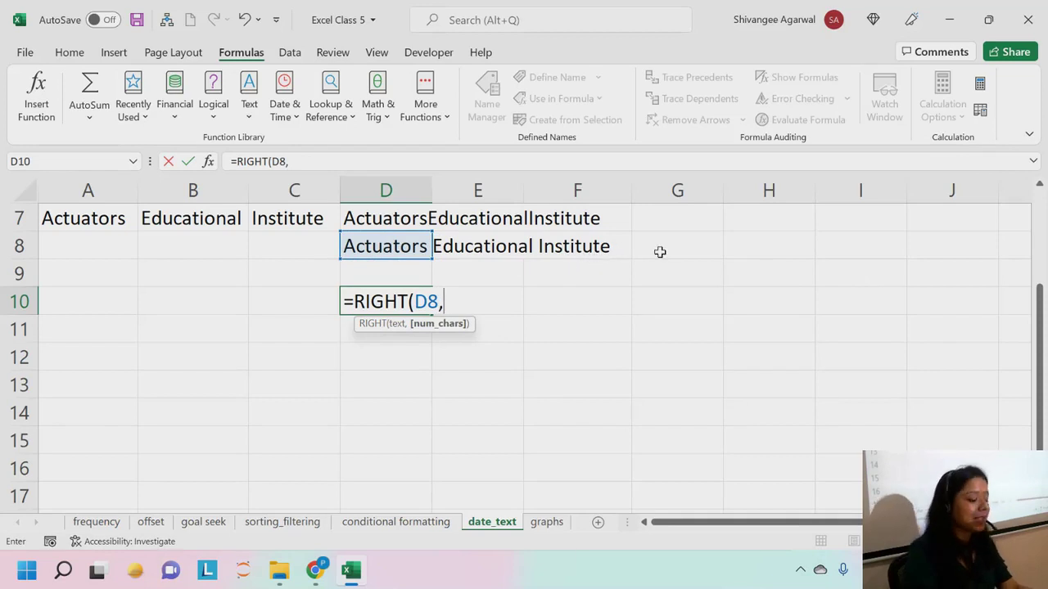
text(9))
key(Return)
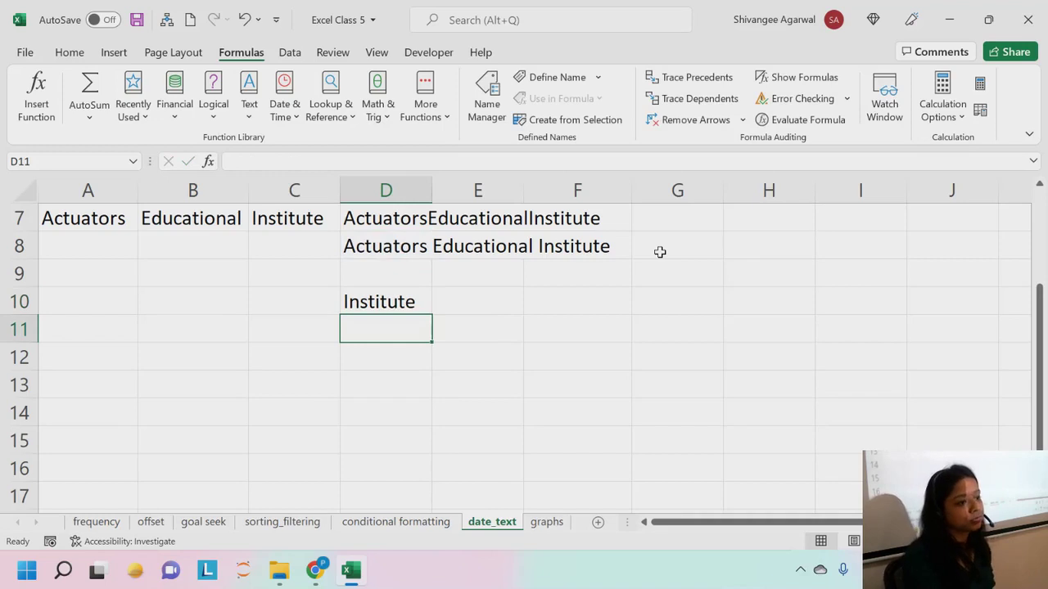
key(Up)
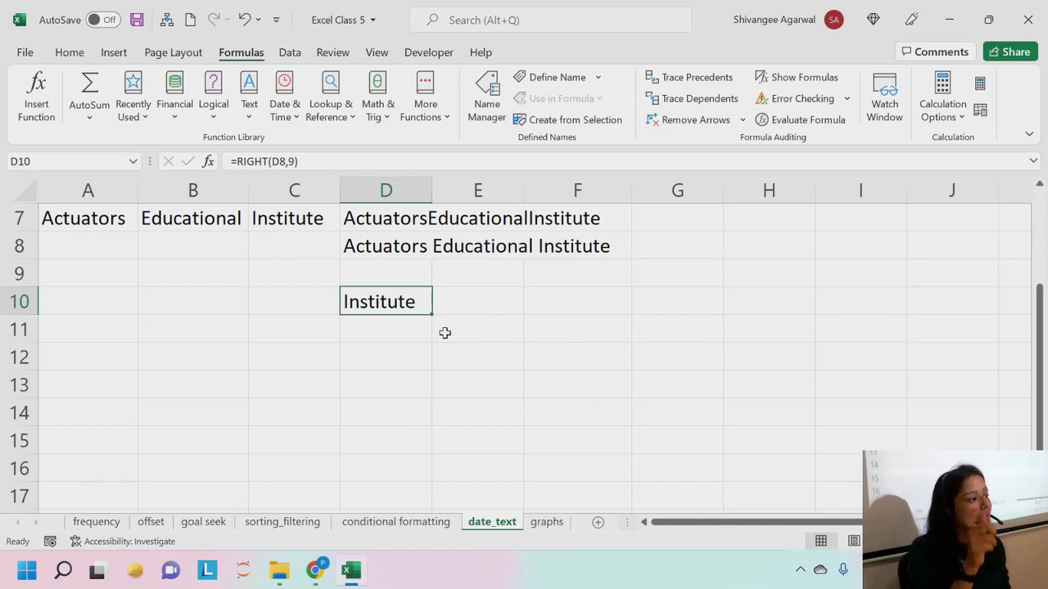
key(Down)
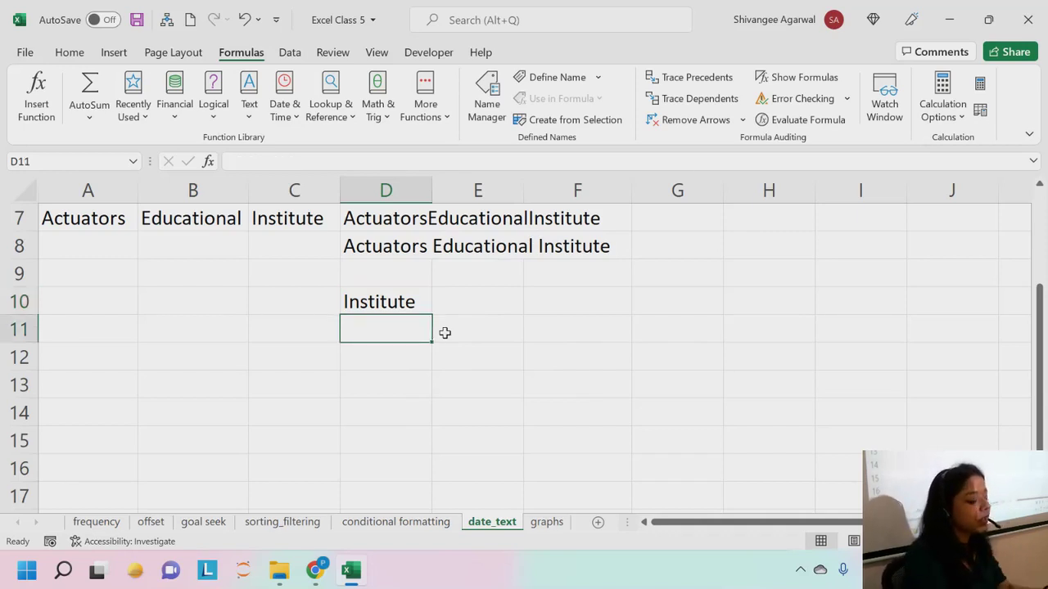
Step: Enter =LEFT(D8,9) in D11 so it returns Actuators
text(=LEF)
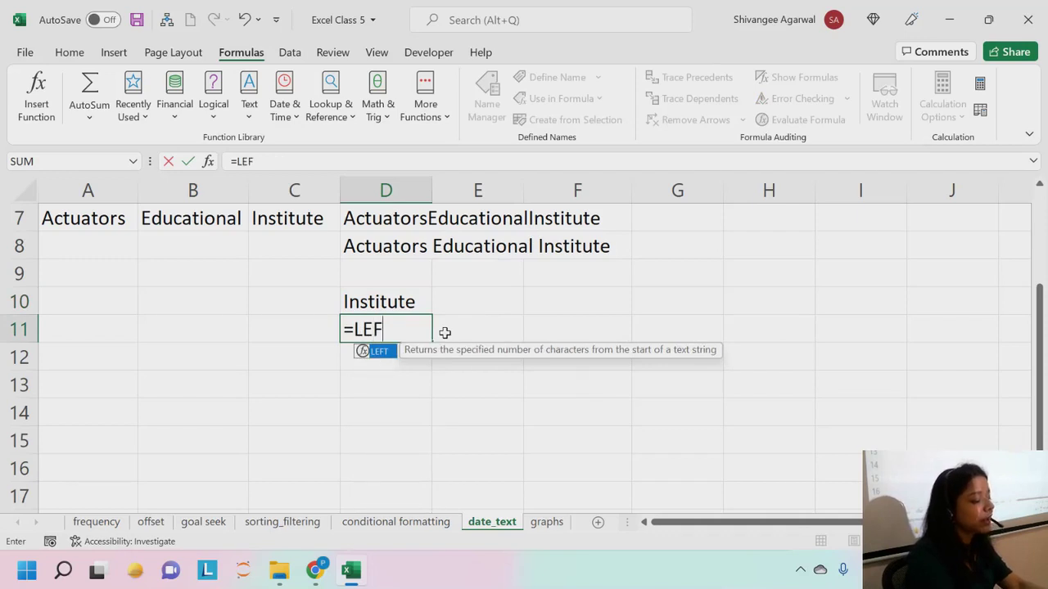
text(T()
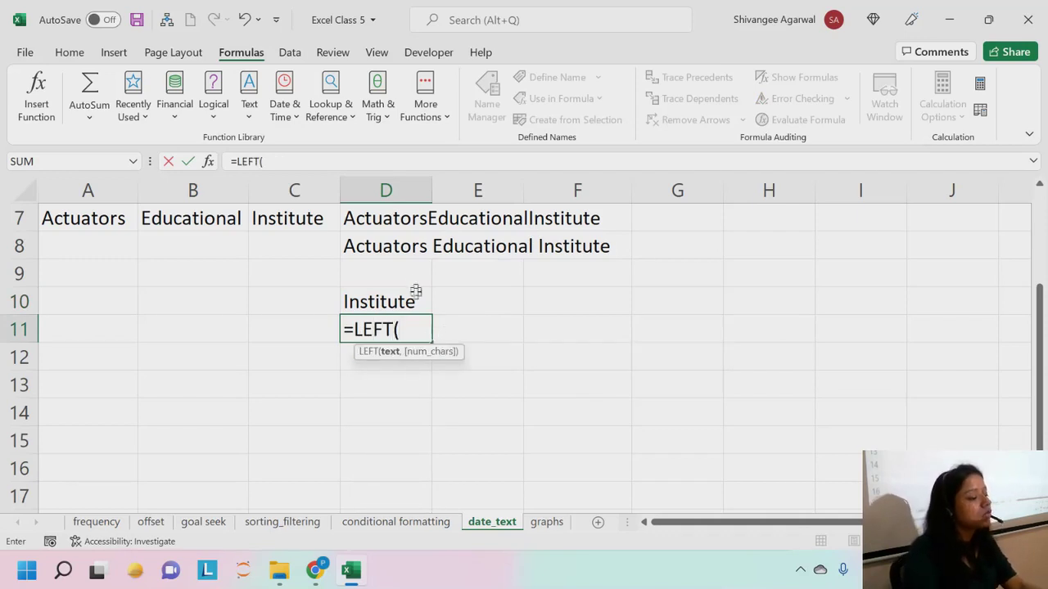
click(384, 246)
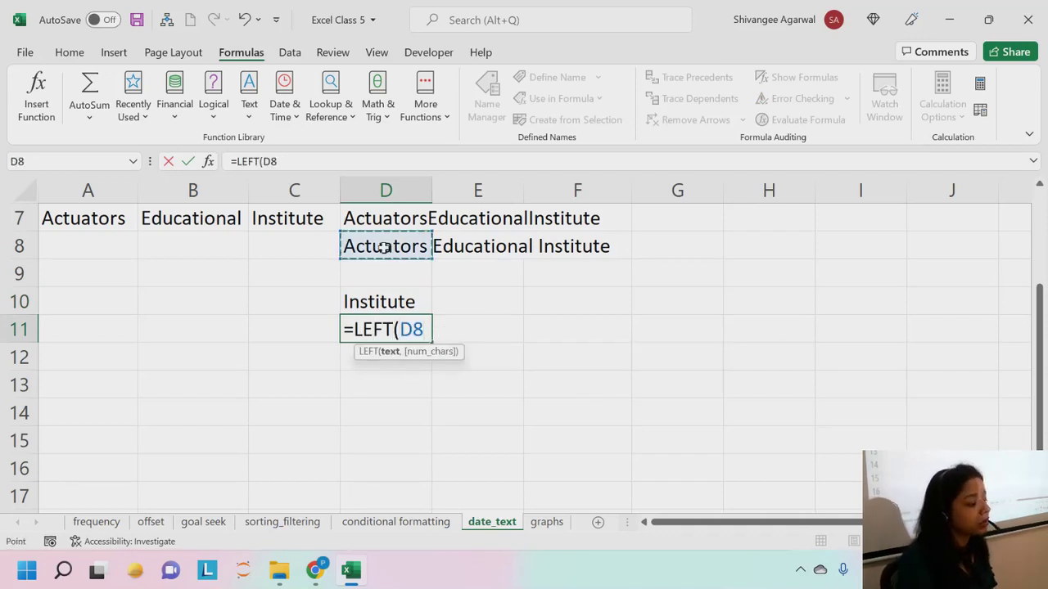
text(,)
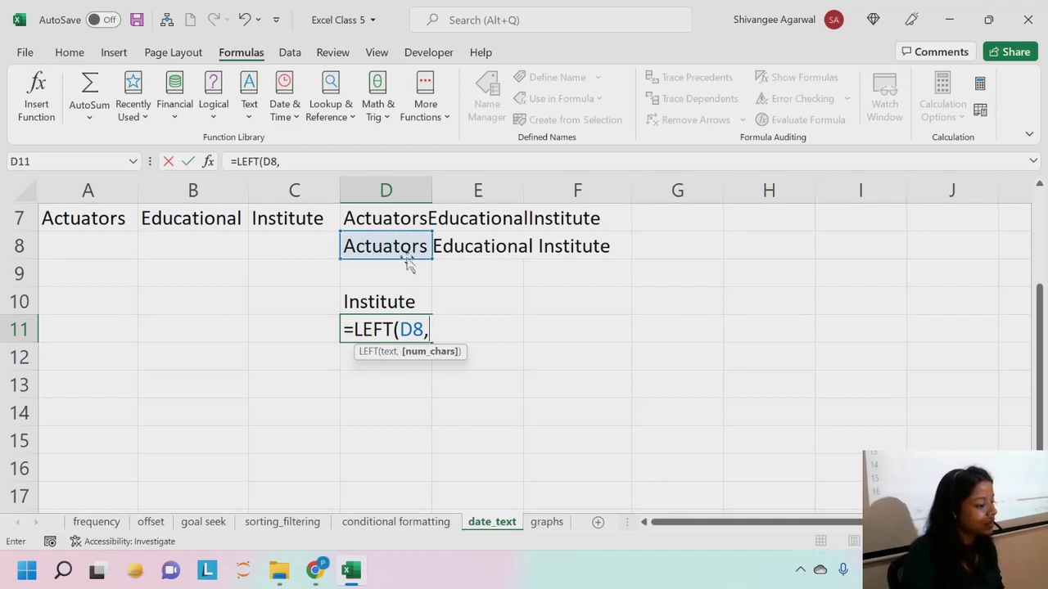
text(9)
key(Return)
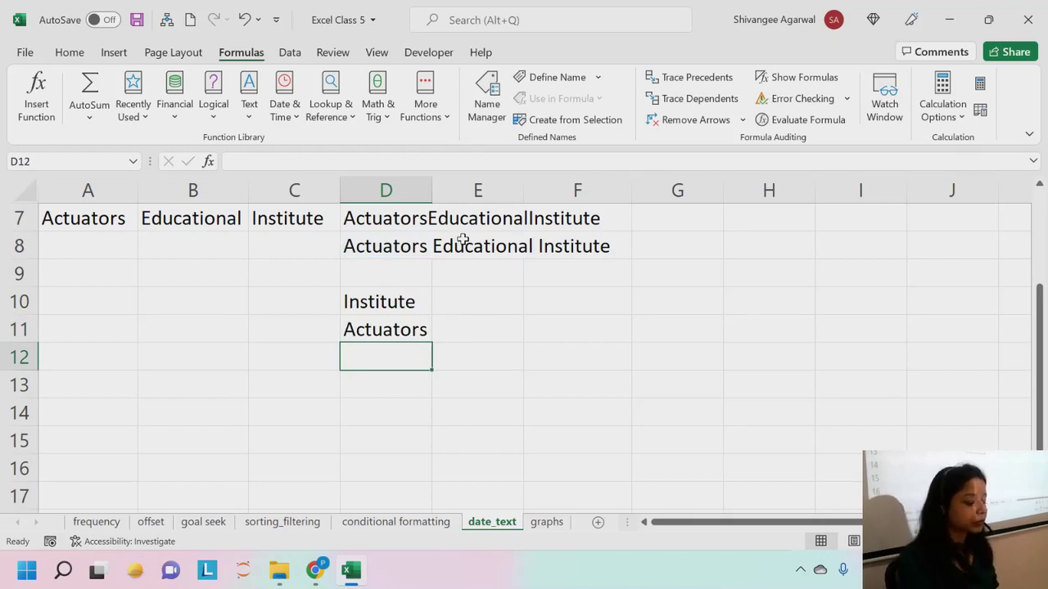
text(=MID()
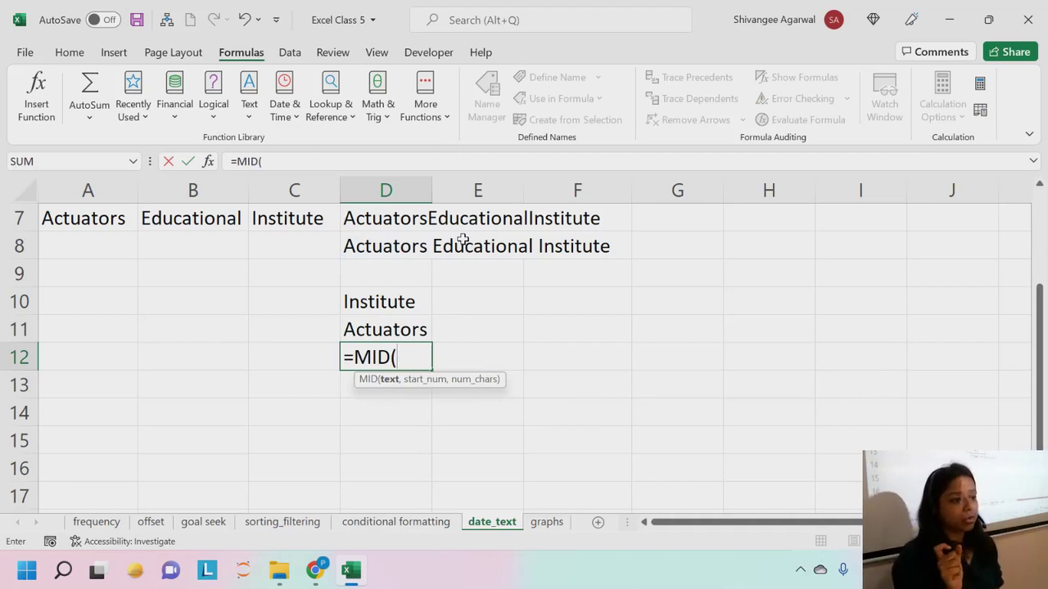
Step: Clear the half-typed =MID(D8,11 entry so D12 stays empty
click(409, 247)
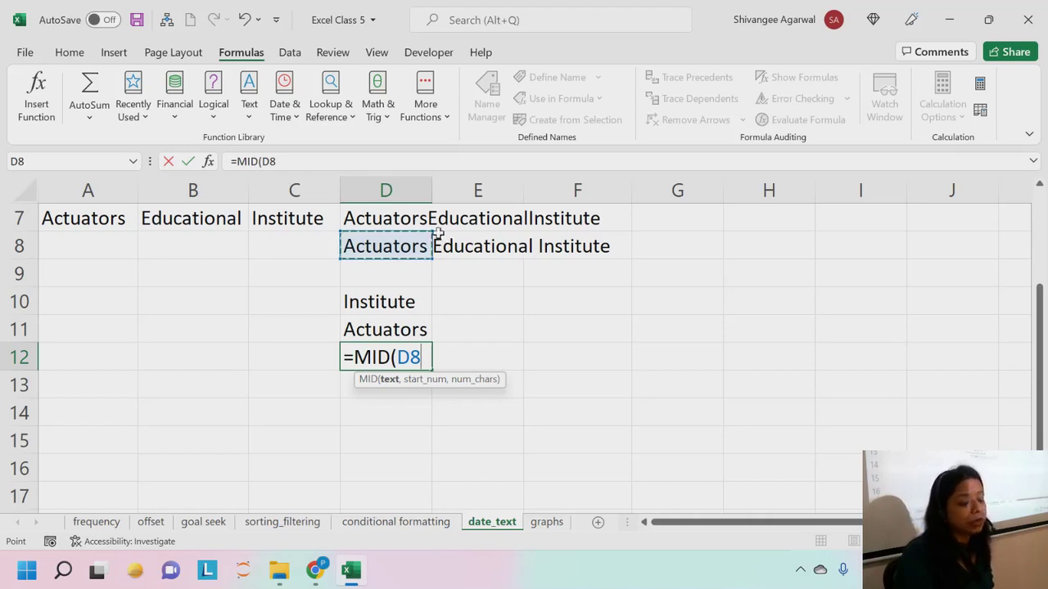
text(1)
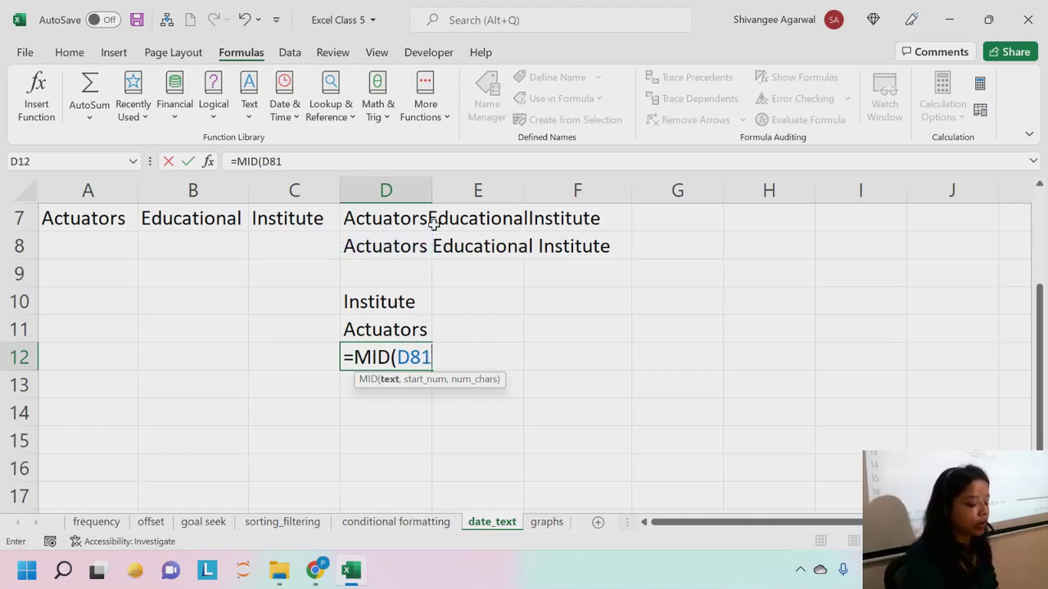
key(BackSpace)
text(,11)
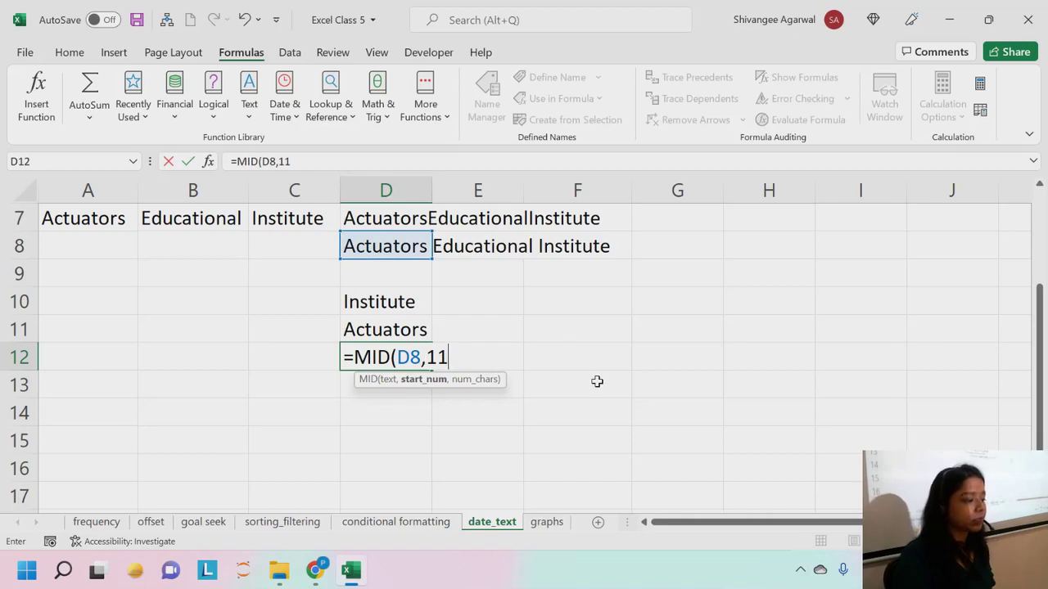
key(BackSpace)
key(BackSpace)
key(BackSpace)
key(BackSpace)
key(BackSpace)
key(BackSpace)
key(BackSpace)
key(BackSpace)
key(BackSpace)
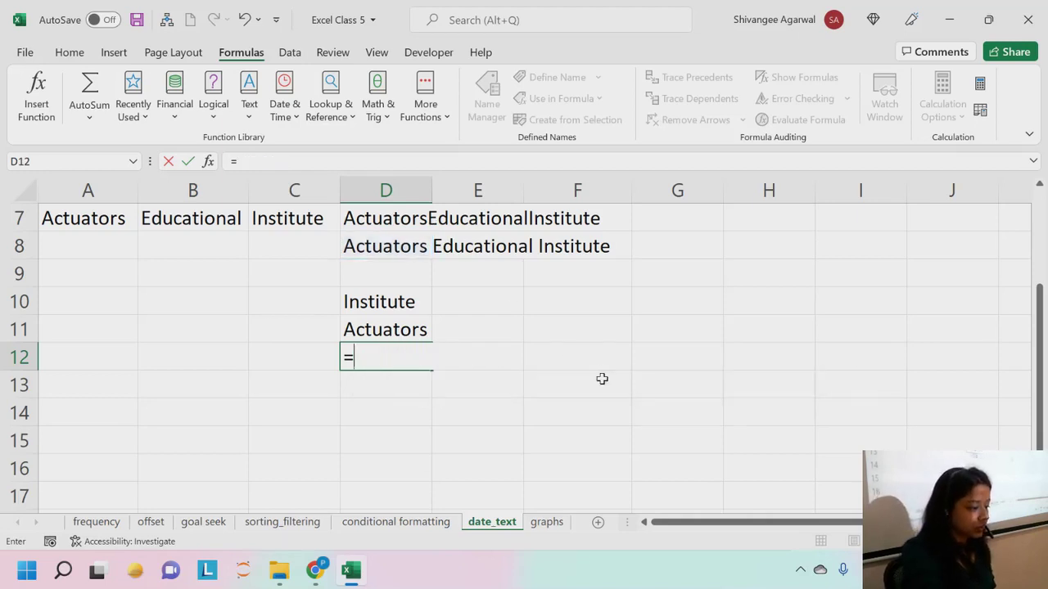
key(BackSpace)
key(Return)
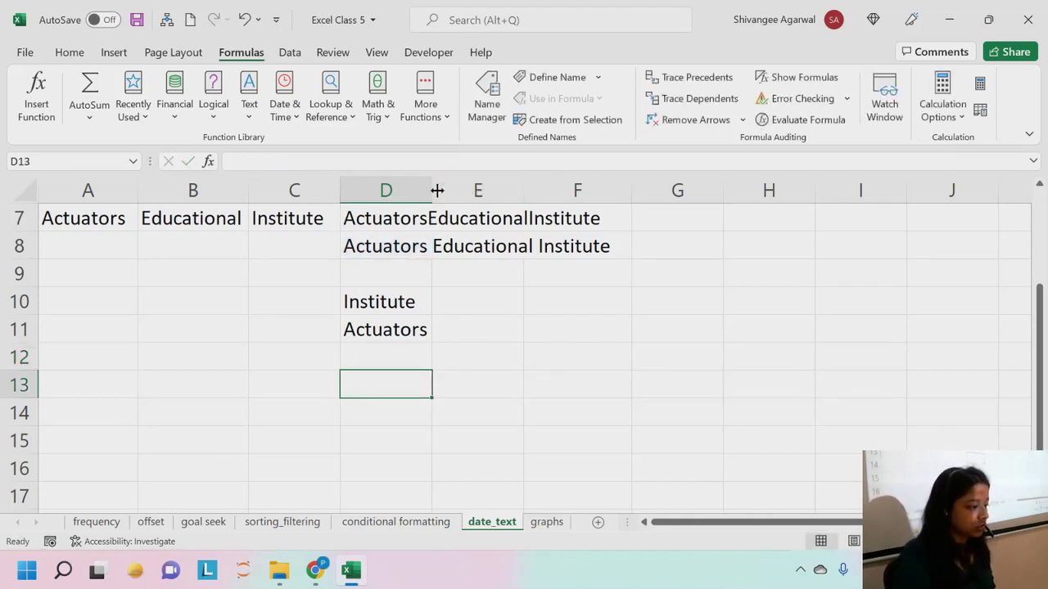
Step: Autofit column D and enter =MID(D8,11,11) in D12 to show Educational
drag(437, 189, 435, 188)
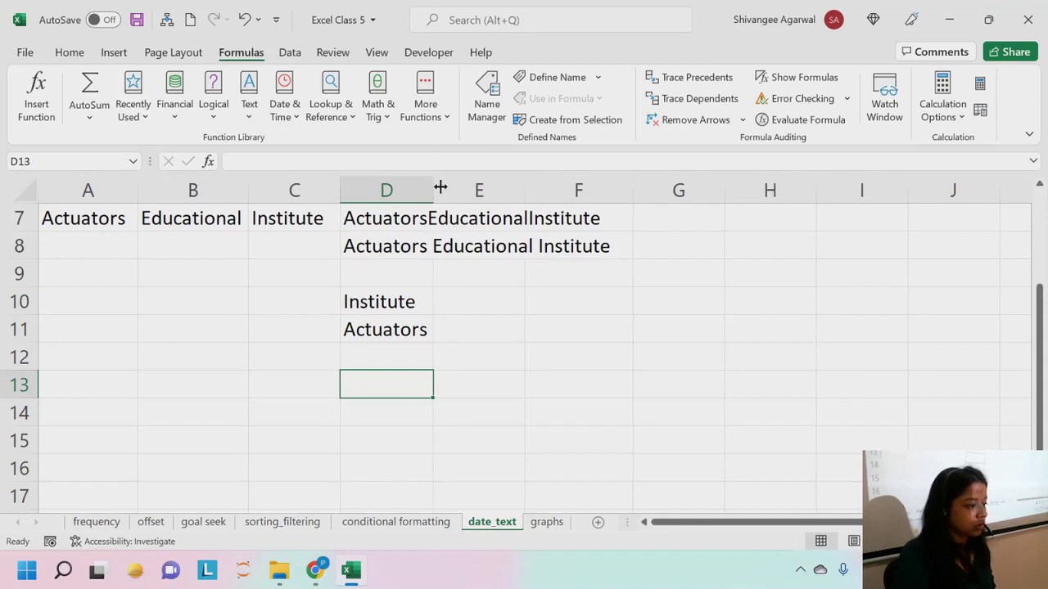
double_click(434, 187)
click(436, 358)
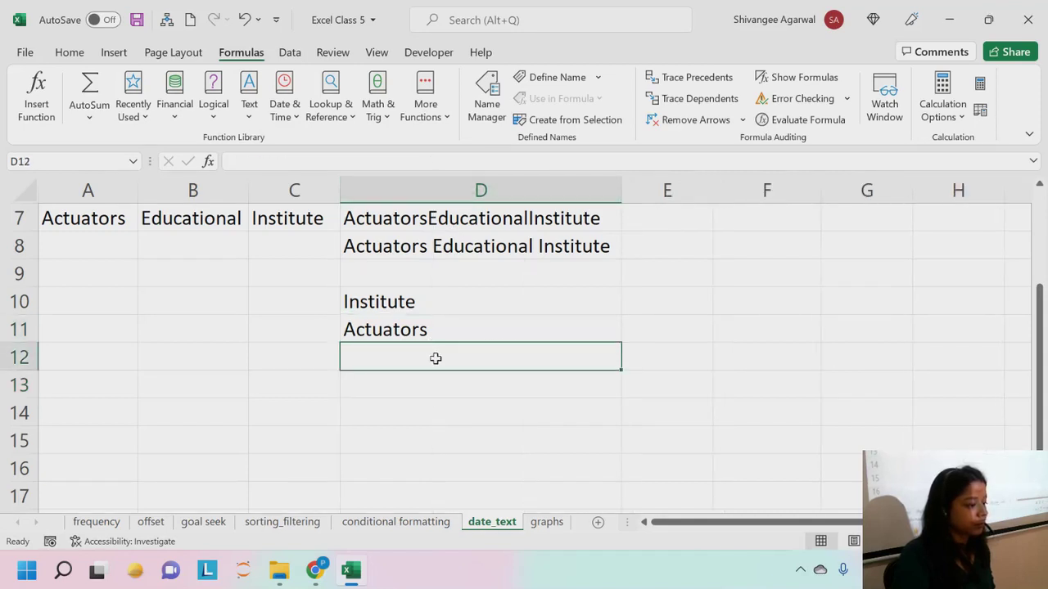
text(=MID()
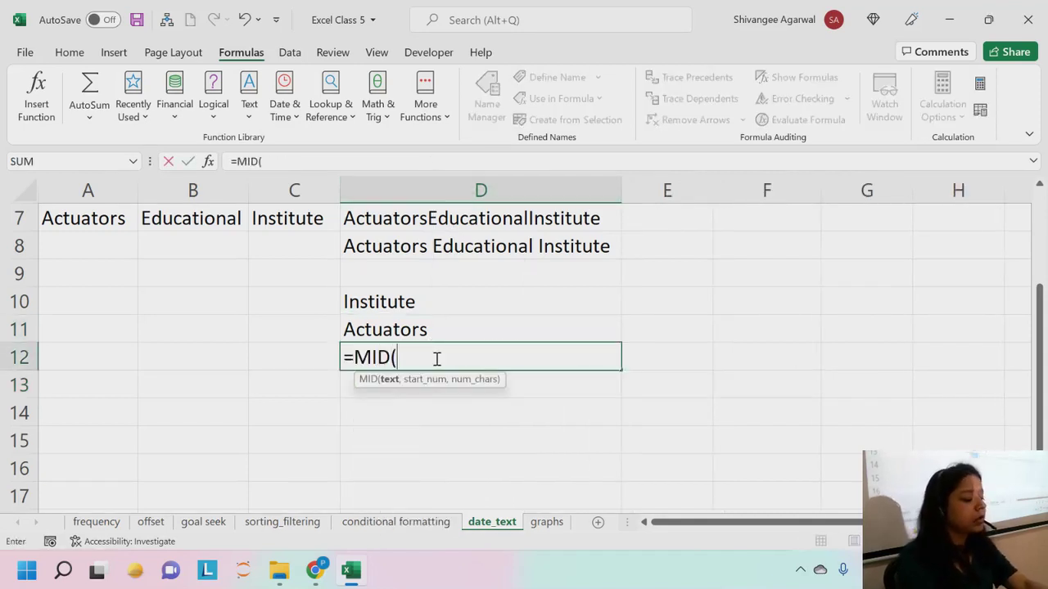
key(Up)
key(Up)
key(Up)
key(Up)
text(,1)
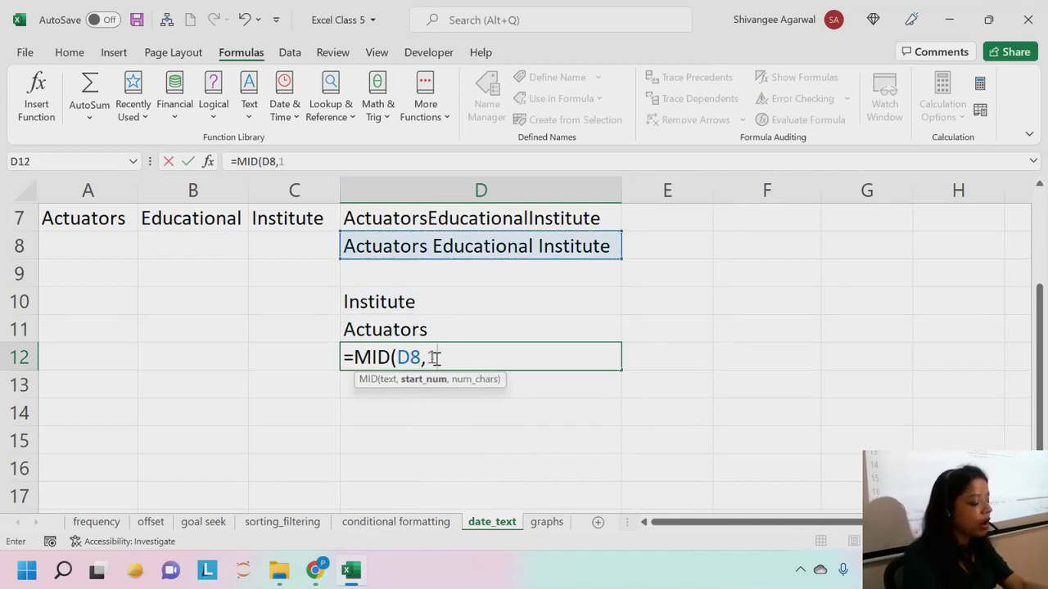
text(1)
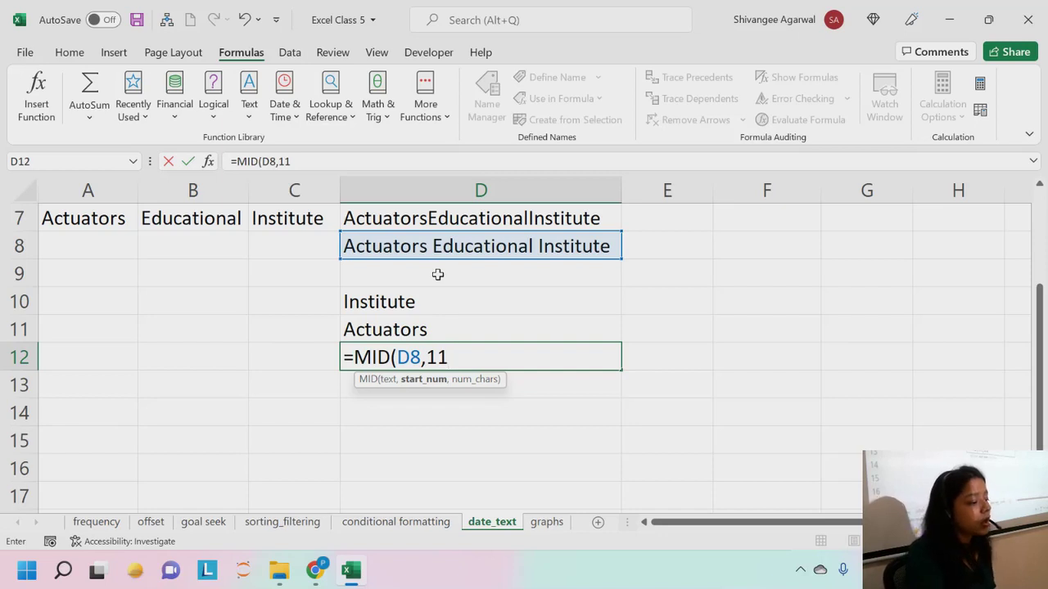
text(,)
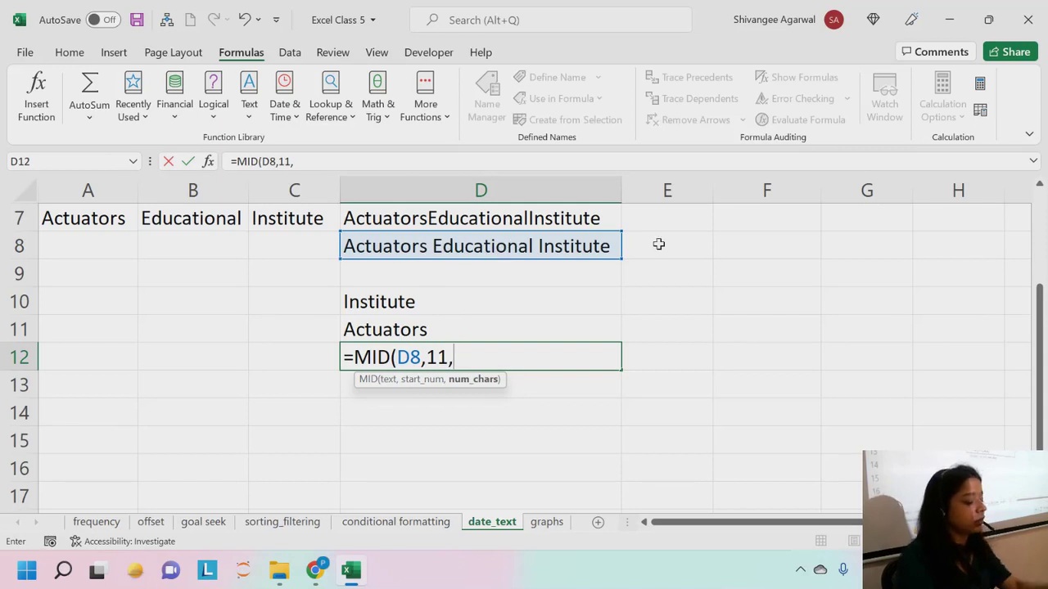
text(11))
key(Up)
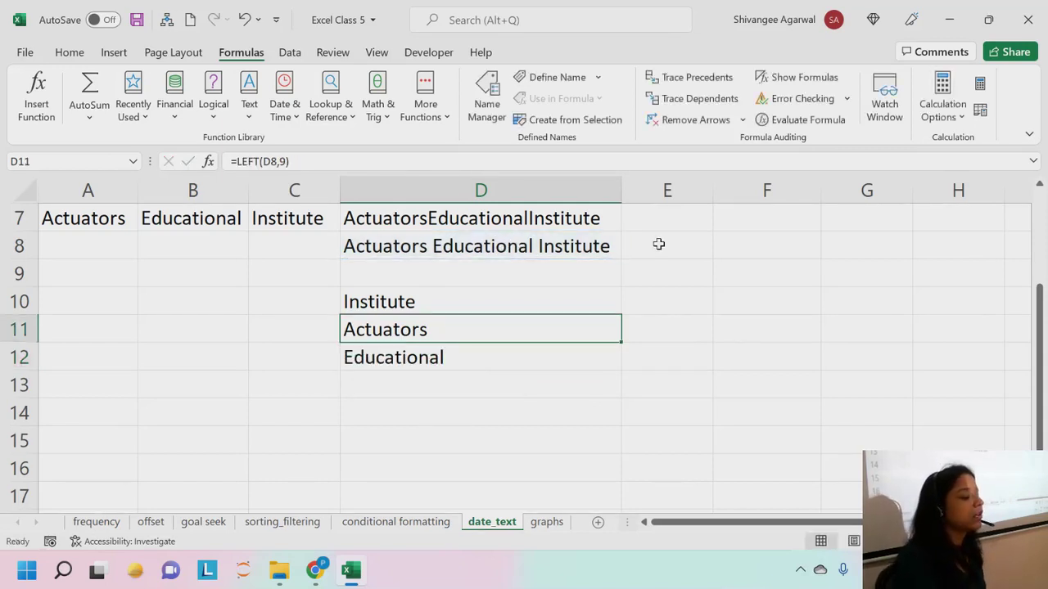
key(Down)
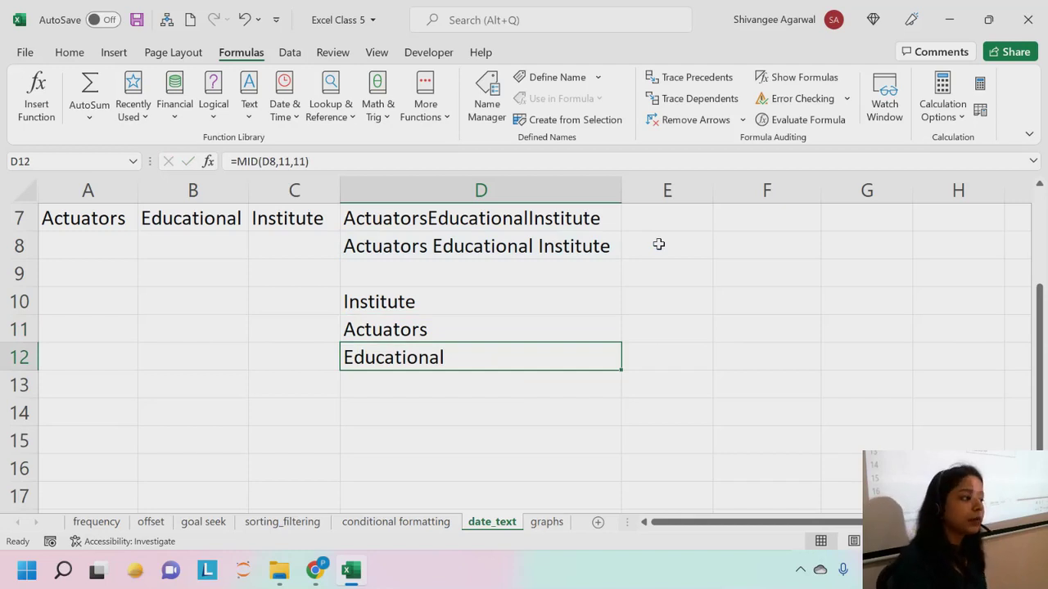
double_click(524, 348)
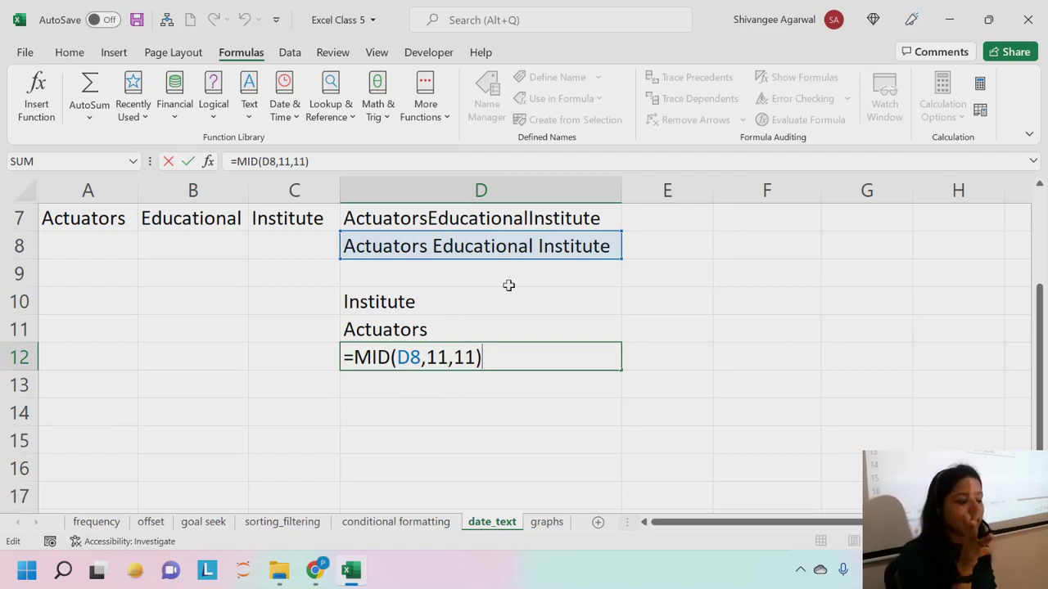
key(Return)
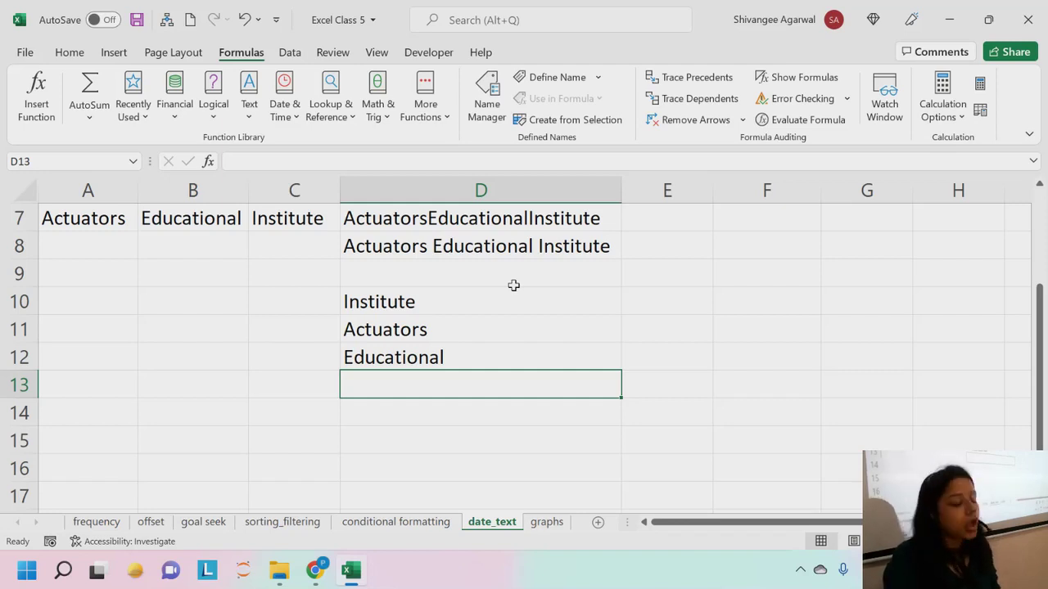
Step: On the graphs sheet, go through the sex-to-charges headings and select the ages in rows 3–12
click(541, 522)
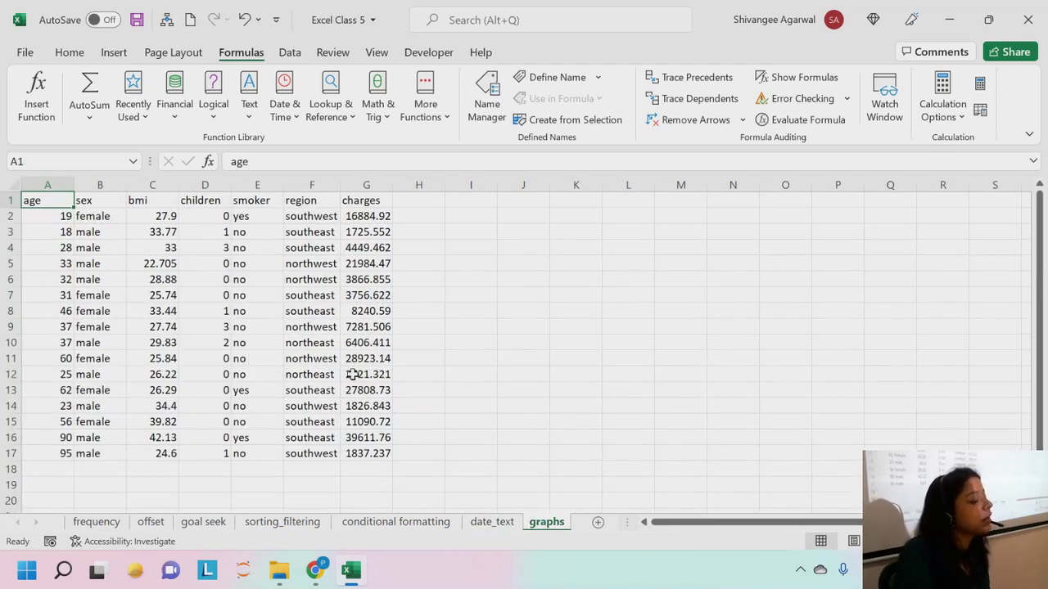
scroll(373, 381, up, 1)
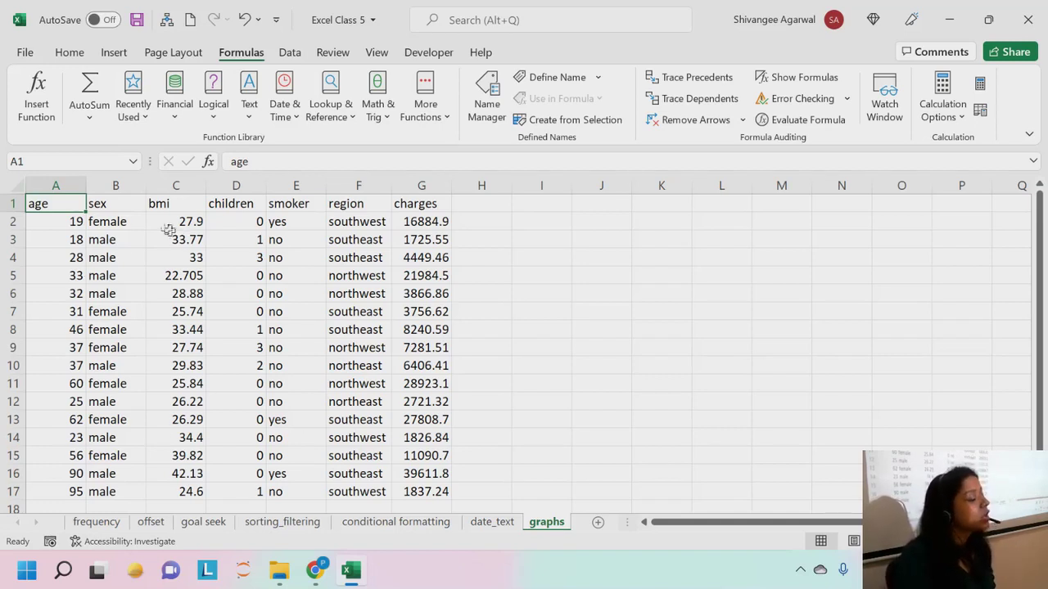
click(107, 203)
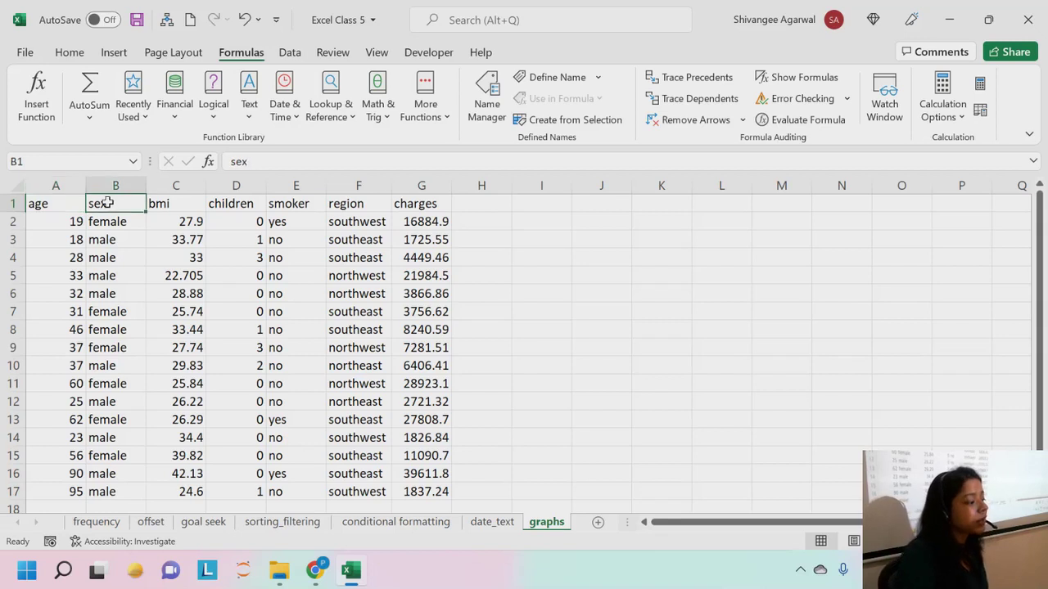
click(192, 206)
click(248, 207)
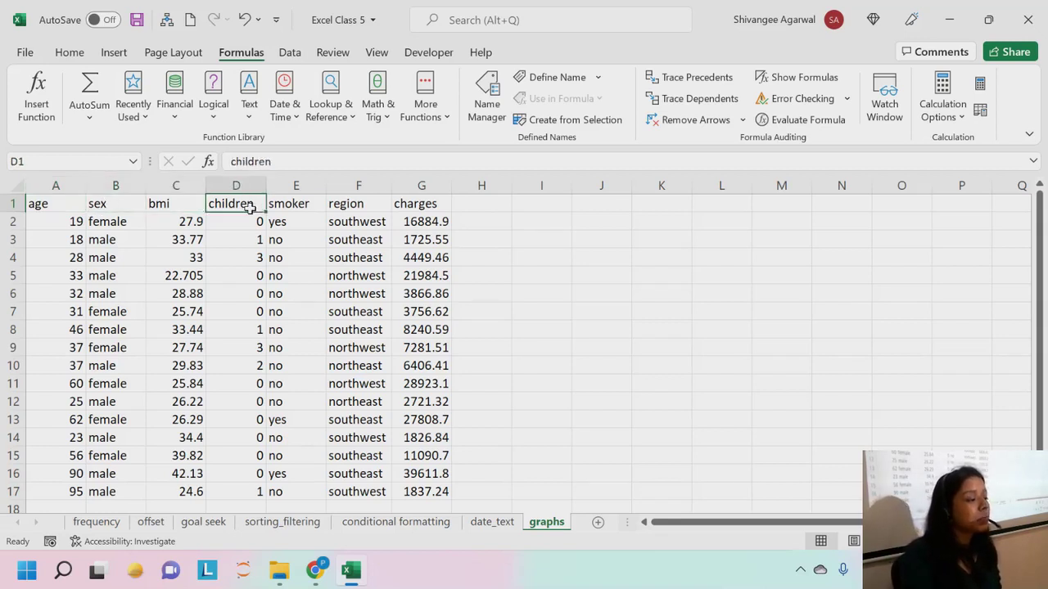
click(315, 204)
click(372, 205)
click(424, 206)
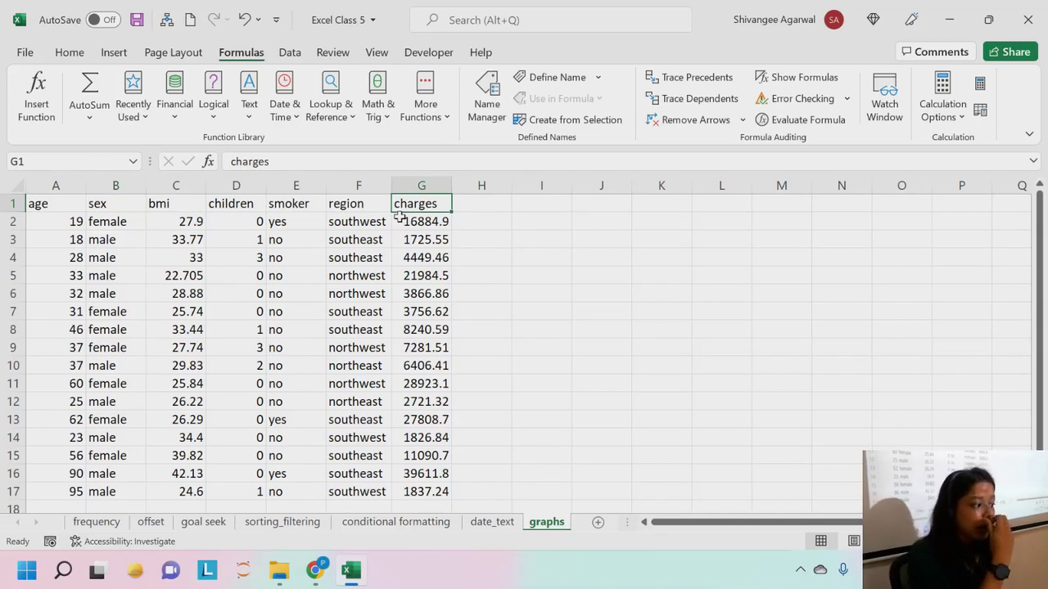
drag(53, 239, 346, 434)
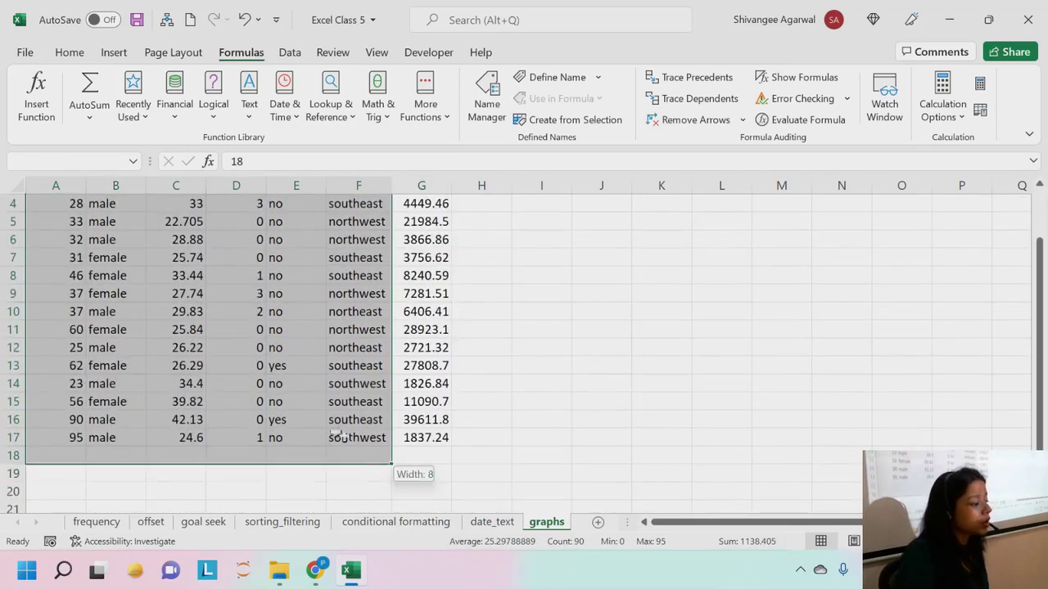
scroll(77, 274, up, 1)
Step: Review the row-2 values from bmi to charges, then switch to the frequency sheet
click(106, 255)
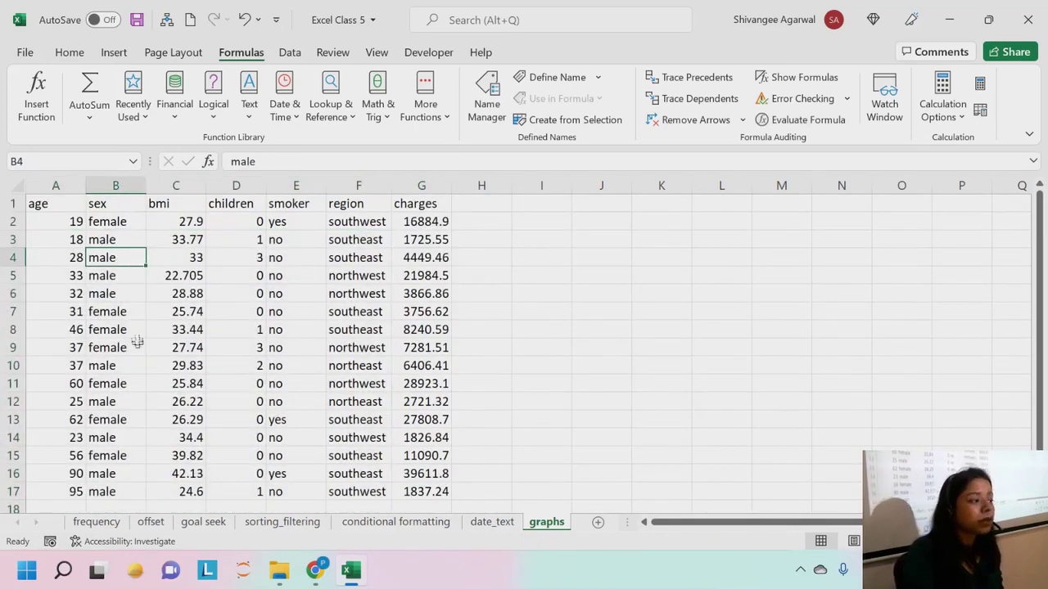
click(178, 204)
click(180, 221)
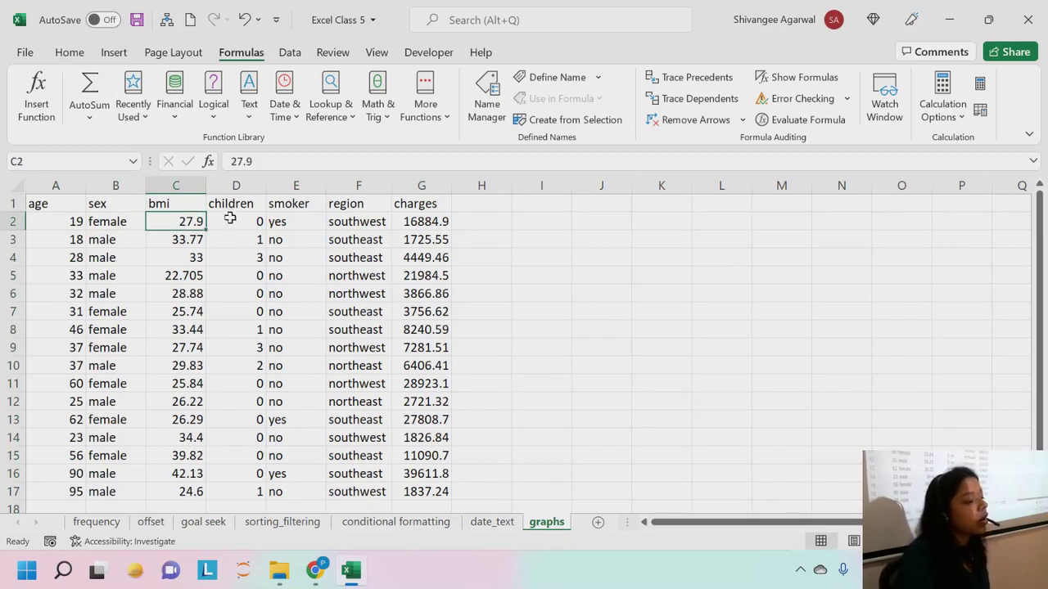
click(232, 222)
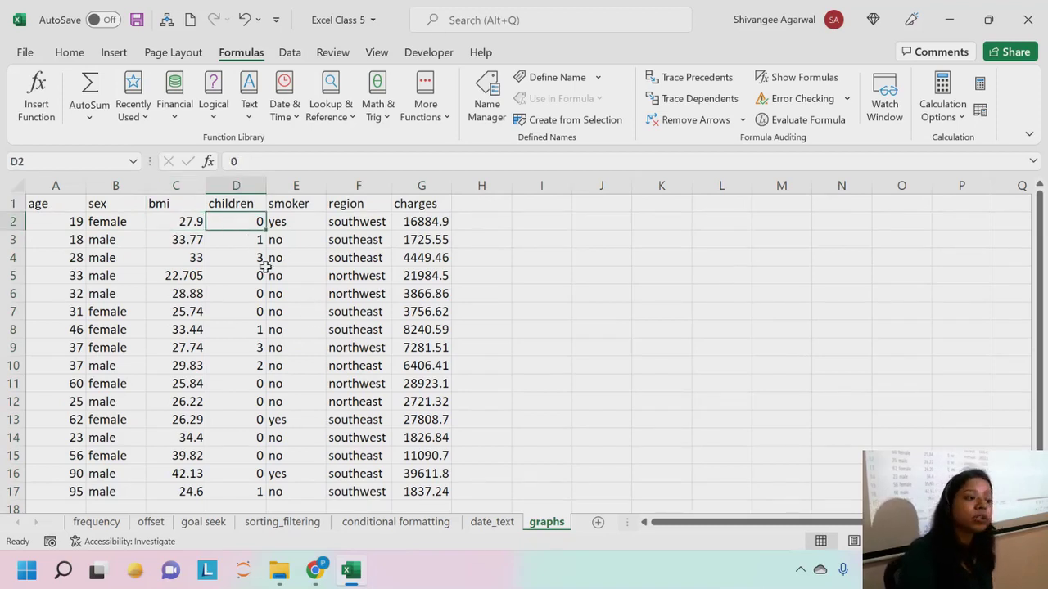
click(304, 219)
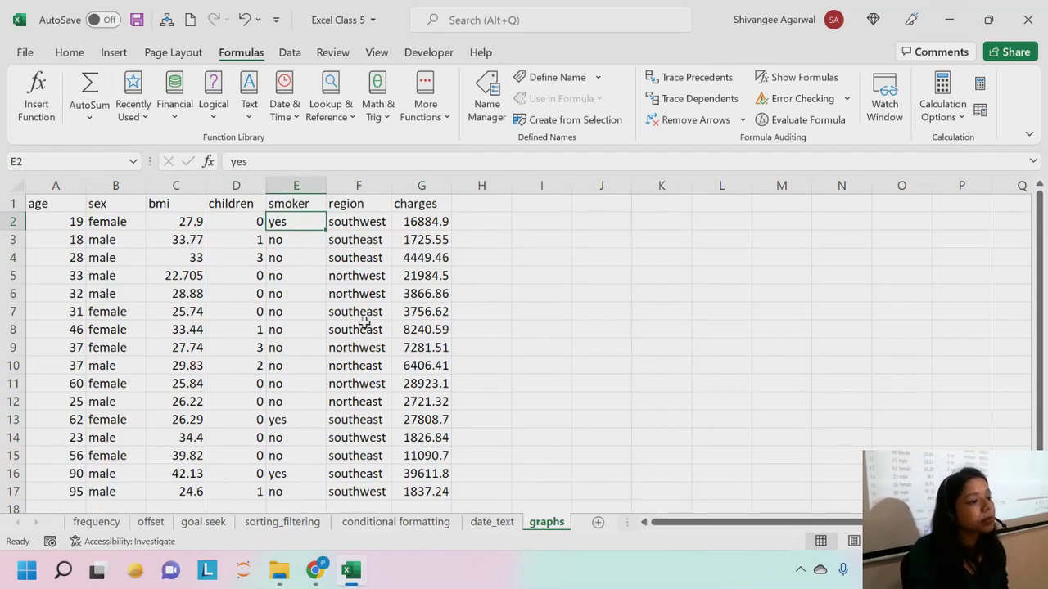
click(350, 227)
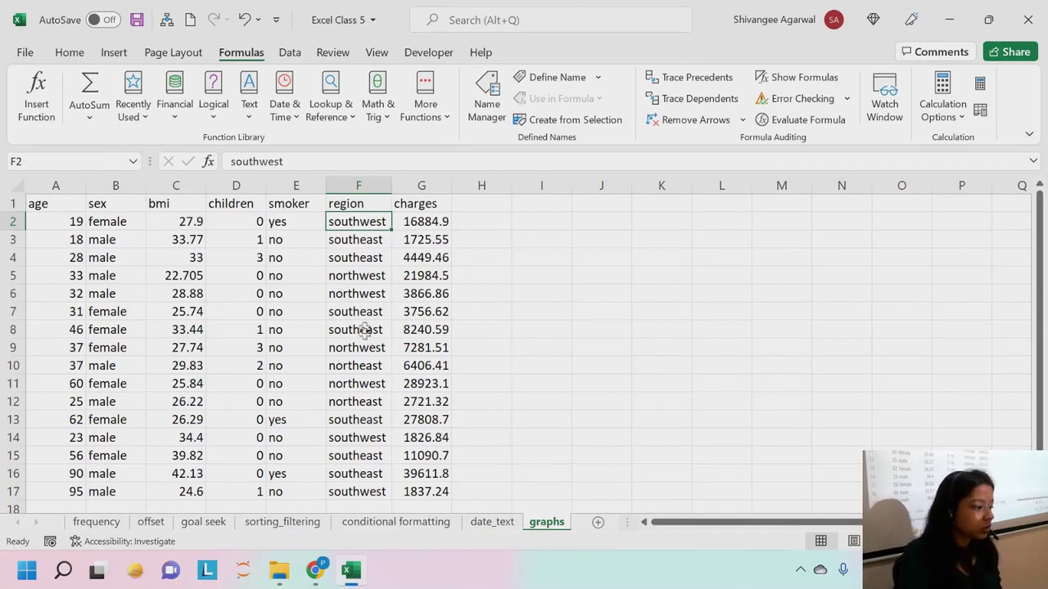
click(423, 227)
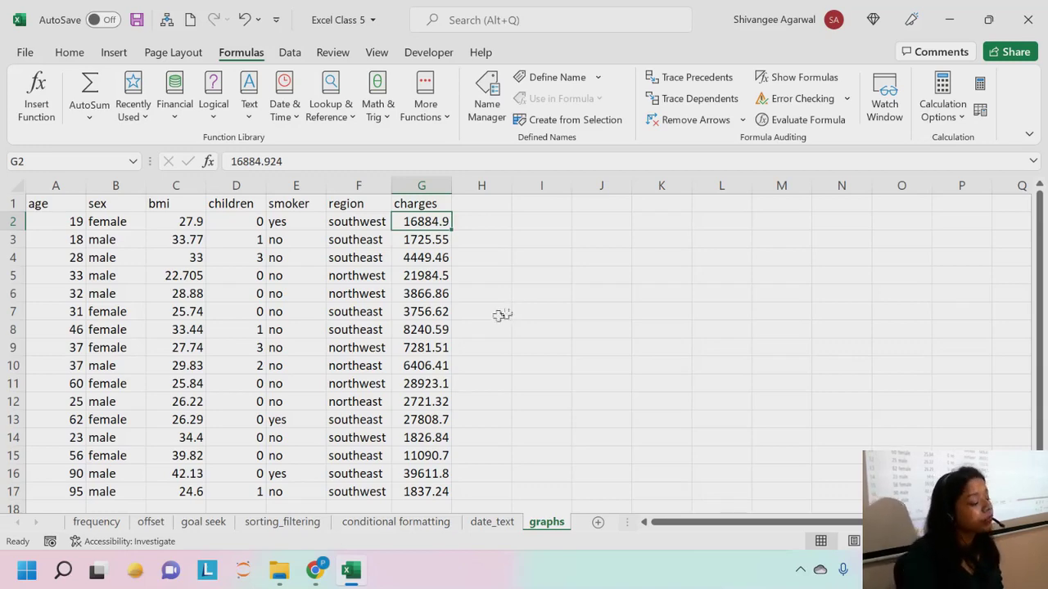
click(97, 521)
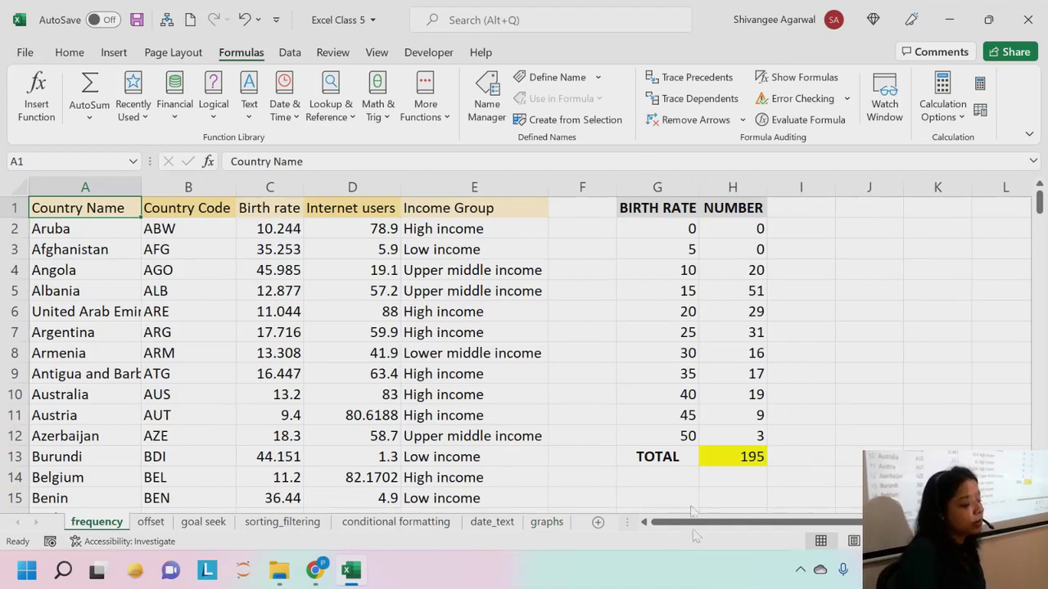
Step: Check the FREQUENCY formula in H3 and select the BIRTH RATE/NUMBER table G1:H12
ctrl+scroll(807, 269, down, 1)
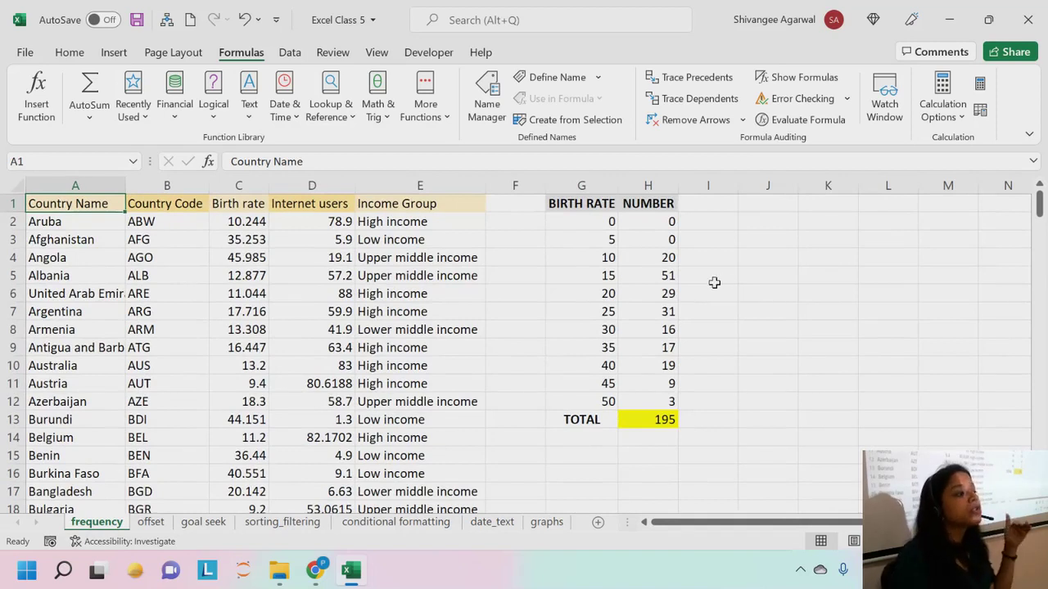
drag(587, 204, 648, 395)
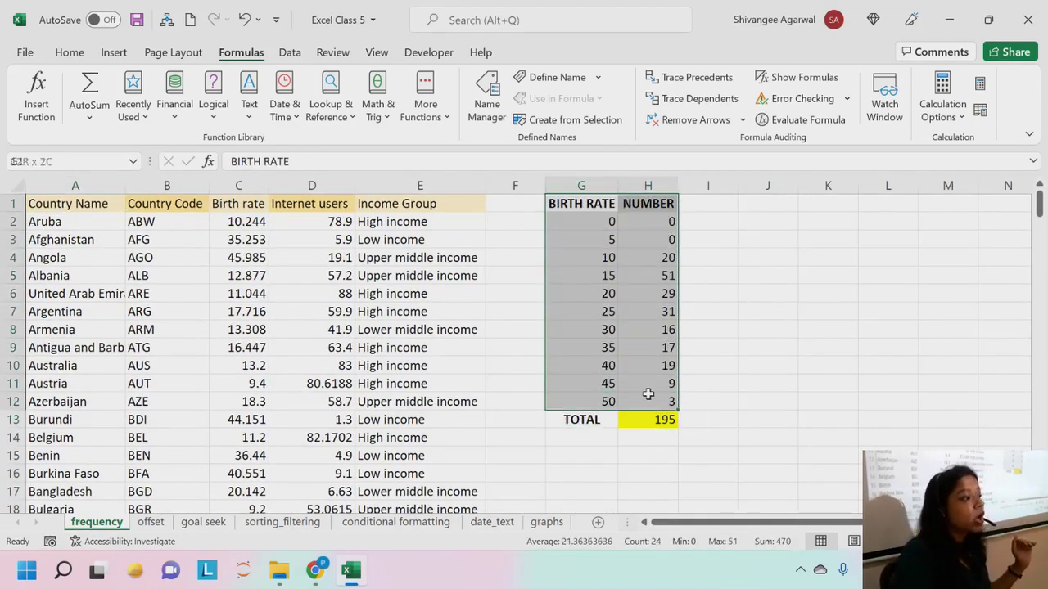
click(607, 330)
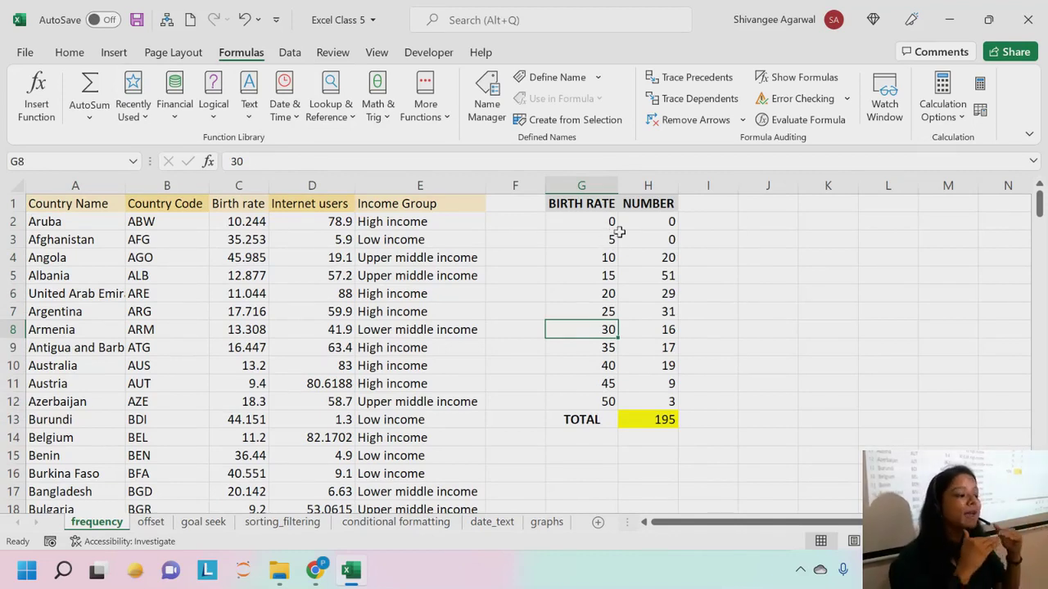
drag(604, 223, 566, 400)
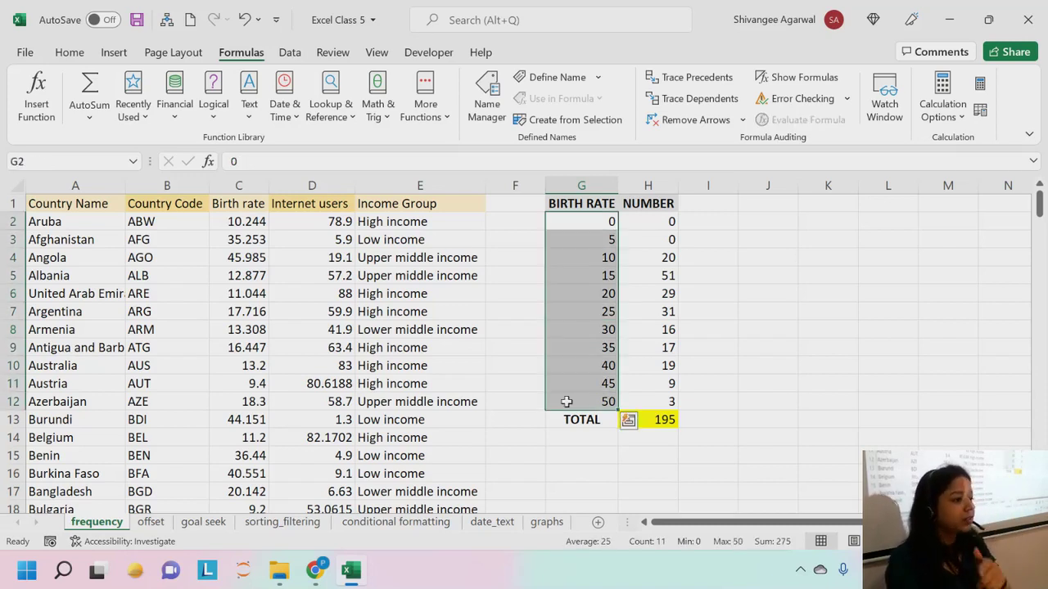
click(646, 239)
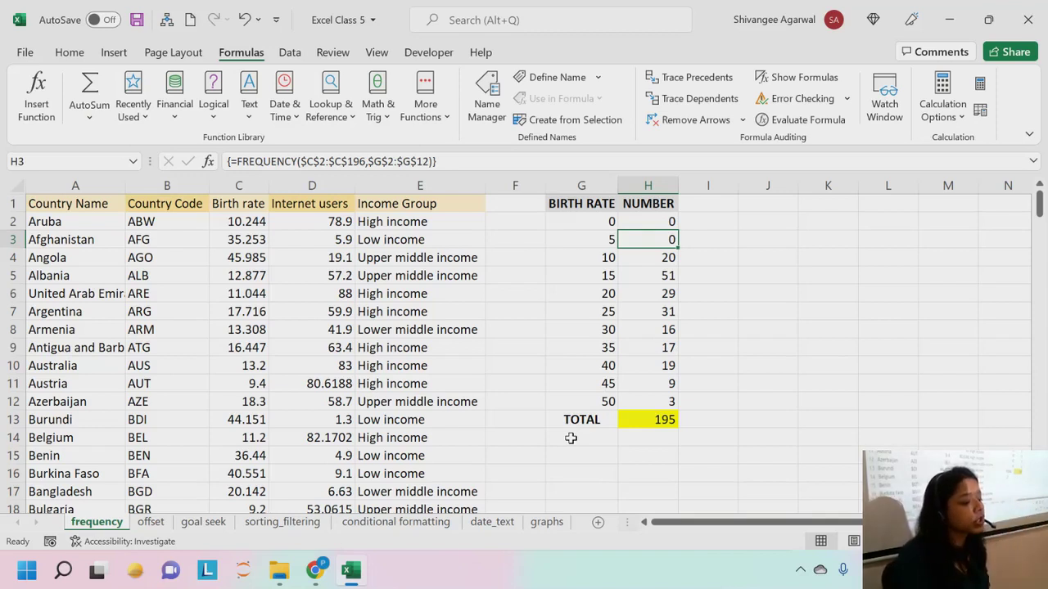
click(600, 204)
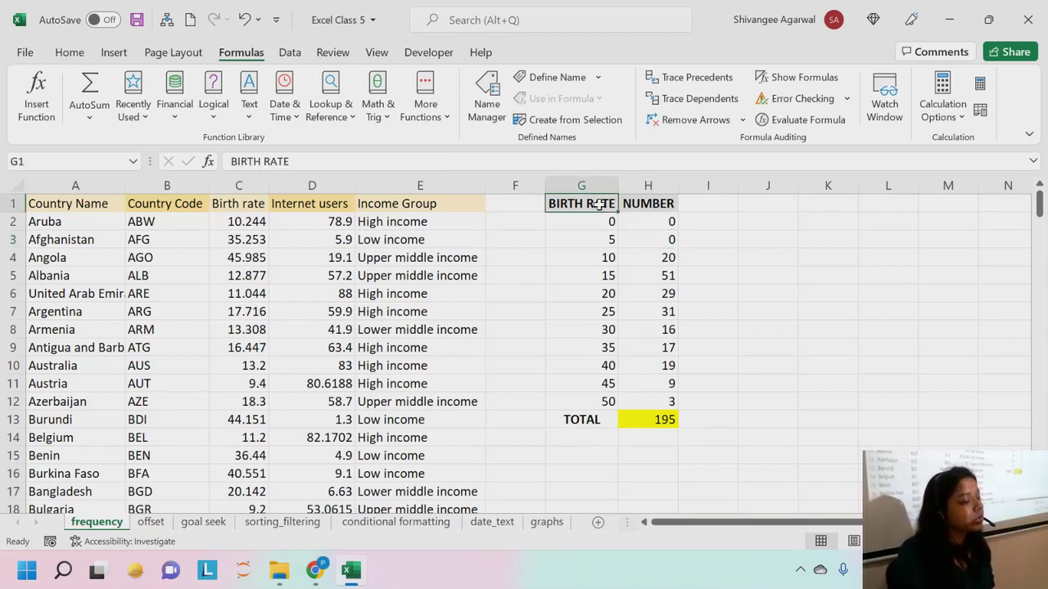
drag(600, 204, 669, 405)
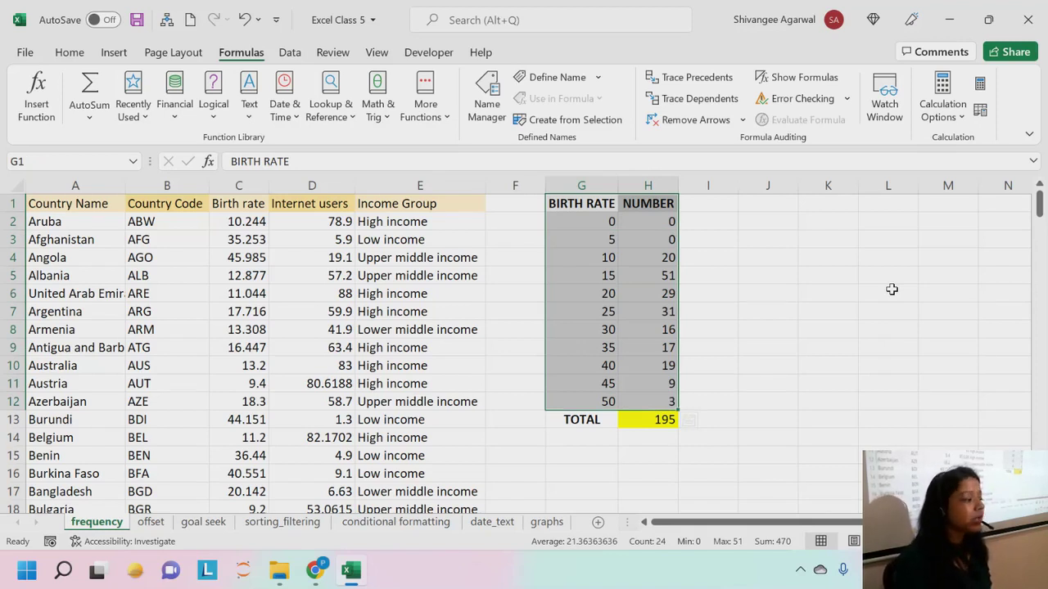
Step: Insert a Clustered Column chart of the bin table, after previewing and closing Recommended Charts
click(113, 54)
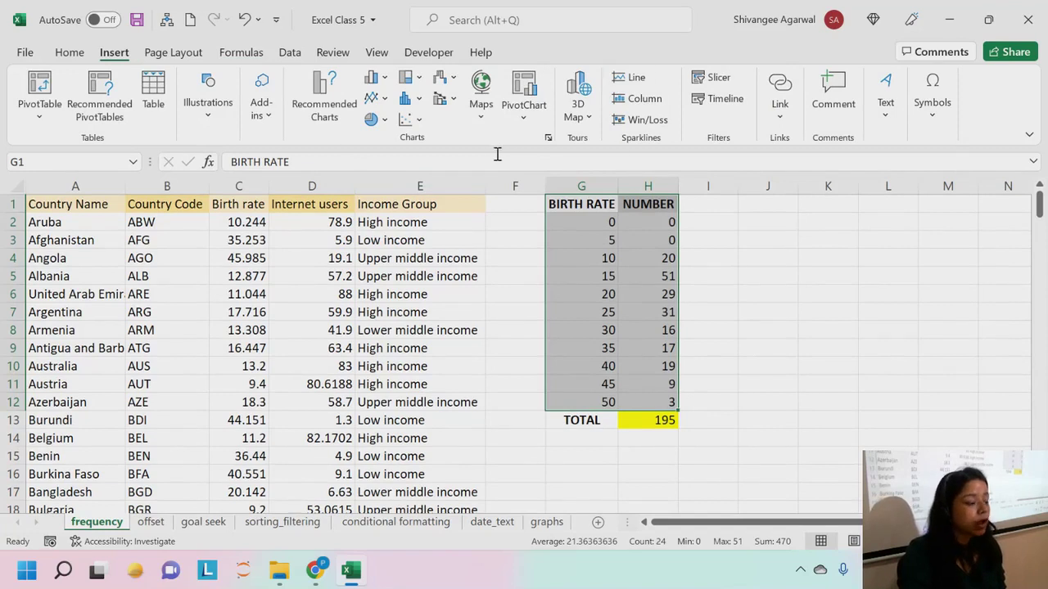
click(346, 117)
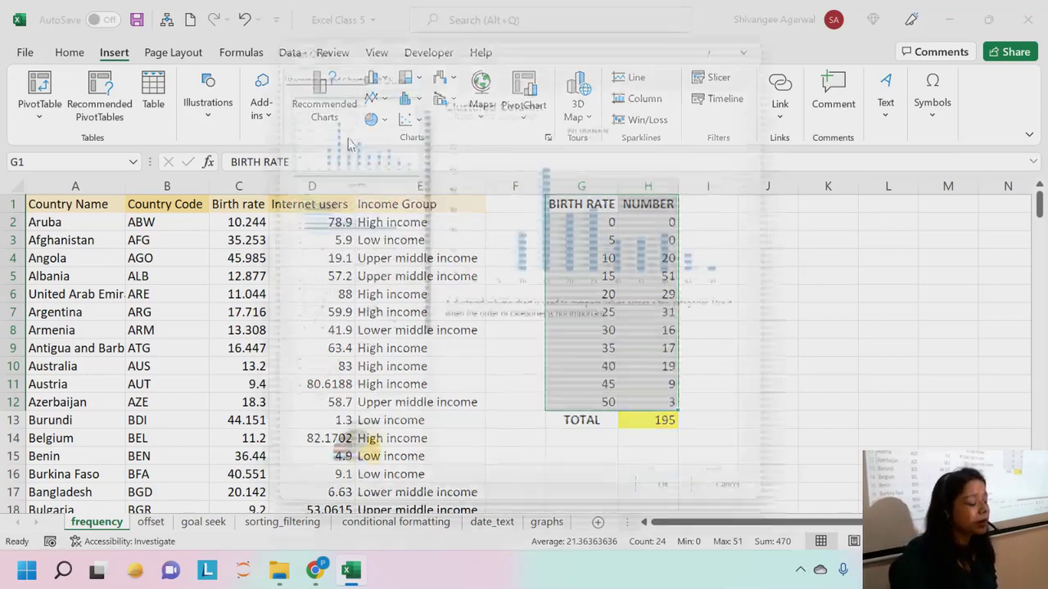
click(764, 39)
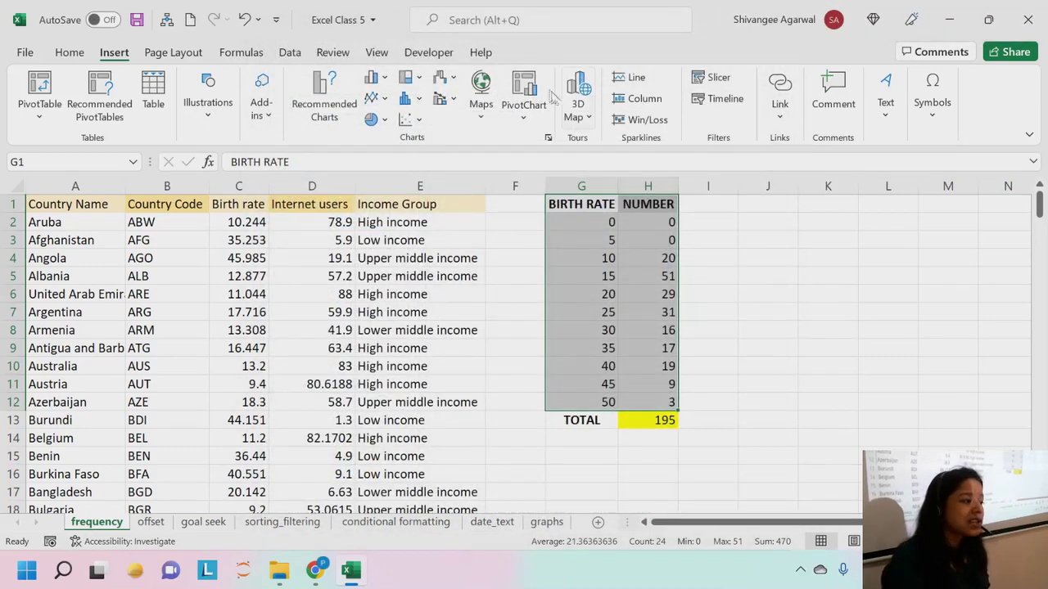
click(374, 78)
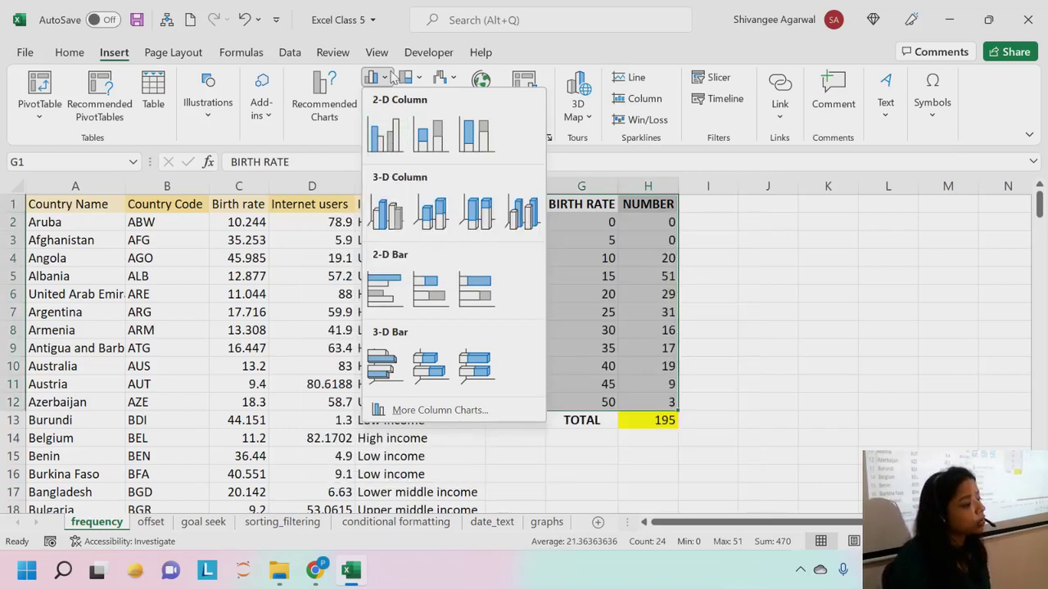
click(389, 144)
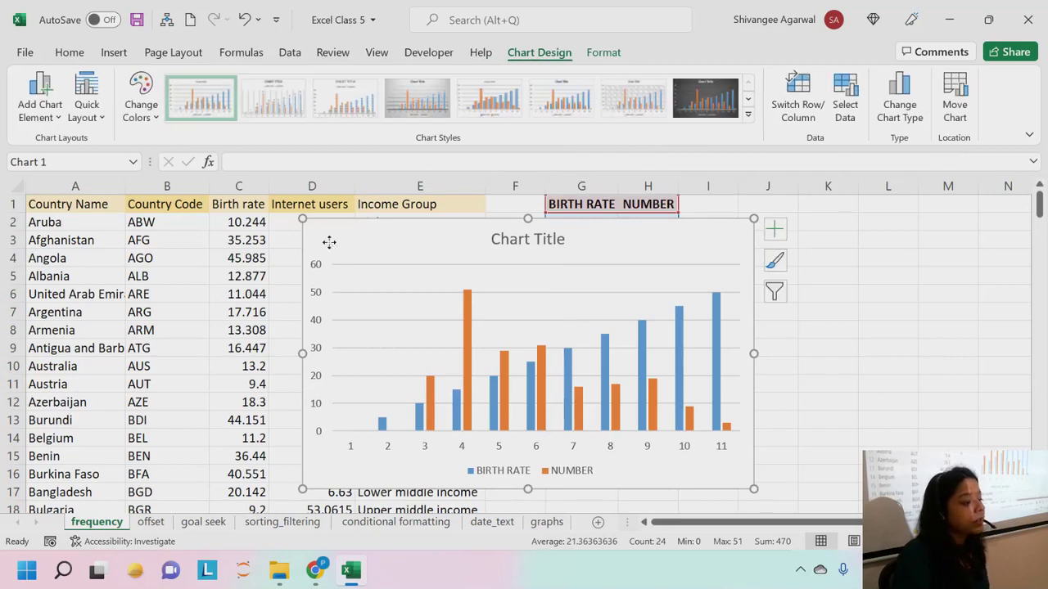
Step: Drag the chart left over columns A–E and bring up its context menu
drag(335, 239, 77, 222)
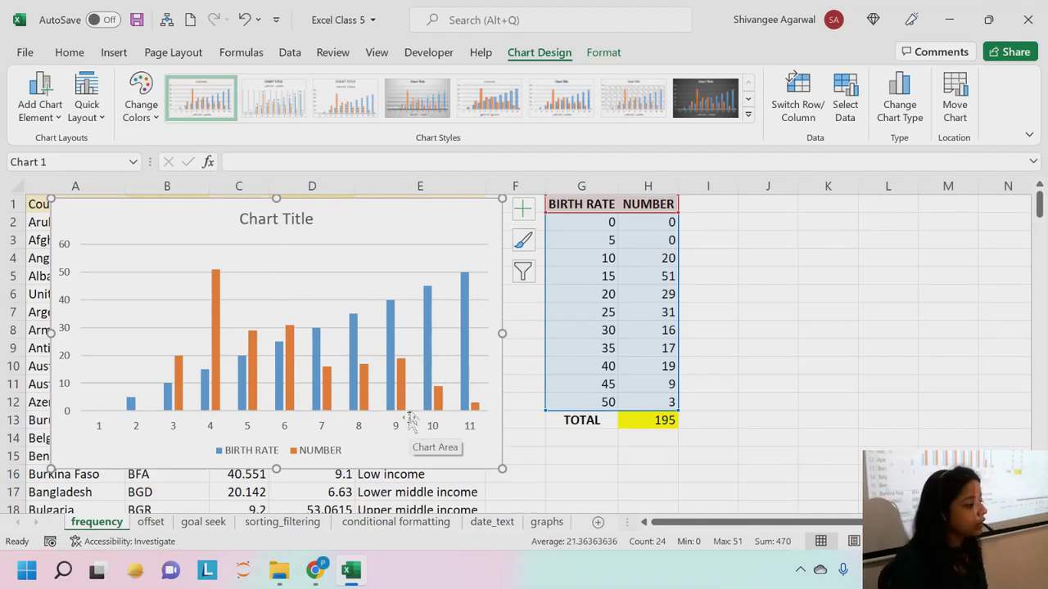
right_click(448, 235)
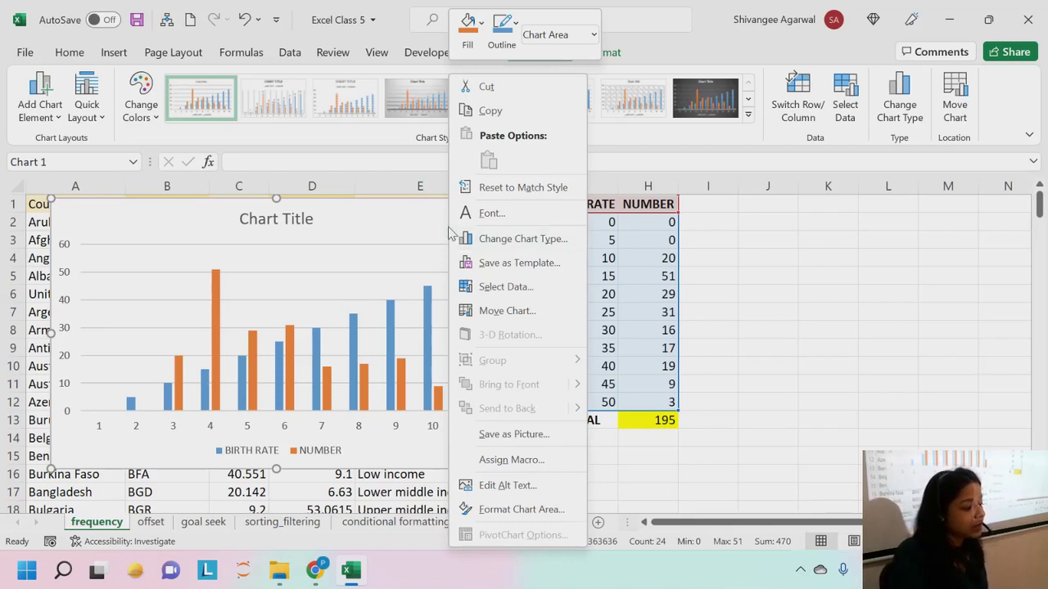
Step: In Select Data Source, set the horizontal axis labels to =frequency!$G$2:$G$12
click(495, 287)
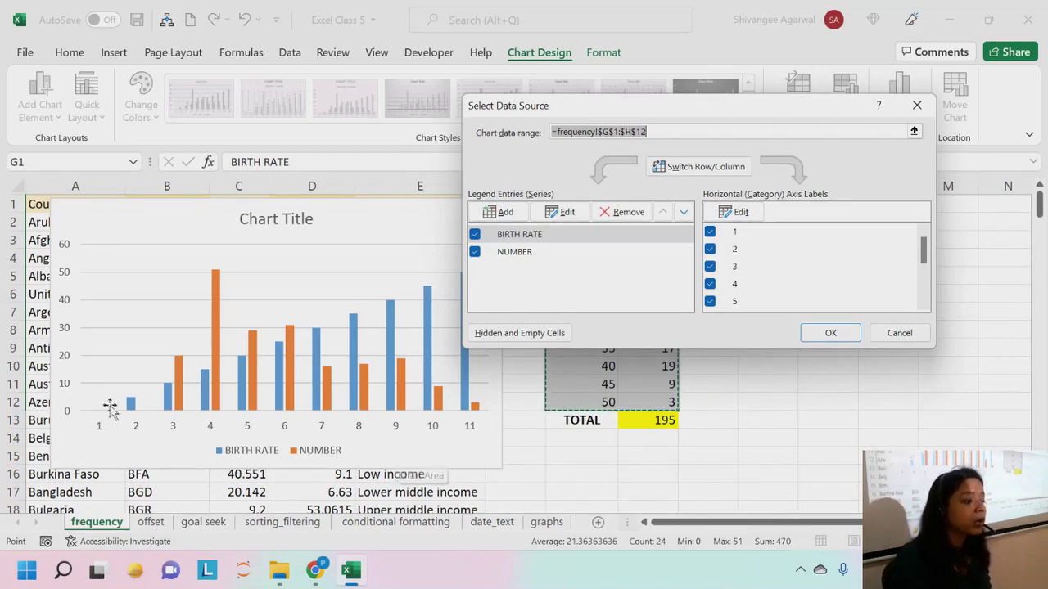
drag(663, 111, 226, 97)
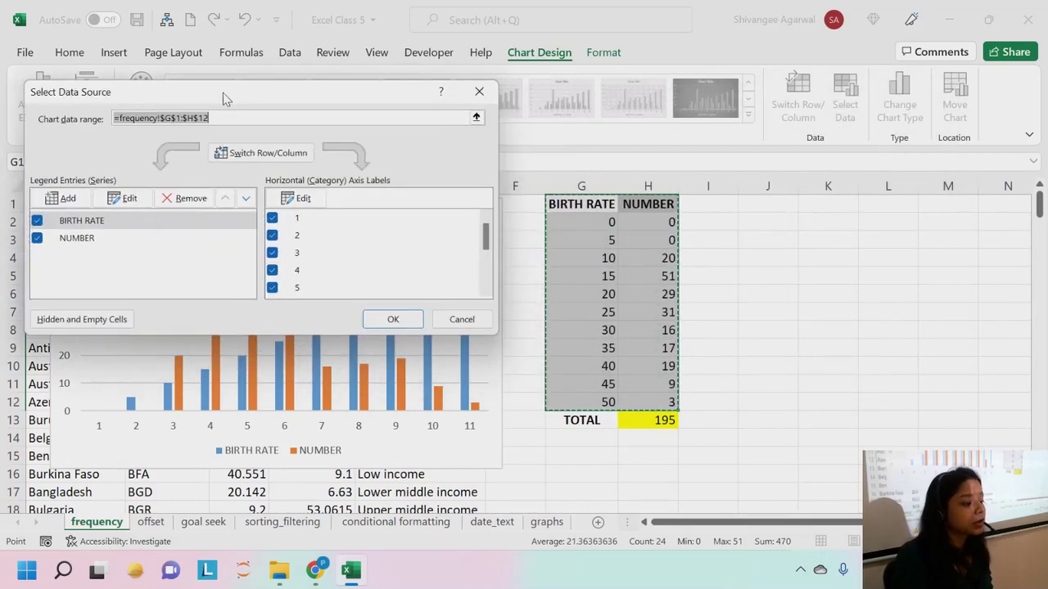
click(290, 204)
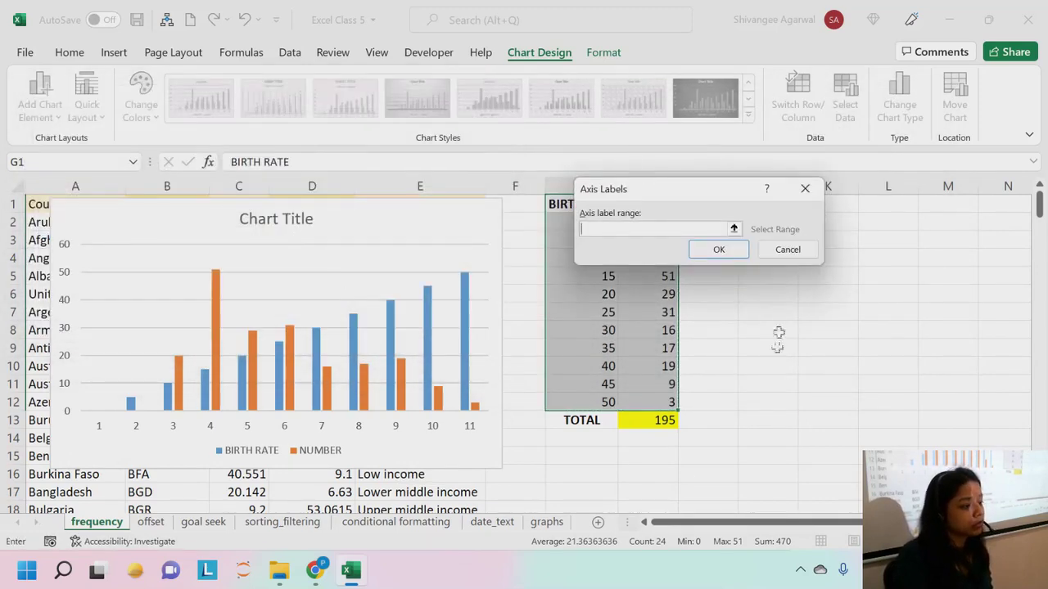
drag(638, 196, 734, 143)
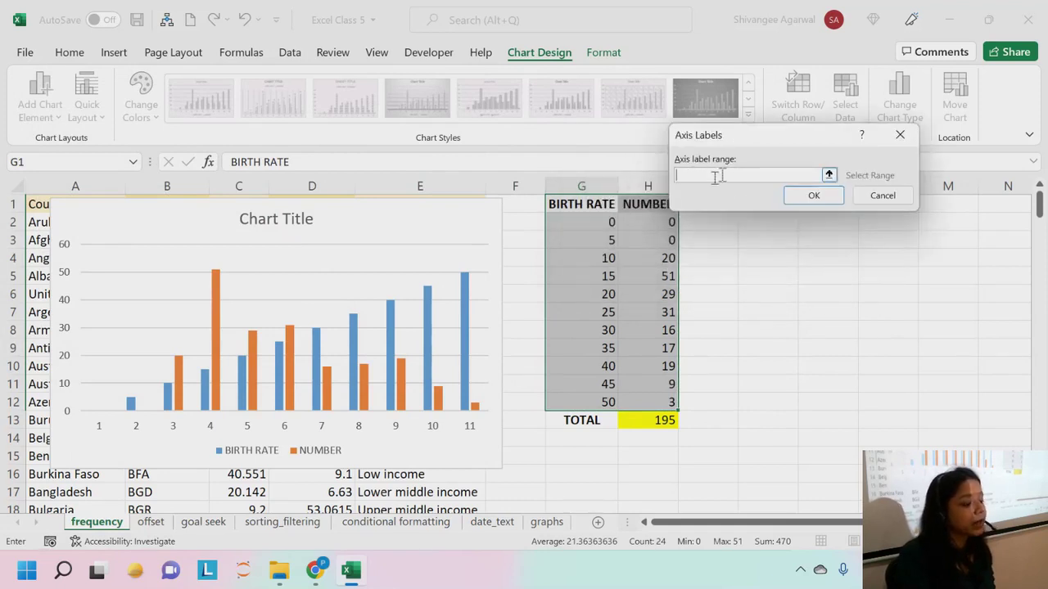
drag(568, 222, 573, 403)
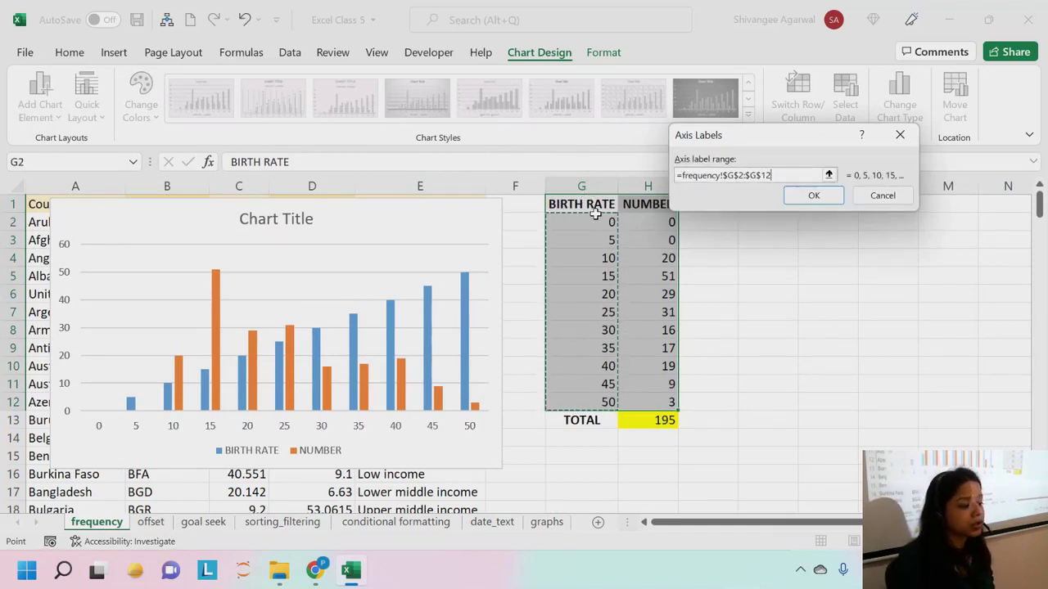
click(813, 203)
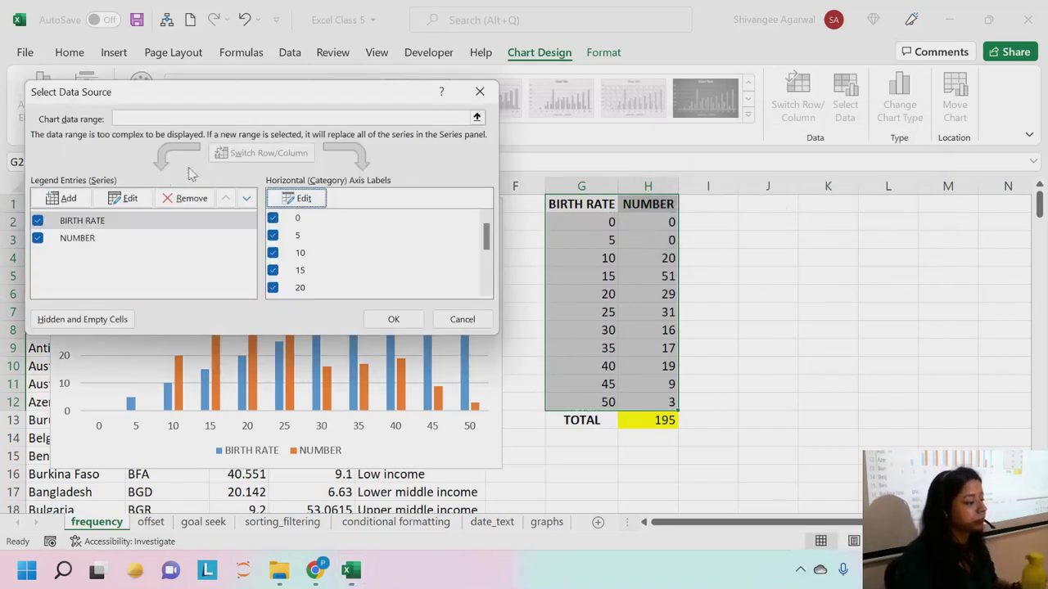
drag(218, 93, 475, 57)
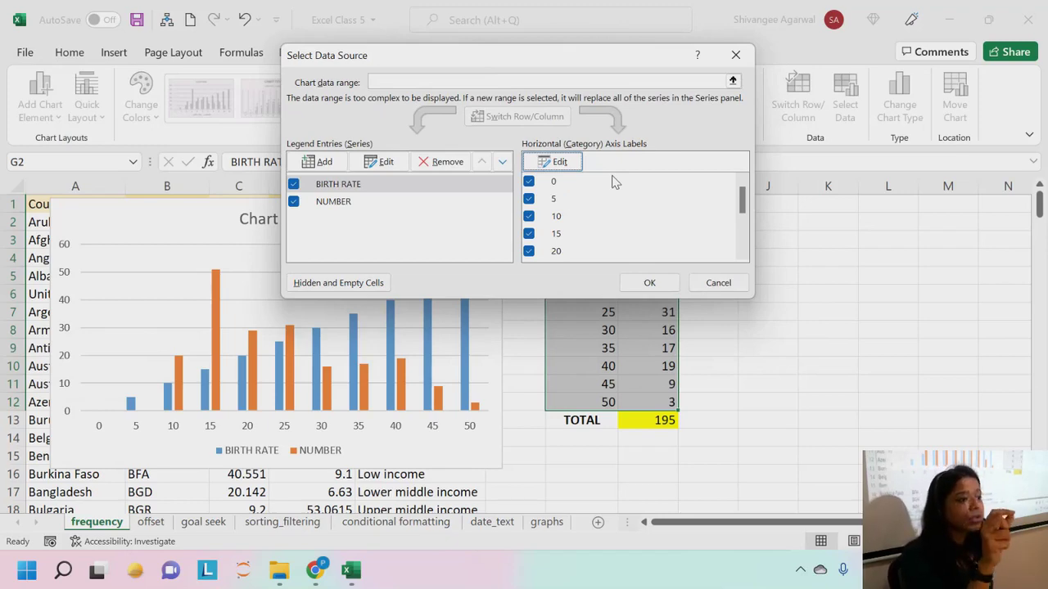
click(563, 163)
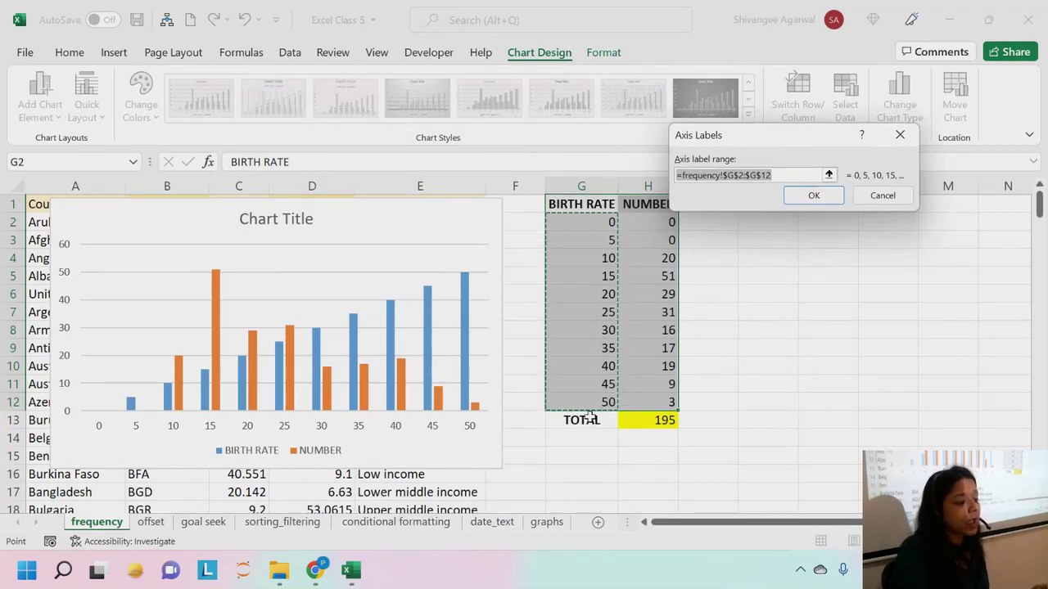
click(793, 203)
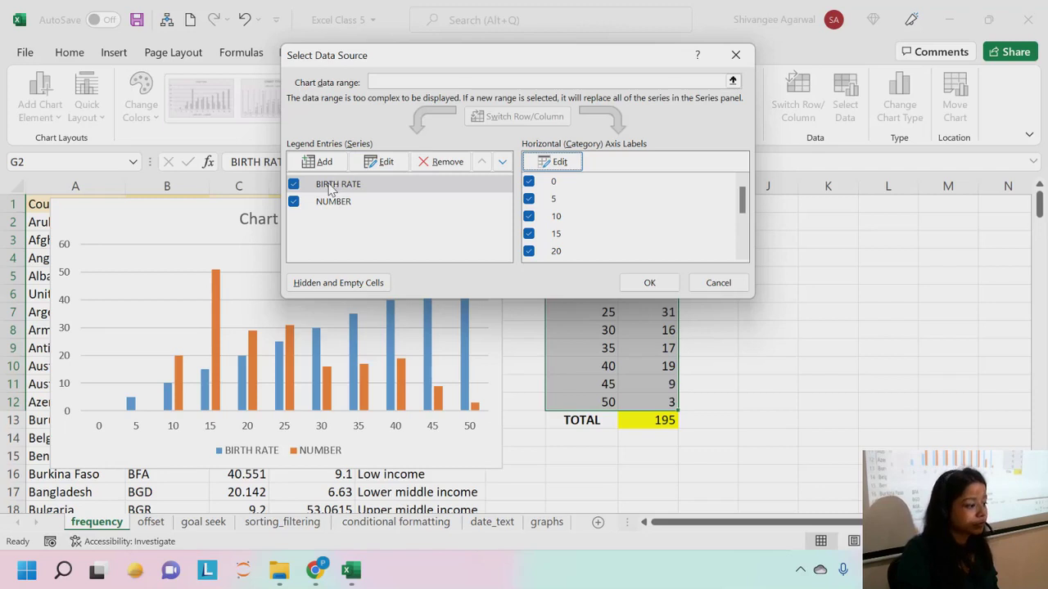
Step: Remove the BIRTH RATE series from the chart's data source, keeping only NUMBER
click(330, 186)
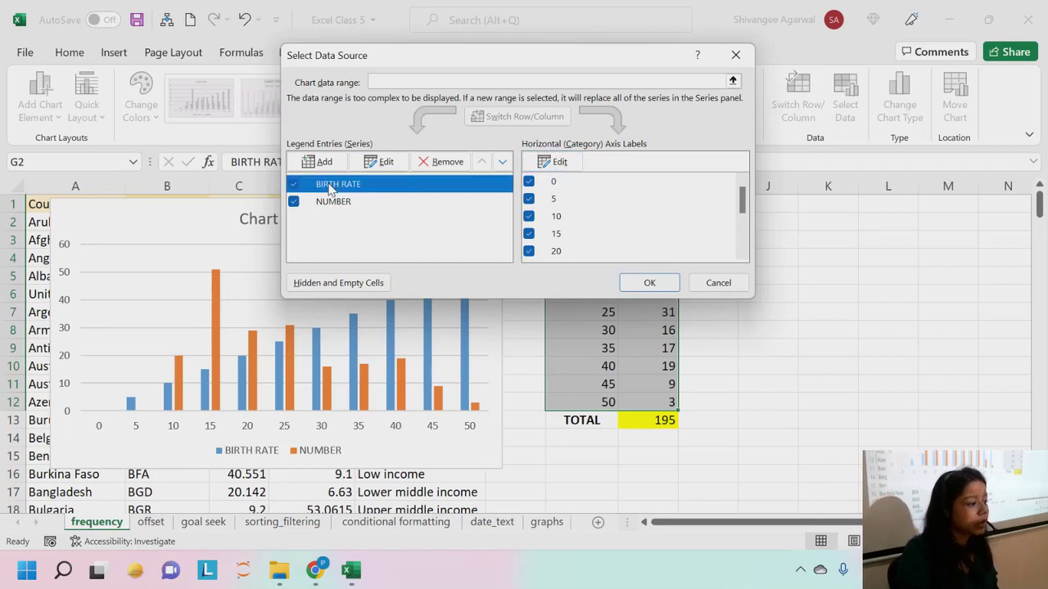
click(447, 162)
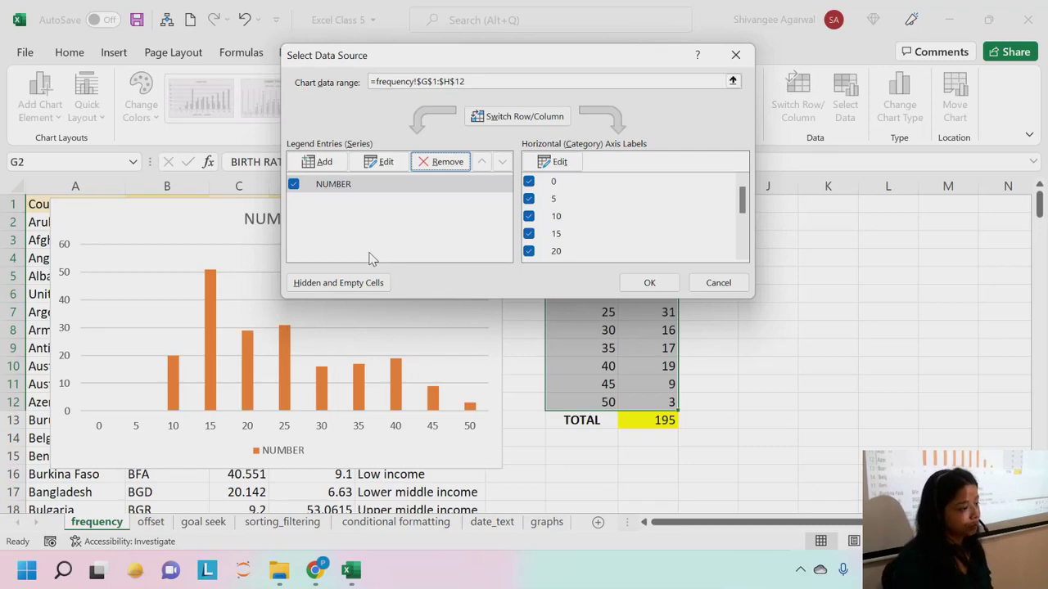
Step: Apply the series removal, change header H1 from NUMBER to COUNT, then select H2:H12 and the chart
click(646, 282)
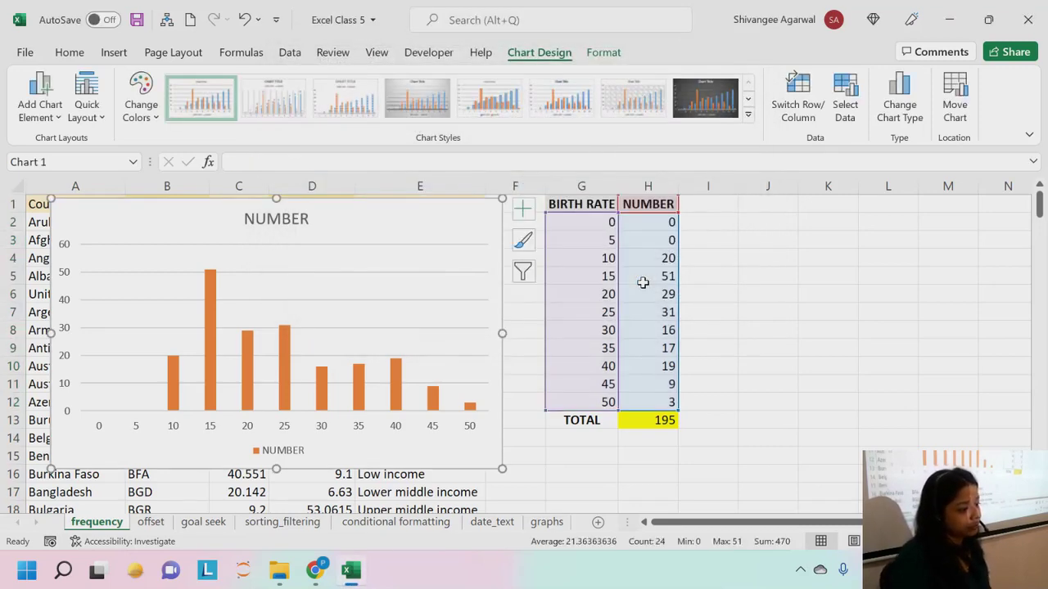
click(646, 206)
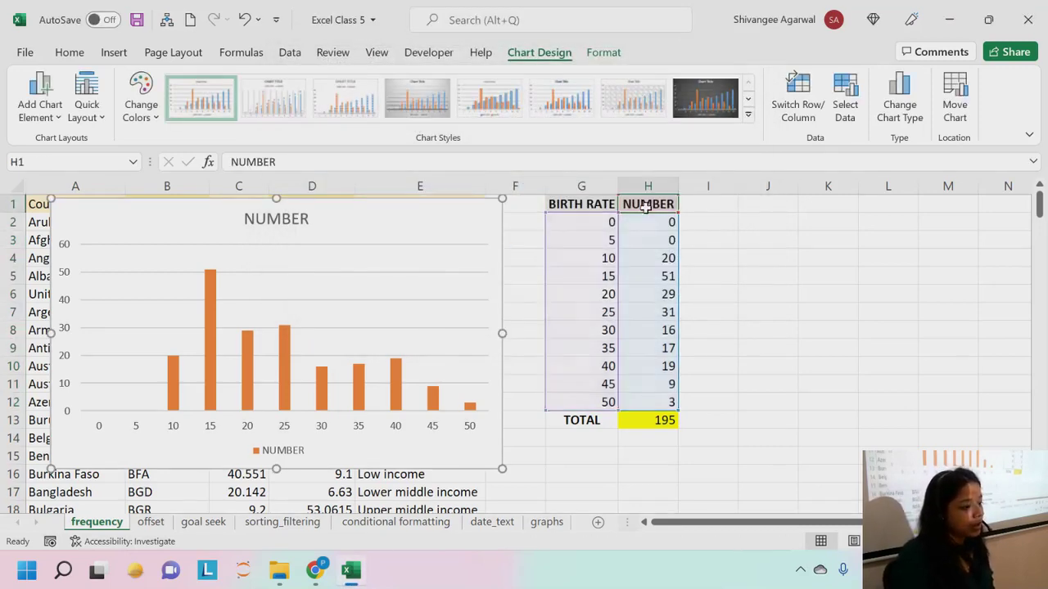
text(COUNT)
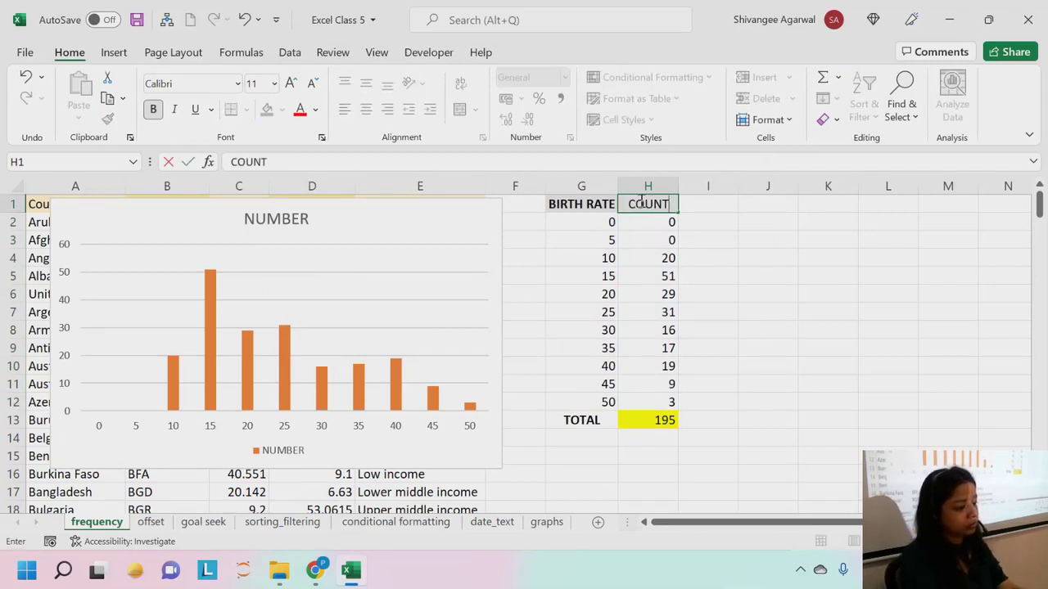
key(Return)
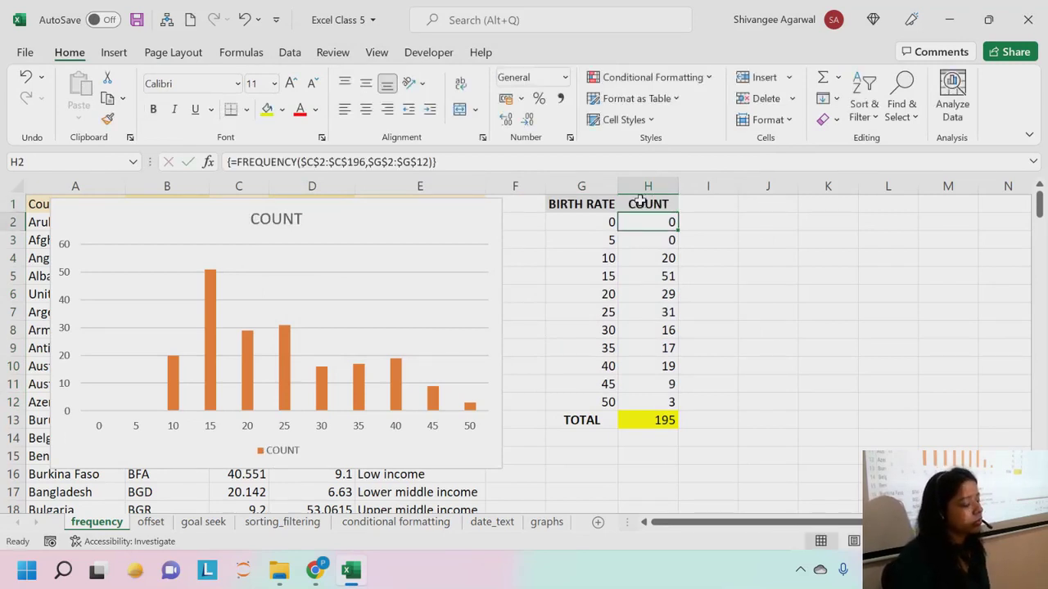
drag(654, 226, 658, 399)
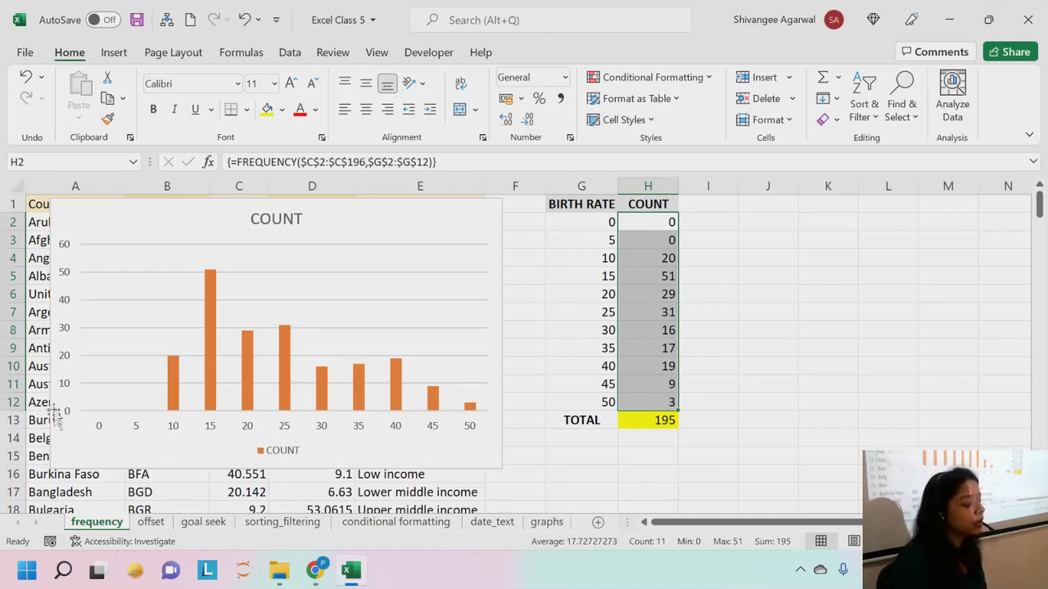
click(464, 227)
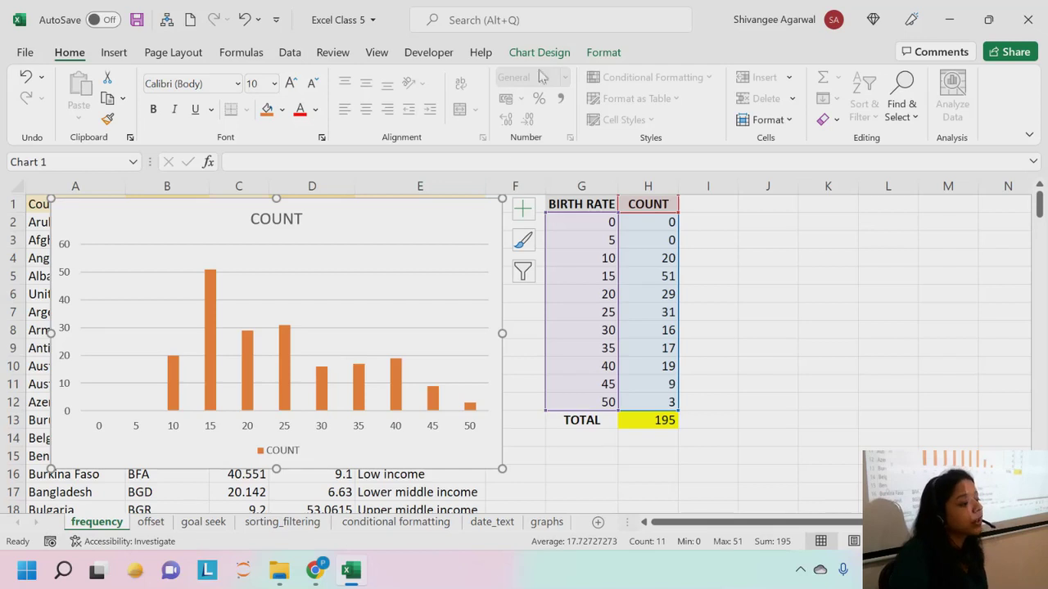
click(600, 53)
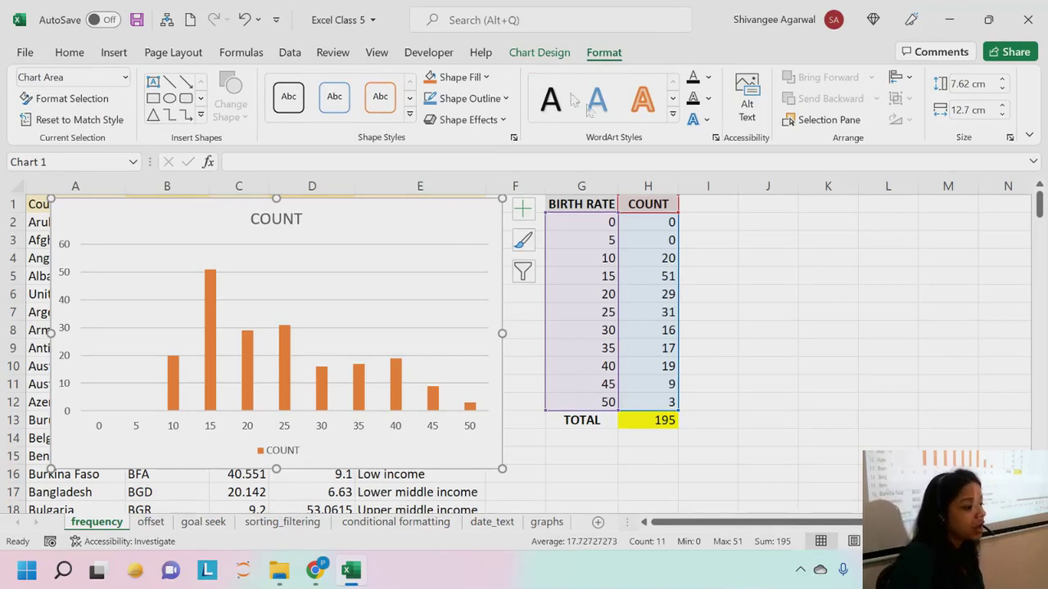
click(809, 256)
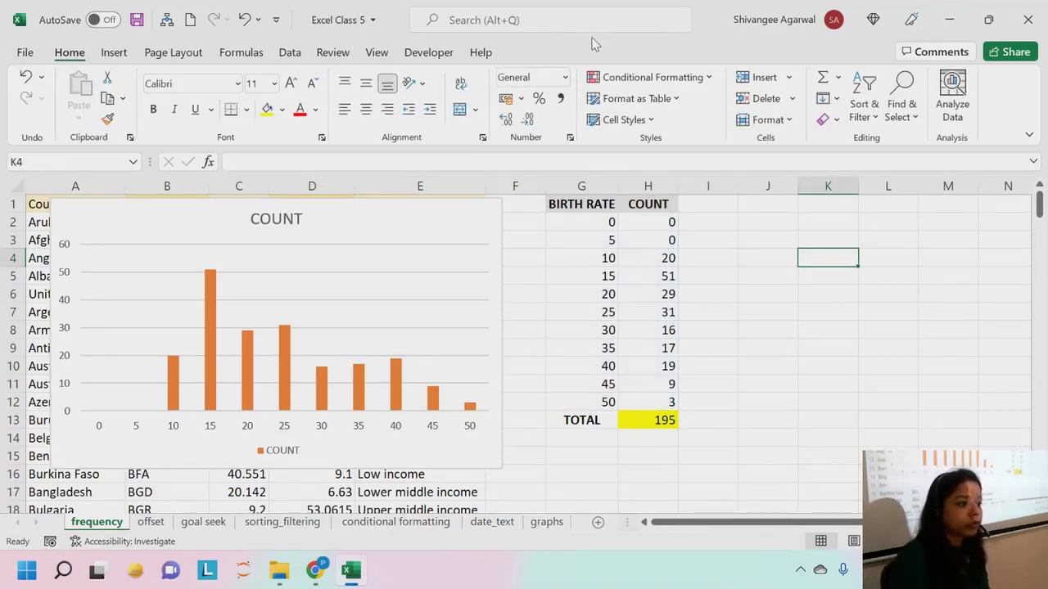
click(466, 217)
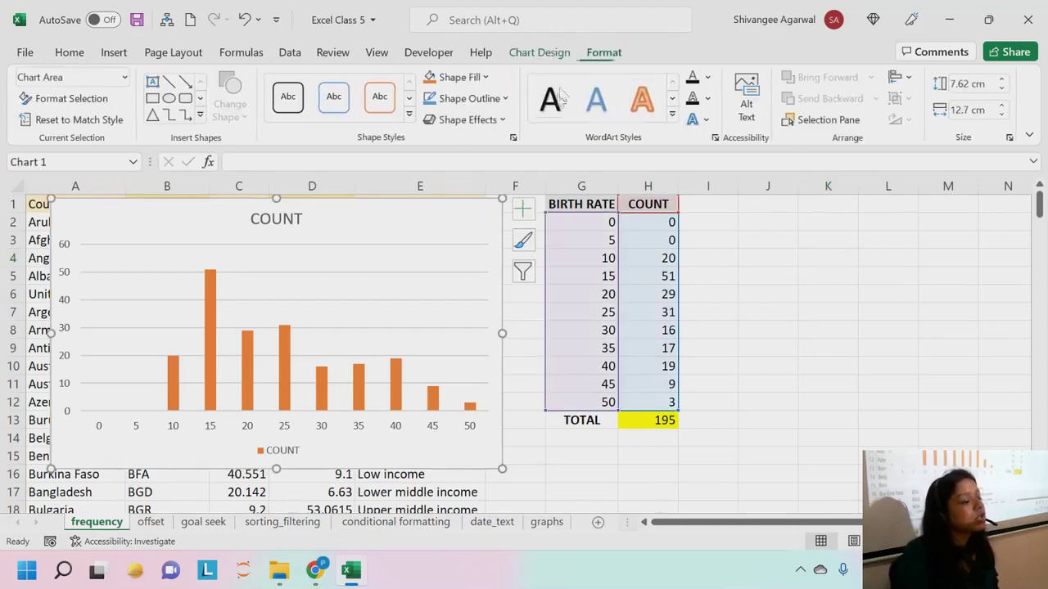
click(540, 52)
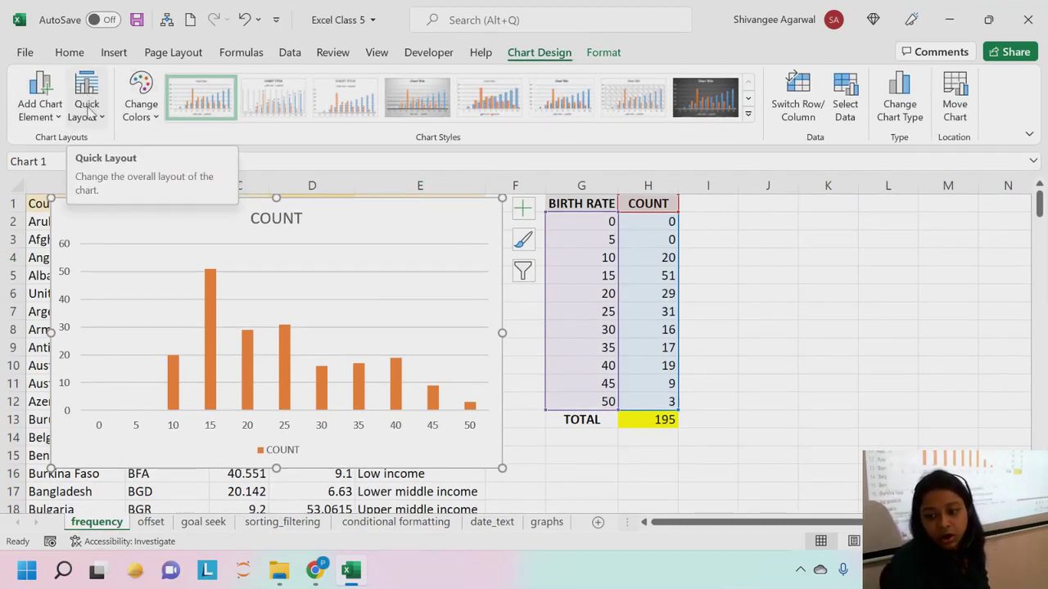
click(743, 308)
click(386, 208)
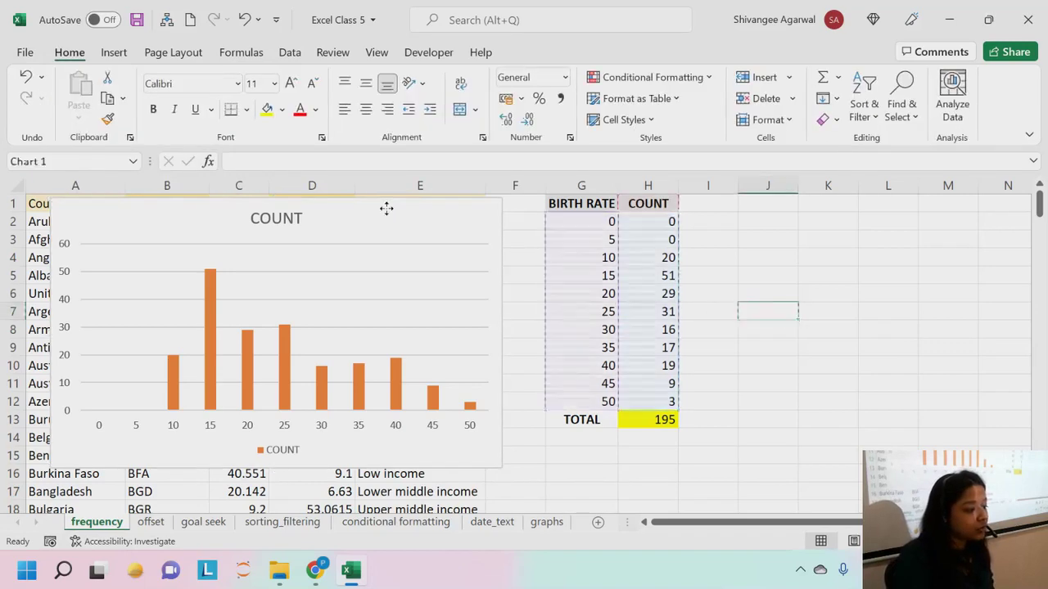
right_click(390, 213)
Step: Reopen the chart's data source and confirm the axis labels as =frequency!$G$2:$G$12
click(444, 286)
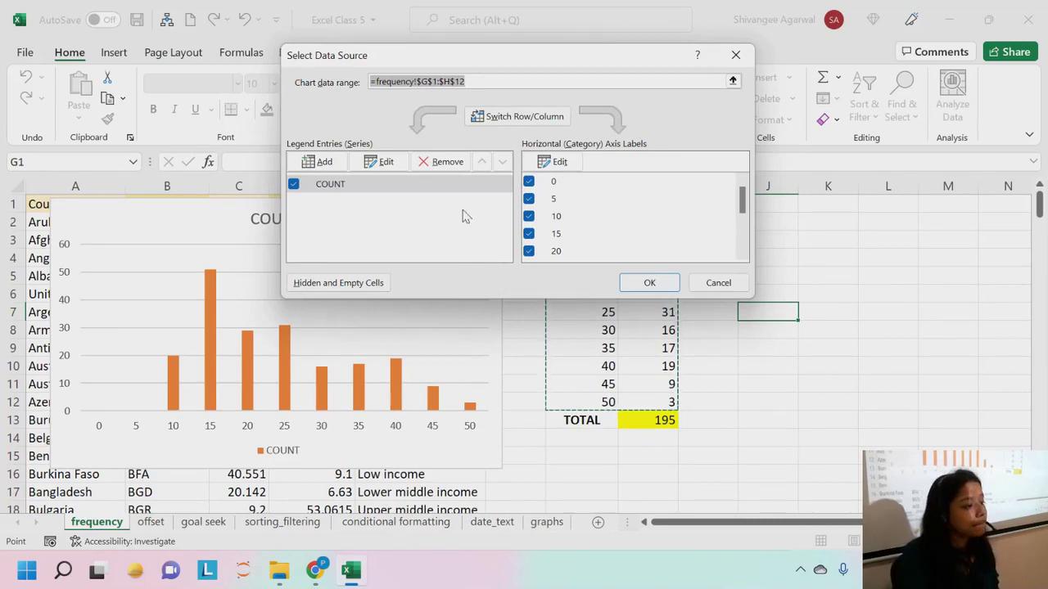
drag(598, 60, 379, 65)
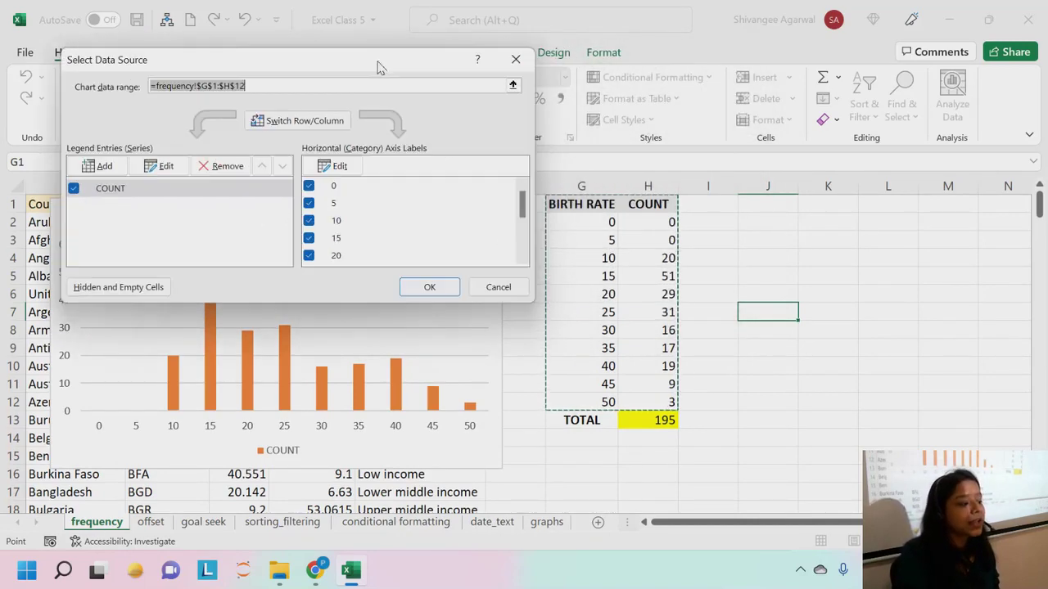
click(339, 168)
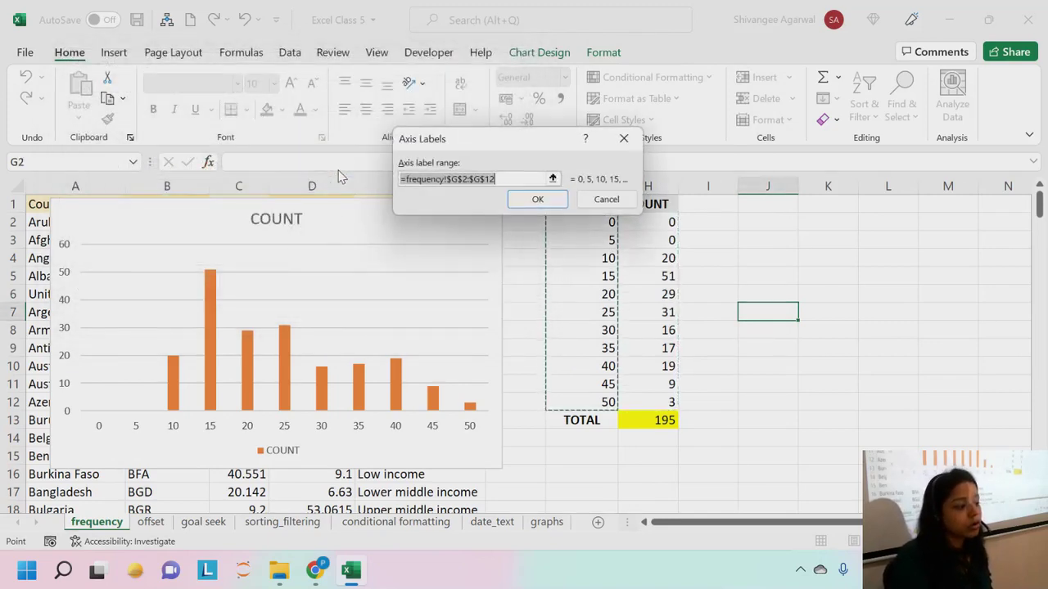
drag(487, 139, 420, 112)
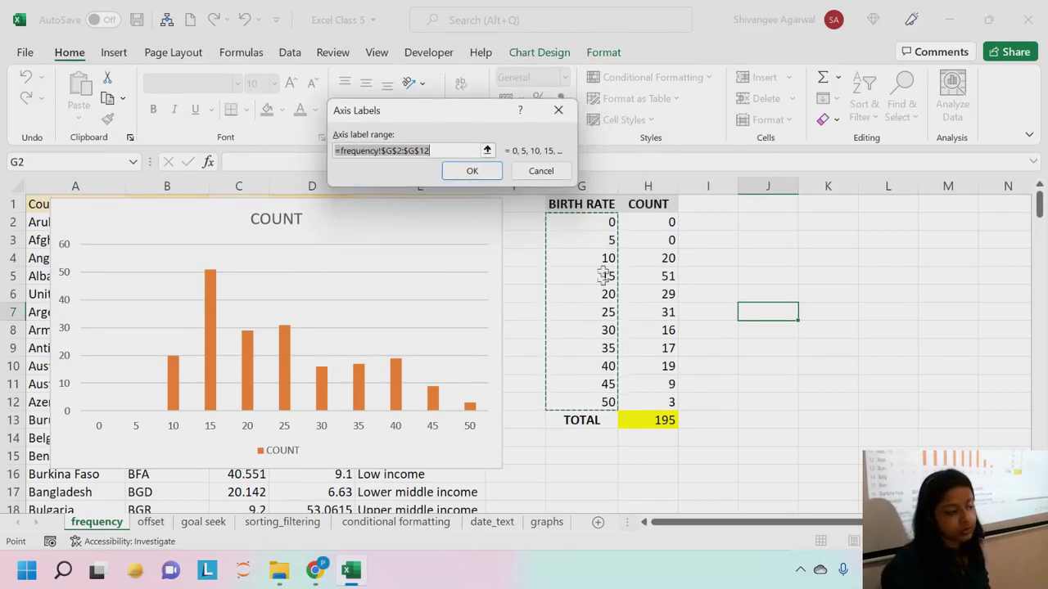
click(474, 169)
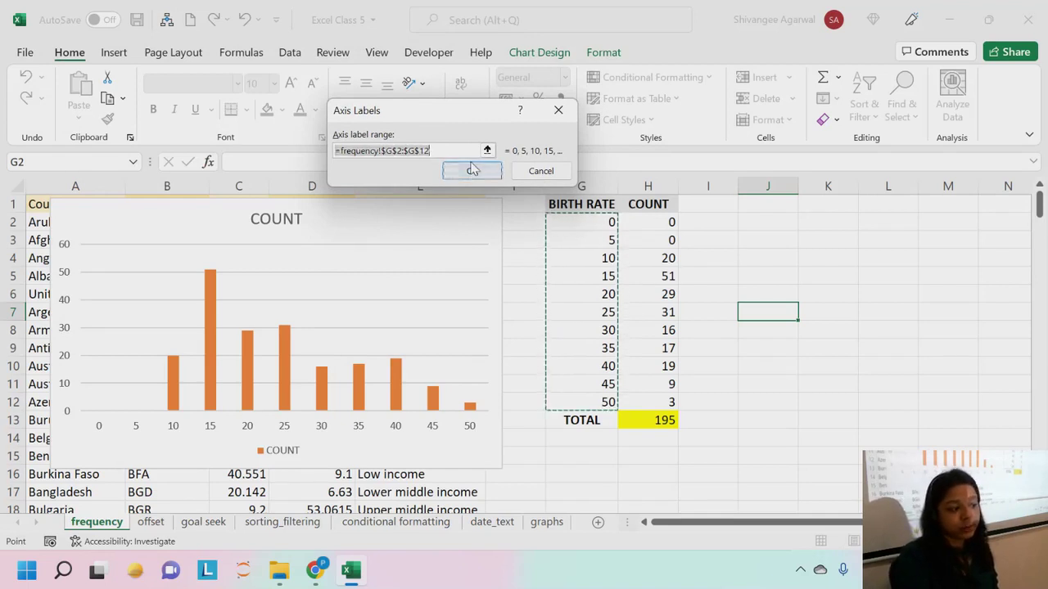
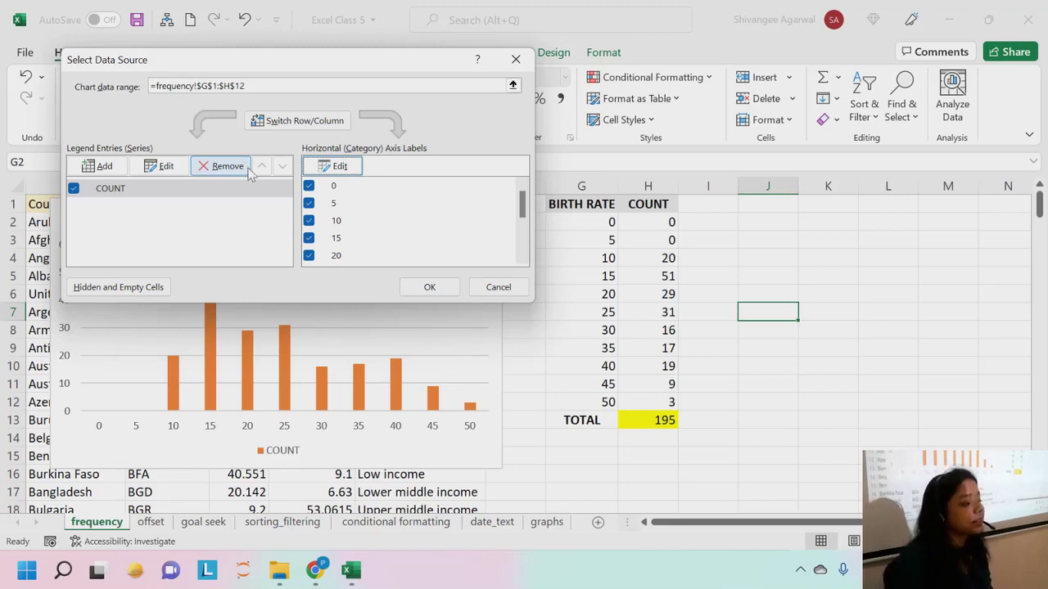
Step: Keep COUNT as the chart series, with birth-rate bins 0–50 as categories, and confirm the data source
click(95, 189)
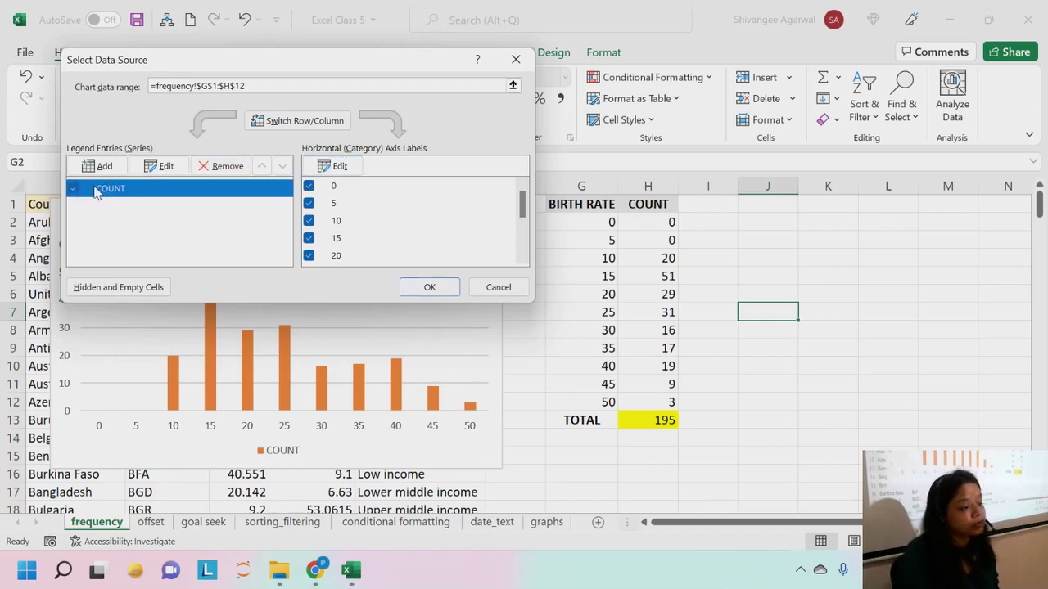
click(419, 290)
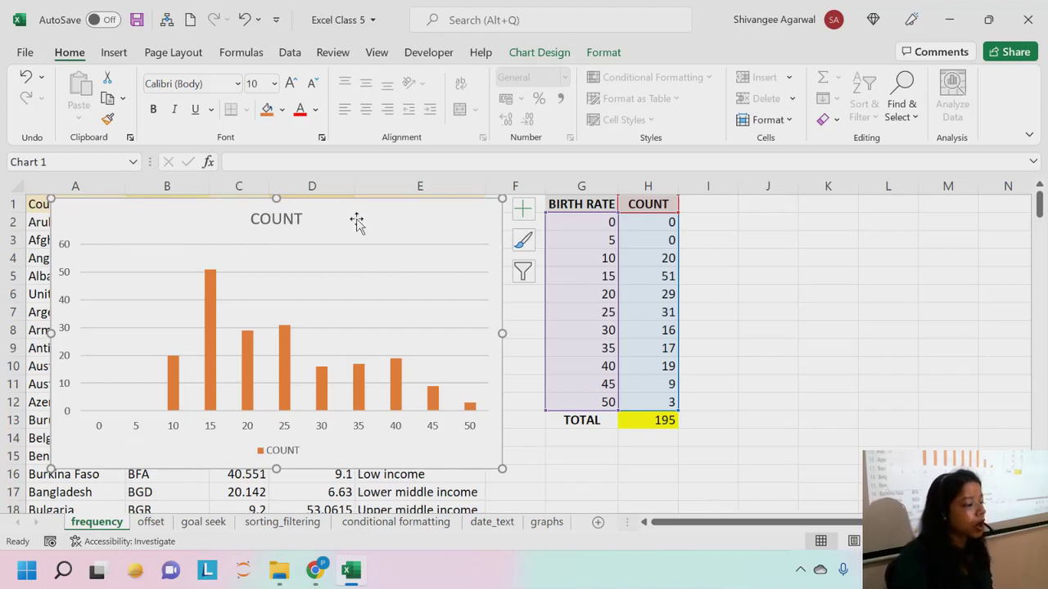
Step: Bring up the Chart Design Add Chart Element menu for the column chart, previewing Quick Layout first
click(539, 52)
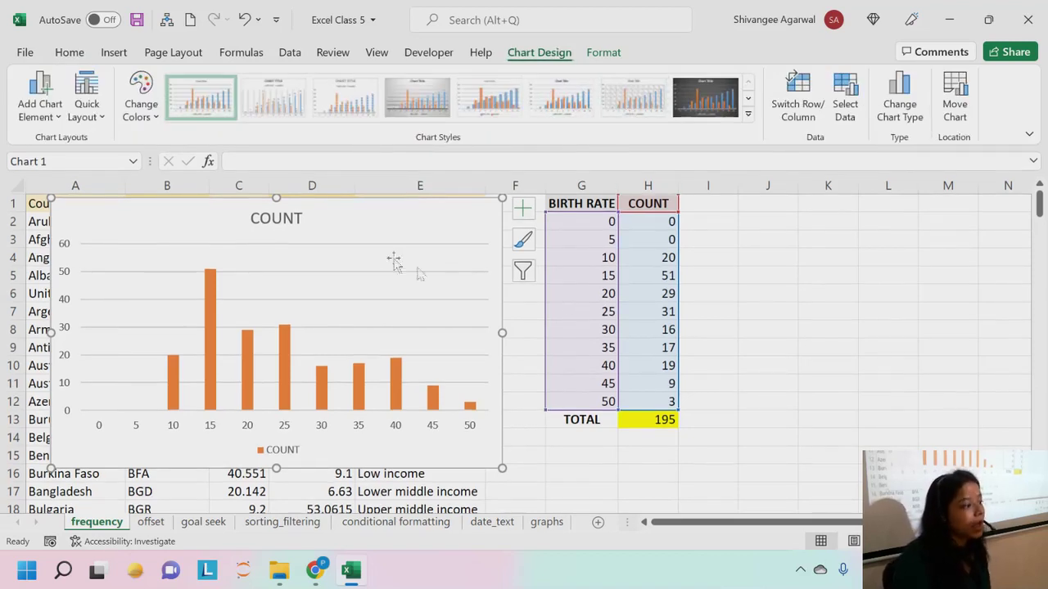
click(98, 114)
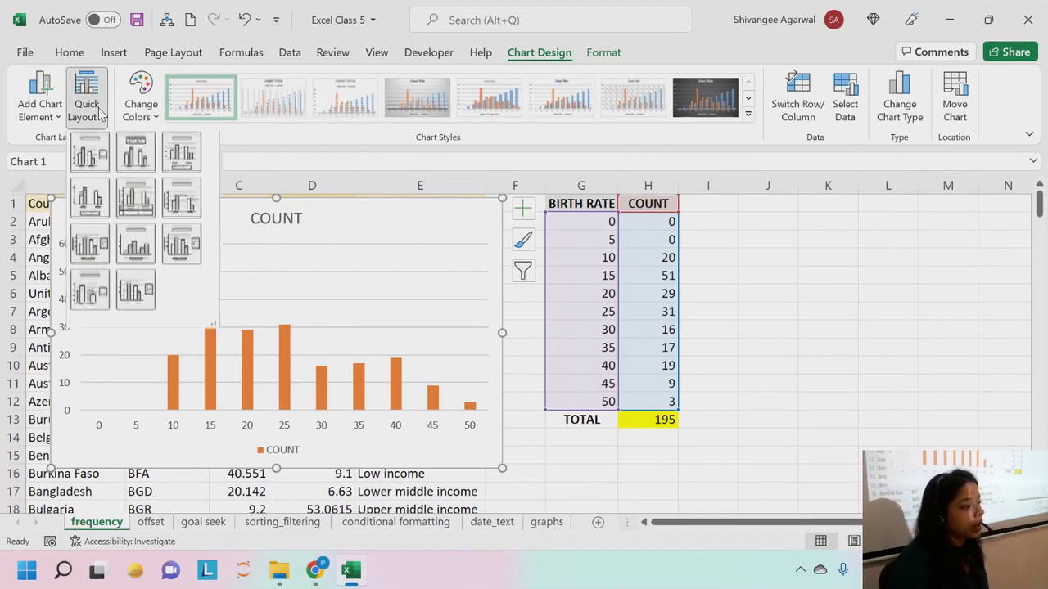
click(38, 103)
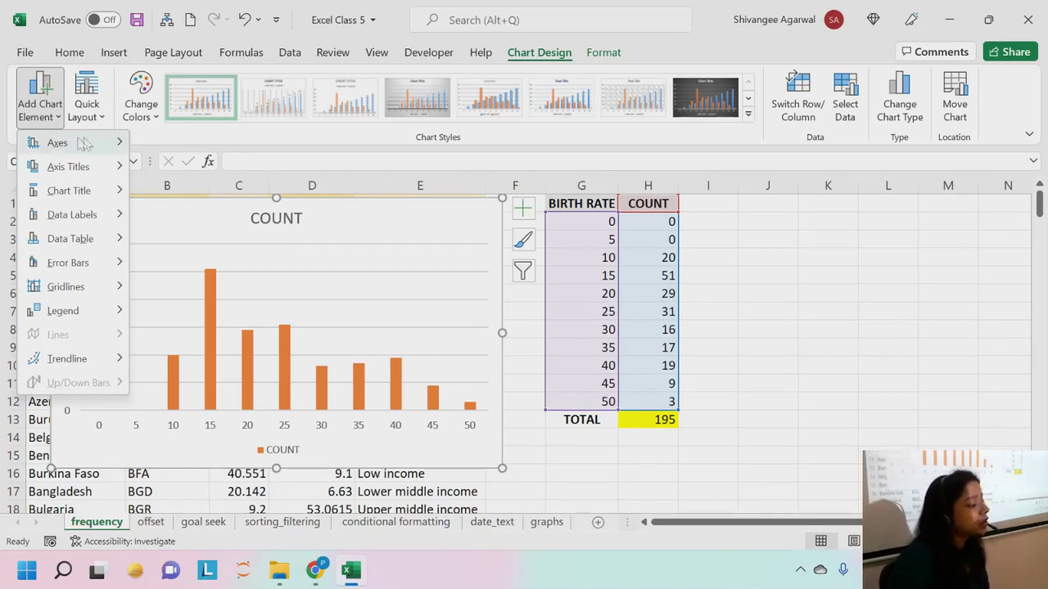
Step: Add Primary Horizontal and Primary Vertical axis title placeholders to the column chart
mouse_move(34, 170)
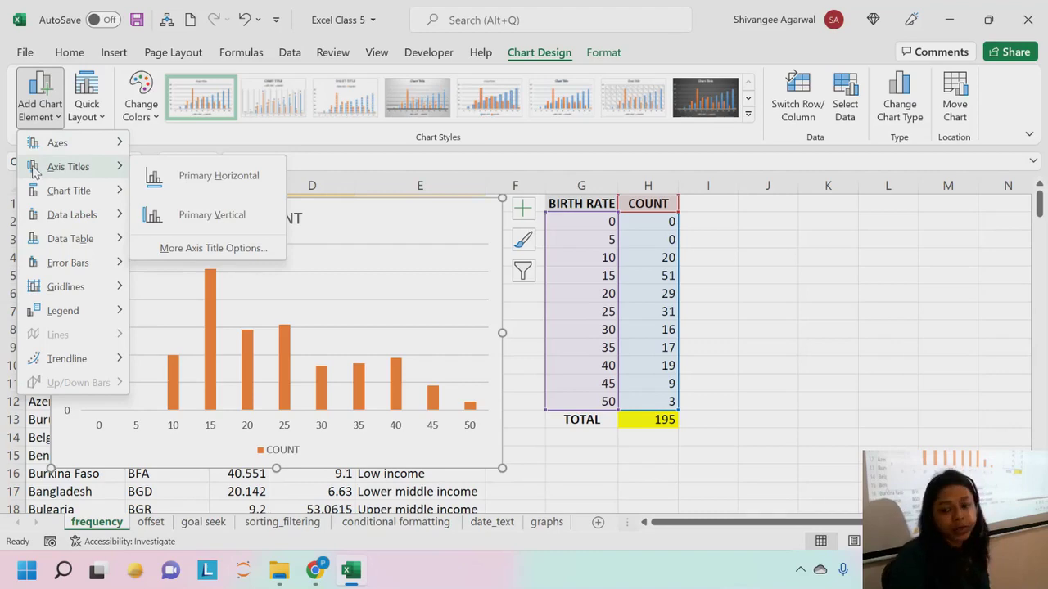
click(201, 179)
click(45, 102)
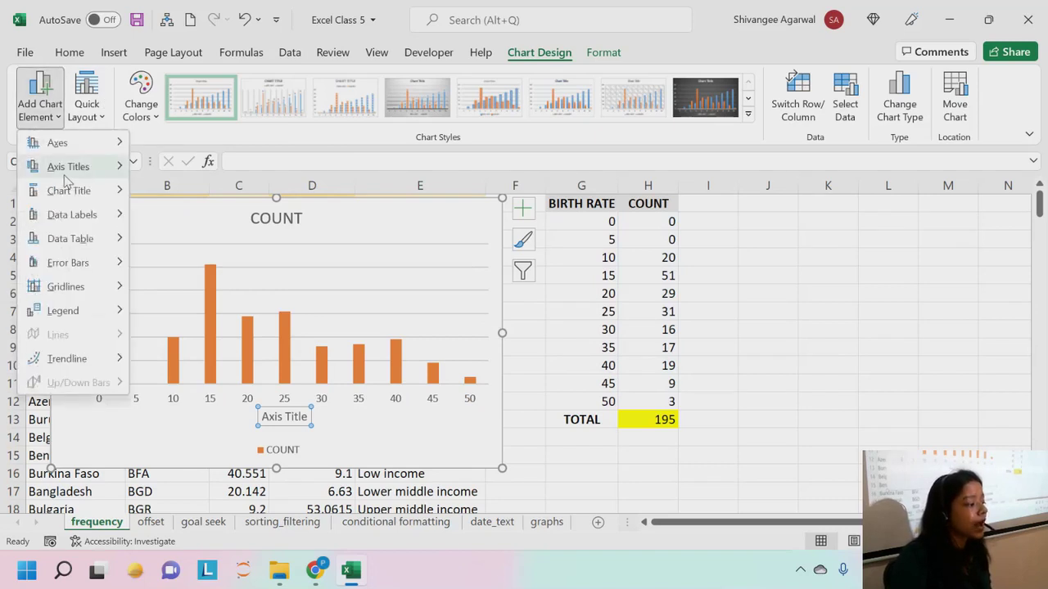
mouse_move(69, 168)
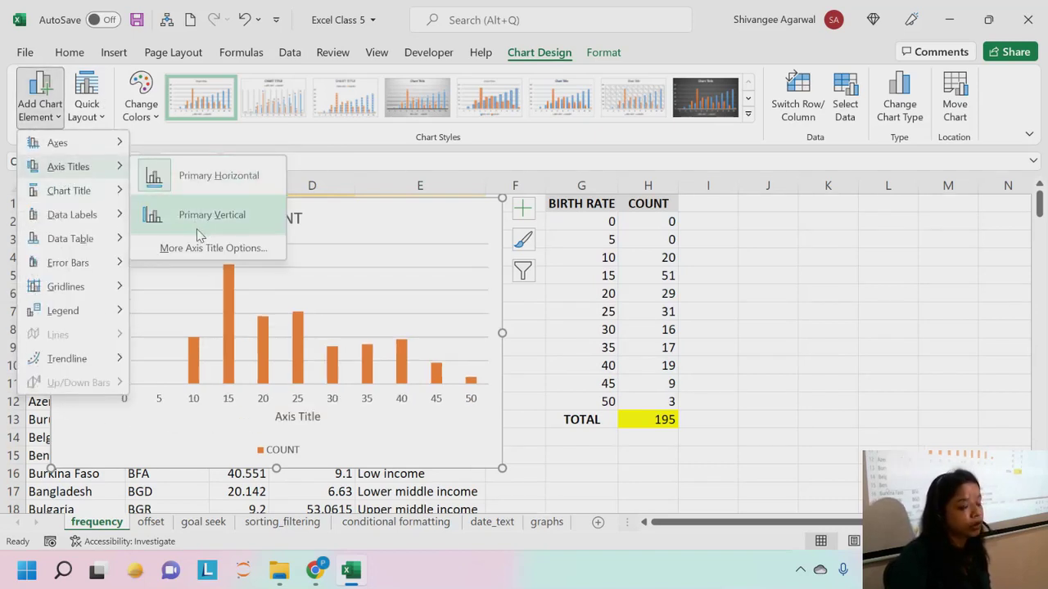
click(196, 228)
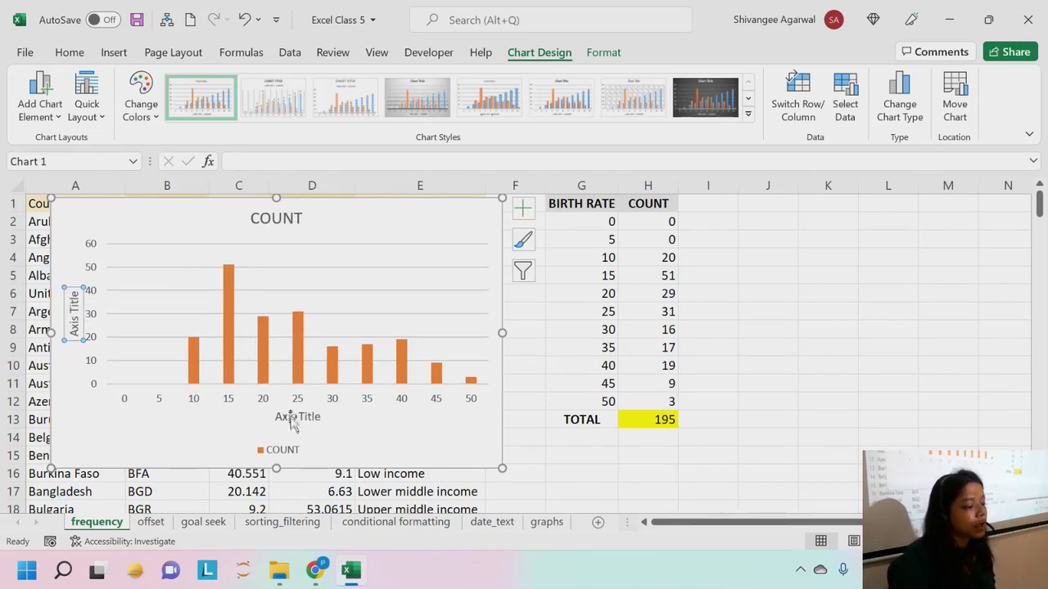
click(295, 417)
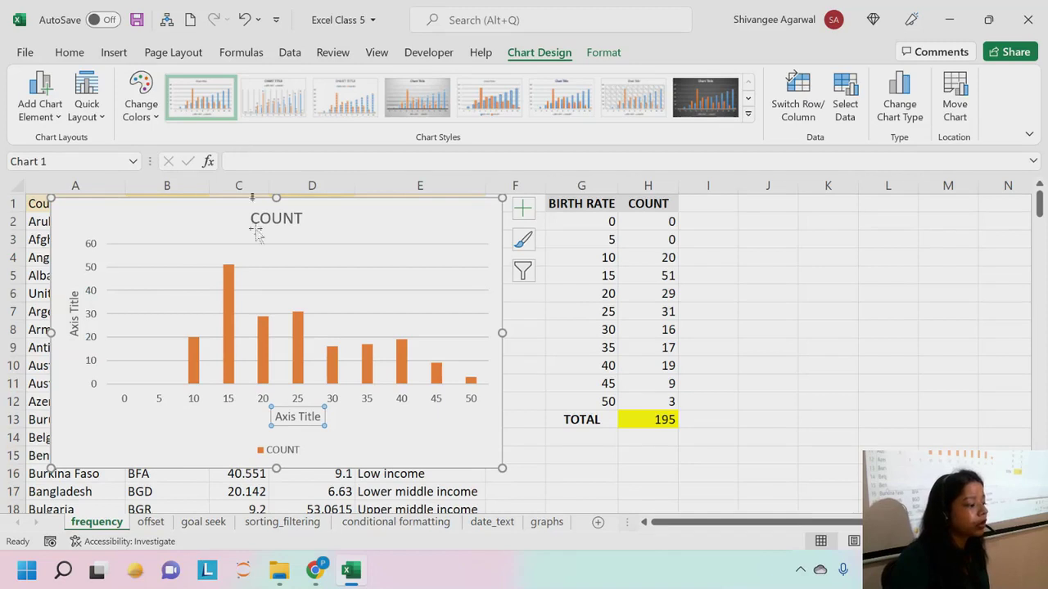
Step: Rename the horizontal axis title to 'Birth Rates'
click(237, 161)
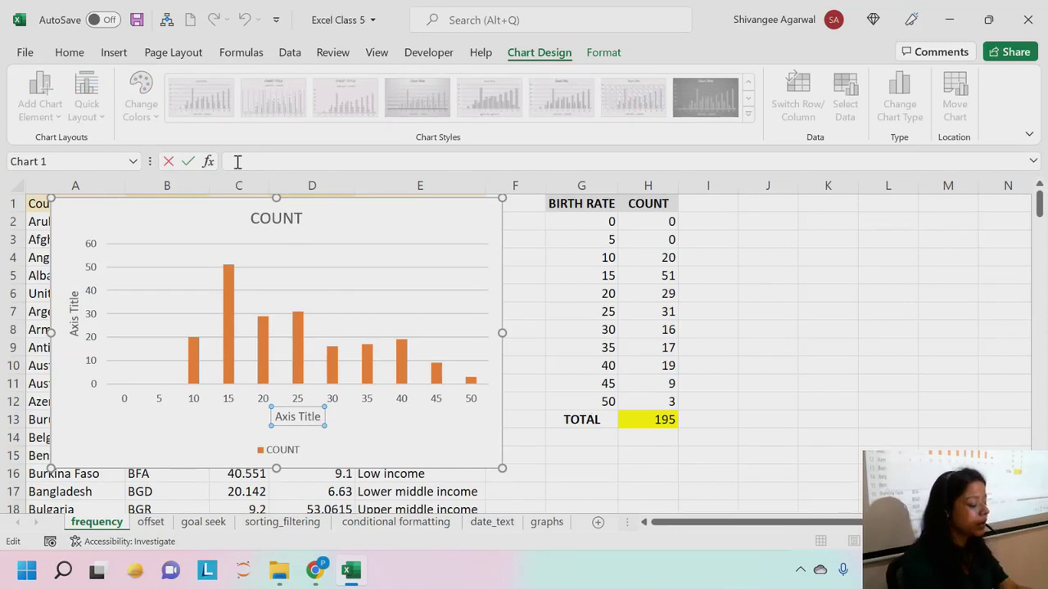
text(Birth)
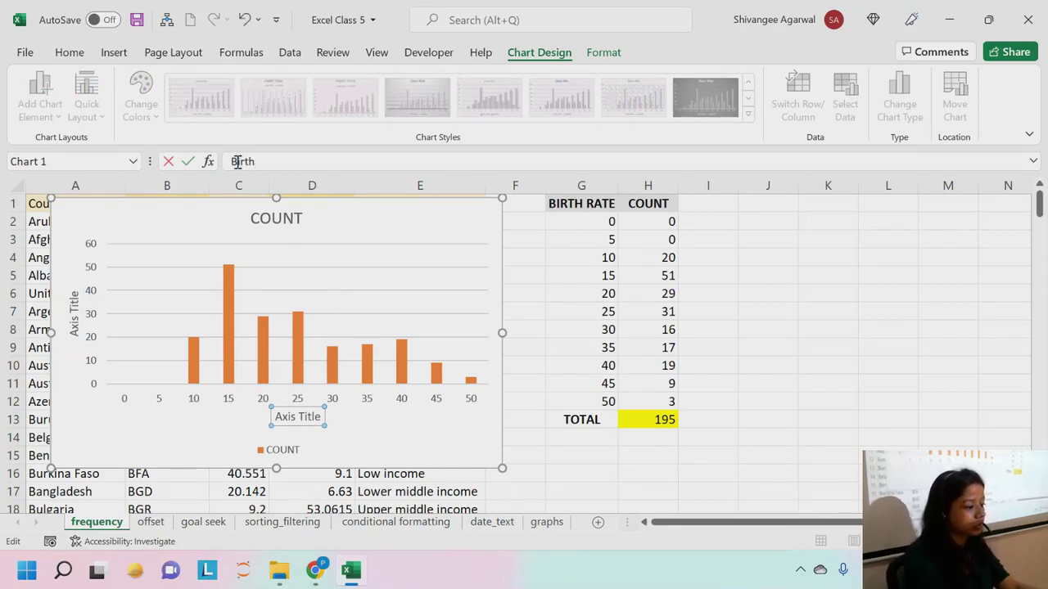
key(BackSpace)
text(Ra)
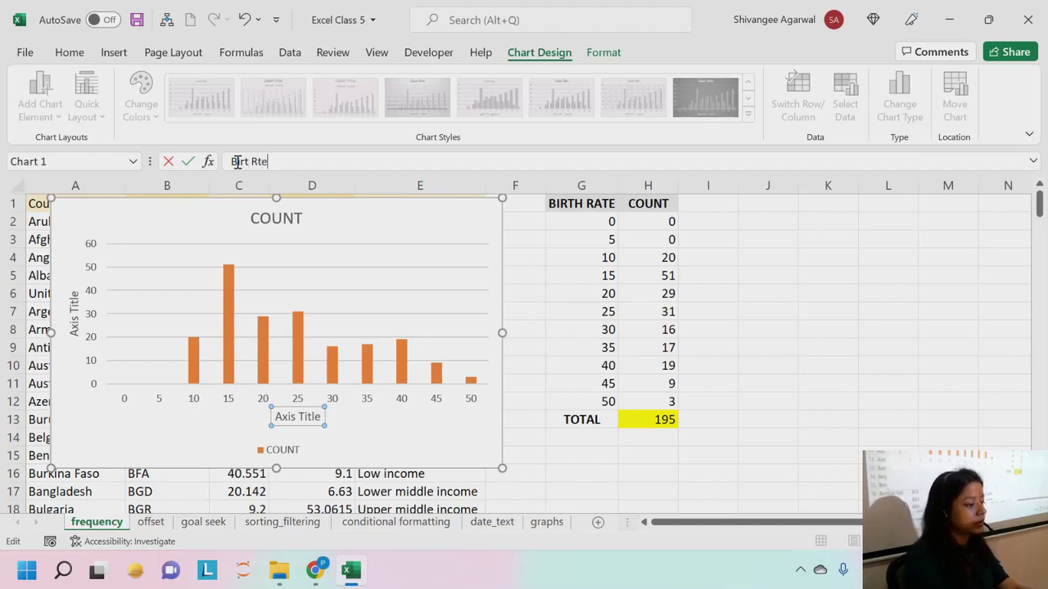
key(BackSpace)
text(ate)
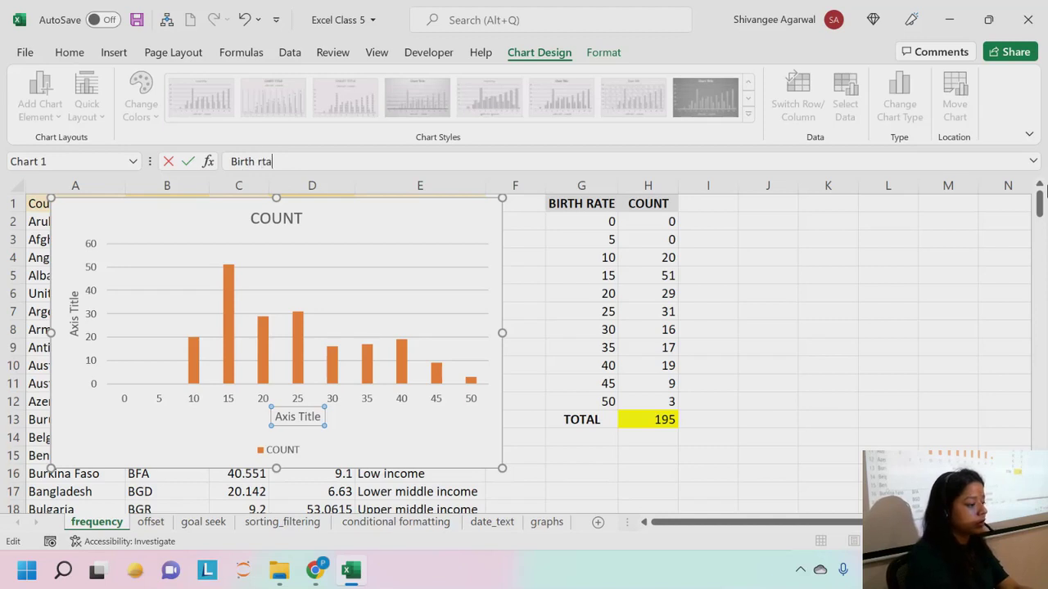
key(BackSpace)
key(BackSpace)
key(BackSpace)
key(BackSpace)
text(Rates f)
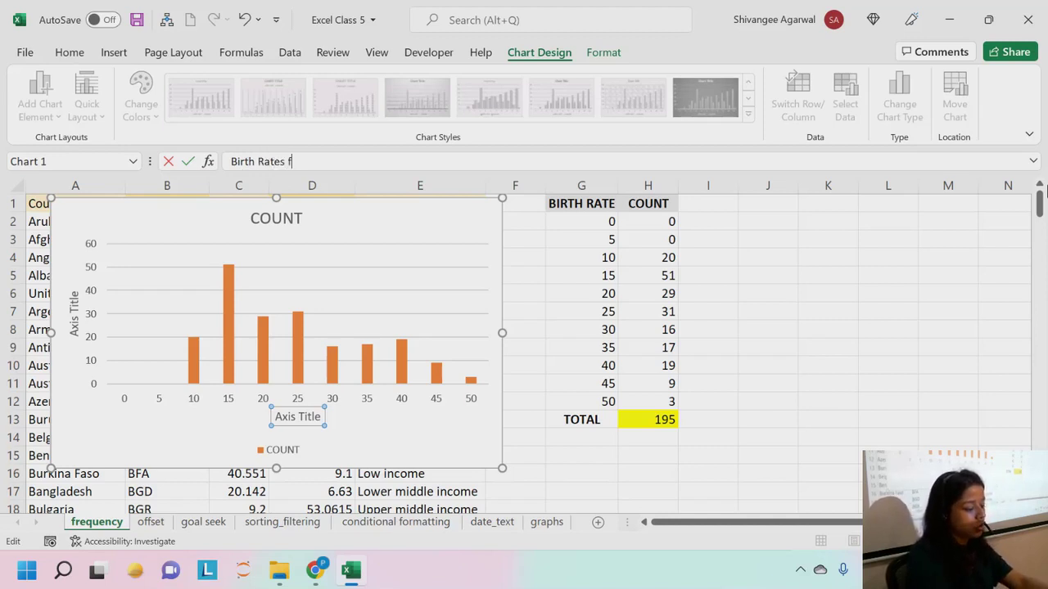
key(BackSpace)
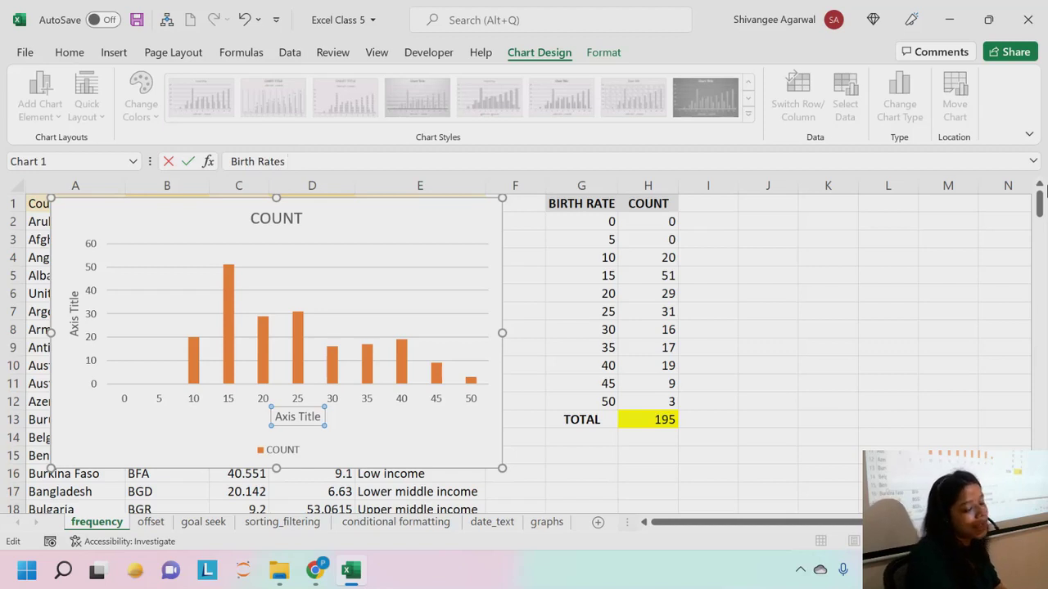
key(Return)
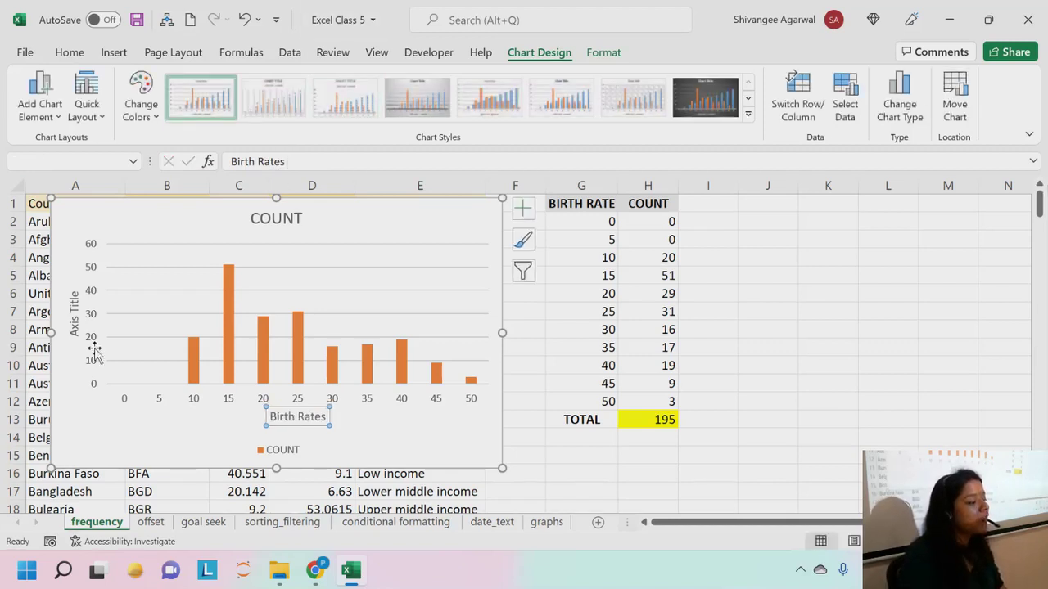
Step: Rename the vertical axis title to 'Count'
click(75, 326)
click(293, 167)
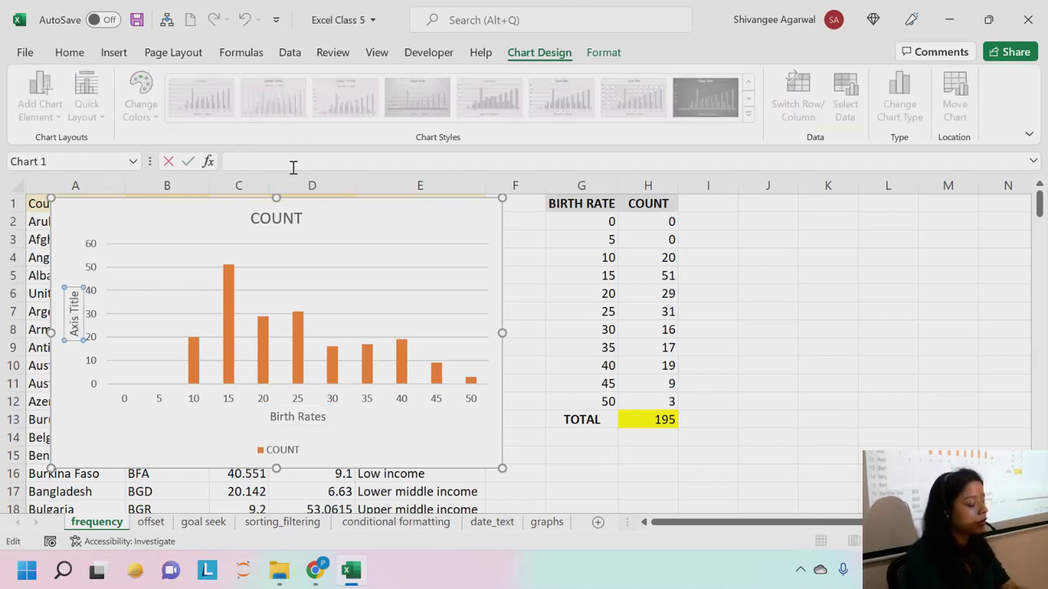
text(Count)
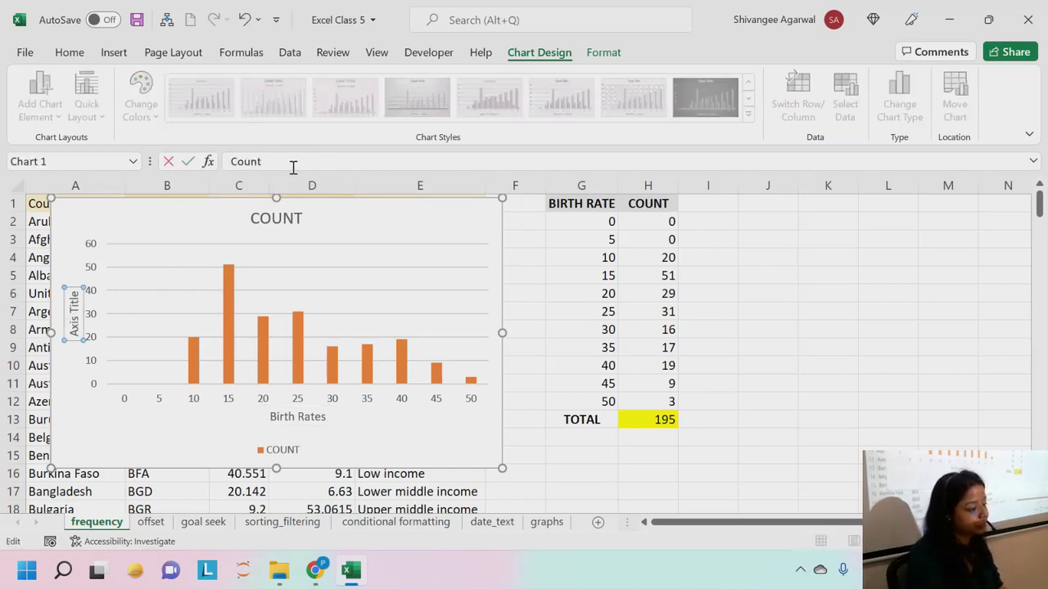
key(Return)
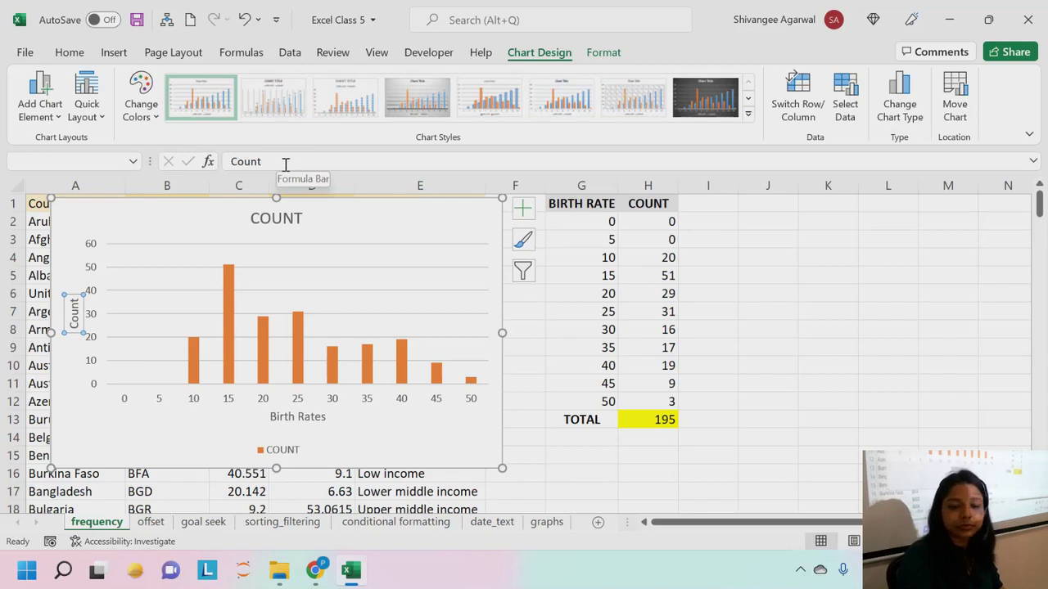
Step: Replace the COUNT chart title with 'Distribution of countries on birth rates'
click(277, 217)
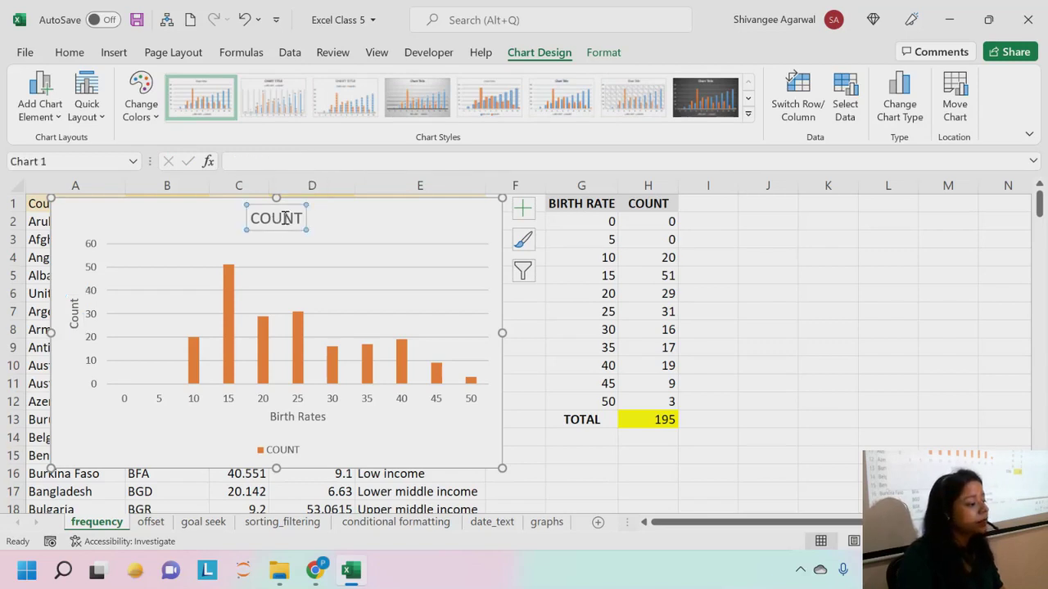
click(277, 160)
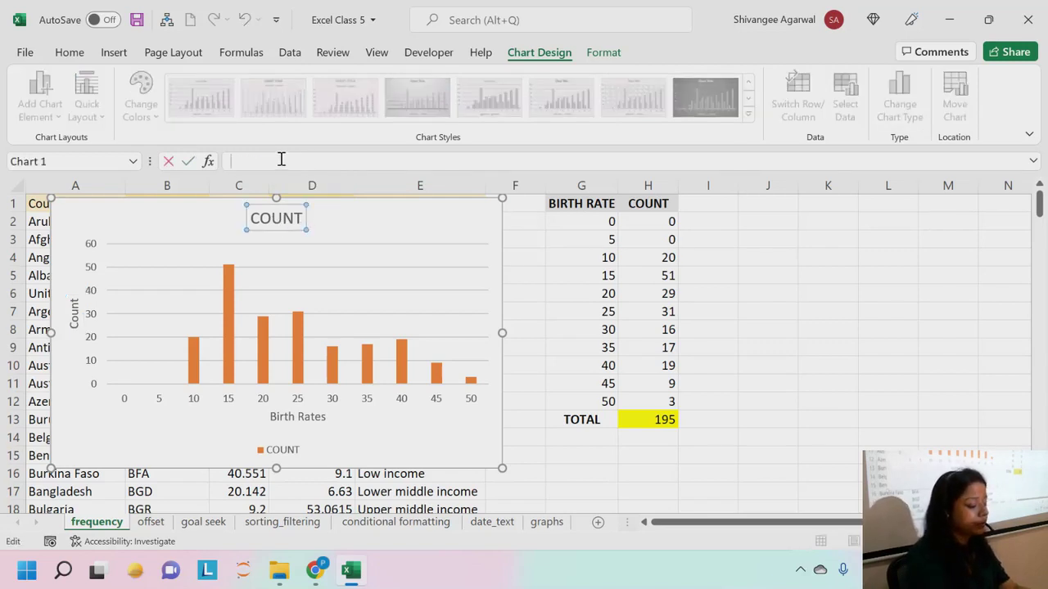
text(D)
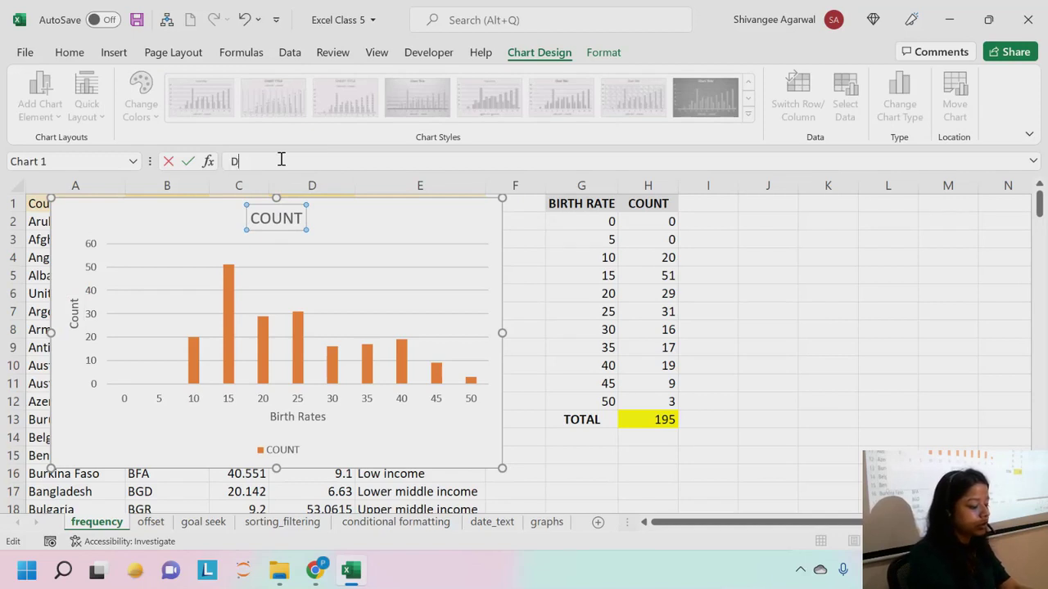
text(istributi)
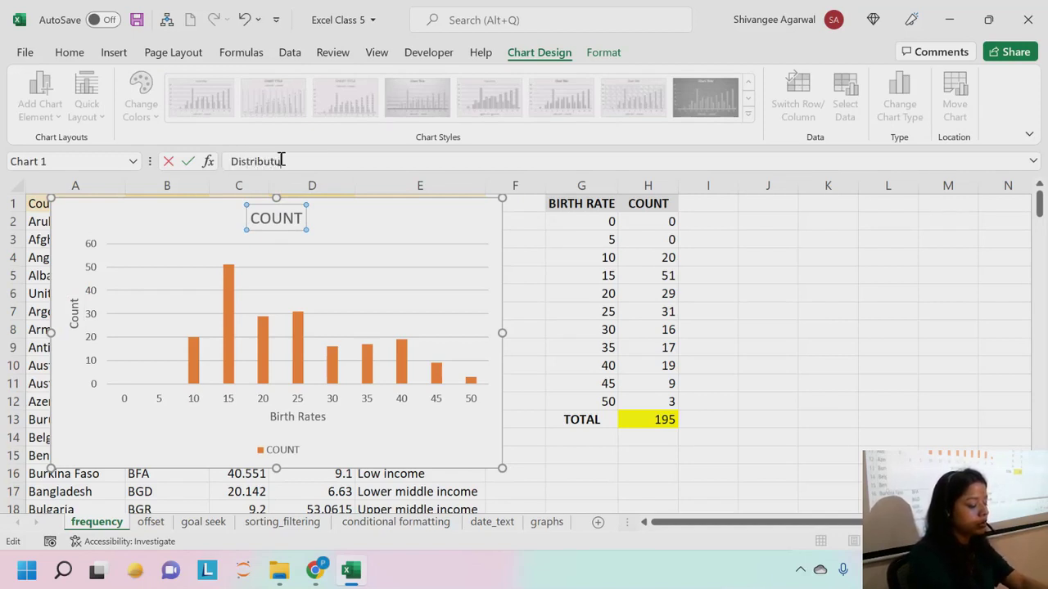
key(BackSpace)
key(BackSpace)
text(io)
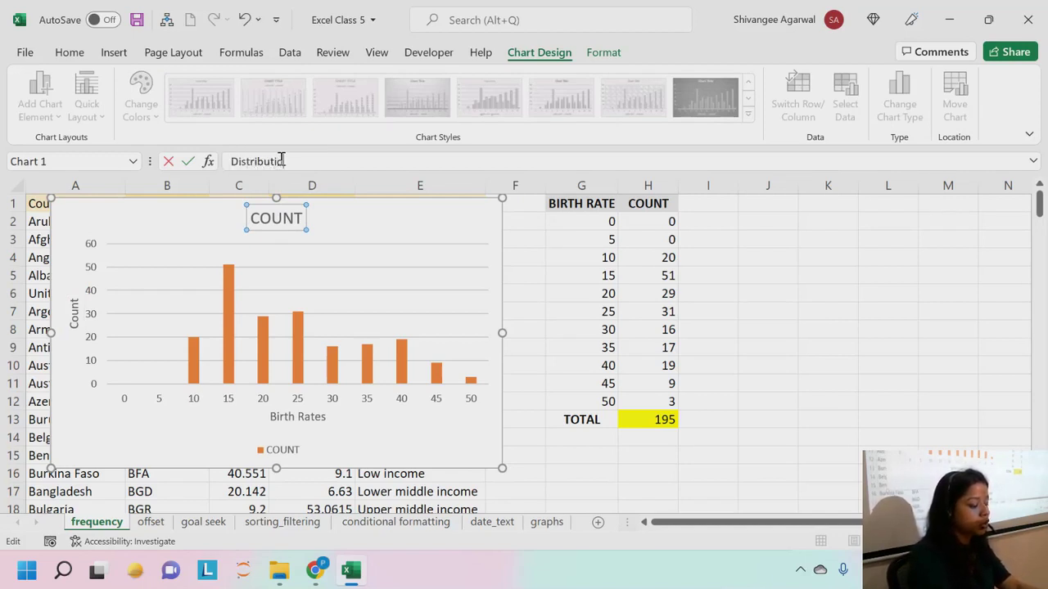
text(n of countries on)
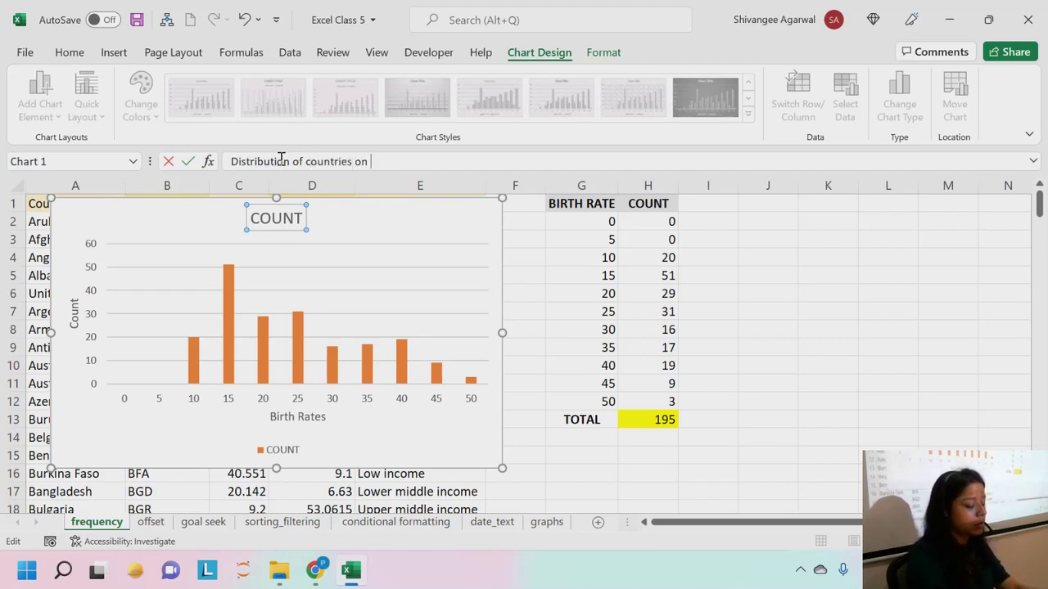
text( birth ra)
text(tes)
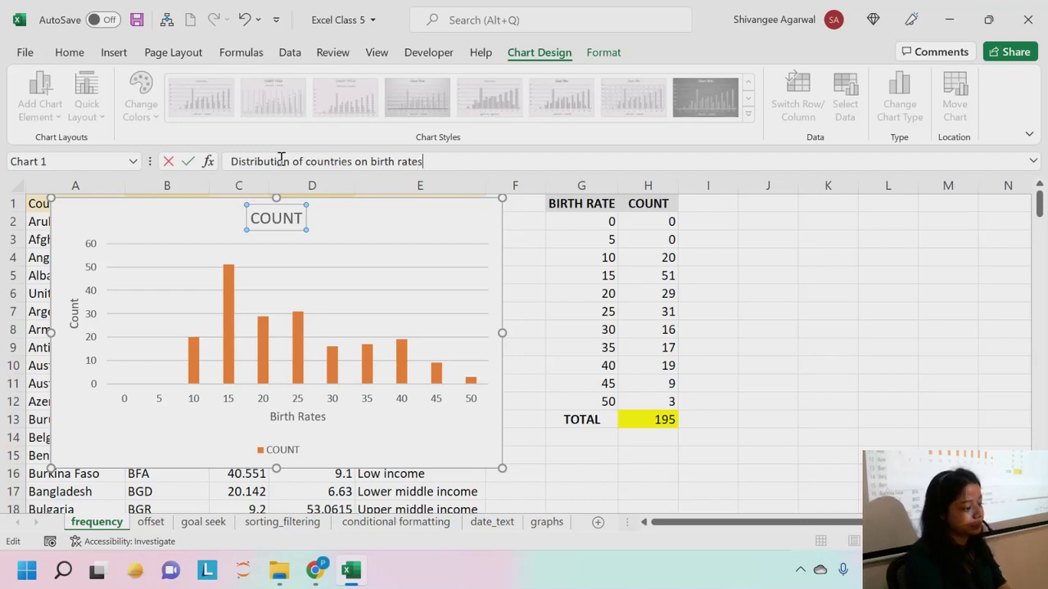
key(Return)
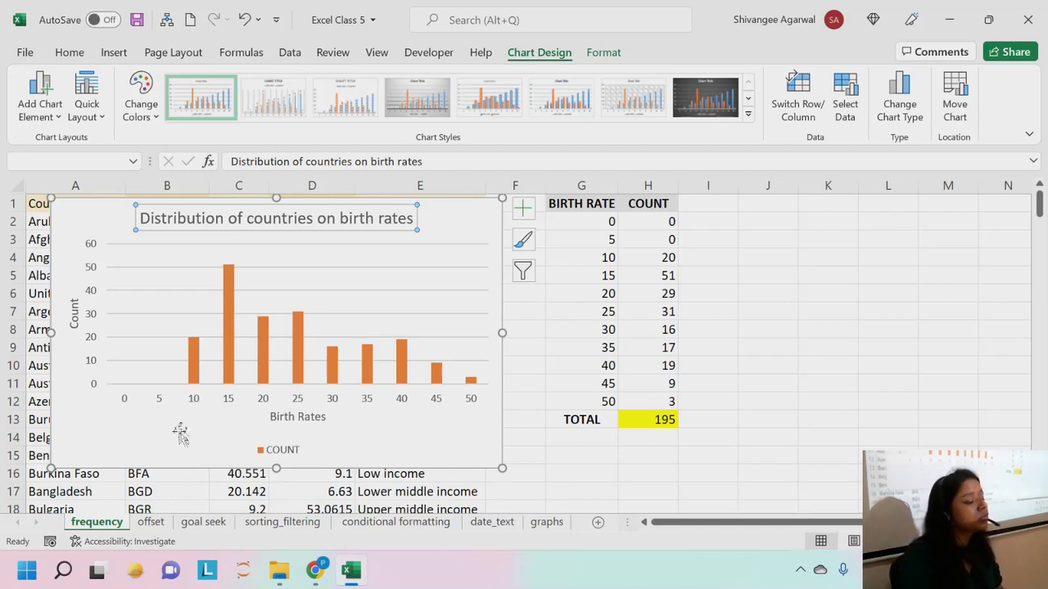
Step: Delete the COUNT legend from the birth-rate chart
click(263, 452)
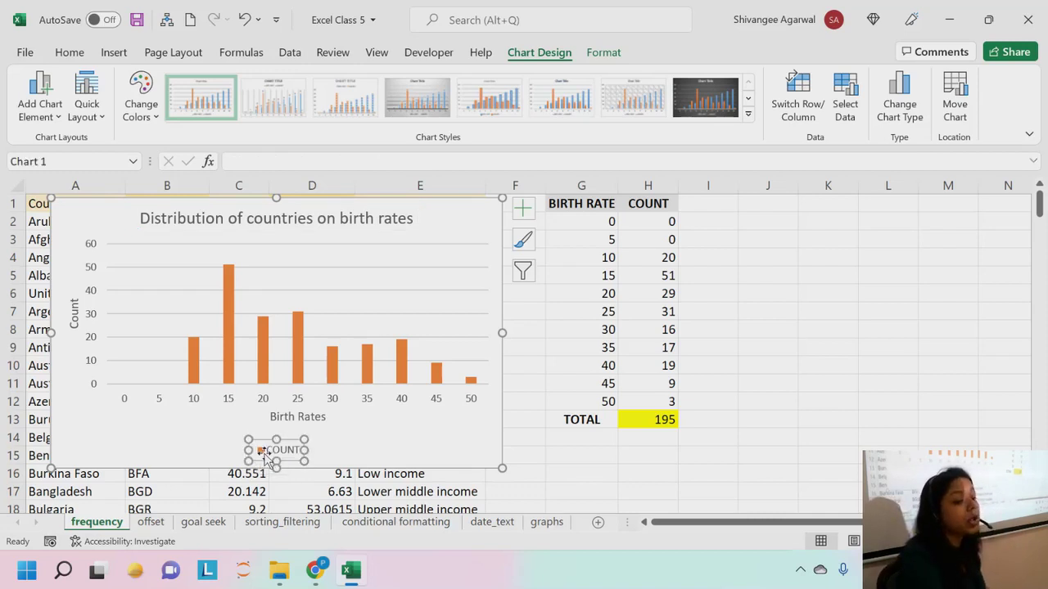
key(Delete)
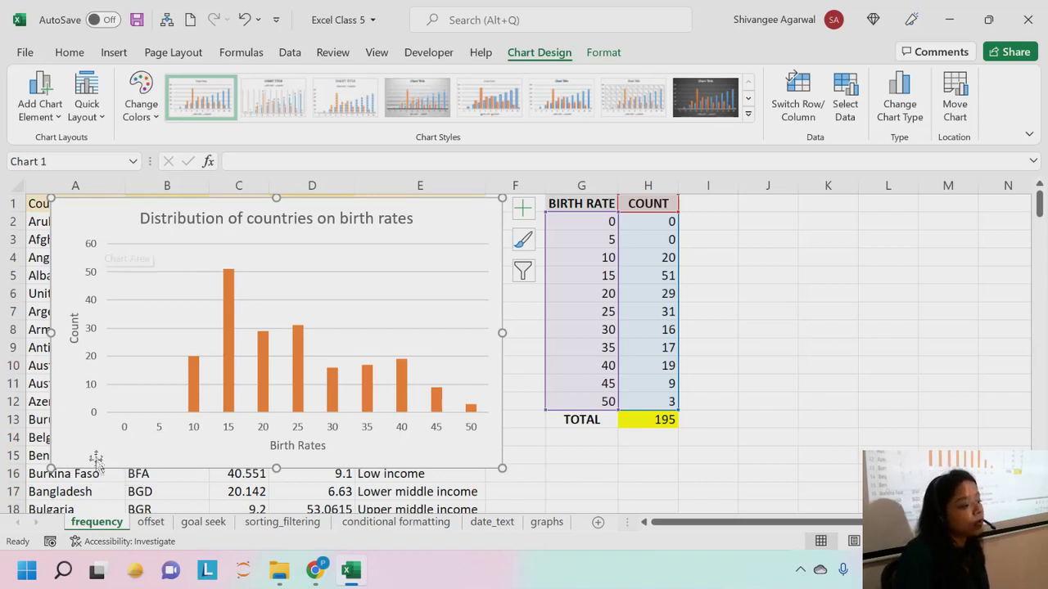
Step: Set the vertical axis major unit to 5 in Format Axis options
double_click(90, 278)
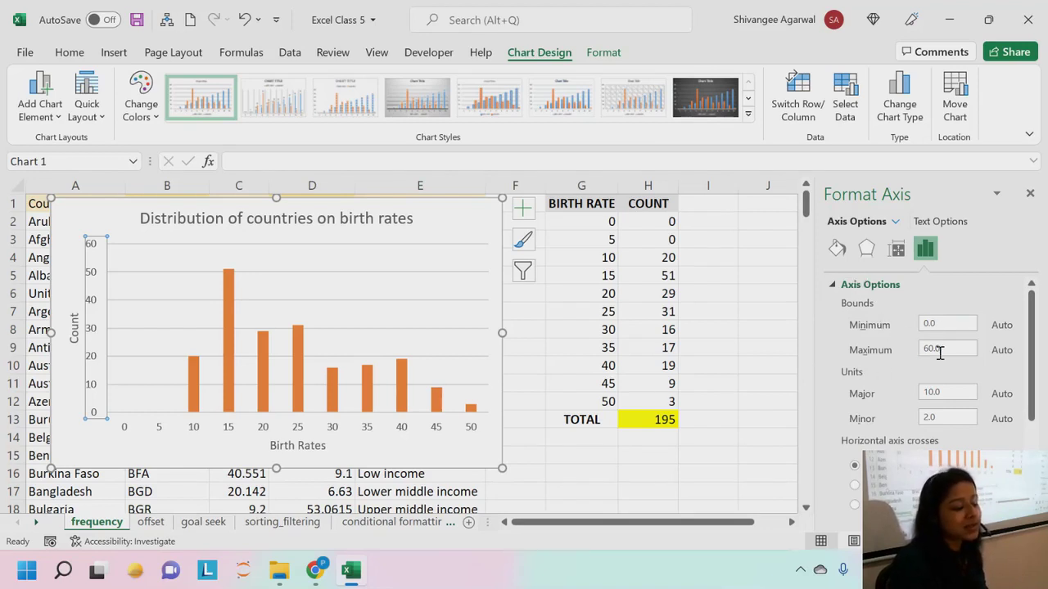
double_click(939, 397)
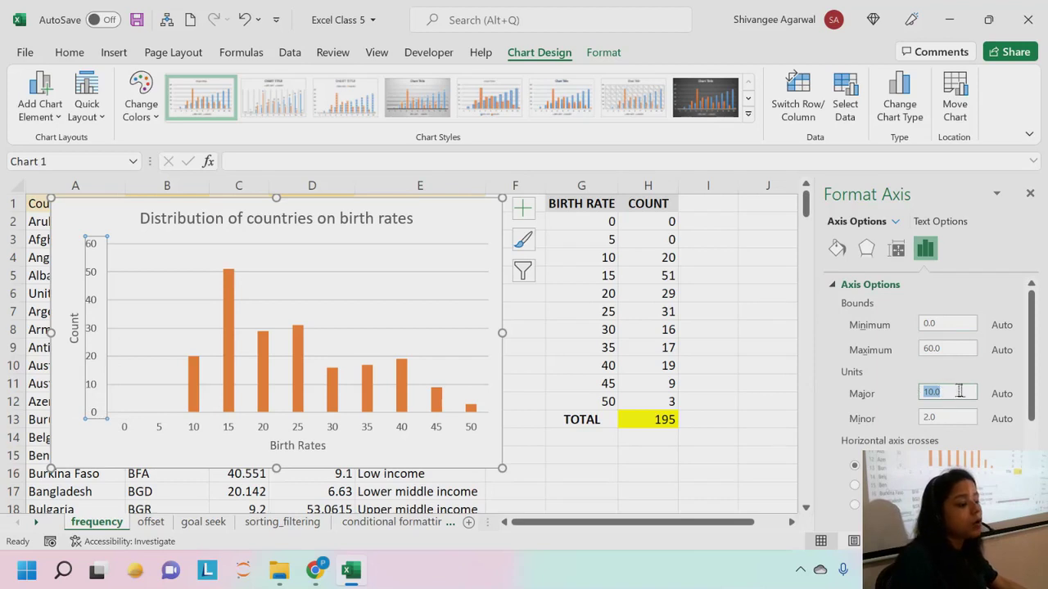
text(5)
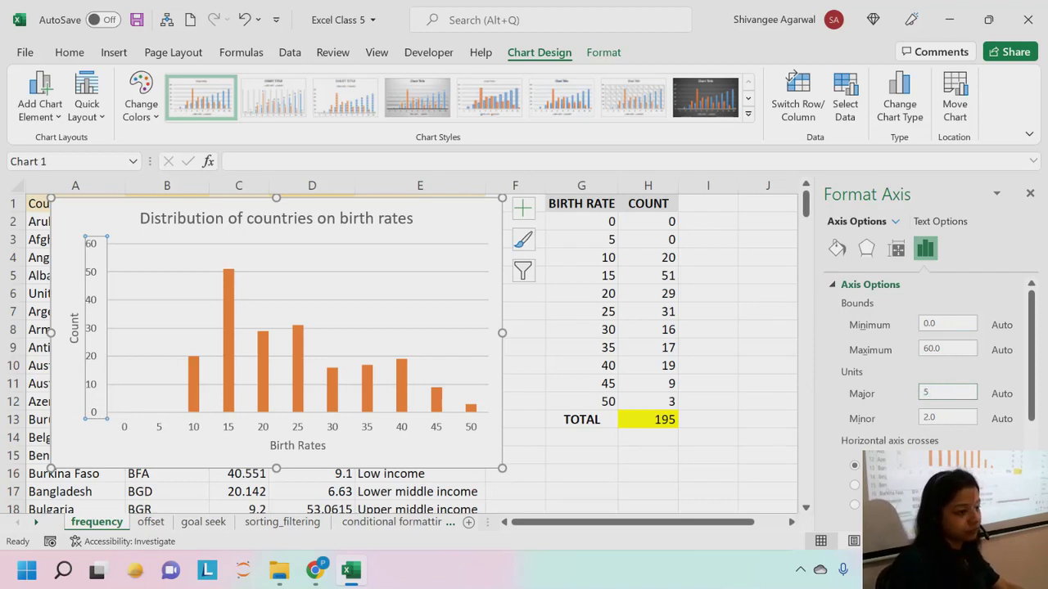
key(Return)
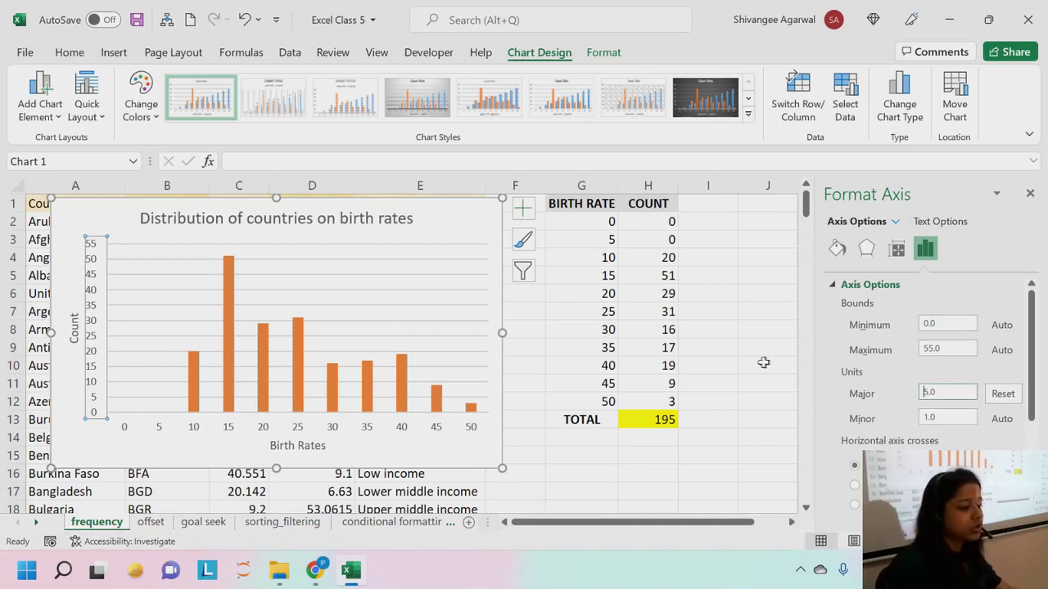
Step: Close the Format Axis pane and reposition the chart, finally over columns E–K
click(1029, 195)
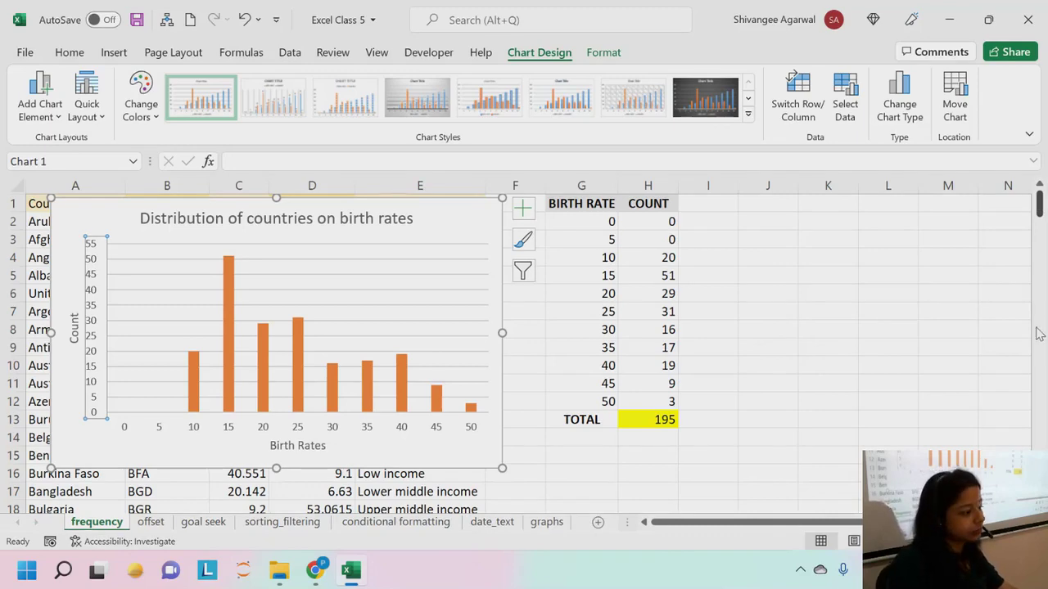
click(820, 314)
drag(460, 226, 898, 232)
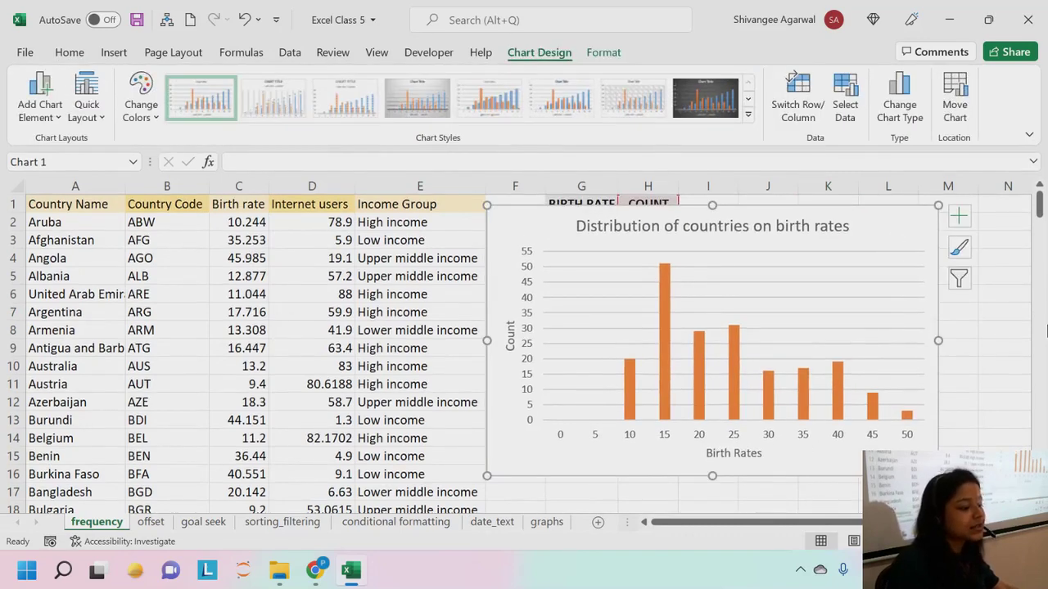
click(982, 341)
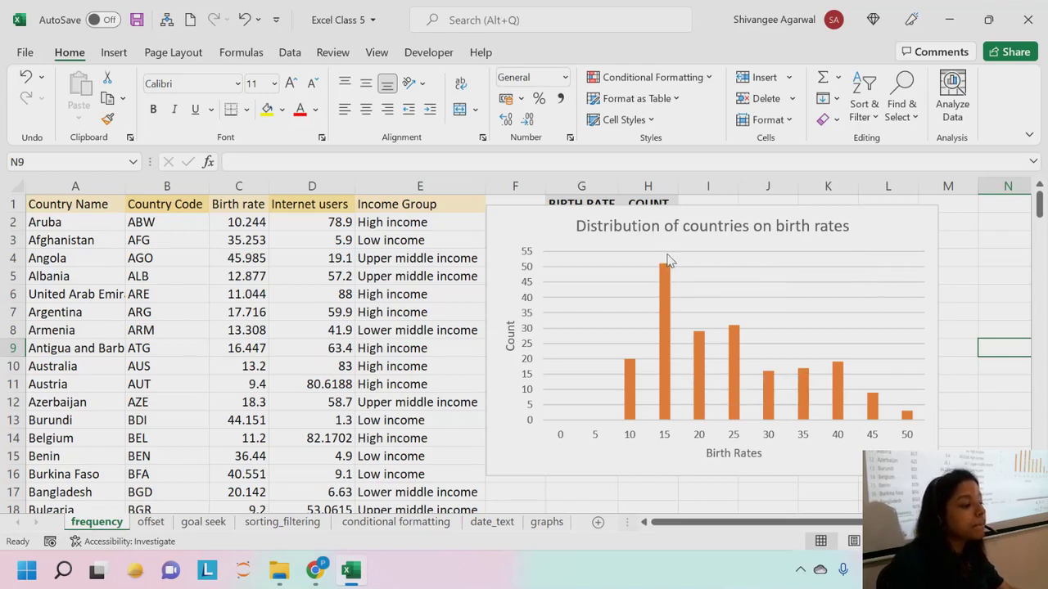
mouse_move(671, 282)
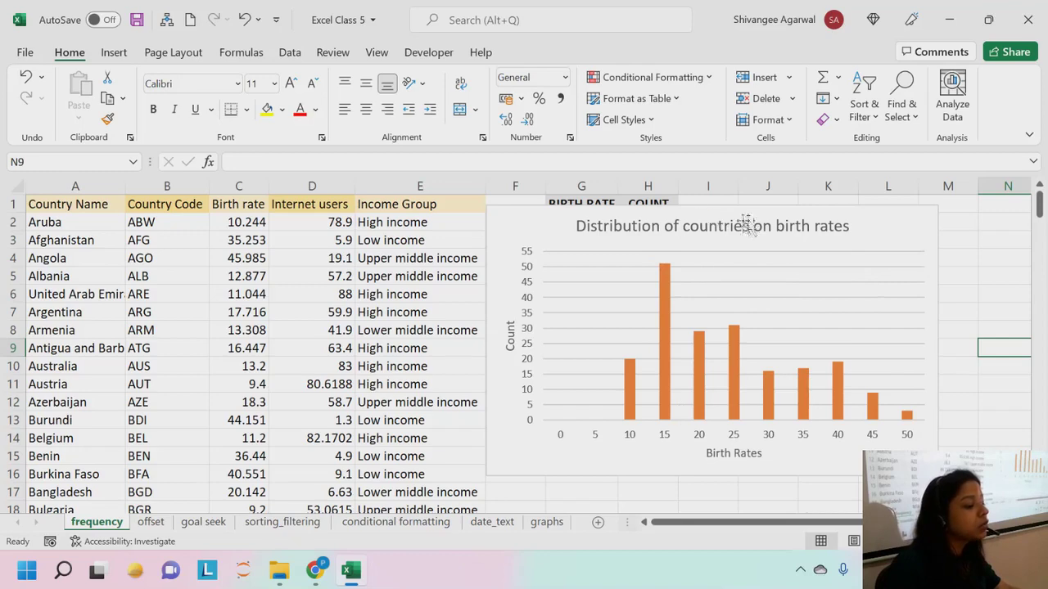
drag(746, 211, 350, 199)
click(667, 276)
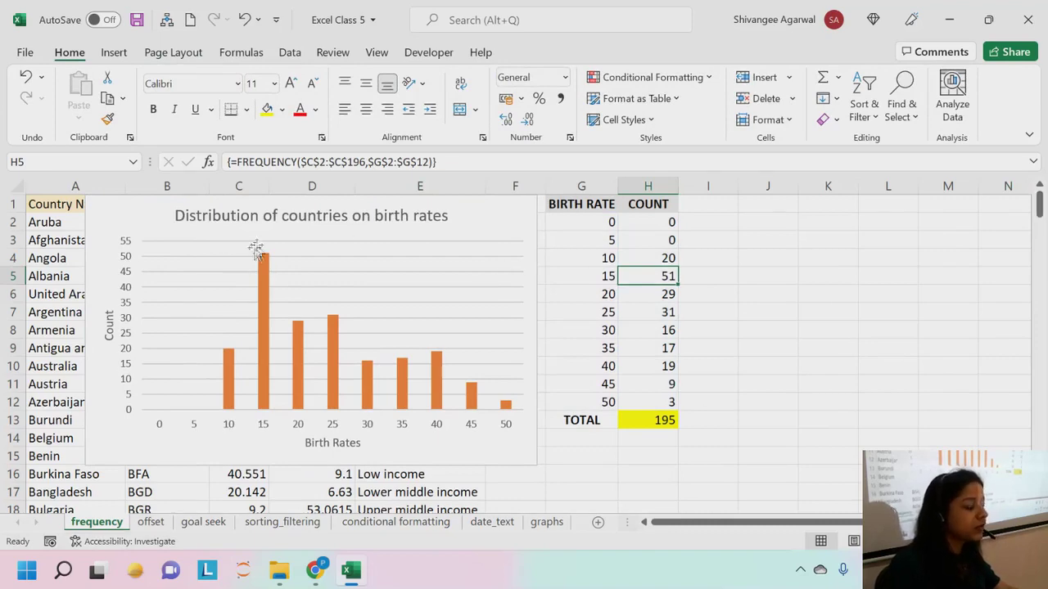
drag(498, 213, 840, 213)
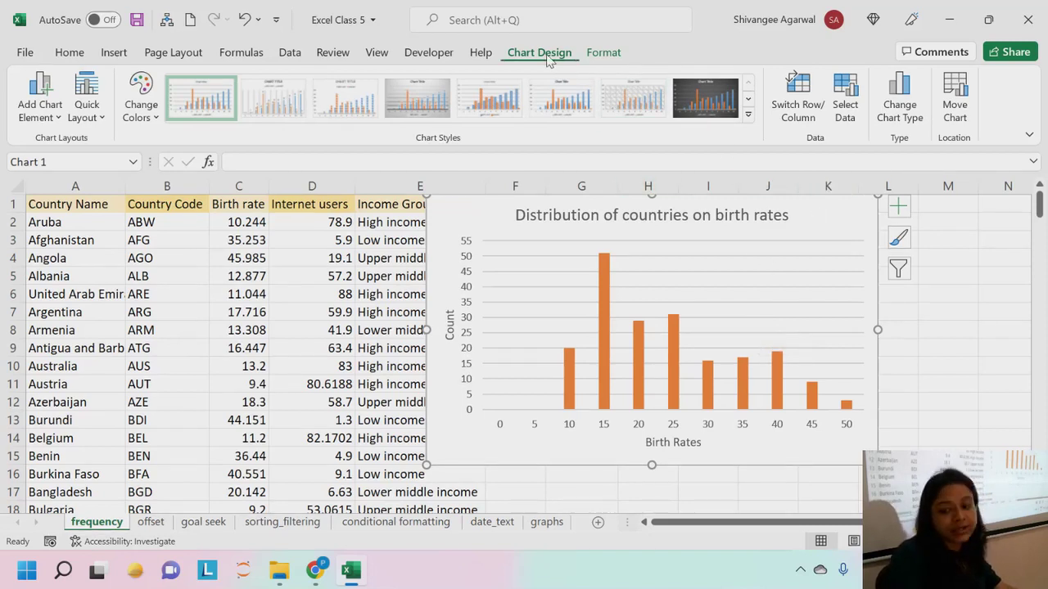
Step: Add Outside End data labels to the bars and move the chart over columns A–F
click(37, 111)
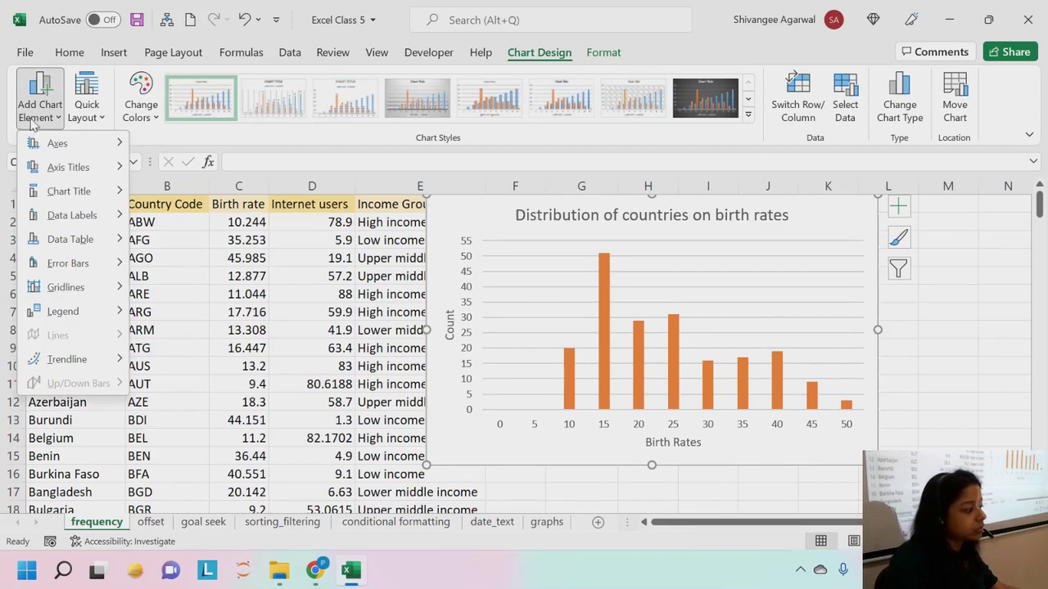
mouse_move(85, 211)
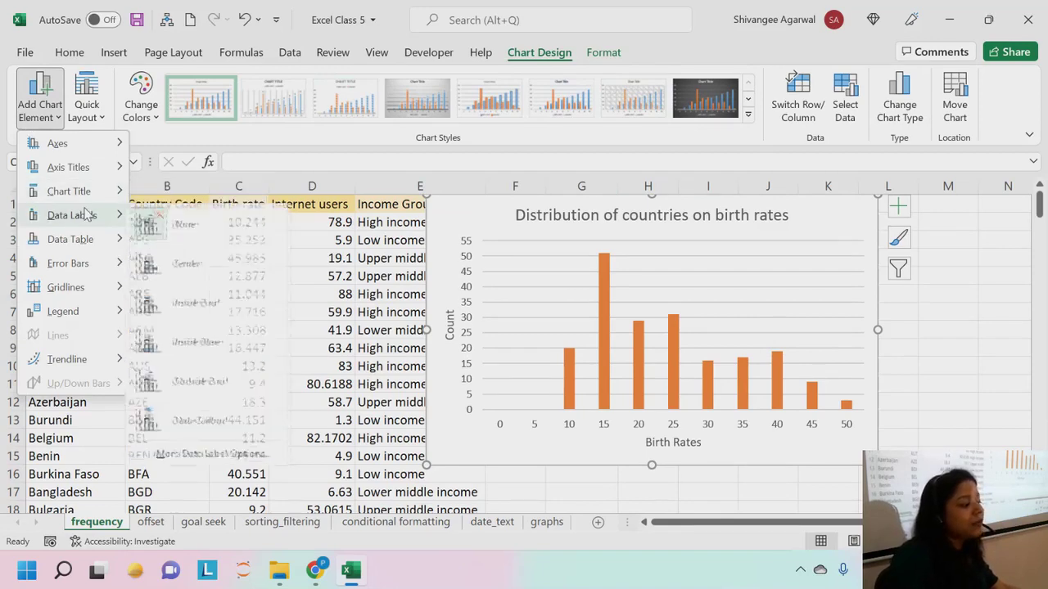
right_click(77, 216)
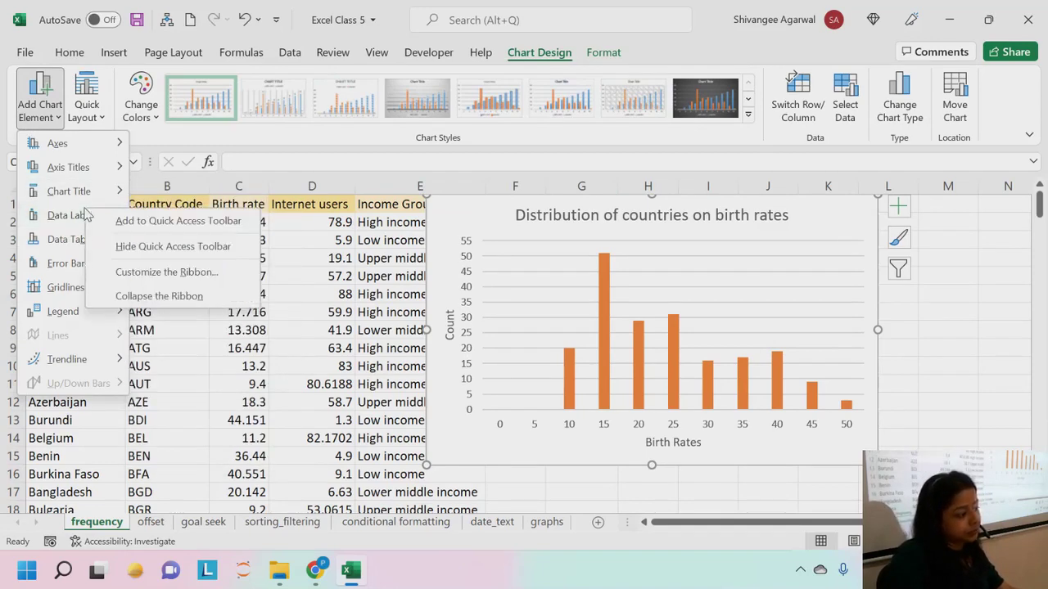
click(72, 219)
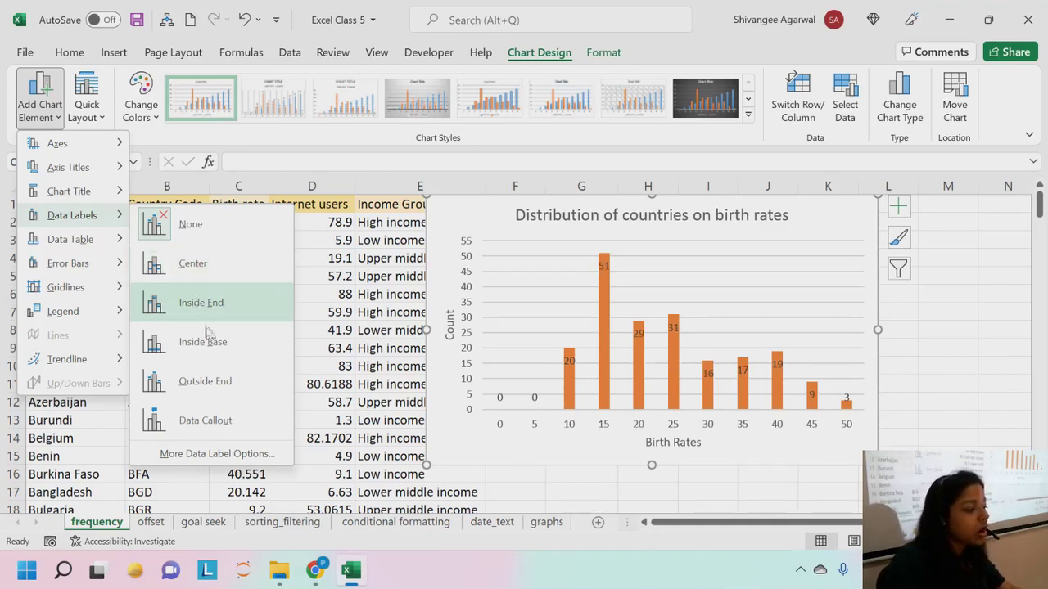
click(211, 377)
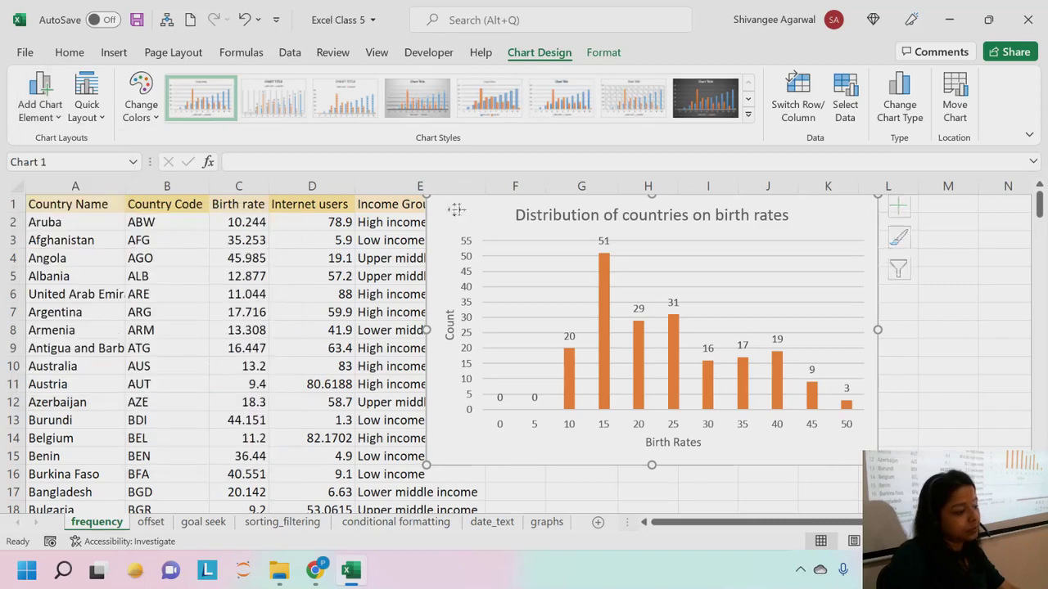
drag(462, 209, 127, 200)
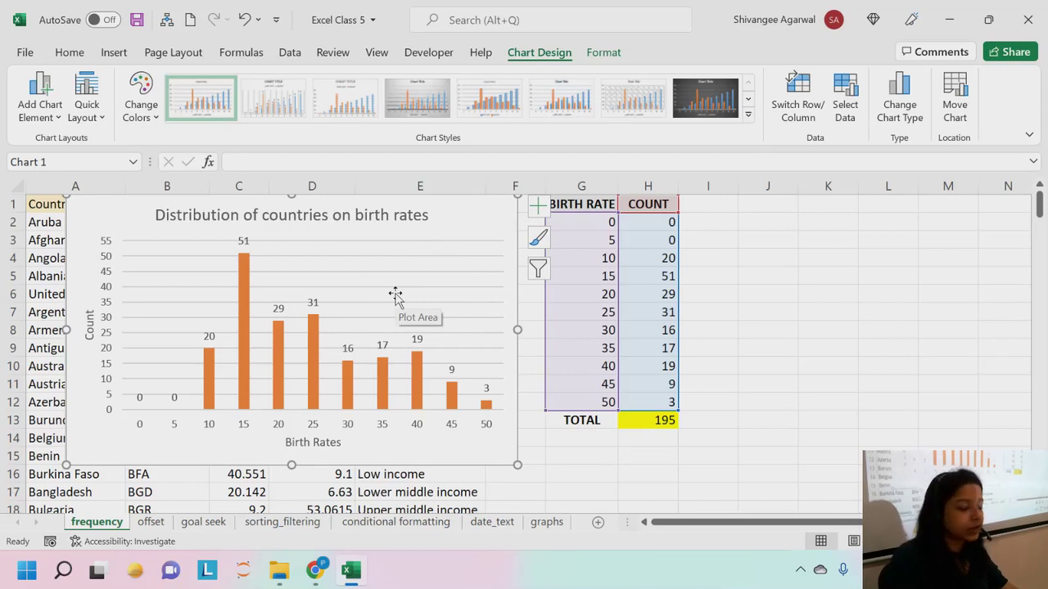
Step: Delete the chart's horizontal major gridlines
double_click(440, 273)
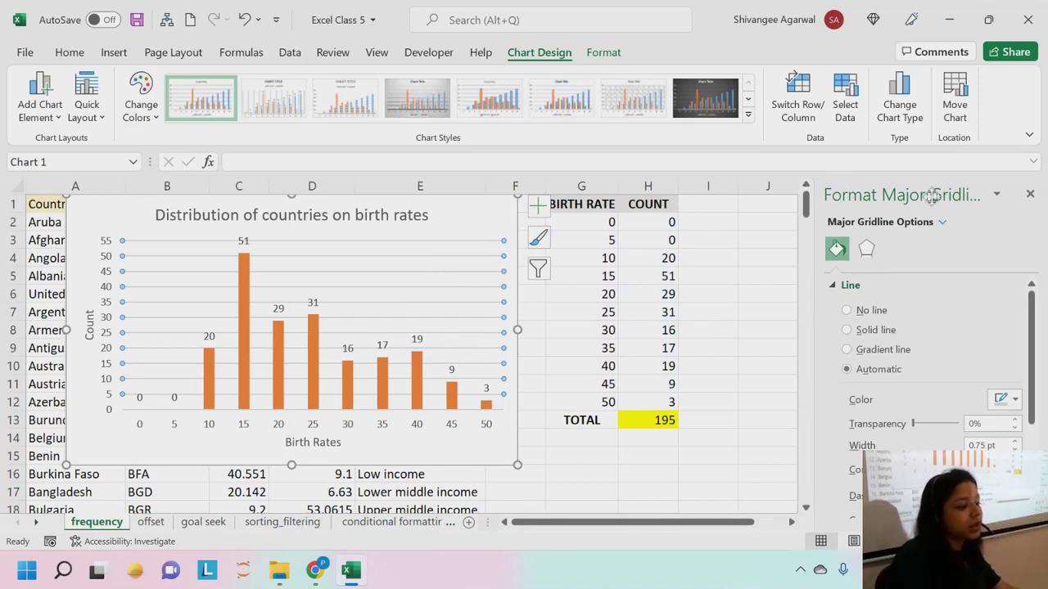
click(1029, 194)
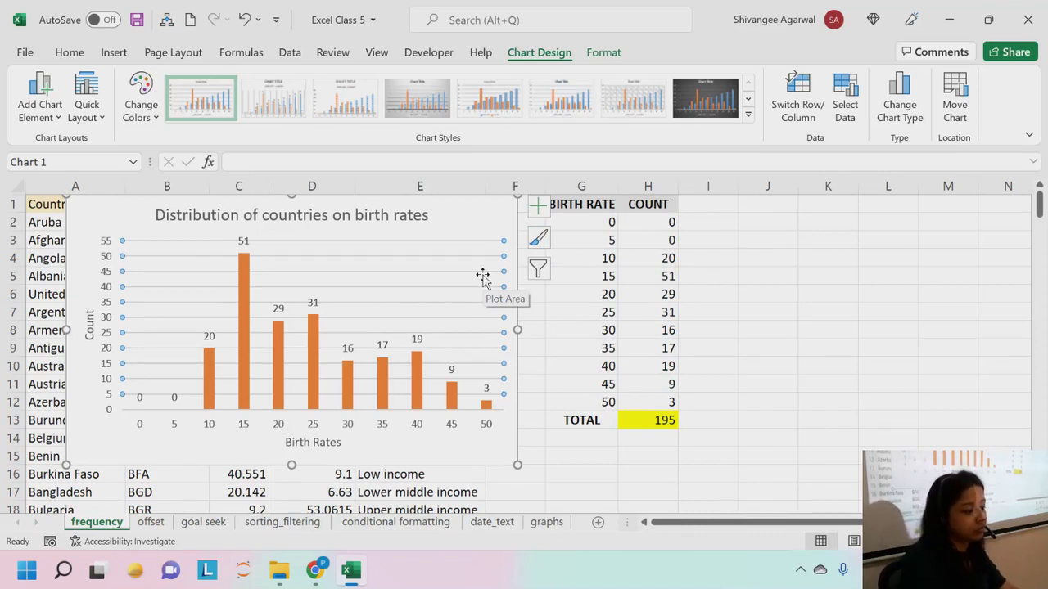
key(Delete)
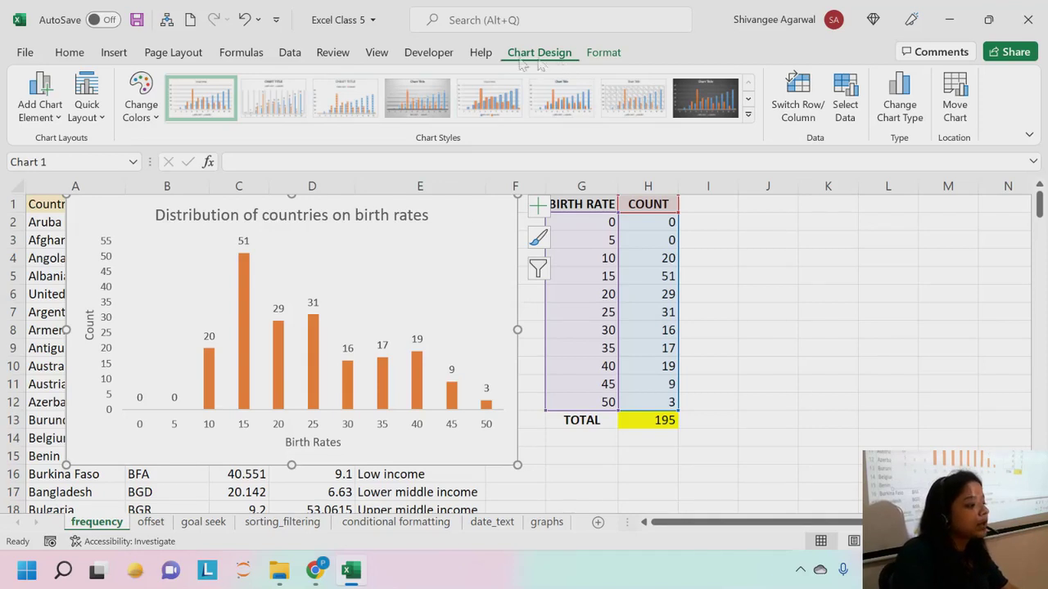
Step: Add Primary Major Vertical gridlines to the birth-rate chart through Add Chart Element
click(41, 94)
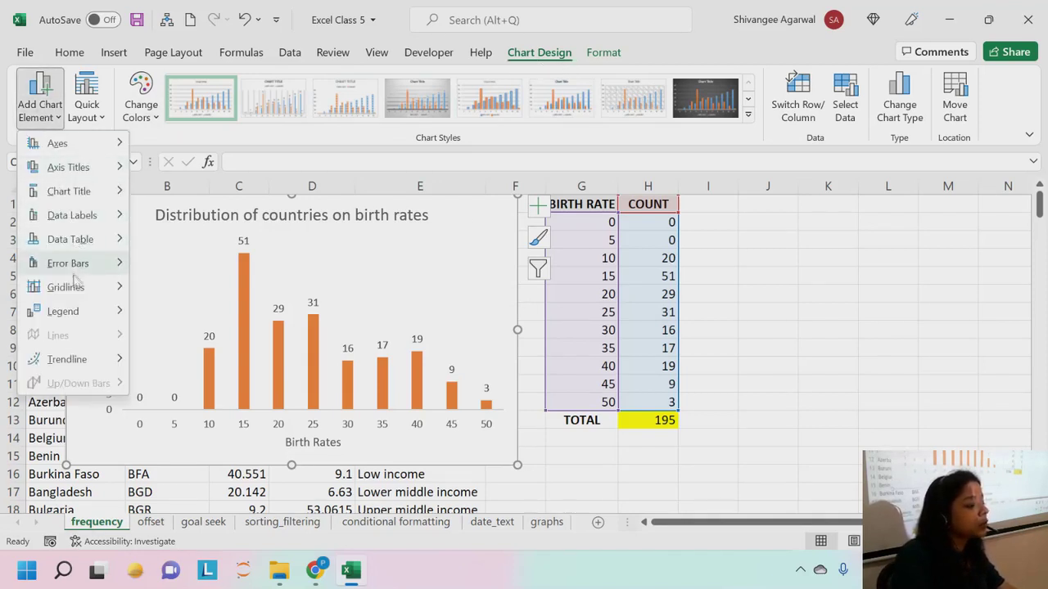
mouse_move(75, 287)
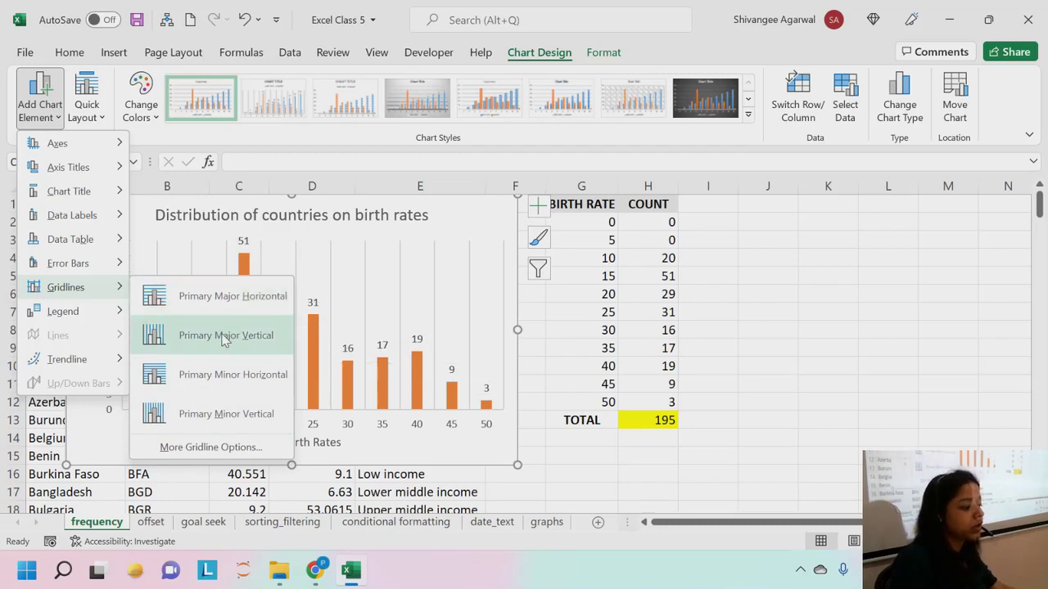
click(224, 340)
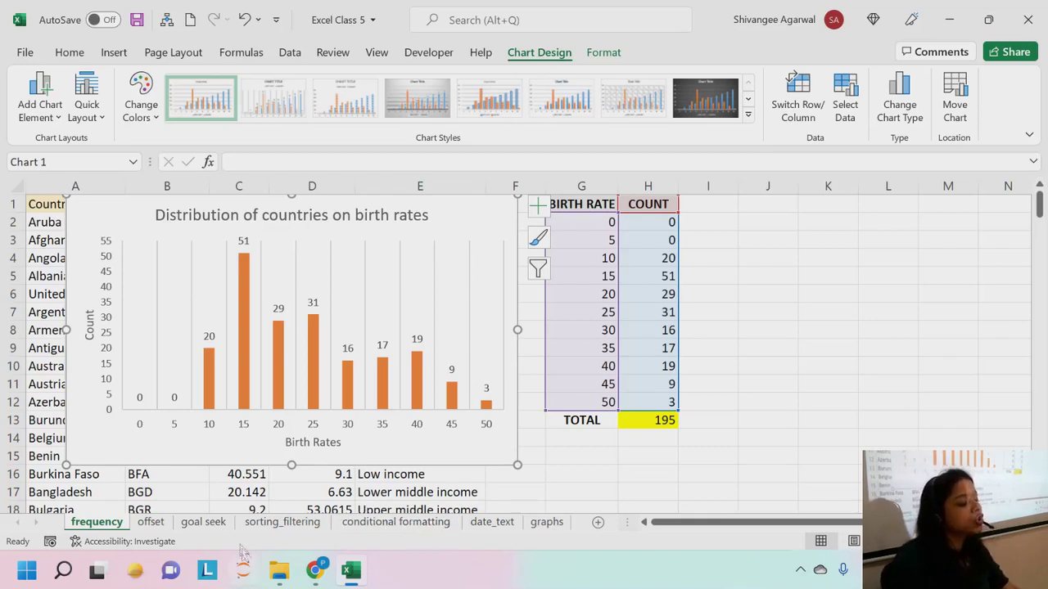
mouse_move(316, 370)
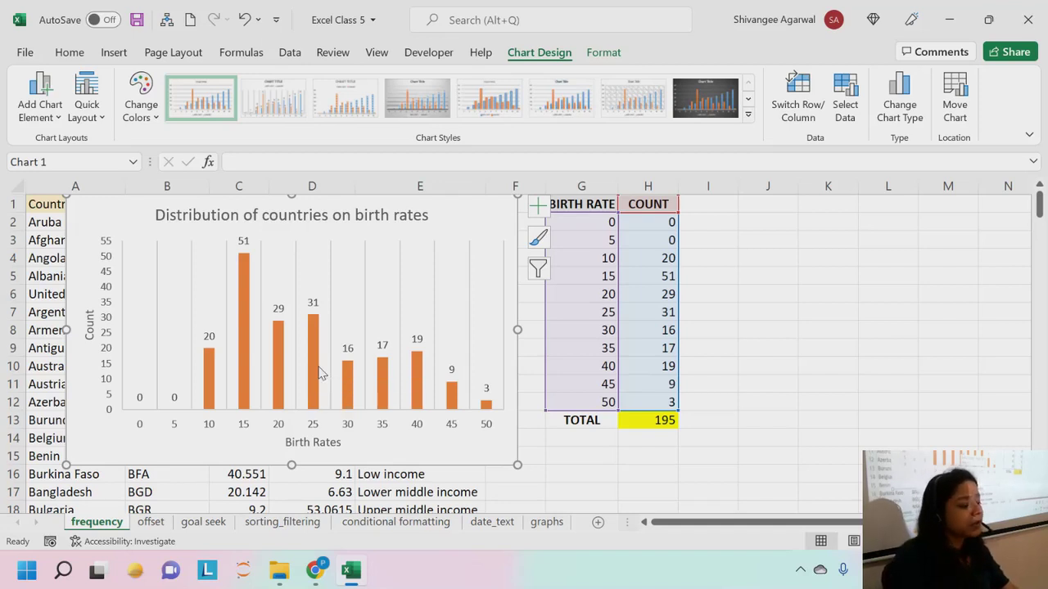
Step: Set the COUNT series gap width to about 109% in Format Data Series
double_click(319, 372)
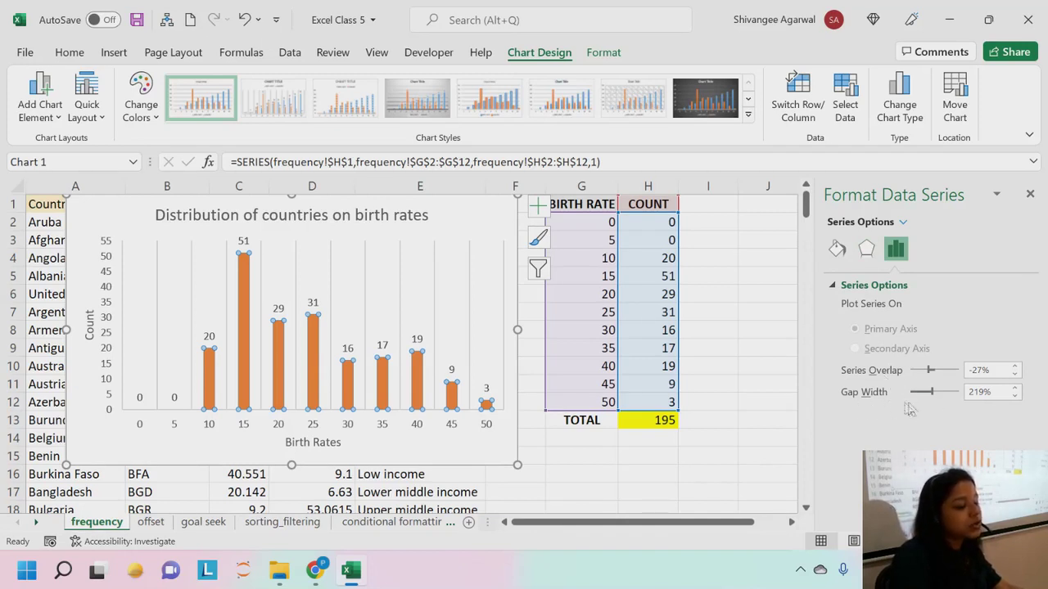
drag(933, 399, 915, 397)
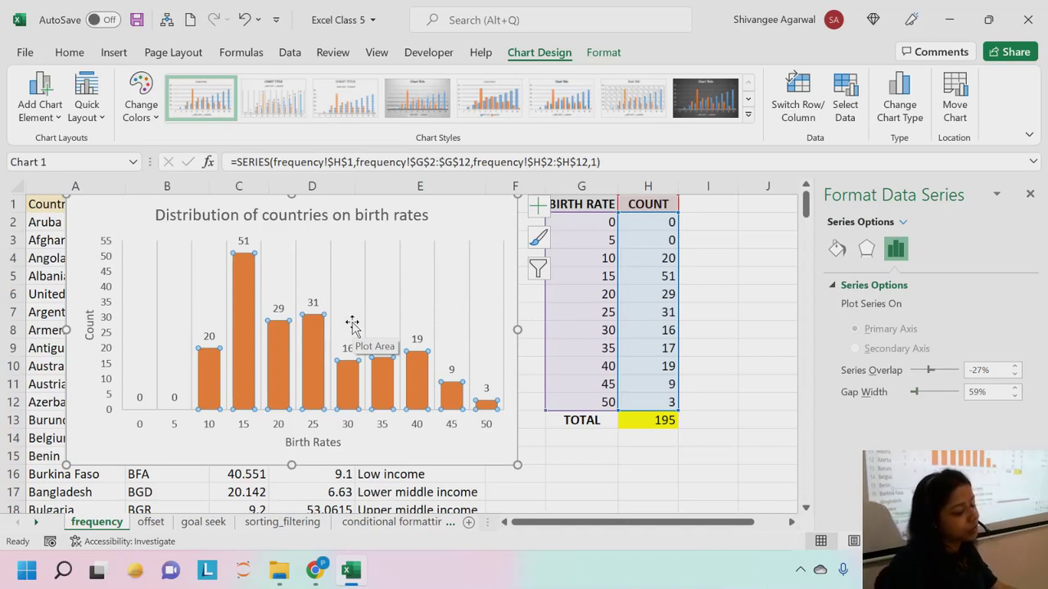
drag(915, 395, 920, 398)
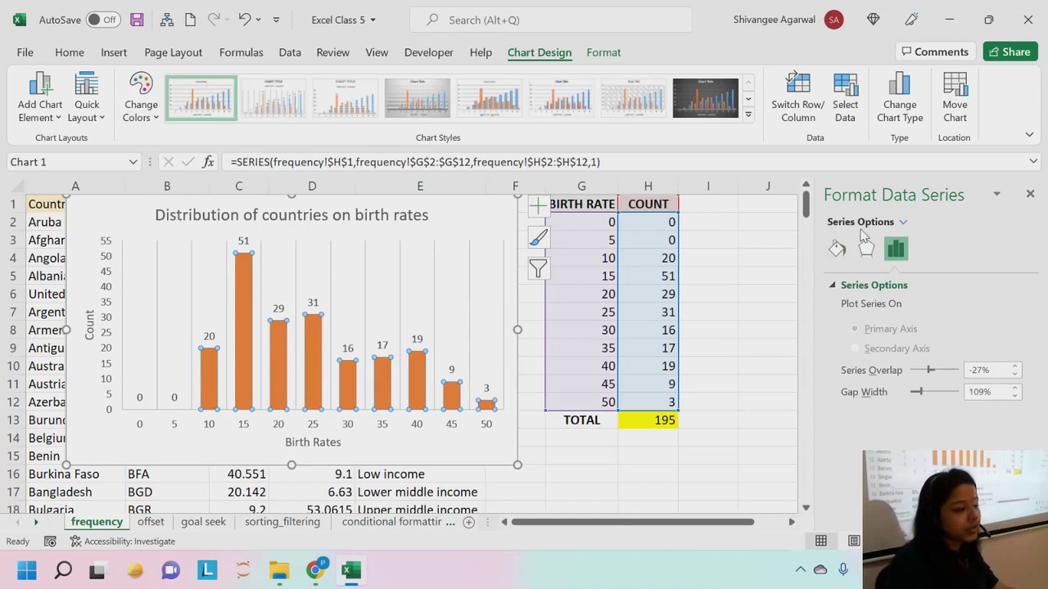
click(837, 248)
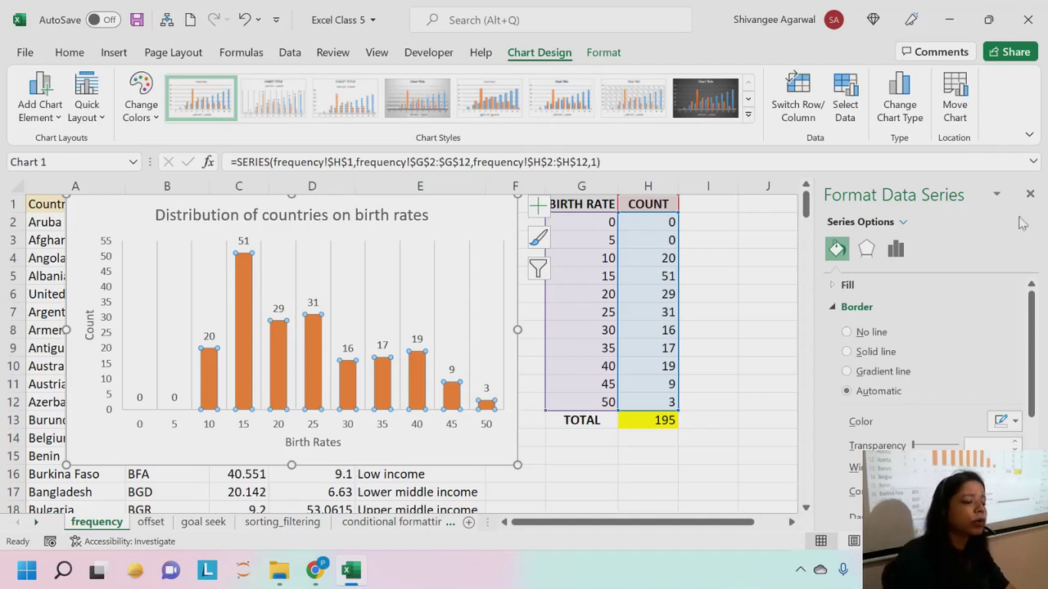
Step: Close the Format Data Series pane for the birth-rate chart
click(1030, 194)
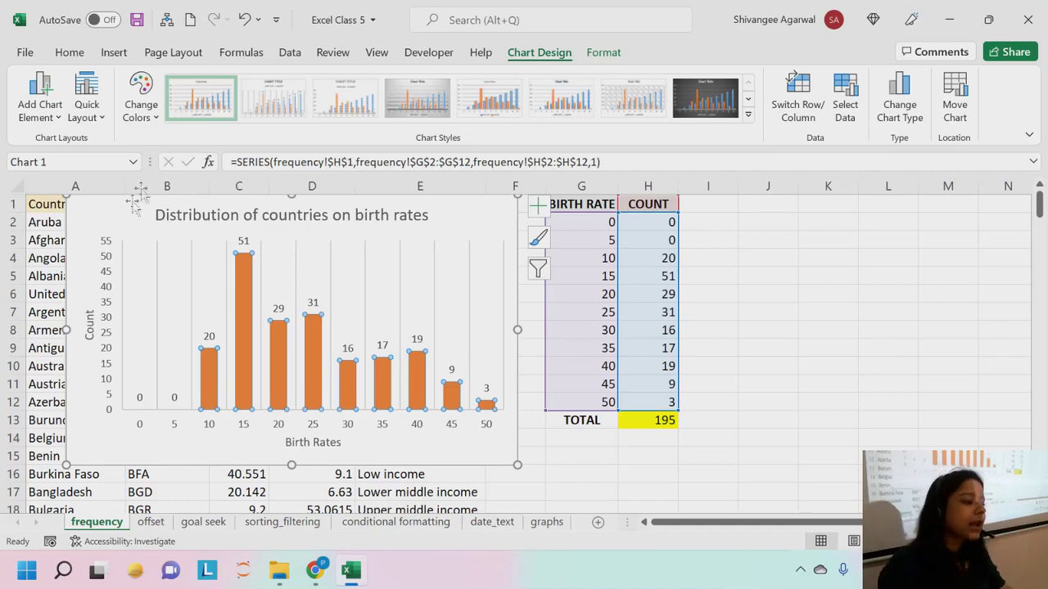
Step: Move the birth-rate chart right of the BIRTH RATE/COUNT table and shrink it
click(773, 327)
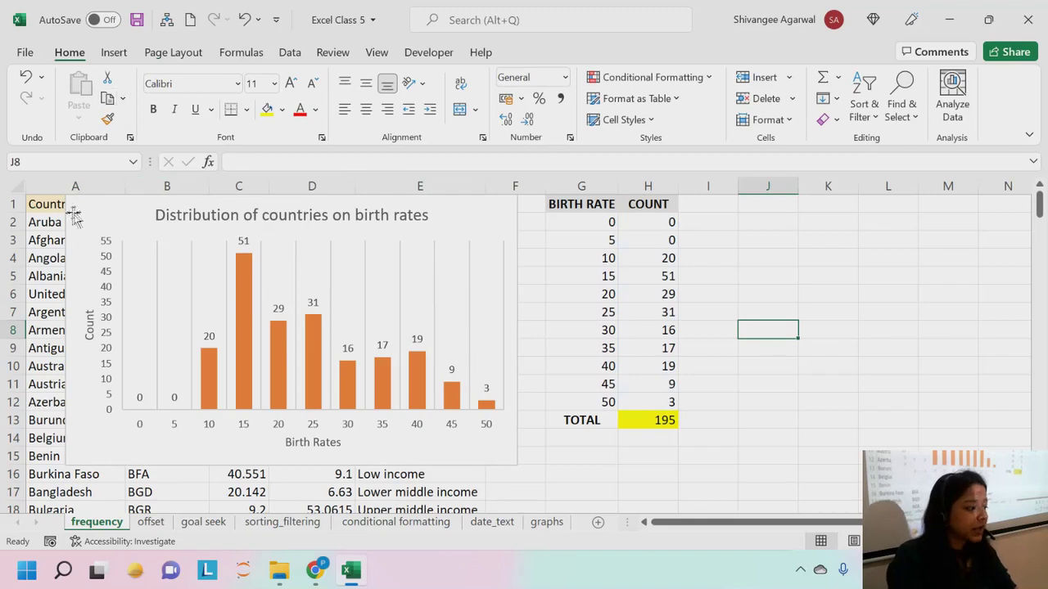
drag(73, 215, 276, 226)
drag(713, 480, 673, 456)
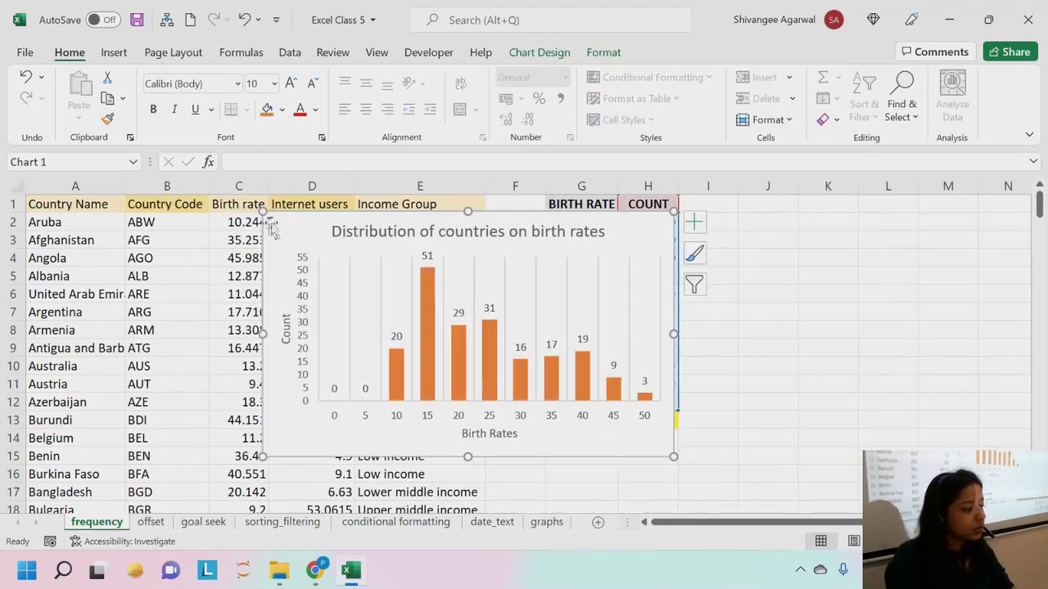
drag(270, 227, 383, 223)
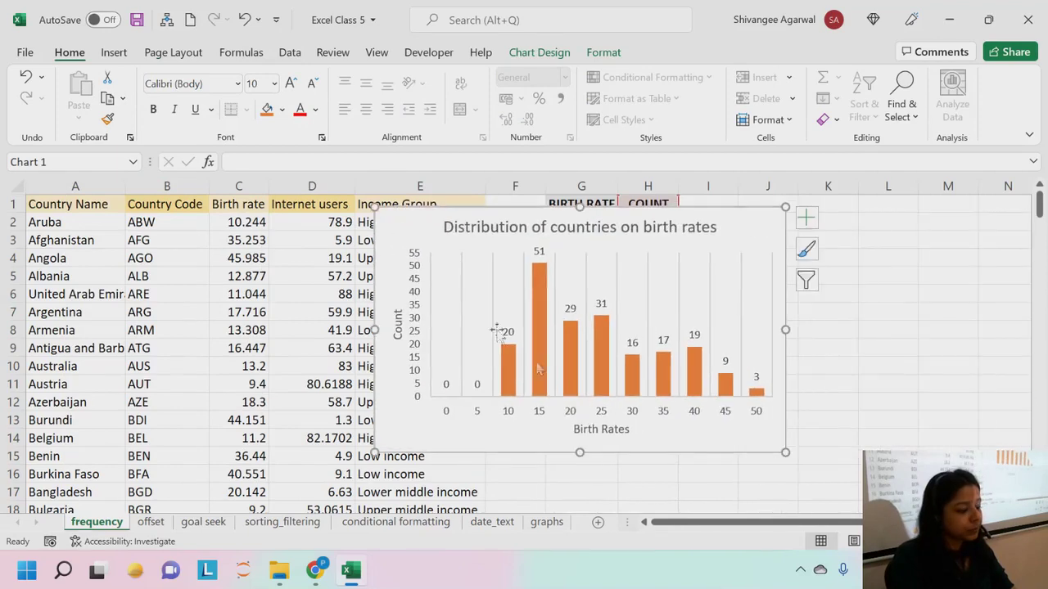
drag(784, 452, 785, 452)
drag(410, 223, 736, 237)
Step: Enlarge the chart slightly, then switch to the graphs sheet with the insurance data
scroll(822, 466, right, 2)
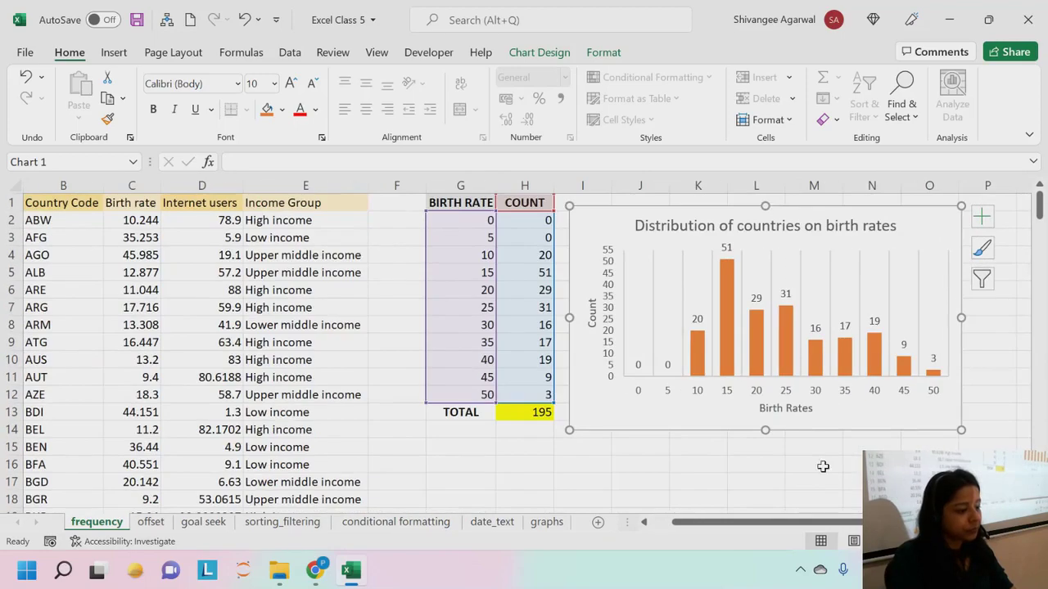
click(777, 466)
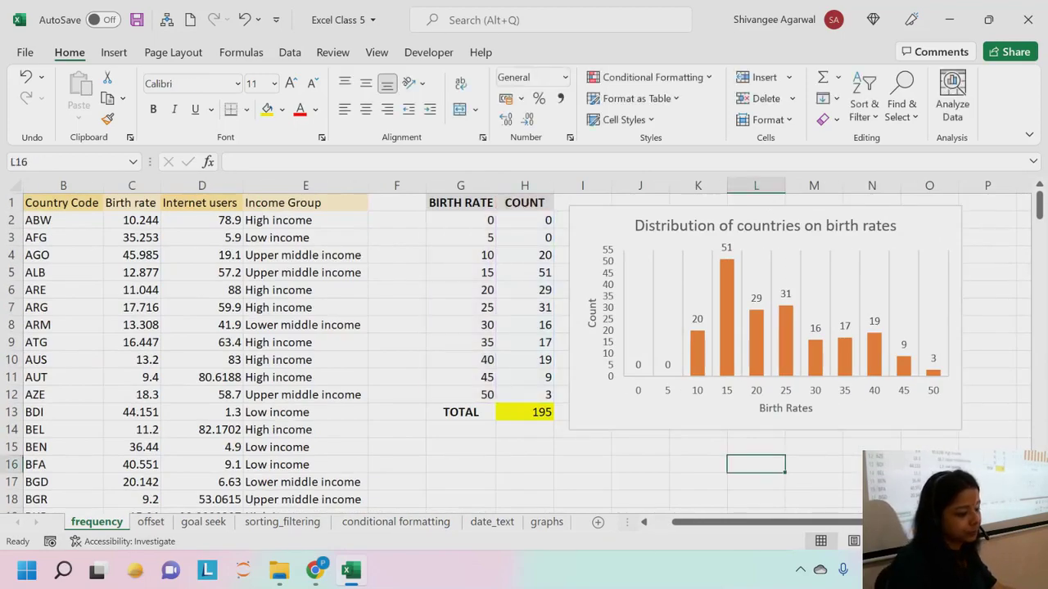
scroll(631, 222, left, 2)
click(628, 211)
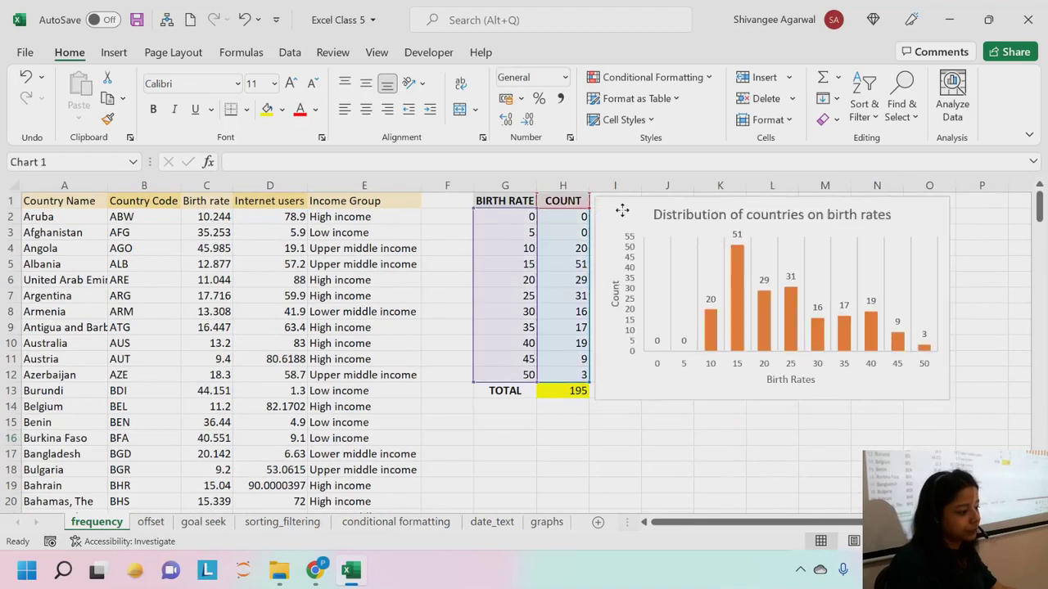
drag(949, 397, 971, 408)
click(948, 449)
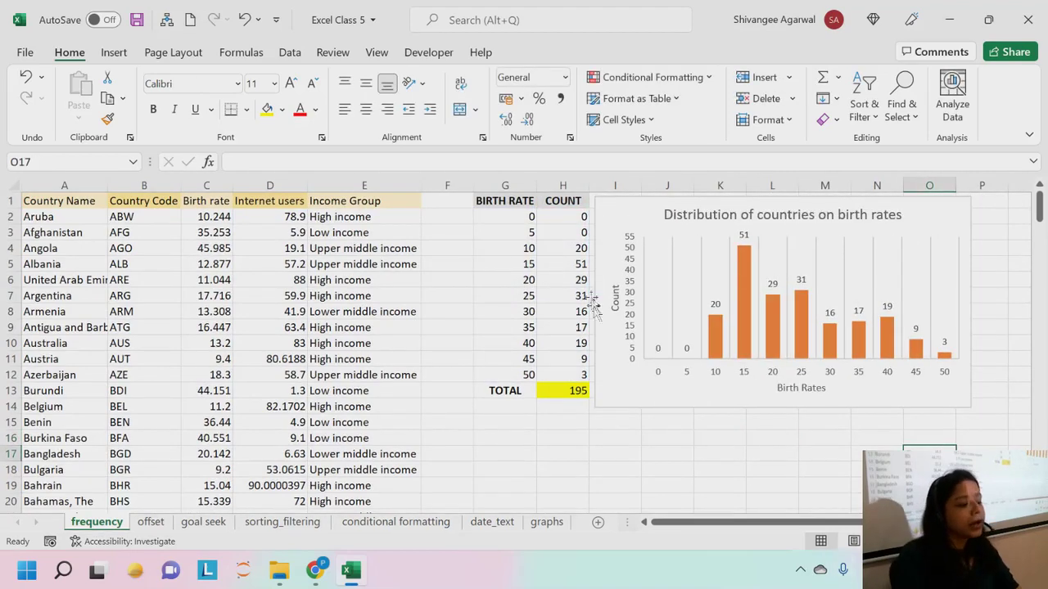
click(645, 206)
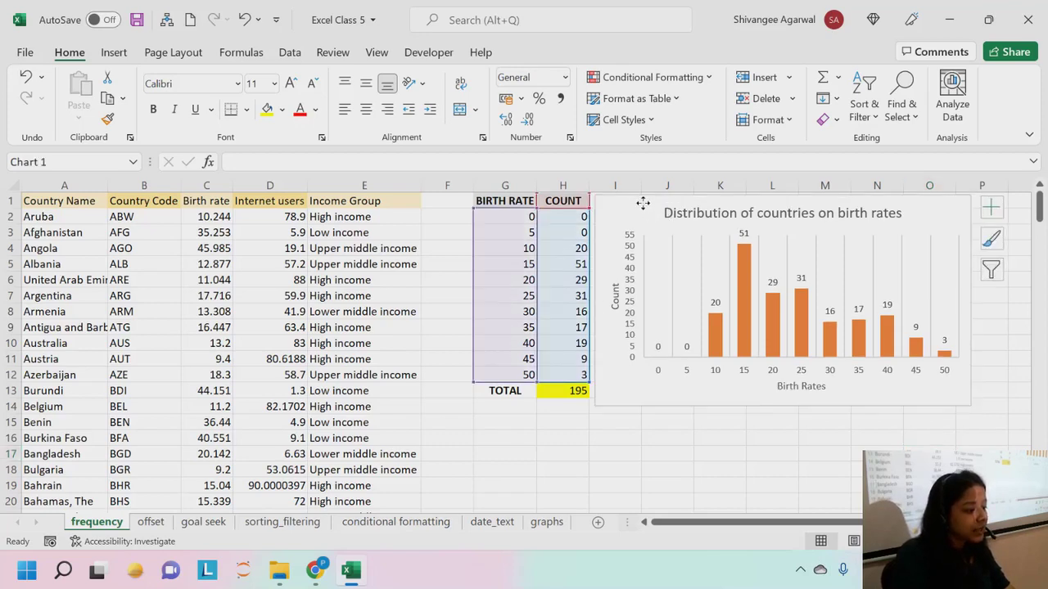
click(612, 483)
click(546, 522)
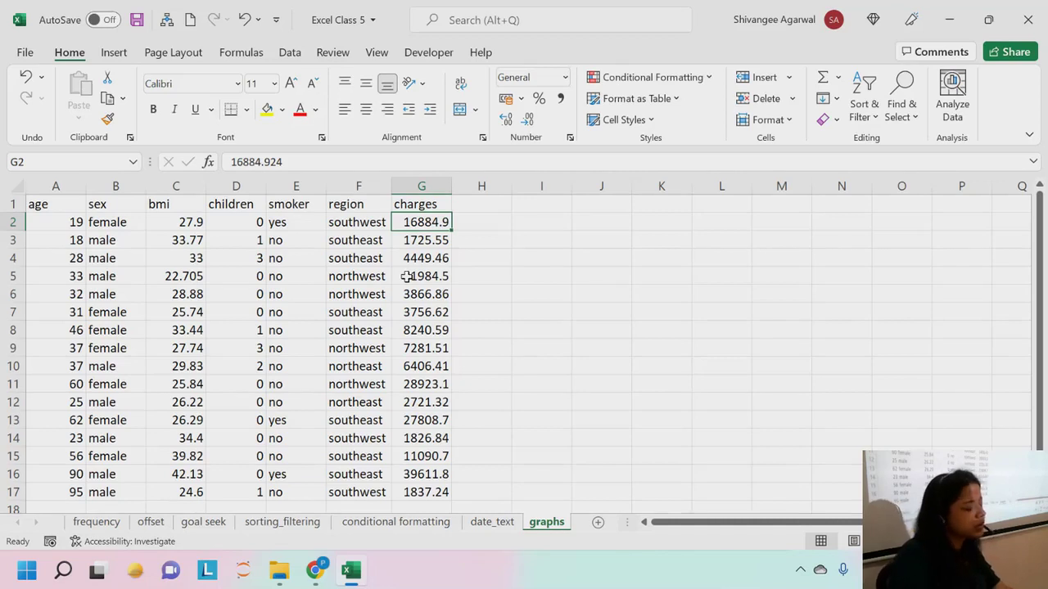
Step: Select the children header and its values in column D
drag(229, 205, 255, 496)
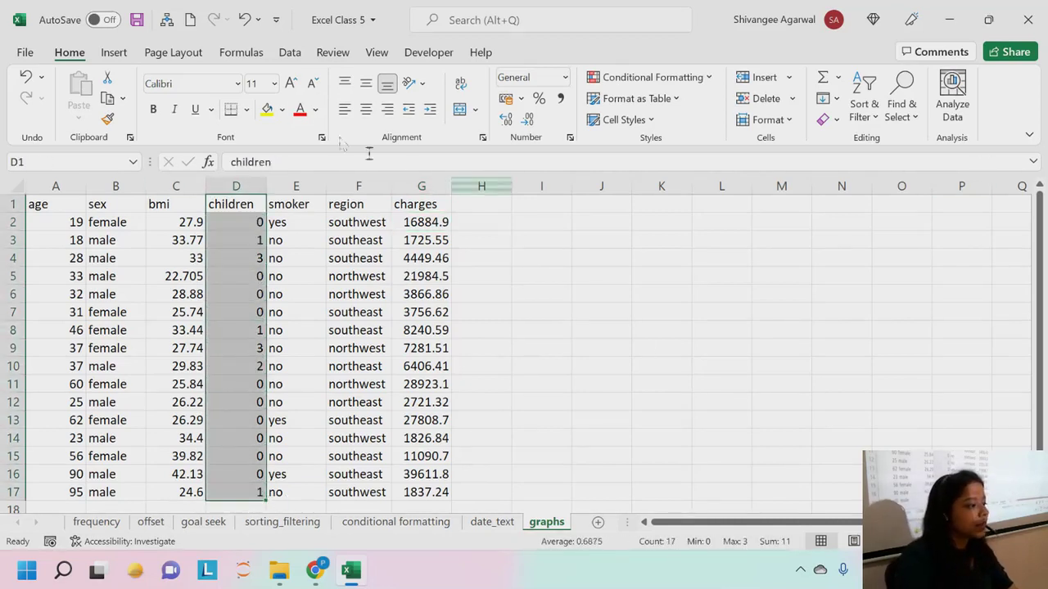
click(127, 47)
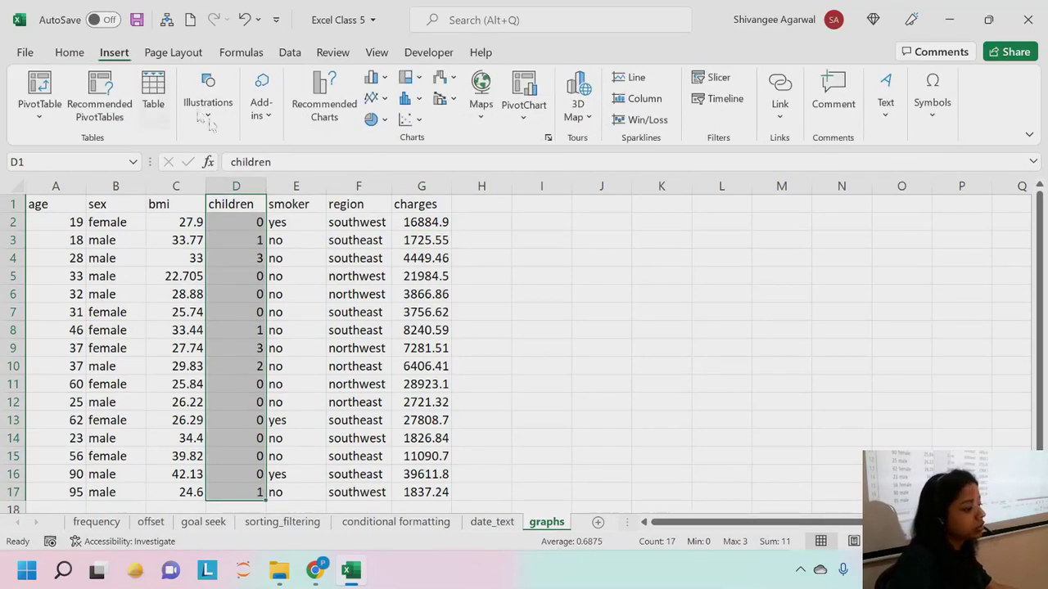
click(384, 120)
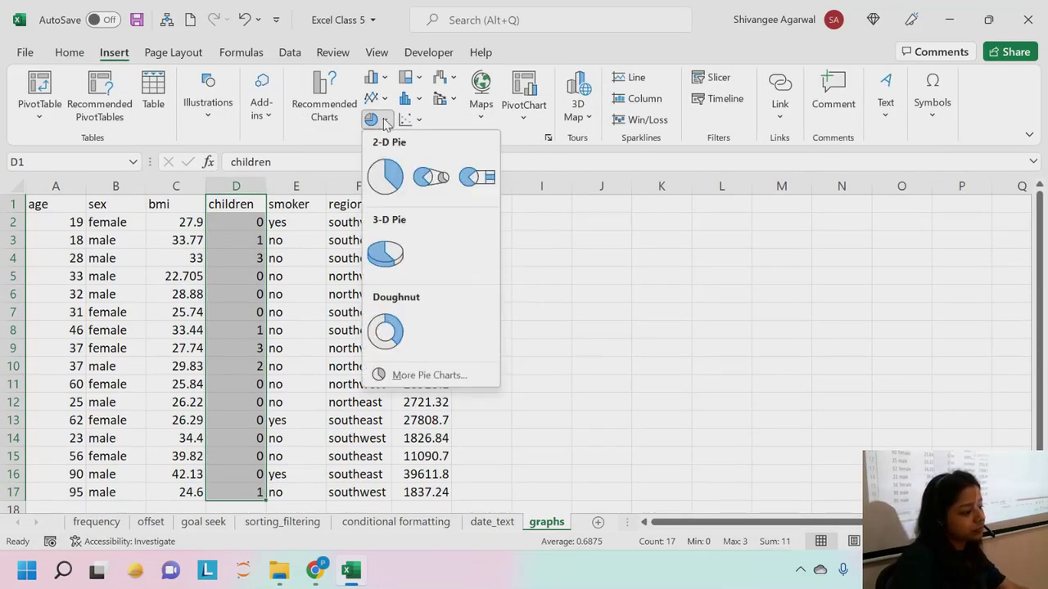
click(384, 176)
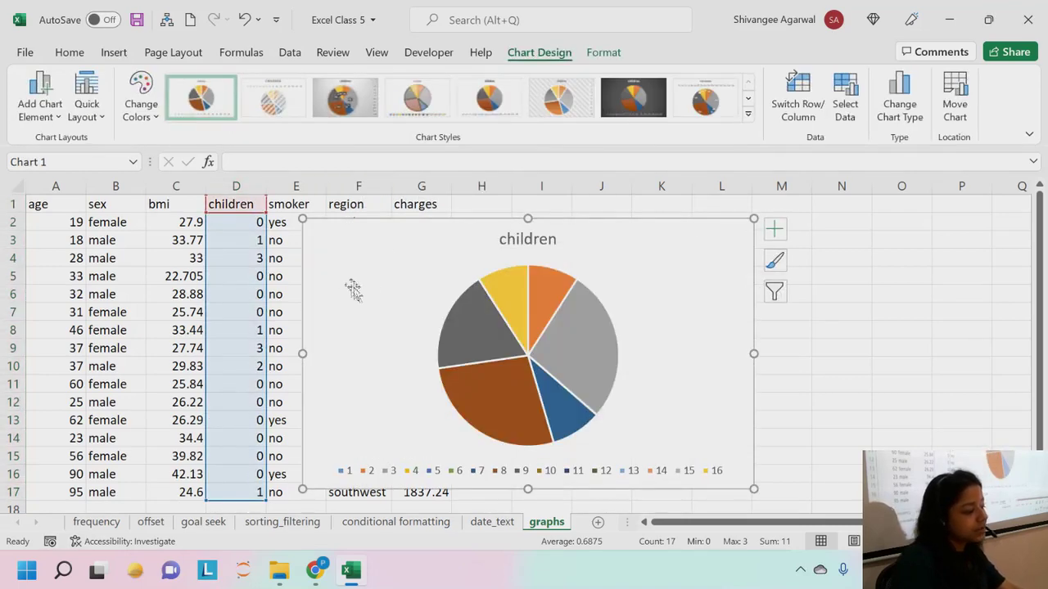
drag(326, 233, 513, 219)
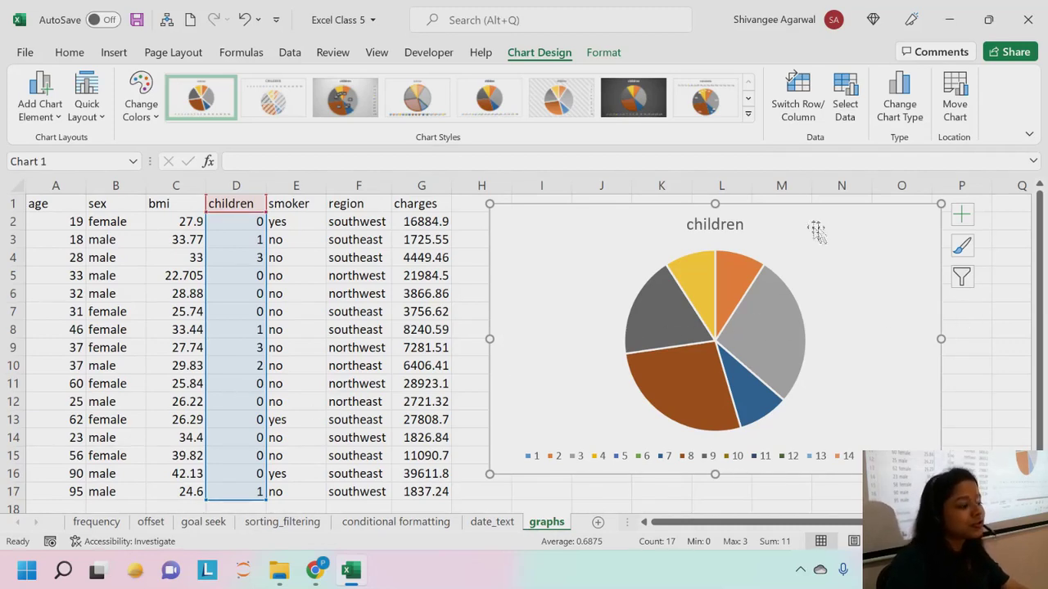
key(Delete)
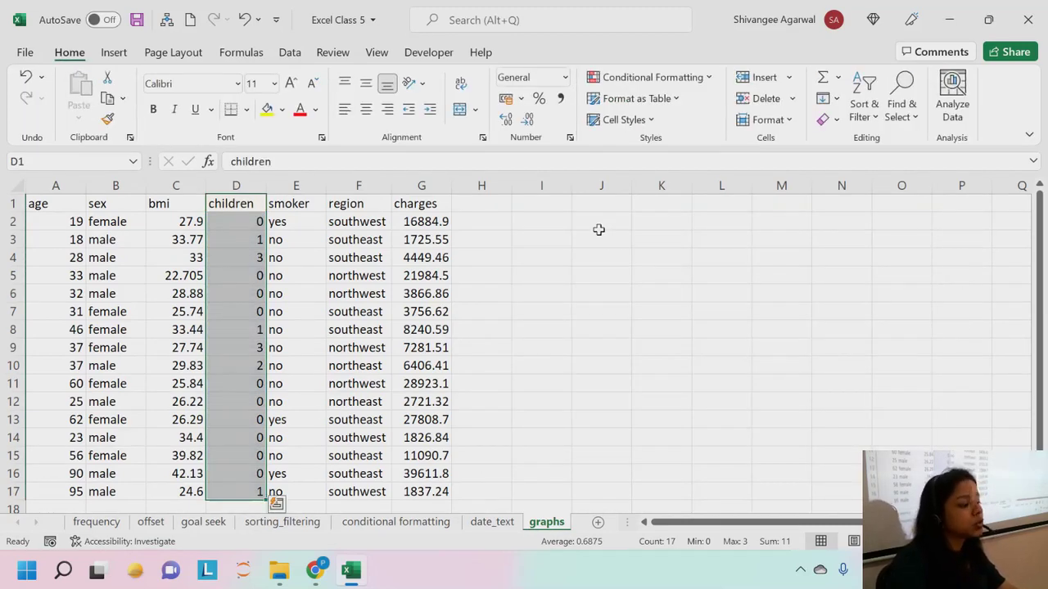
Step: Enter the headers 'children' in I3 and 'count' in J3
click(582, 239)
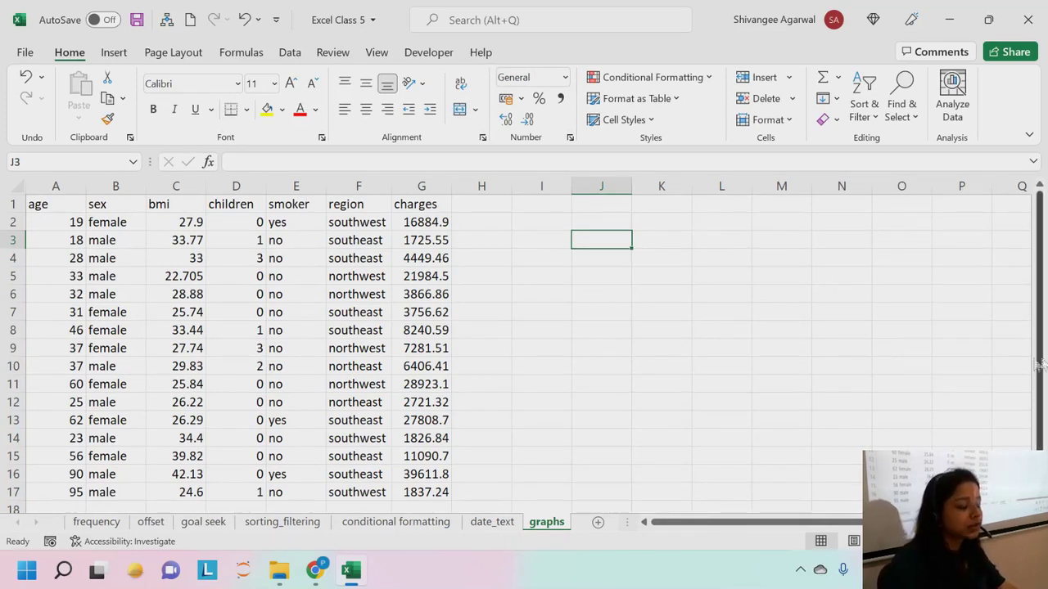
click(560, 240)
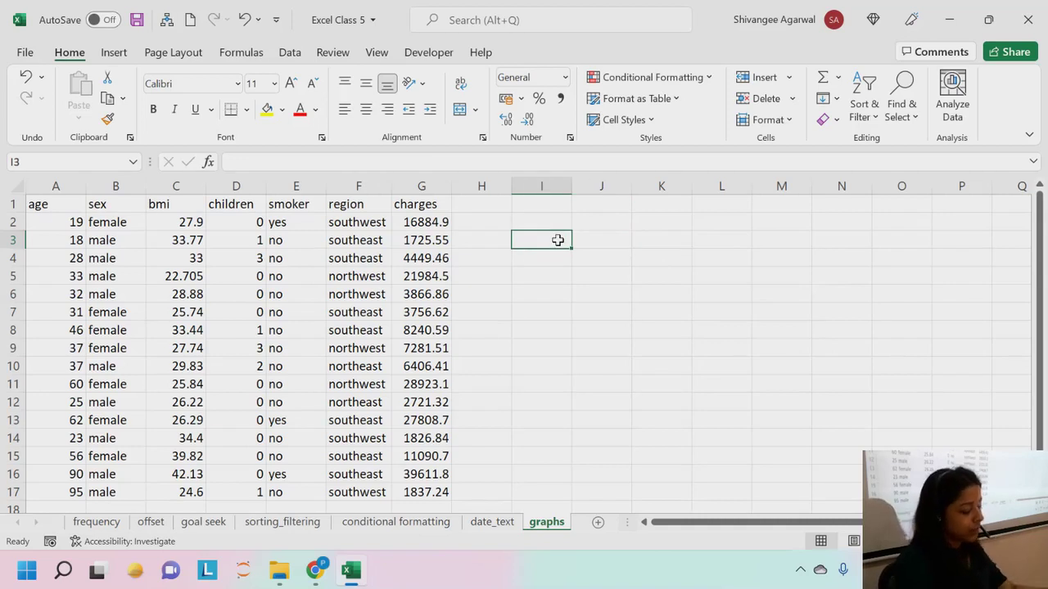
text(chi)
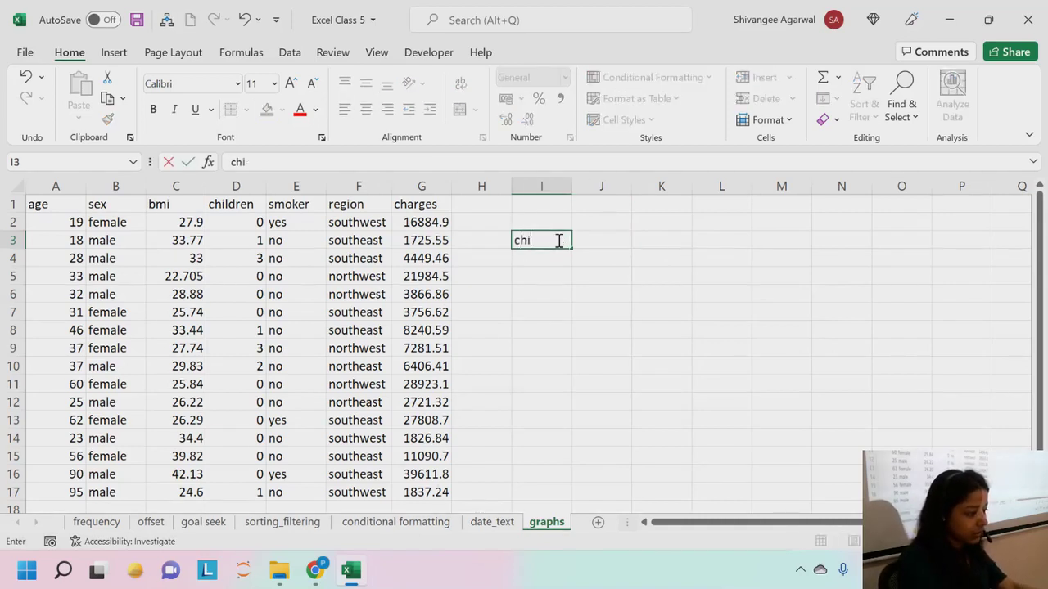
text(ldren)
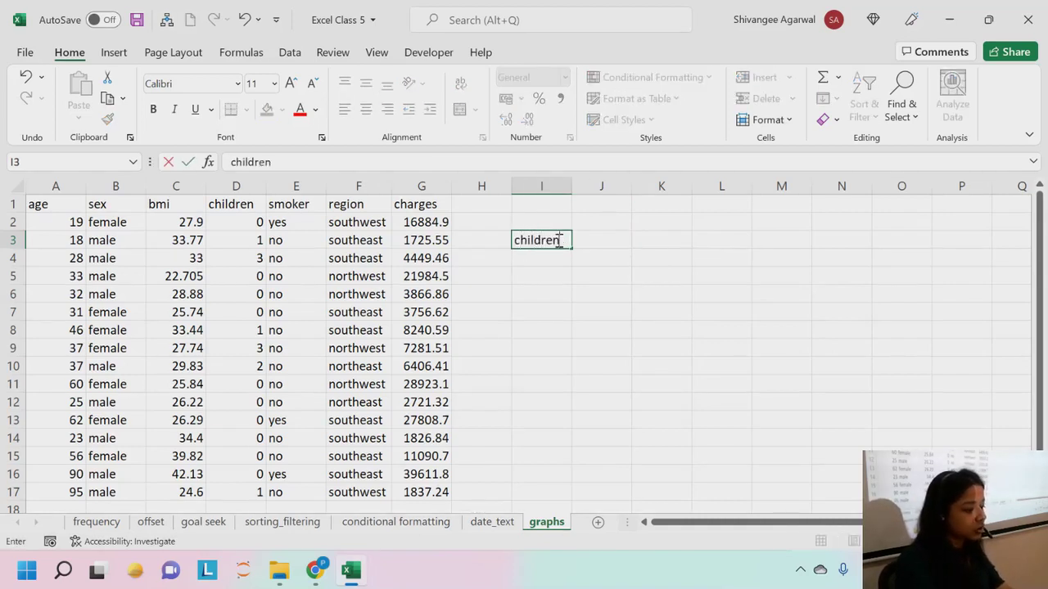
key(Tab)
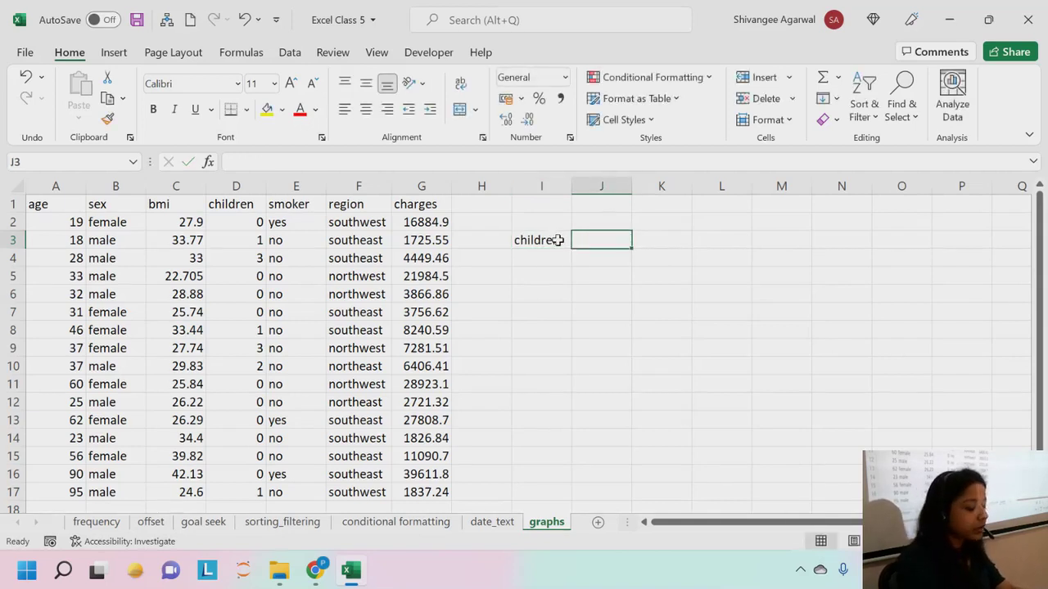
text(count)
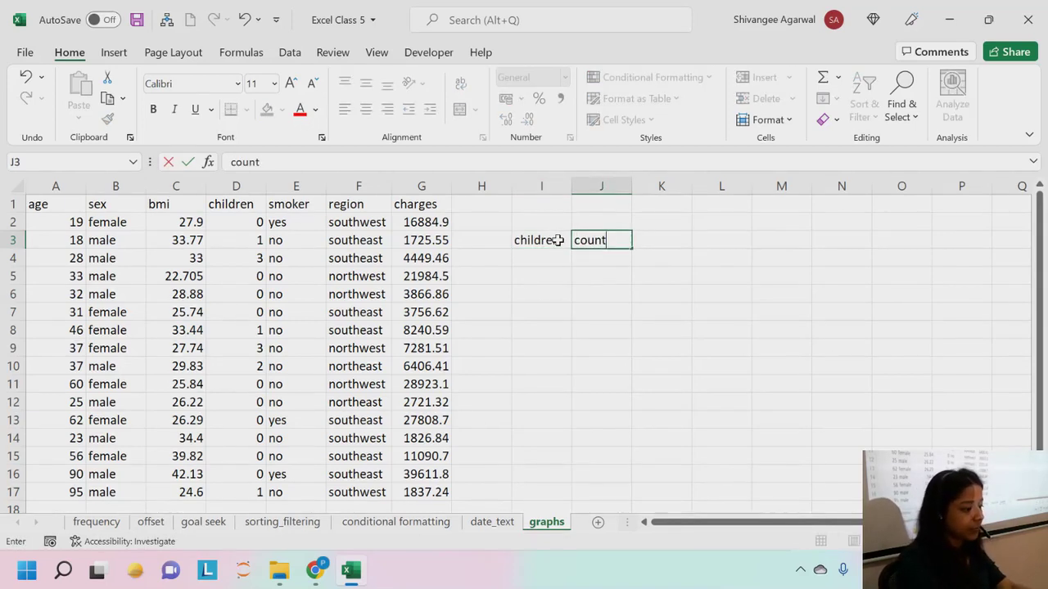
key(Return)
Step: List children values 0, 1, 2 and 3 in I4:I7, ending at J4
text(0)
key(Return)
text(1)
key(Return)
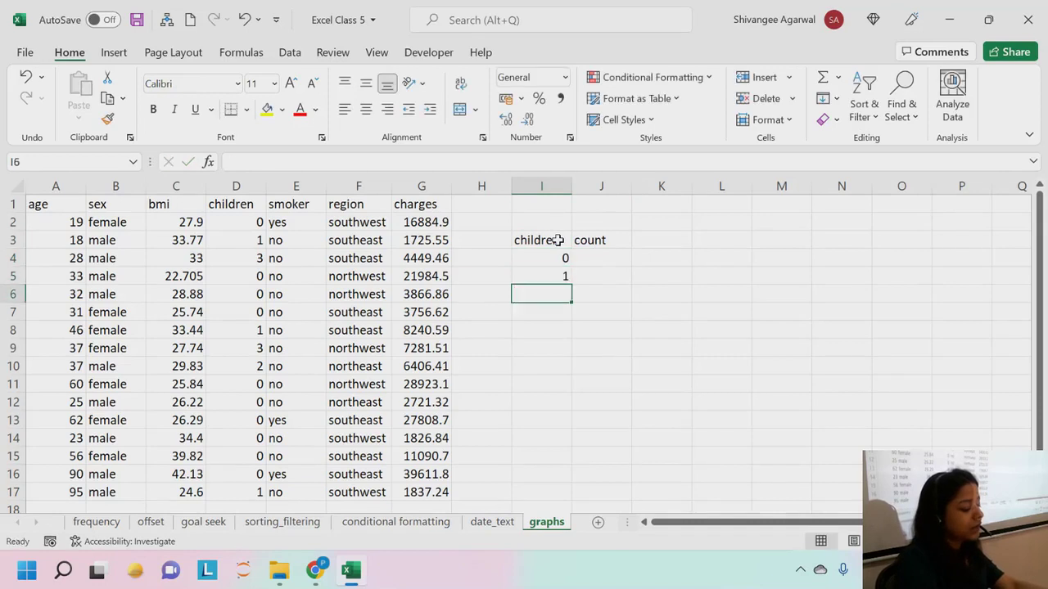
text(2)
key(Return)
text(3)
key(Return)
key(Right)
key(Up)
key(Up)
key(Up)
key(Up)
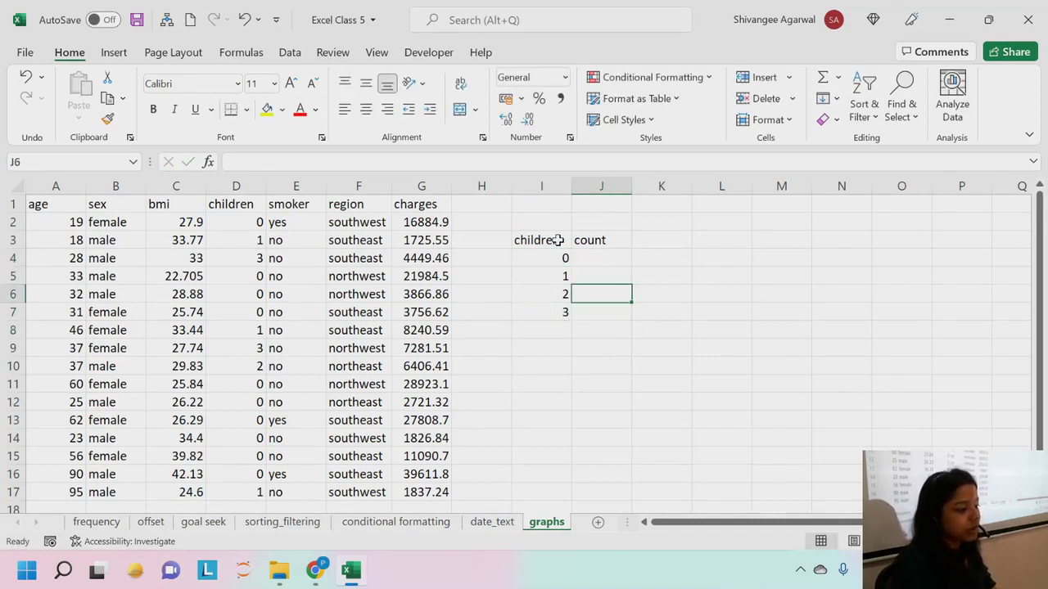
Step: Enter =COUNTIF($D$2:$D$17,I4) in J4 and fill it down to J7 (10, 3, 1, 2)
text(=)
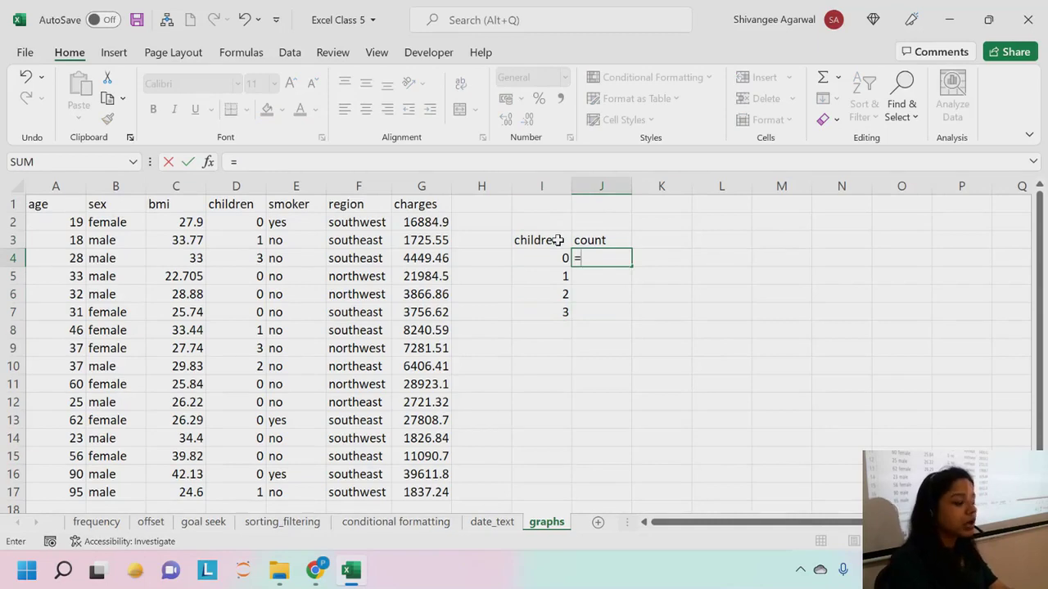
text(NTIF()
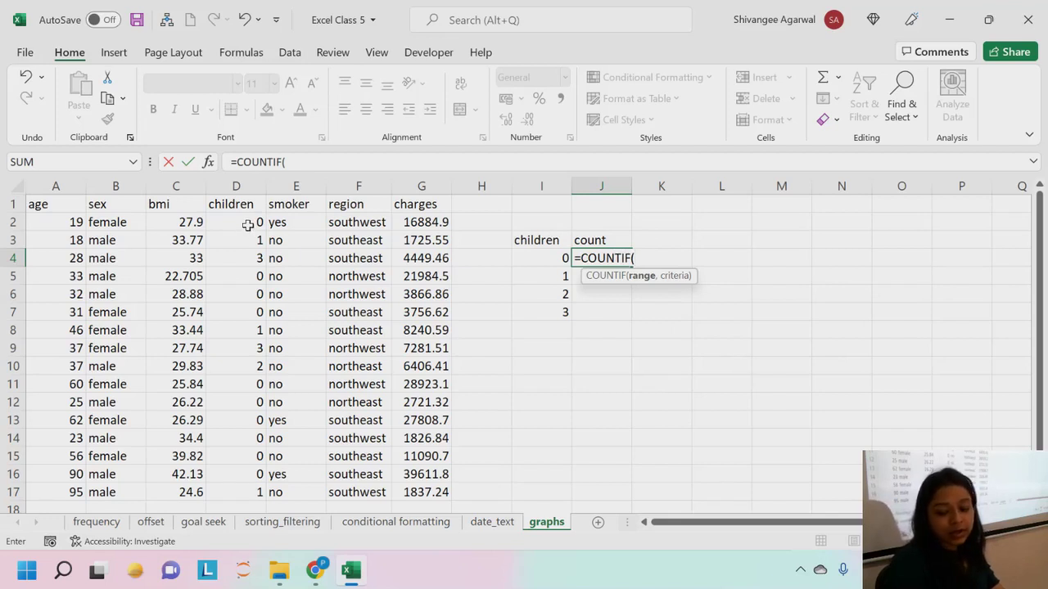
drag(247, 225, 250, 489)
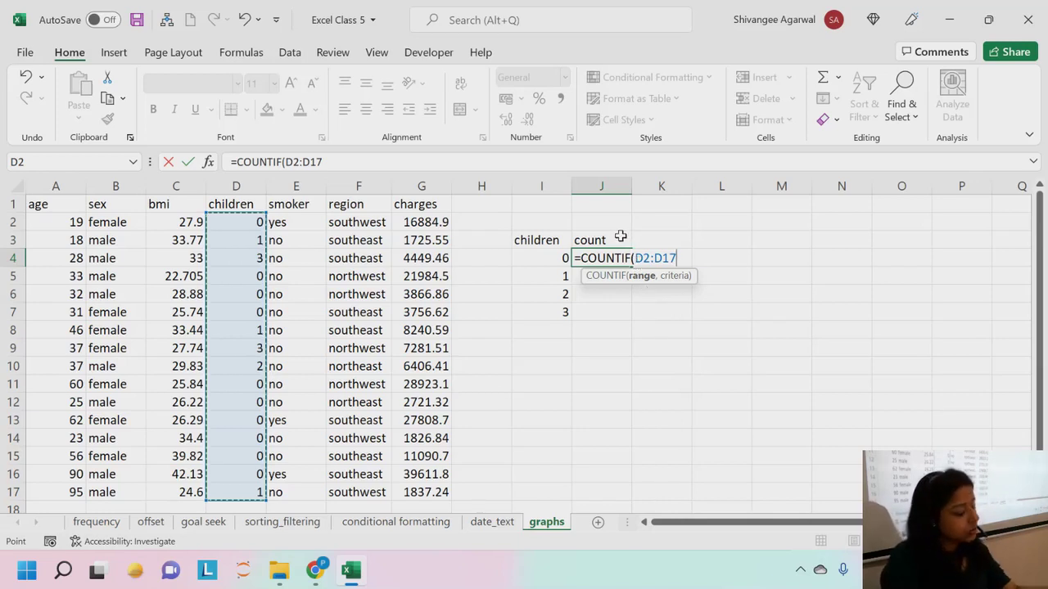
key(F4)
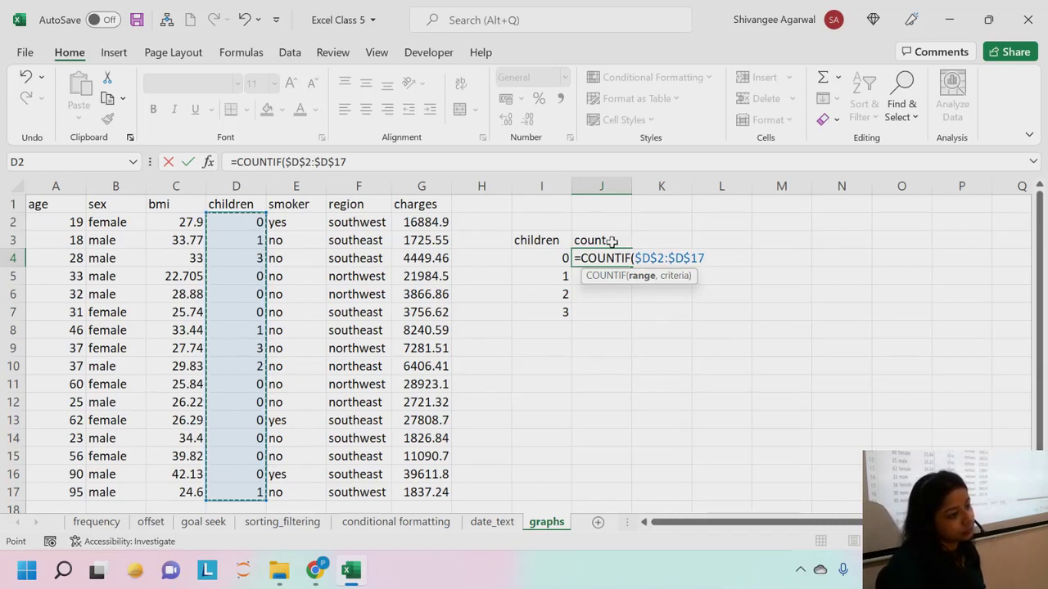
text(,)
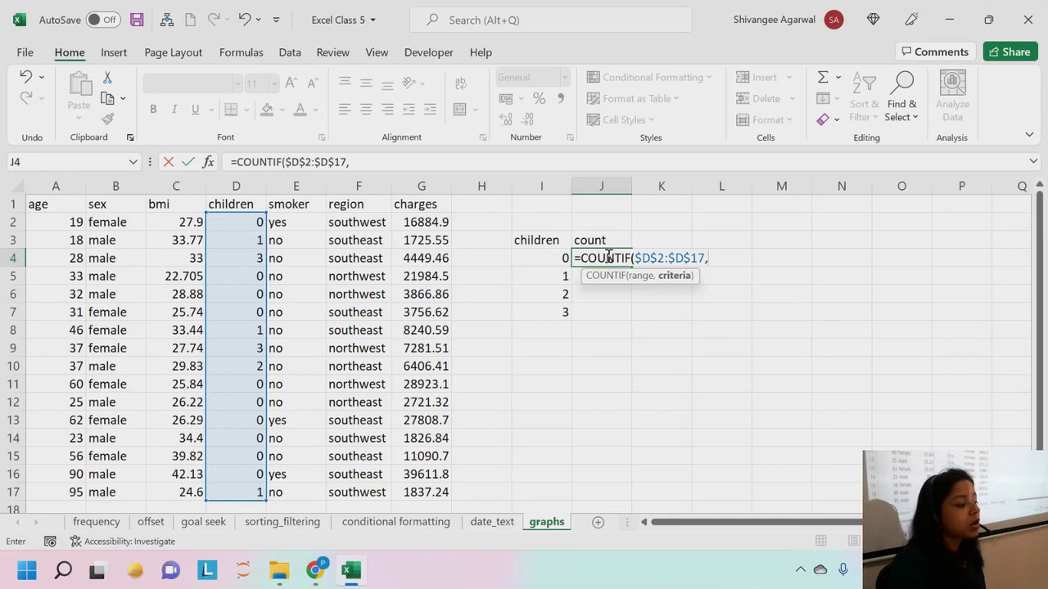
click(563, 258)
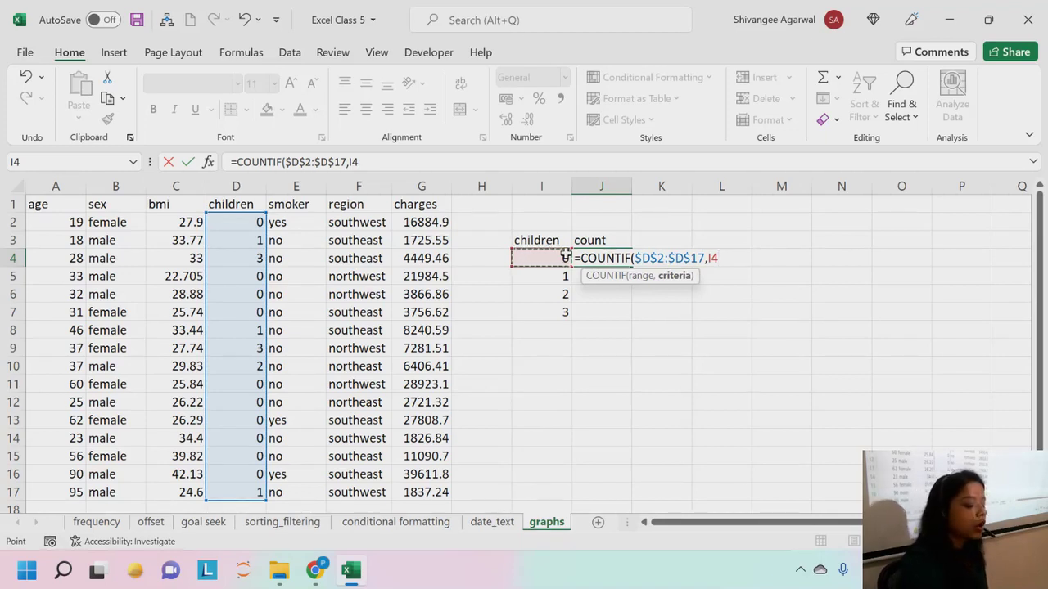
text())
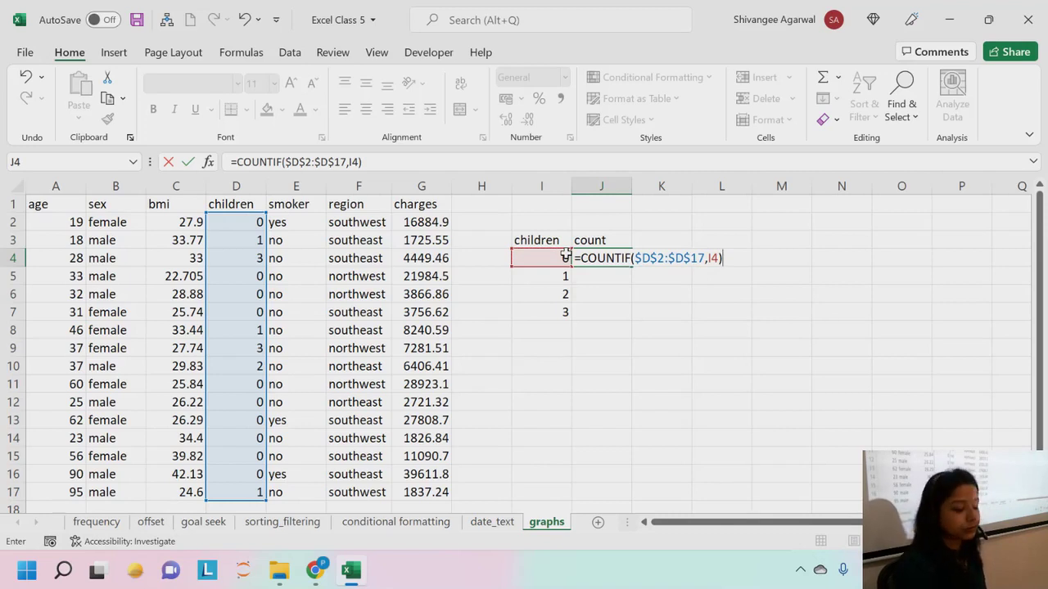
key(Return)
click(589, 257)
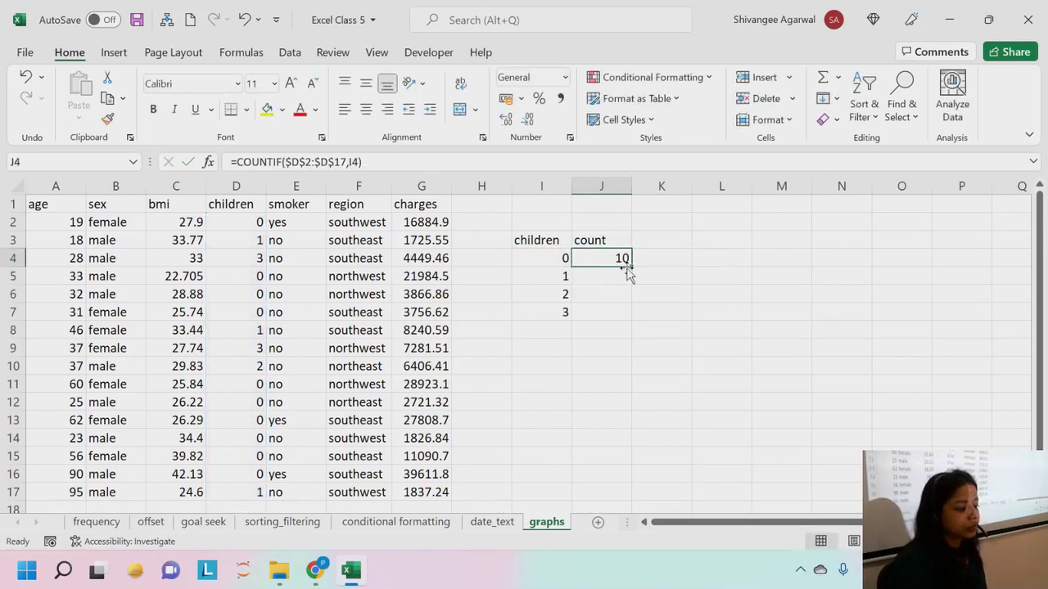
drag(628, 270, 628, 319)
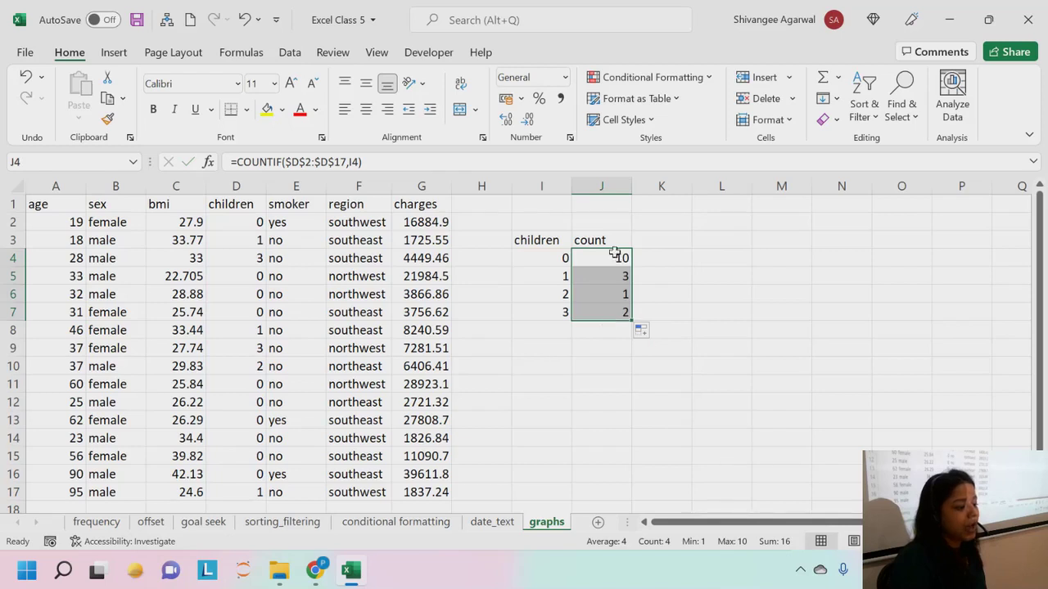
click(538, 256)
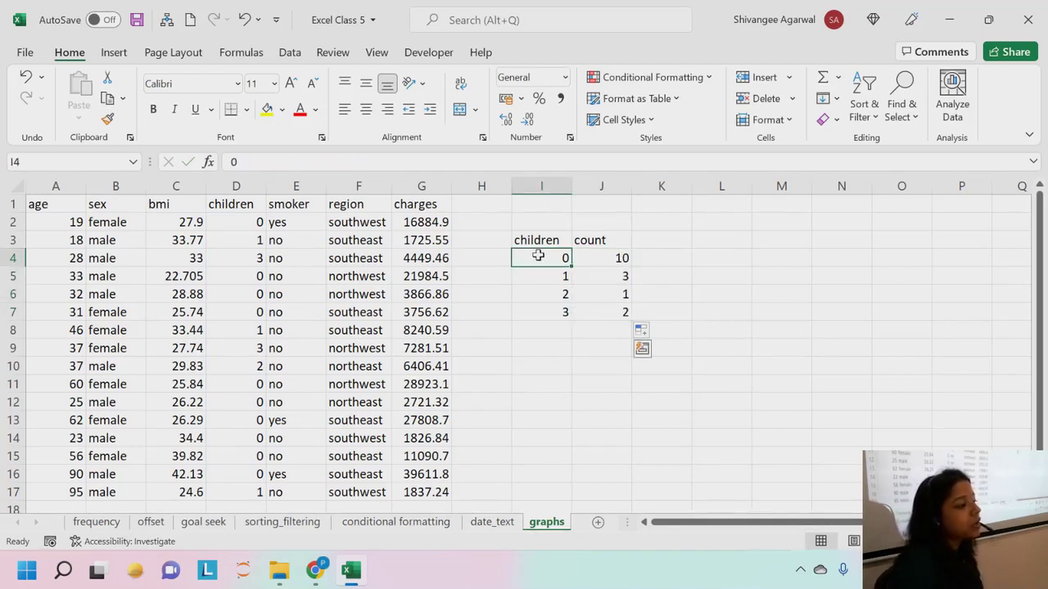
click(622, 255)
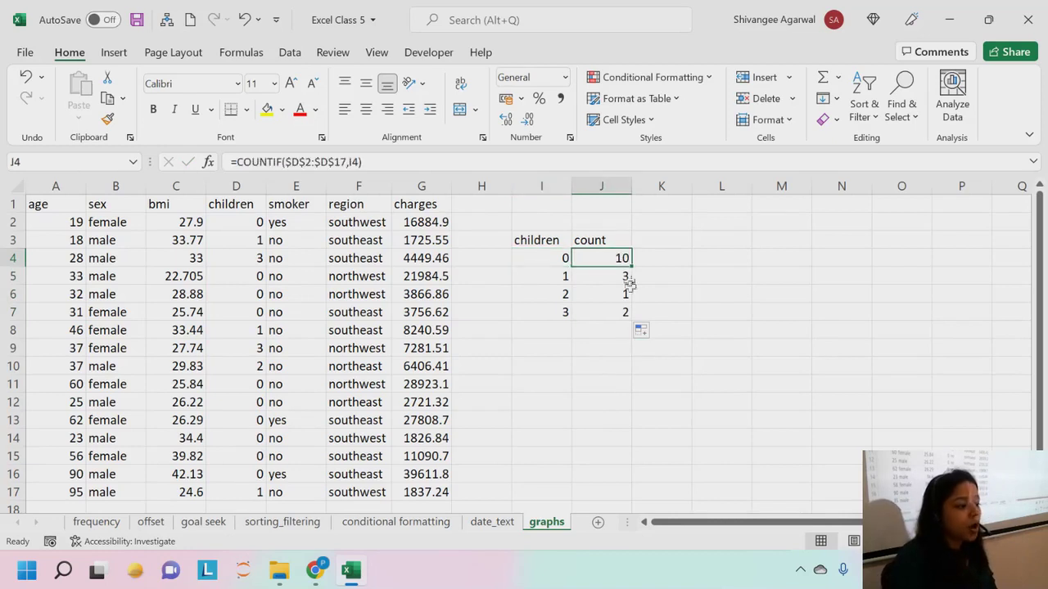
click(544, 314)
click(618, 314)
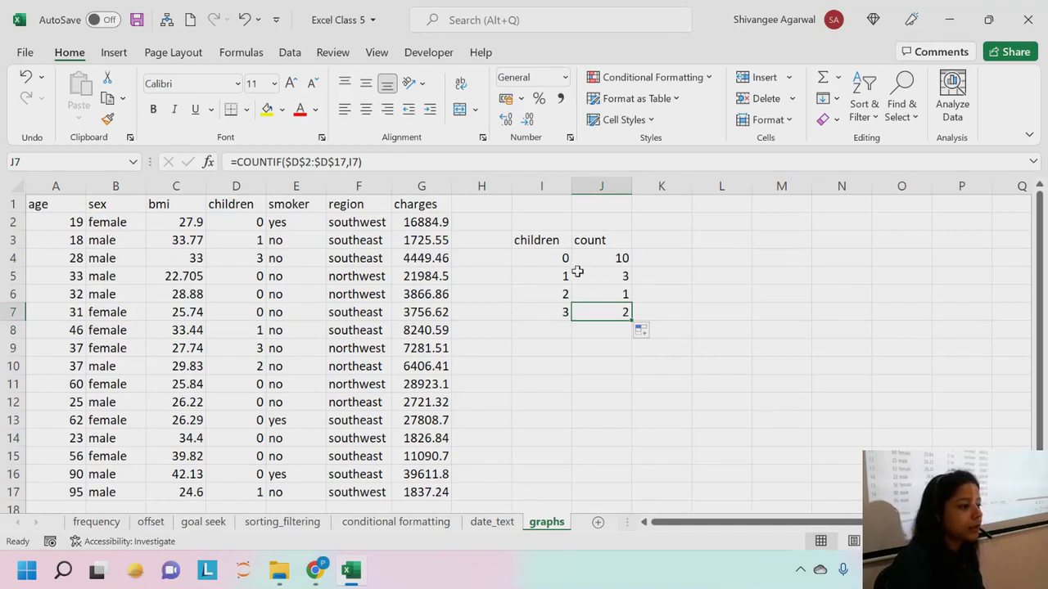
double_click(597, 258)
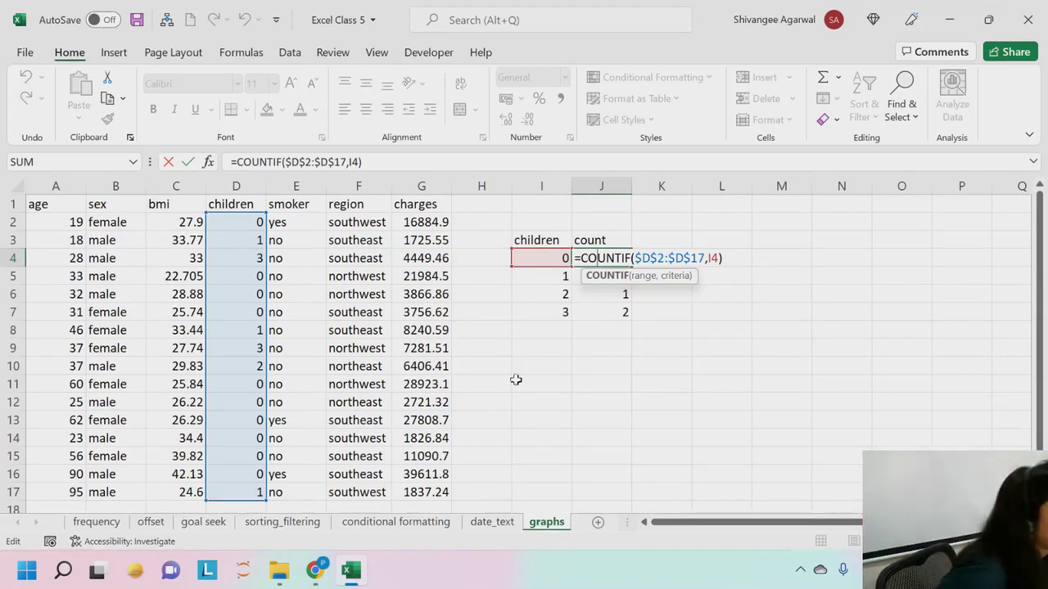
Step: Insert a 2-D pie chart from I3:J7, move it left, then delete it
key(Return)
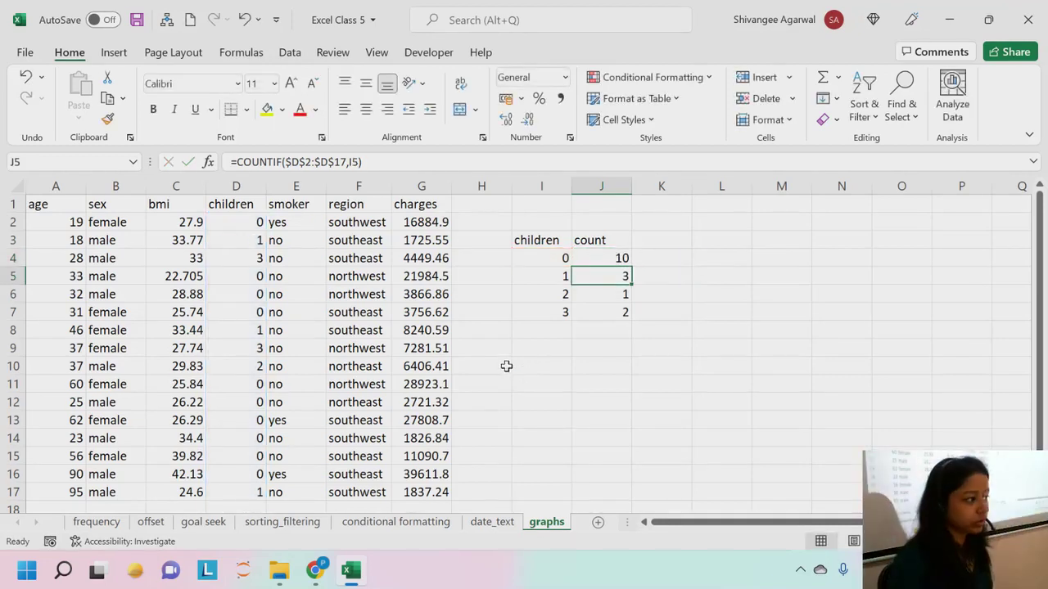
drag(558, 242, 596, 307)
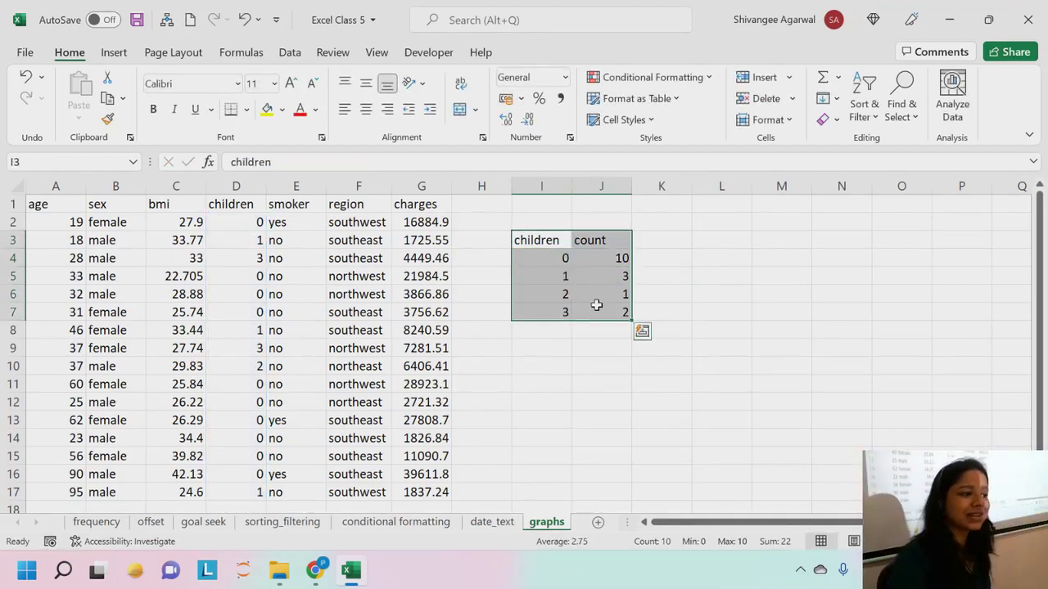
click(113, 52)
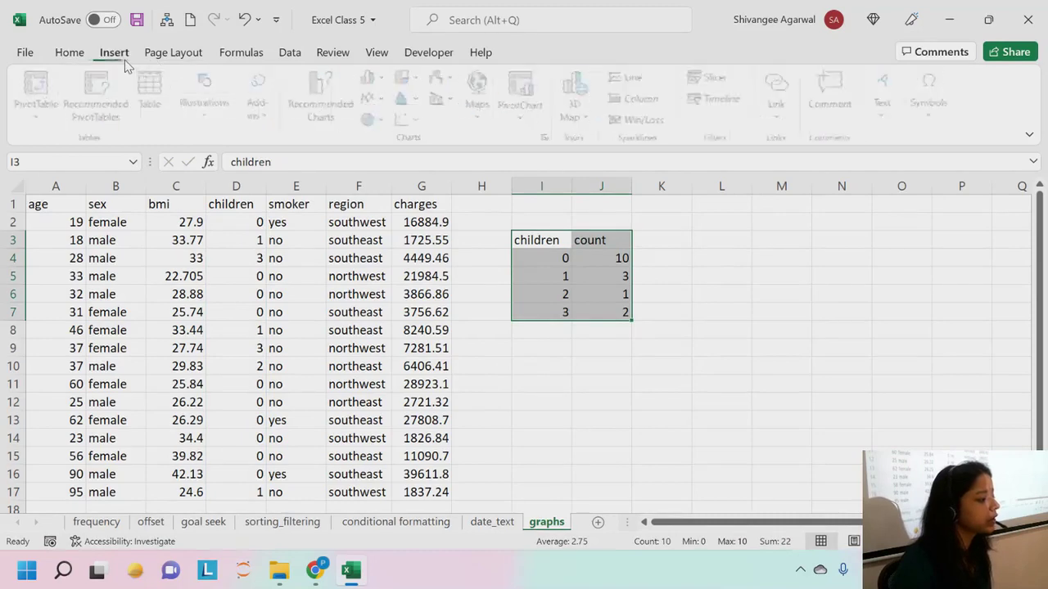
click(369, 123)
click(382, 177)
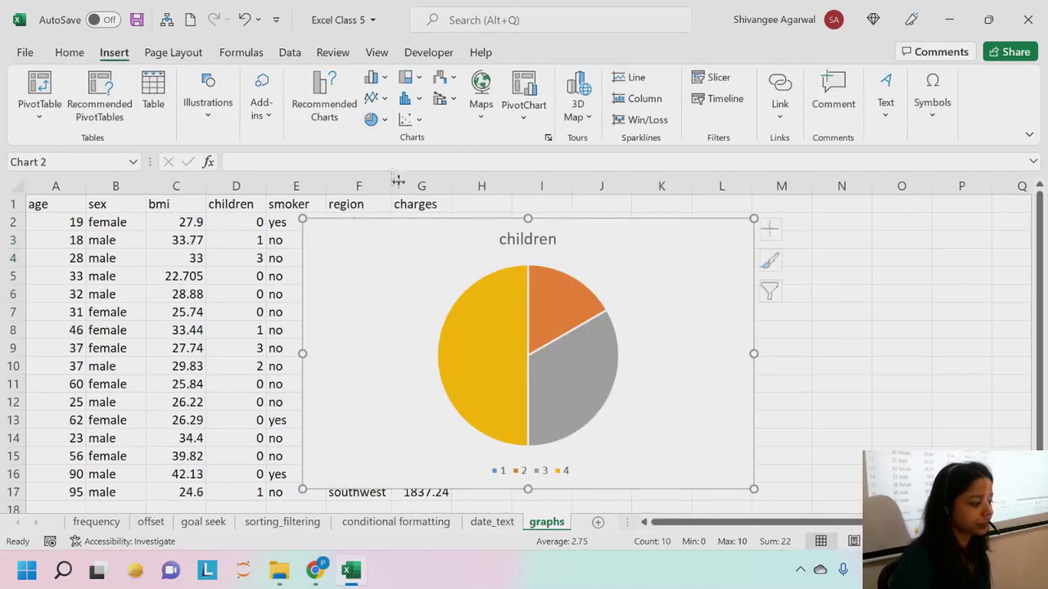
drag(636, 257, 378, 243)
click(681, 343)
click(451, 271)
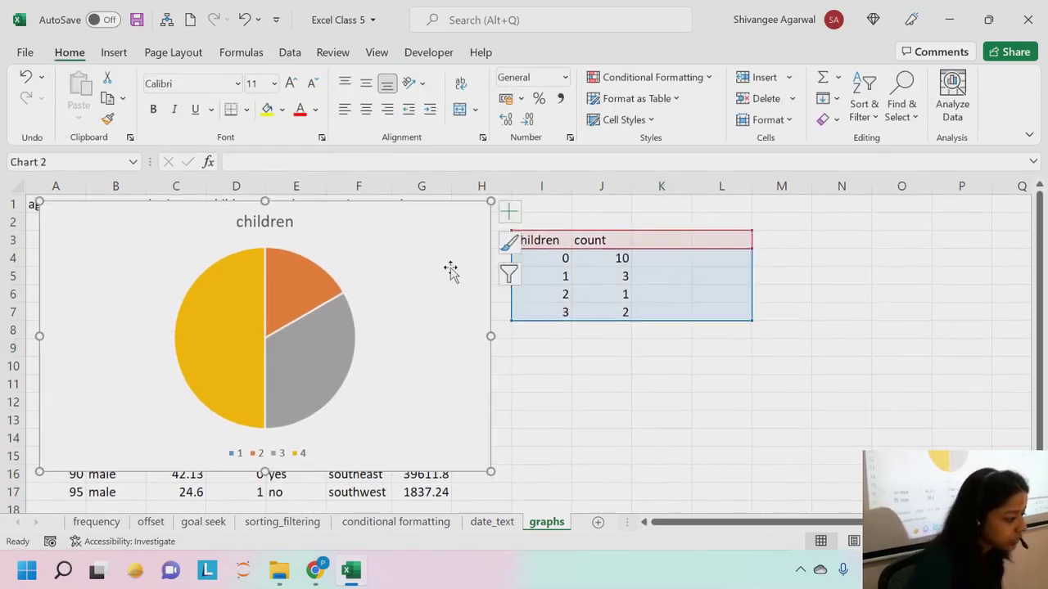
key(Delete)
Step: Reinsert a 2-D pie chart from I3:J7 and place it over columns A–G
drag(541, 242, 605, 316)
click(114, 54)
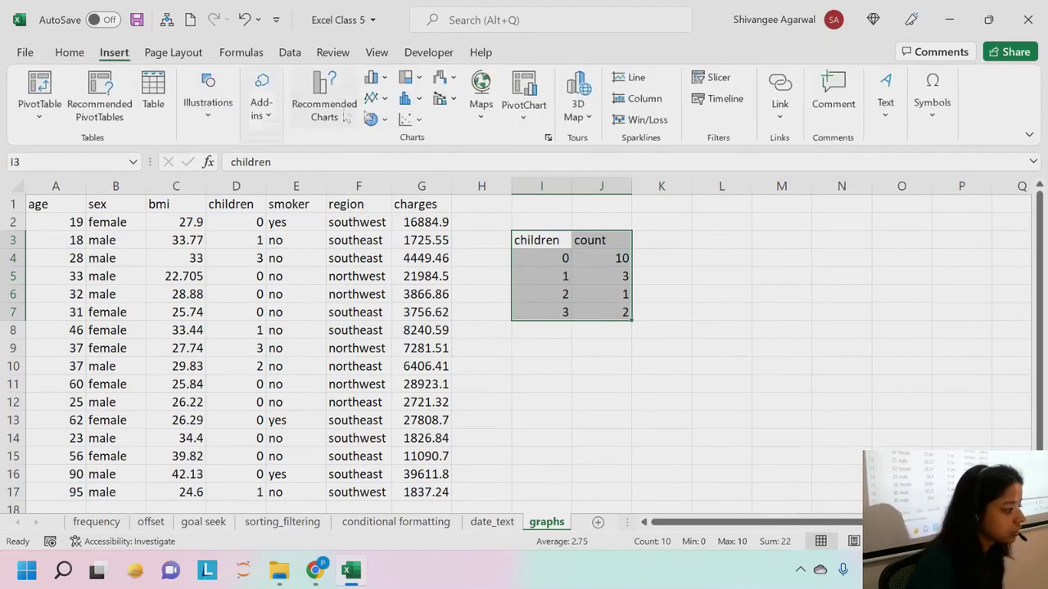
click(373, 120)
click(385, 176)
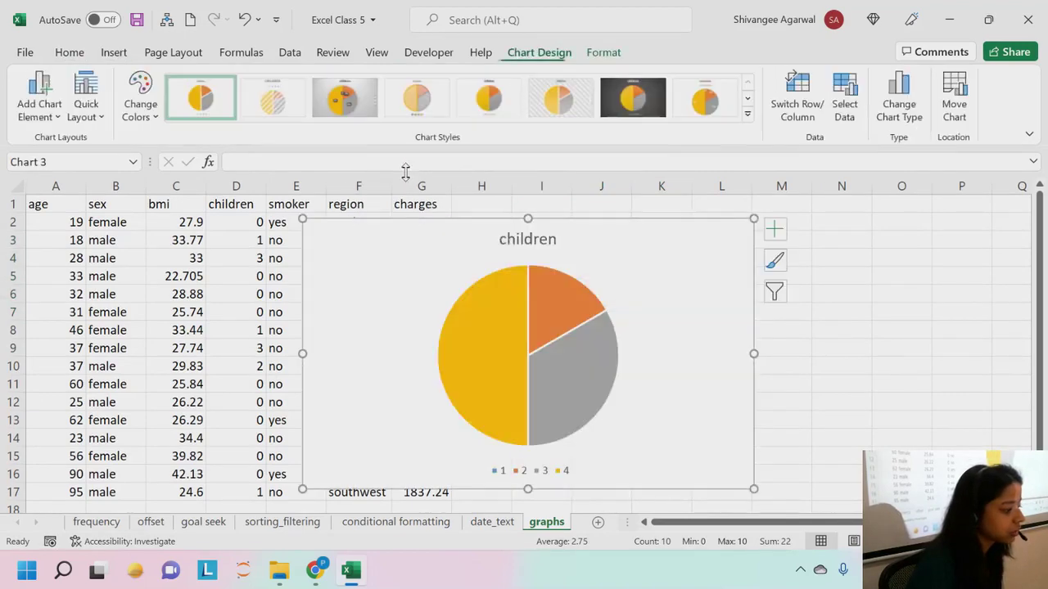
drag(615, 253, 426, 254)
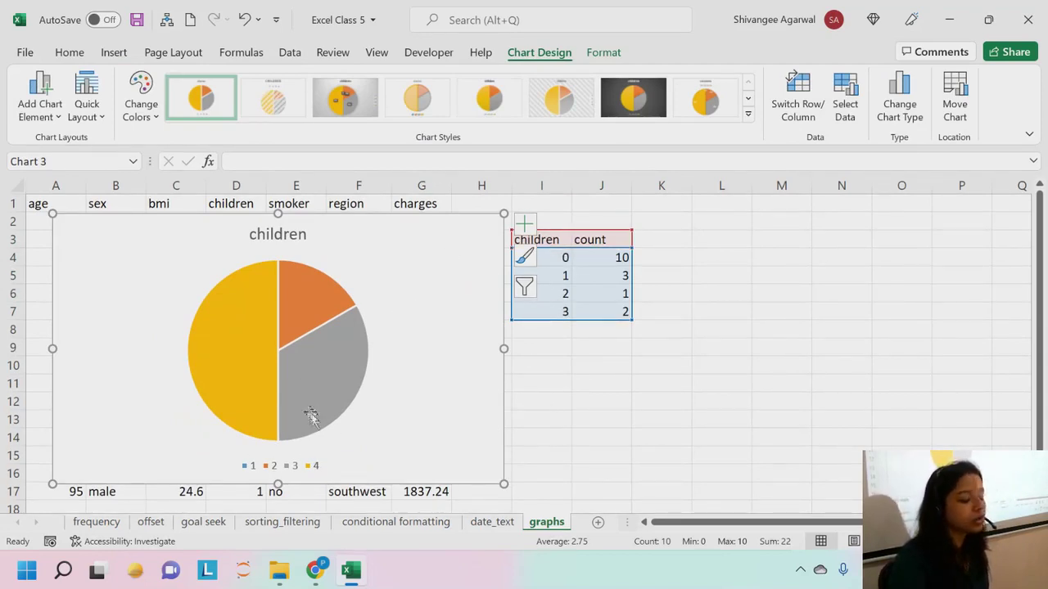
Step: In Select Data, remove the children series and use I4:I7 as the slice labels
right_click(445, 246)
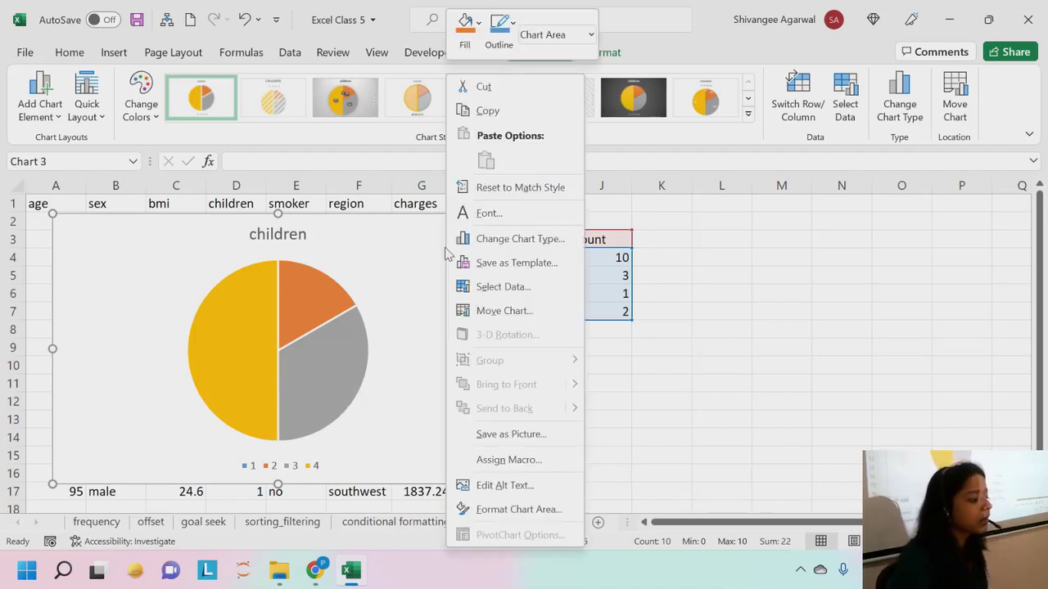
click(482, 288)
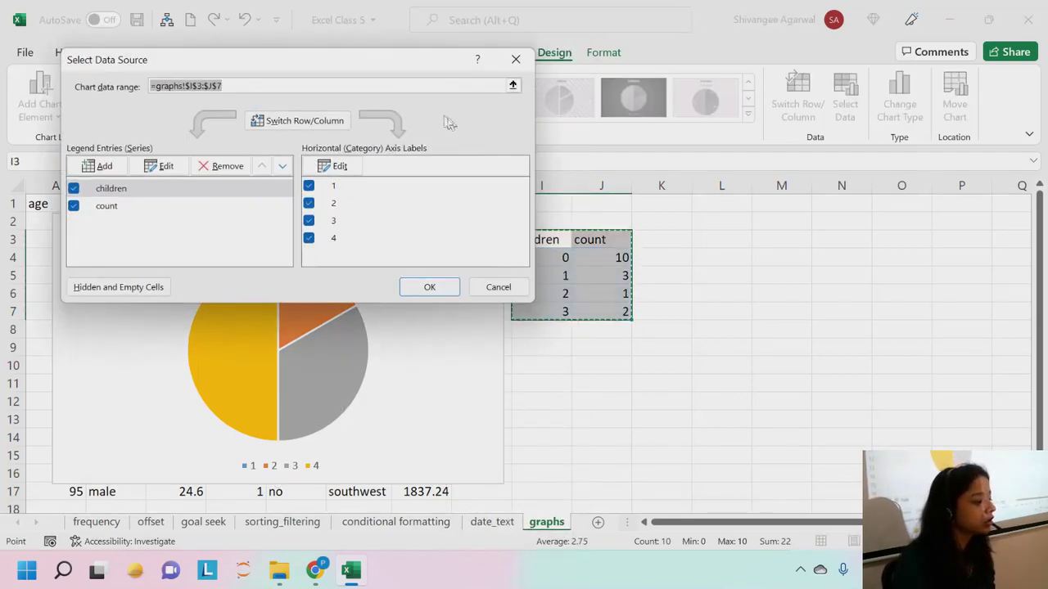
drag(361, 78, 924, 153)
click(687, 272)
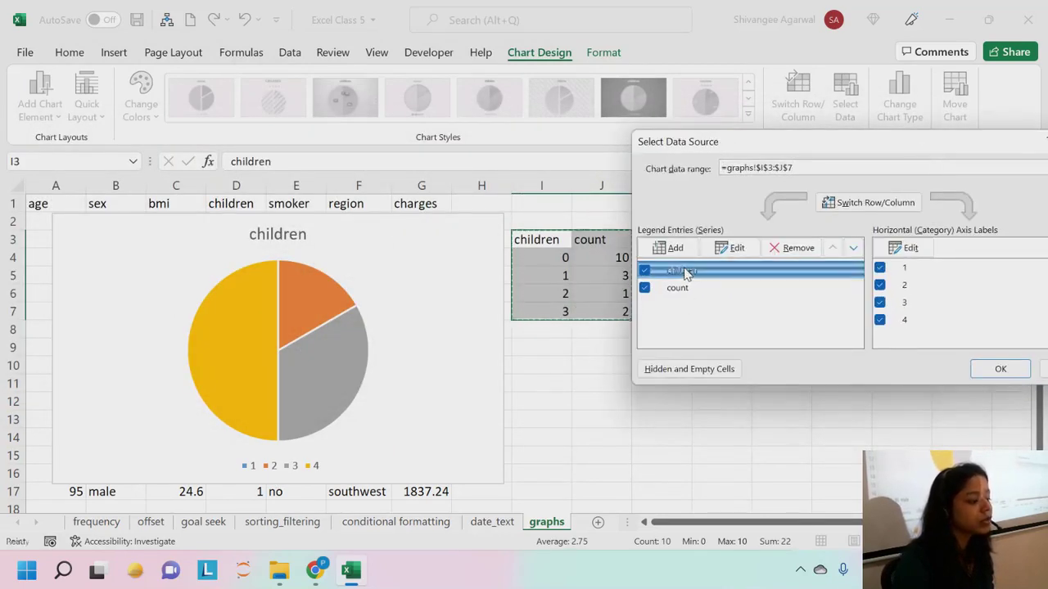
click(787, 248)
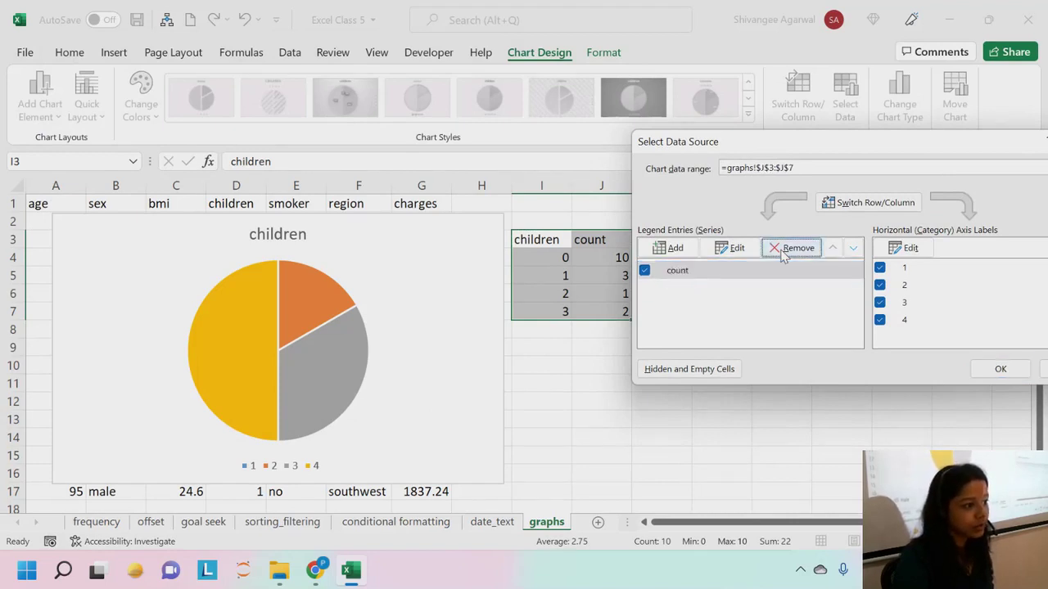
click(910, 248)
drag(550, 257, 548, 313)
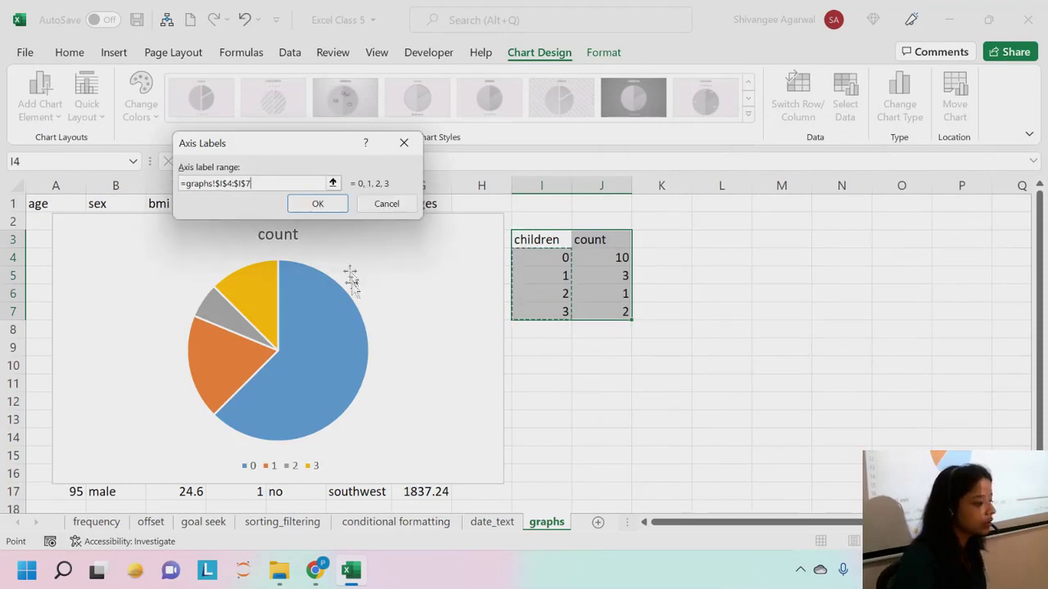
click(318, 204)
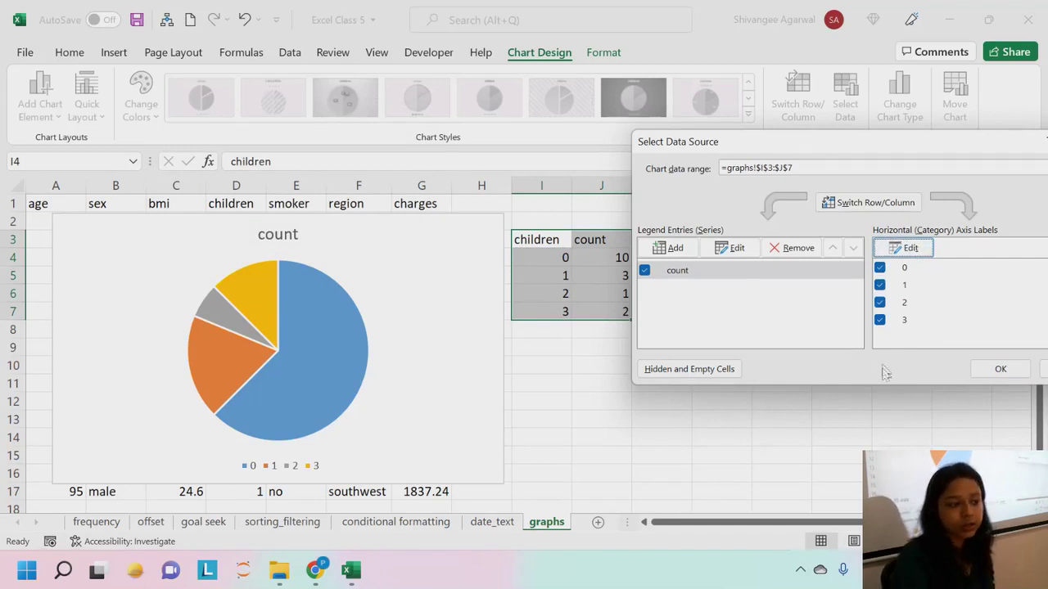
click(1000, 370)
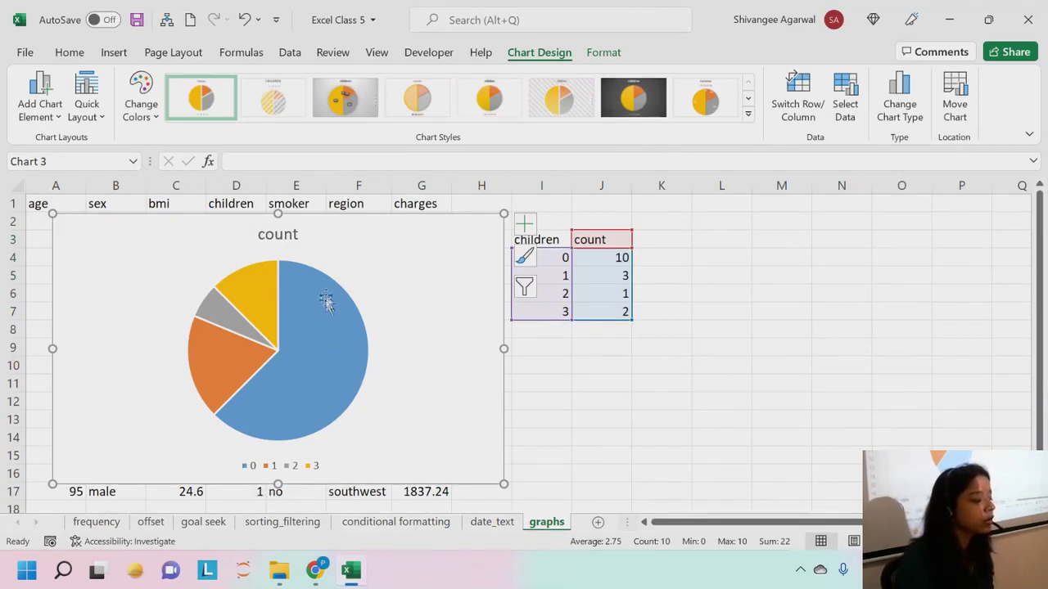
Step: Add centred data labels showing 10, 3, 1 and 2 on the pie slices
mouse_move(318, 278)
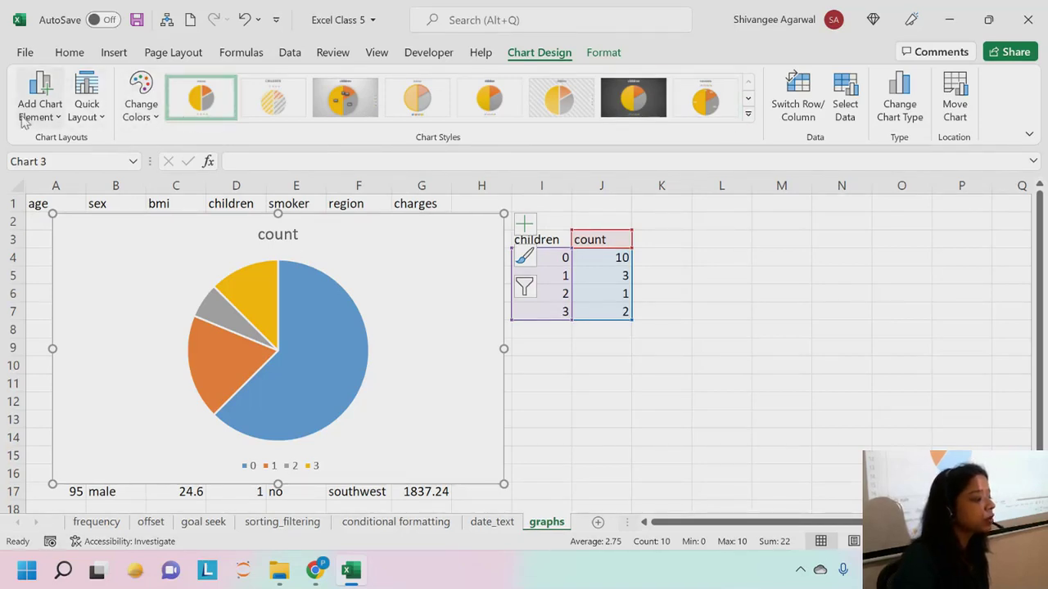
click(40, 98)
mouse_move(54, 168)
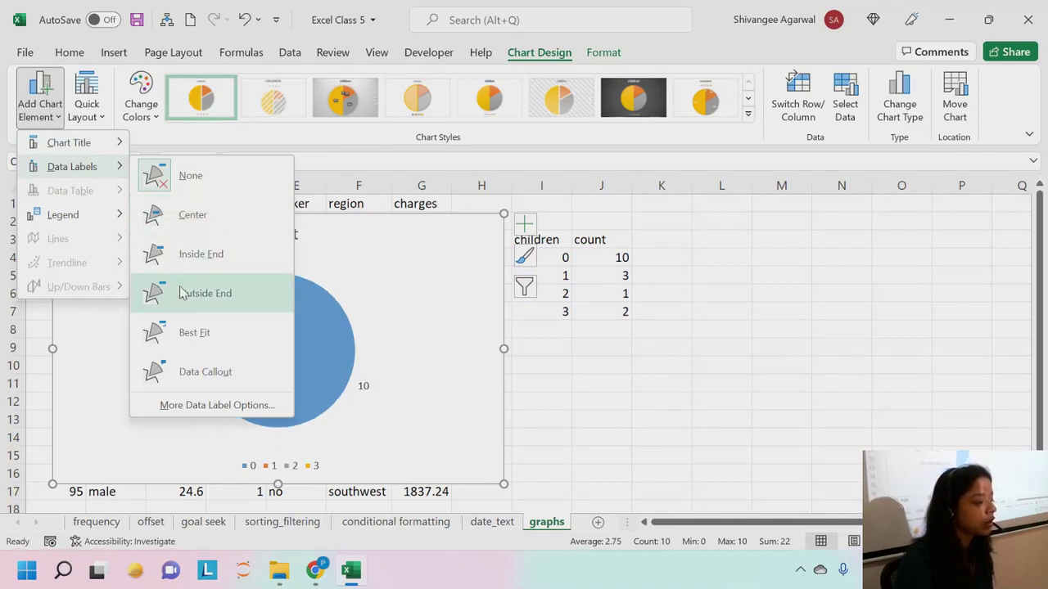
click(193, 215)
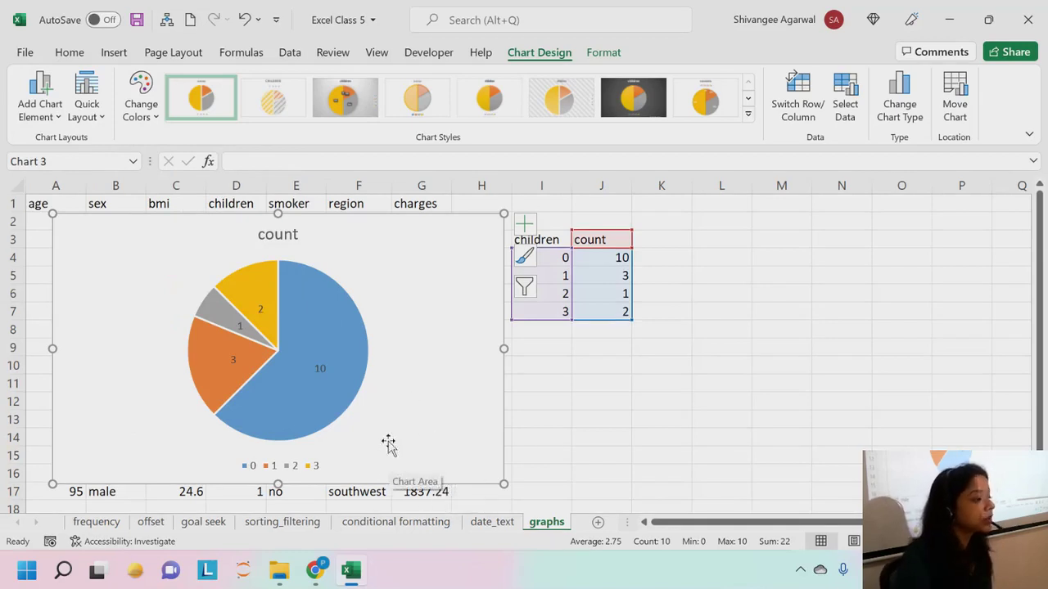
Step: Apply a shaded chart style with count and percentage labels to the pie chart and nudge it right
click(747, 119)
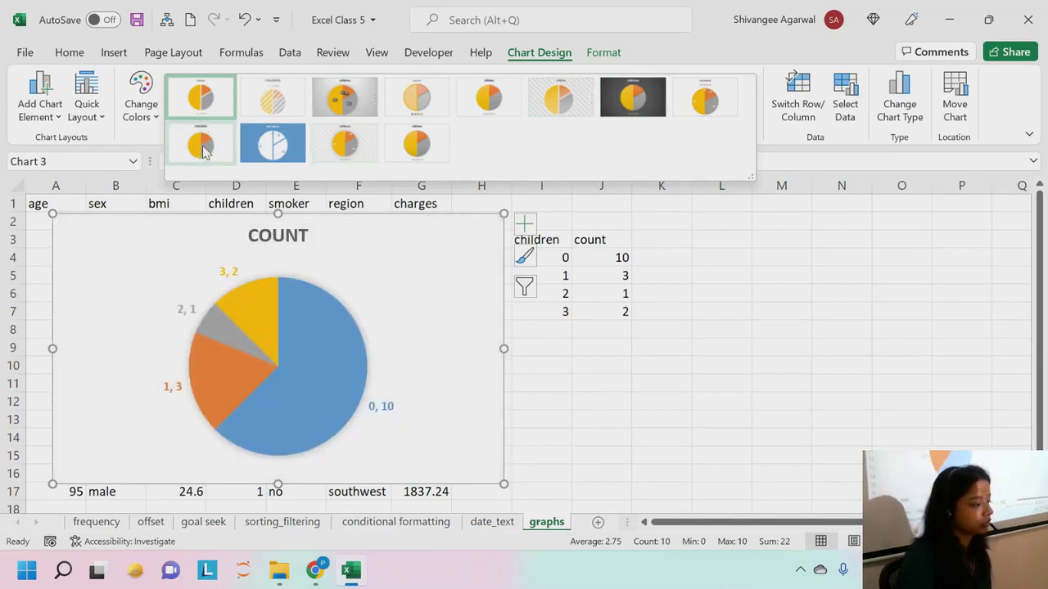
click(704, 100)
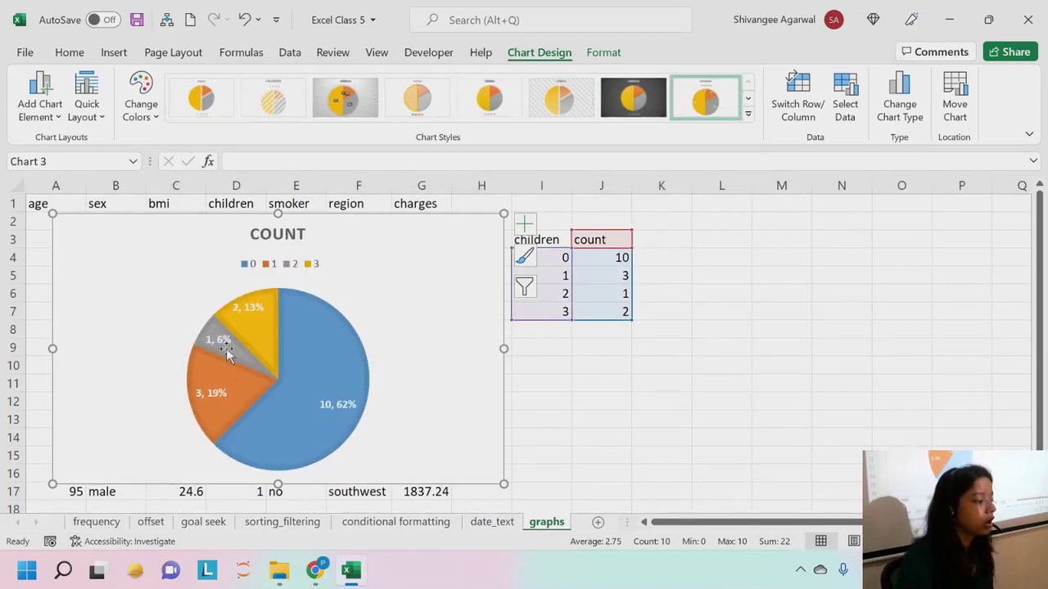
click(747, 113)
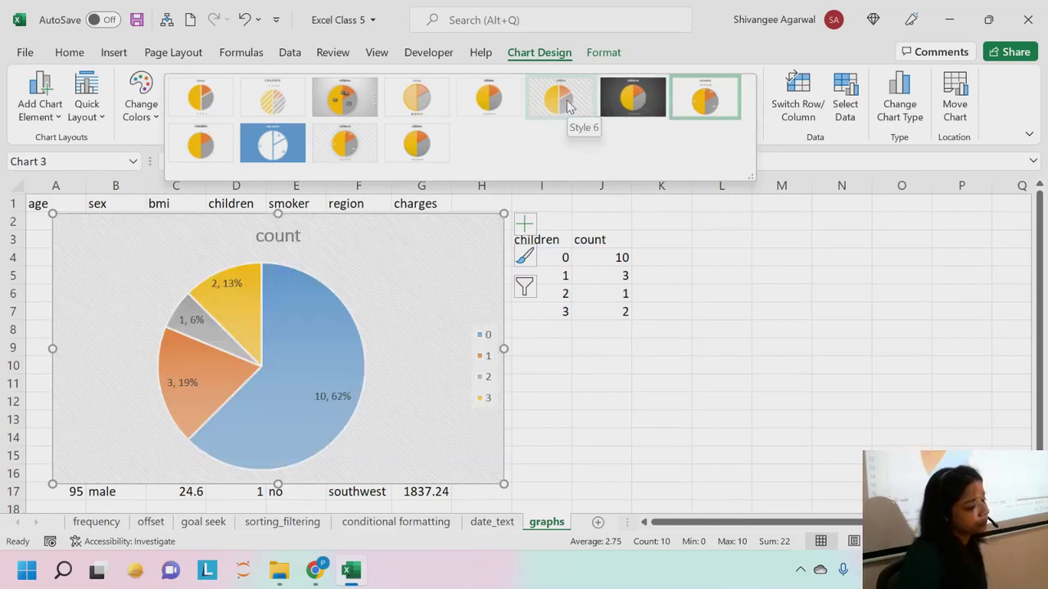
click(348, 100)
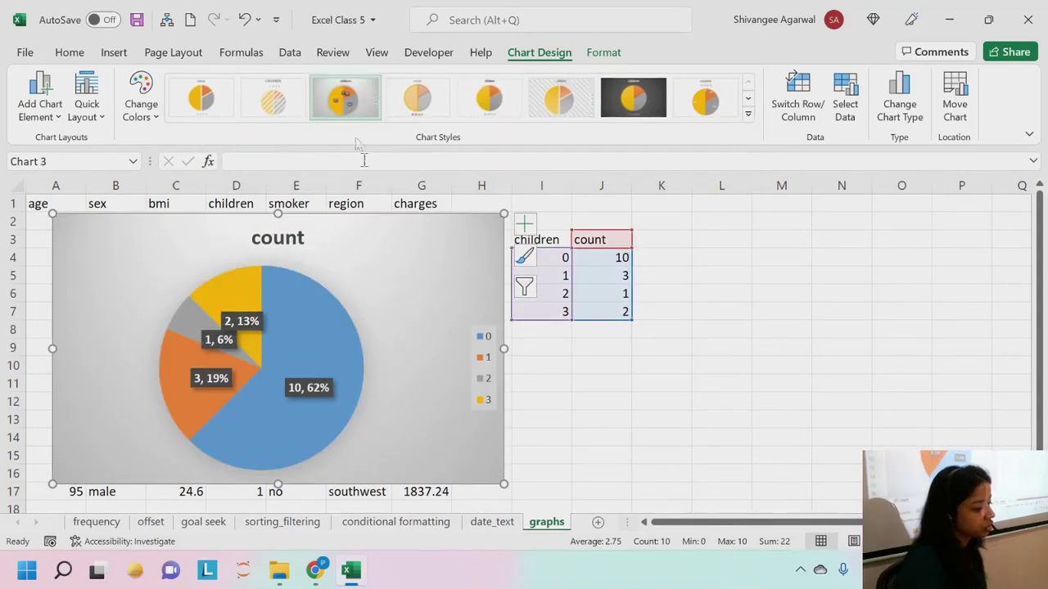
mouse_move(432, 262)
mouse_down()
mouse_move(778, 243)
mouse_move(775, 264)
mouse_move(491, 264)
mouse_move(440, 252)
mouse_up()
click(308, 228)
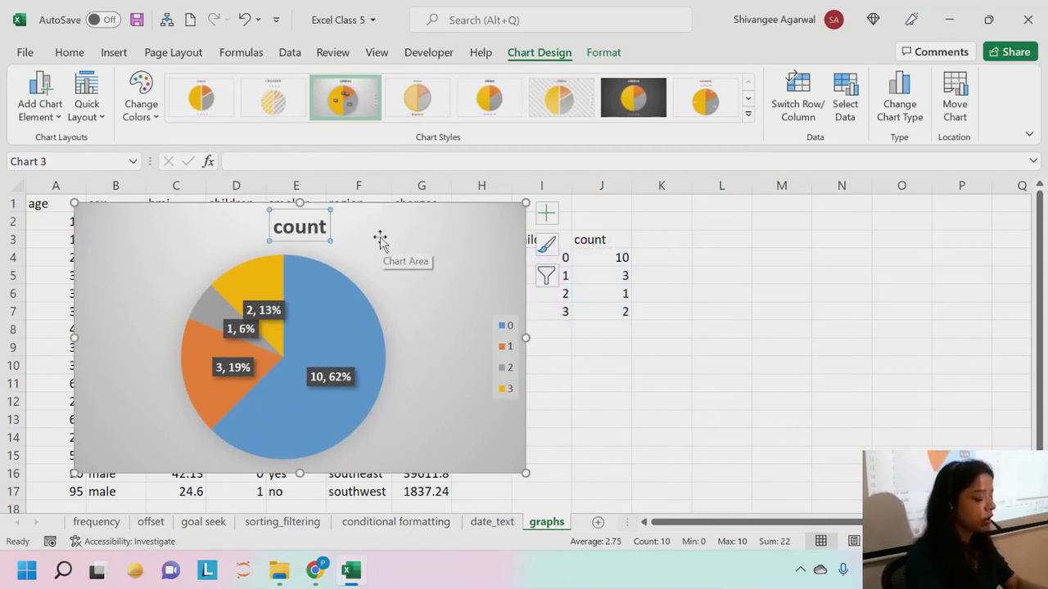
Step: Replace the 'count' title with 'Number of policyholders with given number of children' and enlarge the chart slightly
text(Pol)
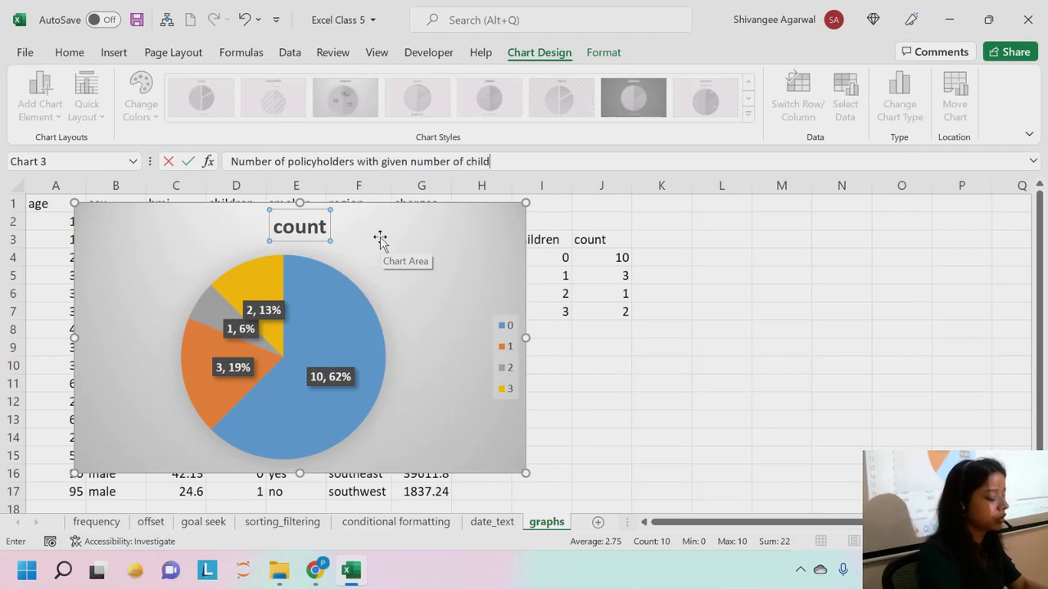
text(n)
key(Return)
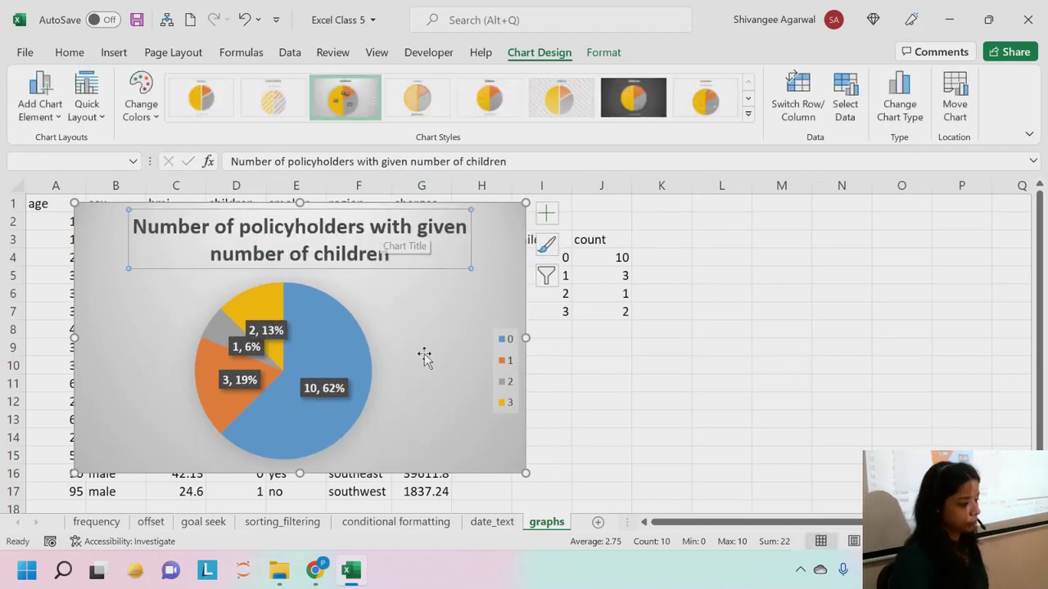
click(421, 358)
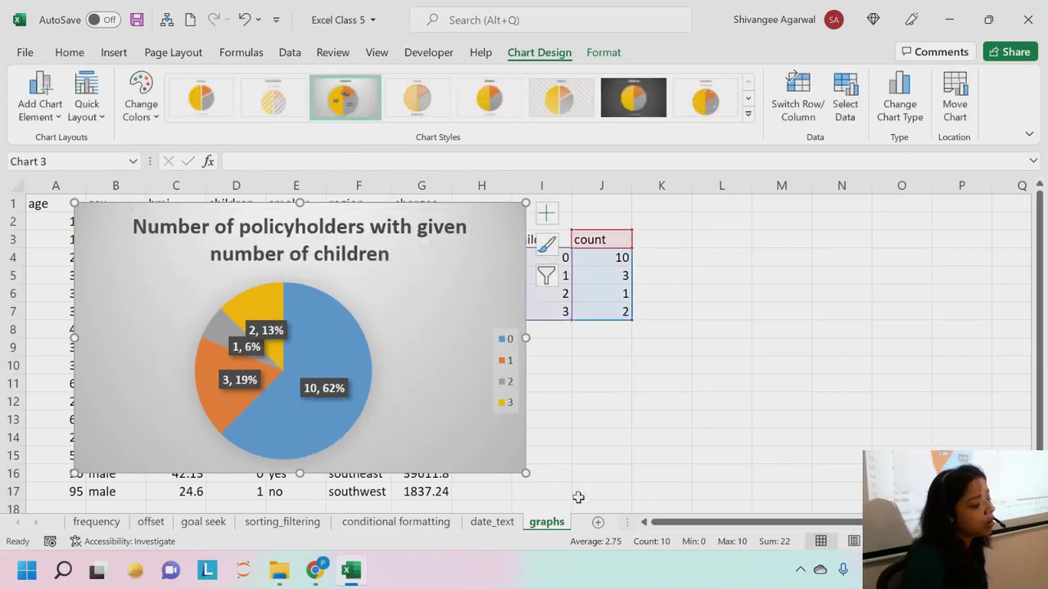
drag(522, 473, 569, 482)
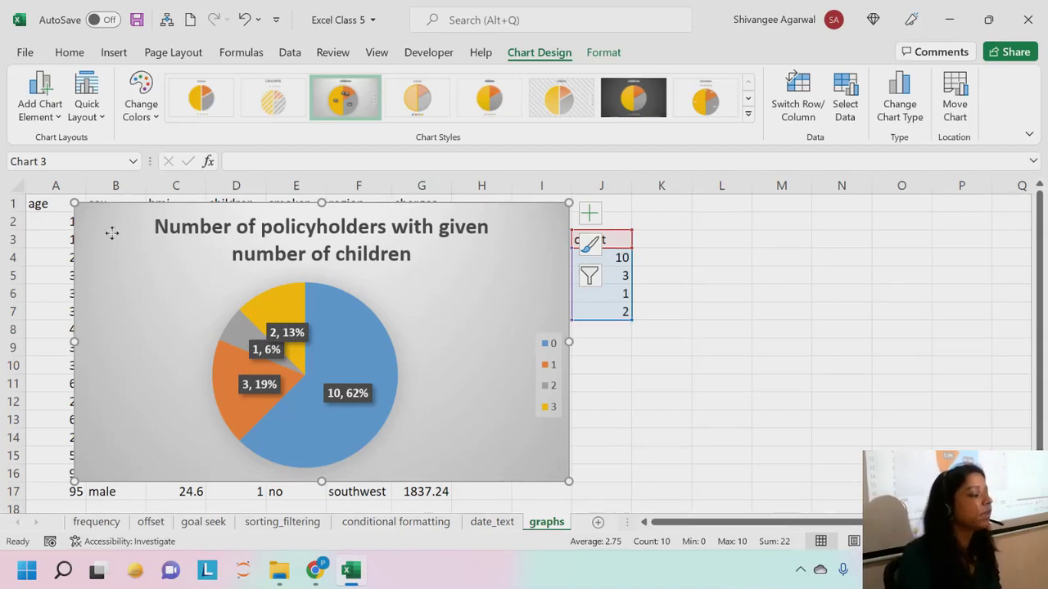
Step: Shrink the pie chart and apply Quick Layout 6 with percentage labels outside the slices
drag(109, 231, 352, 220)
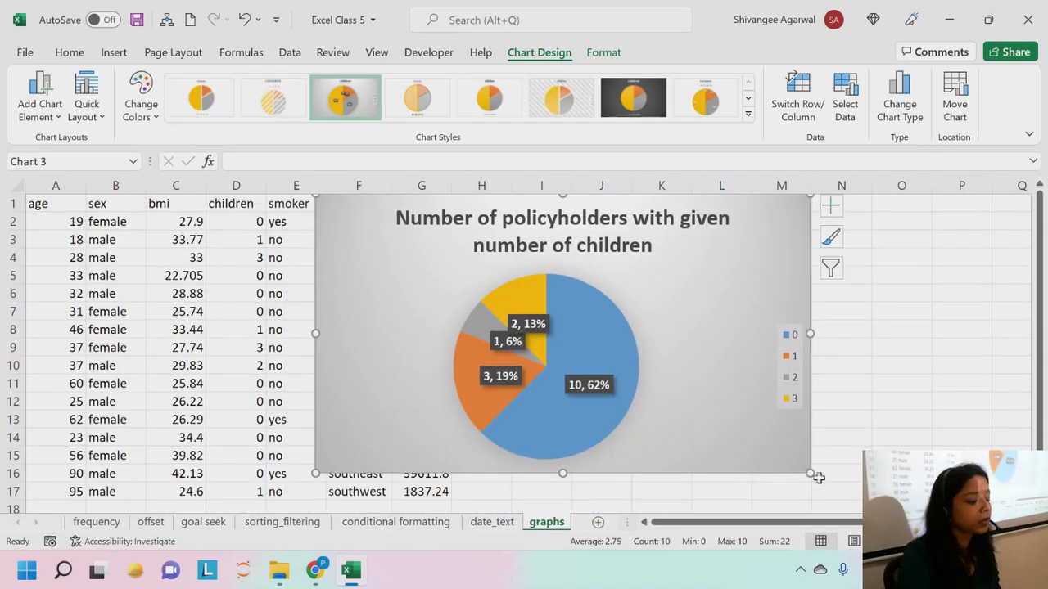
drag(812, 473, 734, 410)
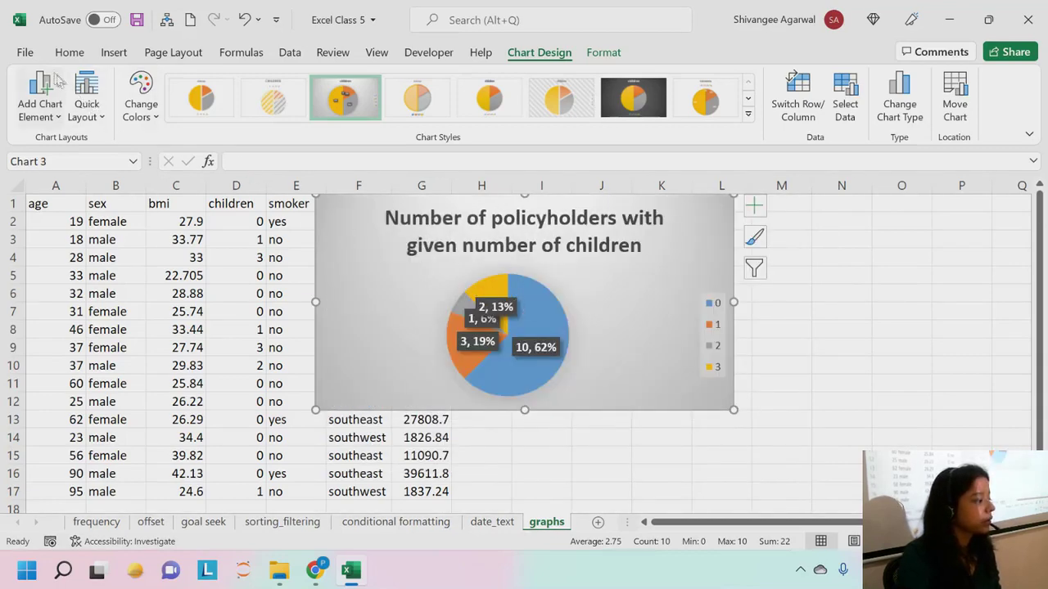
click(86, 97)
click(45, 108)
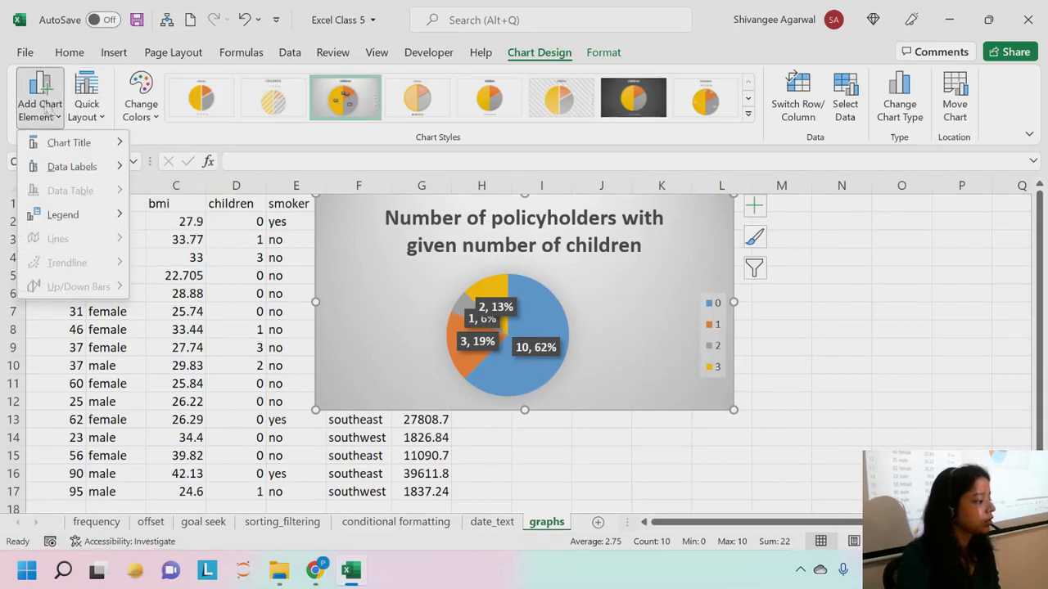
click(87, 96)
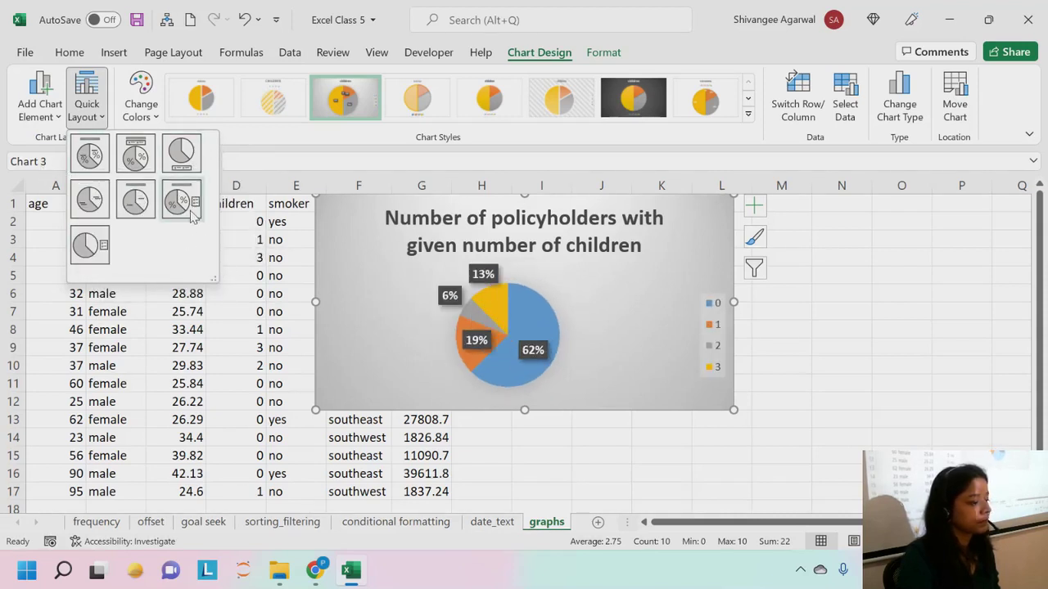
click(181, 202)
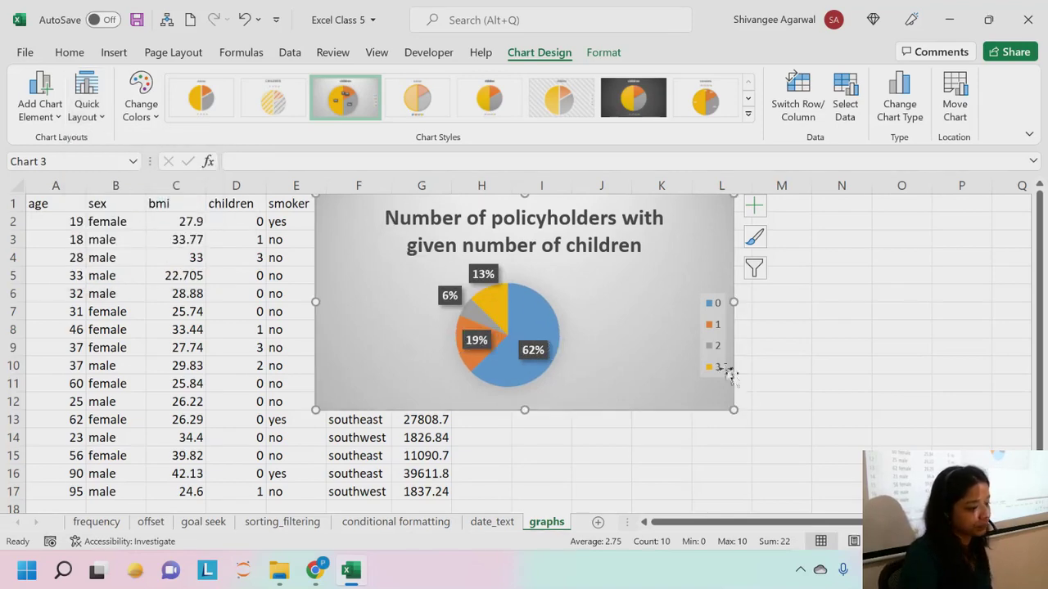
Step: Narrow the pie chart and place it in columns L–Q beside the children/count table
drag(732, 302, 709, 302)
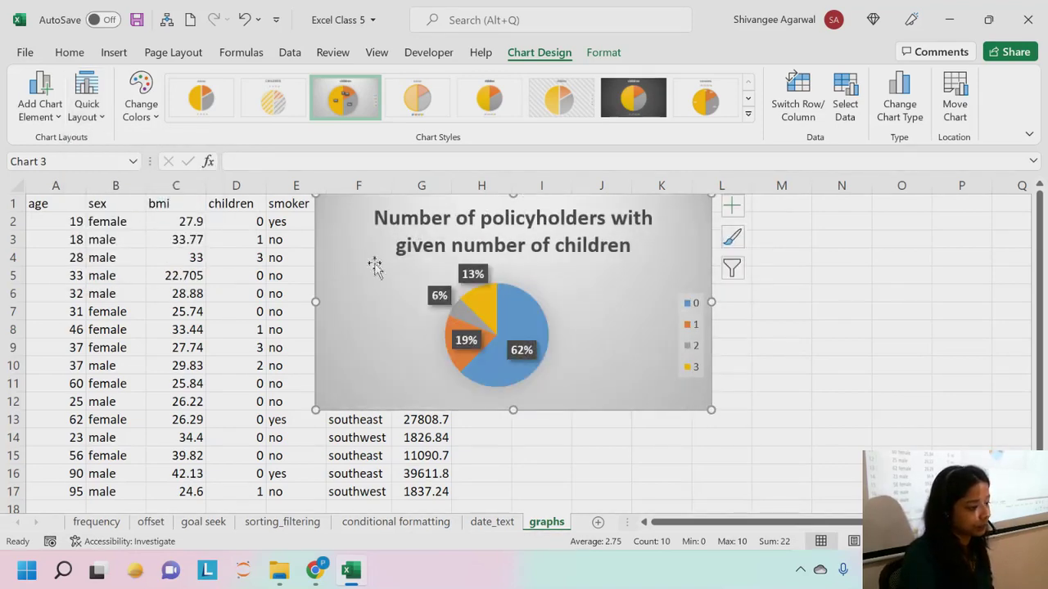
drag(346, 226, 709, 232)
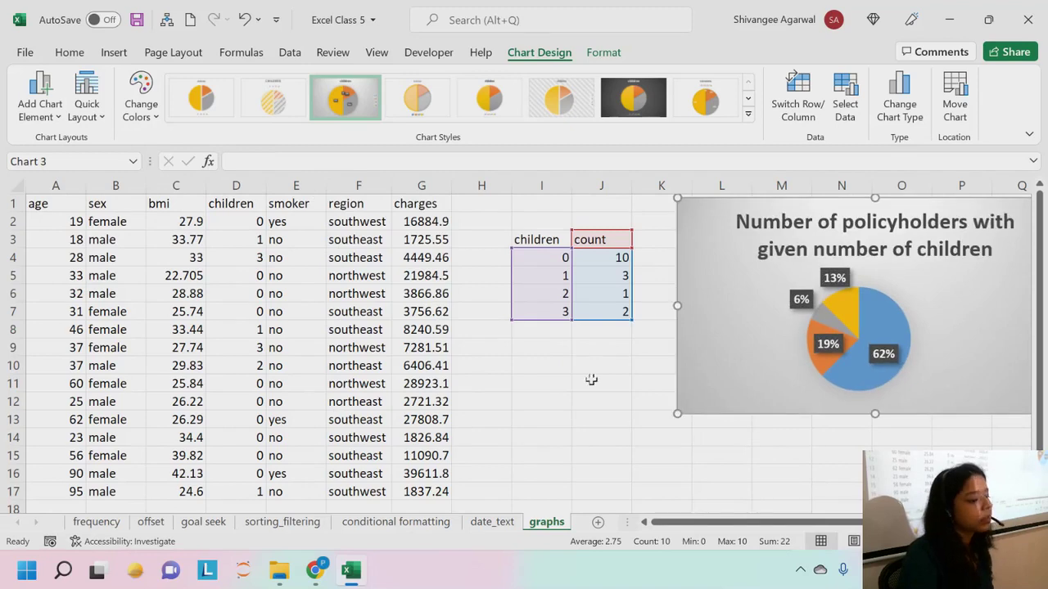
click(585, 388)
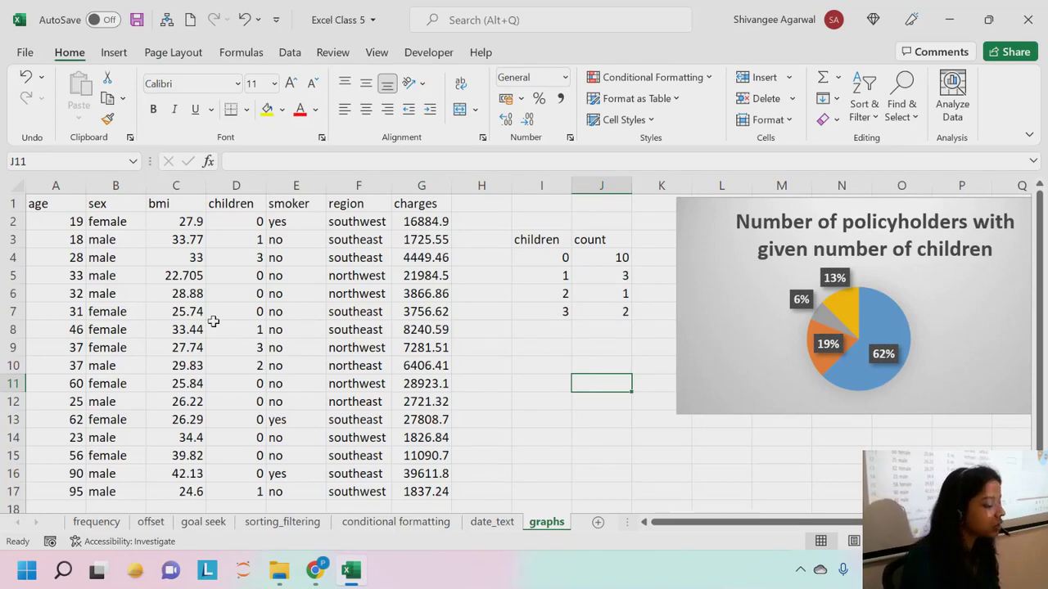
click(279, 571)
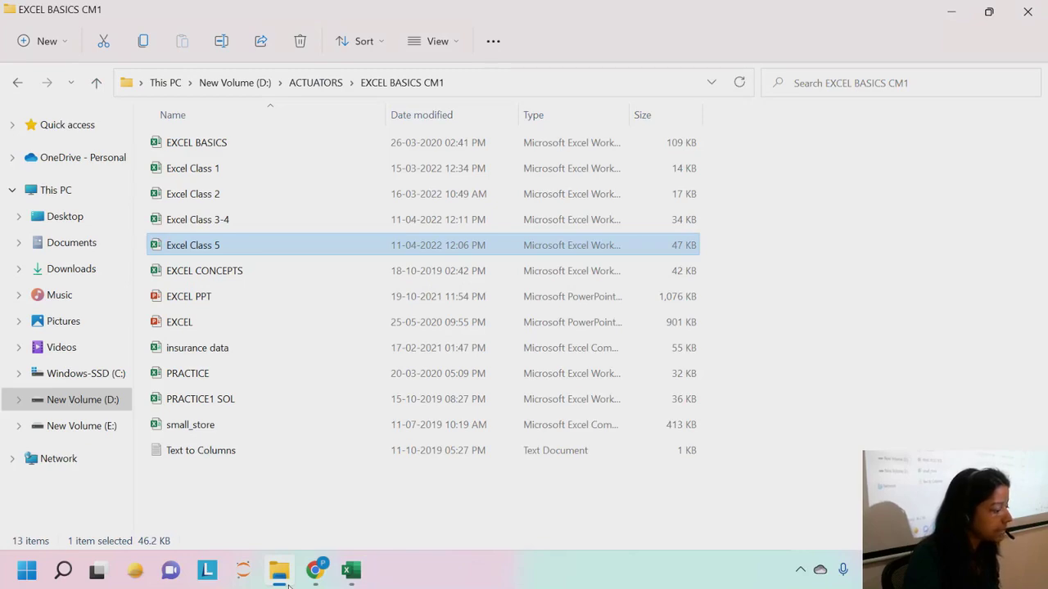
click(280, 571)
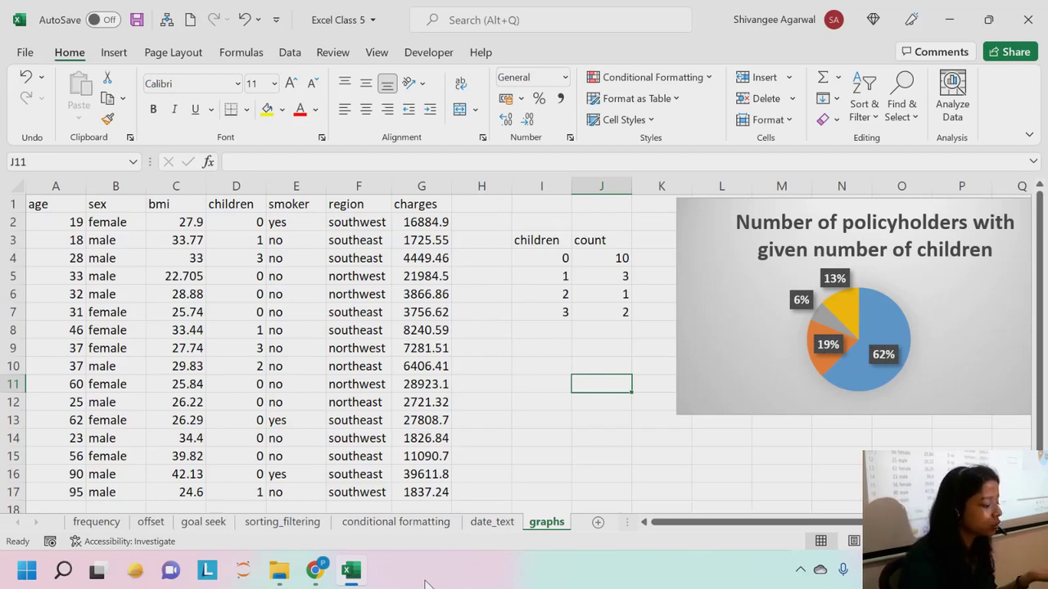
Step: In a new Chrome tab, search 'yahoo finance' and open finance.yahoo.com
click(315, 571)
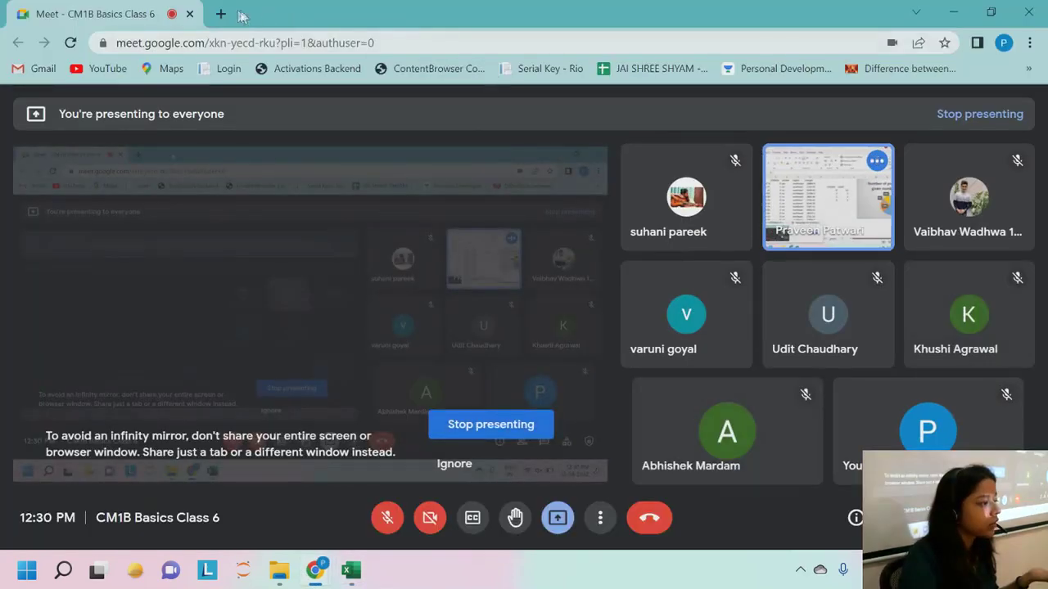
click(222, 14)
text(yah)
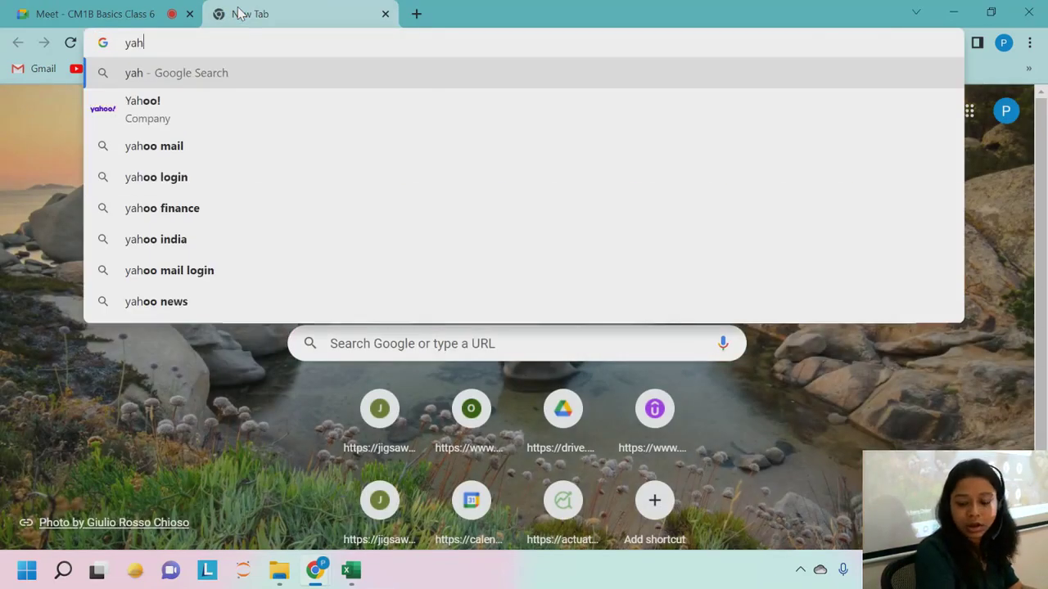
text(oo)
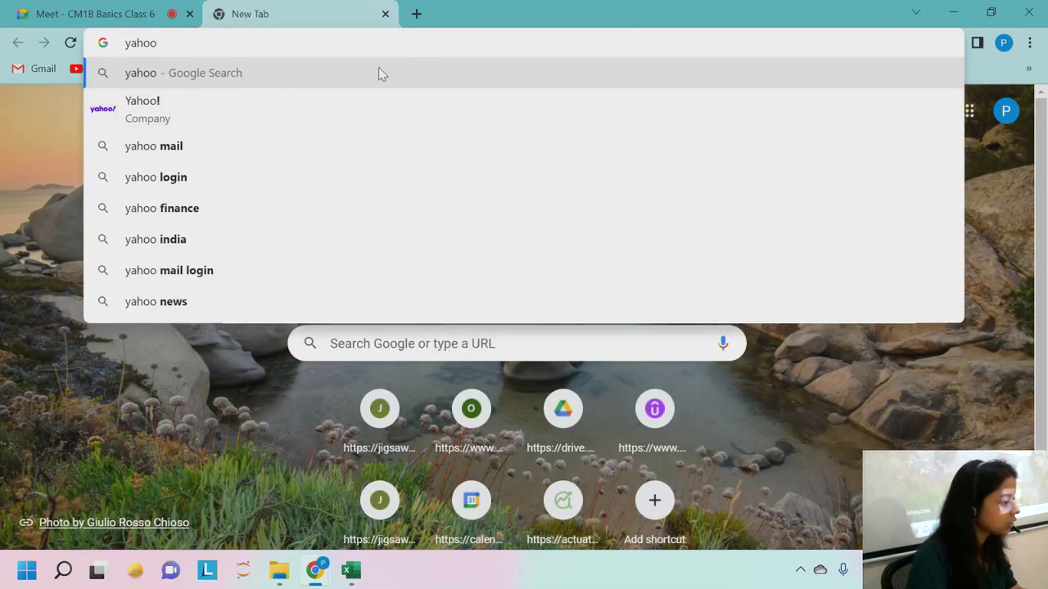
text( finance)
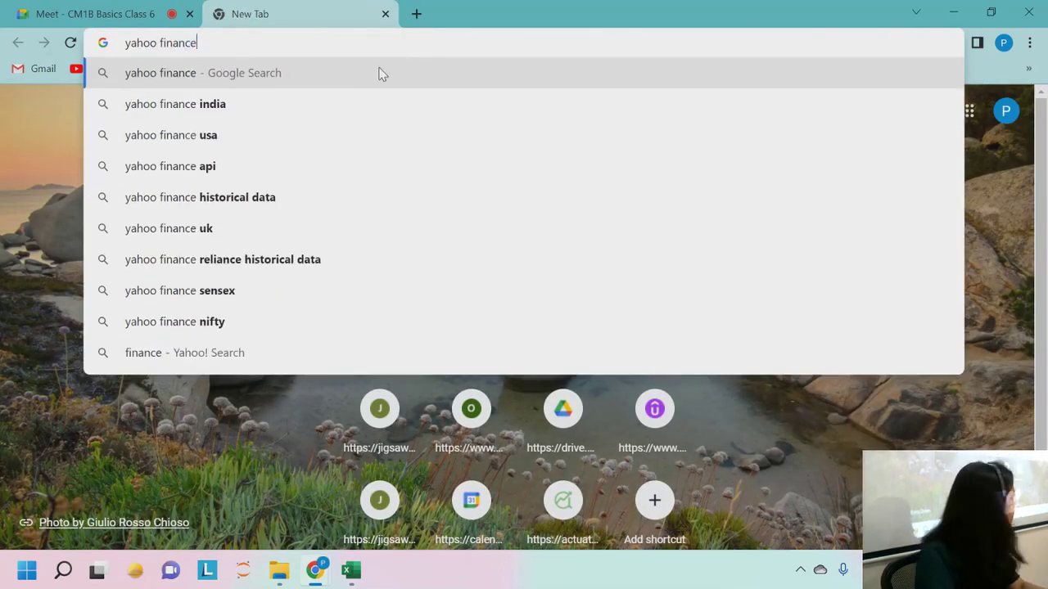
key(Return)
click(393, 291)
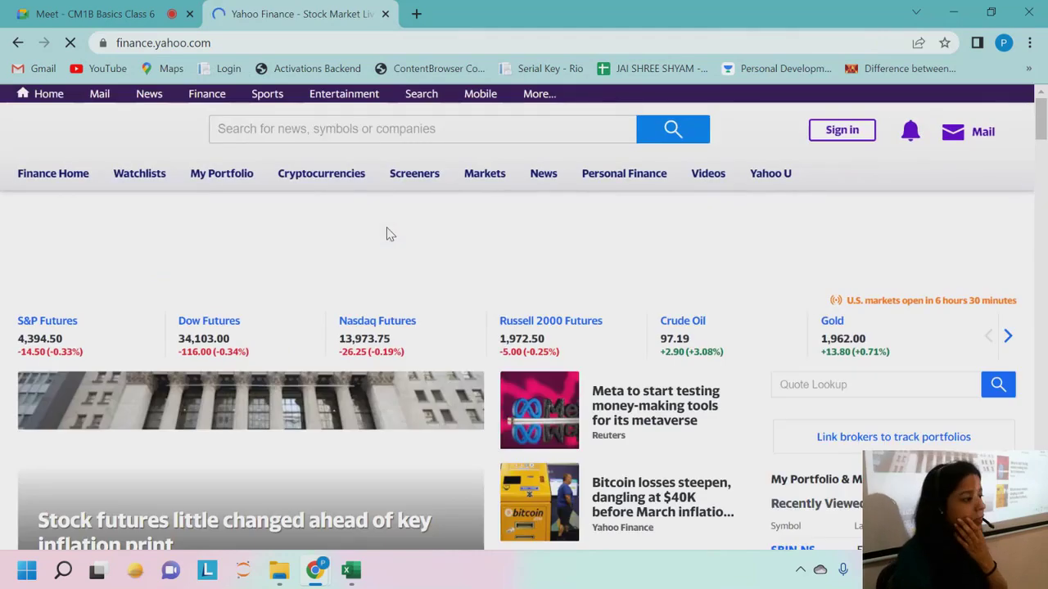
Step: Search 'sbi' on Yahoo Finance and open the SBIN.NS quote summary page
click(299, 129)
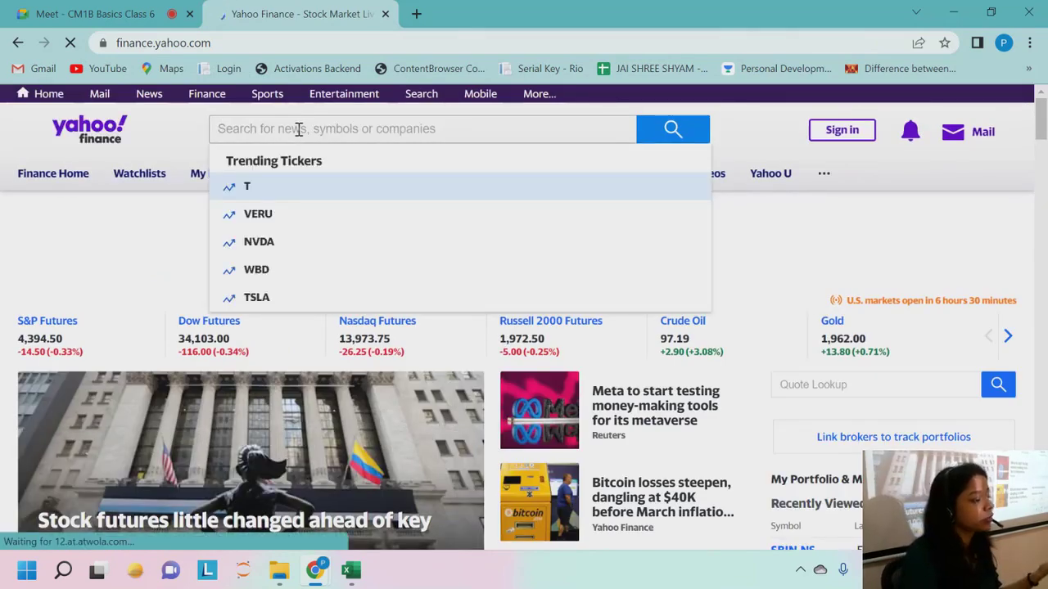
text(sb)
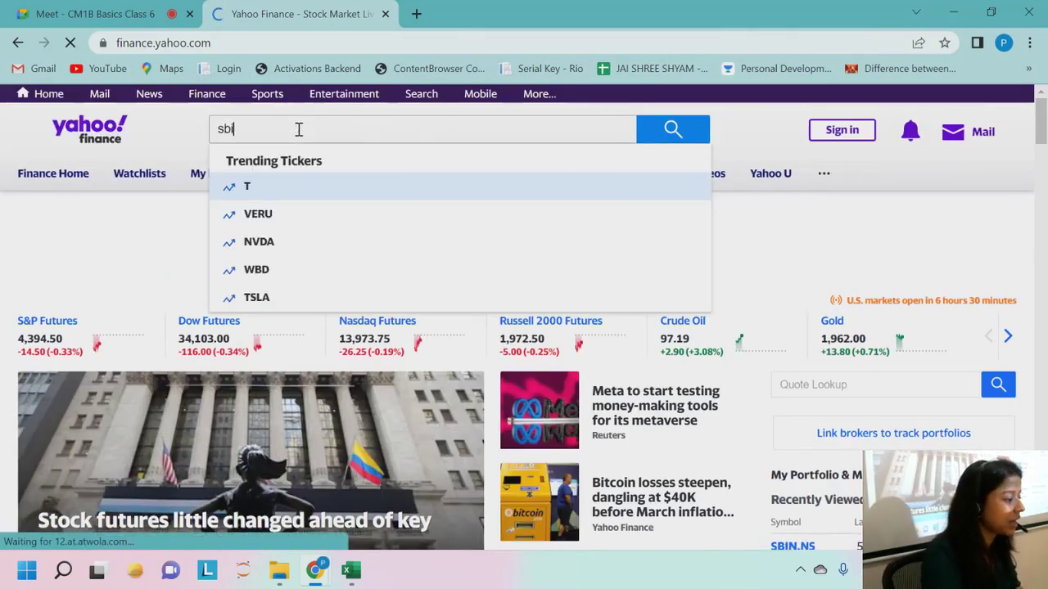
text(i)
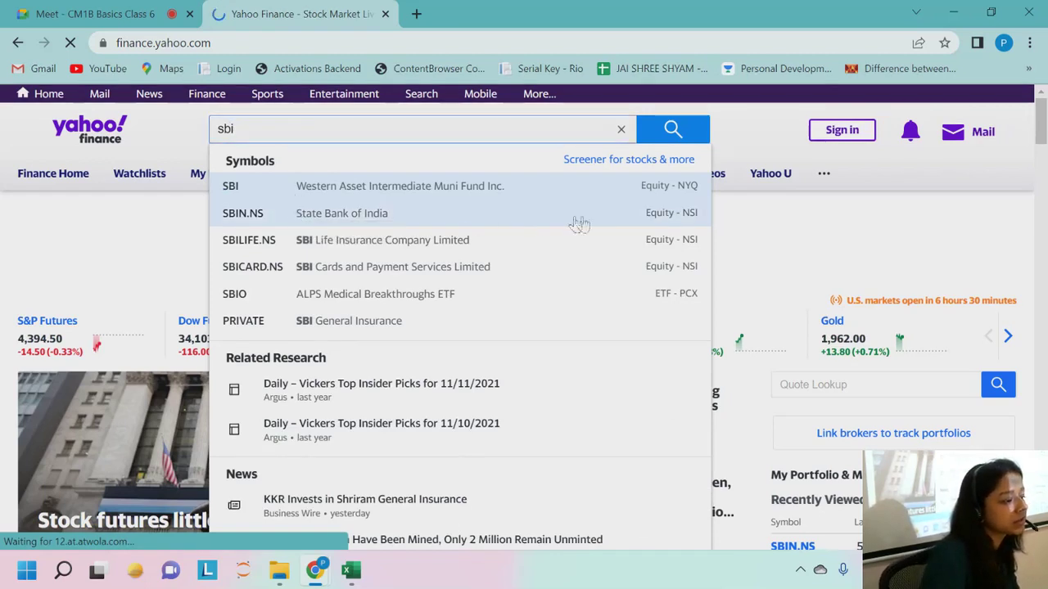
click(309, 215)
scroll(454, 212, down, 4)
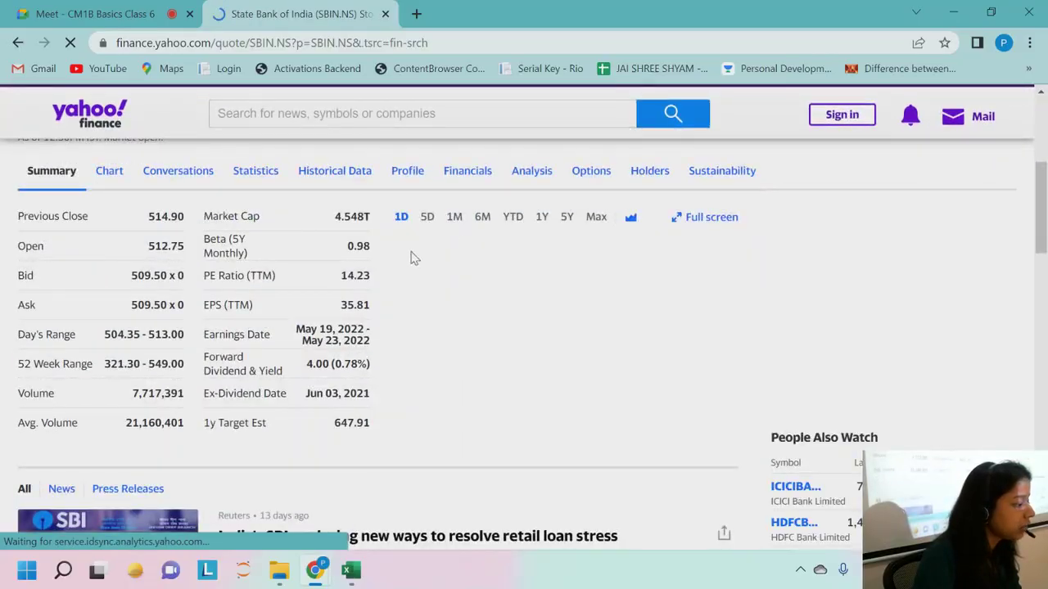
scroll(411, 257, down, 7)
scroll(412, 257, down, 3)
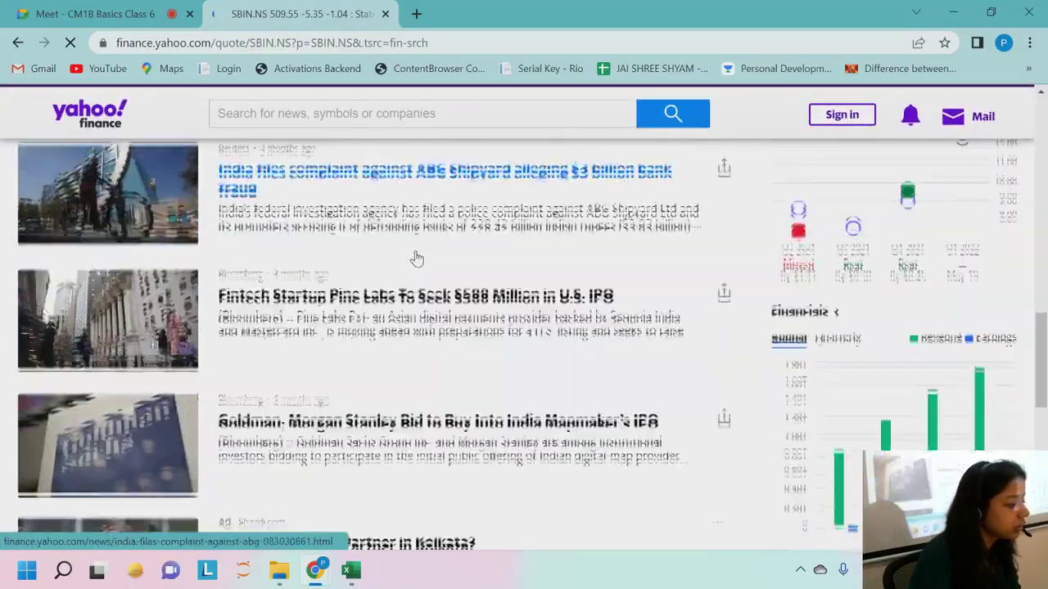
scroll(413, 257, down, 2)
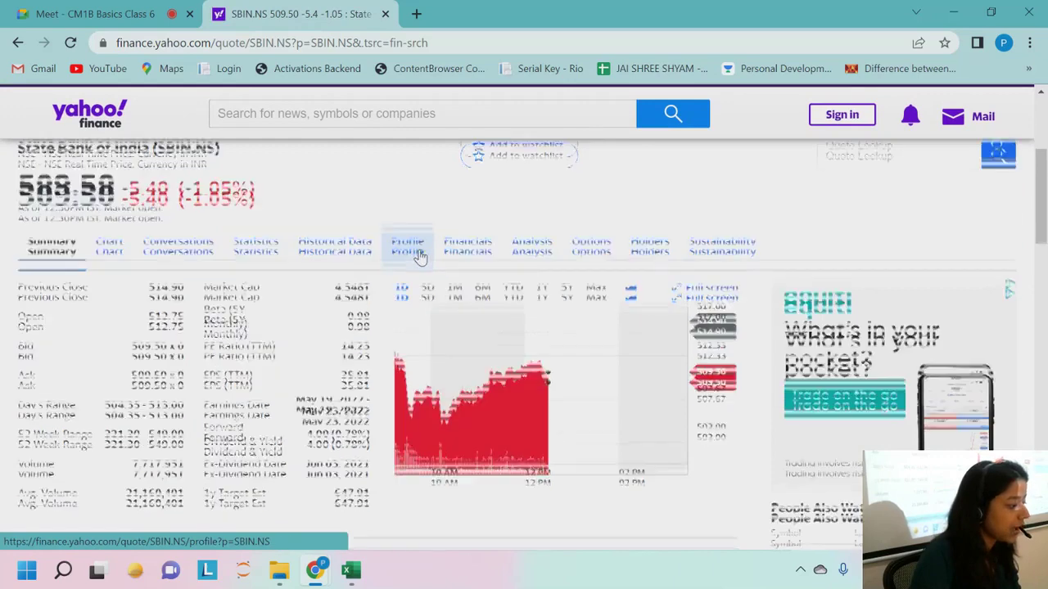
scroll(316, 257, down, 1)
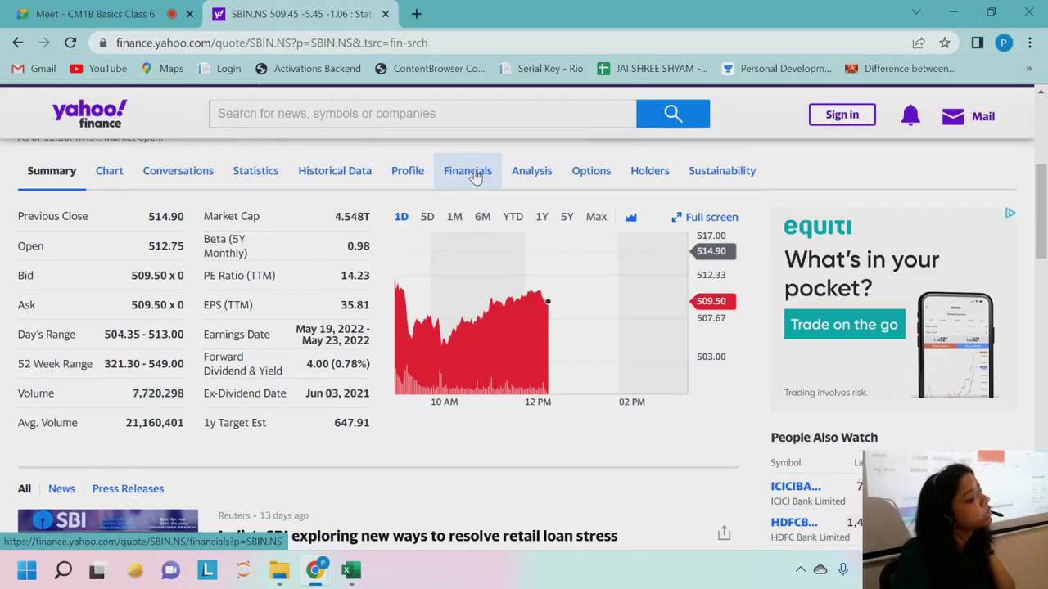
Step: Open SBIN.NS historical daily prices (Apr 12, 2021 – Apr 12, 2022) and scroll through them
click(475, 177)
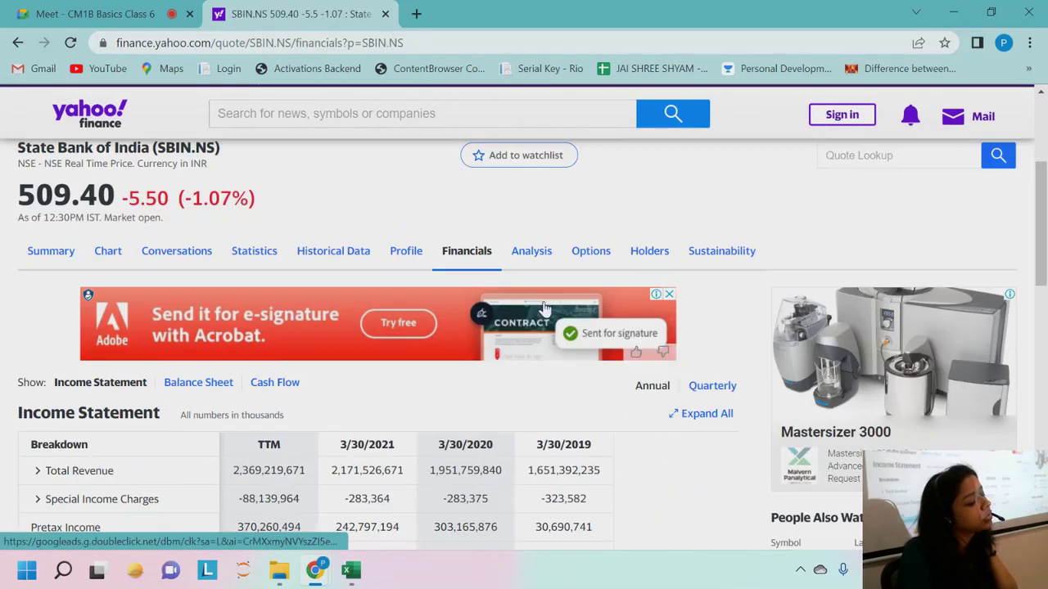
click(94, 259)
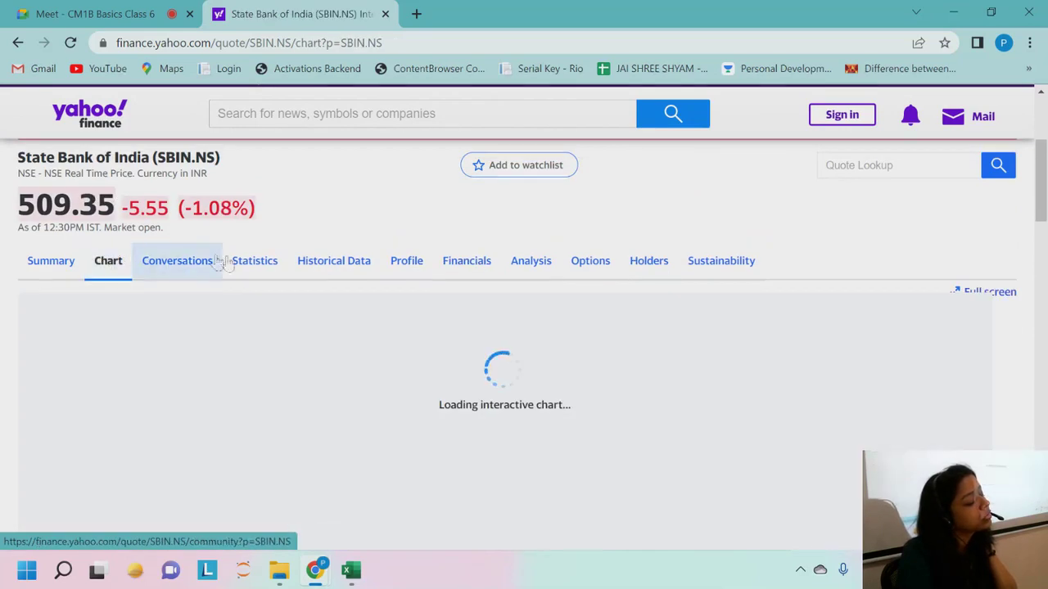
click(313, 269)
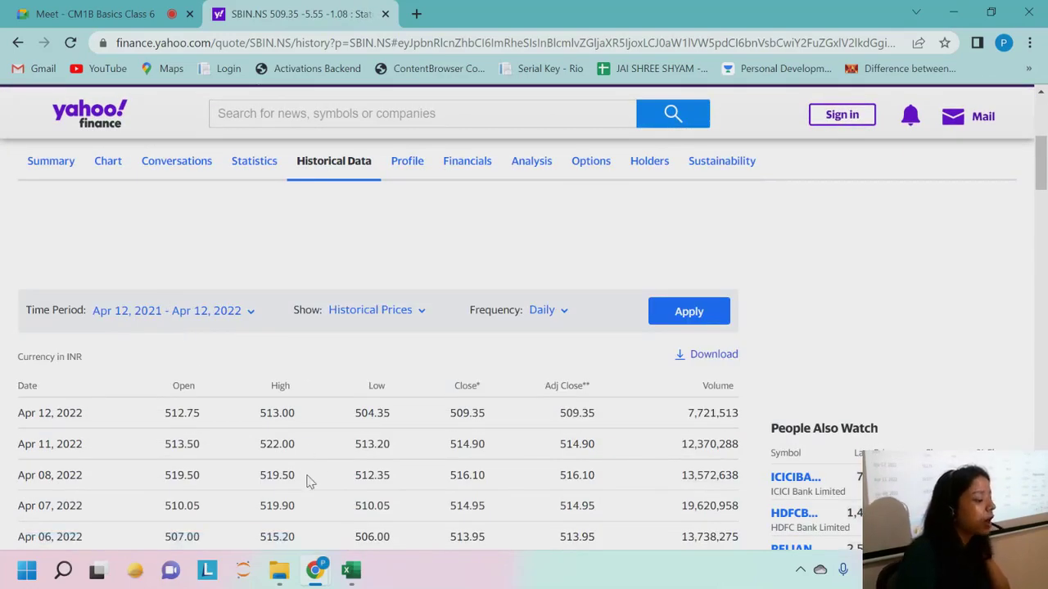
scroll(309, 481, down, 3)
scroll(573, 229, down, 1)
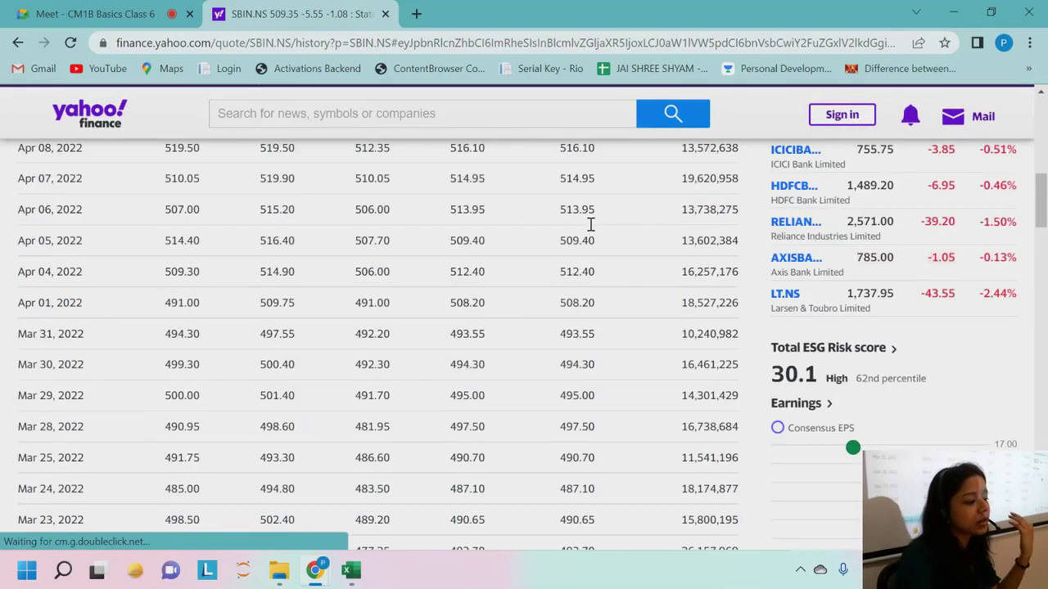
scroll(590, 223, up, 4)
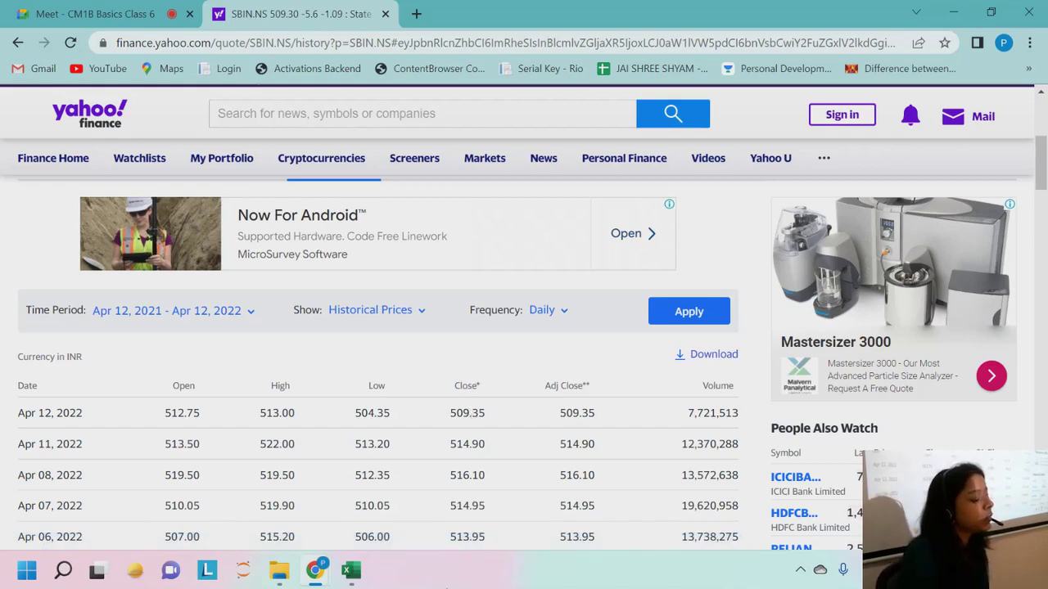
Step: Select the charges column G1:G17 and open the Line chart options on the Insert tab
click(350, 570)
drag(439, 204, 430, 492)
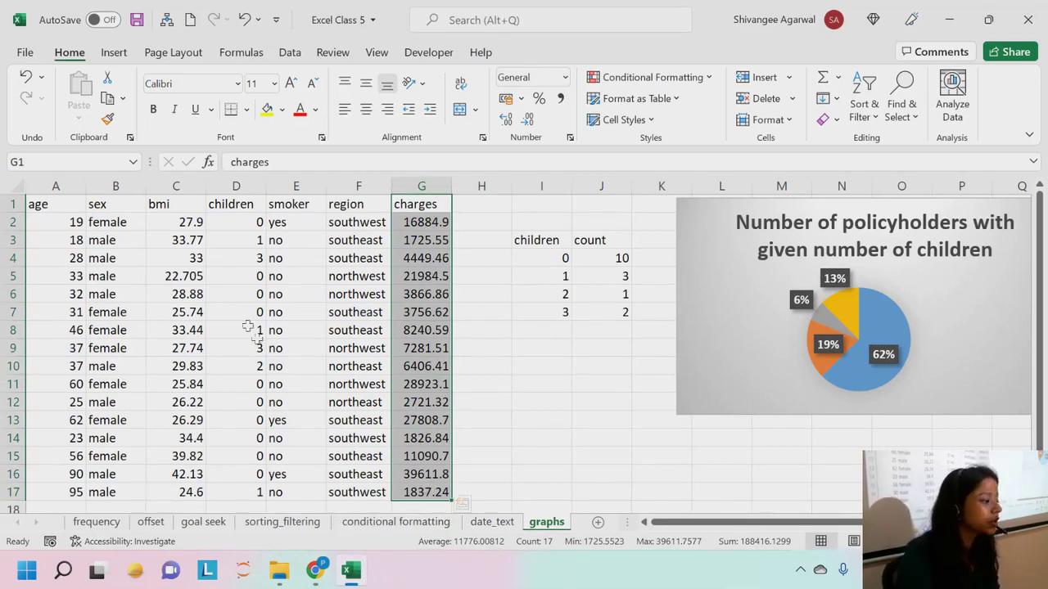
click(120, 54)
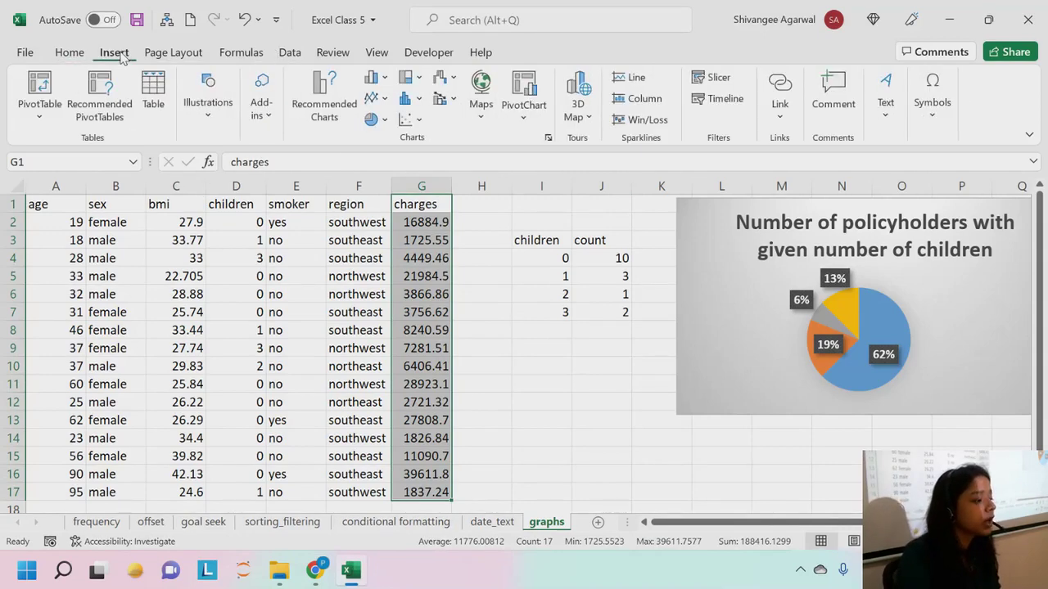
click(373, 98)
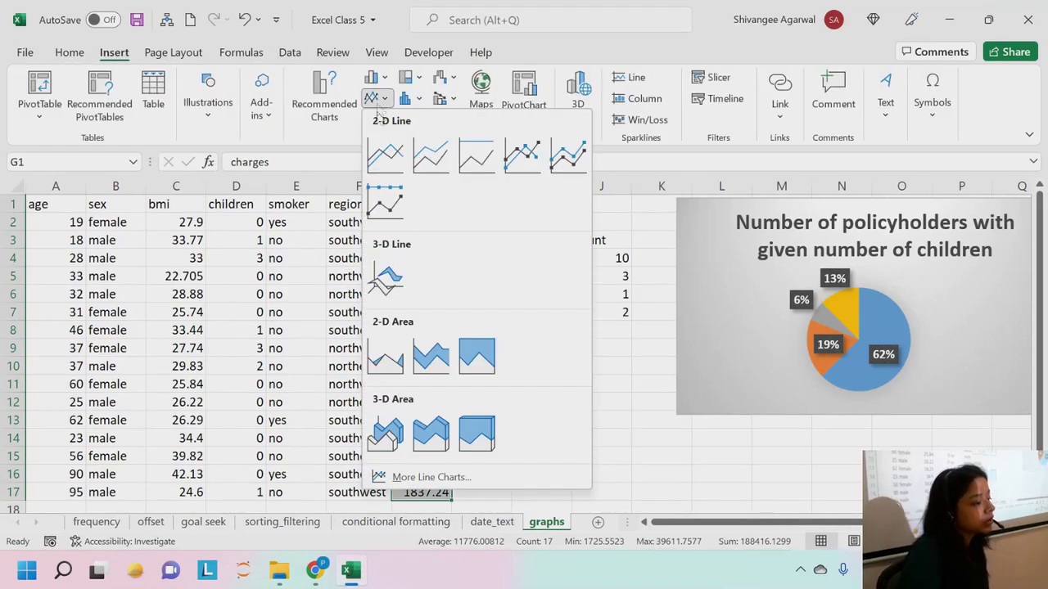
Step: Insert a 2-D line chart of charges and position it left of the pie chart
click(386, 152)
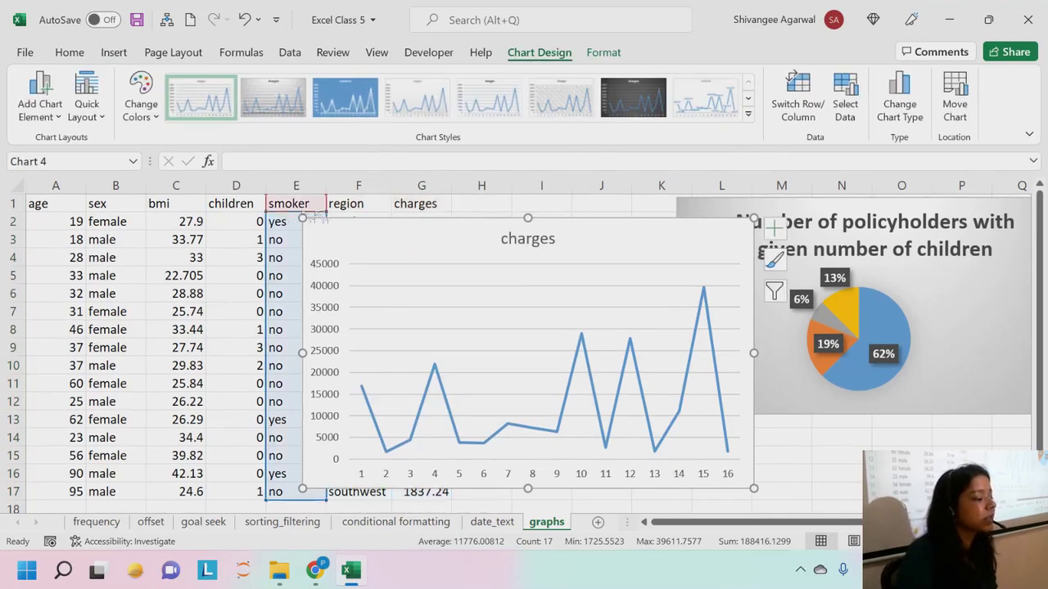
key(ctrl+z)
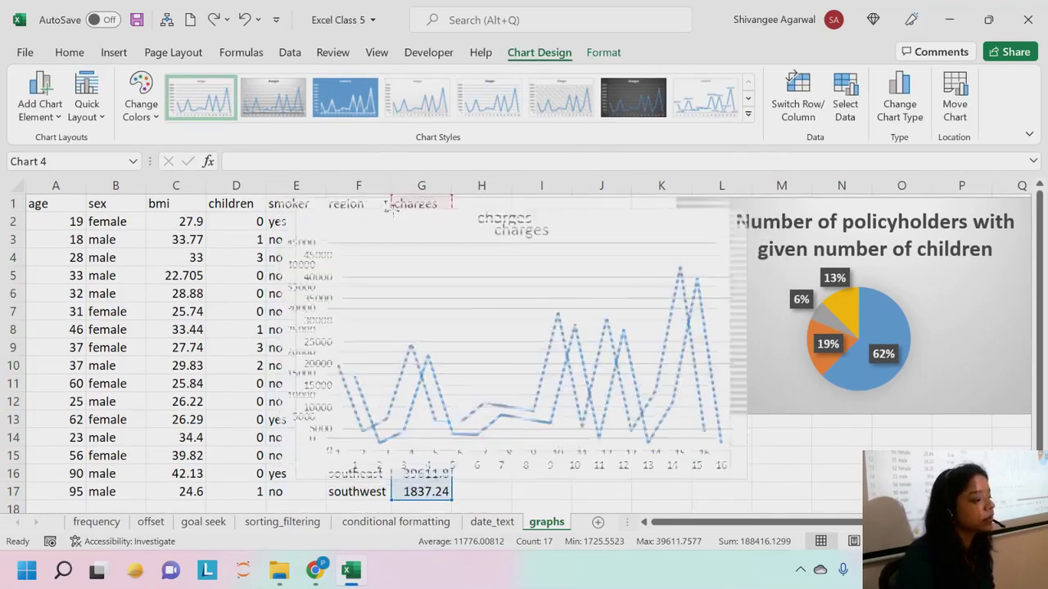
drag(391, 208, 319, 218)
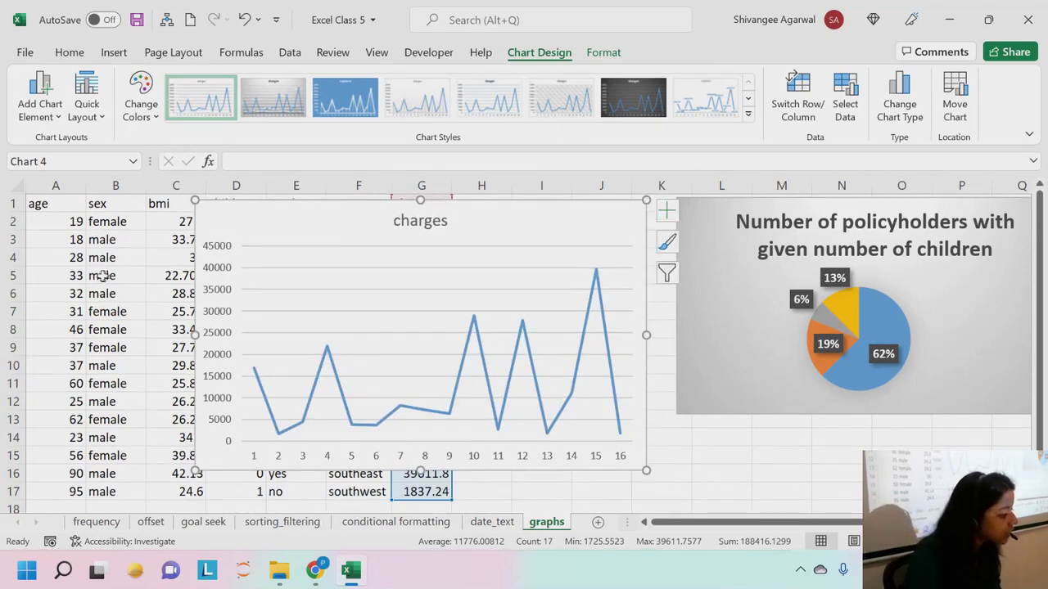
click(725, 475)
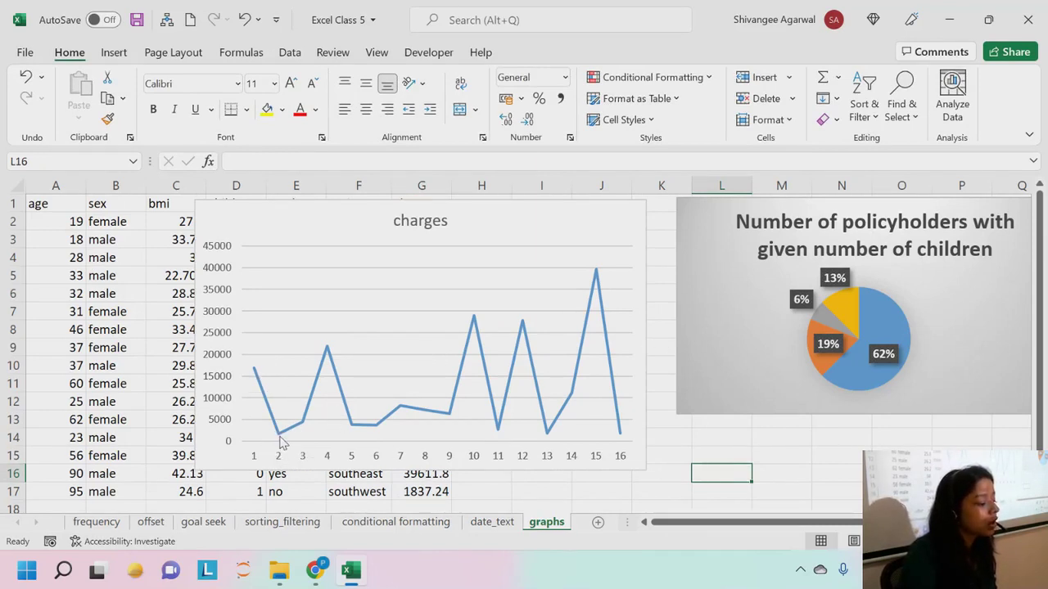
mouse_move(278, 440)
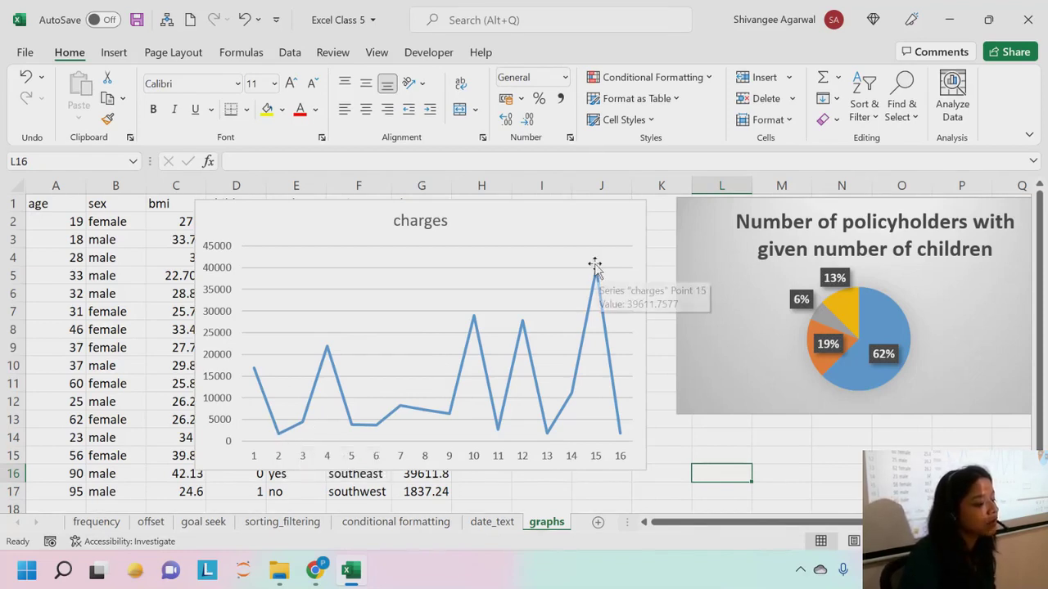
drag(595, 234, 564, 239)
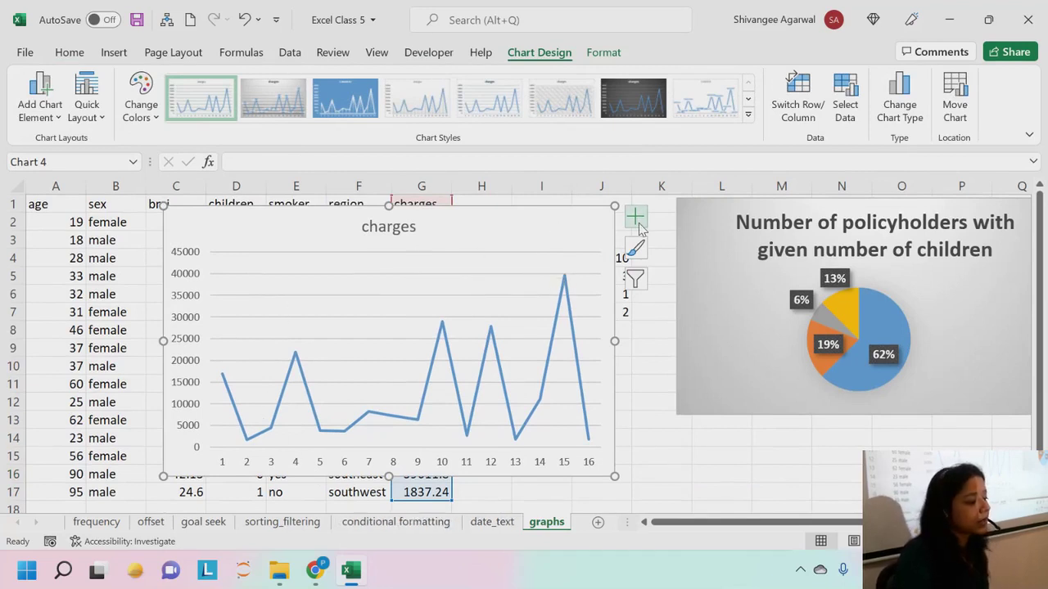
Step: Add axis titles to the line chart and name the horizontal axis 'Policyholders'
click(638, 219)
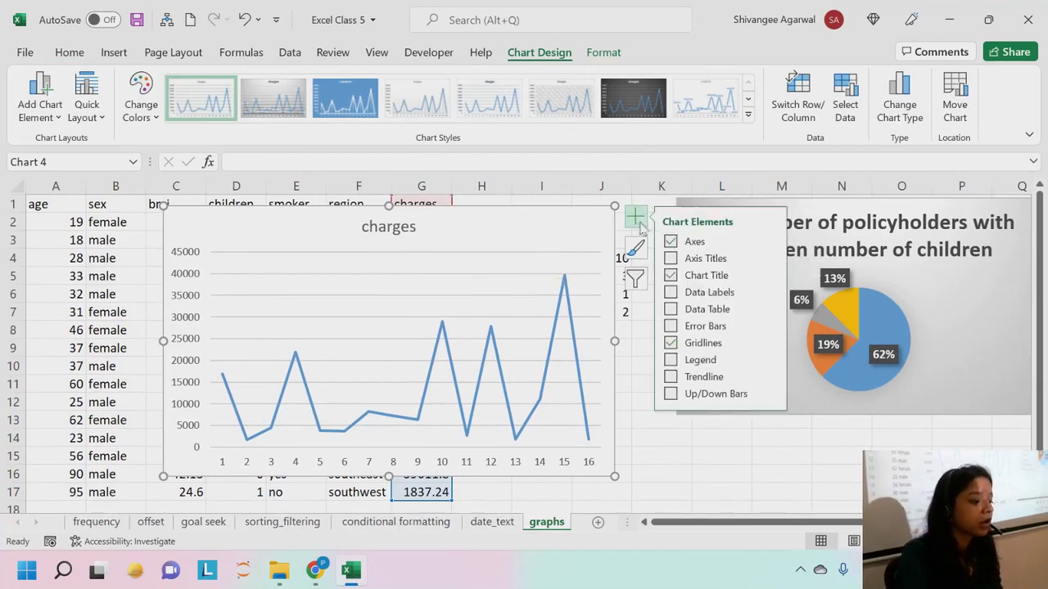
click(672, 259)
click(671, 259)
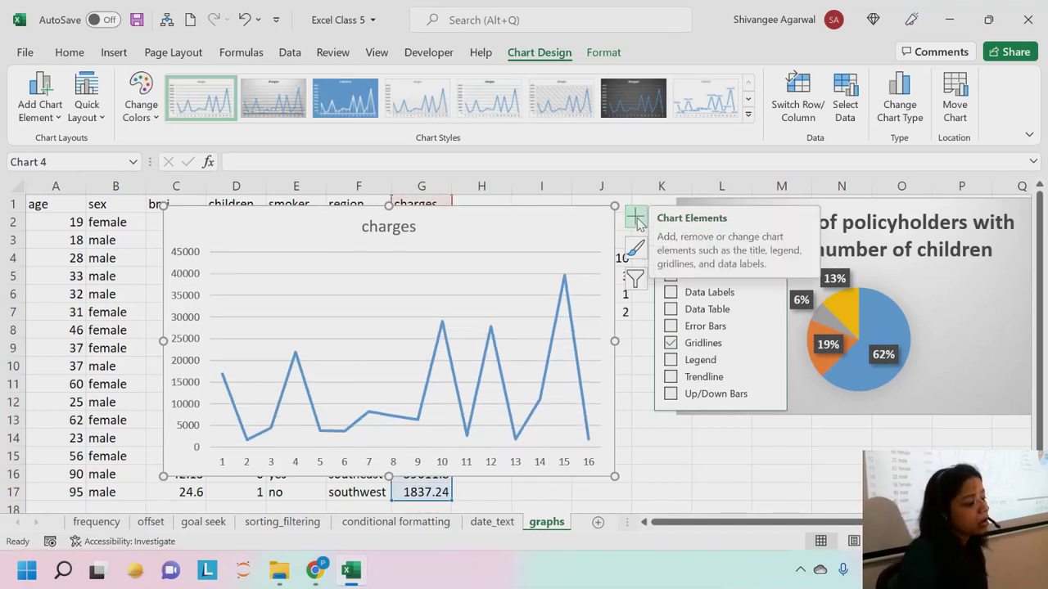
click(669, 259)
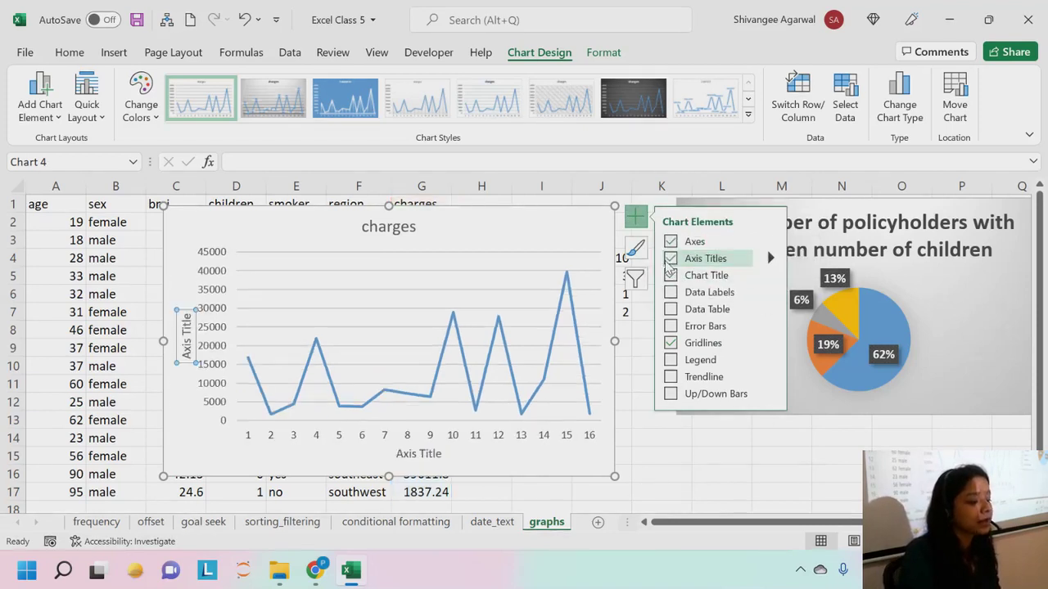
click(424, 453)
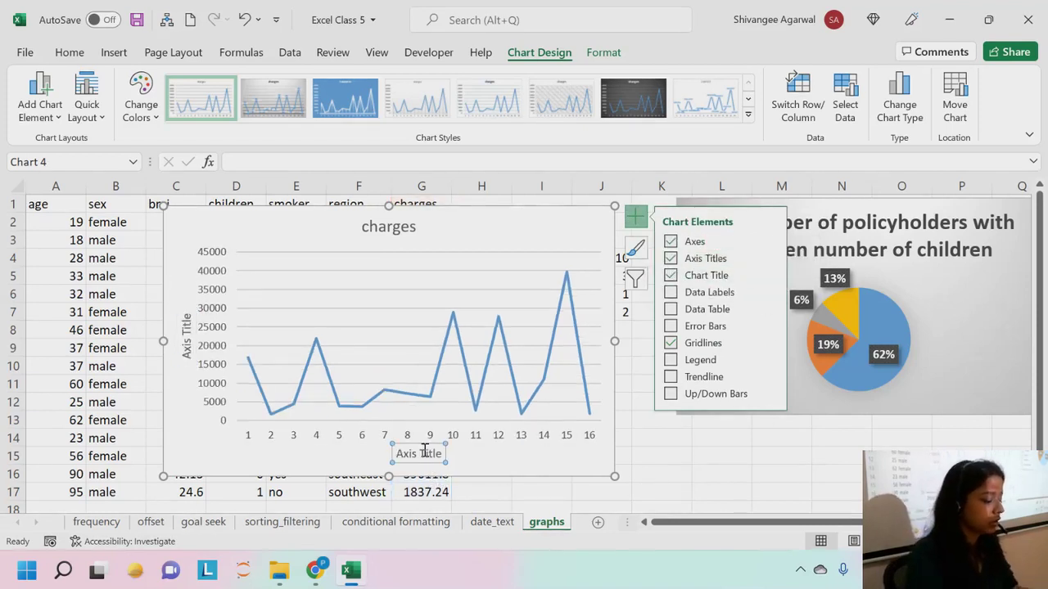
text(P)
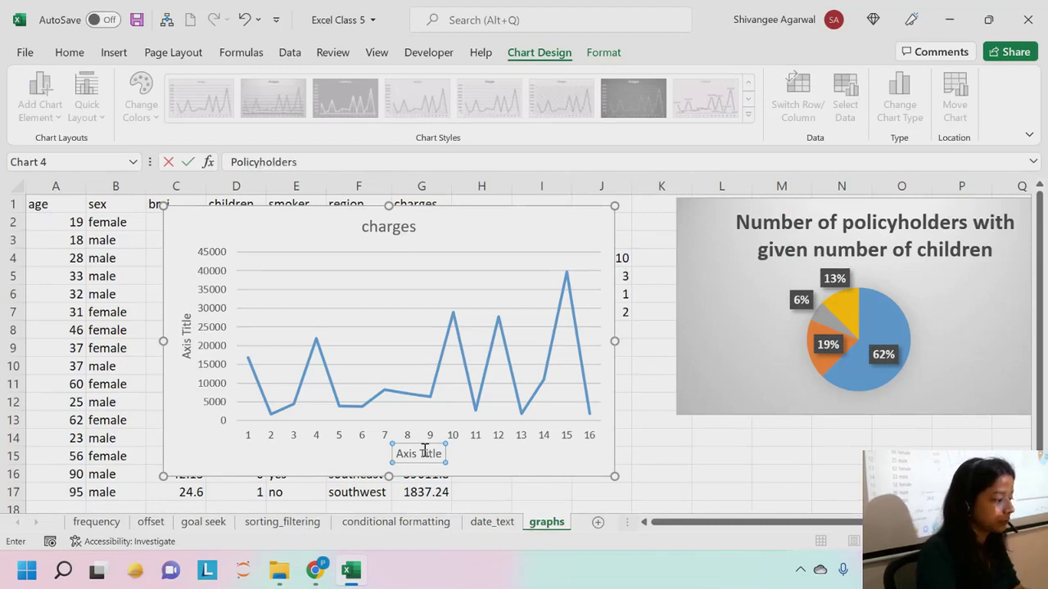
text(olicyholders)
key(Return)
Step: Name the vertical axis 'charges' and title the chart 'Premiums paid by policyholders'
click(184, 331)
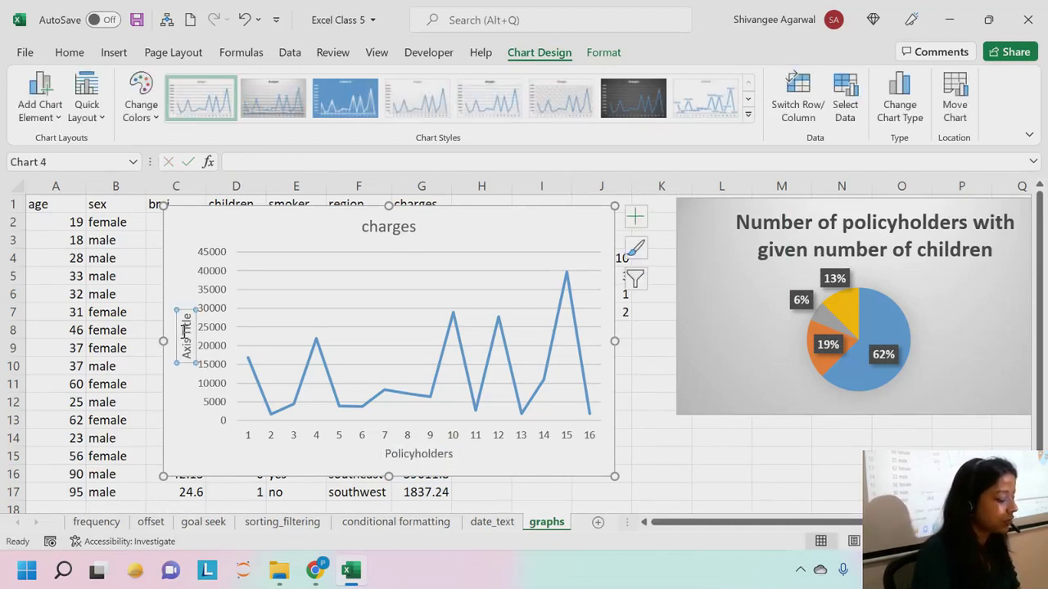
text(charges)
key(Return)
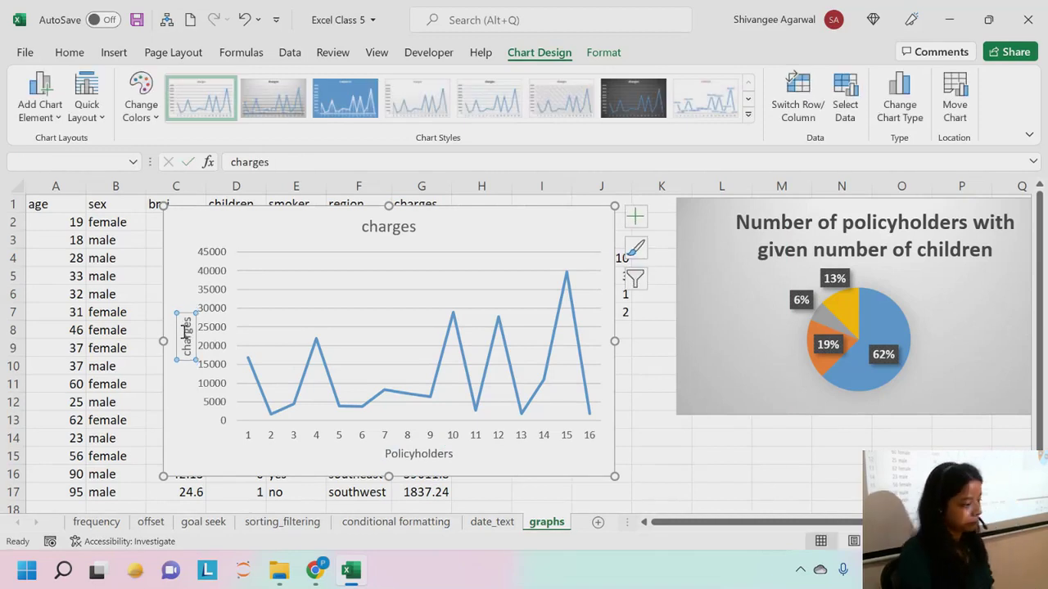
click(409, 230)
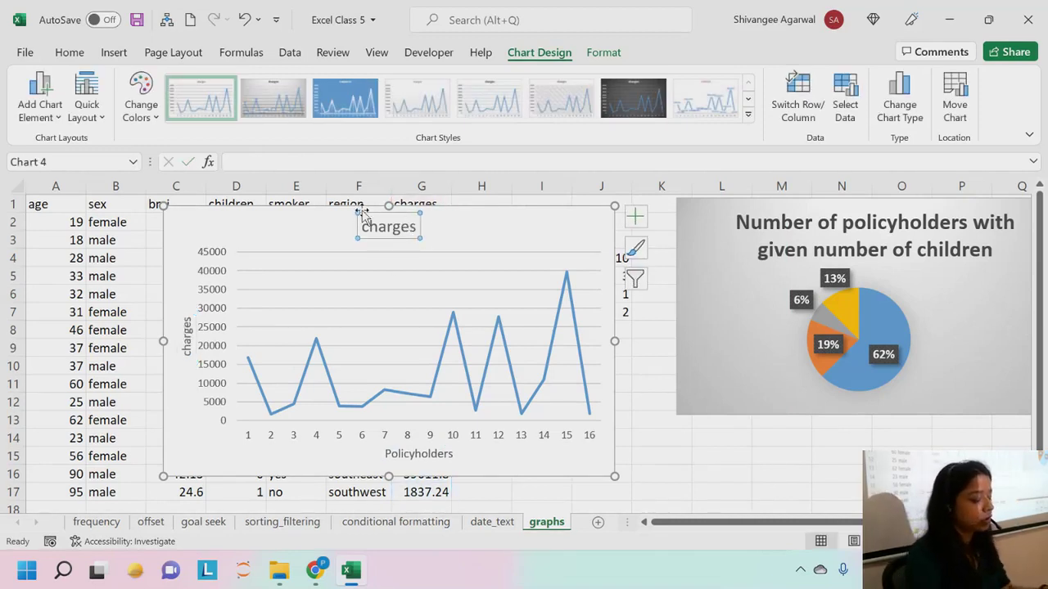
text(Premiums pa)
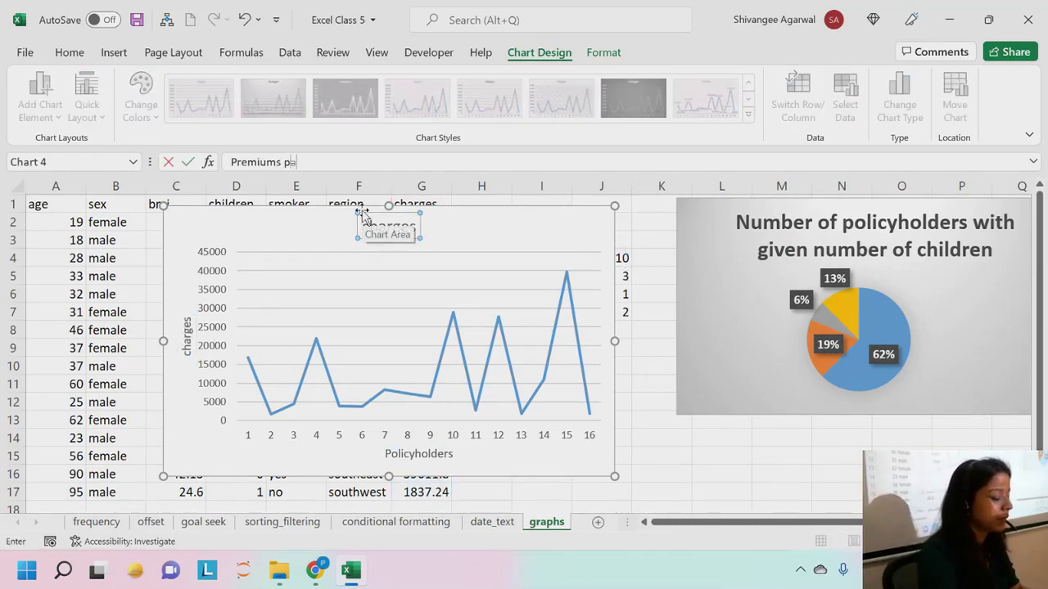
text(id by pol)
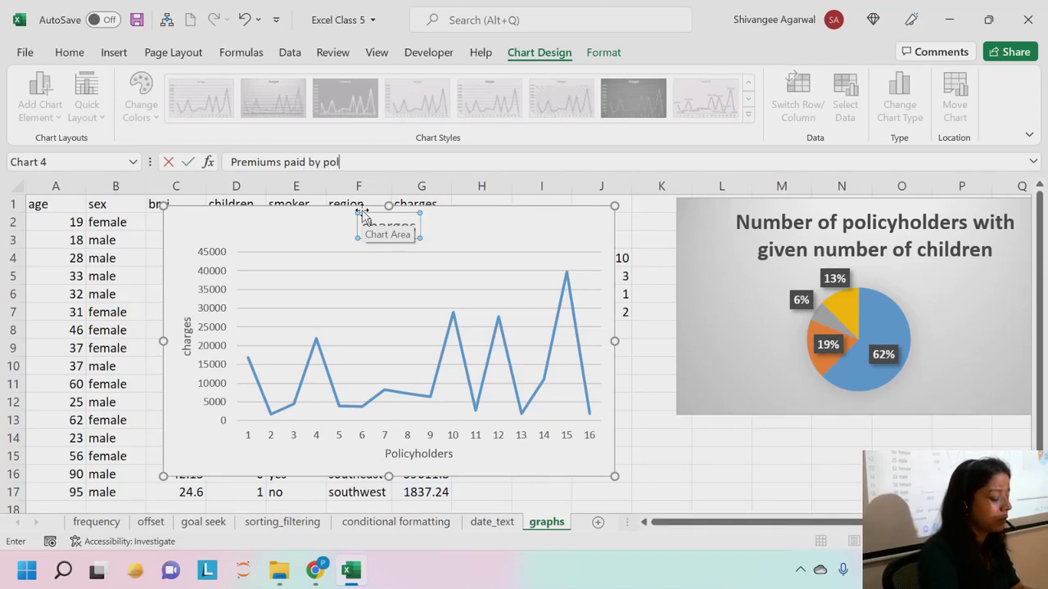
text(icyholde)
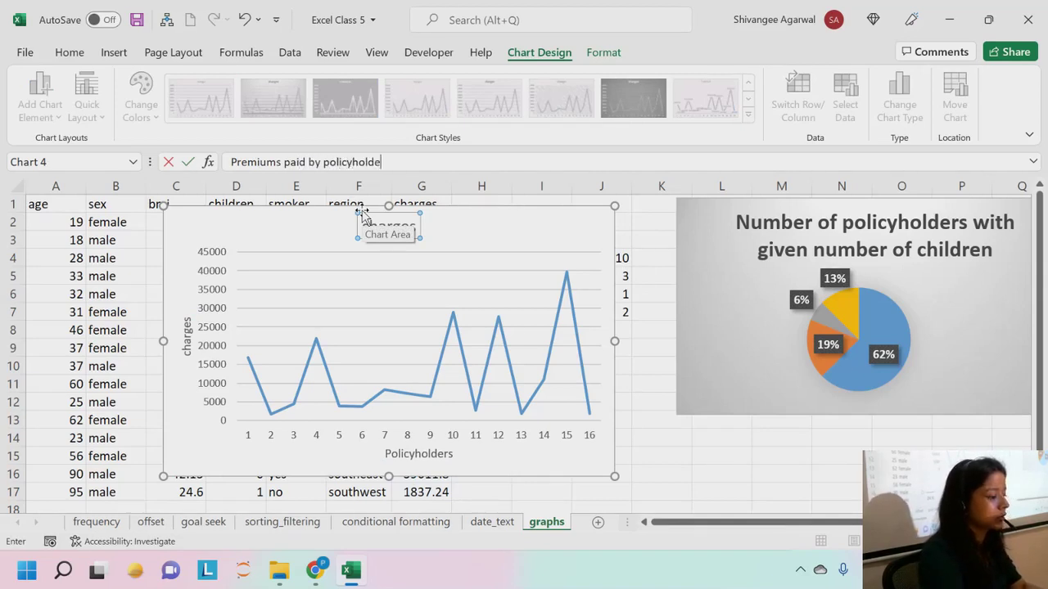
text(rs)
key(Return)
click(672, 431)
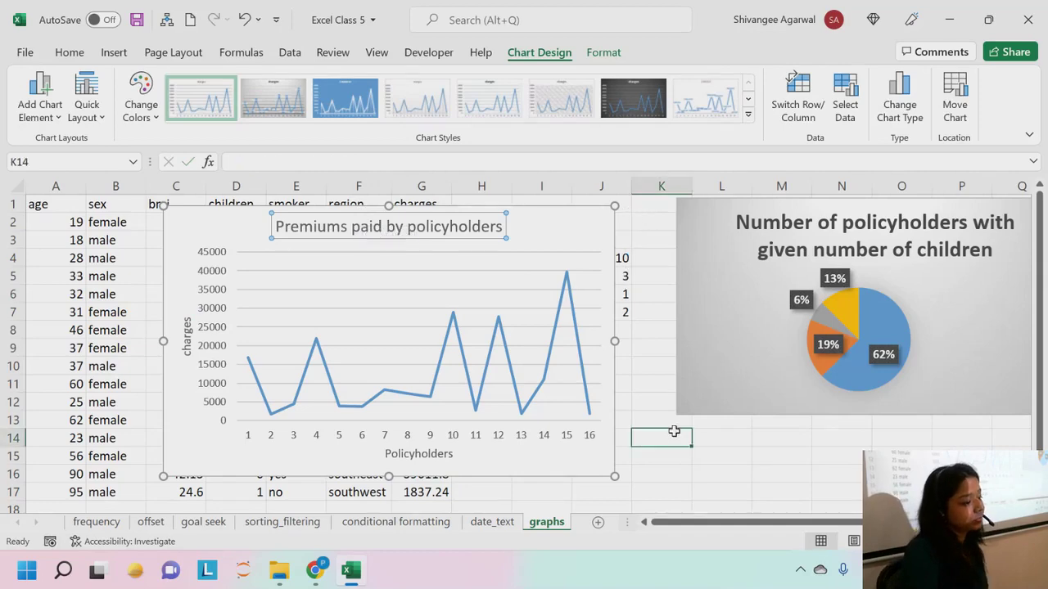
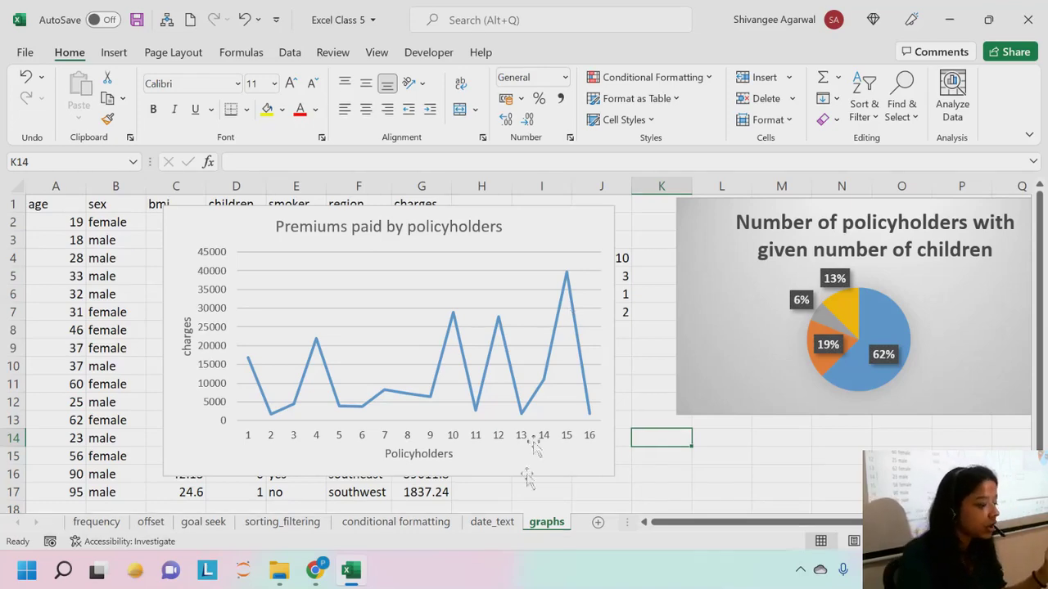
Step: Scroll through the SBIN.NS Historical Data page in Chrome, then minimize the browser back to Excel
mouse_move(315, 573)
click(221, 446)
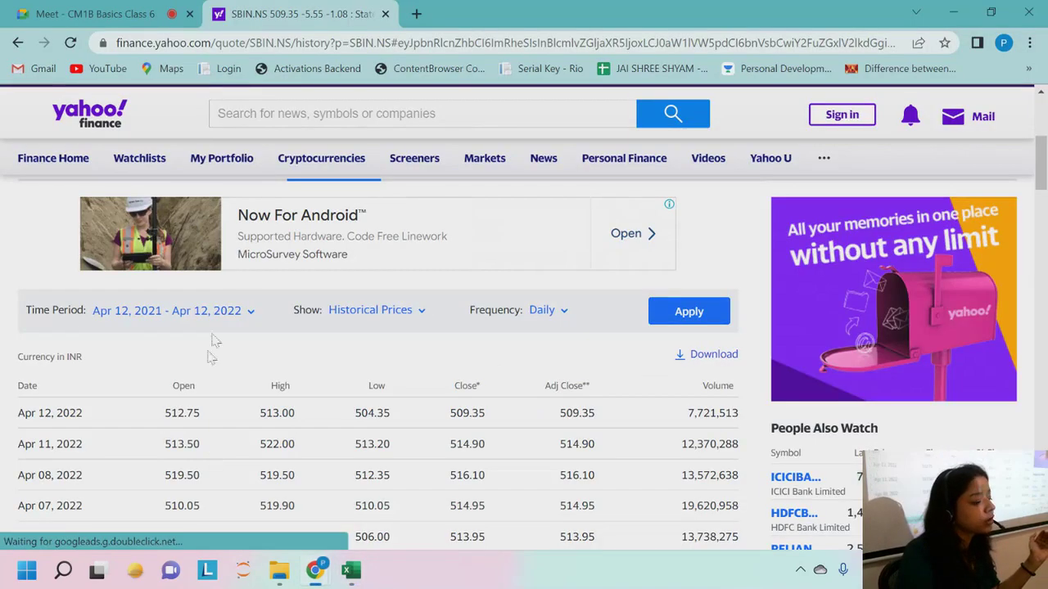
scroll(344, 311, up, 5)
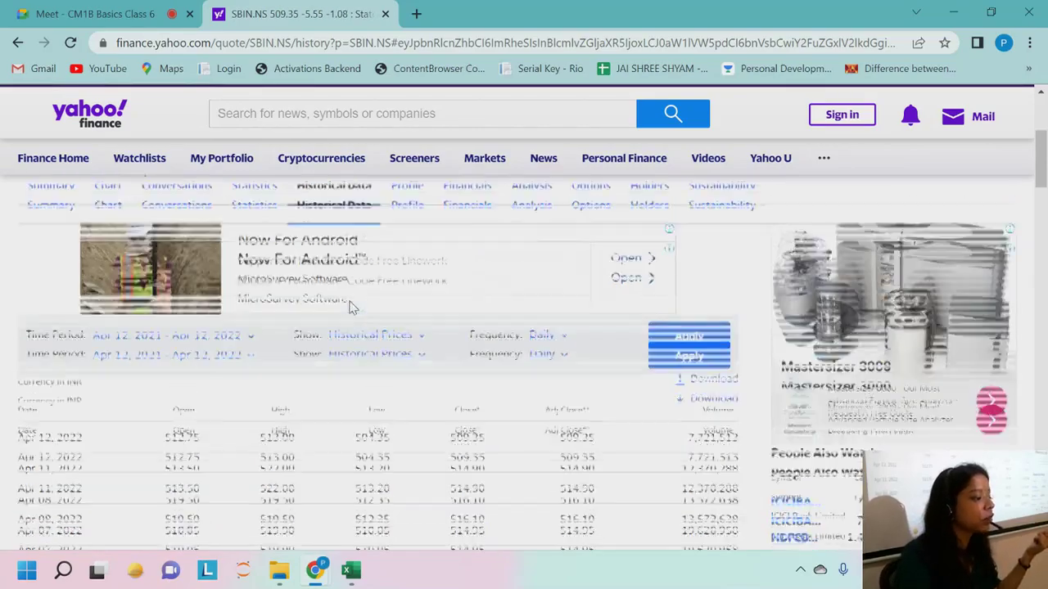
scroll(426, 262, down, 6)
scroll(360, 344, up, 3)
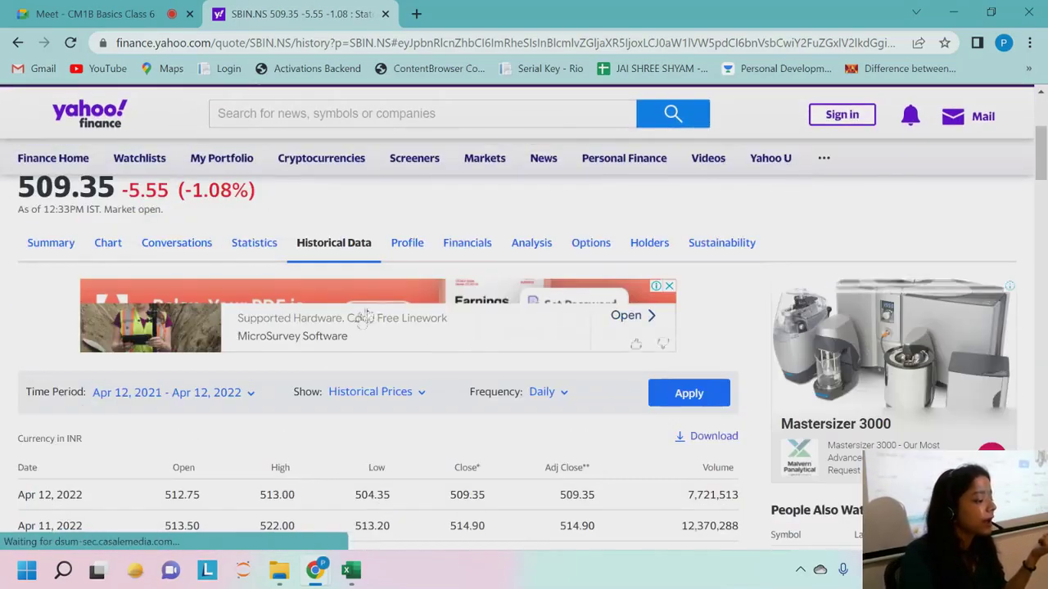
scroll(331, 394, down, 2)
scroll(331, 394, up, 4)
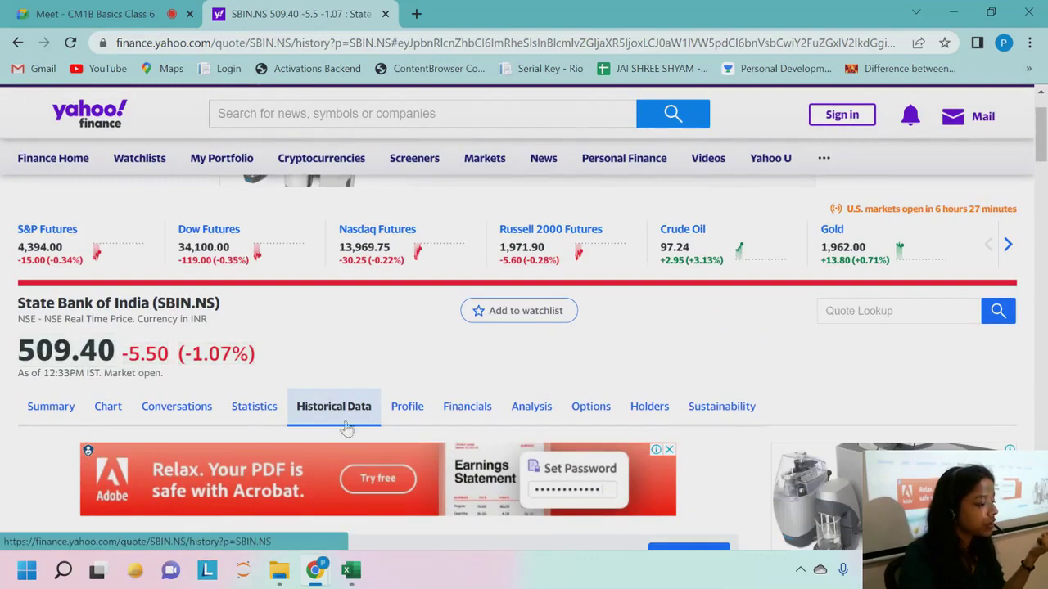
scroll(364, 433, down, 1)
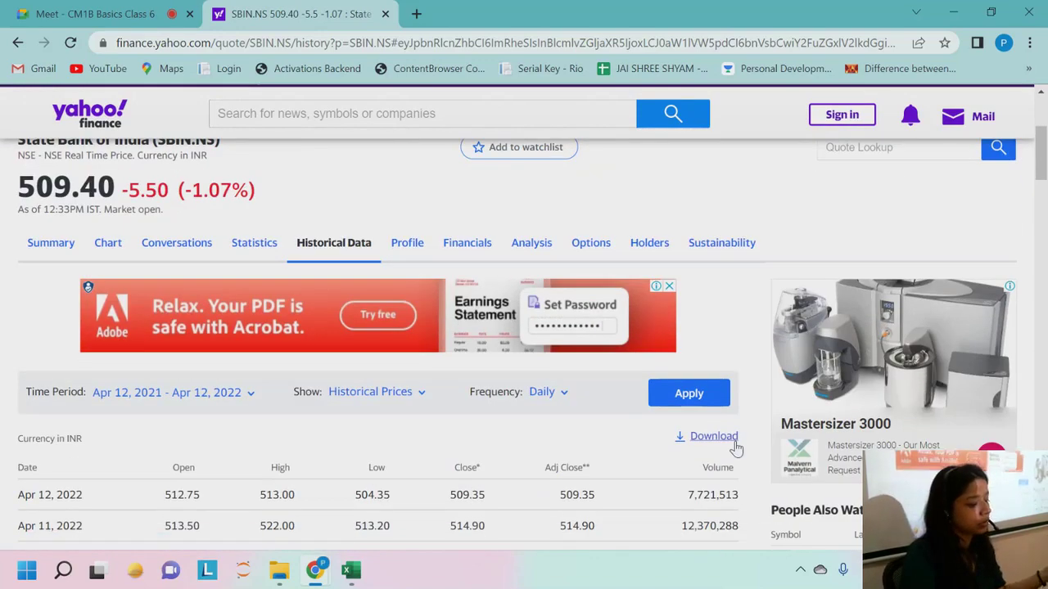
scroll(728, 444, down, 1)
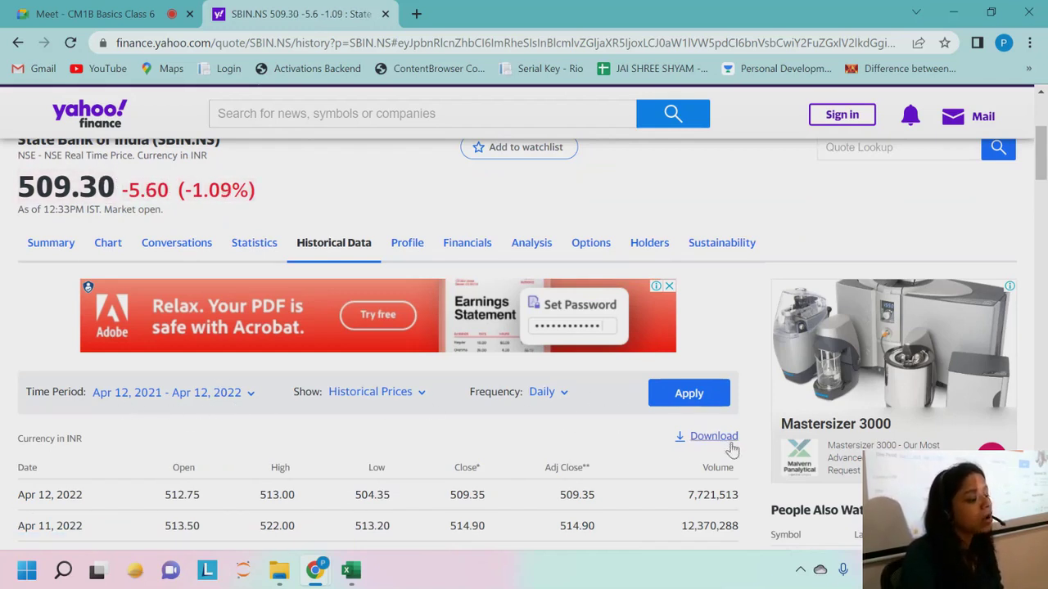
click(953, 14)
Step: Move the 'Premiums paid by policyholders' line chart below the pie chart
drag(198, 226, 714, 437)
click(610, 403)
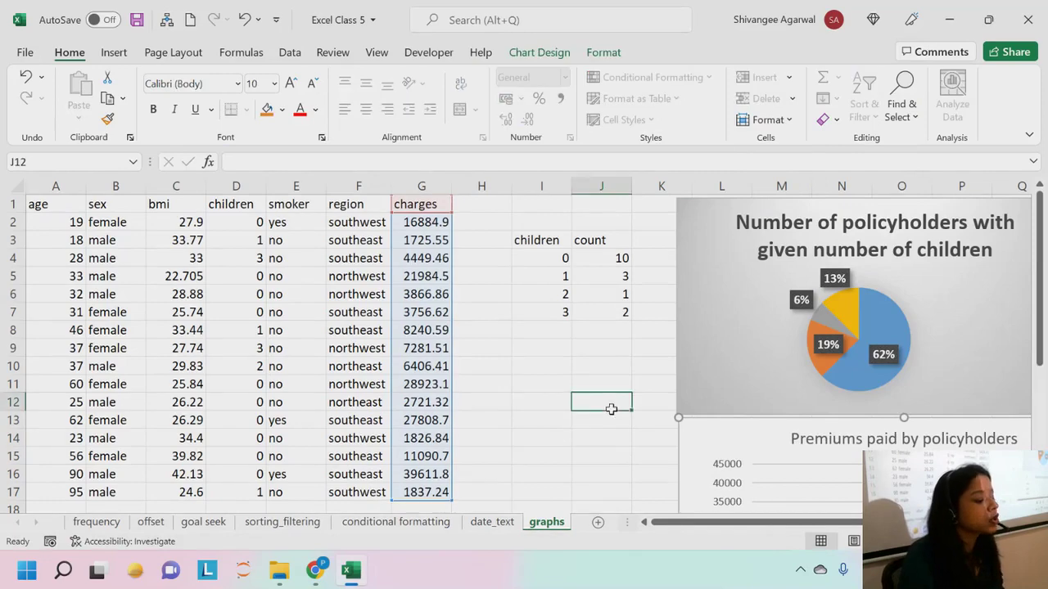
click(692, 437)
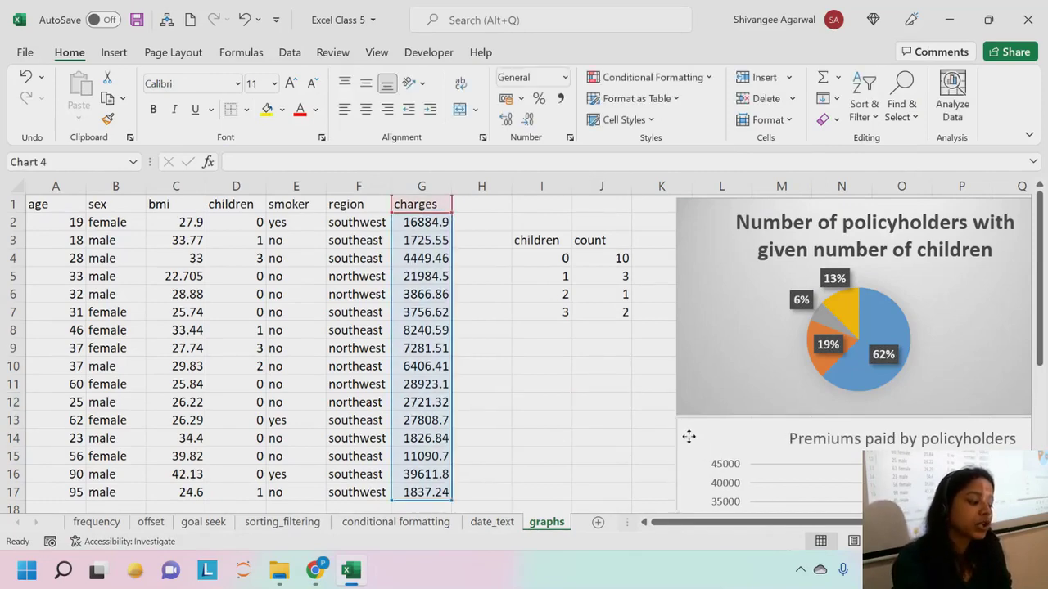
drag(760, 450, 726, 437)
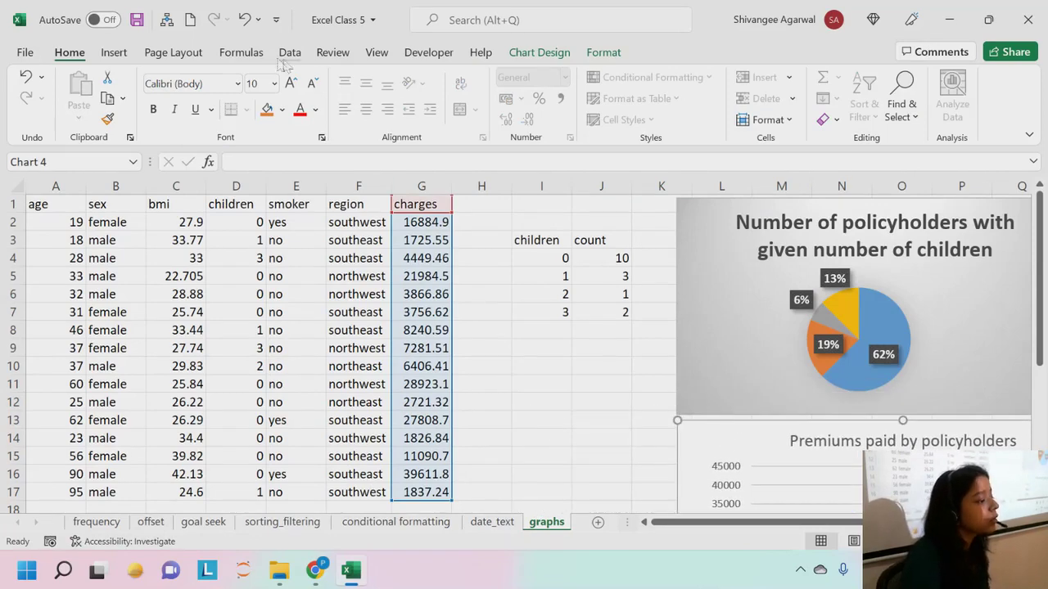
Step: On the Insert tab, select the charges values in G1:G17
click(114, 52)
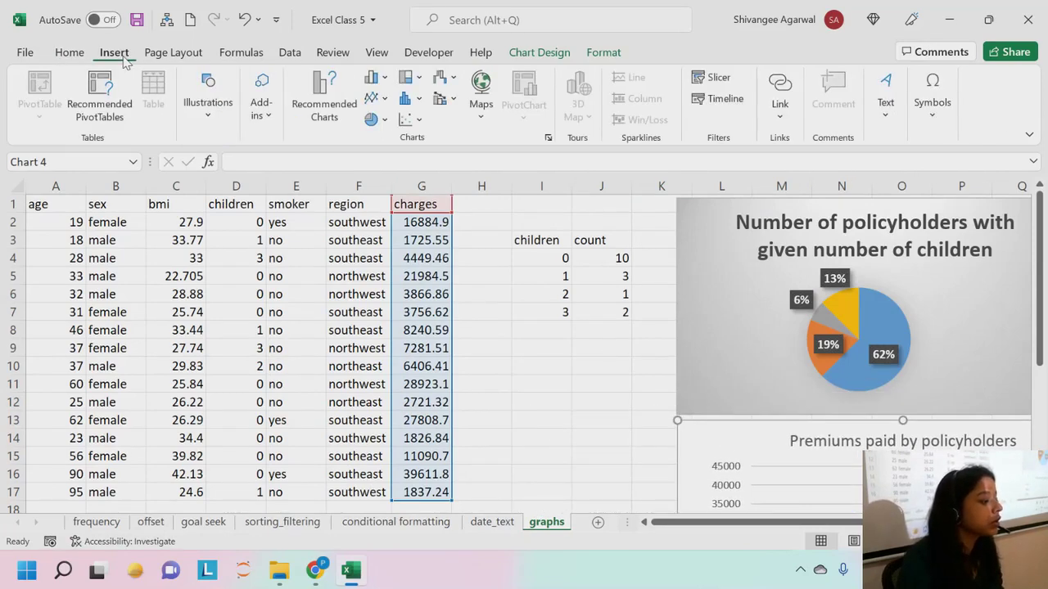
click(521, 347)
drag(426, 204, 428, 495)
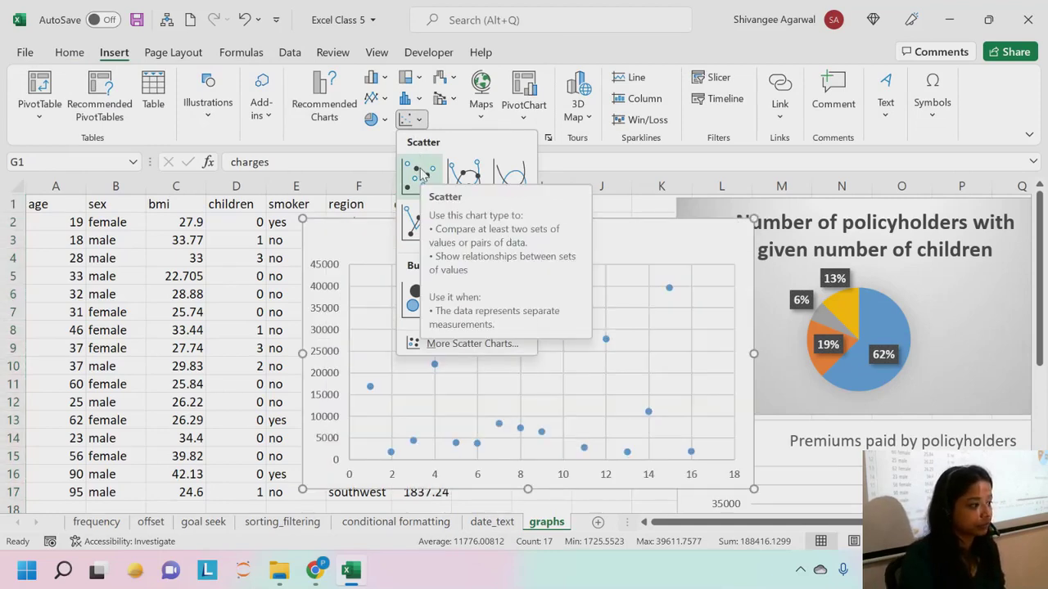
Step: Insert a markers-only scatter chart titled 'charges', move it up-left, and revisit the scatter variants
click(421, 175)
drag(348, 239, 335, 213)
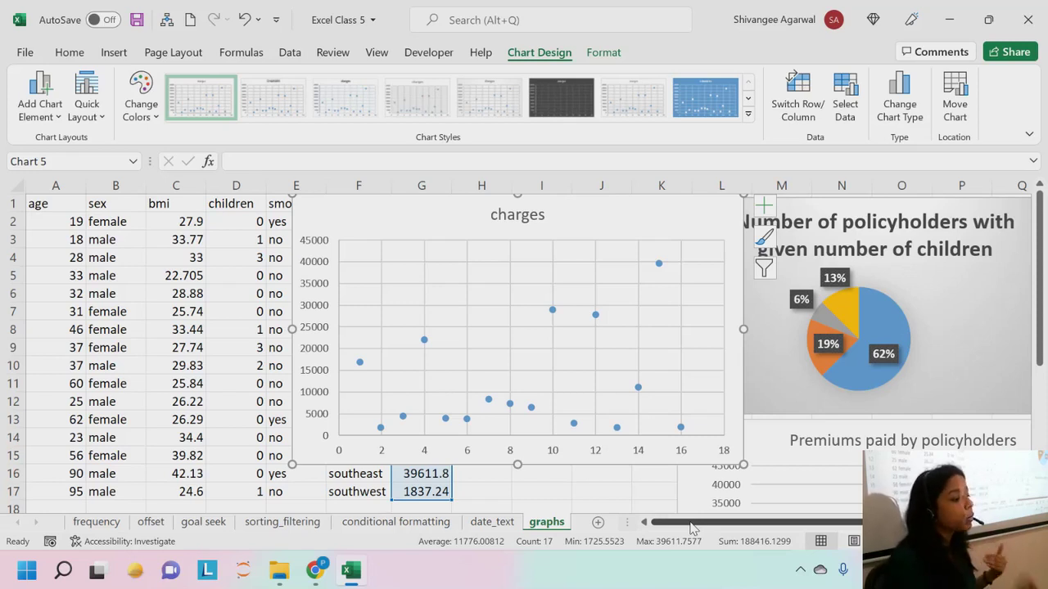
click(123, 55)
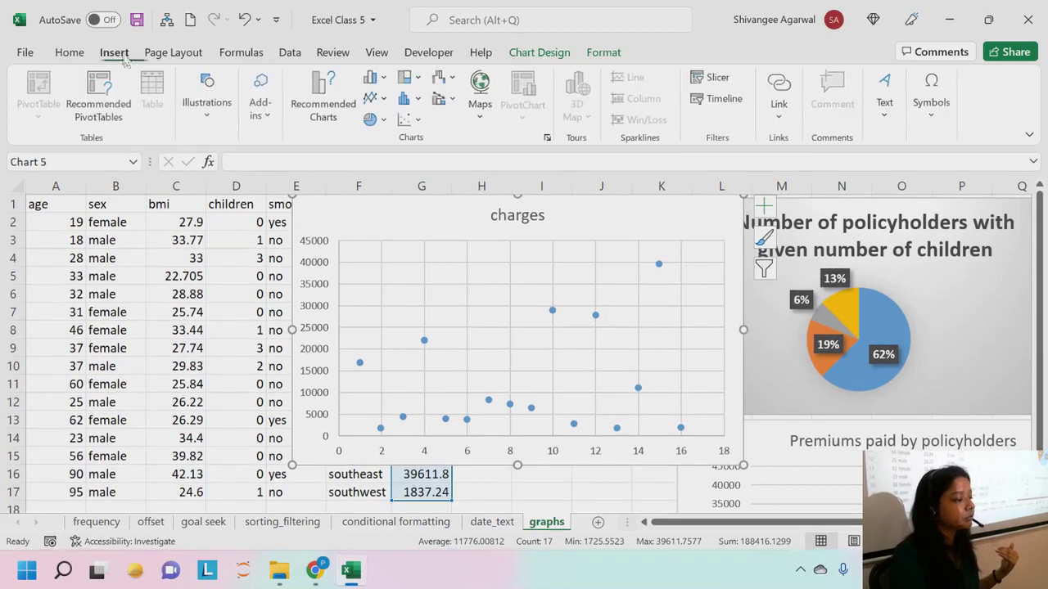
click(418, 121)
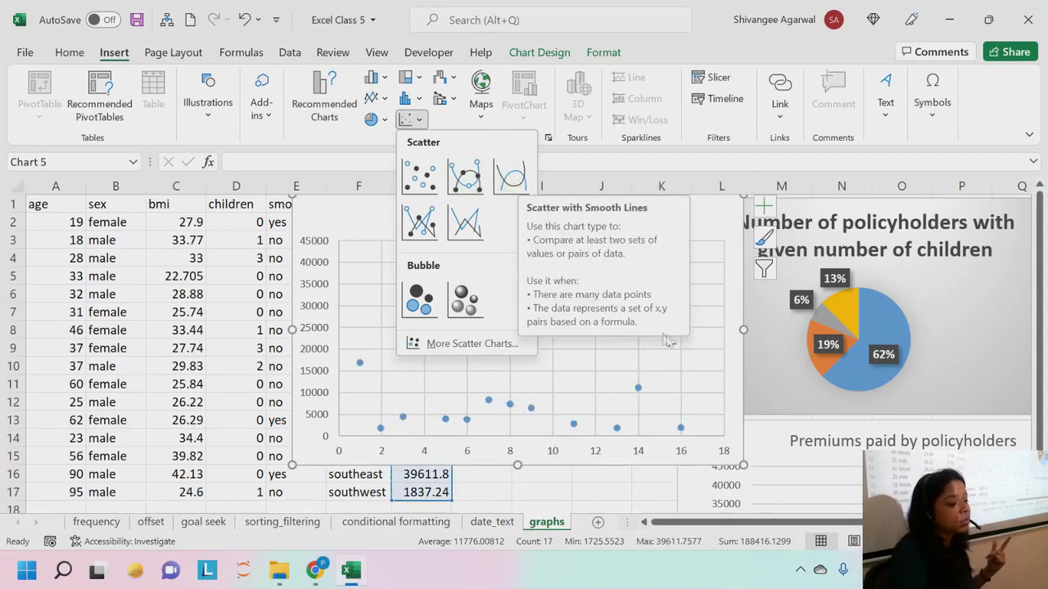
Step: Place the charges scatter chart over columns A–G with the premiums line chart beside it
click(786, 446)
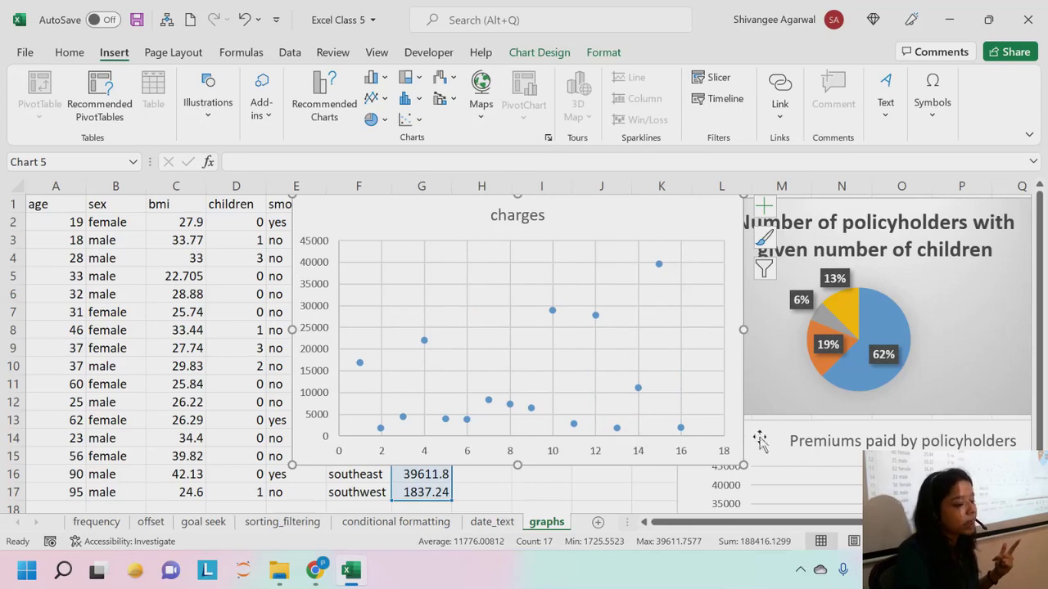
drag(347, 229, 79, 226)
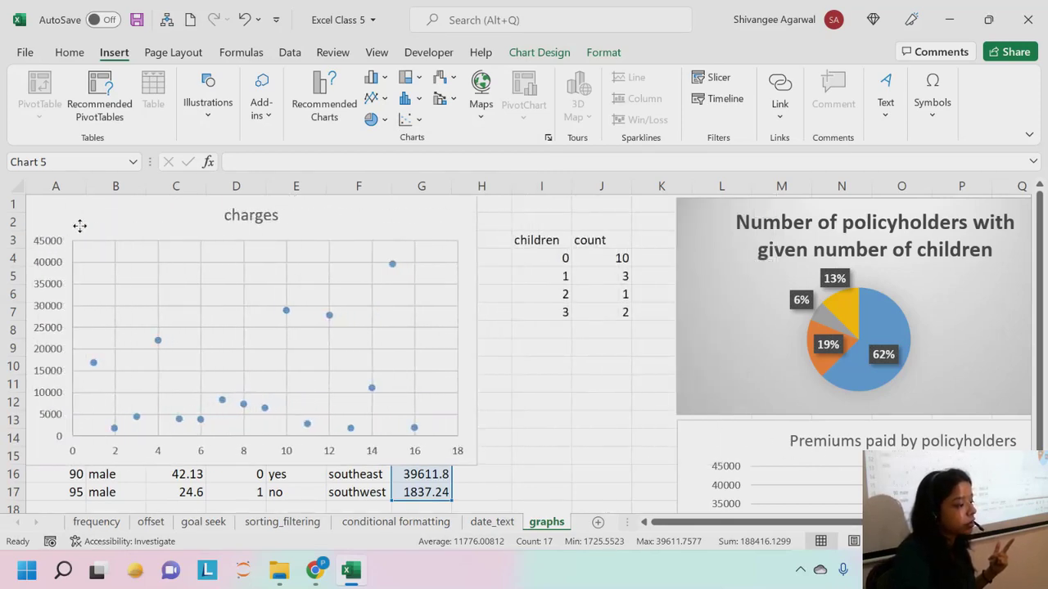
drag(713, 437, 535, 218)
Step: Preview the scatter chart variants for the charges chart, leaving it unchanged
click(437, 221)
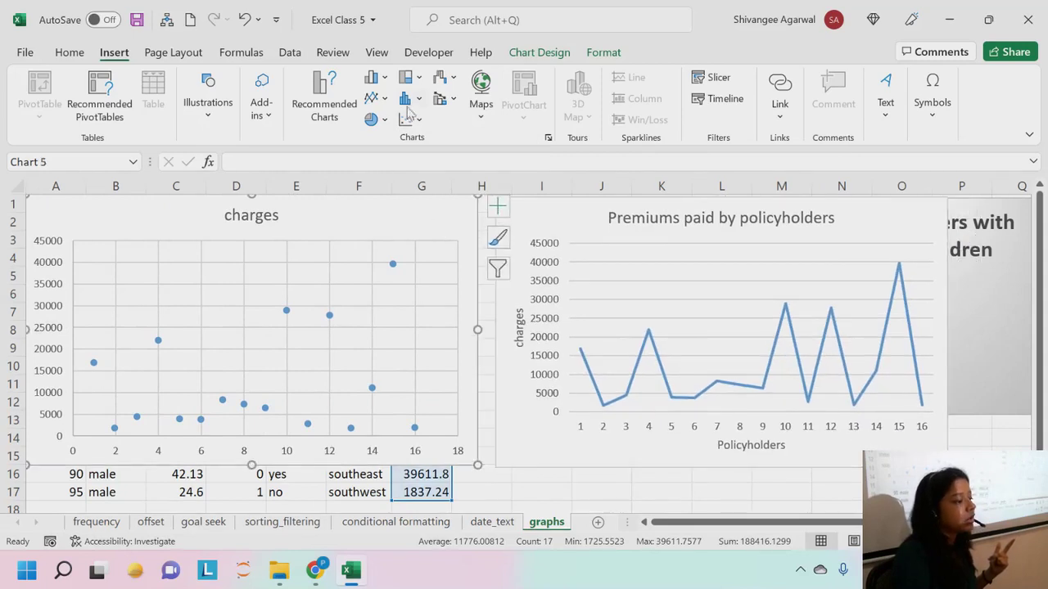
click(409, 119)
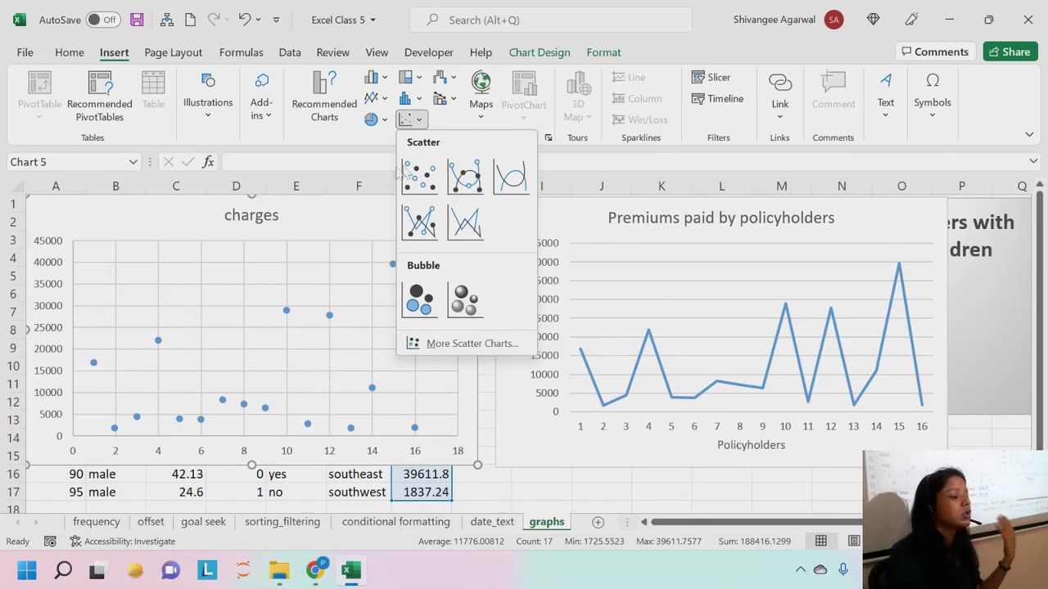
click(409, 188)
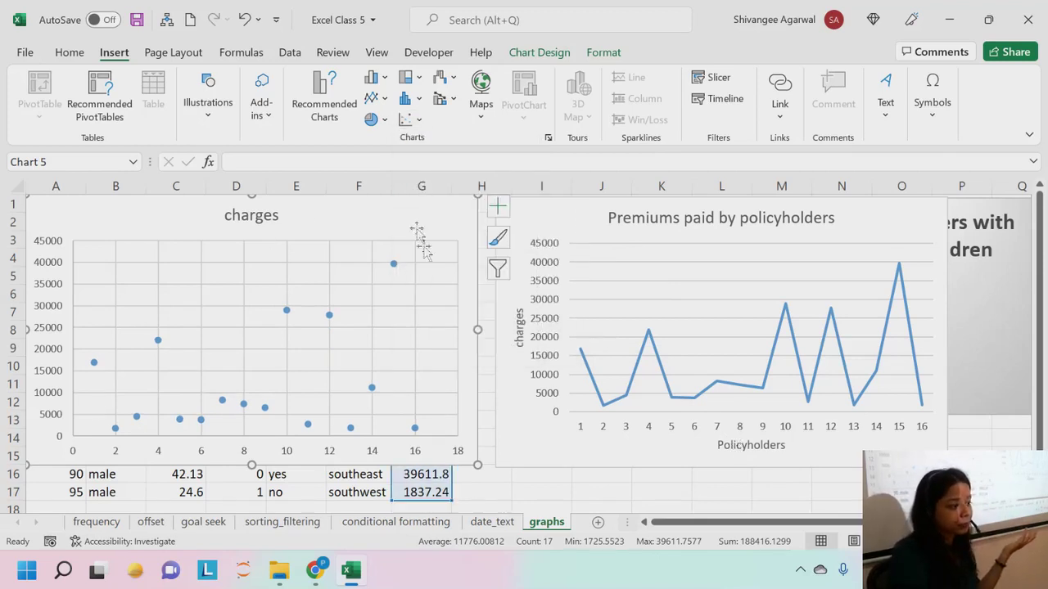
click(527, 486)
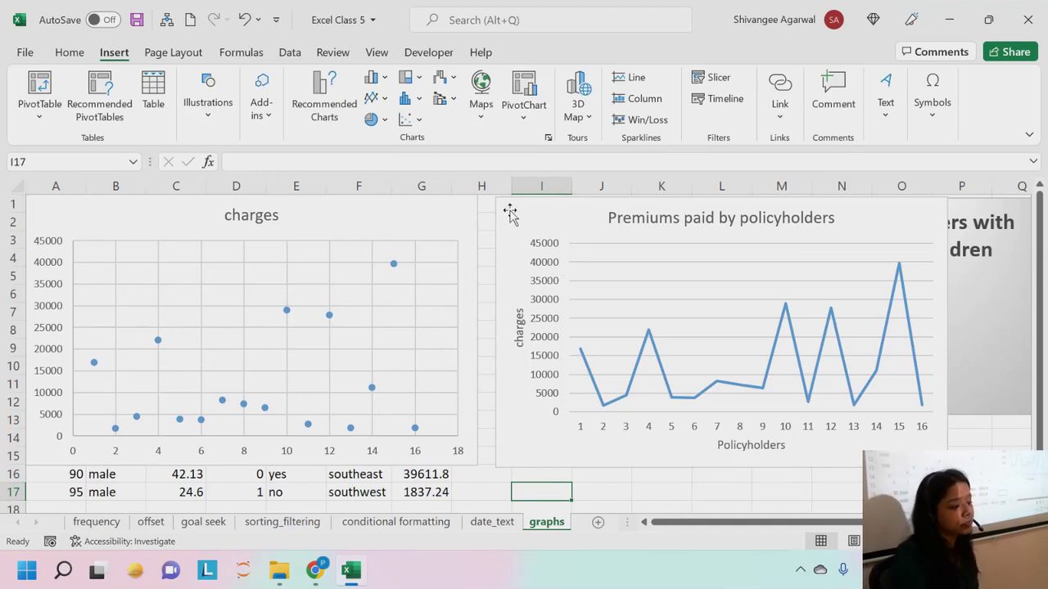
Step: Shift the pie chart slightly left and place the shrunken premiums line chart below it
drag(510, 210, 697, 437)
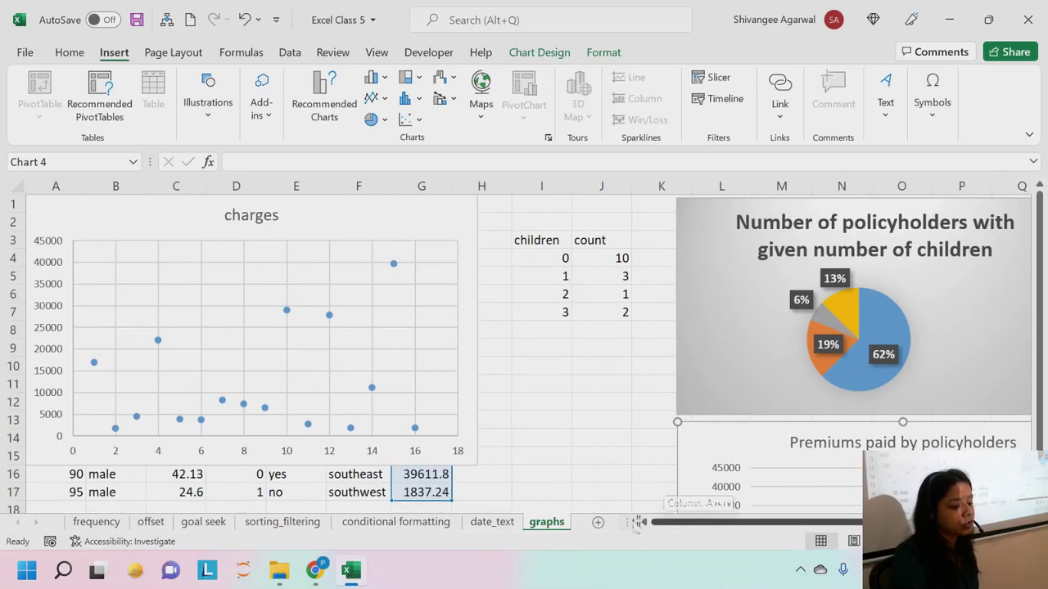
click(534, 426)
scroll(535, 426, down, 1)
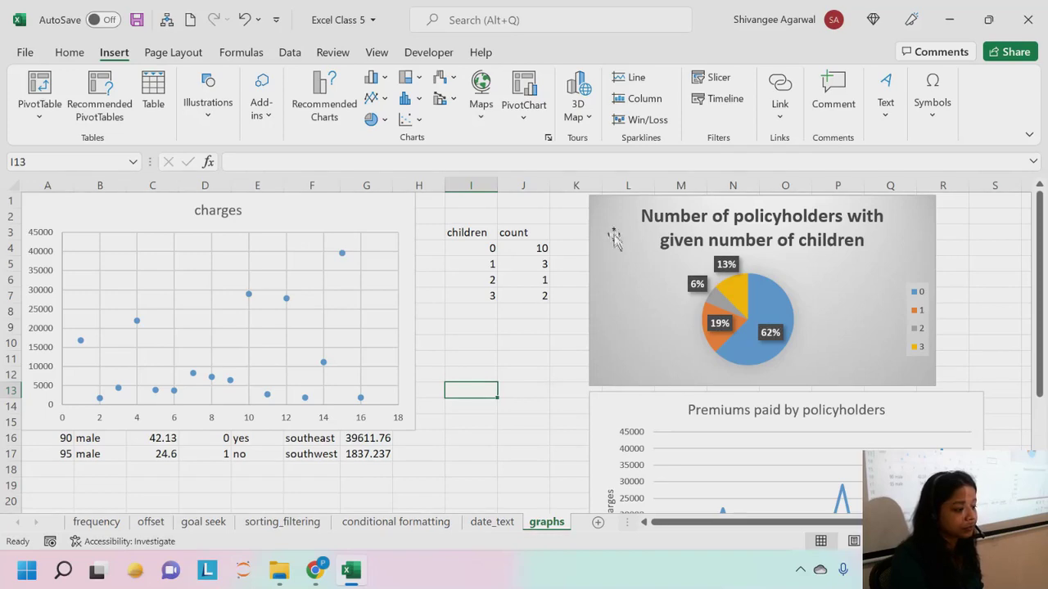
drag(611, 228, 577, 219)
drag(618, 406, 489, 267)
drag(853, 489, 800, 475)
drag(498, 275, 423, 405)
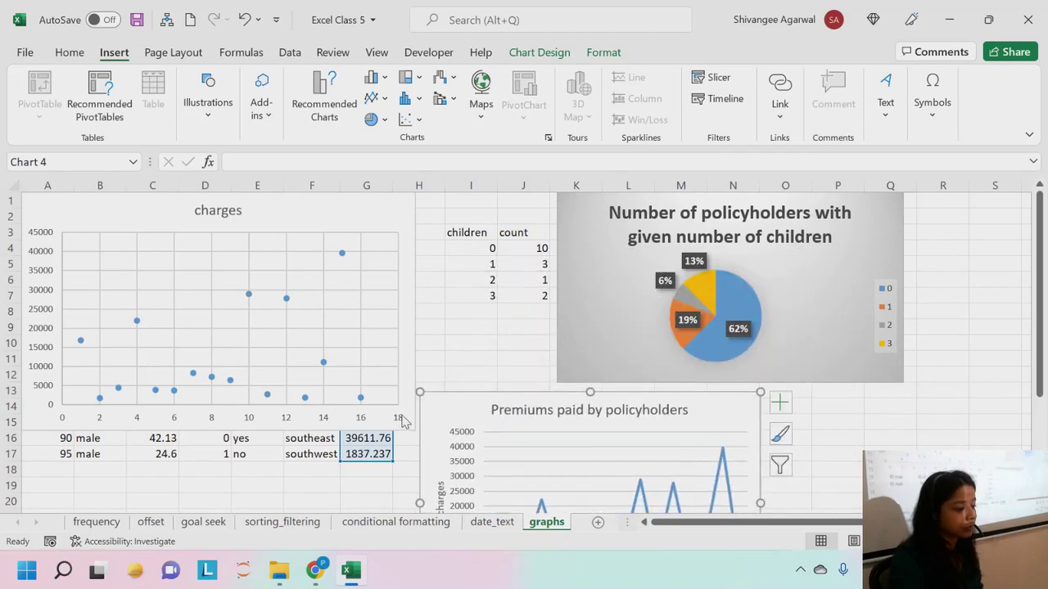
Step: Shrink the charges scatter chart and move it off the data table beside the line chart
click(403, 423)
click(402, 250)
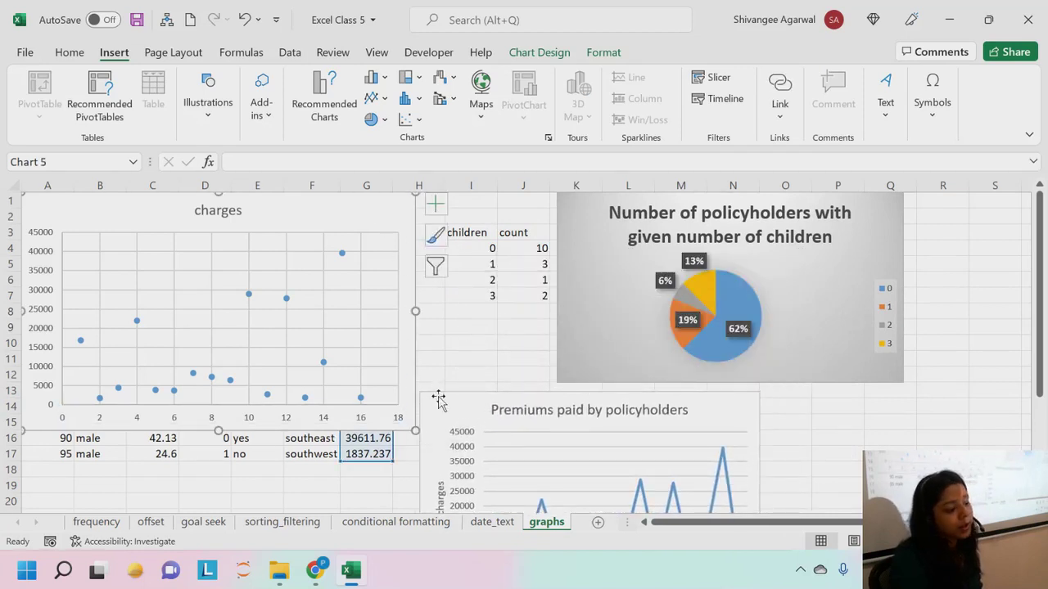
drag(415, 416, 385, 401)
drag(64, 211, 801, 408)
click(419, 295)
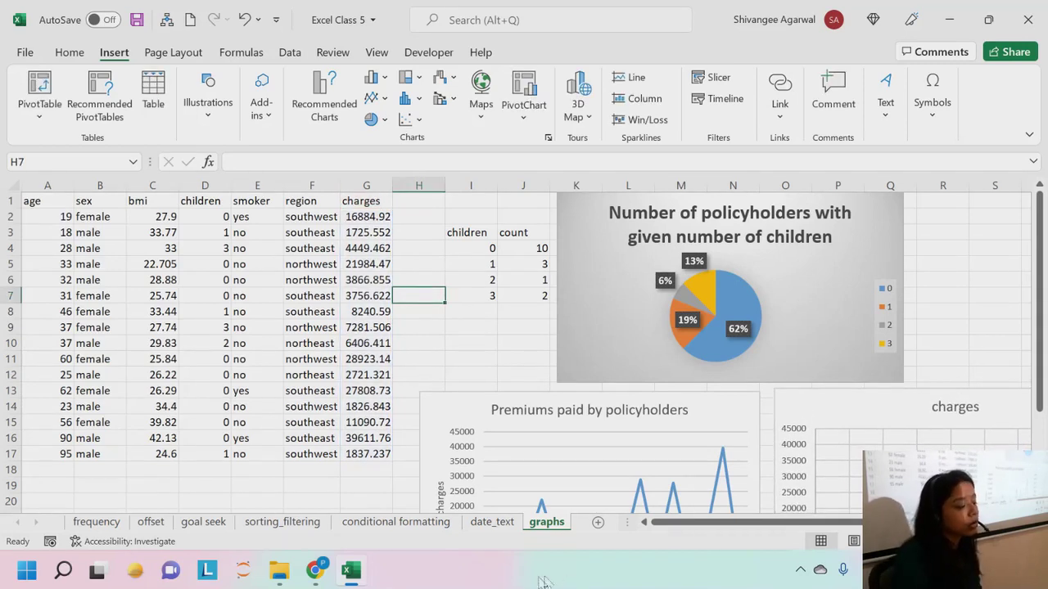